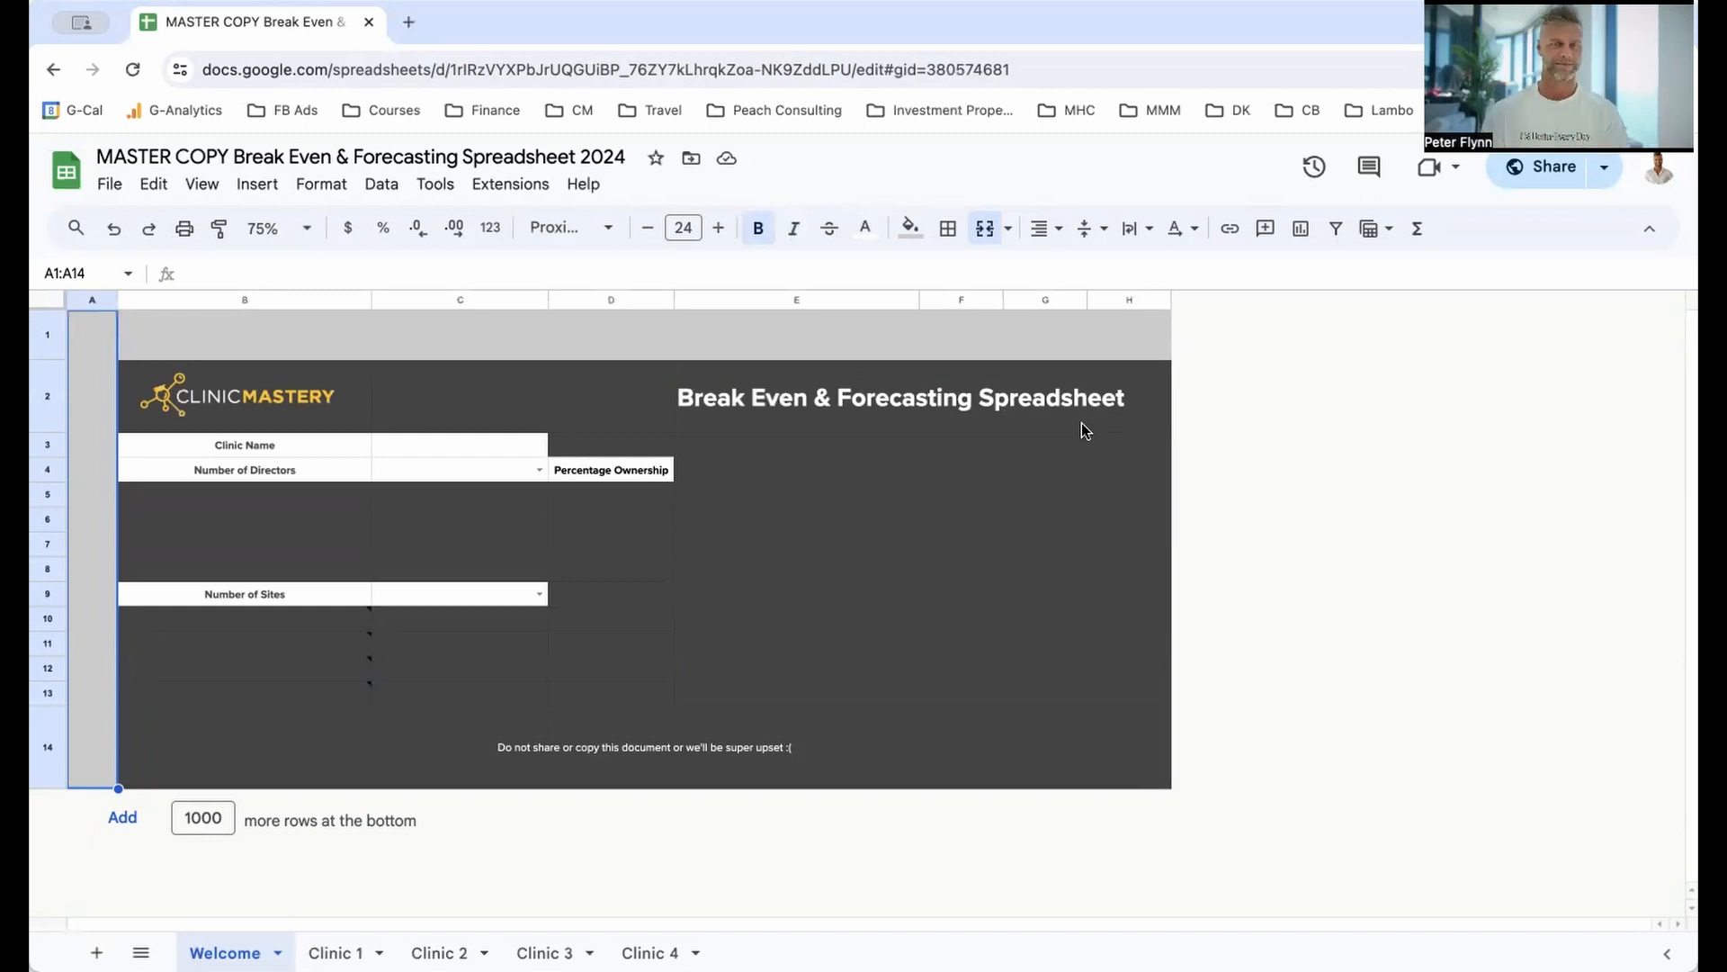
Step: Enter Physio Fit as the clinic name on the Welcome sheet
{"action": "left_click", "coordinate": [424, 453]}
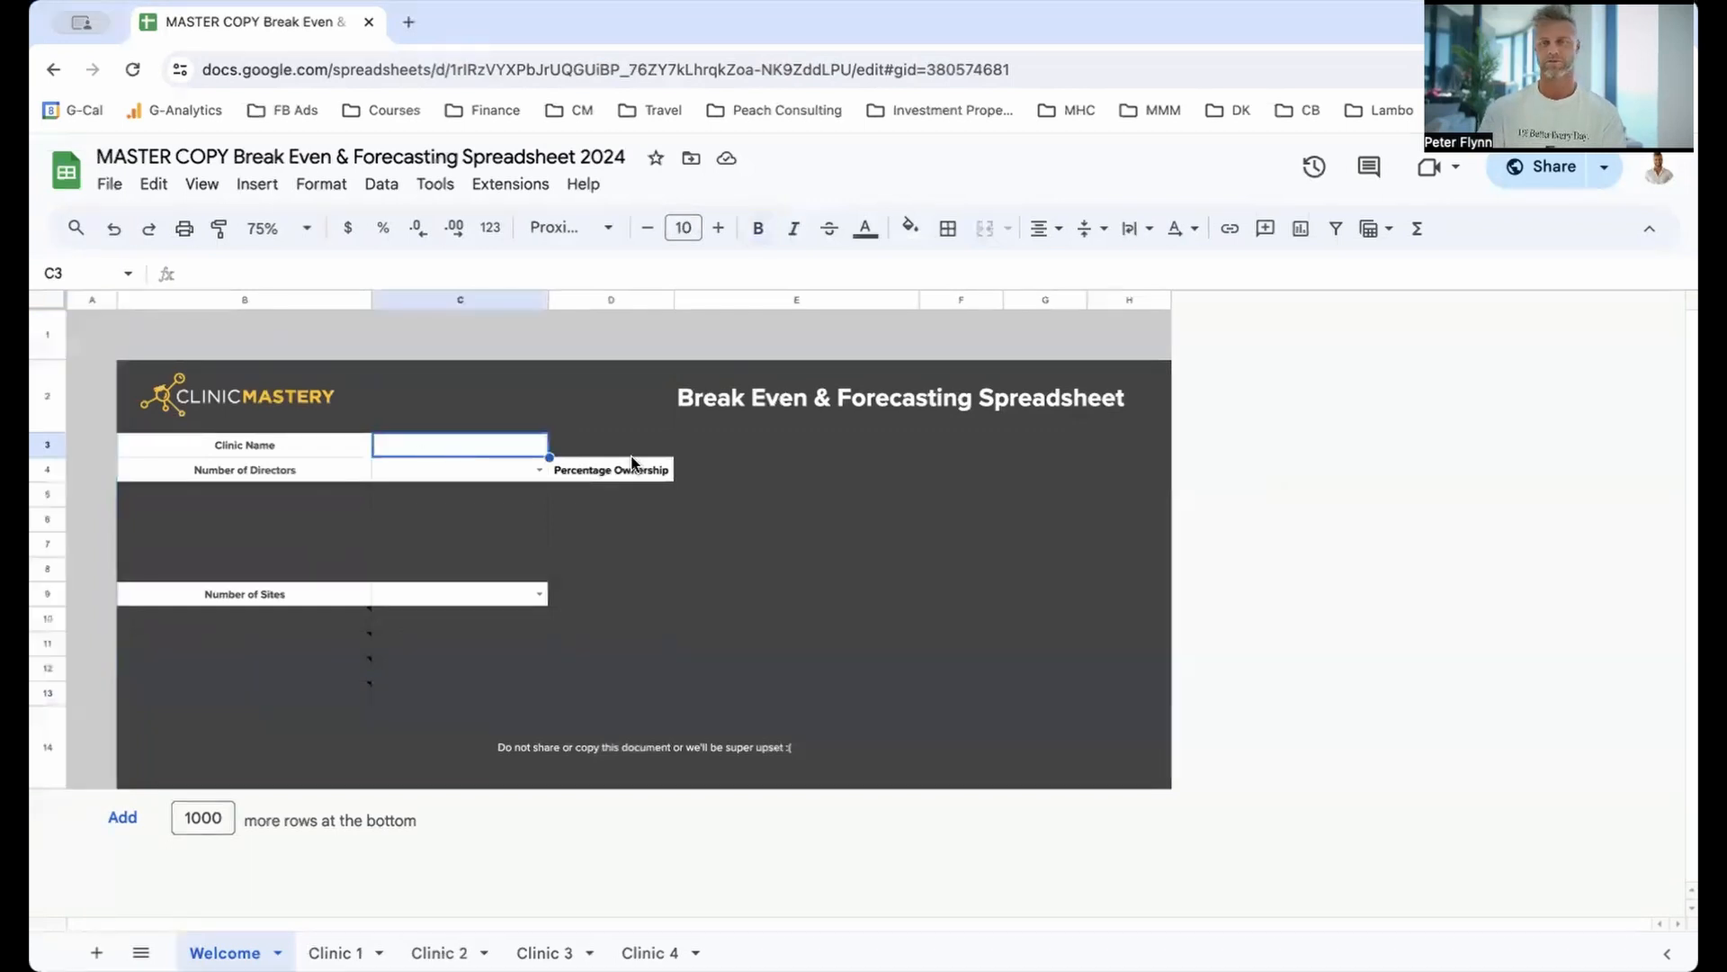
{"action": "type", "text": "Physio F"}
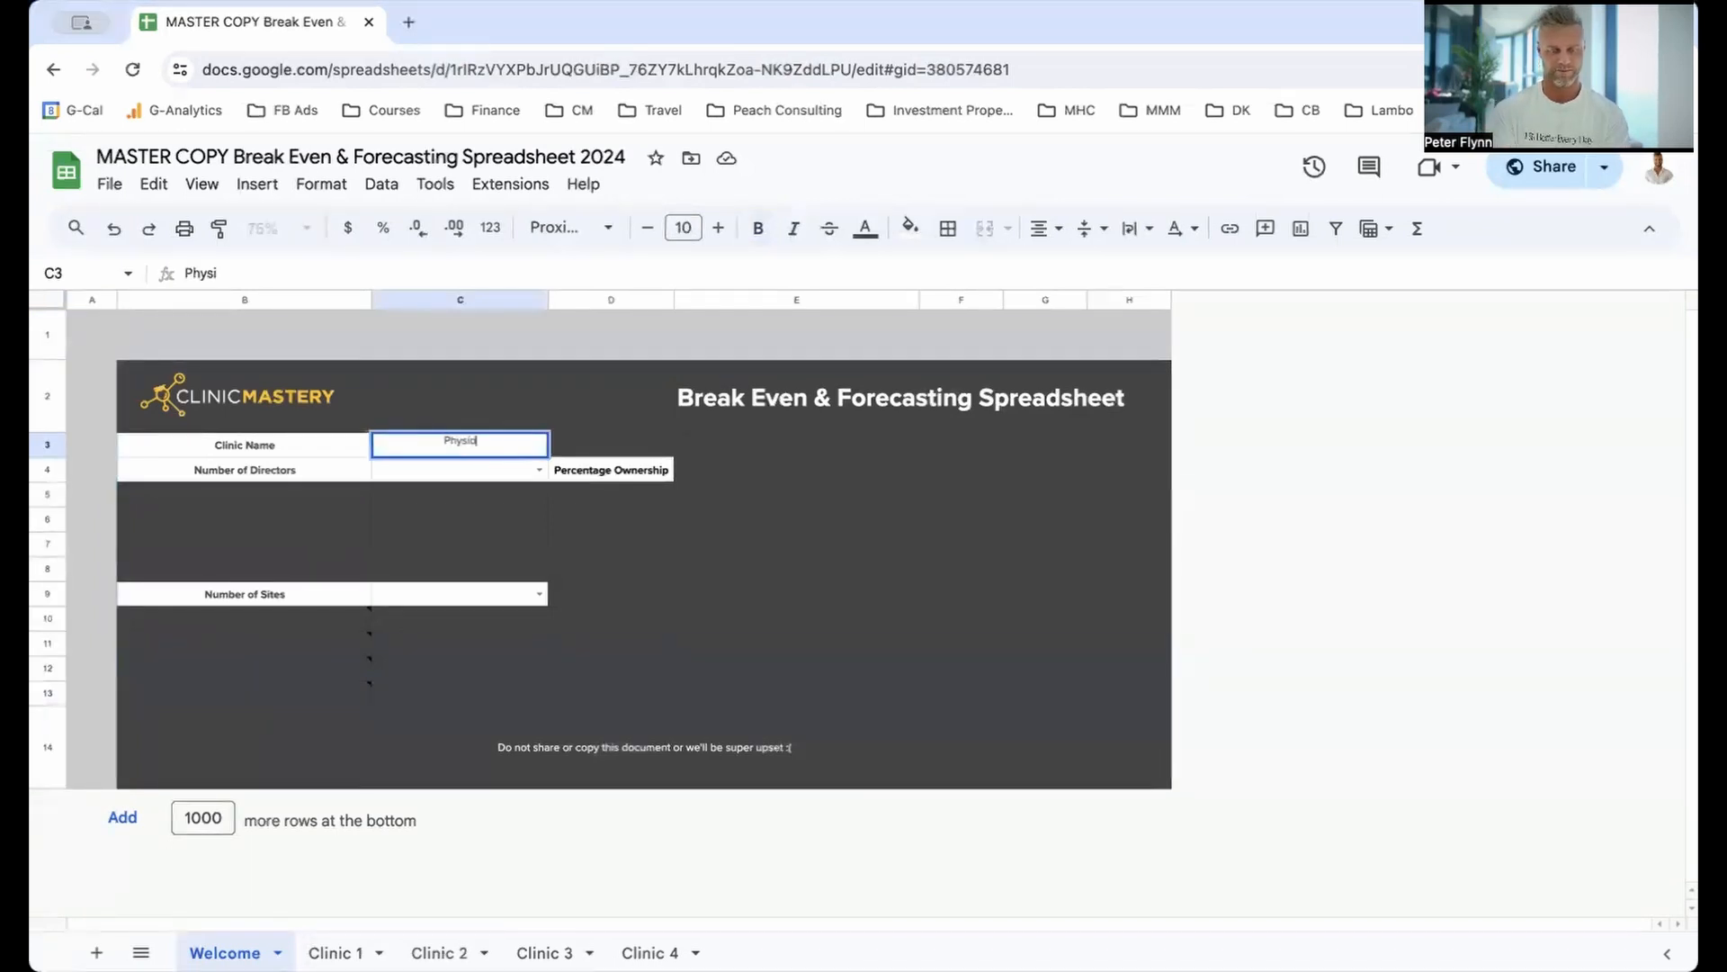
{"action": "type", "text": "it"}
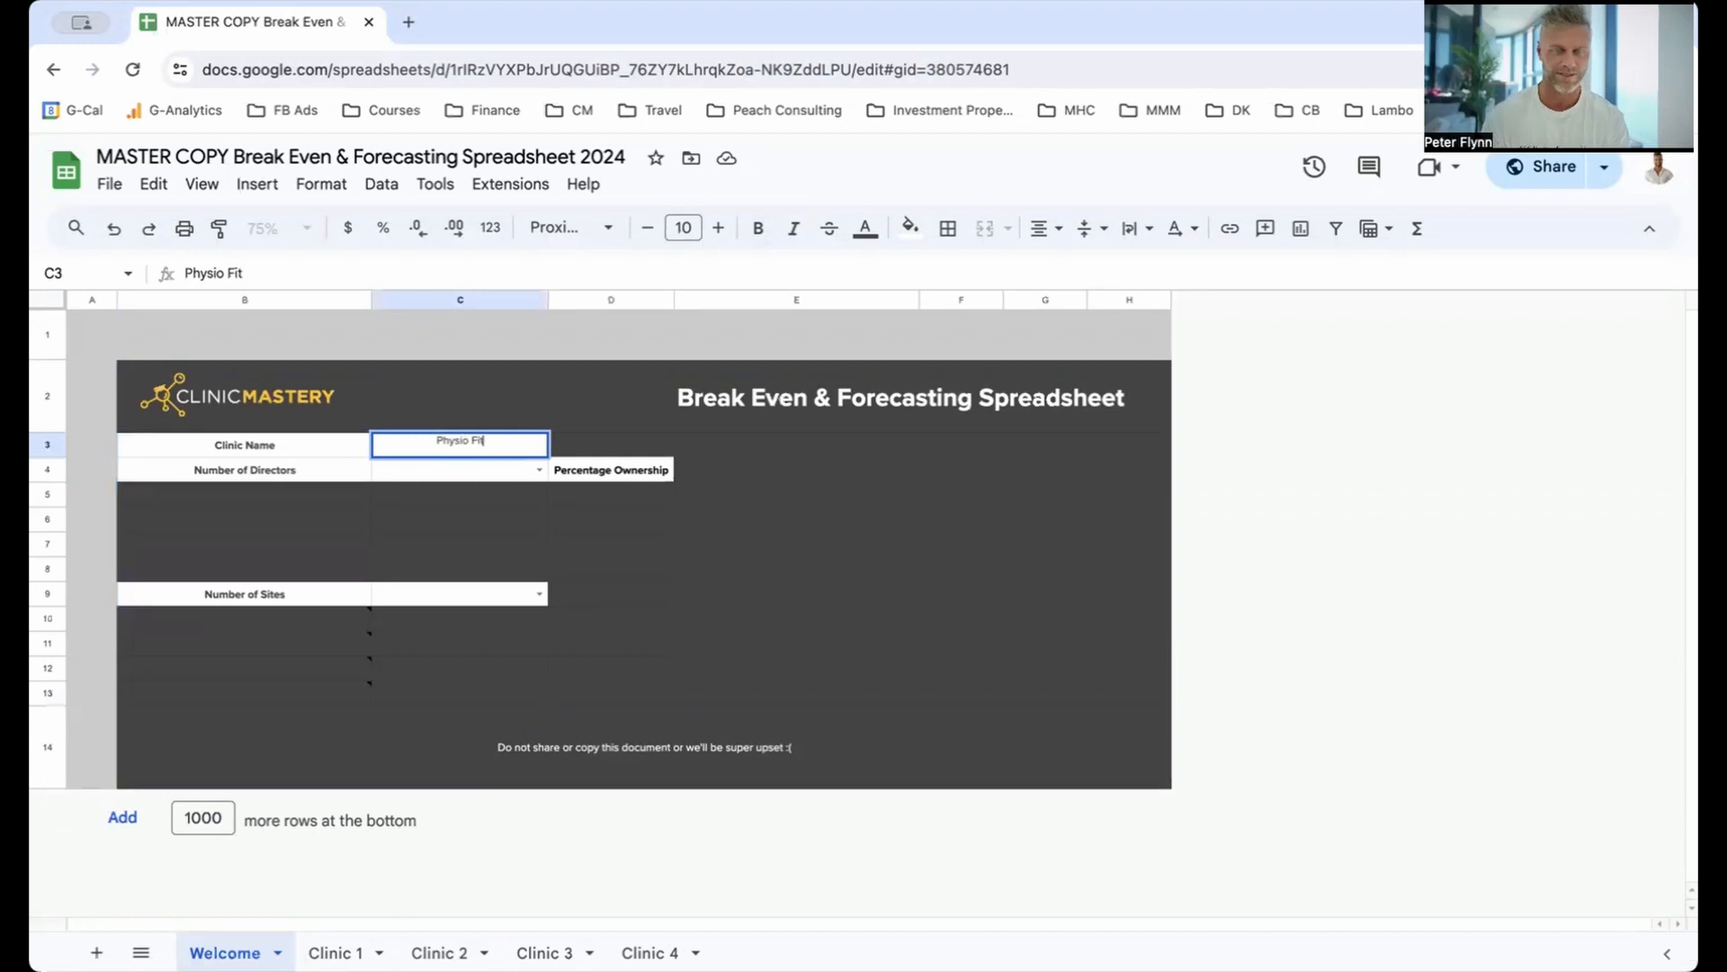
{"action": "key", "text": "Return"}
Step: Set the number of directors to 2 after trying 4
{"action": "left_click", "coordinate": [516, 477]}
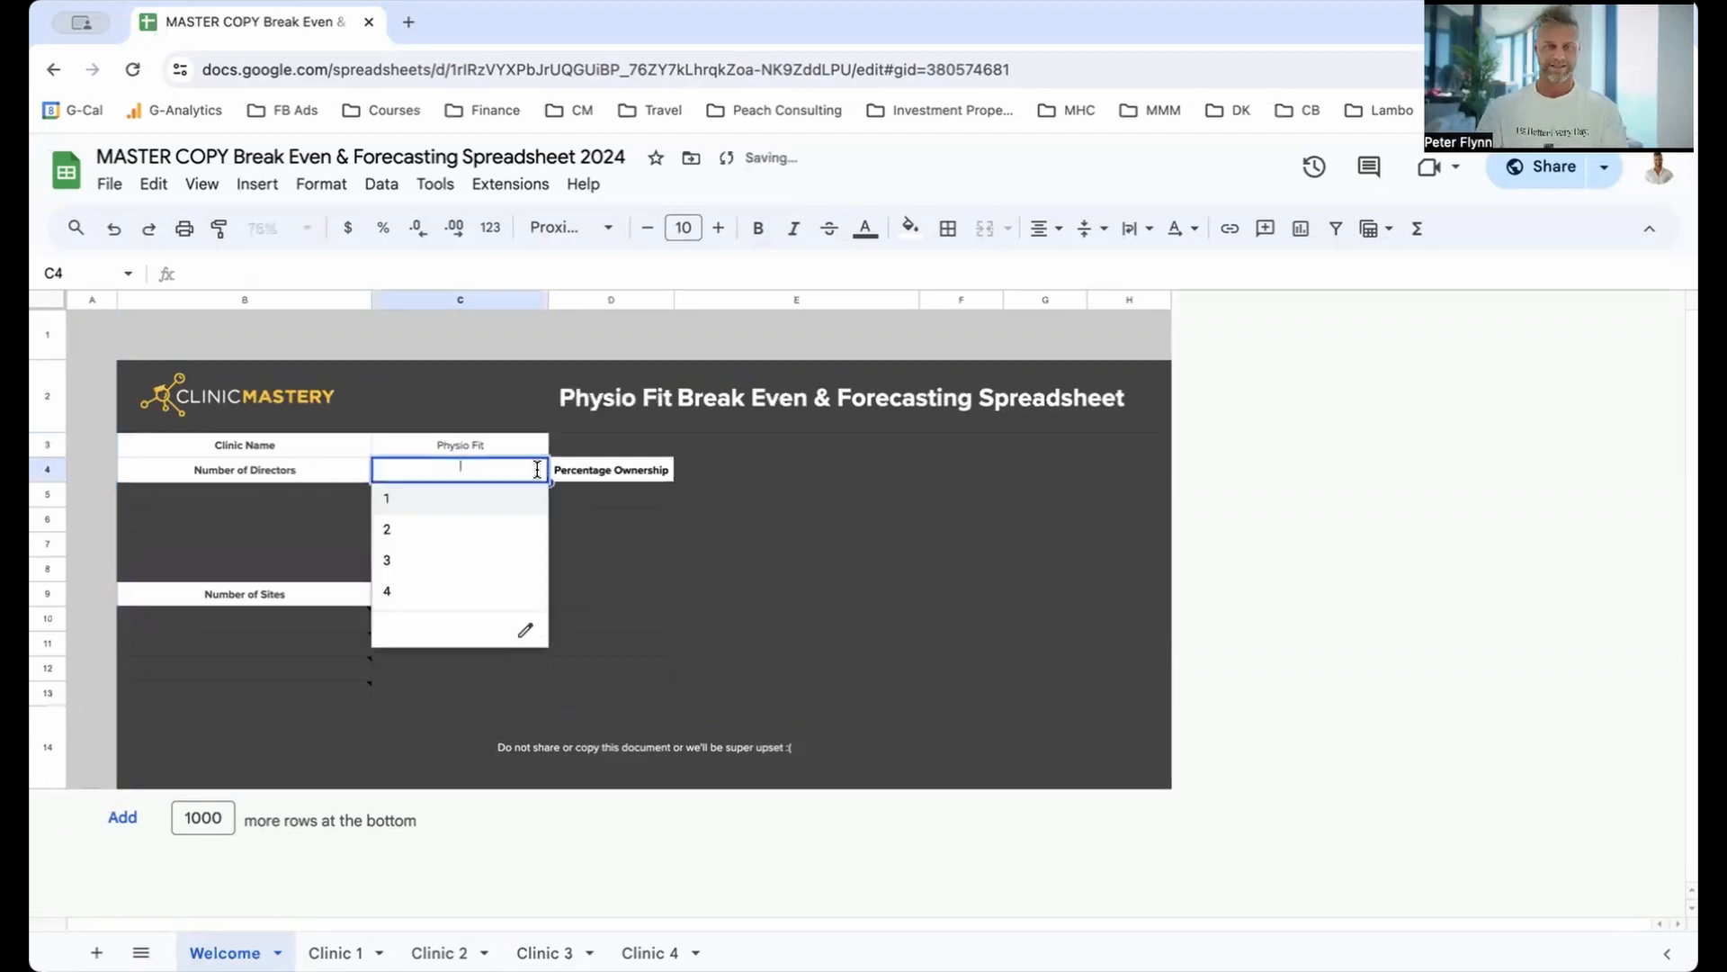
{"action": "left_click", "coordinate": [463, 586]}
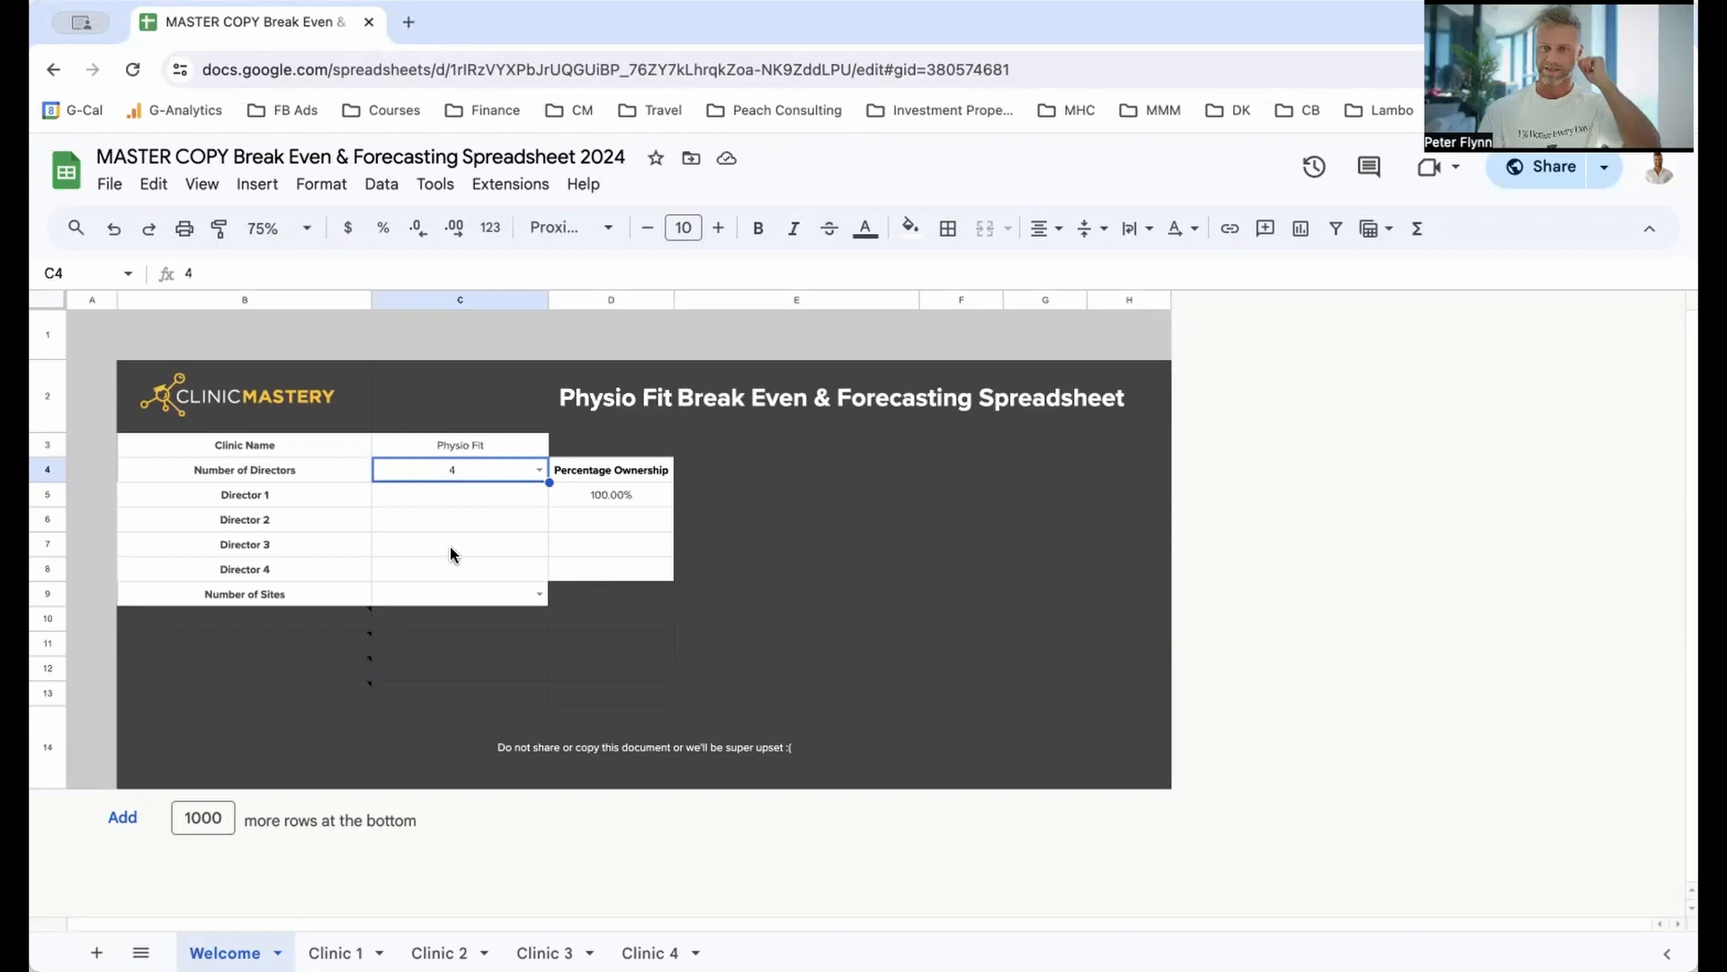
{"action": "left_click", "coordinate": [539, 470]}
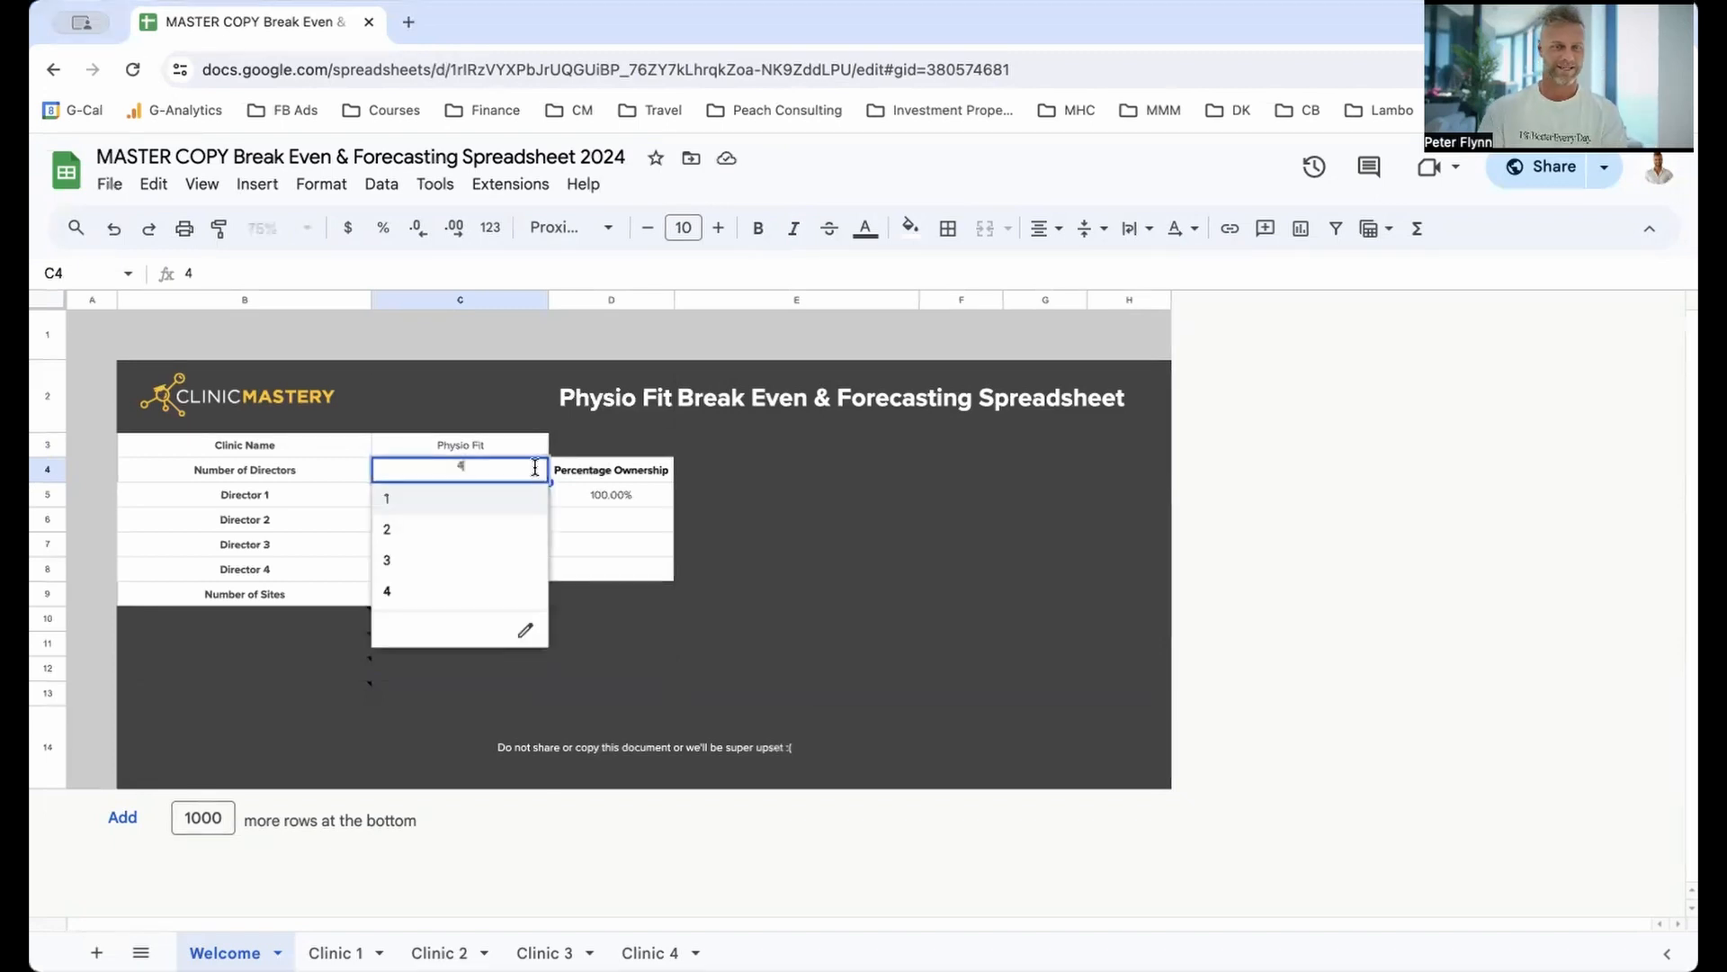
{"action": "left_click", "coordinate": [450, 537]}
Step: Enter the two directors' first names in the Director 1 and Director 2 rows
{"action": "left_click", "coordinate": [413, 490]}
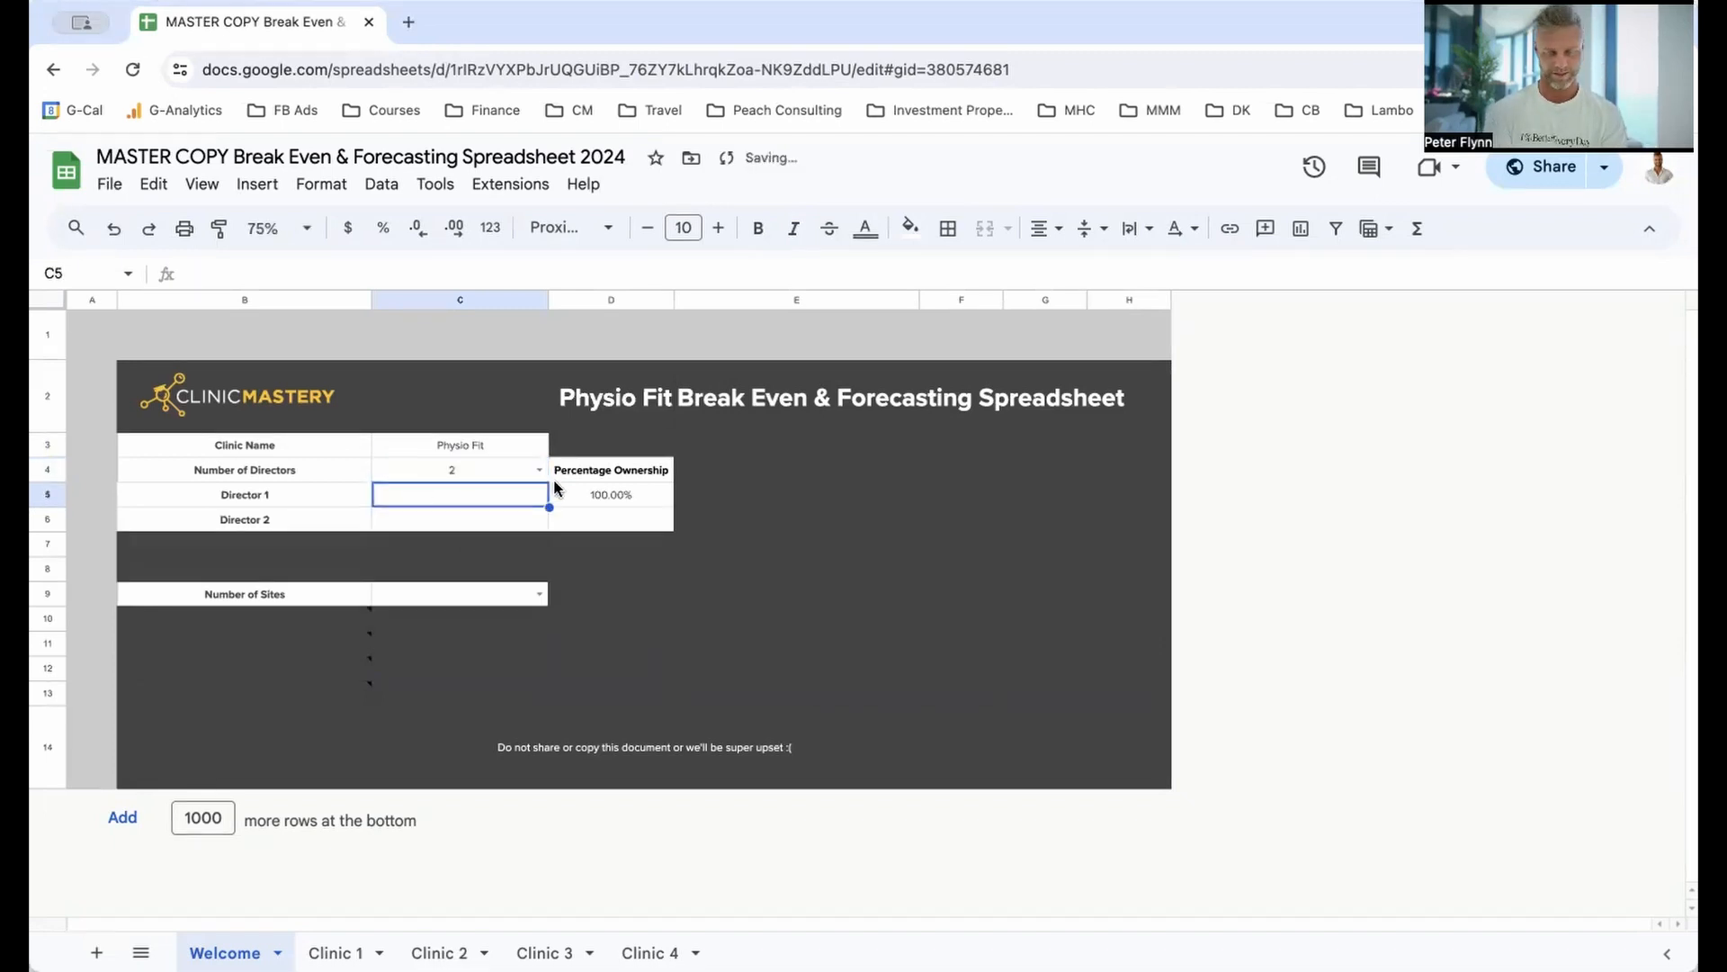
{"action": "type", "text": "Pete"}
{"action": "key", "text": "Tab"}
{"action": "type", "text": "An"}
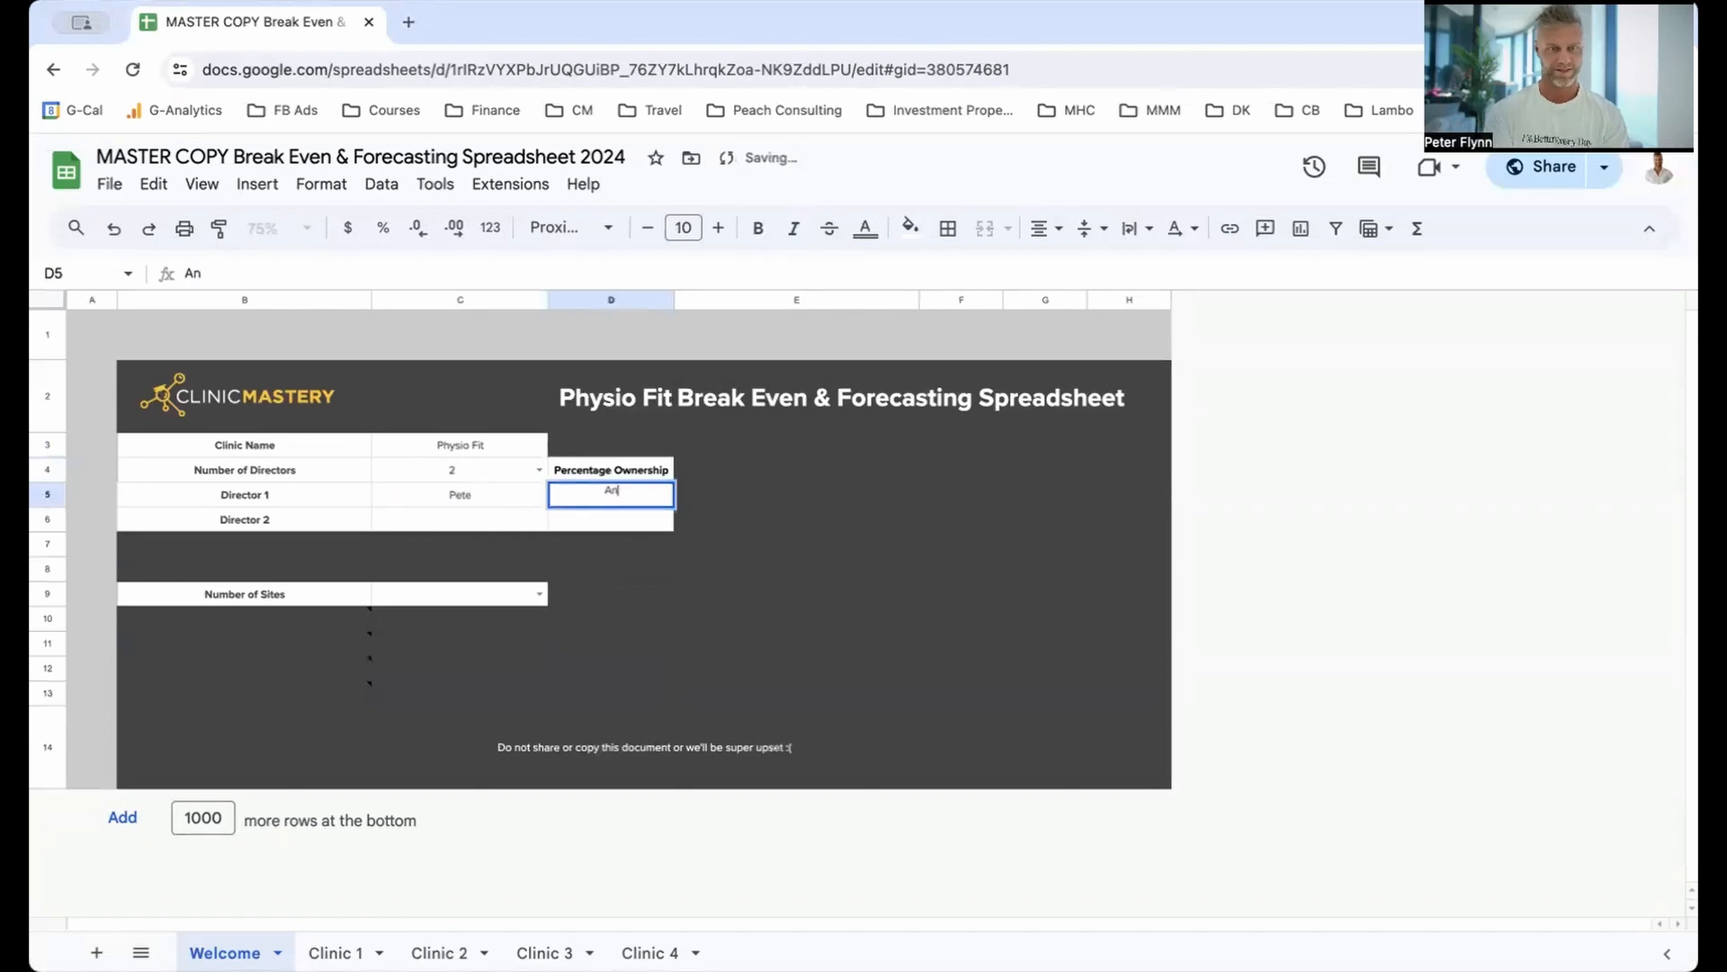
{"action": "left_click", "coordinate": [825, 504]}
{"action": "key", "text": "ctrl+z"}
{"action": "left_click", "coordinate": [490, 519]}
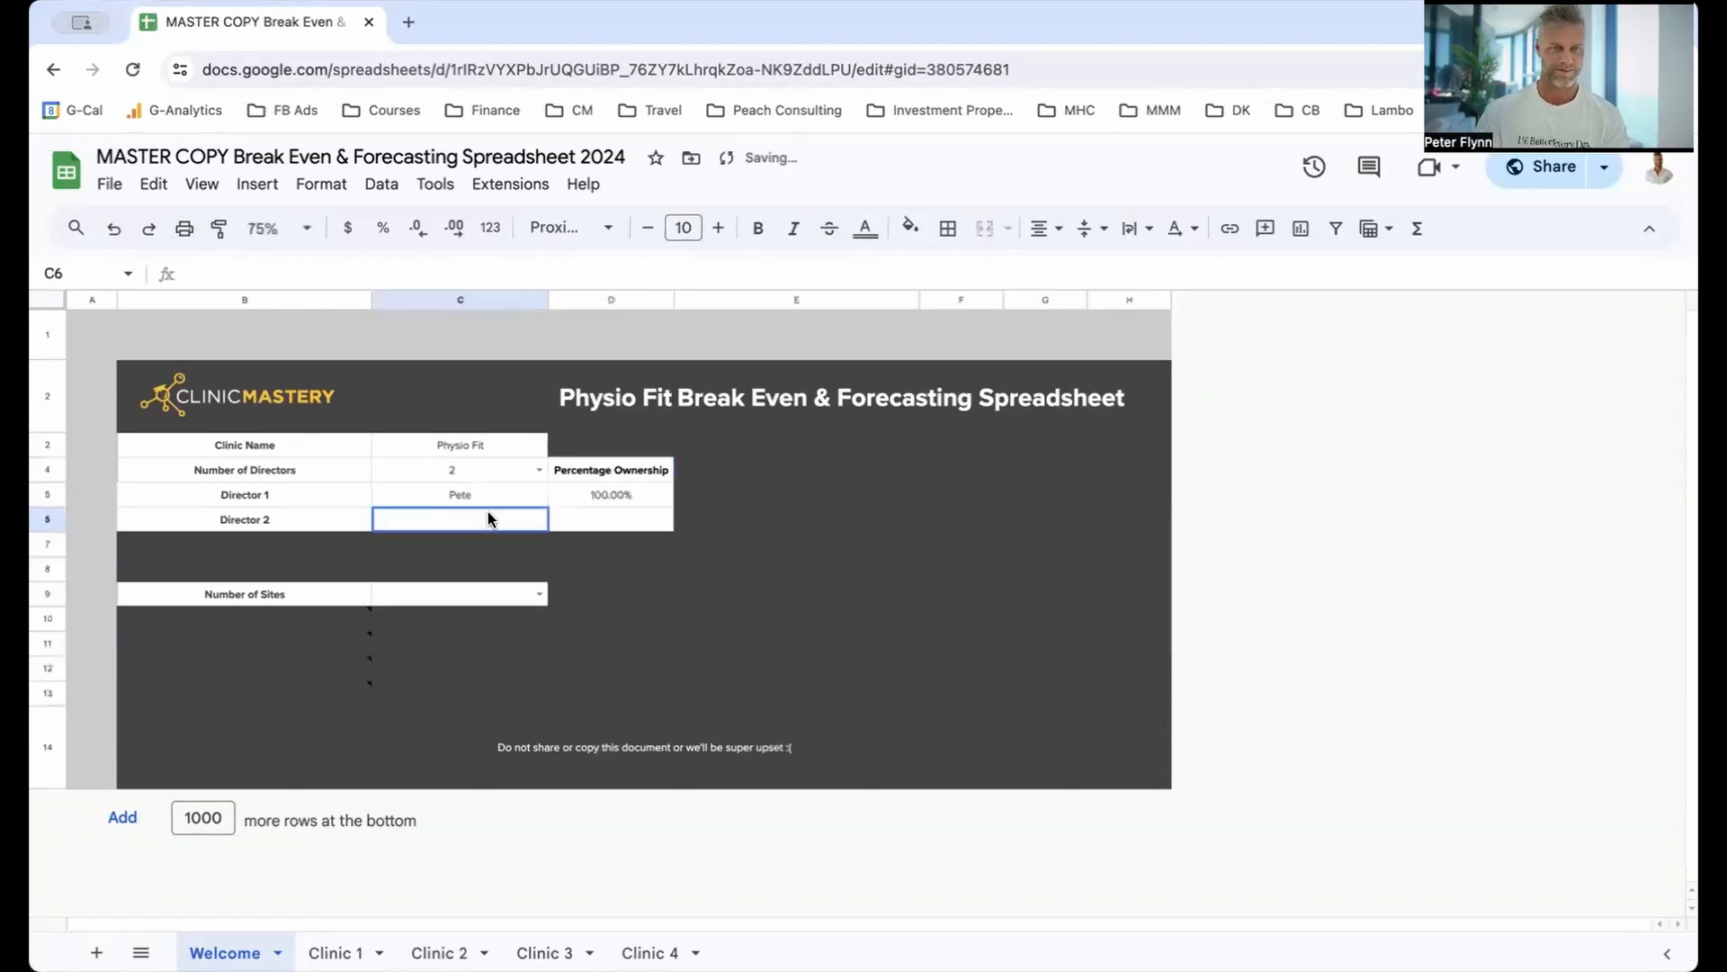
{"action": "type", "text": "Andrew"}
{"action": "key", "text": "Return"}
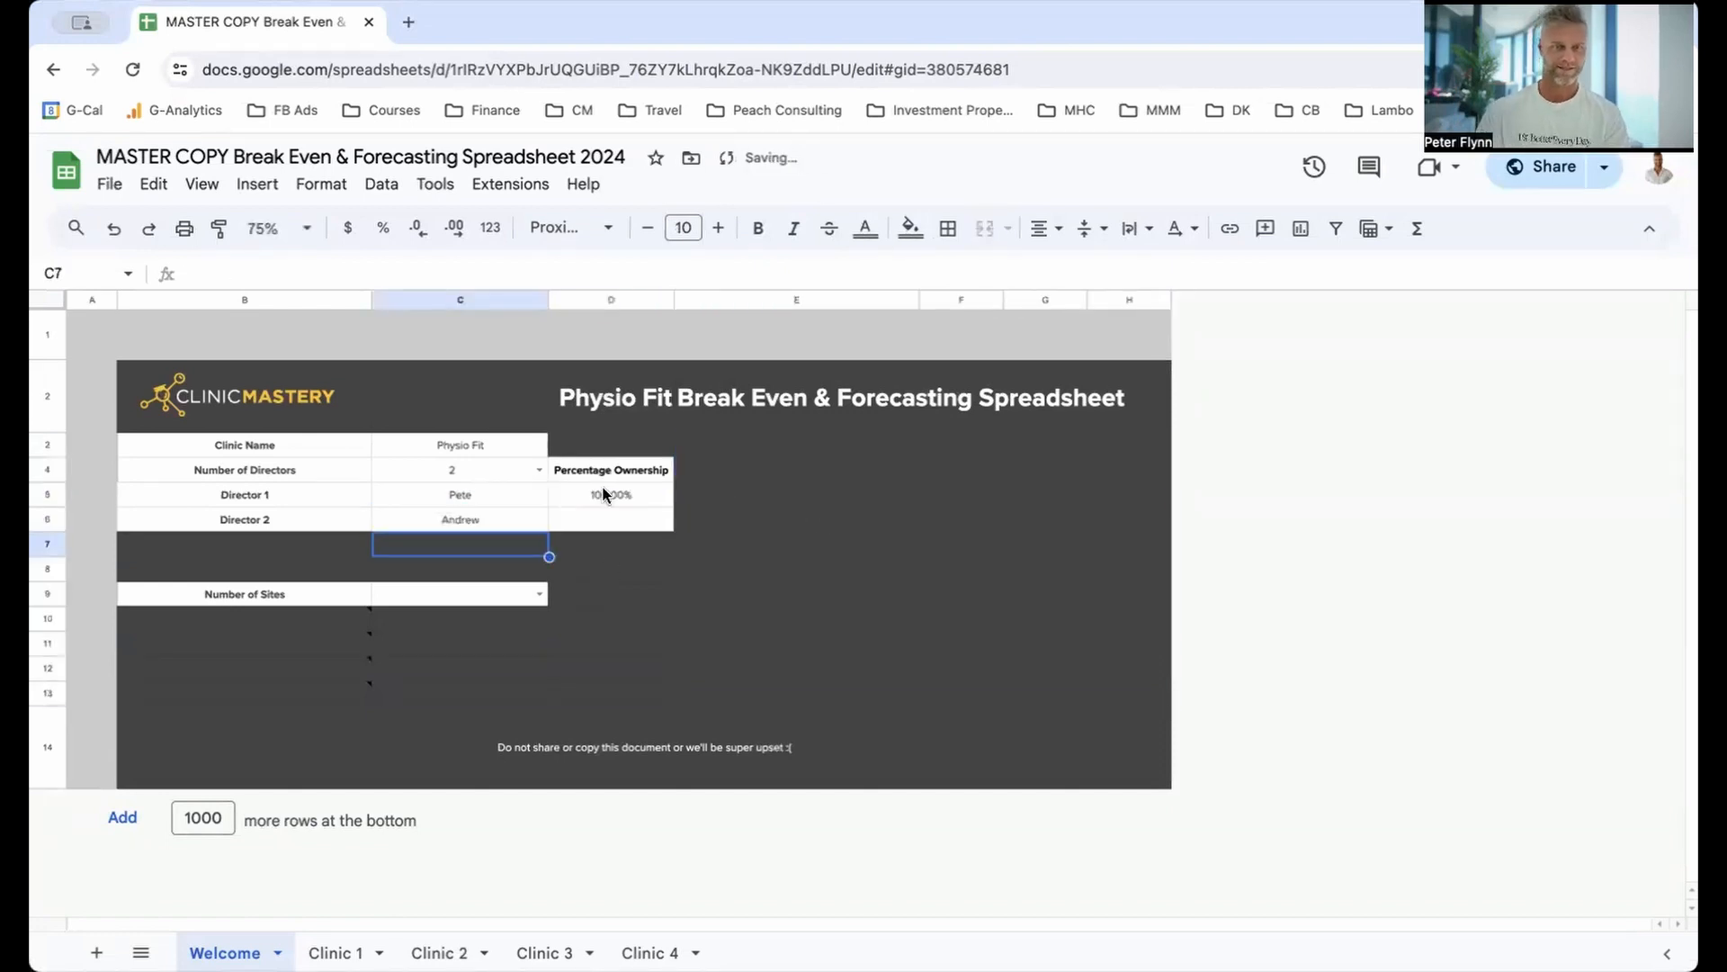
Step: Set the percentage ownership to 50% for each of the two directors
{"action": "left_click", "coordinate": [593, 493]}
{"action": "type", "text": "50"}
{"action": "key", "text": "Return"}
{"action": "type", "text": "50"}
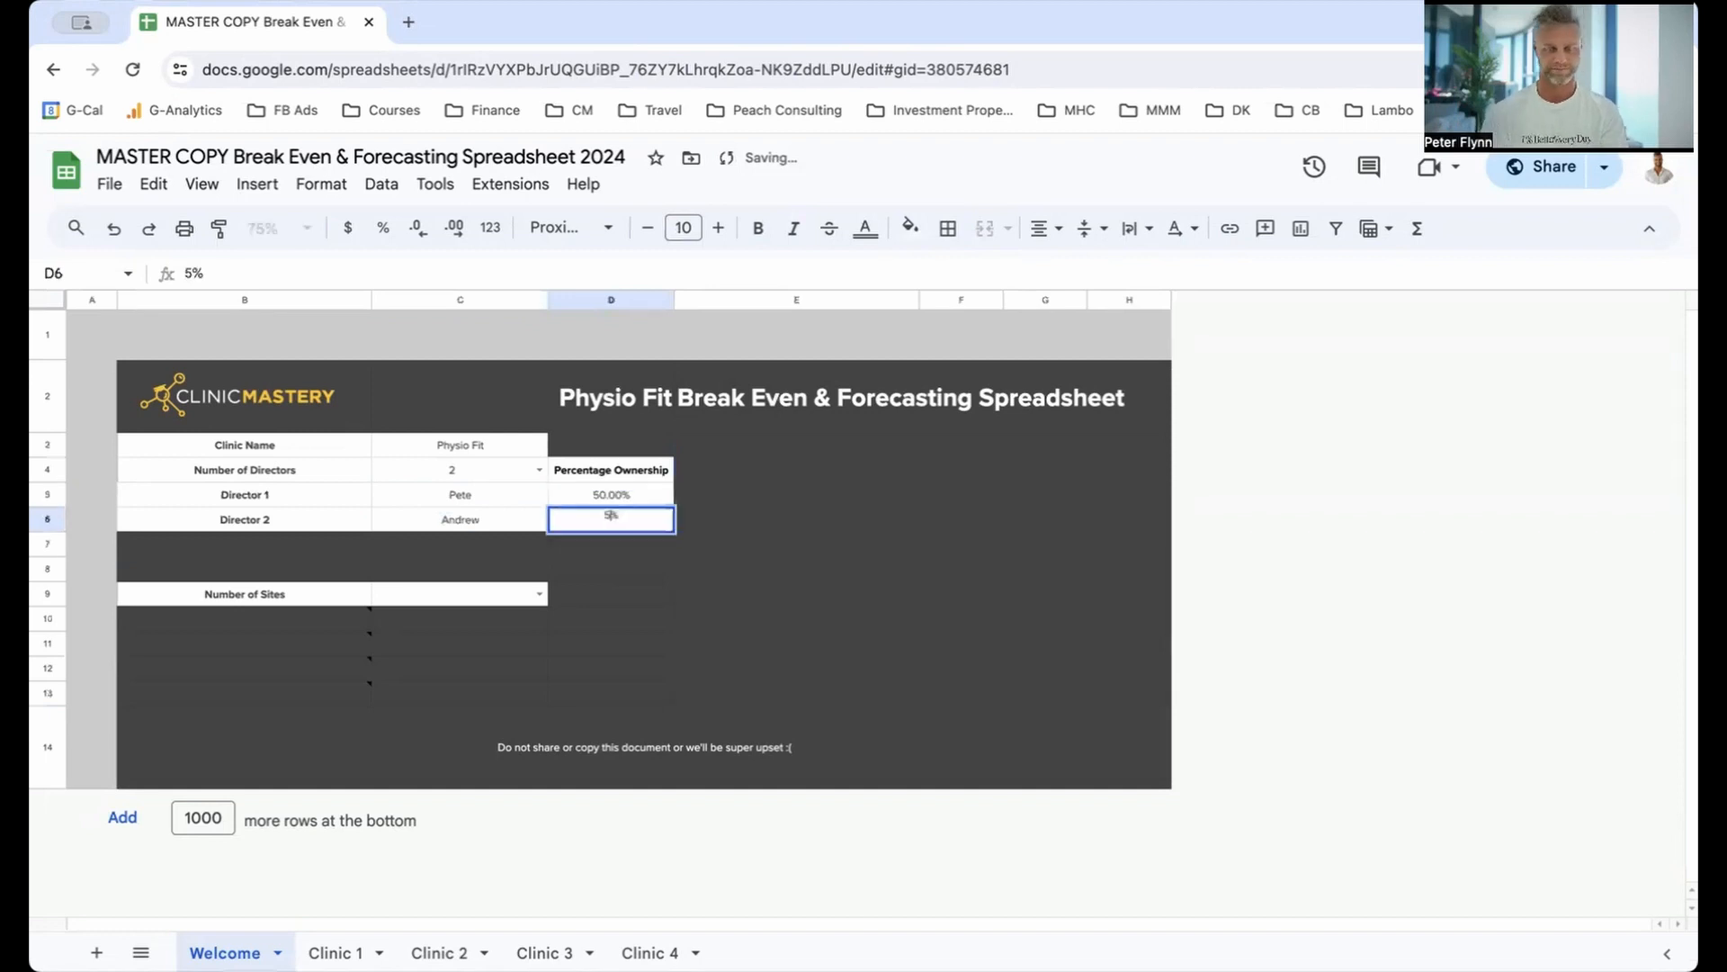
{"action": "key", "text": "Return"}
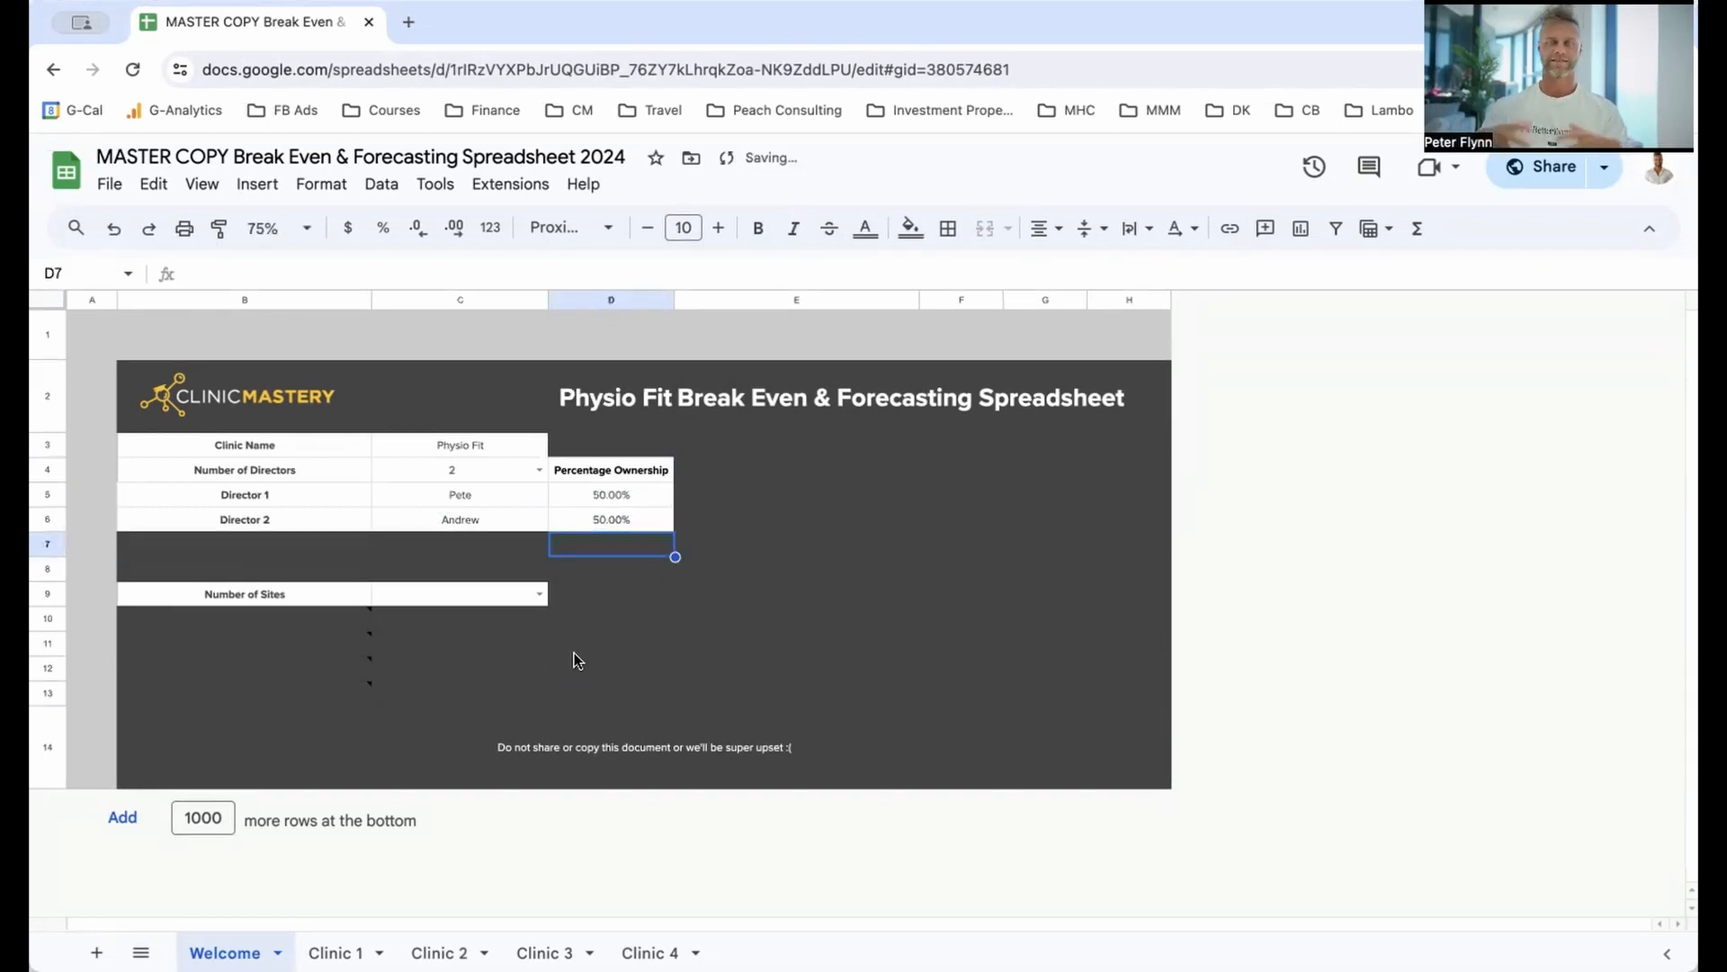
Step: Set the number of sites to 2 after trying 4 and 1
{"action": "left_click", "coordinate": [520, 600]}
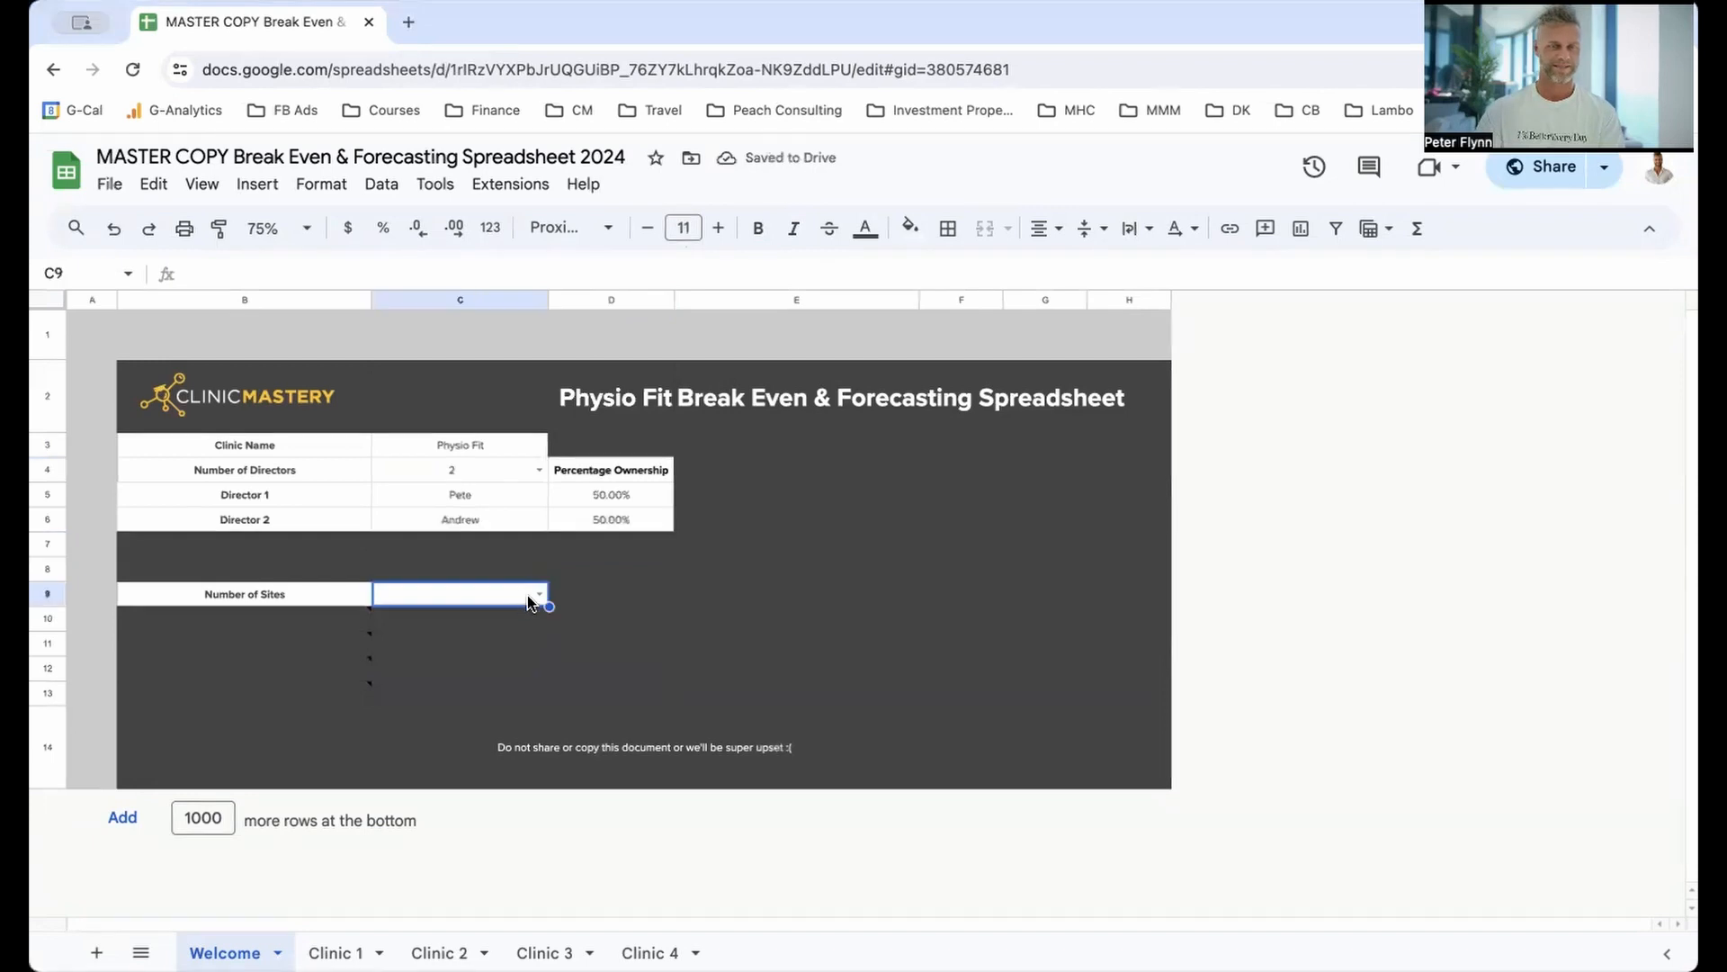
{"action": "left_click", "coordinate": [520, 600]}
{"action": "left_click", "coordinate": [464, 711]}
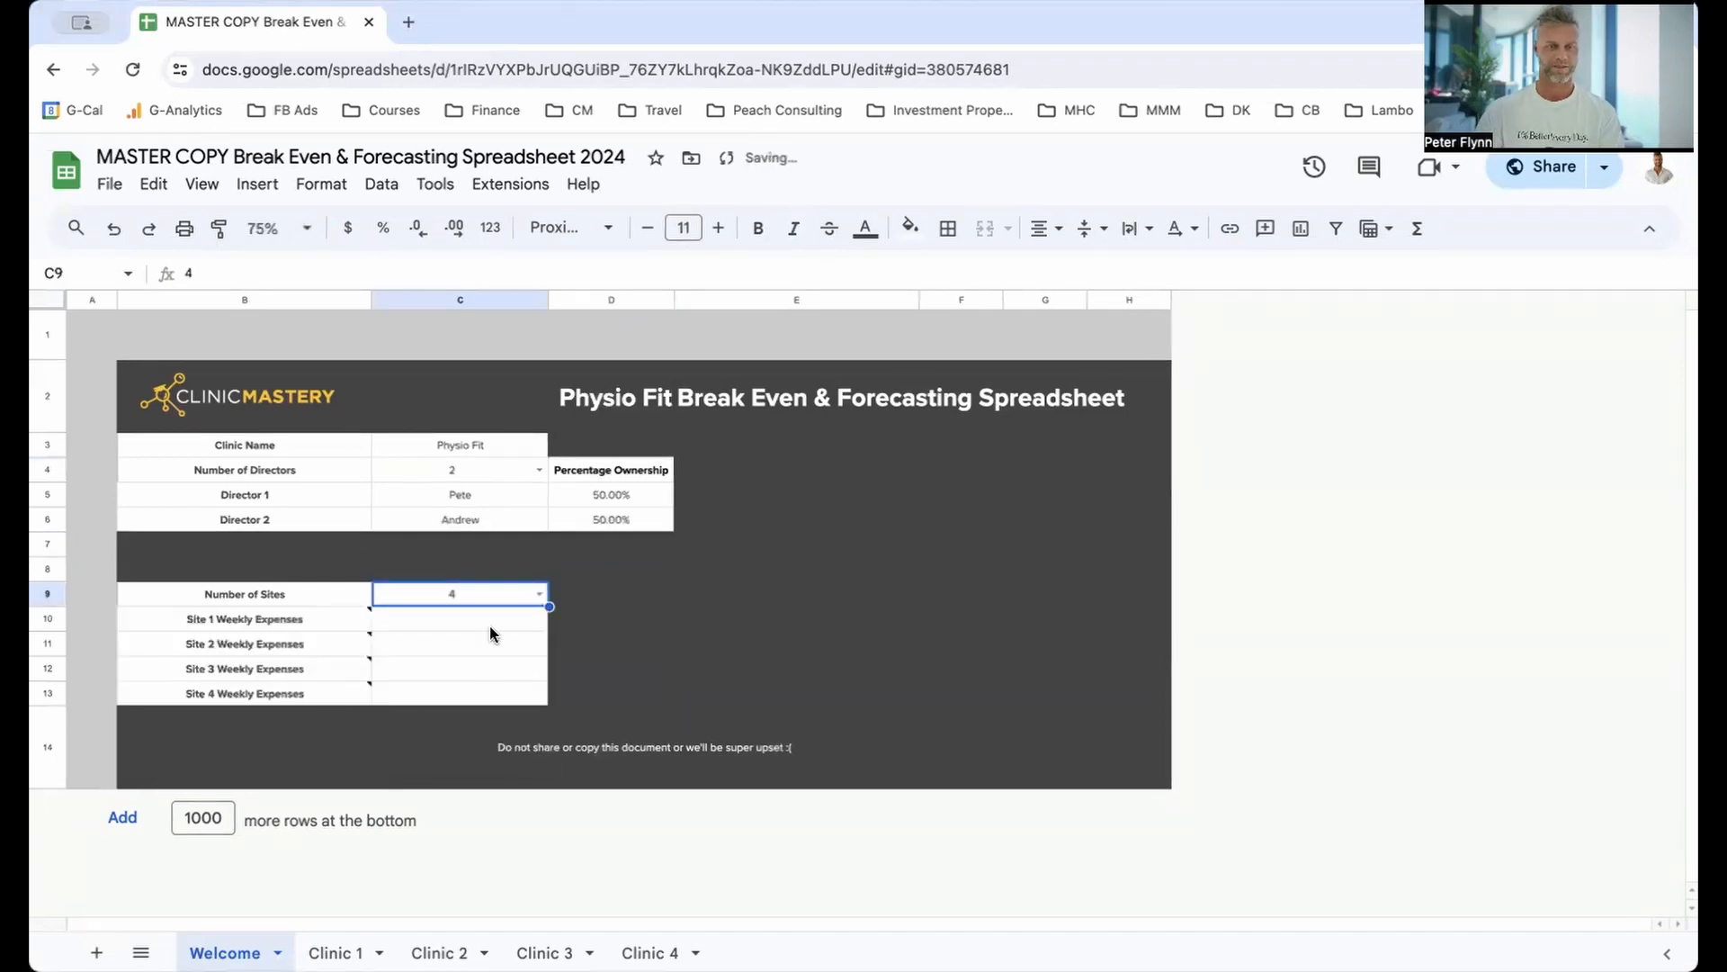
{"action": "left_click", "coordinate": [540, 593]}
{"action": "left_click", "coordinate": [423, 637]}
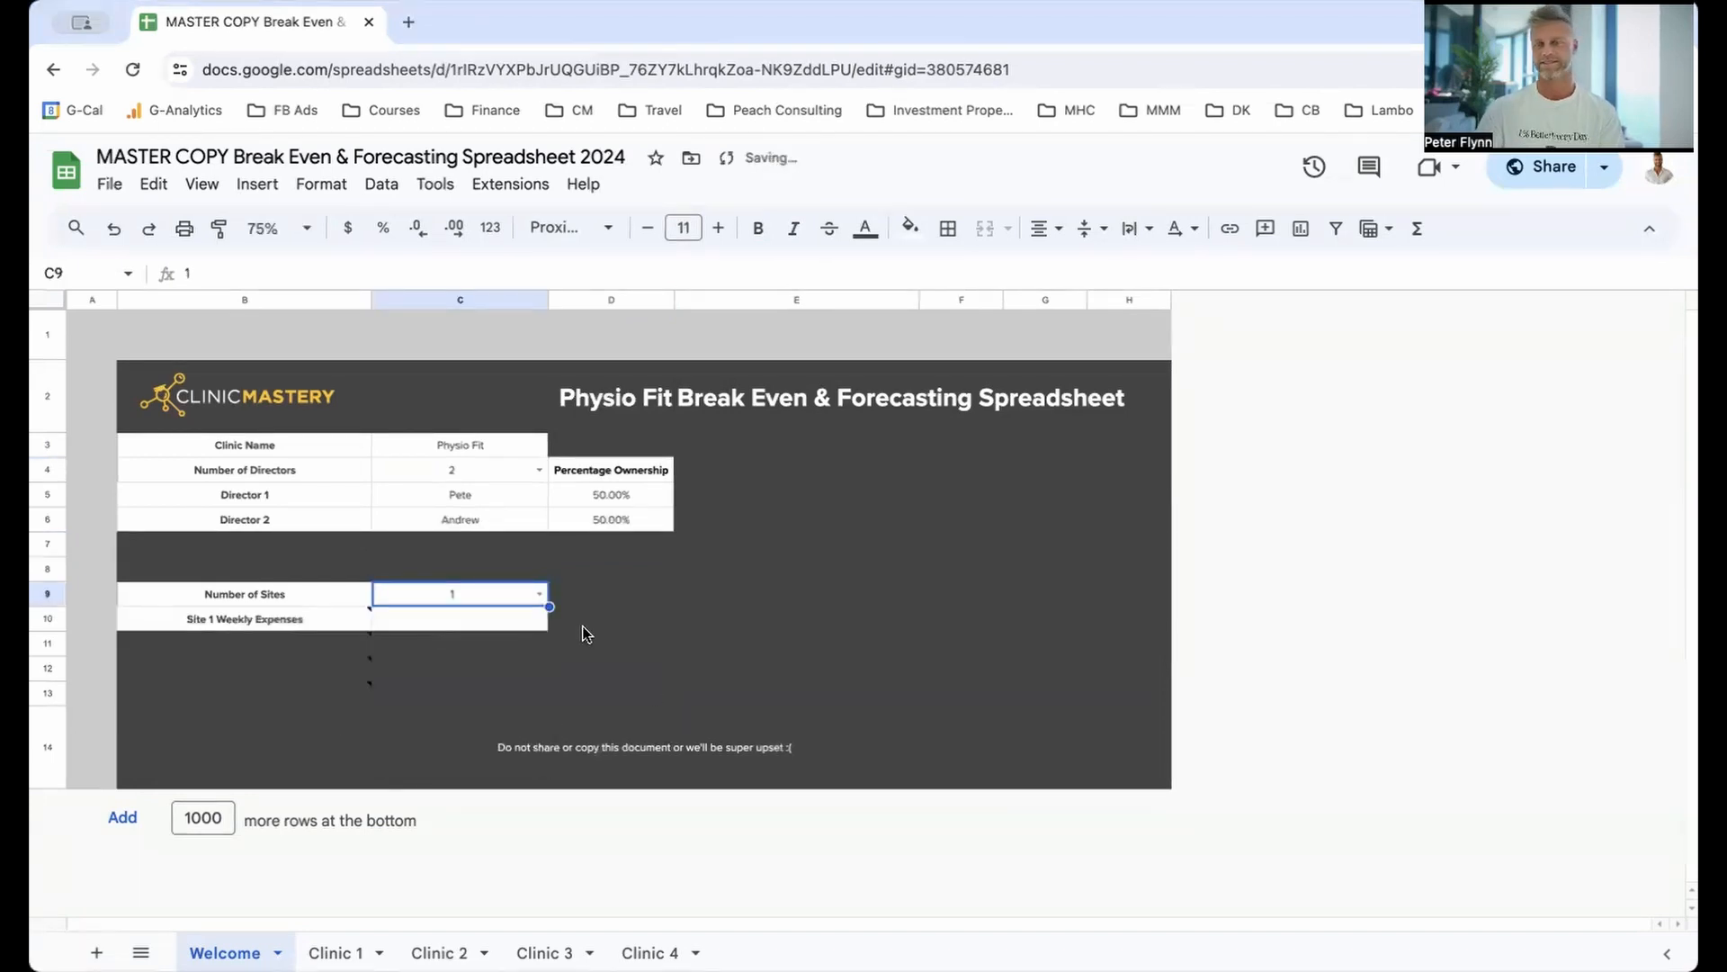
{"action": "left_click", "coordinate": [538, 596]}
{"action": "left_click", "coordinate": [454, 656]}
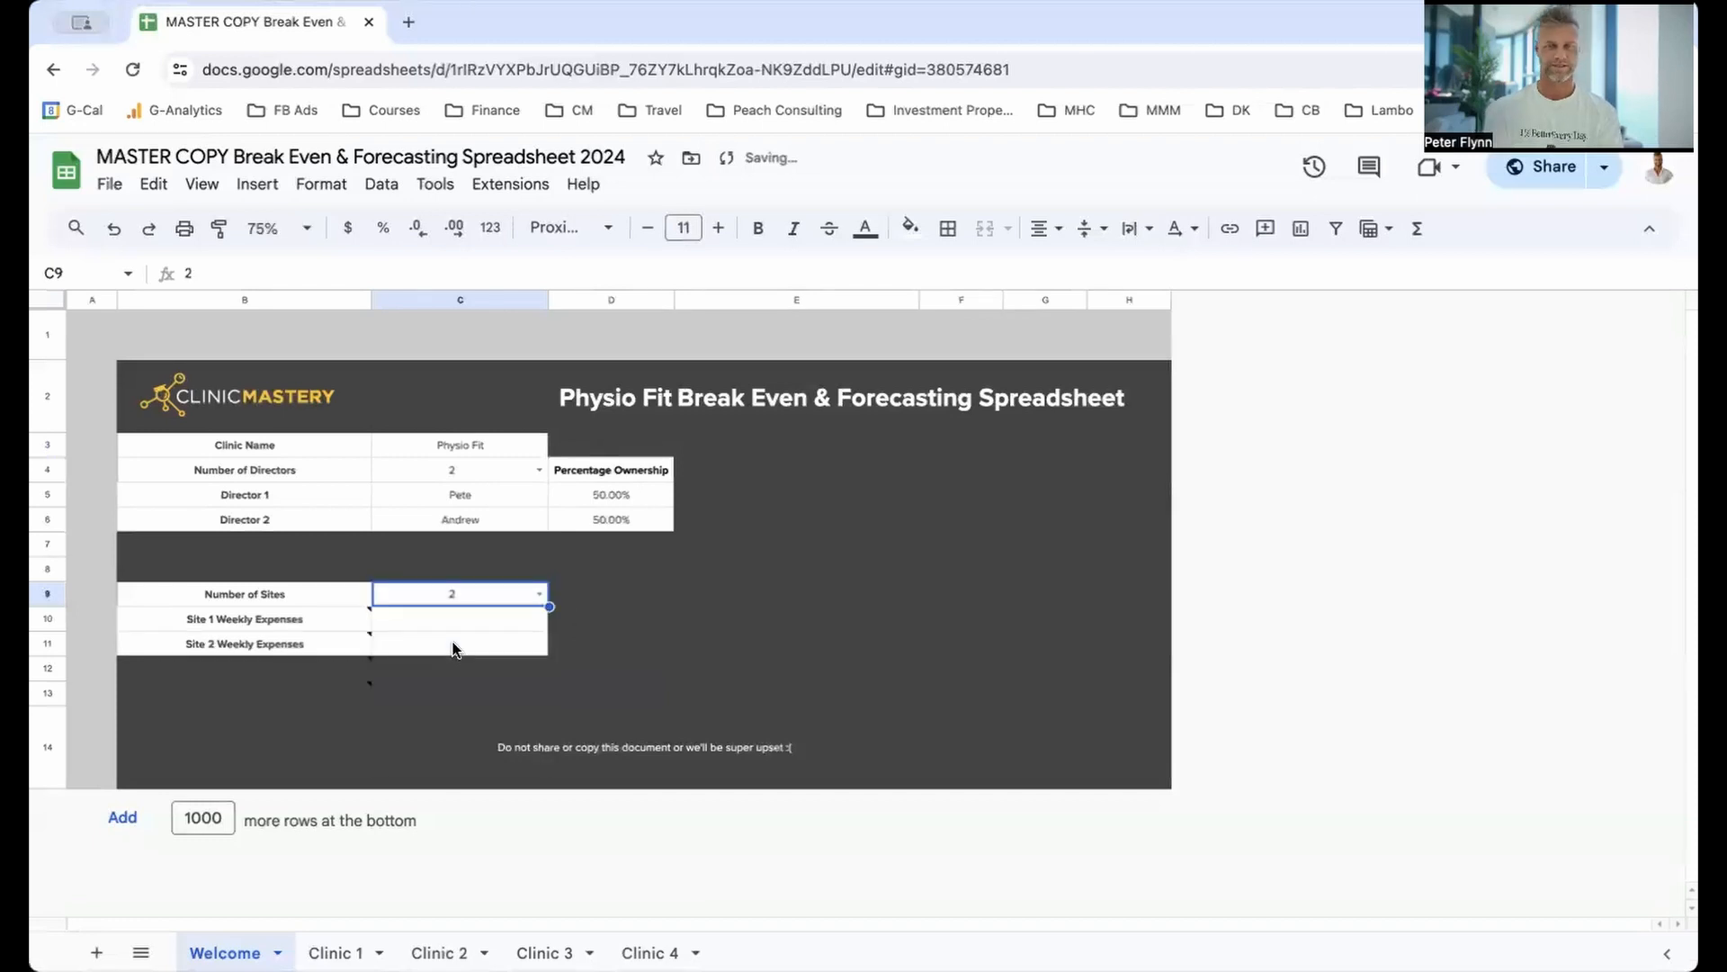
Step: Read the note on the Site 1 Weekly Expenses label about how to calculate weekly expenses
{"action": "left_click", "coordinate": [432, 619]}
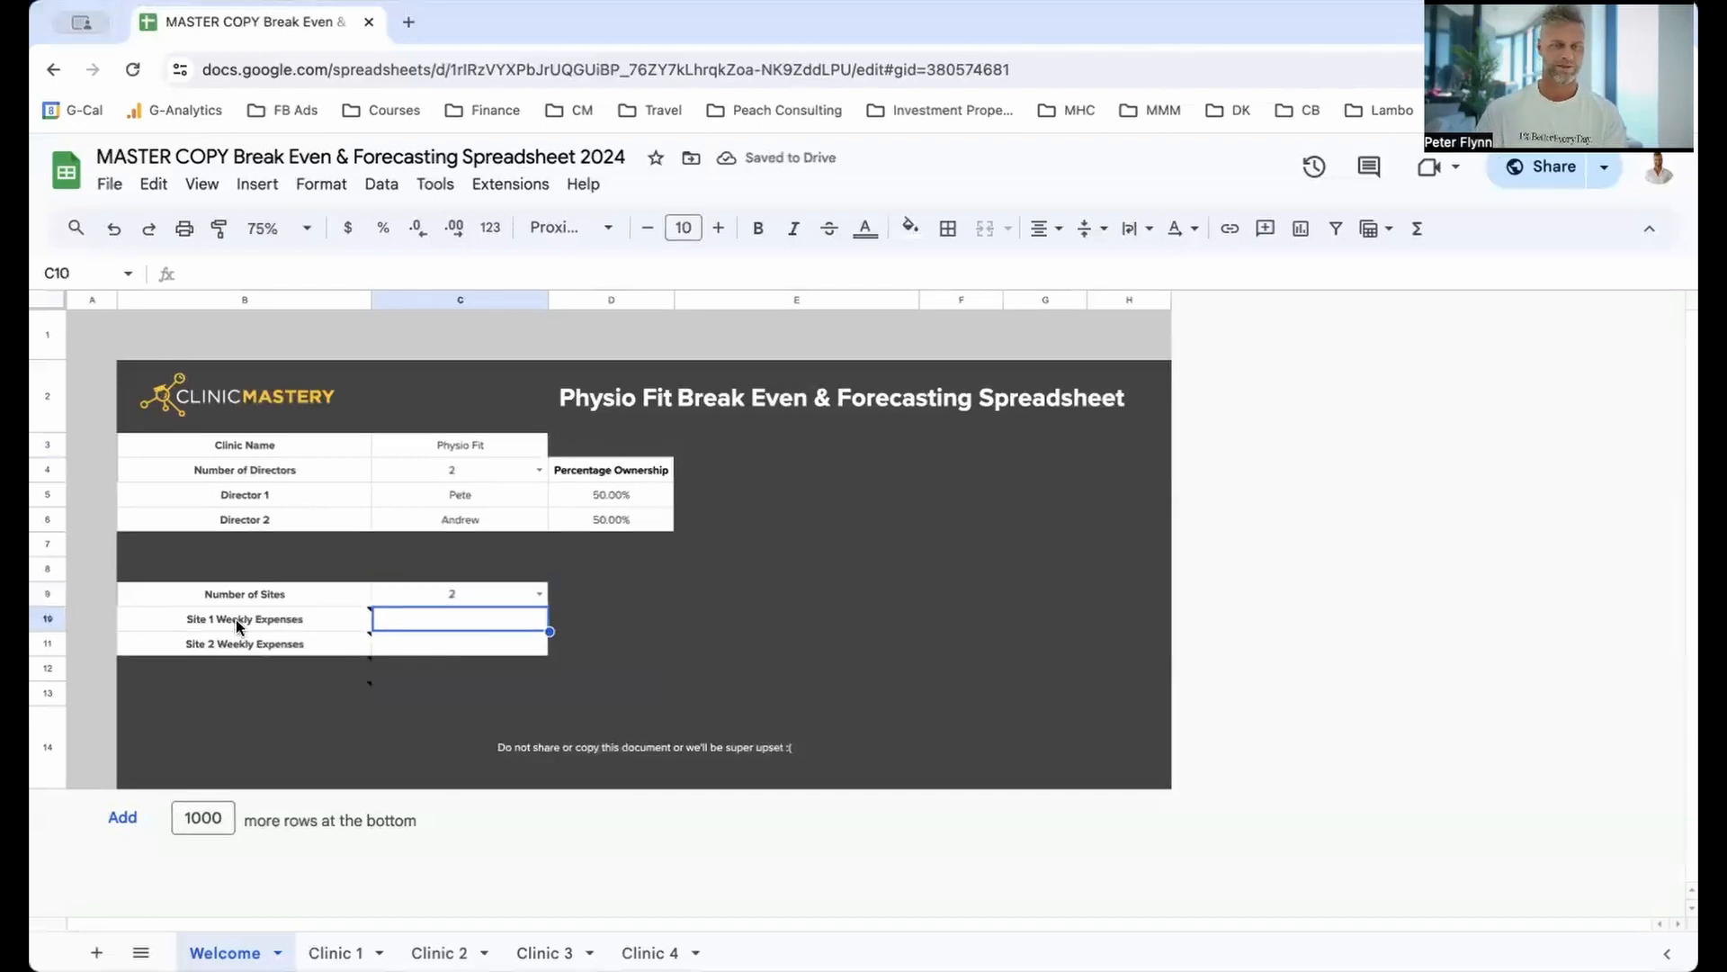
{"action": "left_click", "coordinate": [189, 627]}
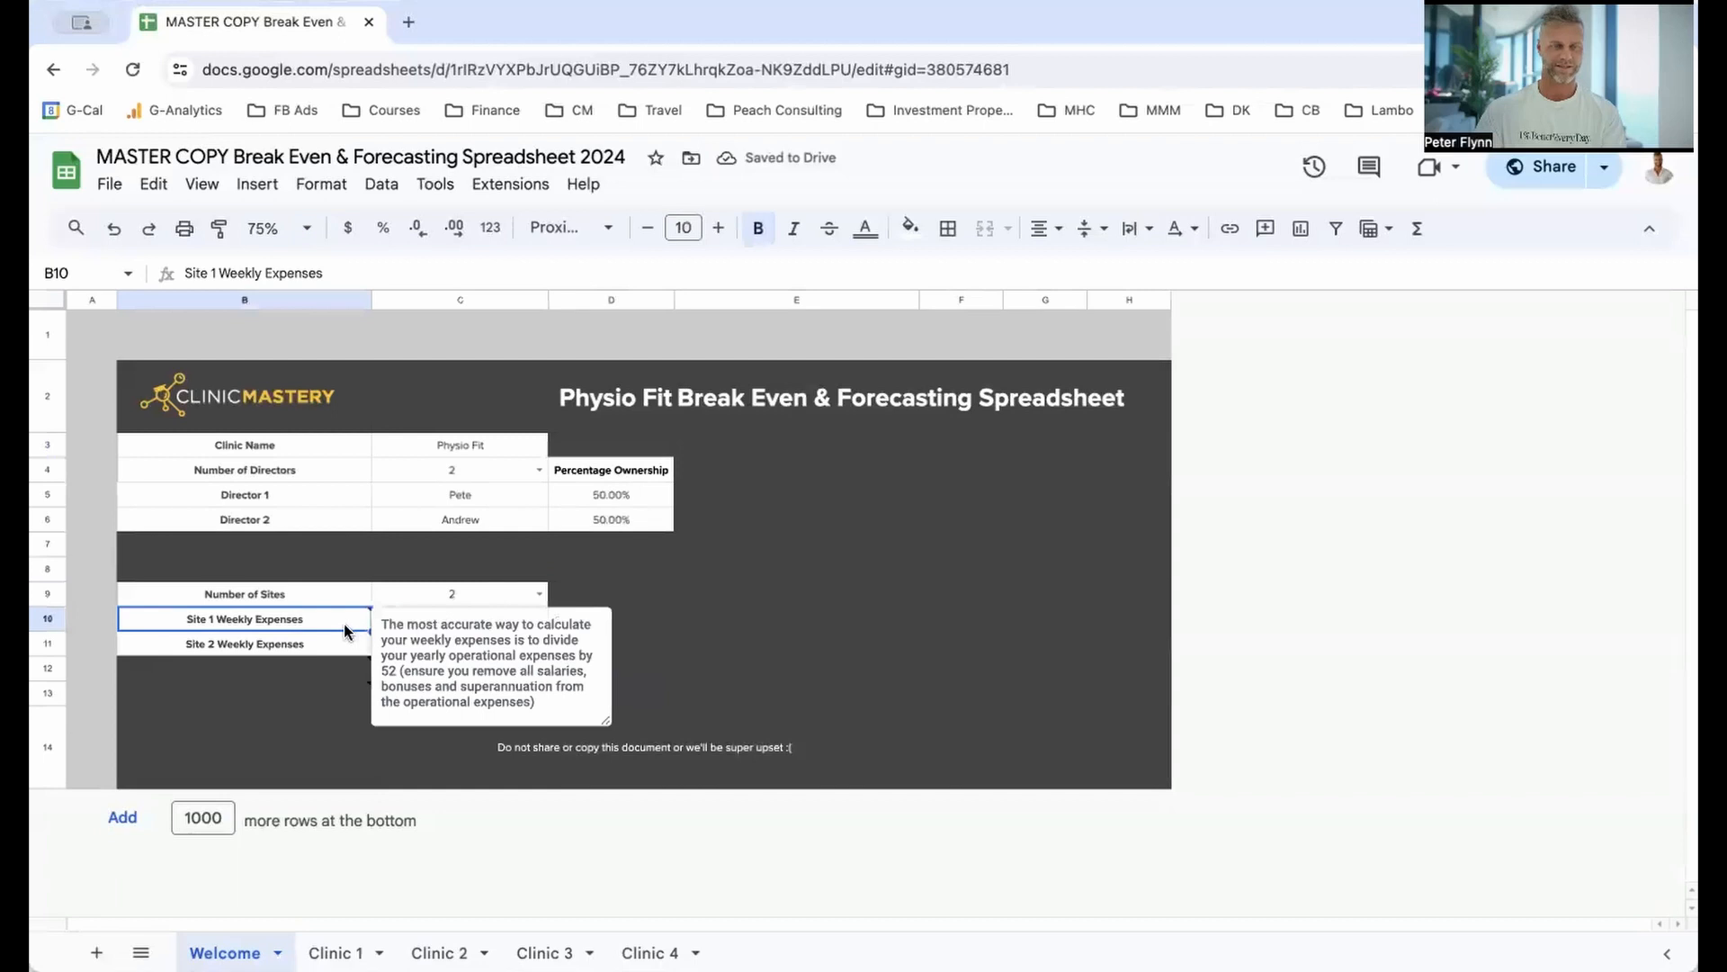
{"action": "left_click", "coordinate": [806, 579]}
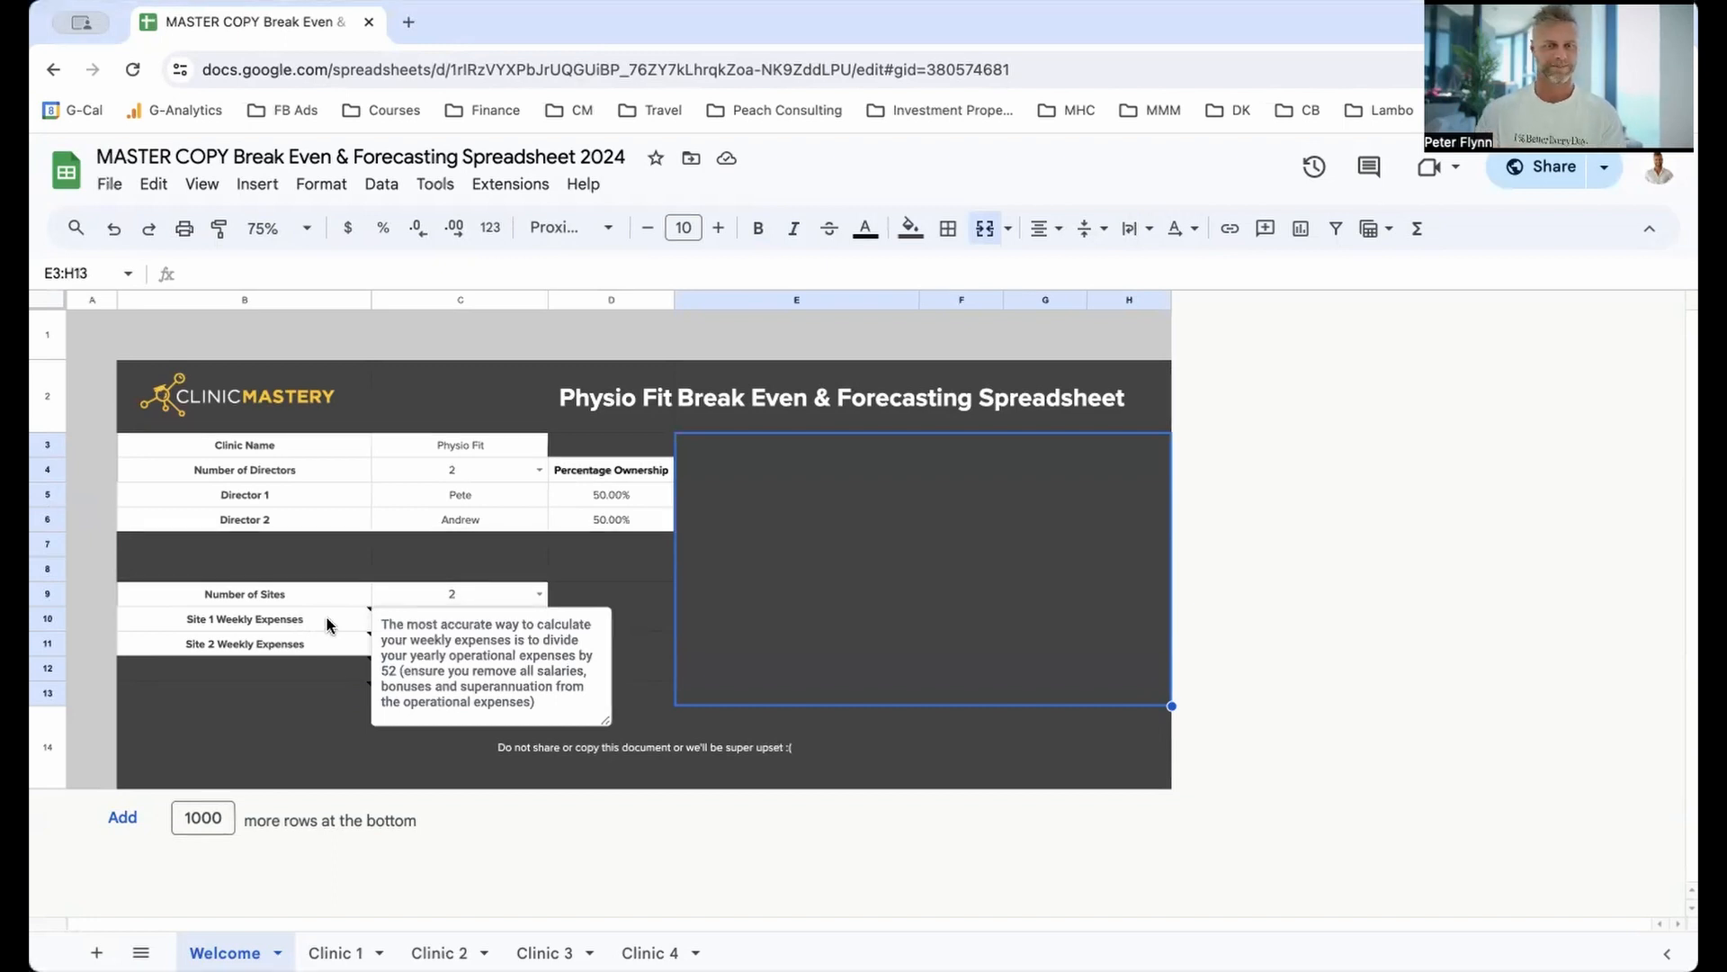
{"action": "left_click", "coordinate": [614, 590]}
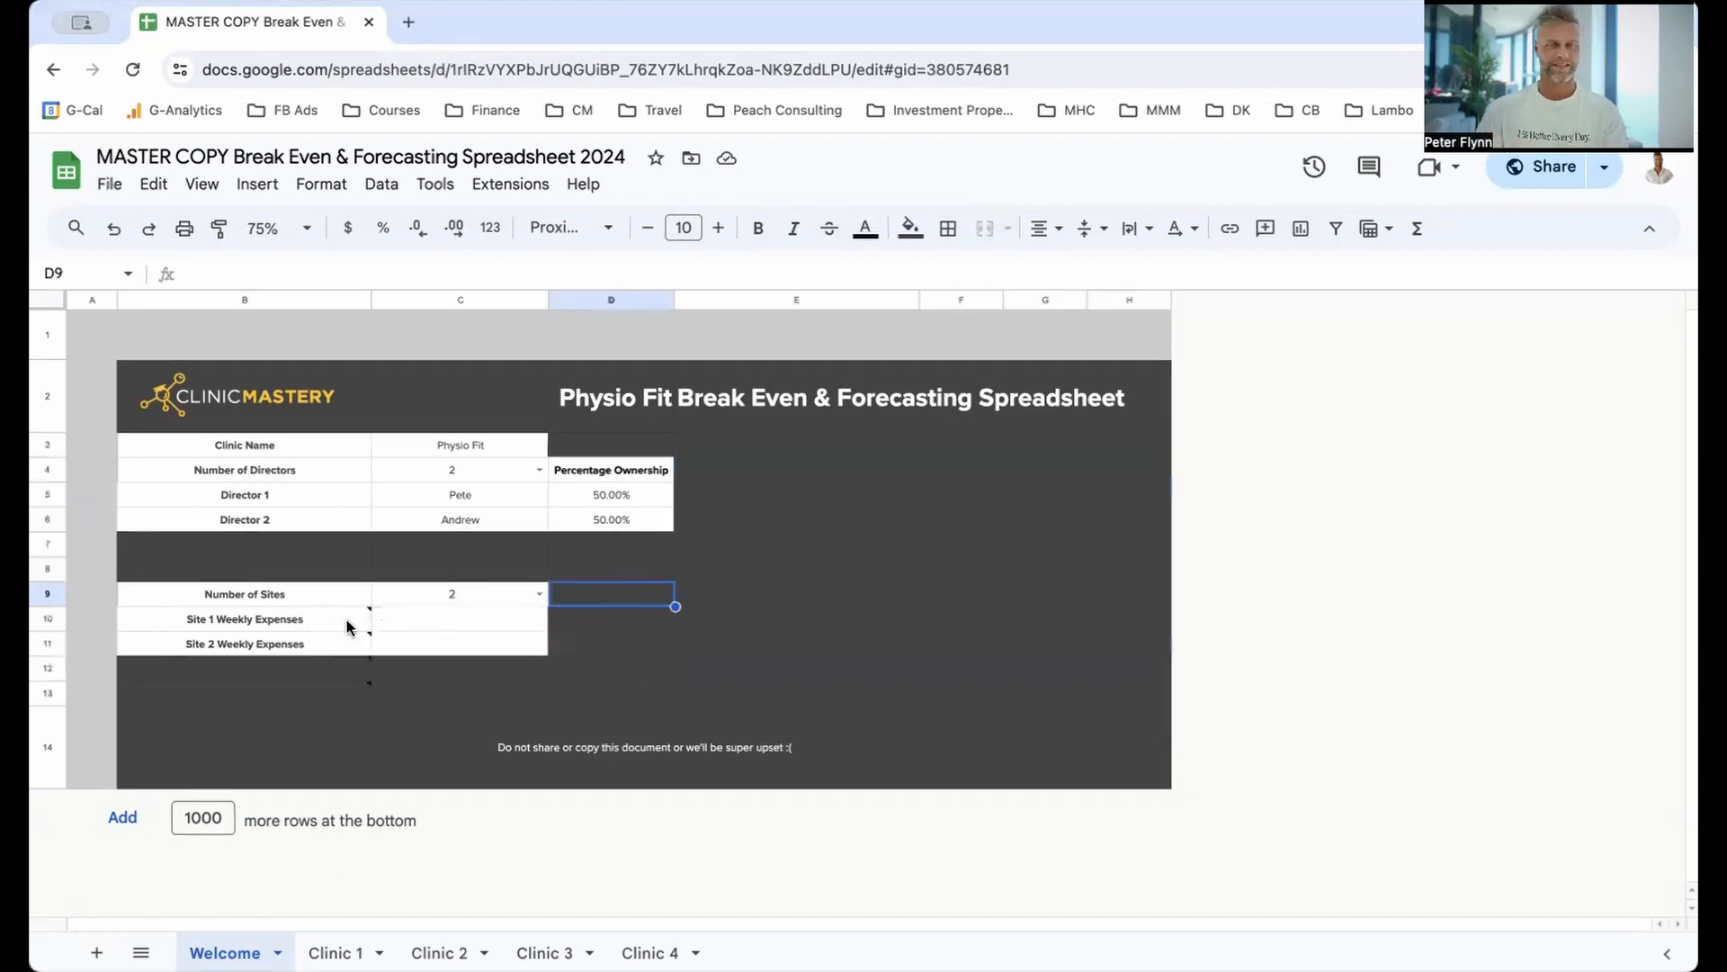
Step: Enter weekly expenses of 2884.62 for Site 1 and 1423.08 for Site 2
{"action": "left_click", "coordinate": [464, 621]}
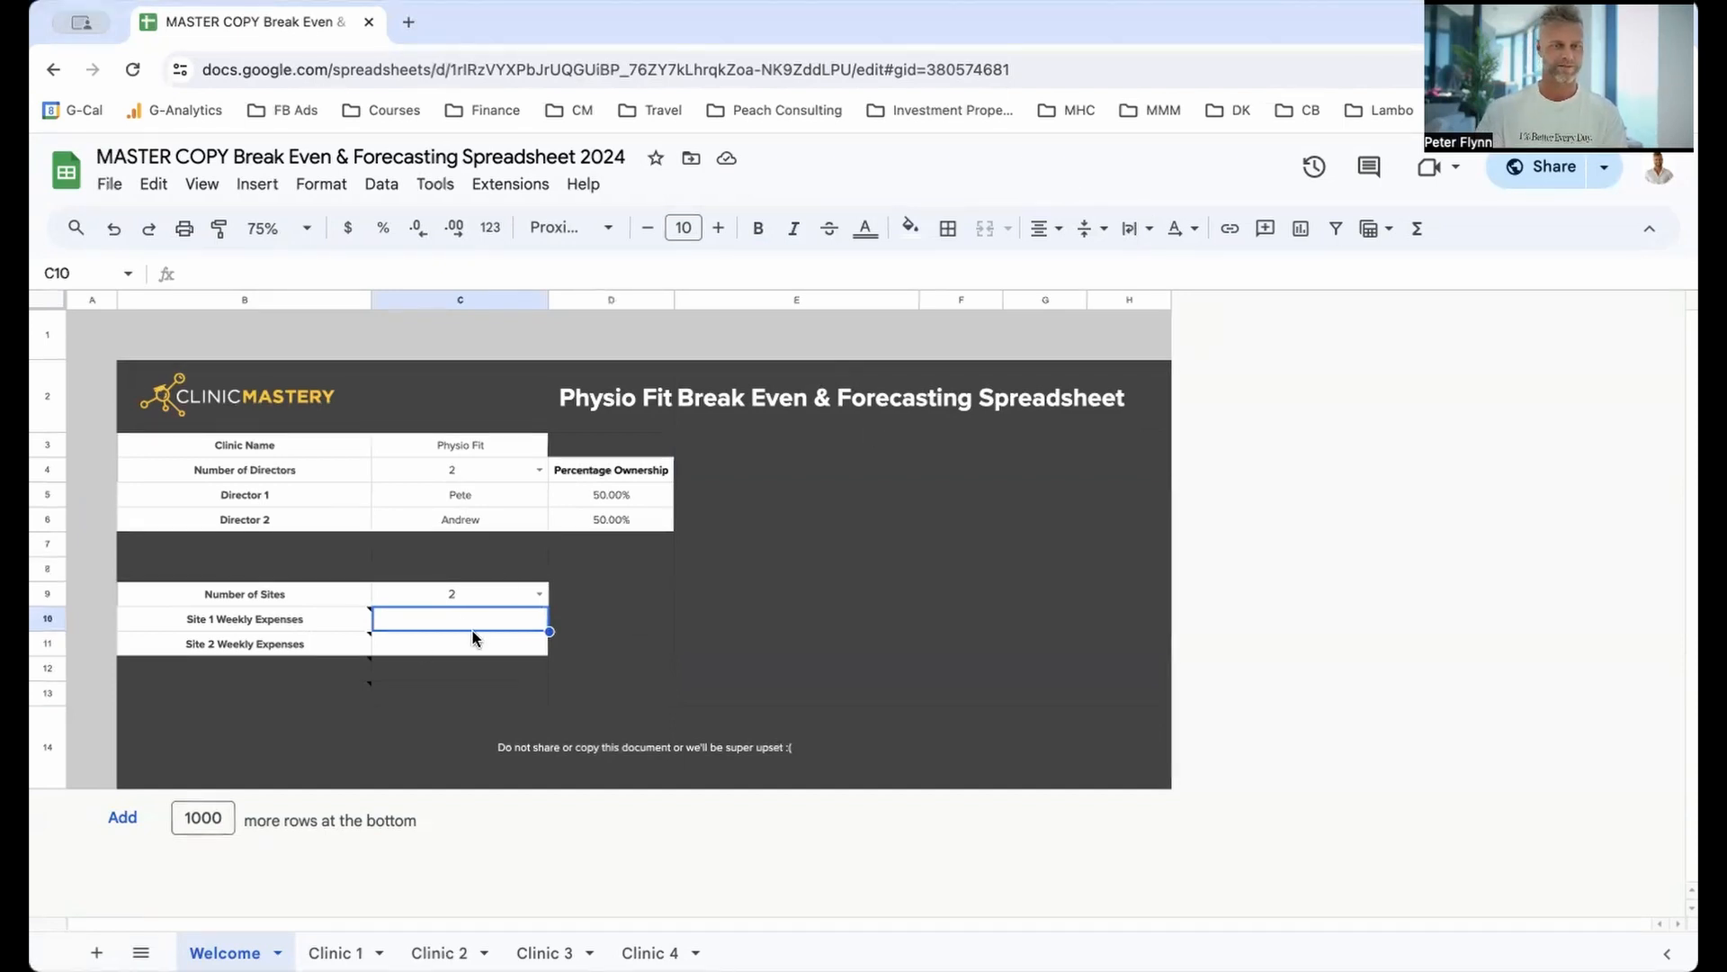
{"action": "mouse_move", "coordinate": [340, 649]}
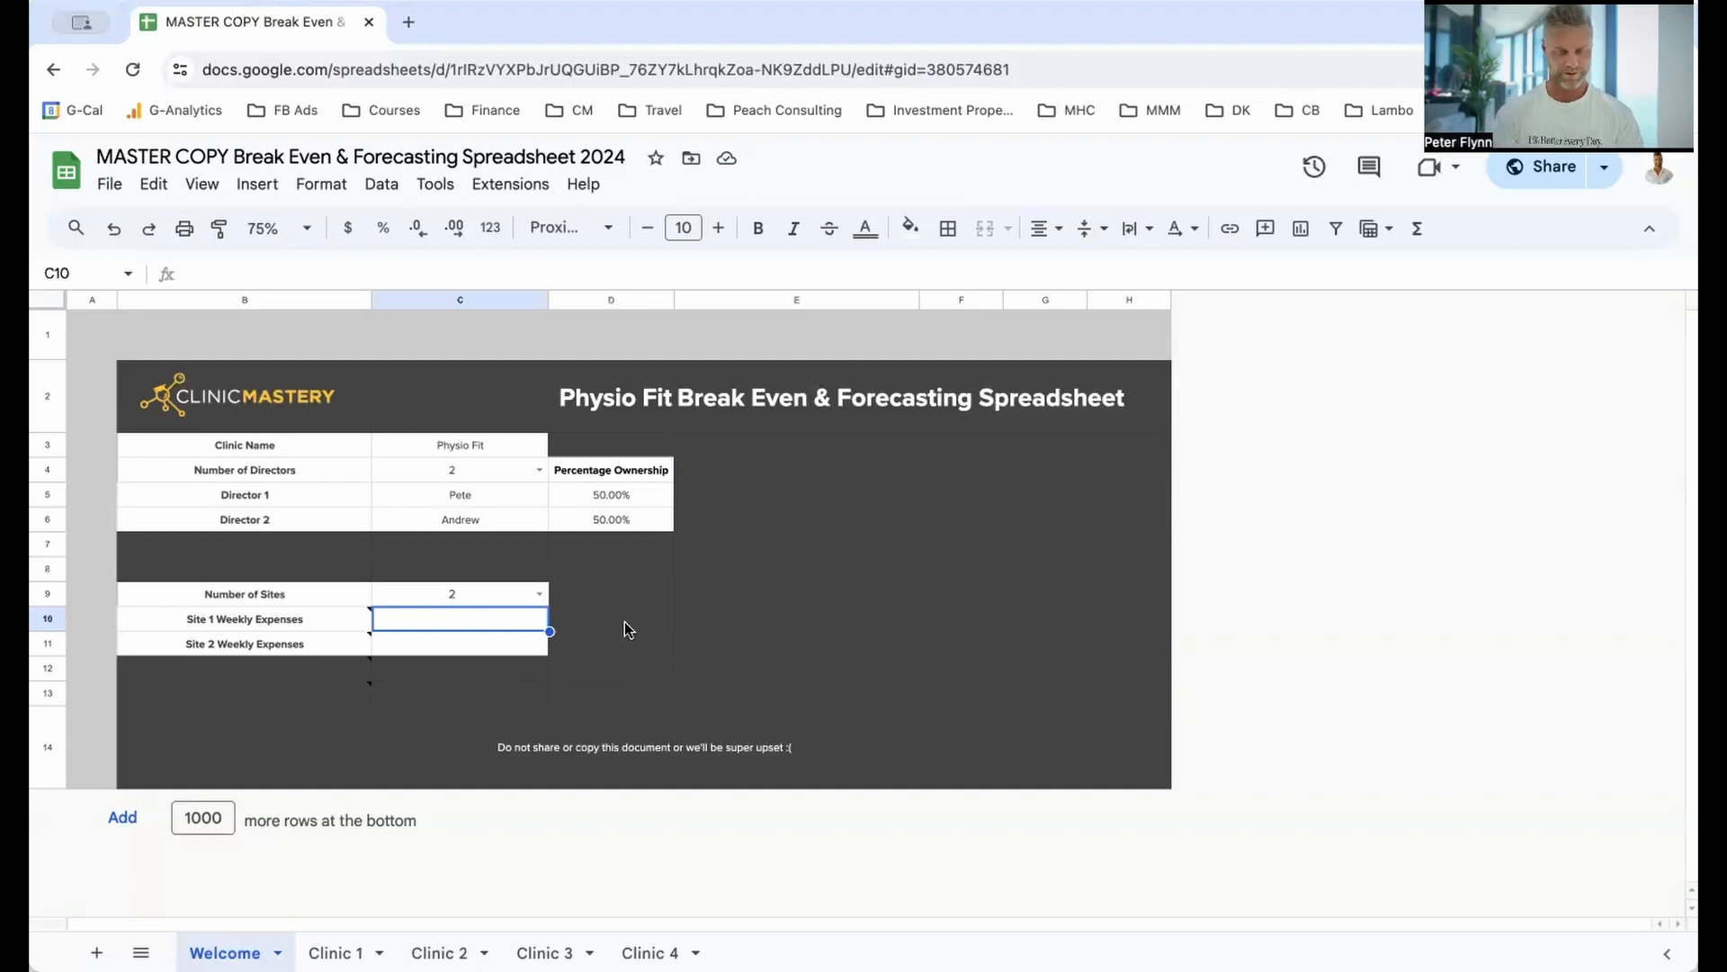
{"action": "type", "text": "2,884"}
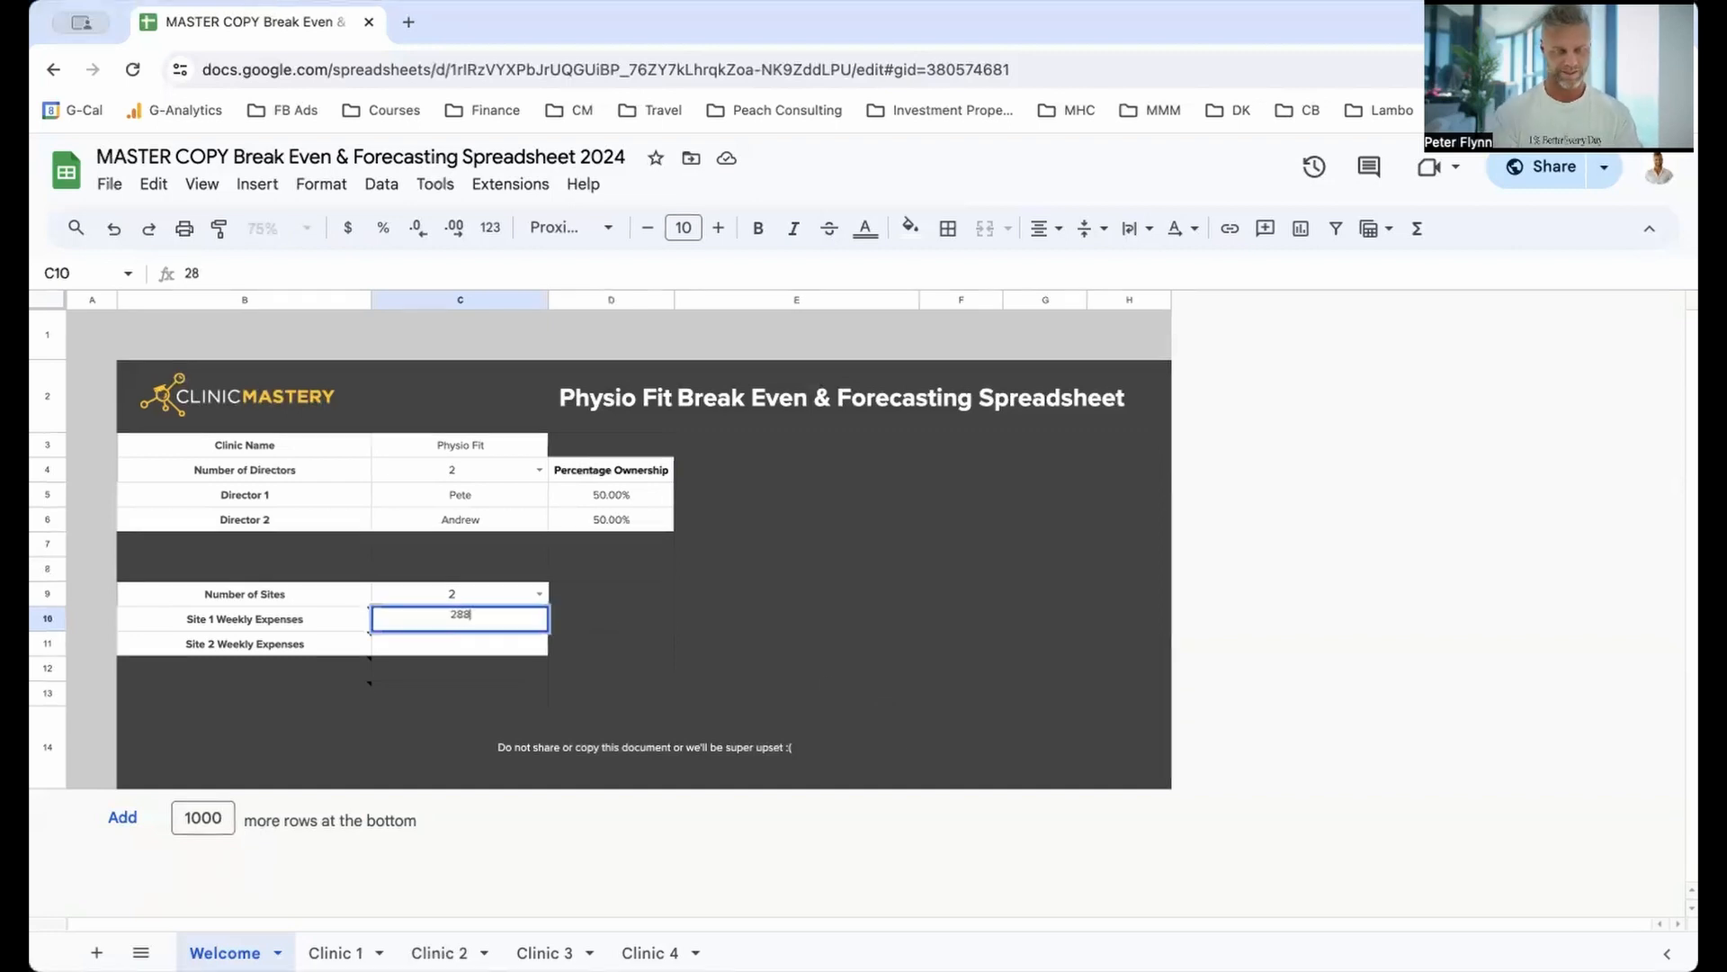
{"action": "type", "text": ".62"}
{"action": "left_click", "coordinate": [497, 649]}
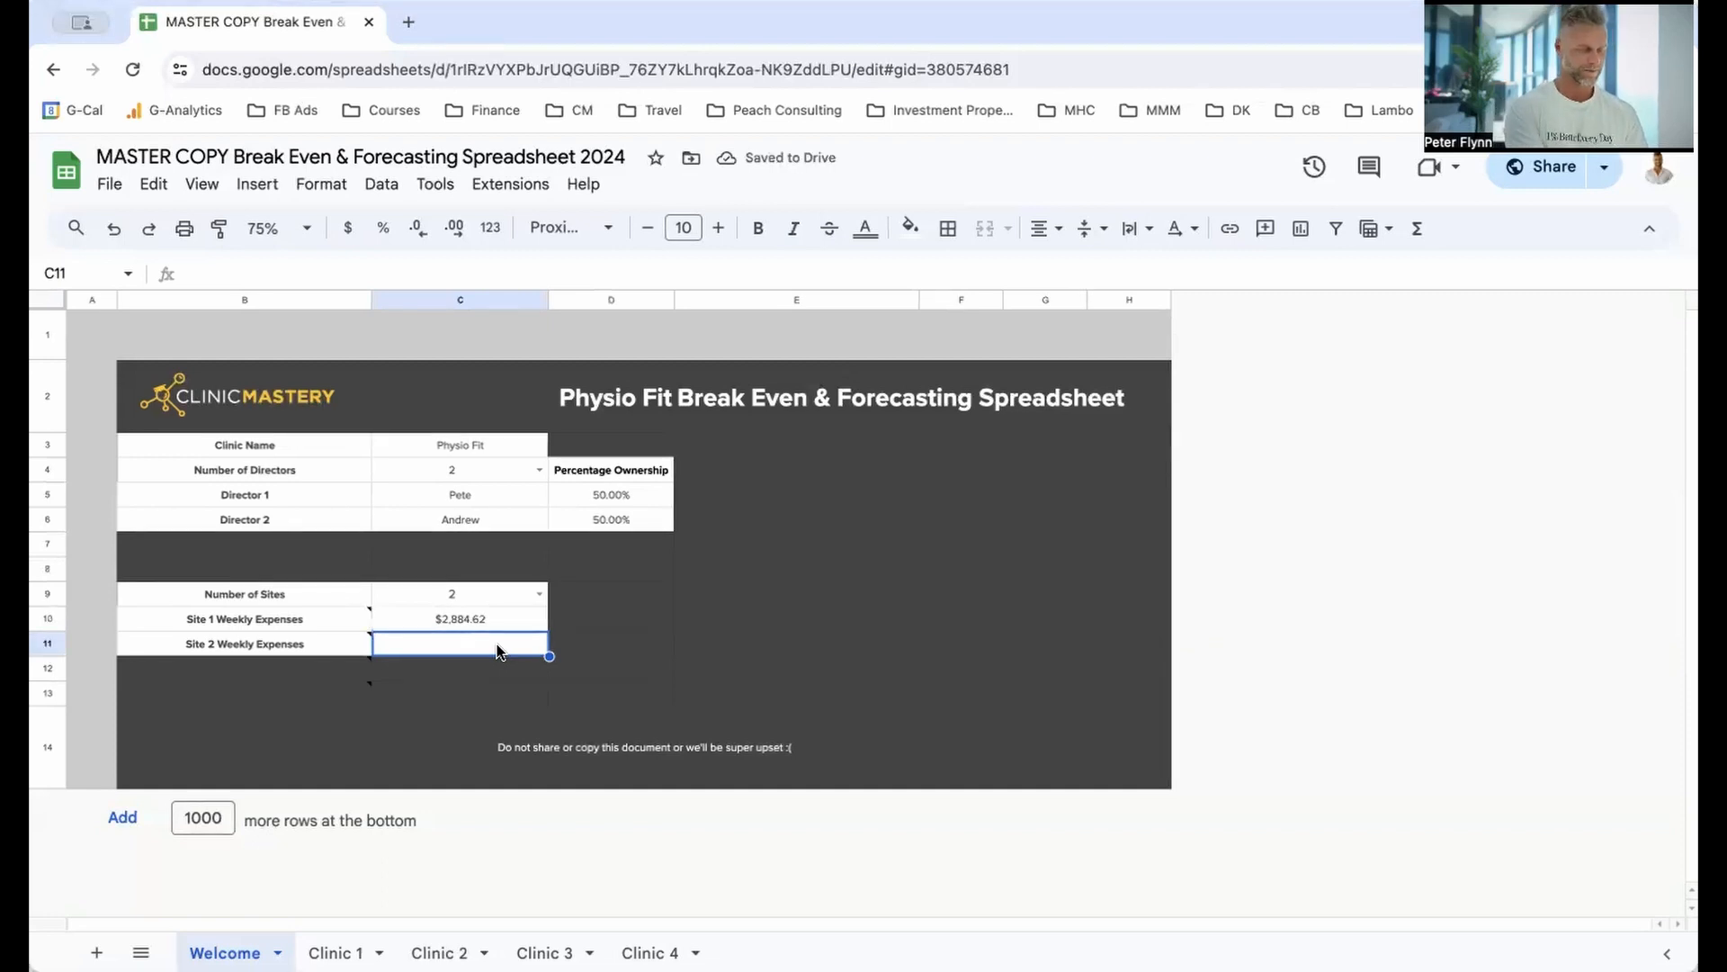
{"action": "type", "text": "1,423"}
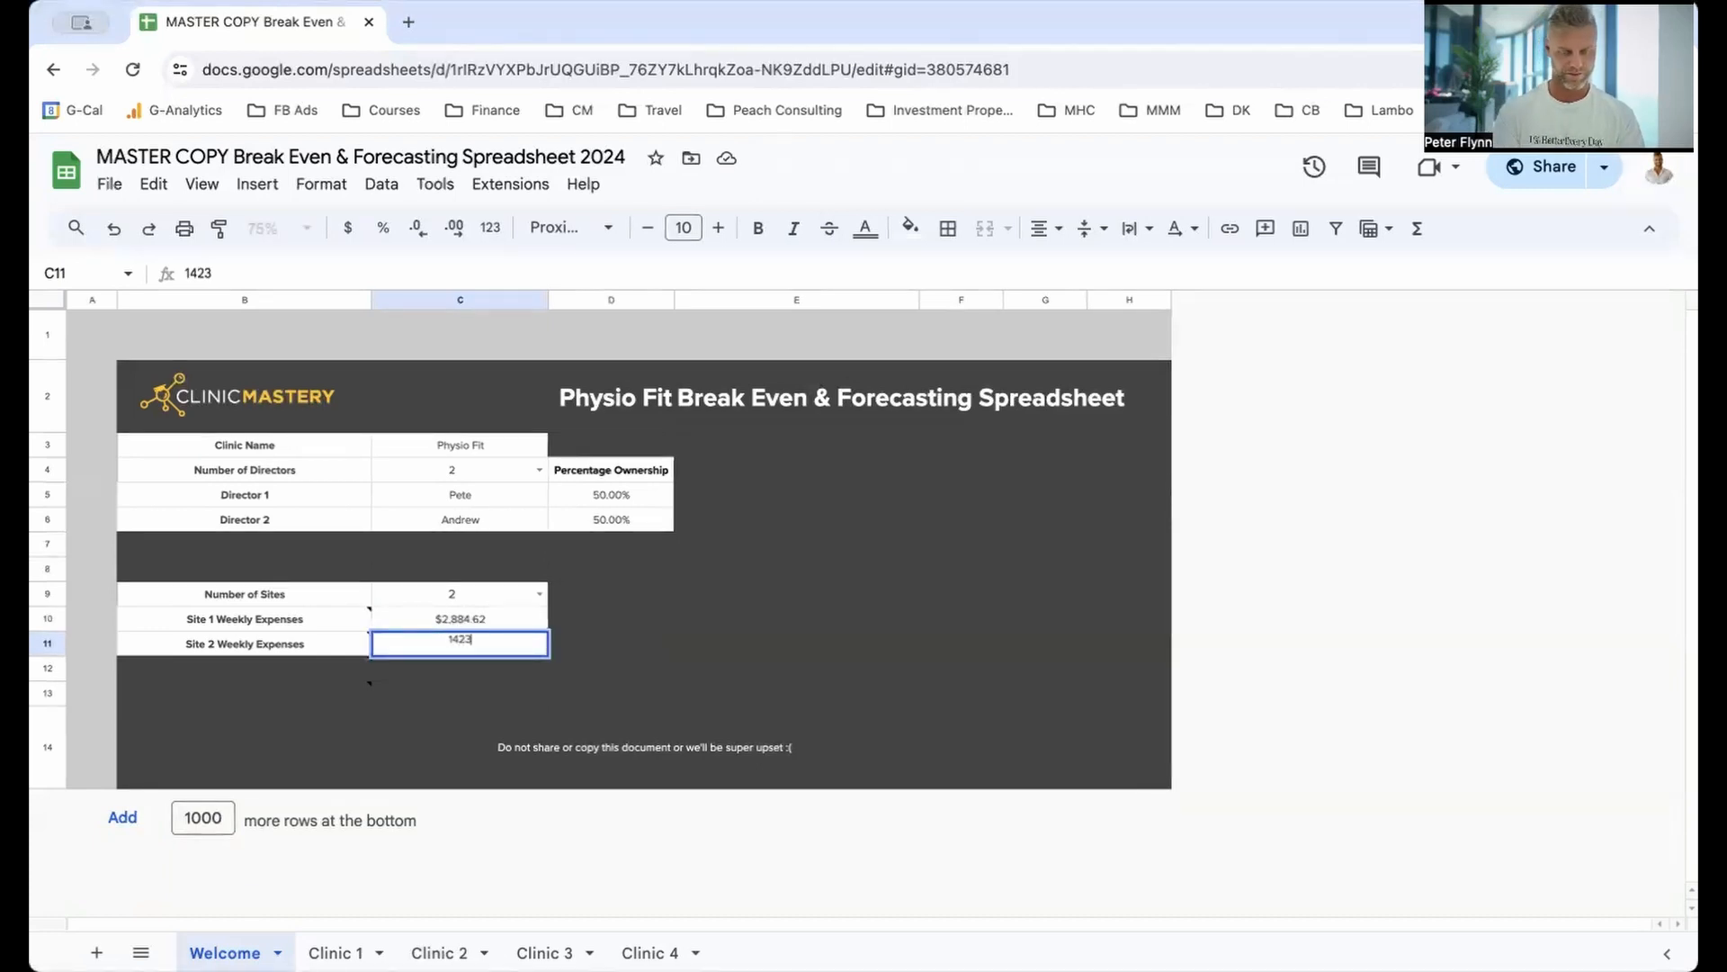
{"action": "type", "text": ".08"}
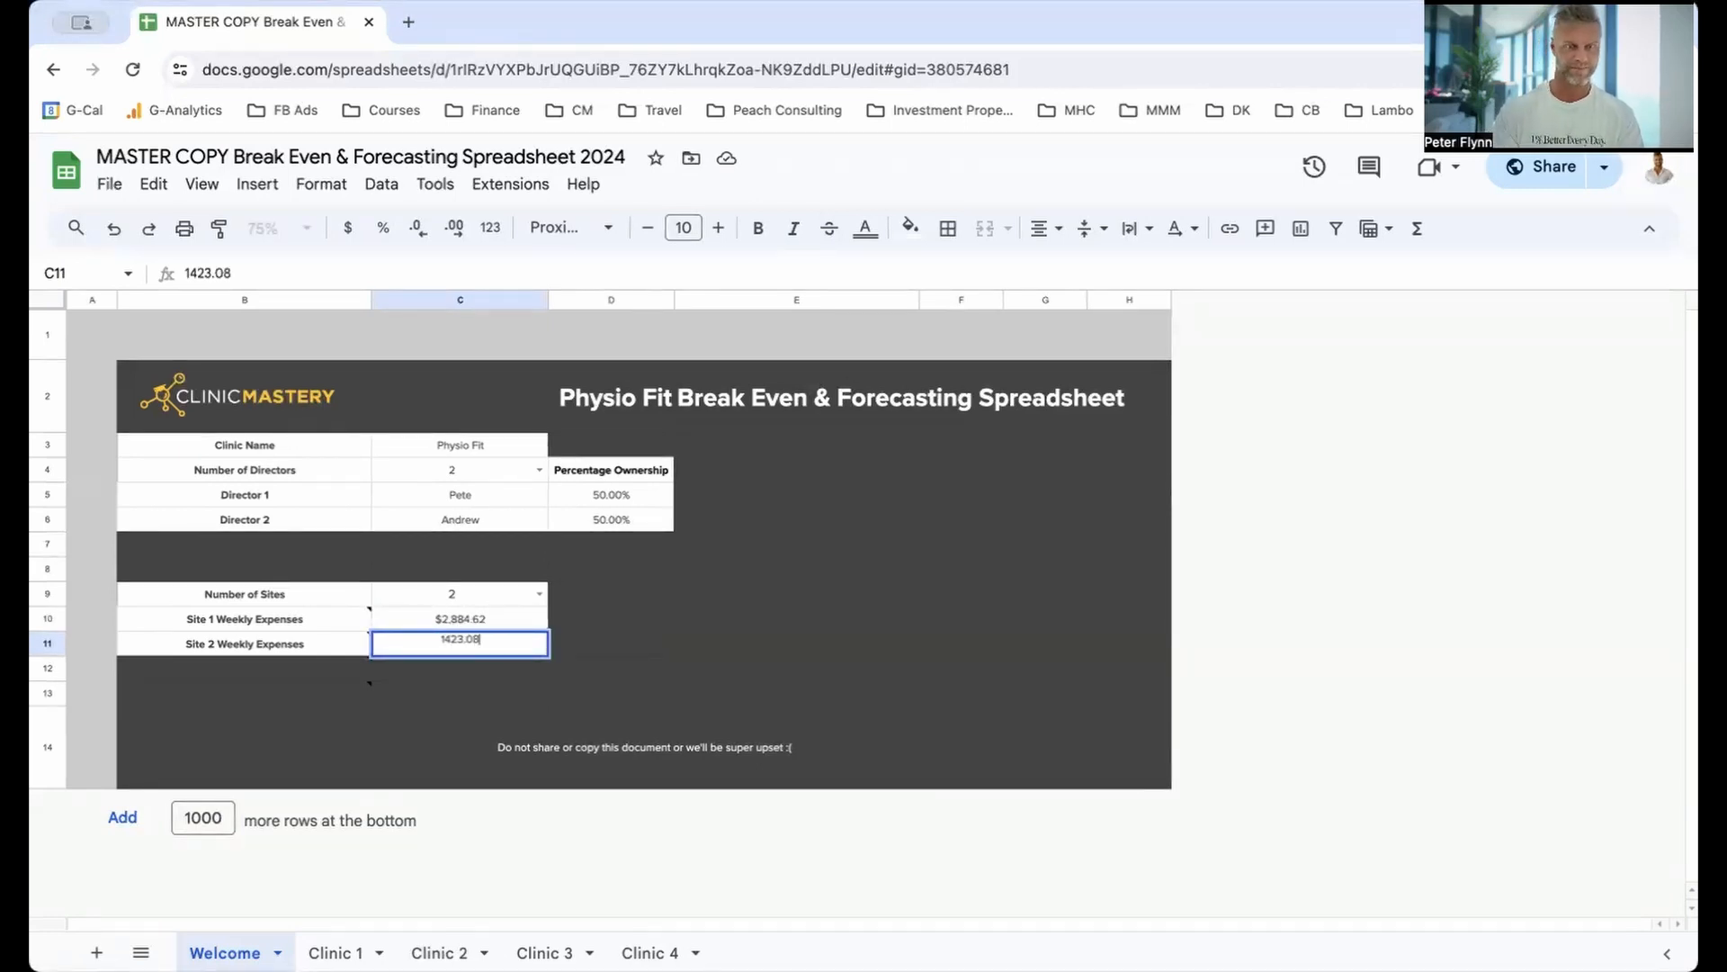
{"action": "key", "text": "Return"}
Step: Check the weekly expenses carried over to the Clinic 1 and Clinic 2 sheets
{"action": "left_click", "coordinate": [334, 953]}
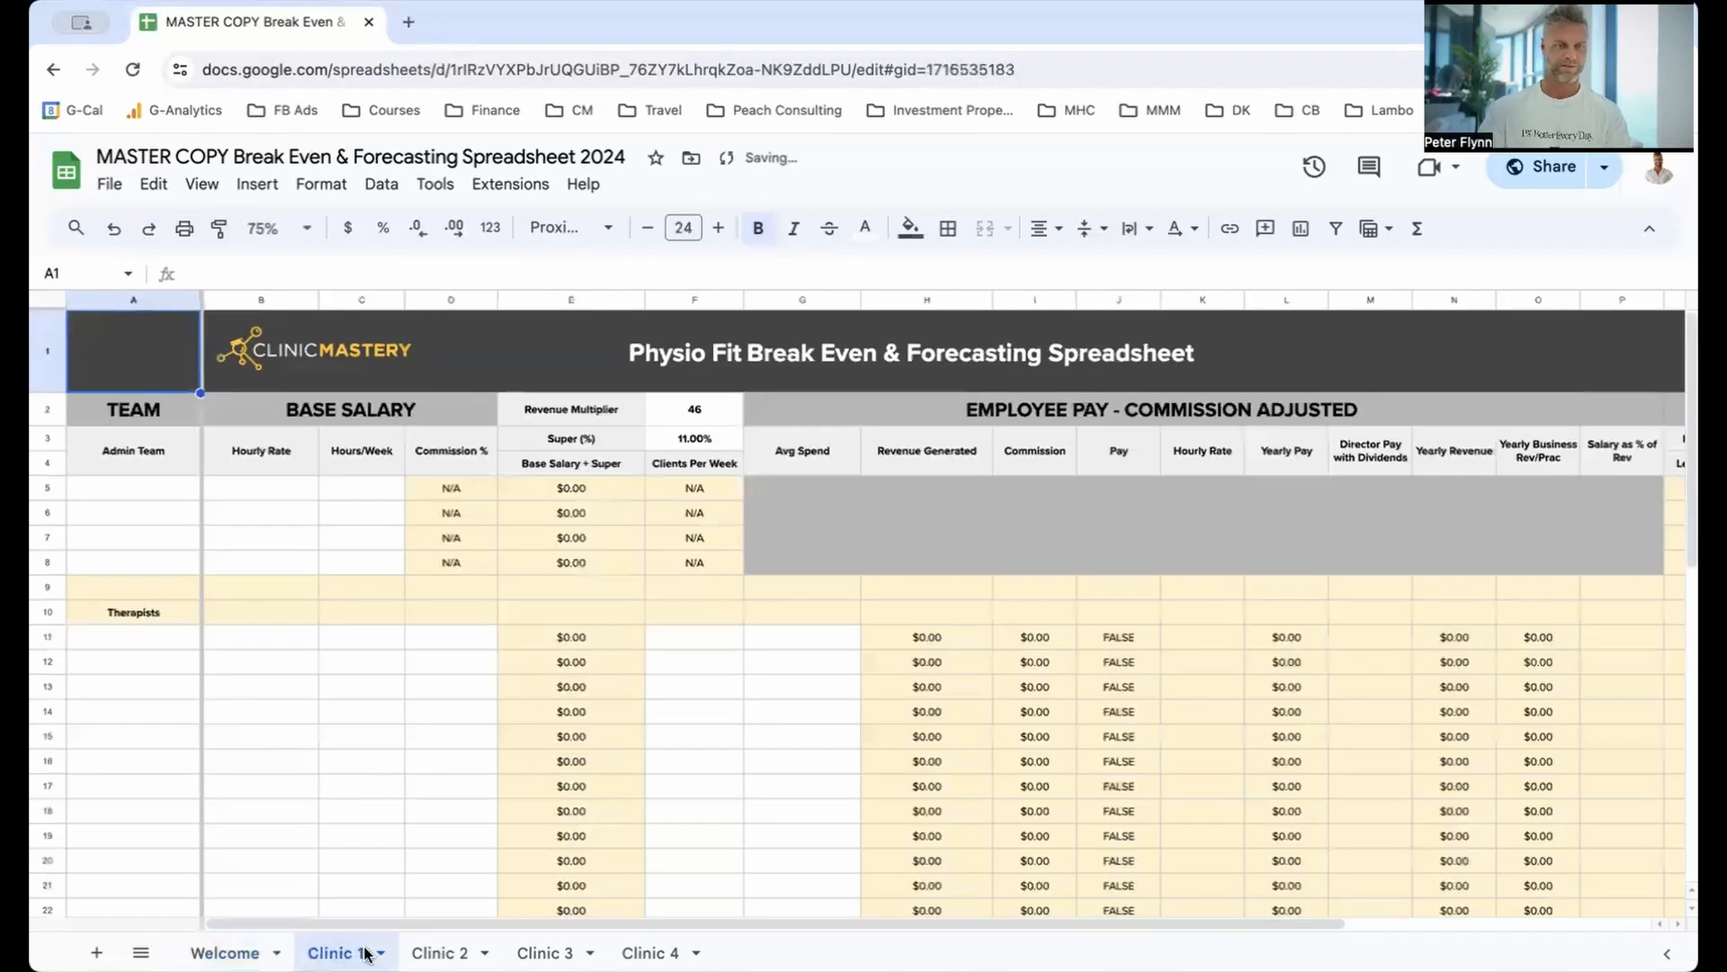
{"action": "scroll", "coordinate": [403, 685], "scroll_direction": "down", "scroll_amount": 3}
{"action": "scroll", "coordinate": [401, 686], "scroll_direction": "down", "scroll_amount": 1}
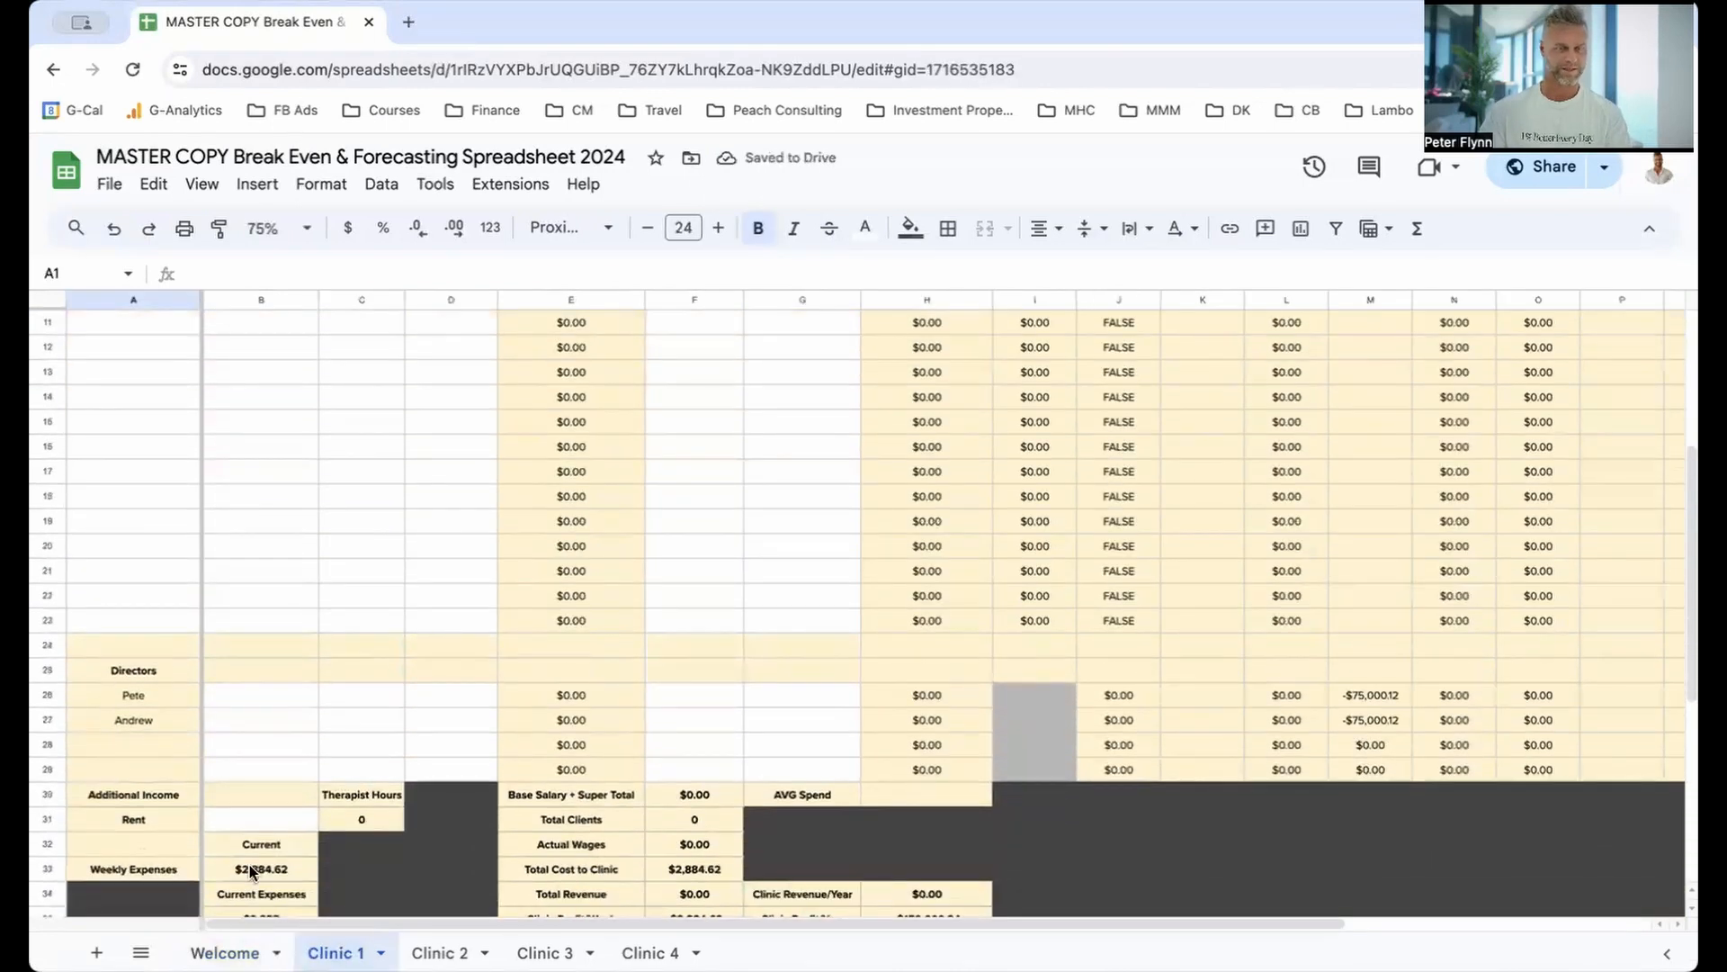
{"action": "left_click", "coordinate": [432, 953]}
{"action": "scroll", "coordinate": [288, 755], "scroll_direction": "down", "scroll_amount": 2}
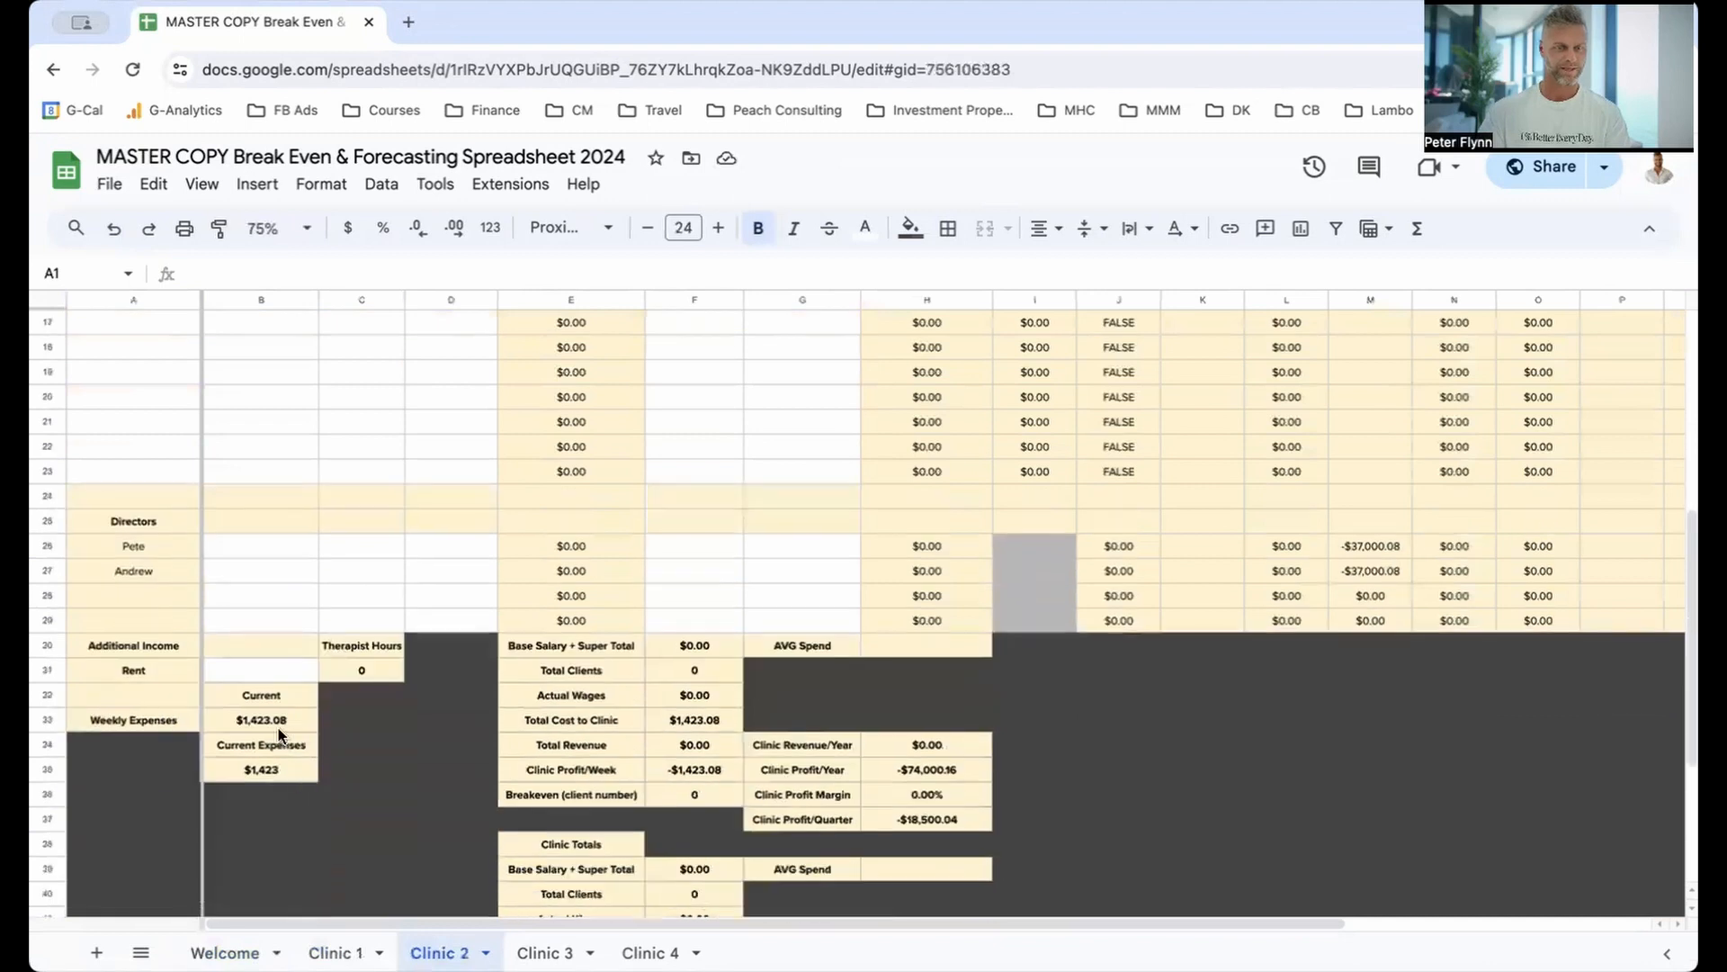
{"action": "left_click", "coordinate": [290, 728]}
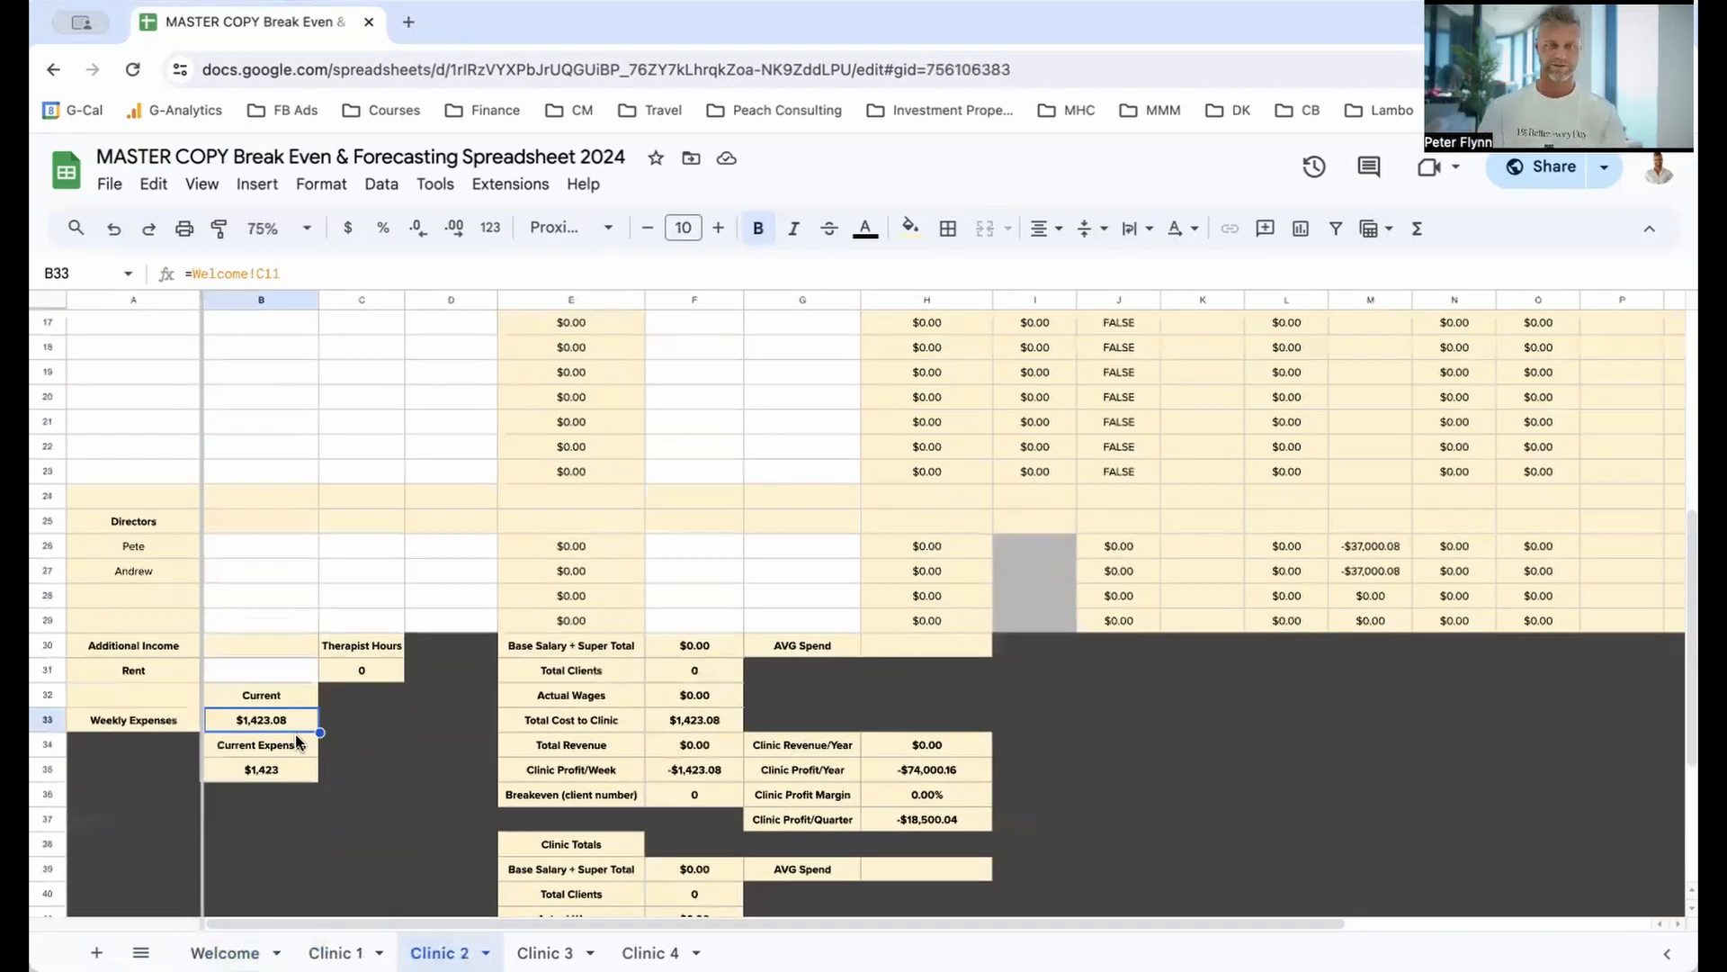
{"action": "scroll", "coordinate": [306, 809], "scroll_direction": "up", "scroll_amount": 2}
Step: Enter the first names of three team members in the Admin Team rows of the Clinic 1 sheet
{"action": "left_click", "coordinate": [333, 953]}
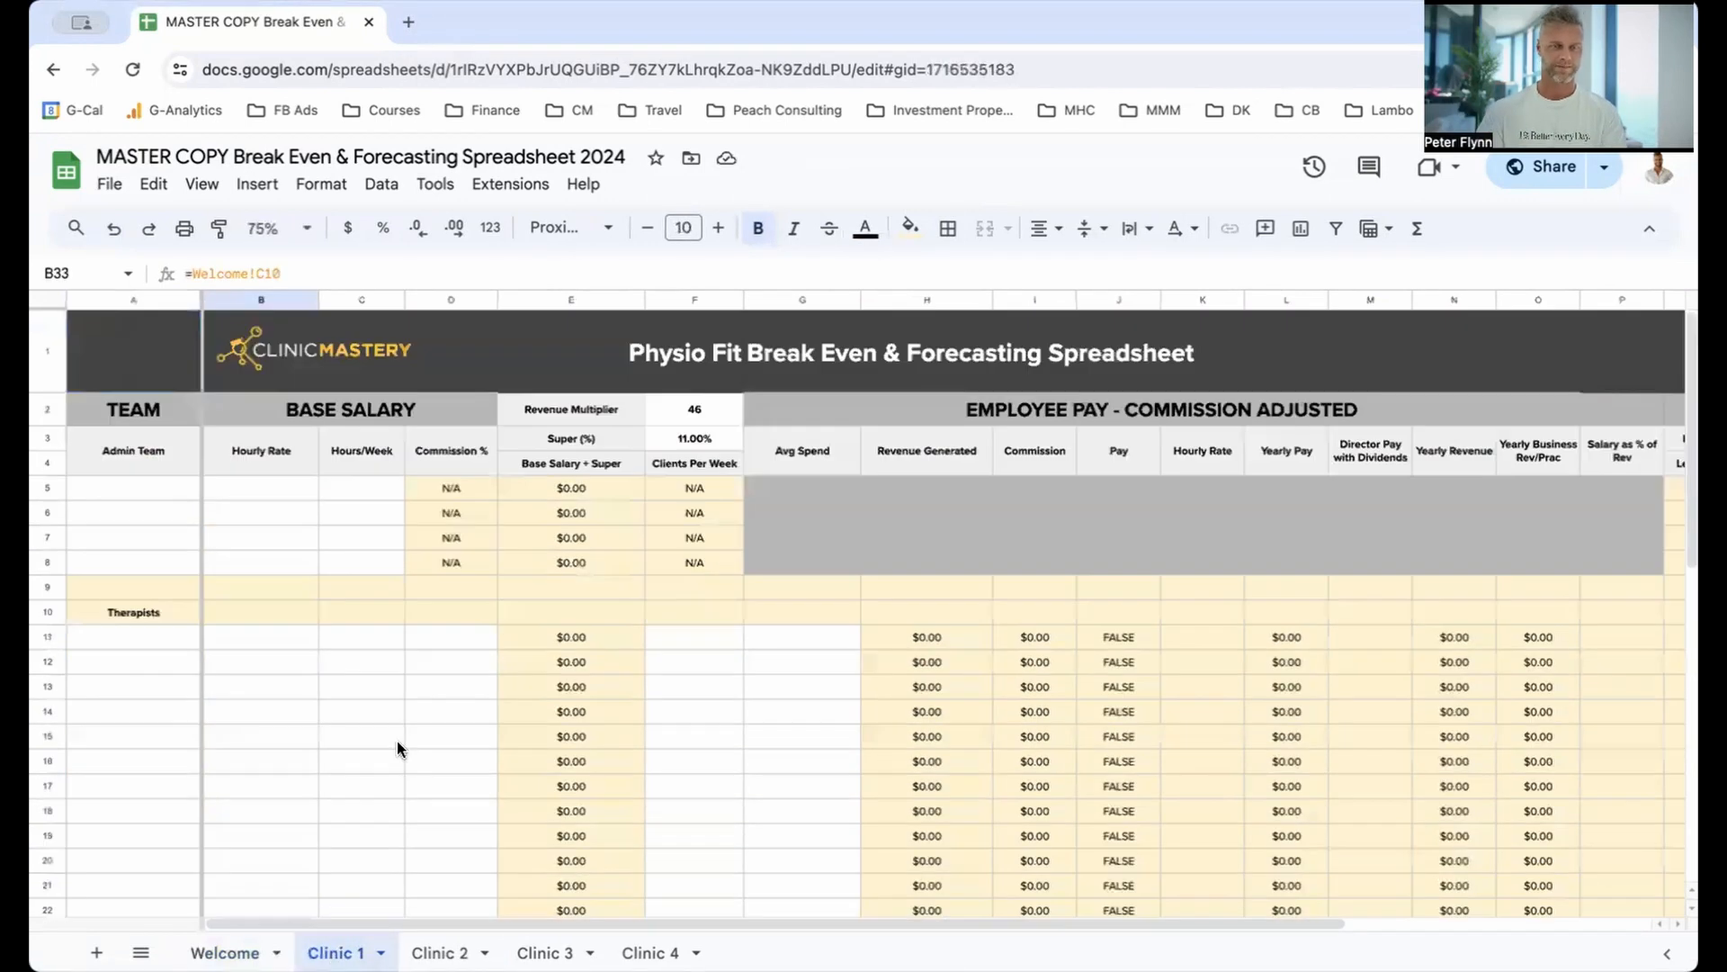
{"action": "left_click", "coordinate": [128, 481]}
{"action": "type", "text": "Sally"}
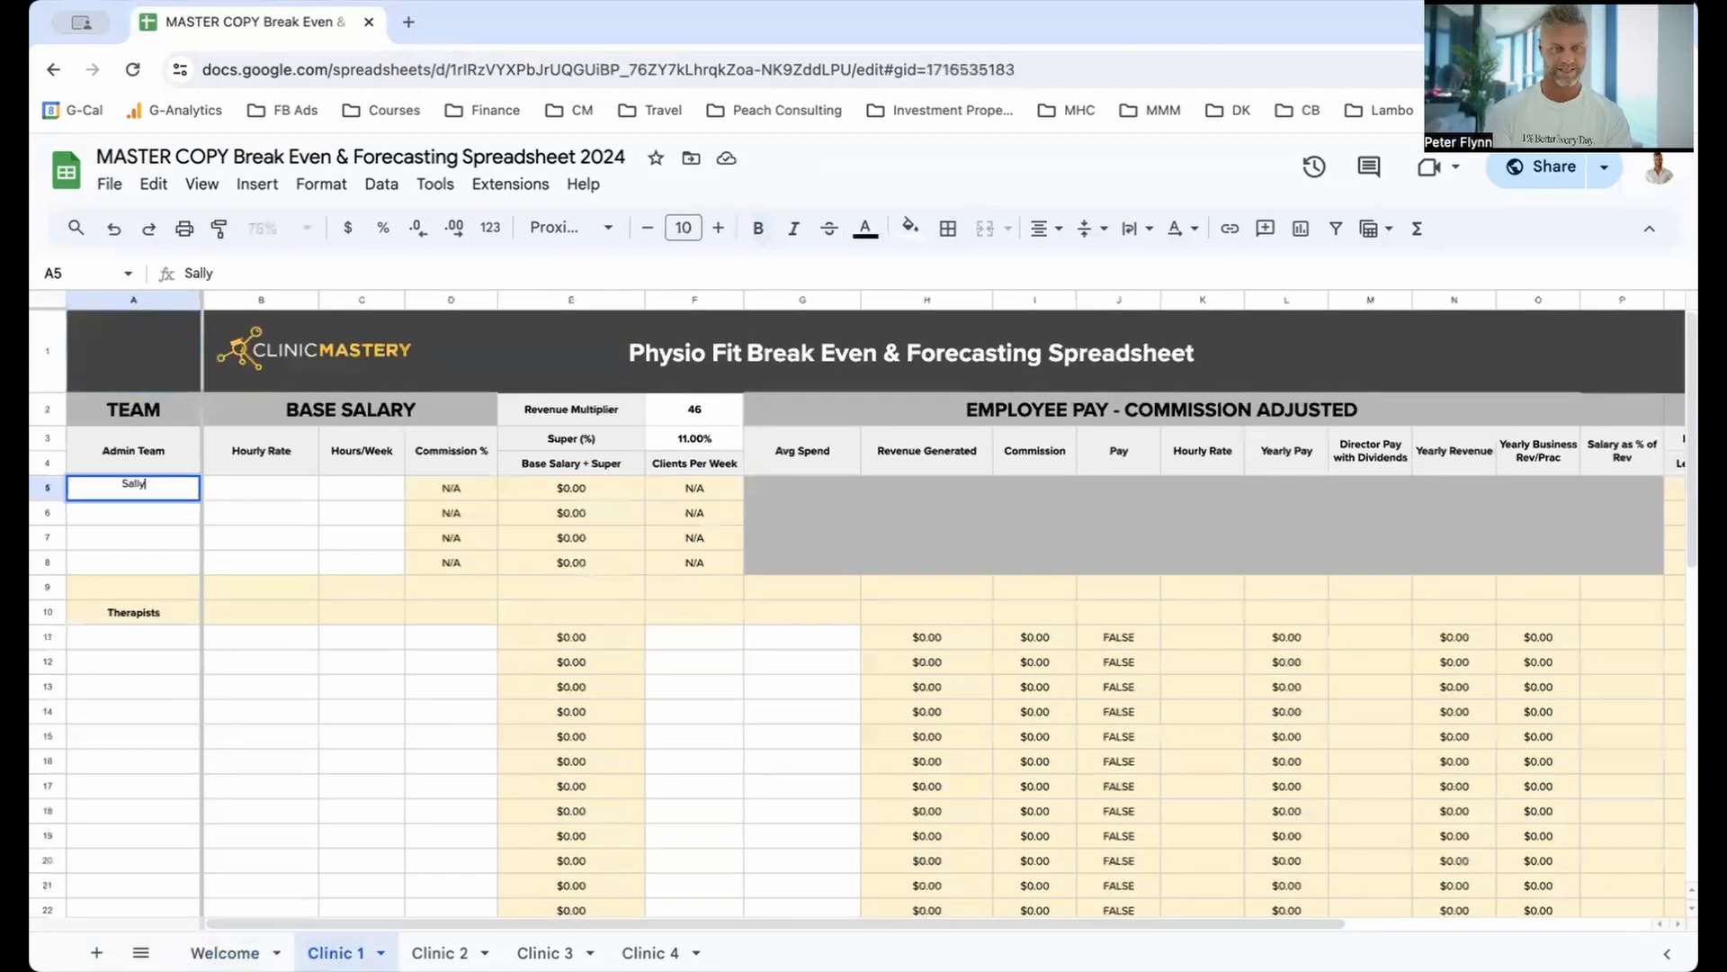
{"action": "key", "text": "Return"}
{"action": "type", "text": "Johnny"}
{"action": "key", "text": "Return"}
{"action": "type", "text": "Tim"}
{"action": "key", "text": "Return"}
Step: Set the hourly rates of the three admin team members to 26, 26 and 30
{"action": "left_click", "coordinate": [265, 488]}
{"action": "type", "text": "26"}
{"action": "key", "text": "Return"}
{"action": "type", "text": "26"}
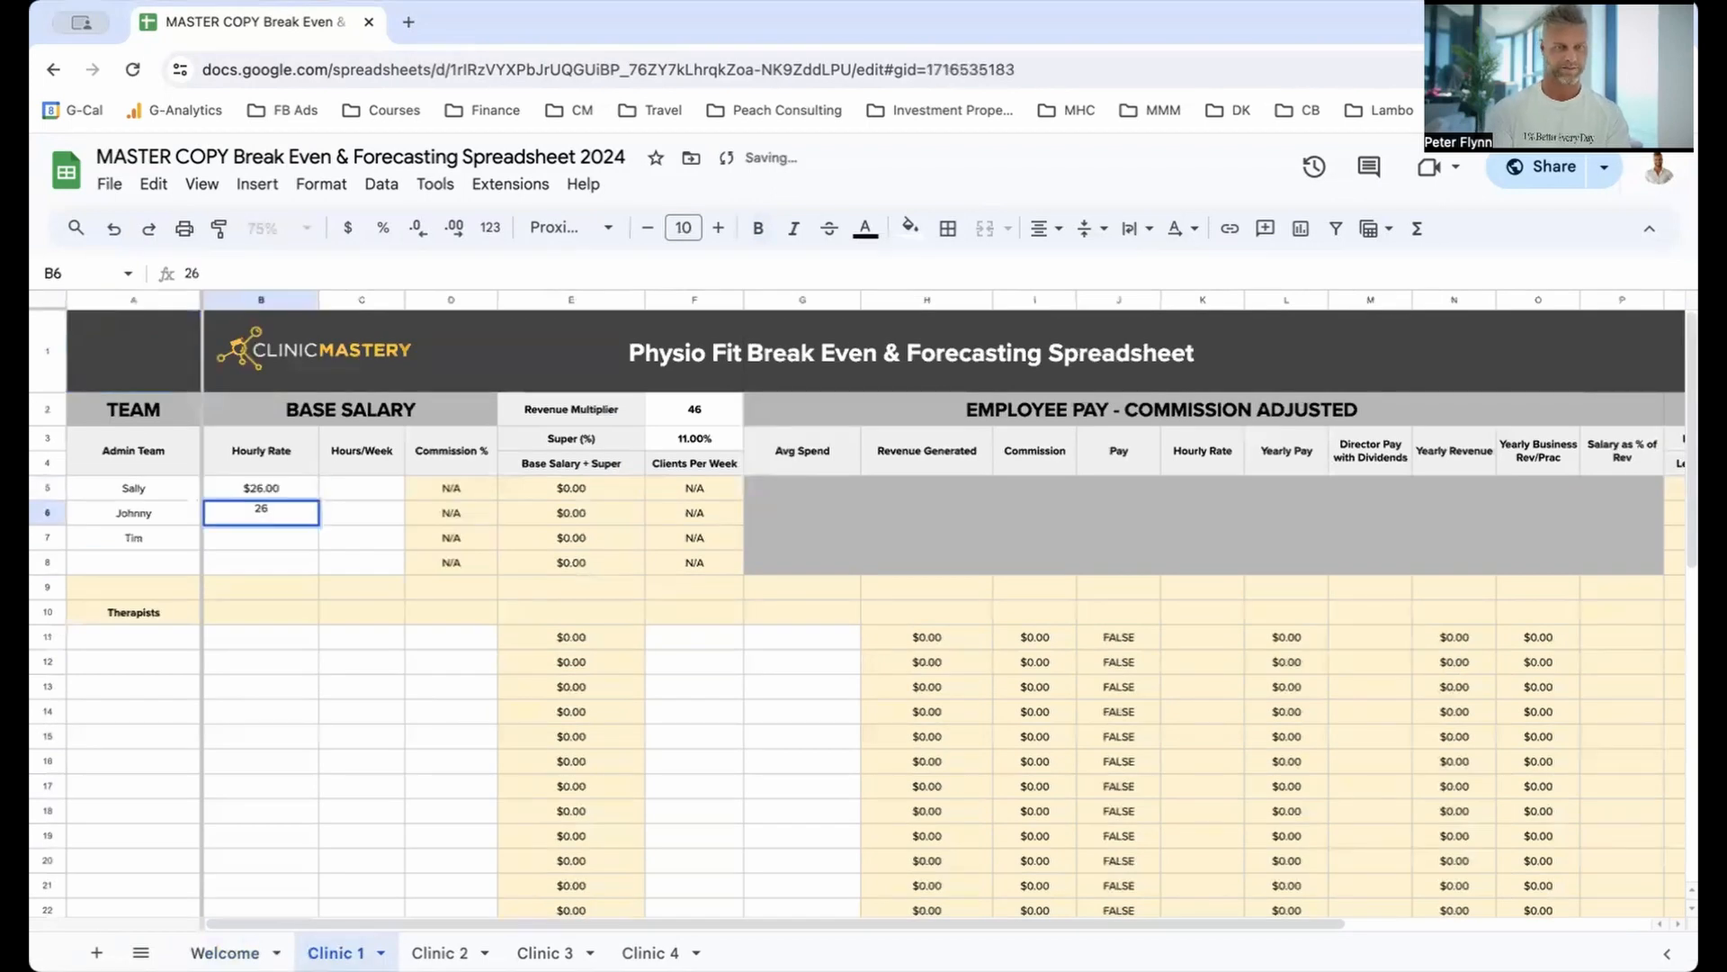
{"action": "key", "text": "Return"}
{"action": "type", "text": "36"}
{"action": "key", "text": "Return"}
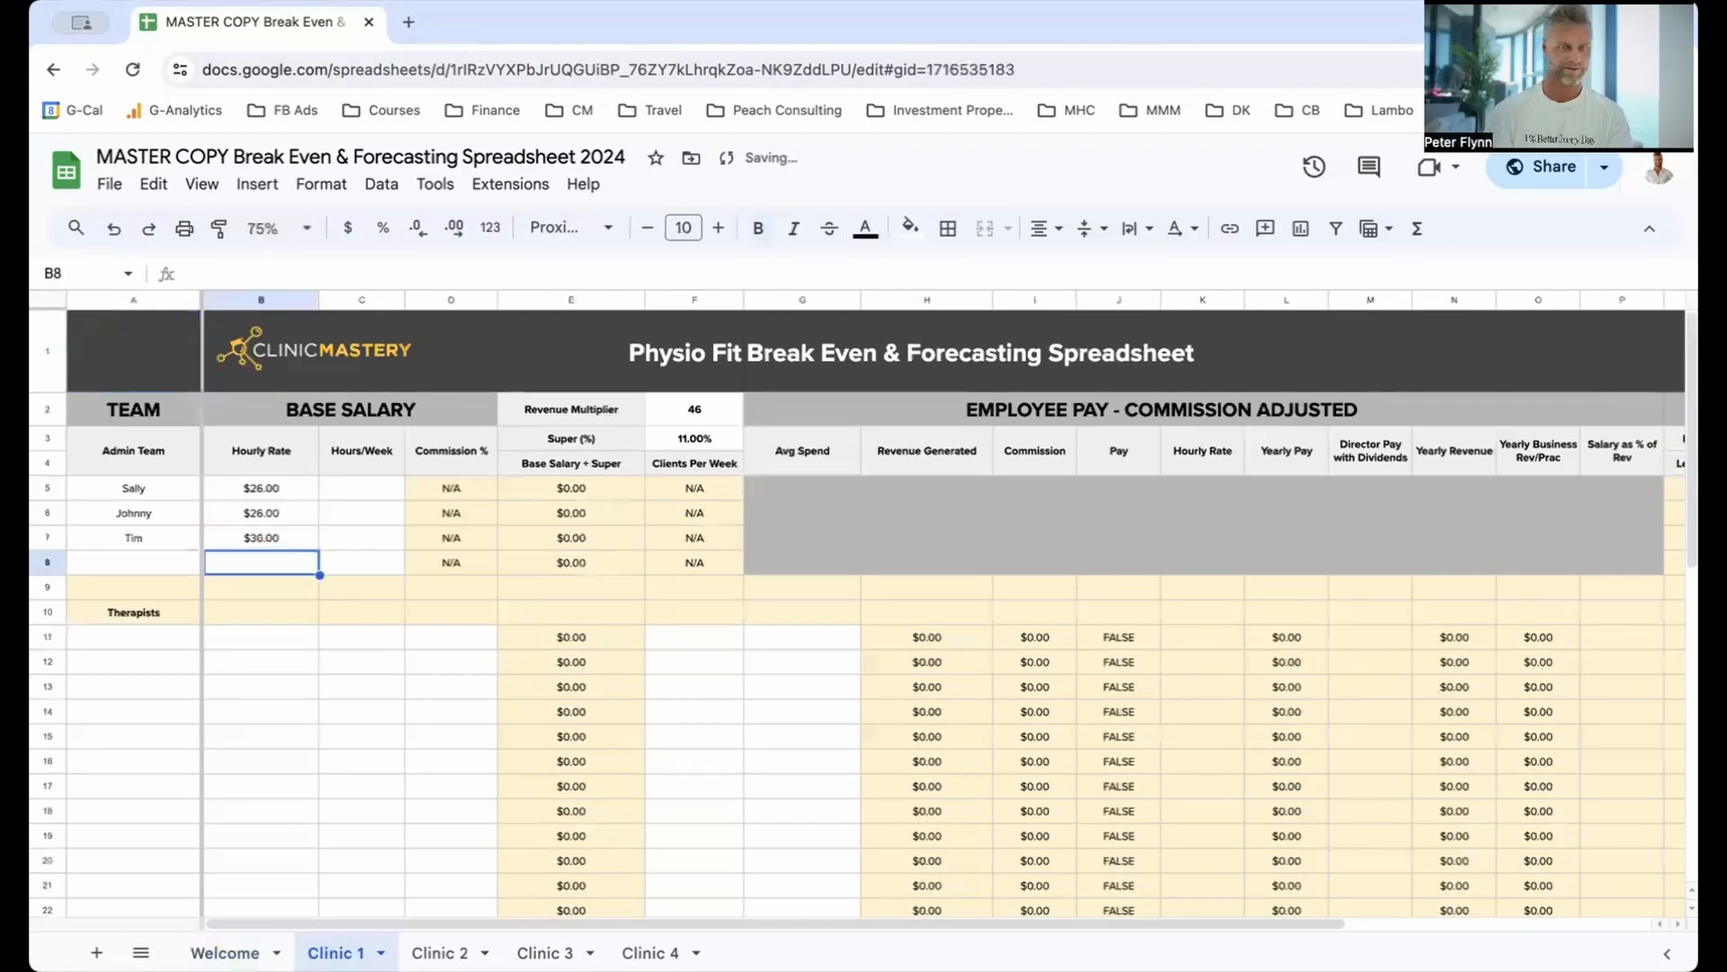
Step: Set the weekly hours of the three admin team members to 14, 24 and 38
{"action": "left_click", "coordinate": [351, 491]}
{"action": "type", "text": "14"}
{"action": "key", "text": "Return"}
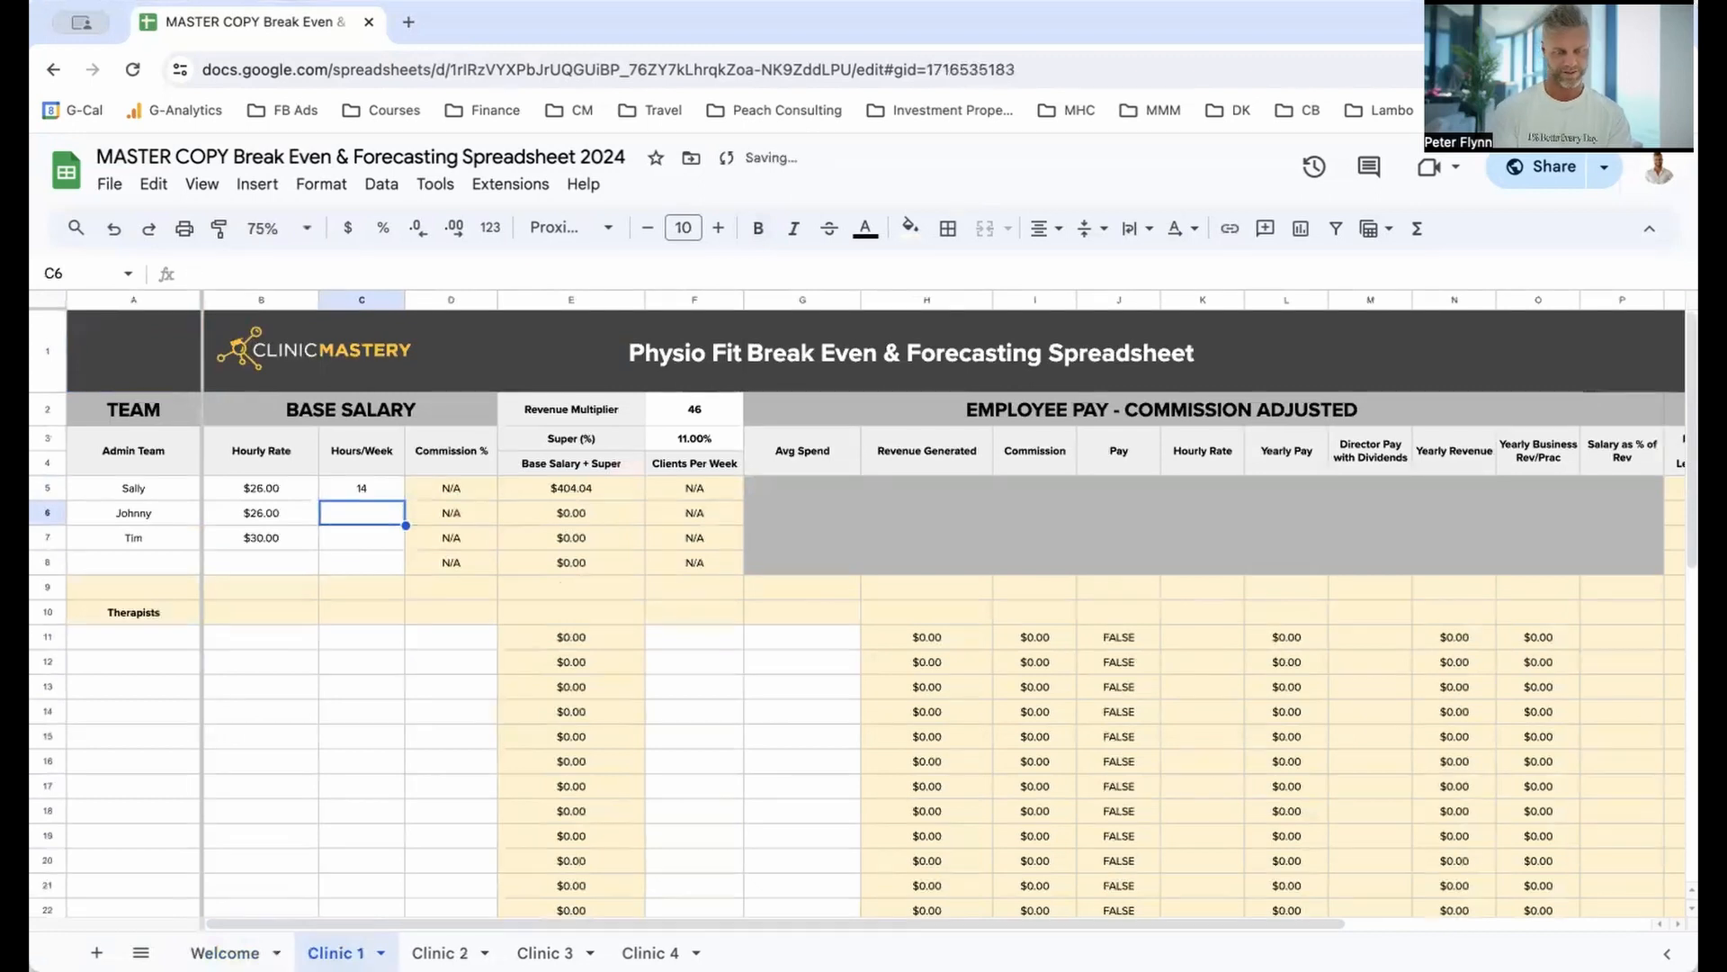
{"action": "type", "text": "24"}
{"action": "key", "text": "Return"}
{"action": "type", "text": "38"}
{"action": "key", "text": "Return"}
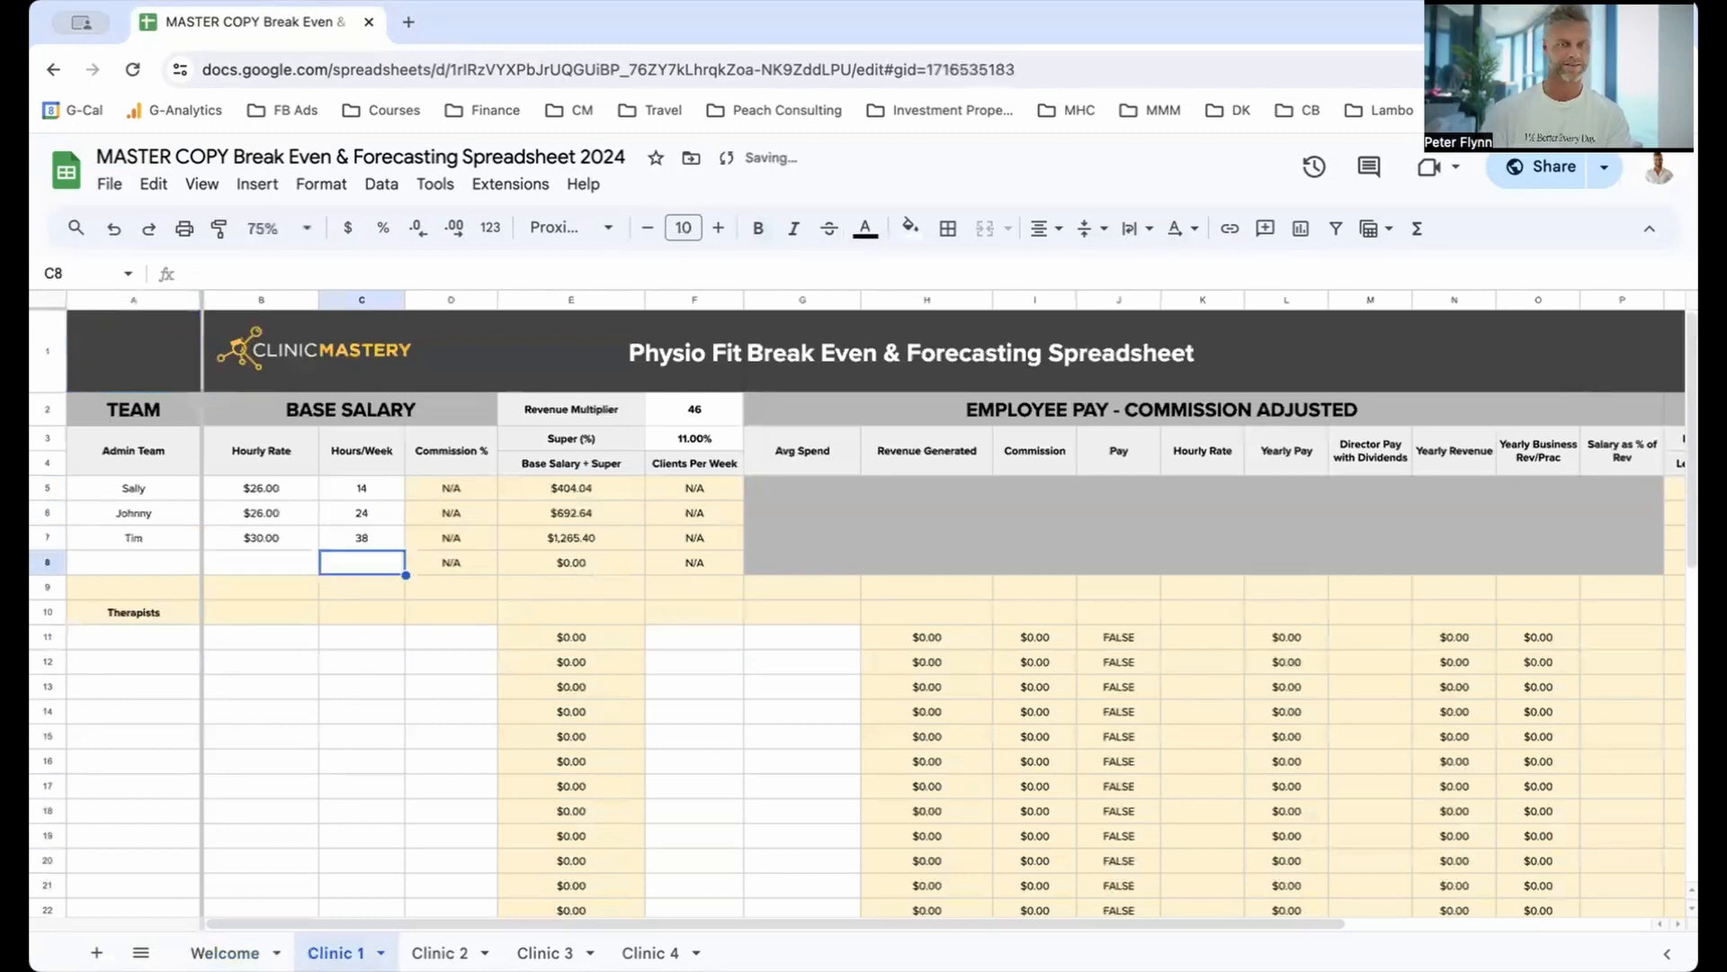
Step: Check the base salary plus super figures of the three admin team members
{"action": "left_click", "coordinate": [600, 491]}
{"action": "left_click", "coordinate": [600, 513]}
{"action": "left_click", "coordinate": [600, 536]}
Step: Try a super rate of 11.5% against the admin team's base salaries and undo the change
{"action": "left_click", "coordinate": [711, 435]}
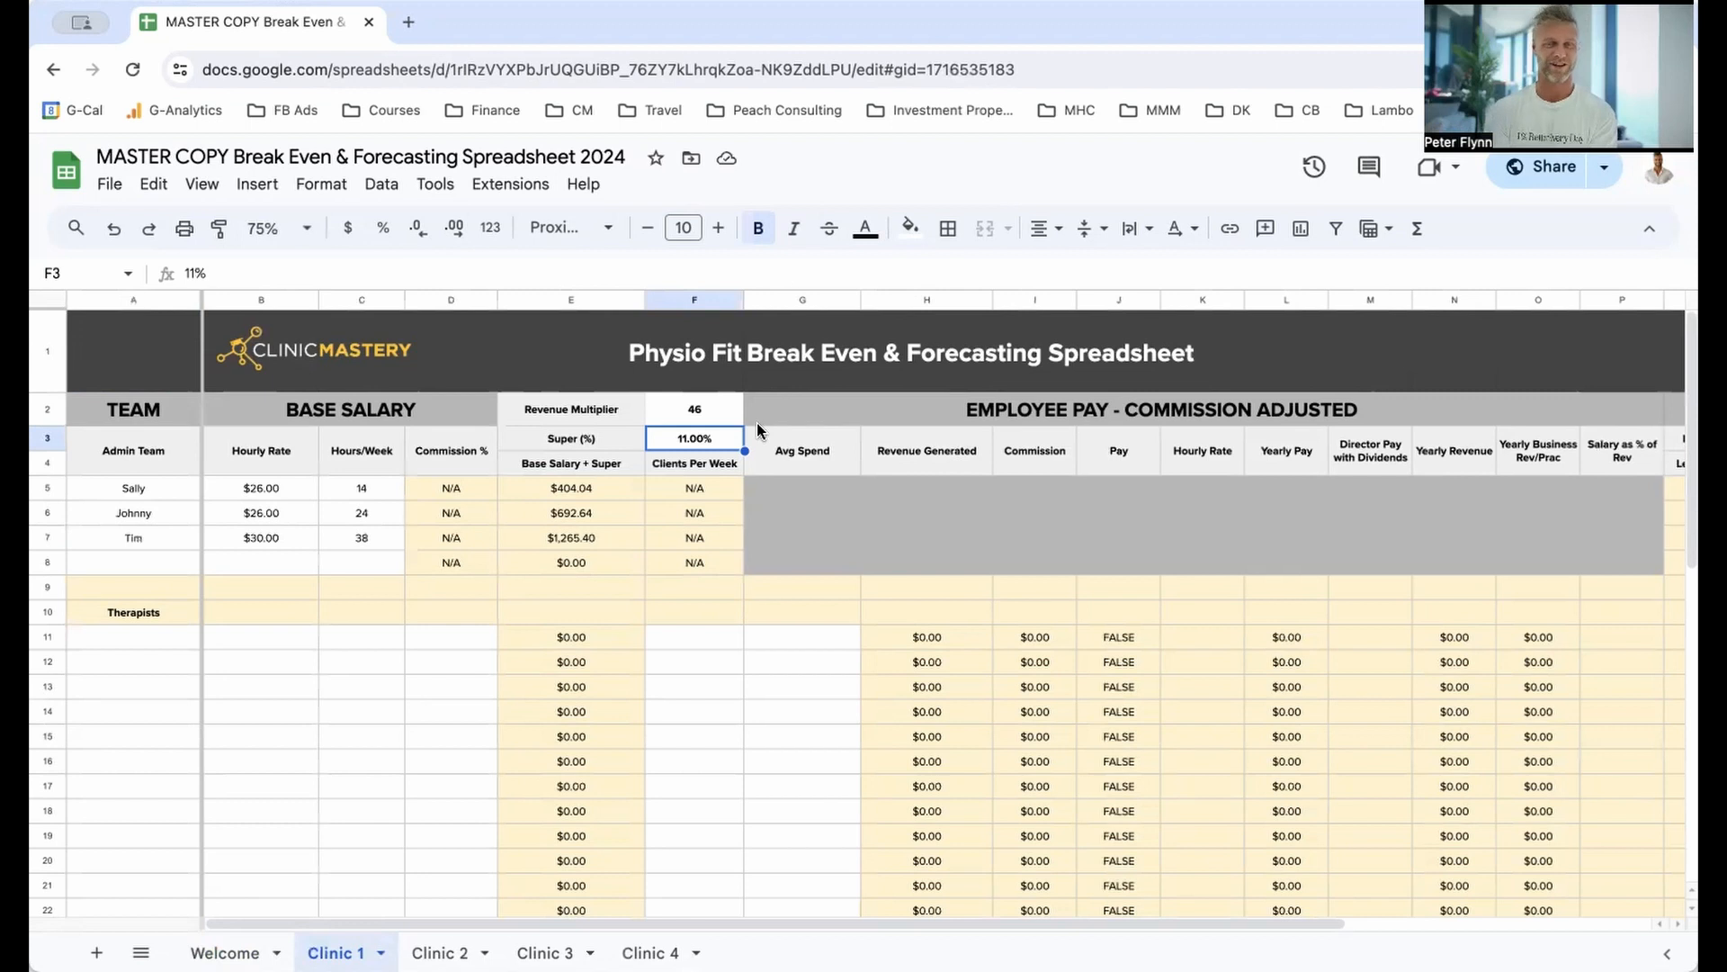
{"action": "double_click", "coordinate": [694, 438]}
{"action": "type", "text": "."}
{"action": "type", "text": "5"}
{"action": "key", "text": "Return"}
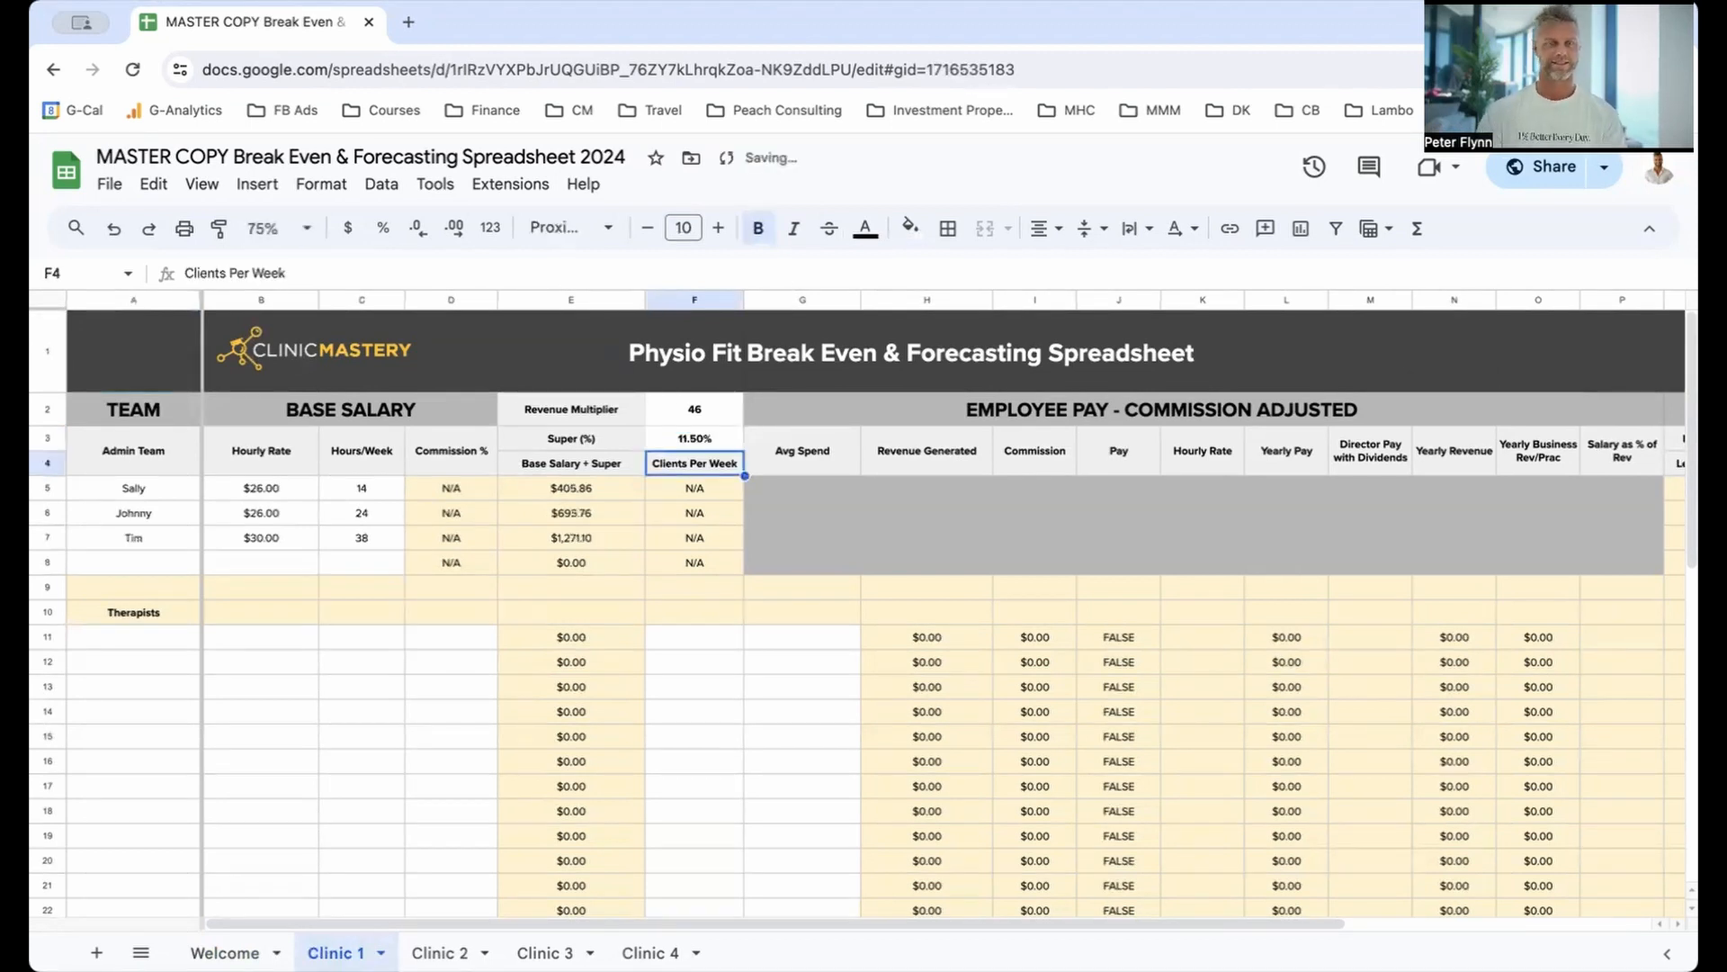
{"action": "left_click_drag", "start_coordinate": [571, 488], "coordinate": [575, 538]}
{"action": "left_click", "coordinate": [881, 736]}
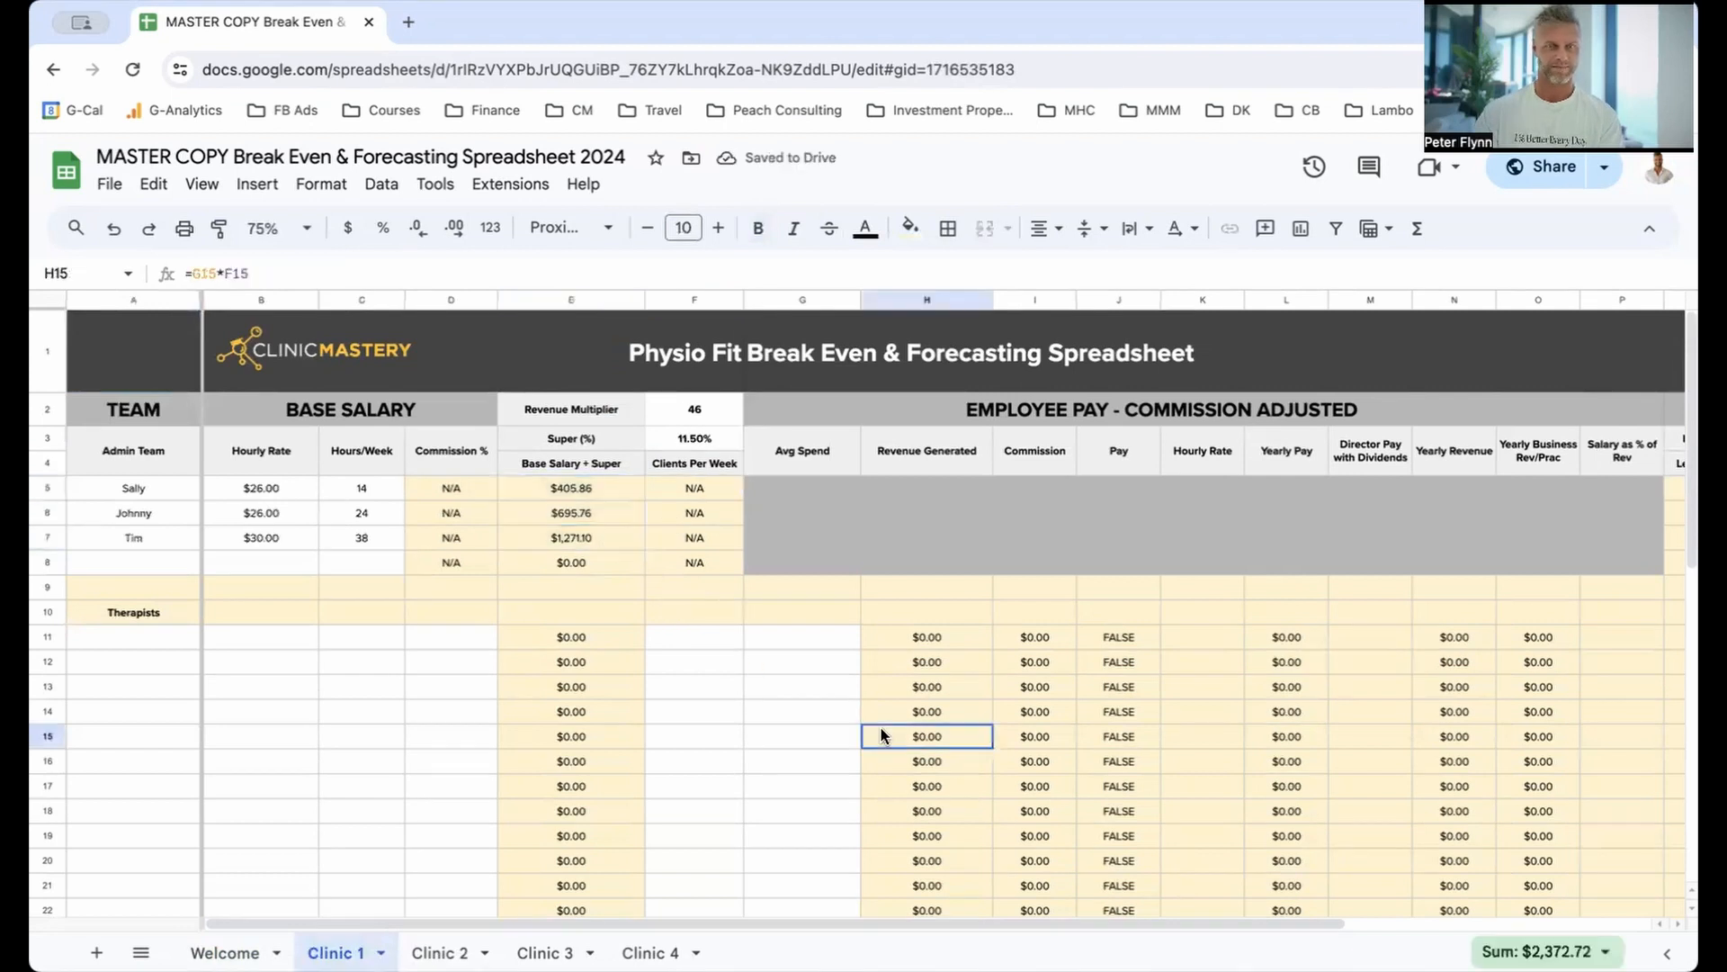
{"action": "key", "text": "ctrl+z"}
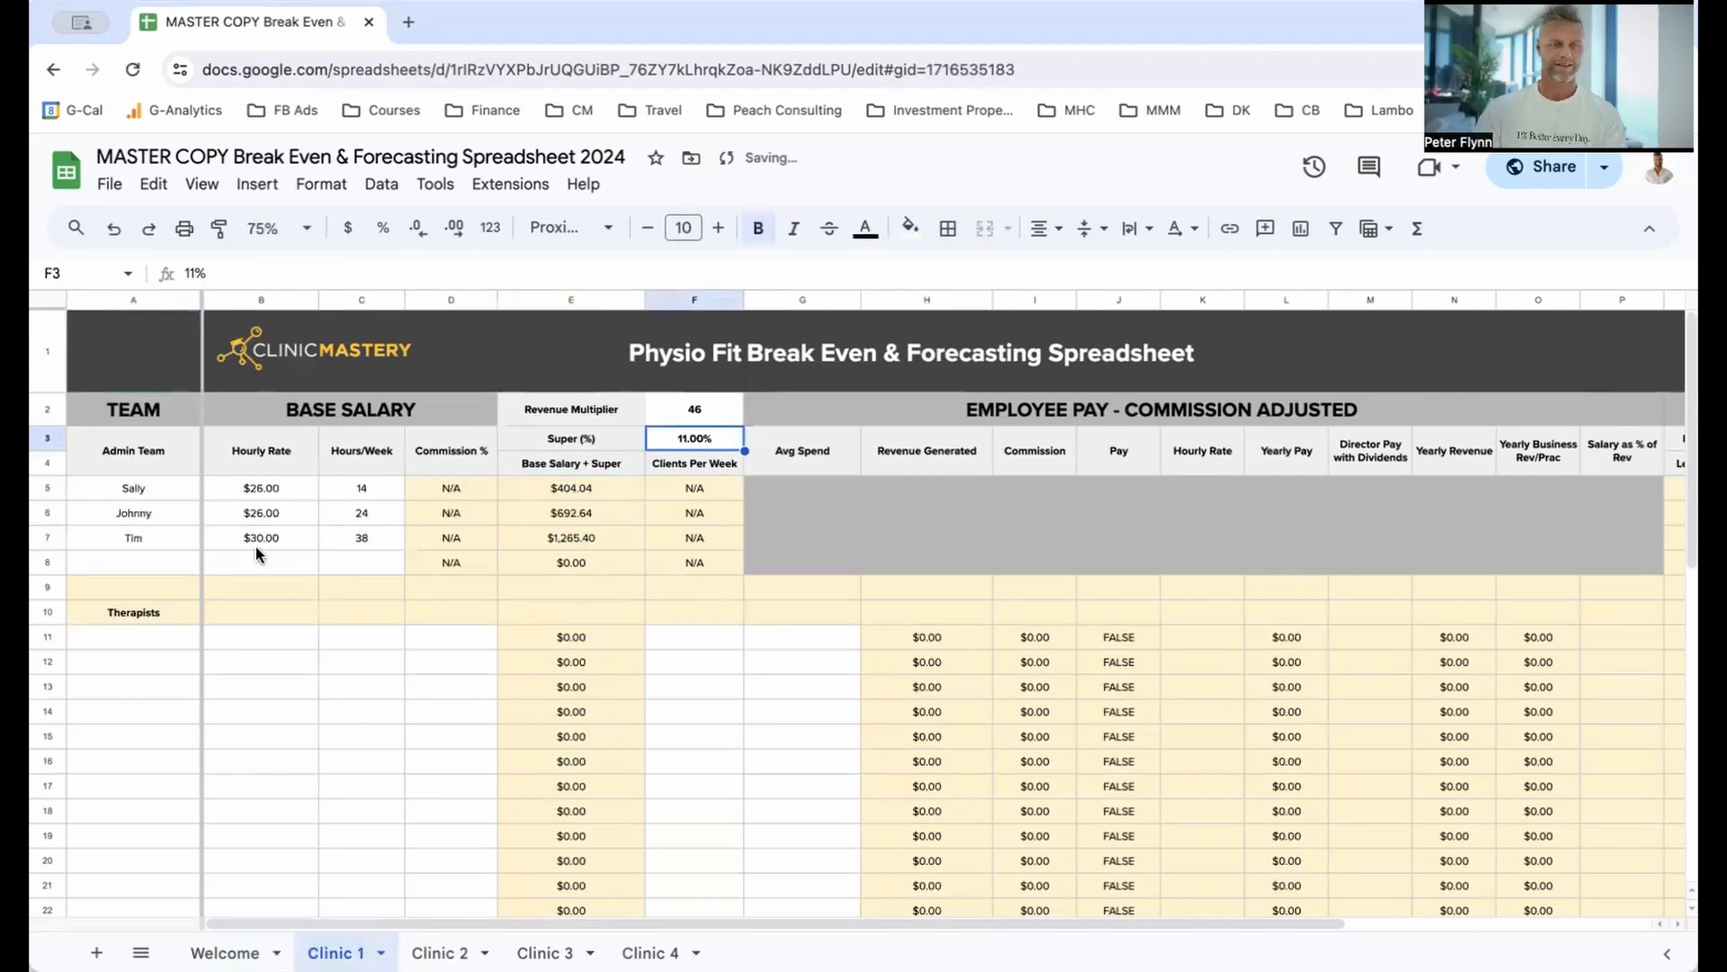
Step: Enter the first names of five therapists in the Therapists rows of the Clinic 1 sheet
{"action": "left_click", "coordinate": [153, 644]}
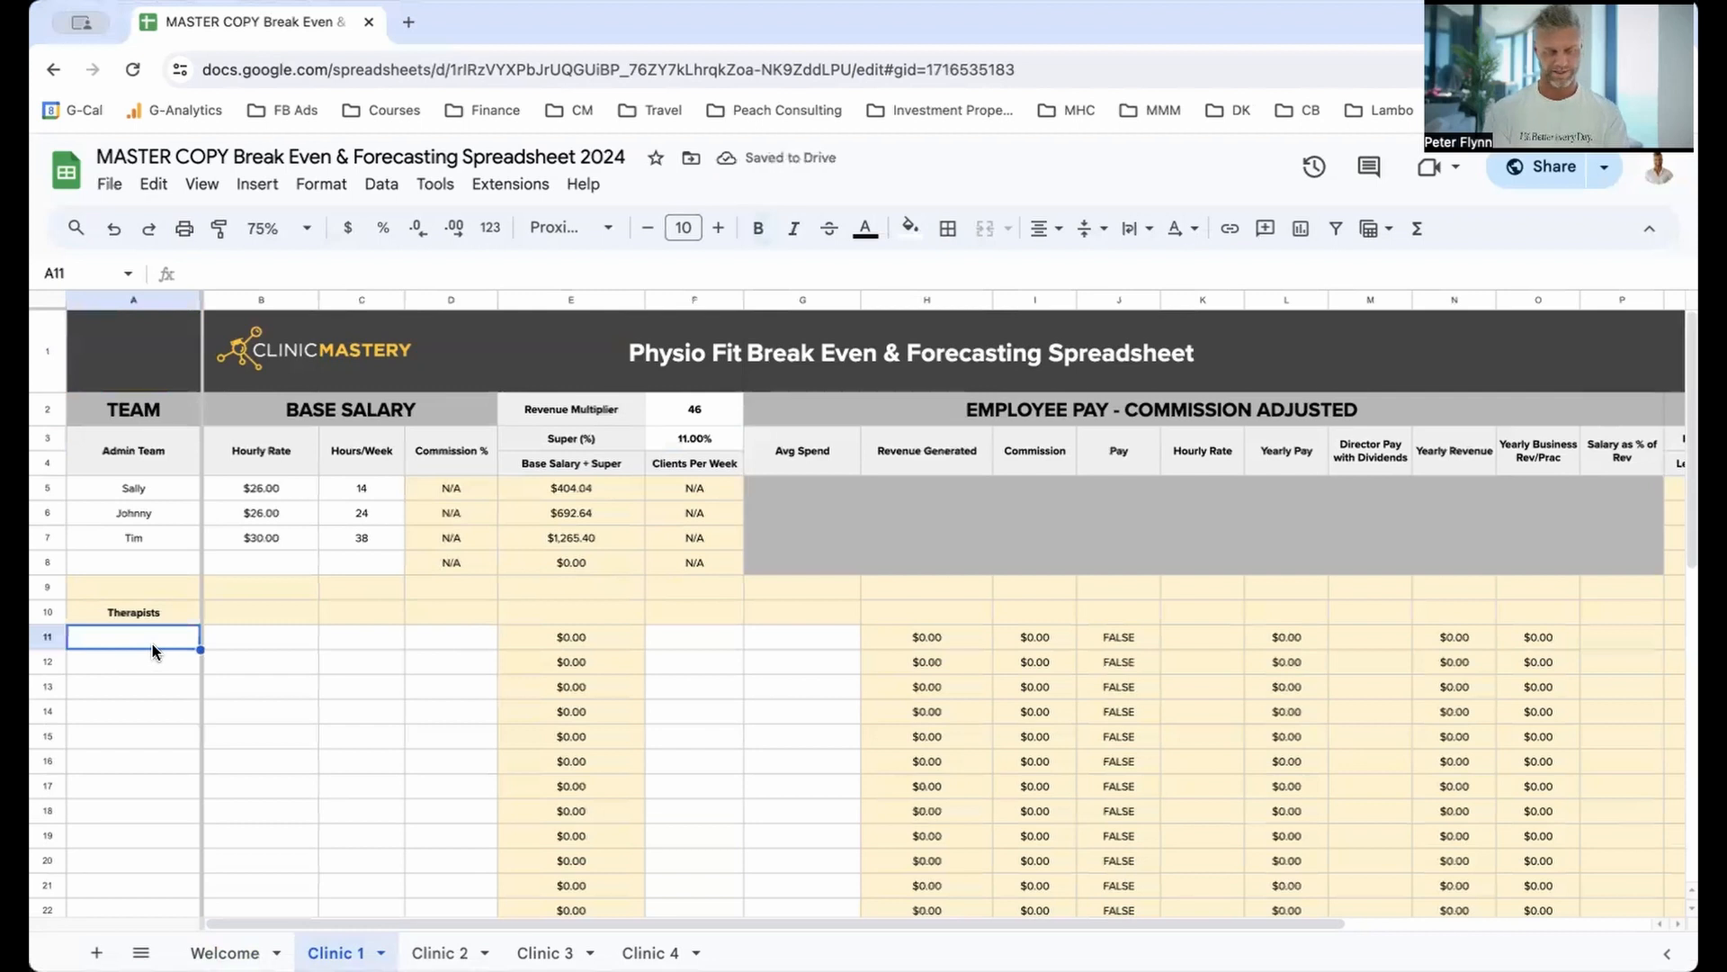
{"action": "type", "text": "Jeffrey"}
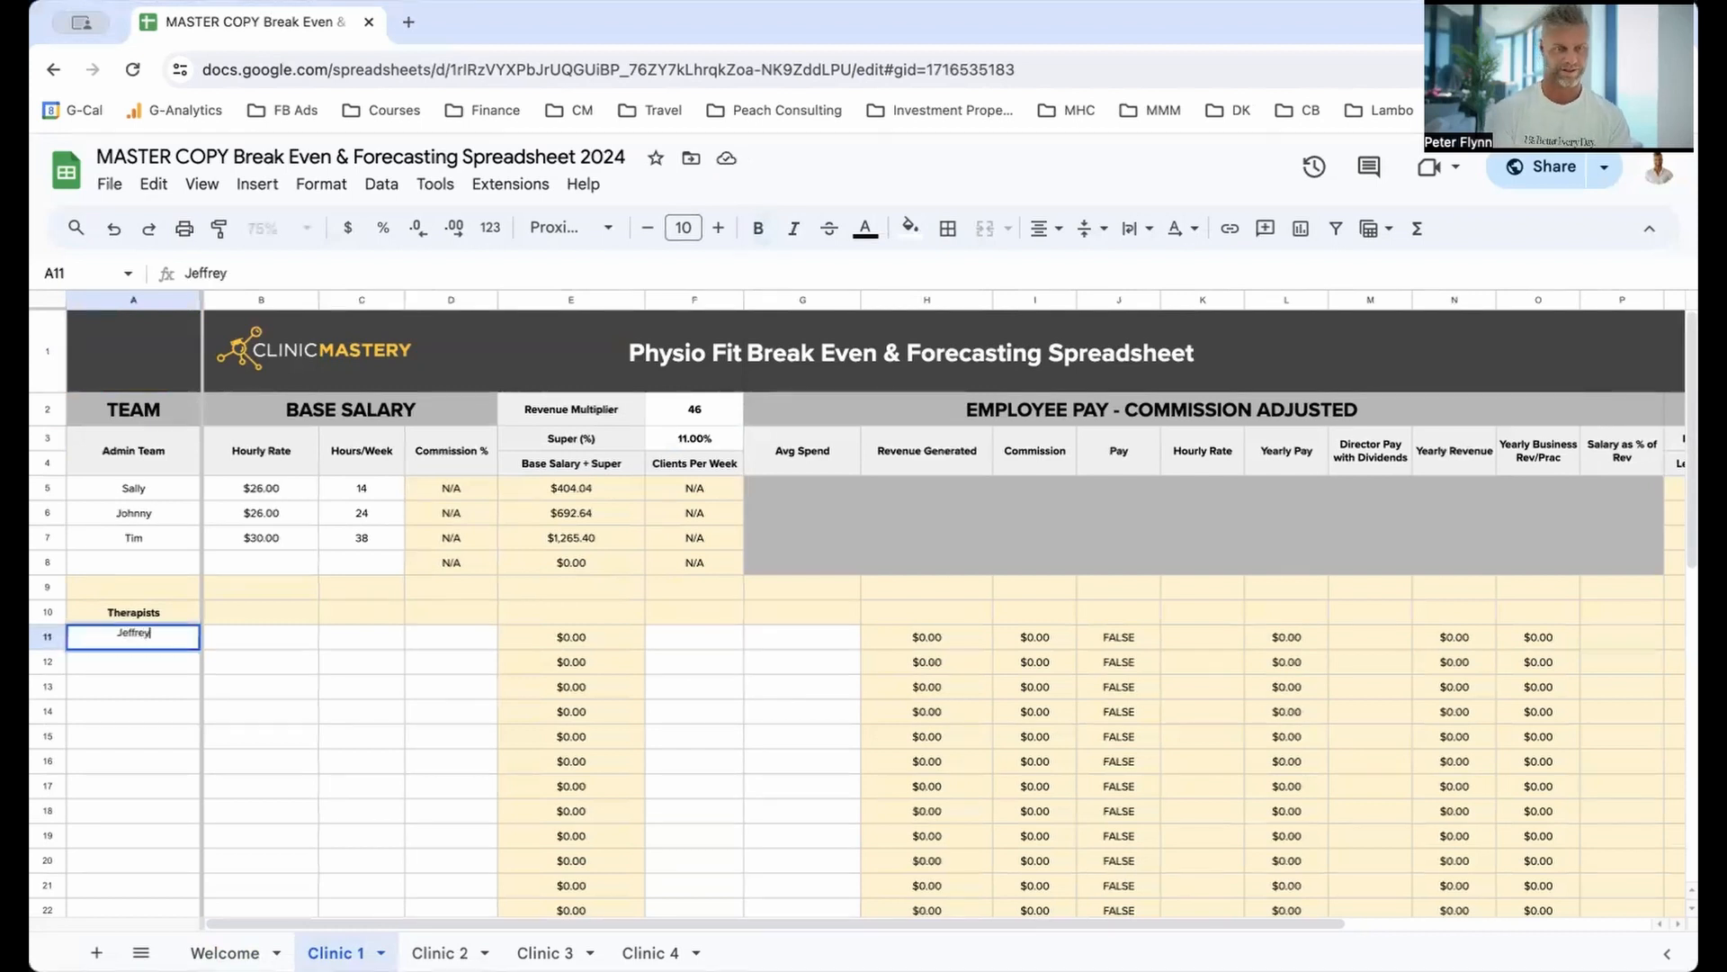
{"action": "key", "text": "Return"}
{"action": "type", "text": "Pete"}
{"action": "key", "text": "Return"}
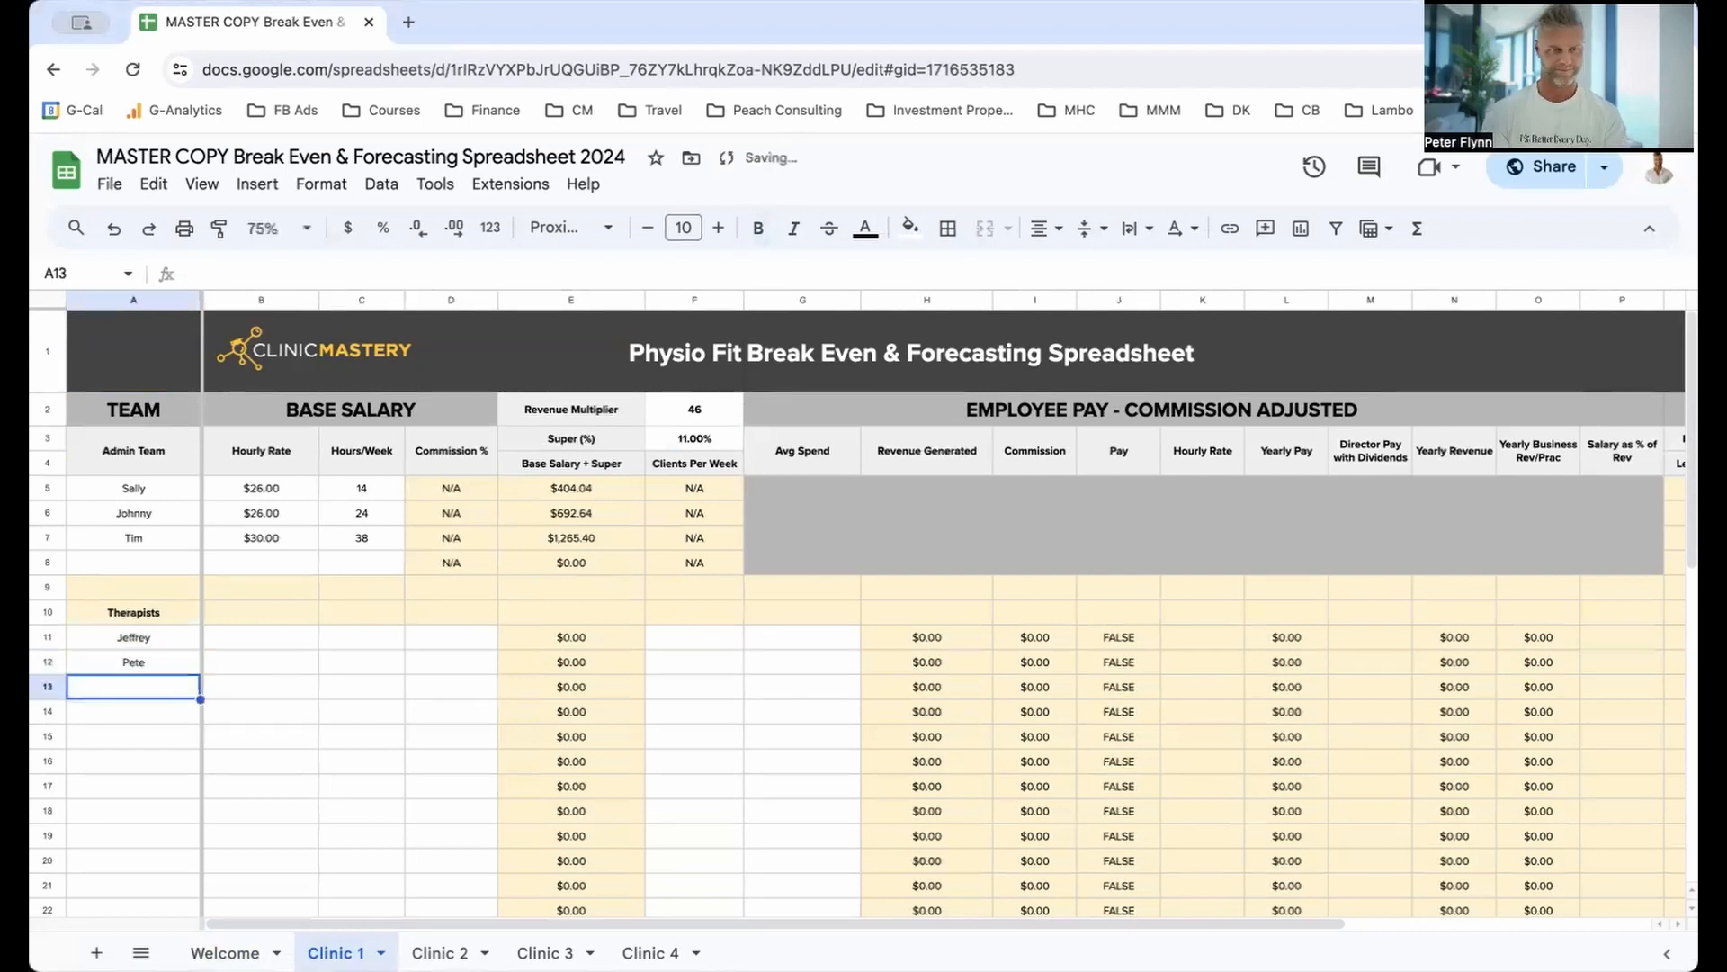
{"action": "left_click", "coordinate": [168, 664]}
{"action": "type", "text": "Steve"}
{"action": "key", "text": "Return"}
{"action": "type", "text": "Joanna"}
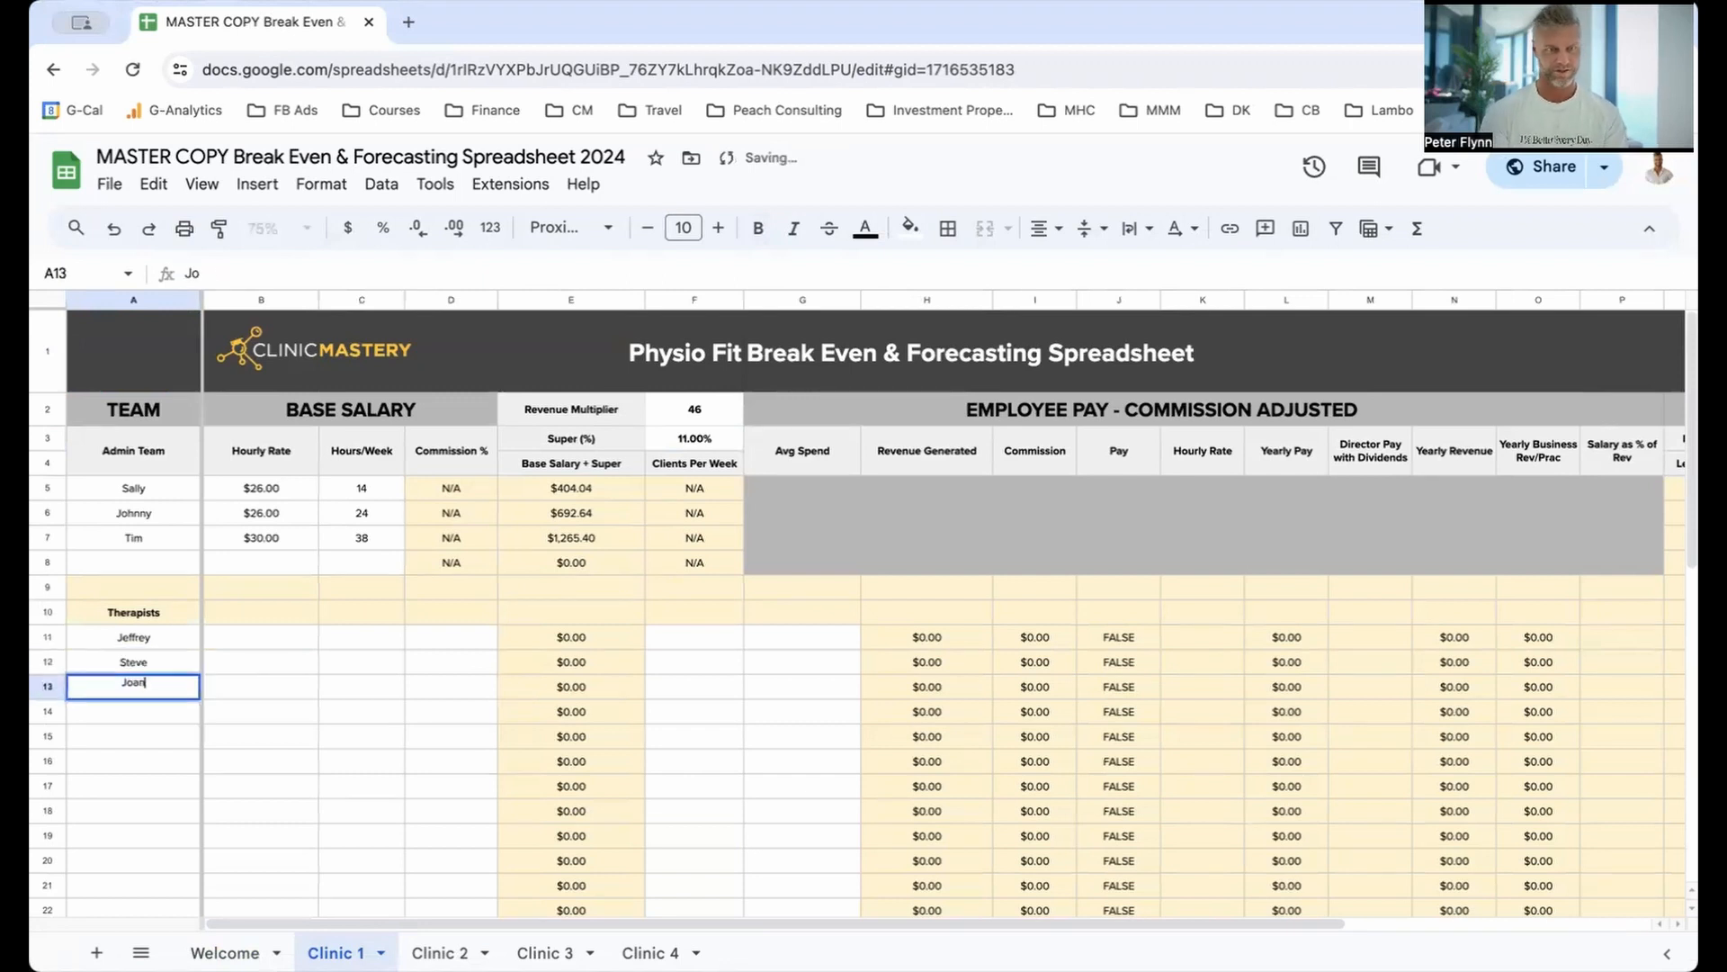
{"action": "key", "text": "Return"}
{"action": "type", "text": "Marie"}
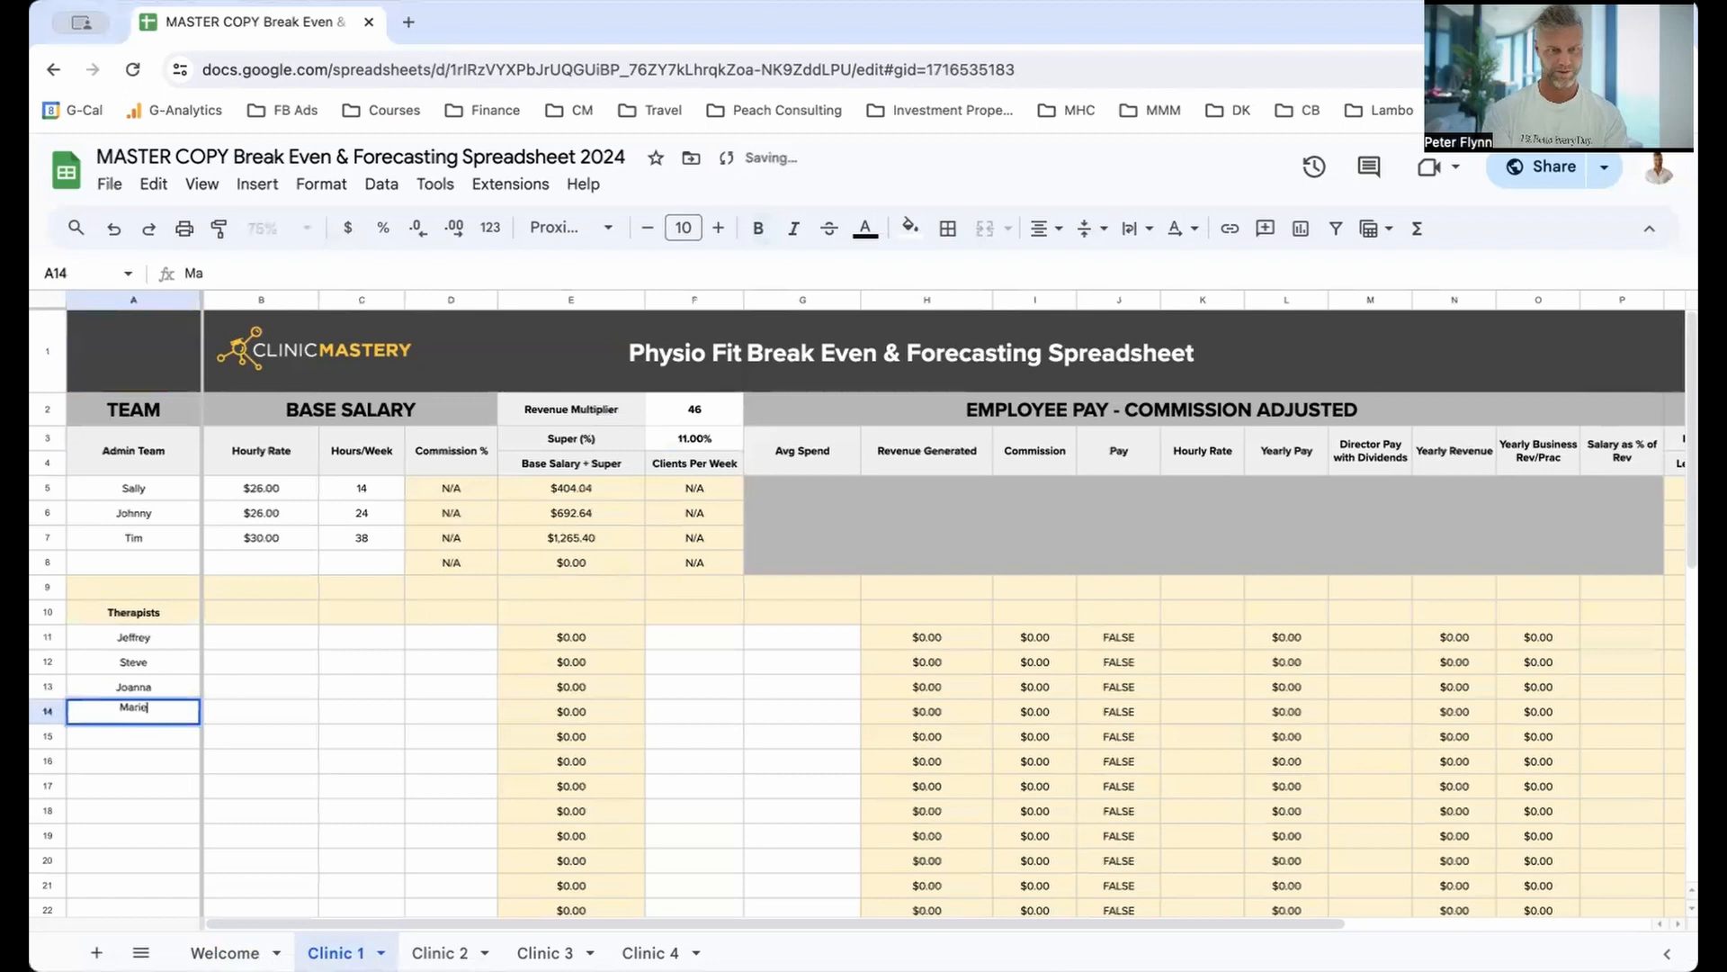
{"action": "key", "text": "Return"}
{"action": "type", "text": "Victoria"}
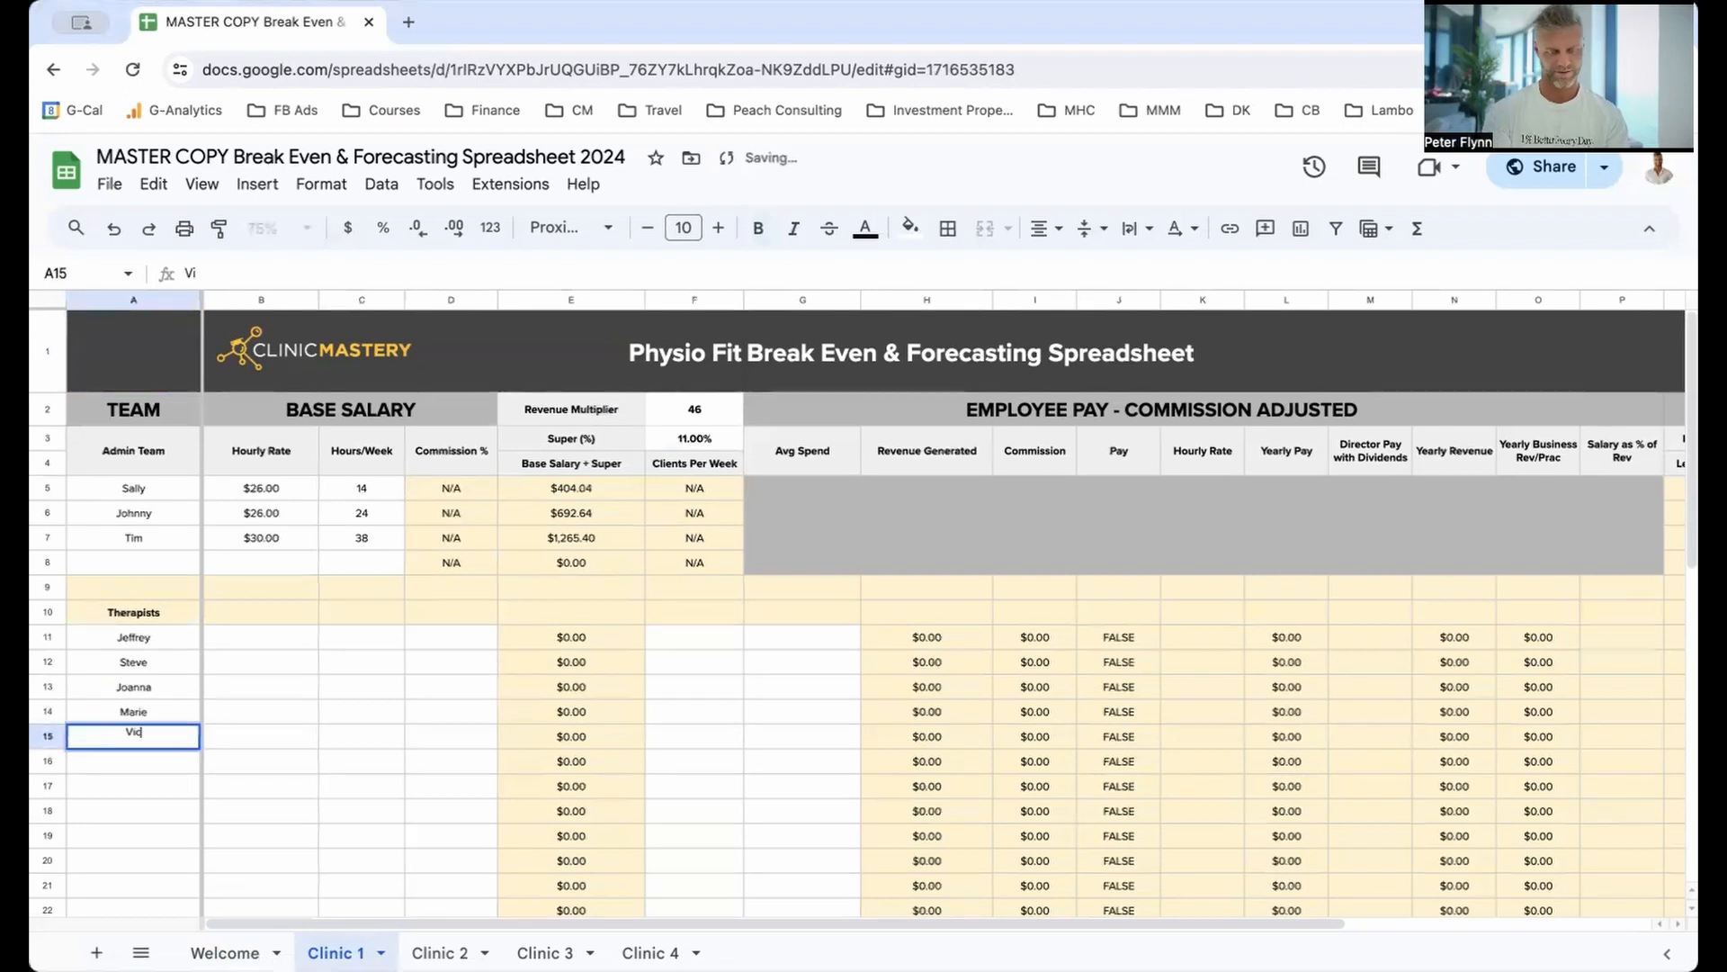
{"action": "key", "text": "Return"}
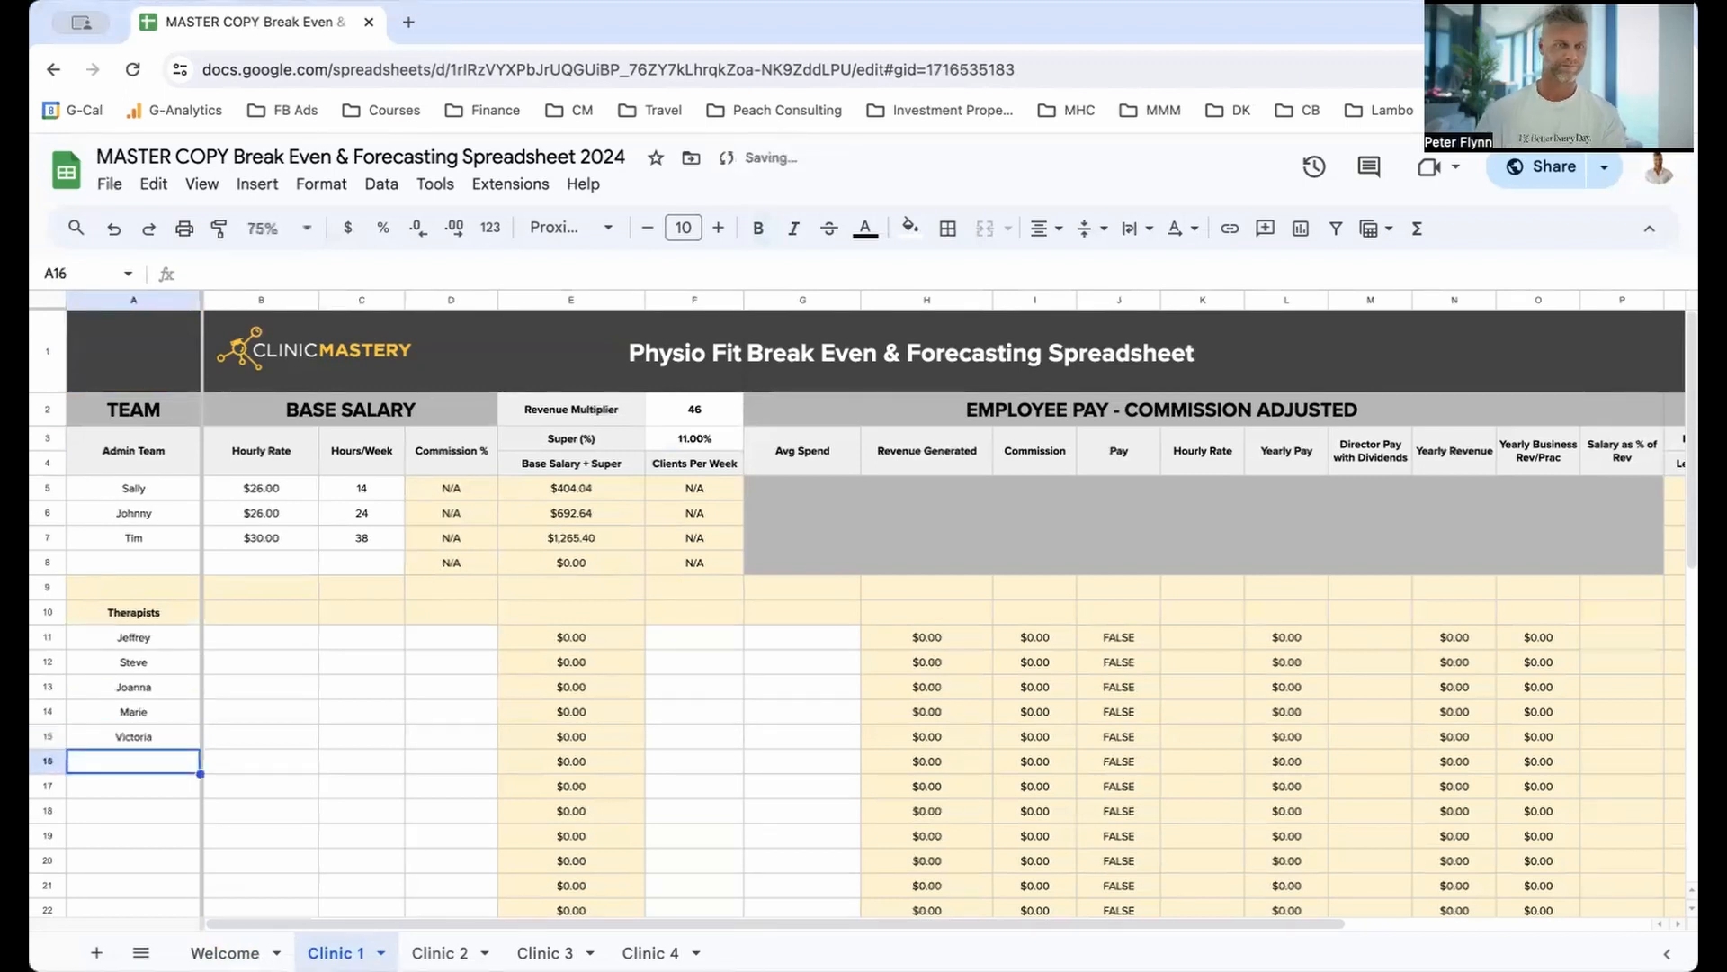
Step: Set the hourly rates of the five therapists to 35, 35, 36, 40 and 45
{"action": "left_click", "coordinate": [275, 644]}
{"action": "type", "text": "35"}
{"action": "key", "text": "Return"}
{"action": "type", "text": "35"}
{"action": "key", "text": "Return"}
{"action": "type", "text": "36"}
{"action": "key", "text": "Return"}
{"action": "type", "text": "40"}
{"action": "key", "text": "Return"}
{"action": "type", "text": "45"}
{"action": "key", "text": "Return"}
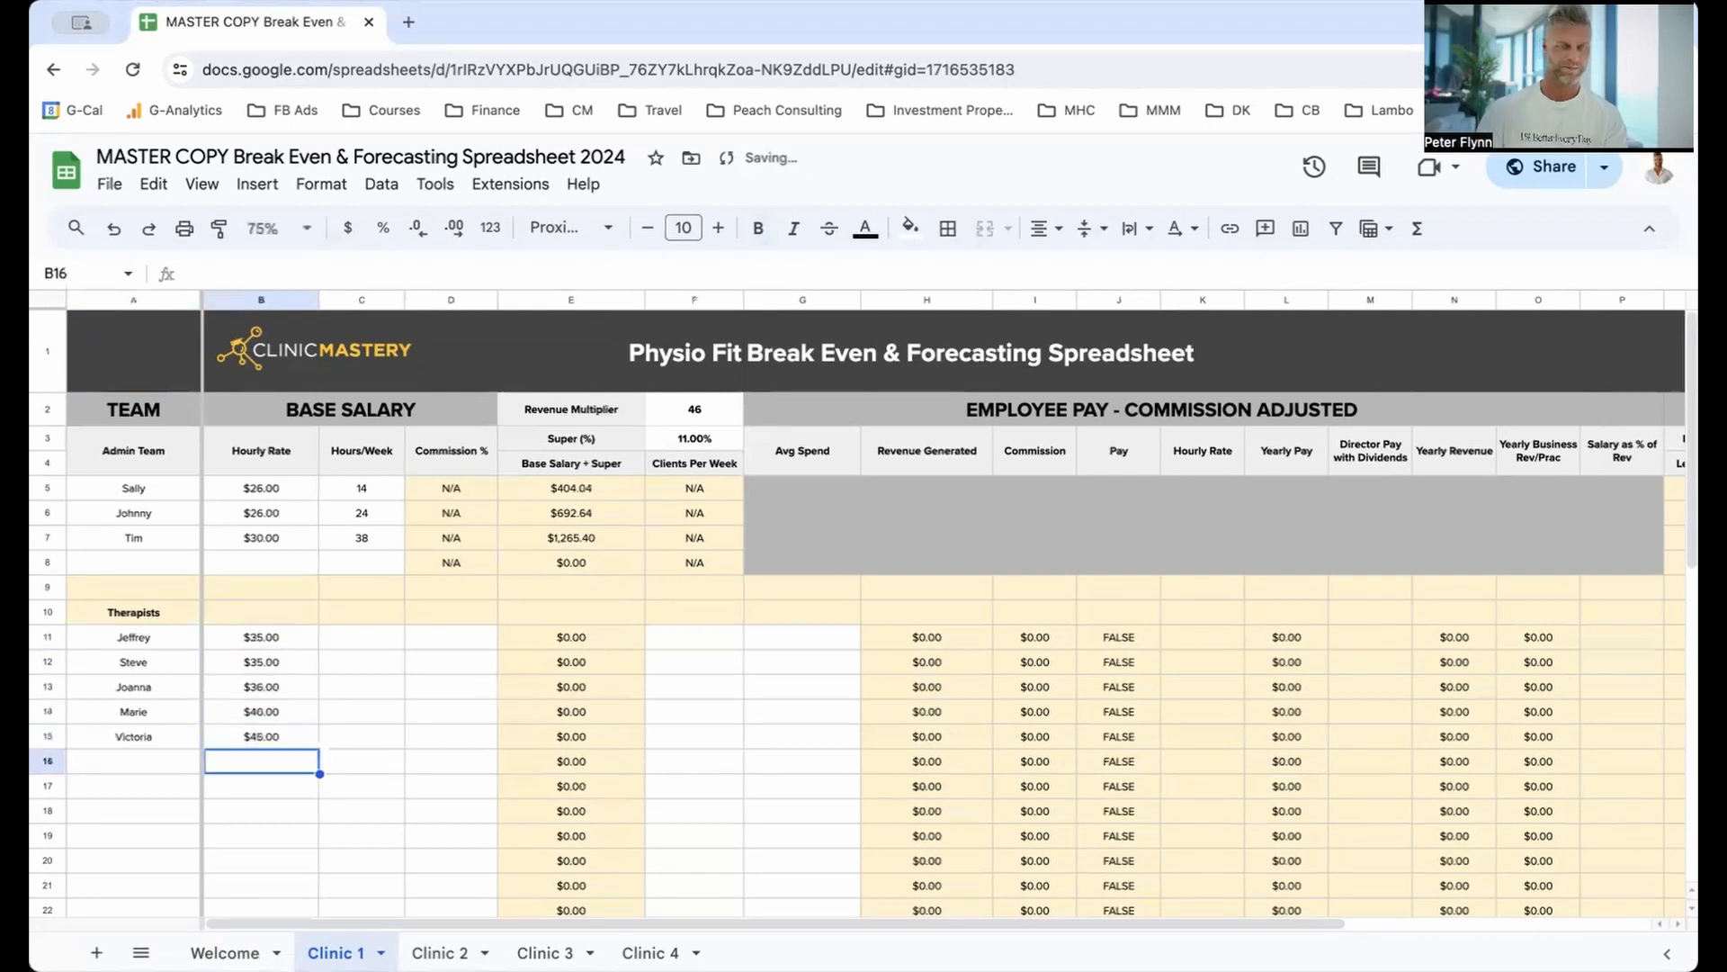
Step: Set the first therapist's weekly hours to 38 and fill the value down to all five therapists
{"action": "left_click", "coordinate": [375, 646]}
{"action": "type", "text": "38"}
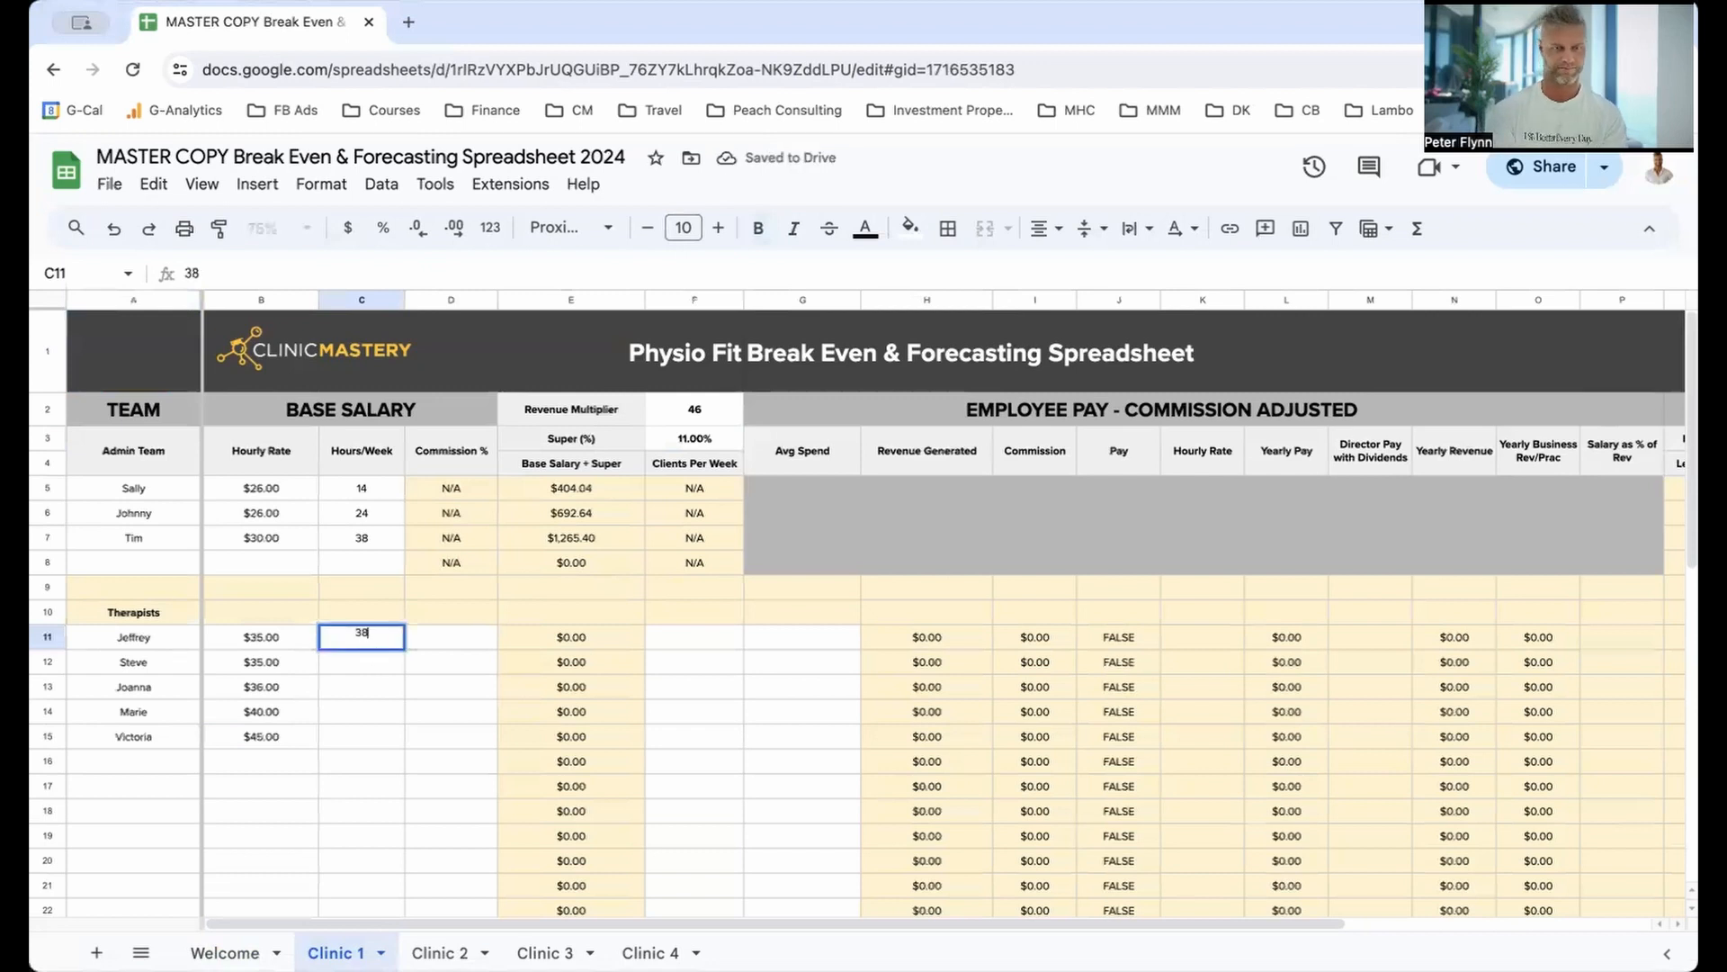
{"action": "key", "text": "Return"}
{"action": "left_click", "coordinate": [392, 640]}
{"action": "left_click_drag", "start_coordinate": [406, 649], "coordinate": [403, 771]}
{"action": "left_click", "coordinate": [371, 759]}
Step: Set the first therapist's commission to 40% and check their base salary plus super
{"action": "left_click", "coordinate": [437, 644]}
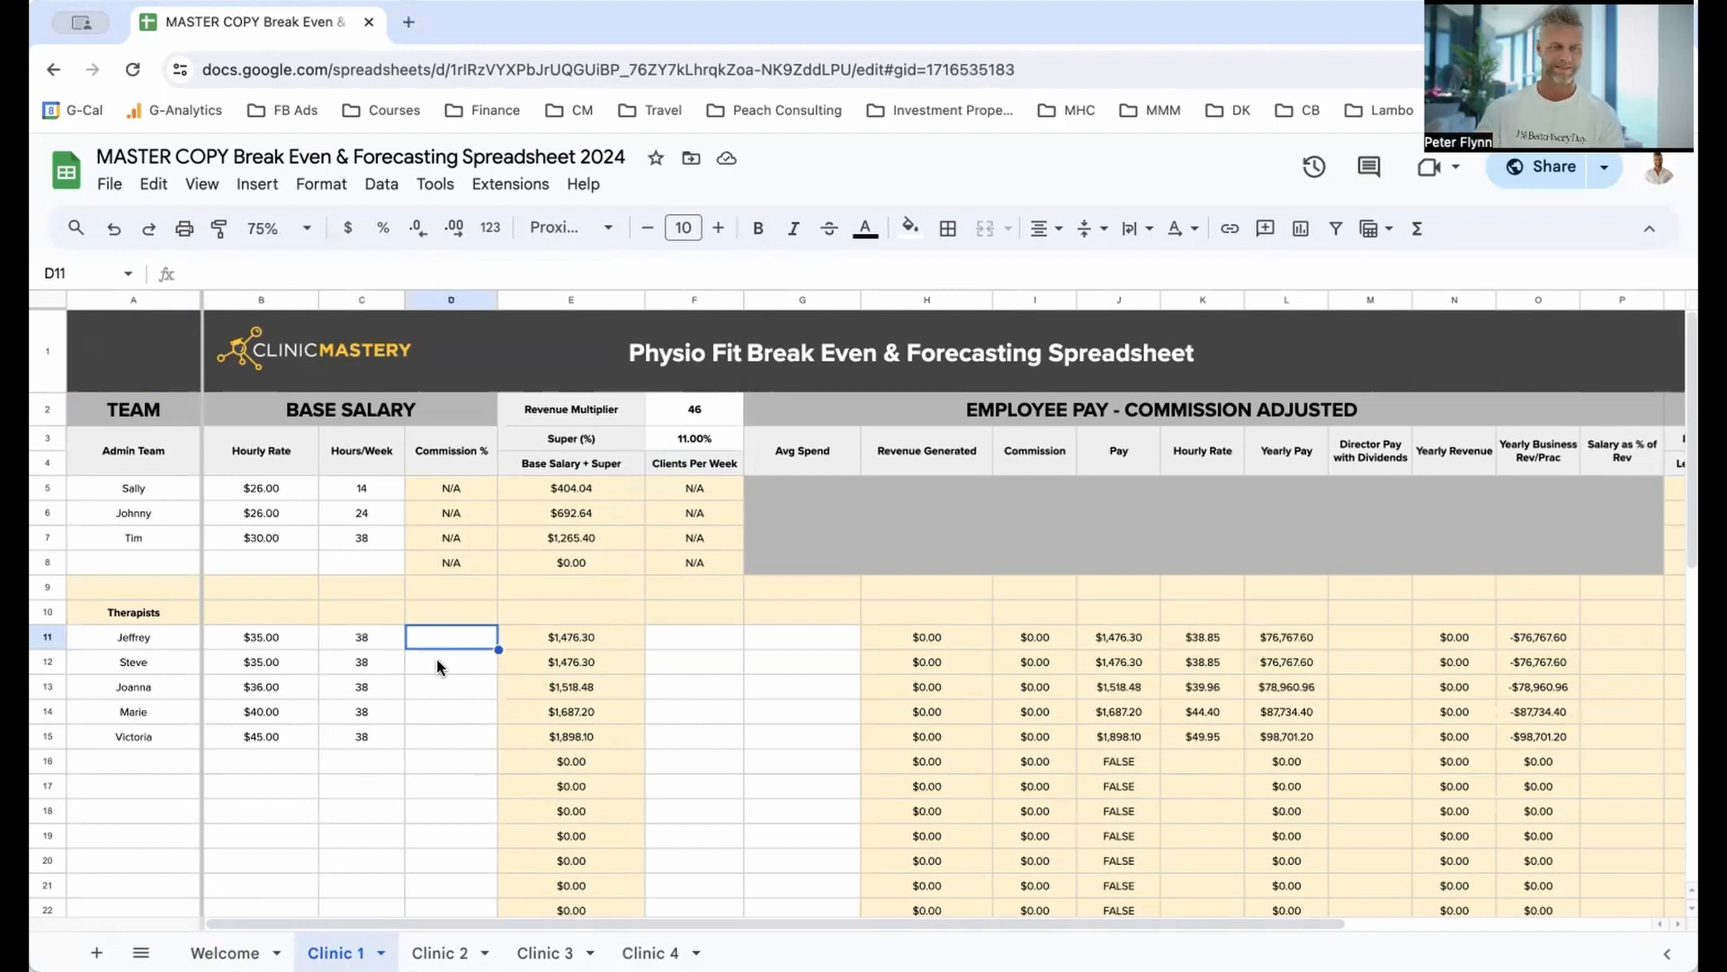
{"action": "type", "text": "40"}
{"action": "key", "text": "Return"}
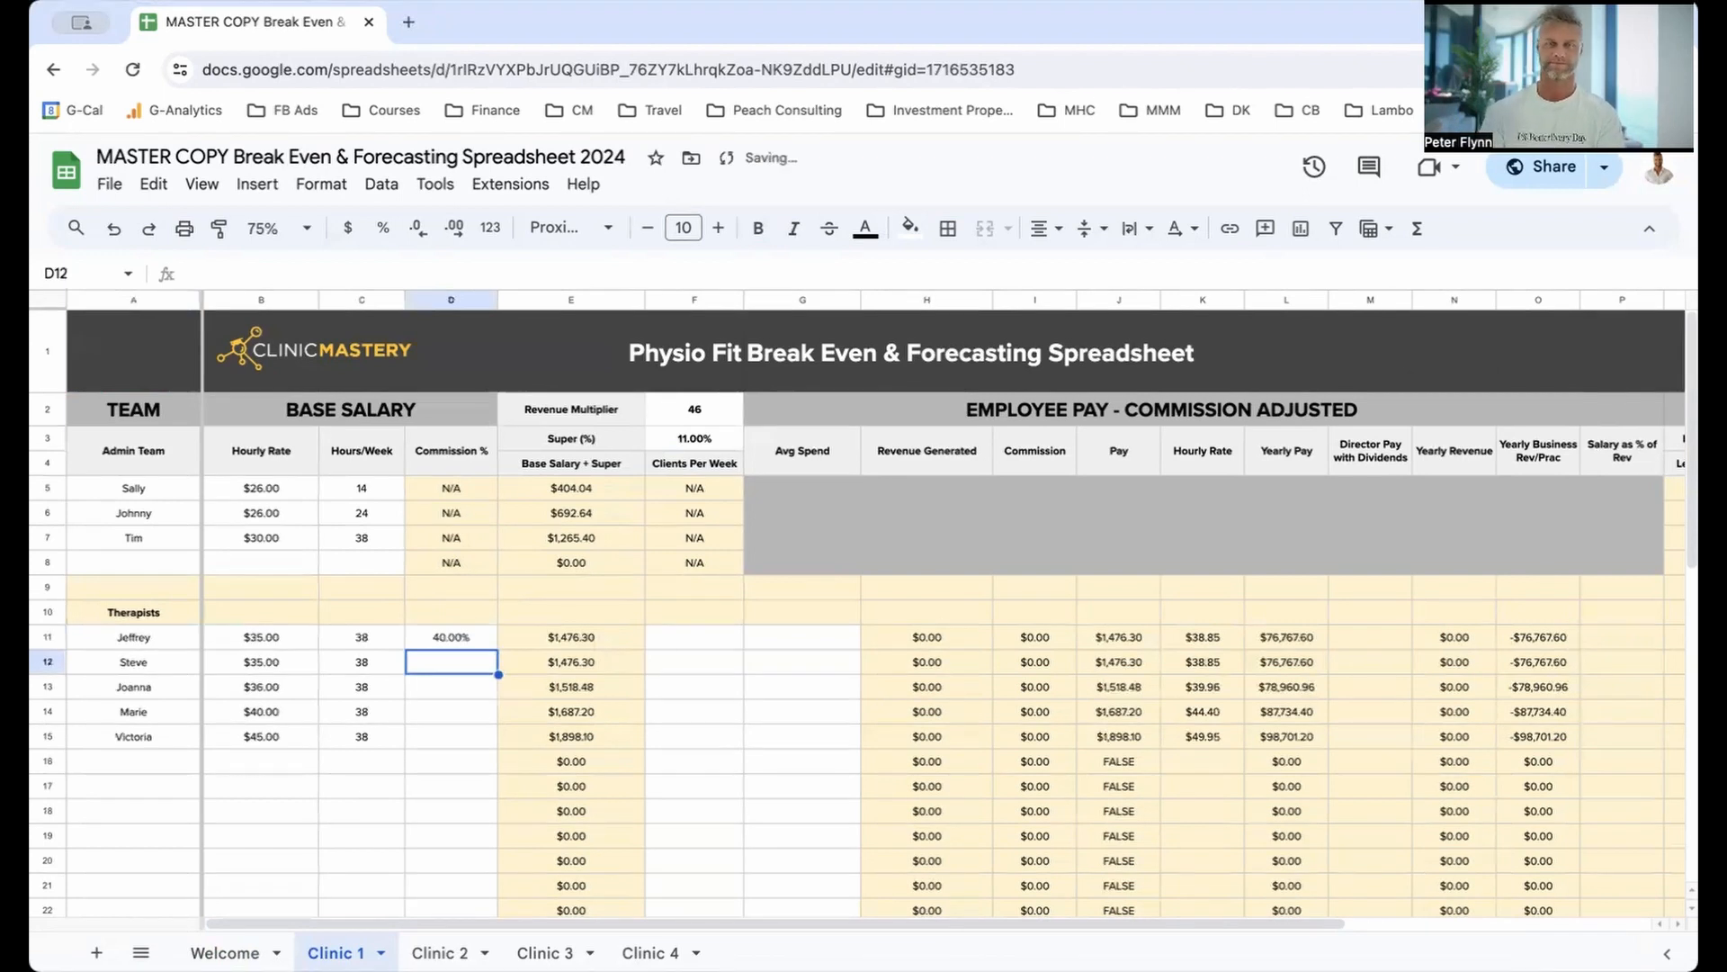
{"action": "left_click", "coordinate": [450, 636]}
{"action": "left_click", "coordinate": [580, 641]}
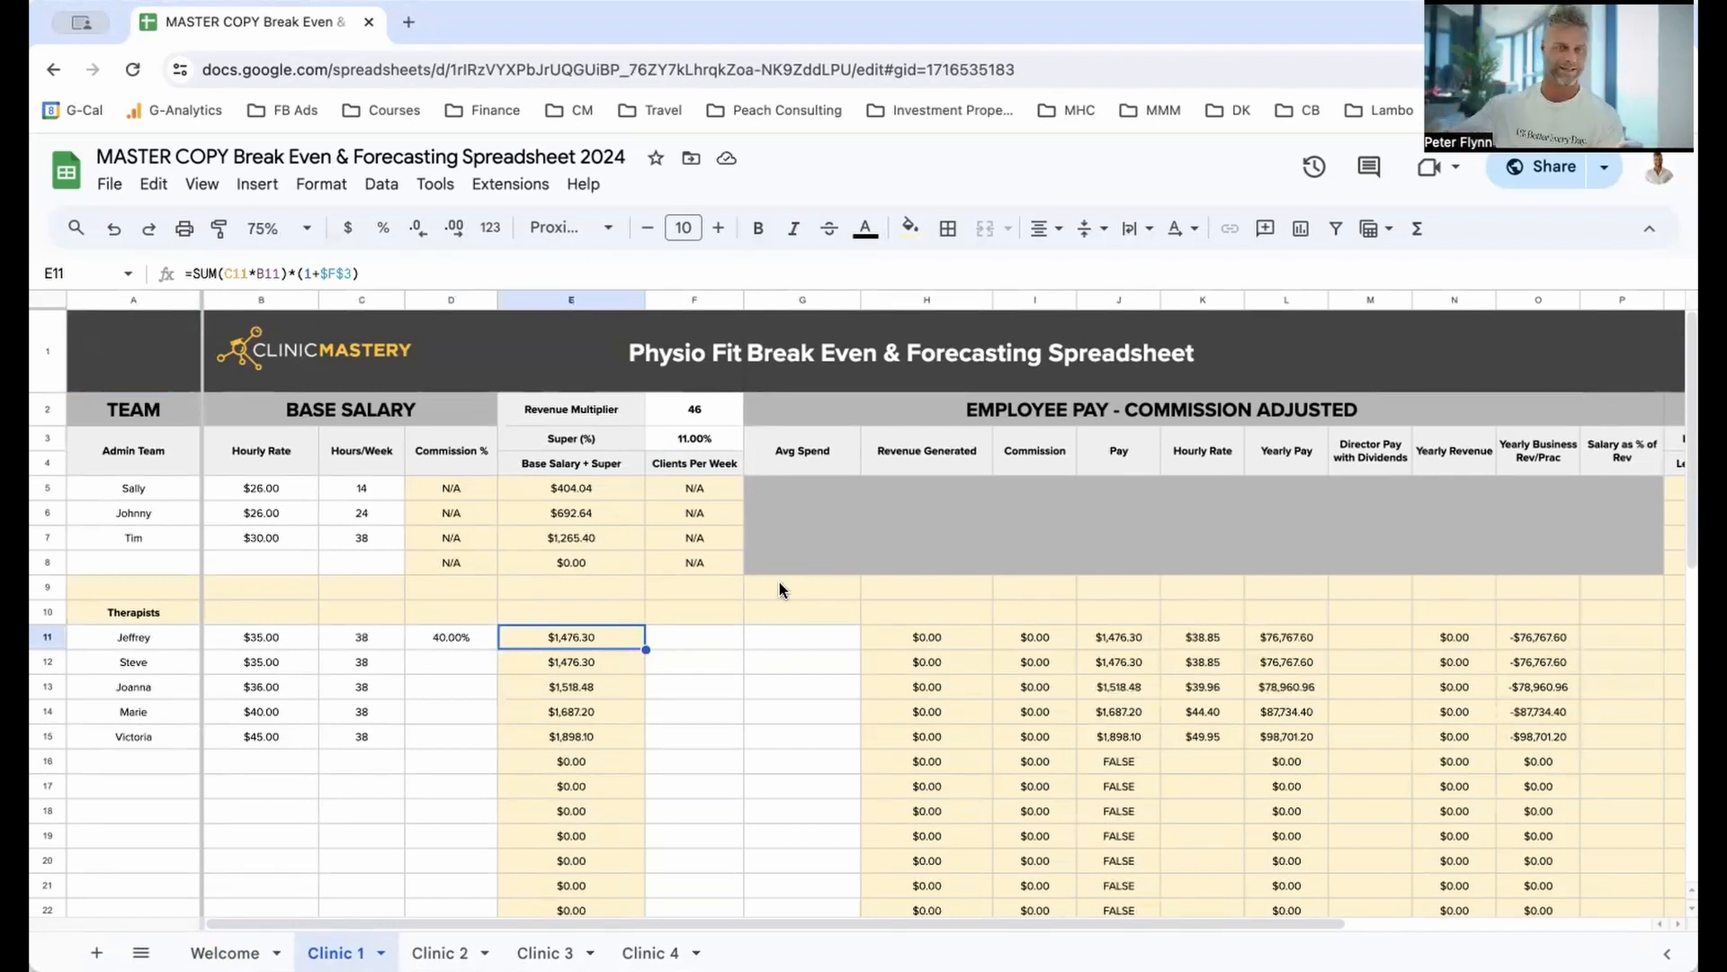
Step: Set the first therapist's clients per week to 50 and average spend to 101
{"action": "left_click", "coordinate": [712, 644]}
{"action": "type", "text": "50"}
{"action": "key", "text": "Return"}
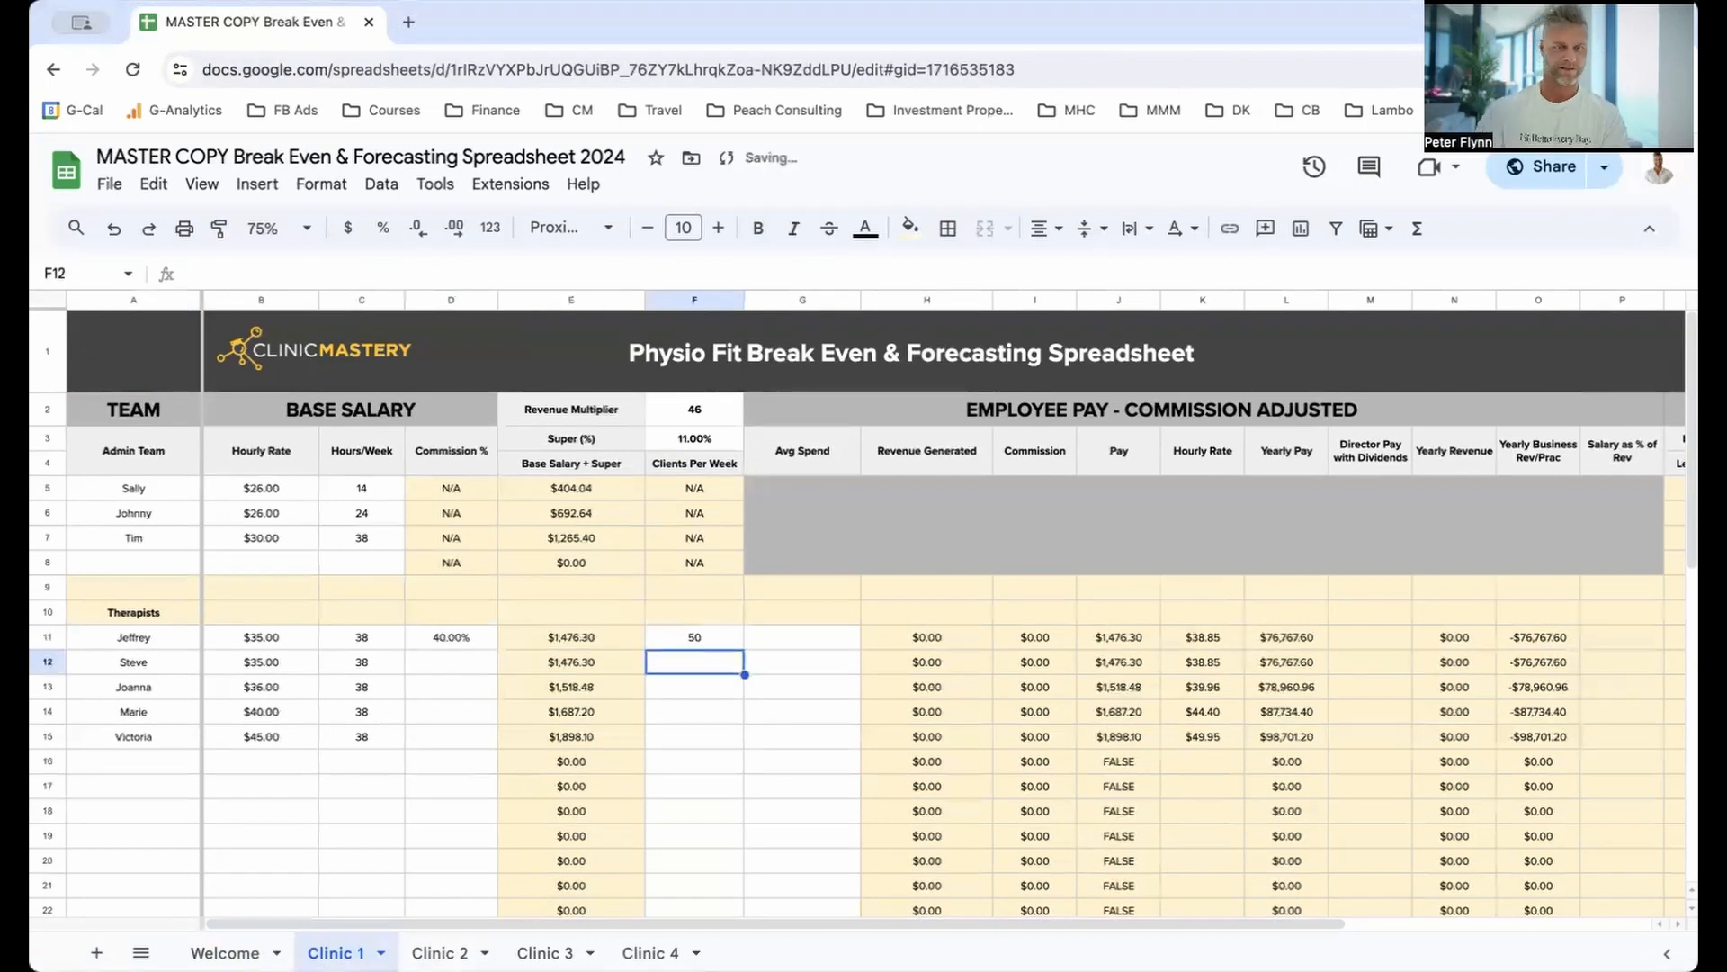
{"action": "left_click", "coordinate": [834, 639]}
{"action": "type", "text": "101"}
{"action": "key", "text": "Return"}
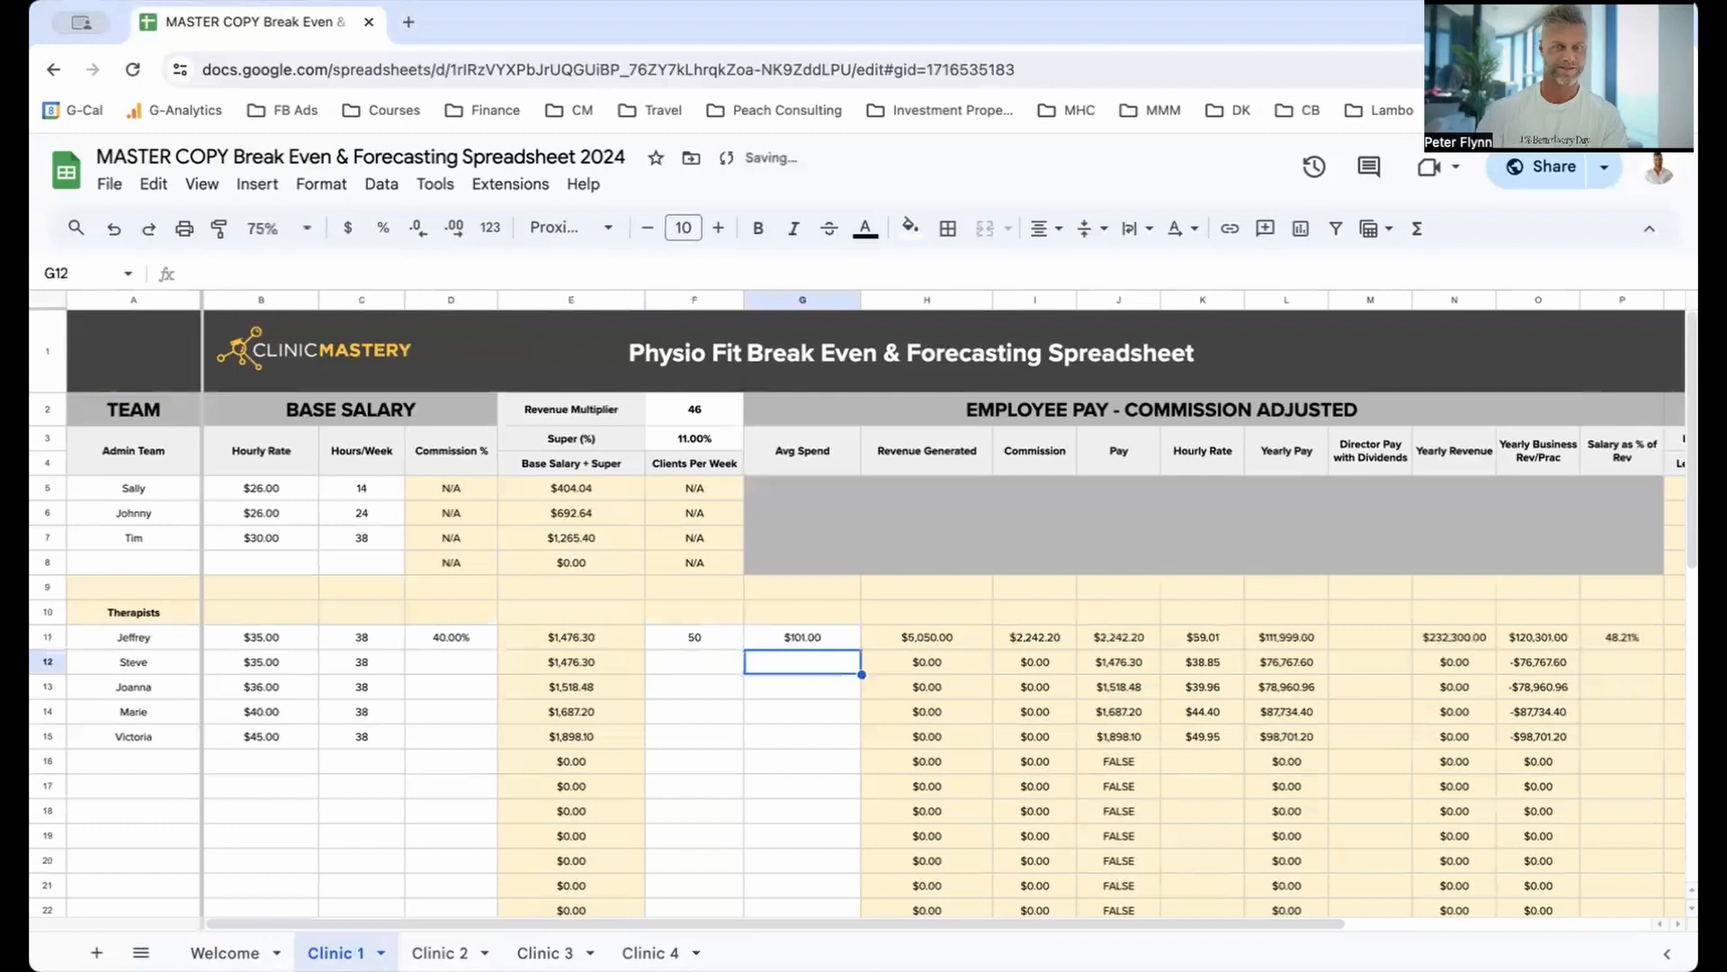
Step: Compare the first therapist's base salary plus super with their commission, revenue generated and commission-adjusted pay
{"action": "left_click", "coordinate": [569, 638]}
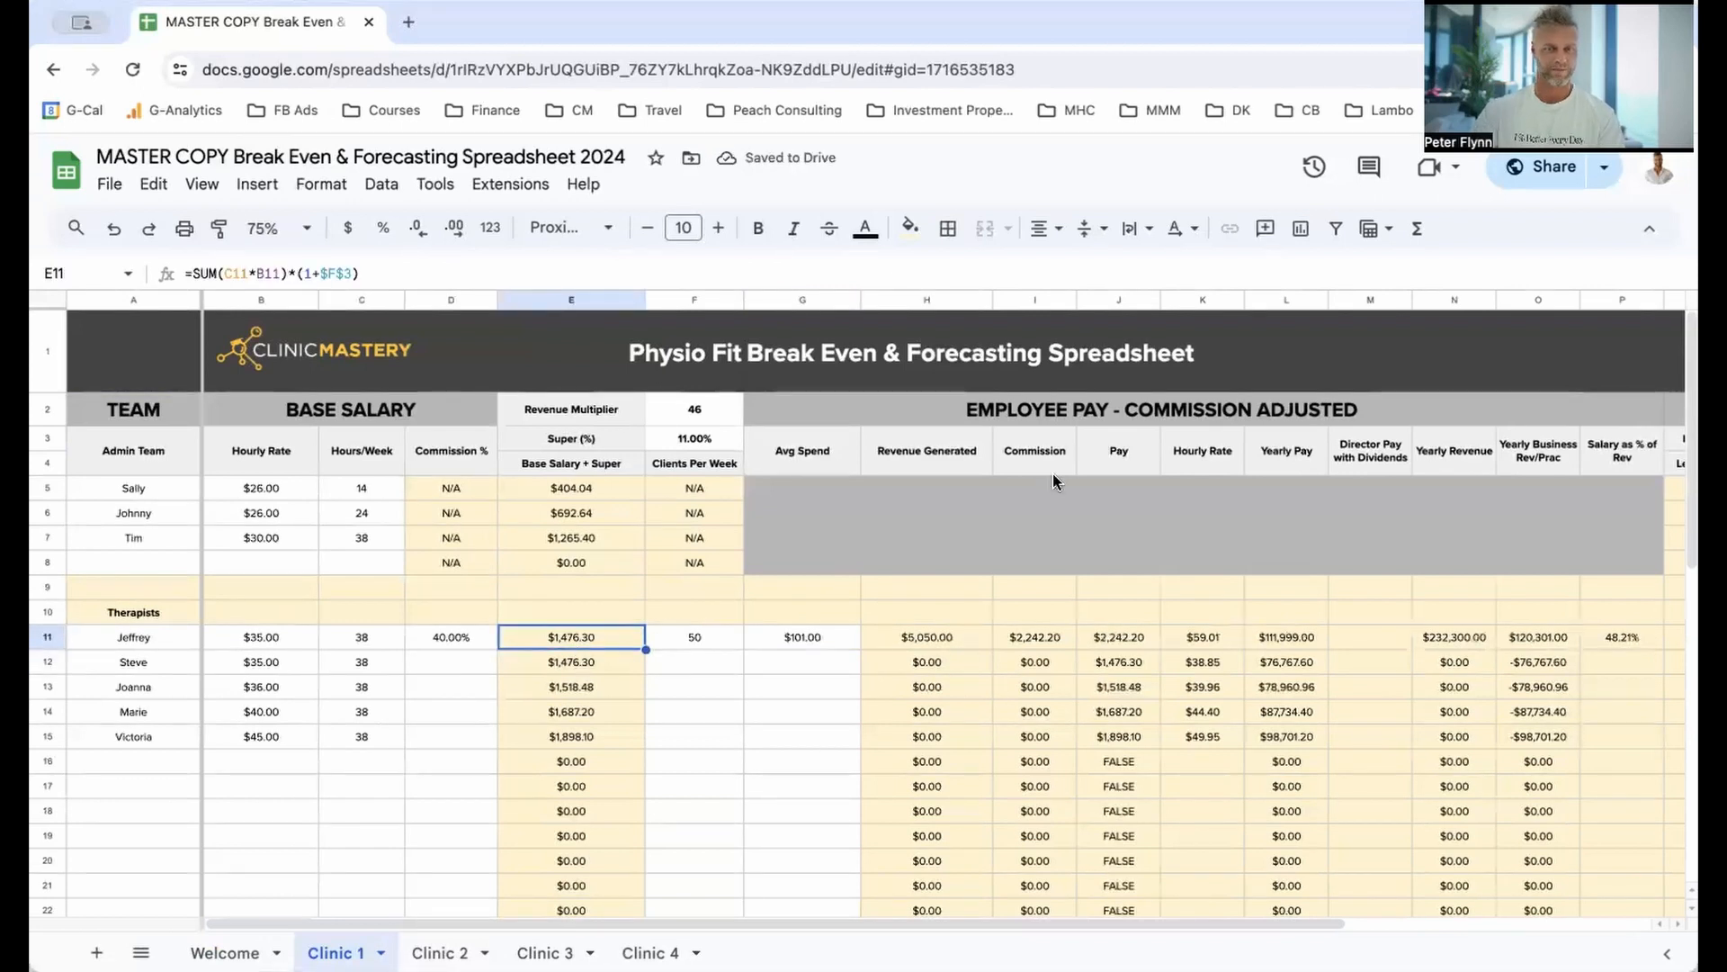
{"action": "left_click", "coordinate": [1131, 636]}
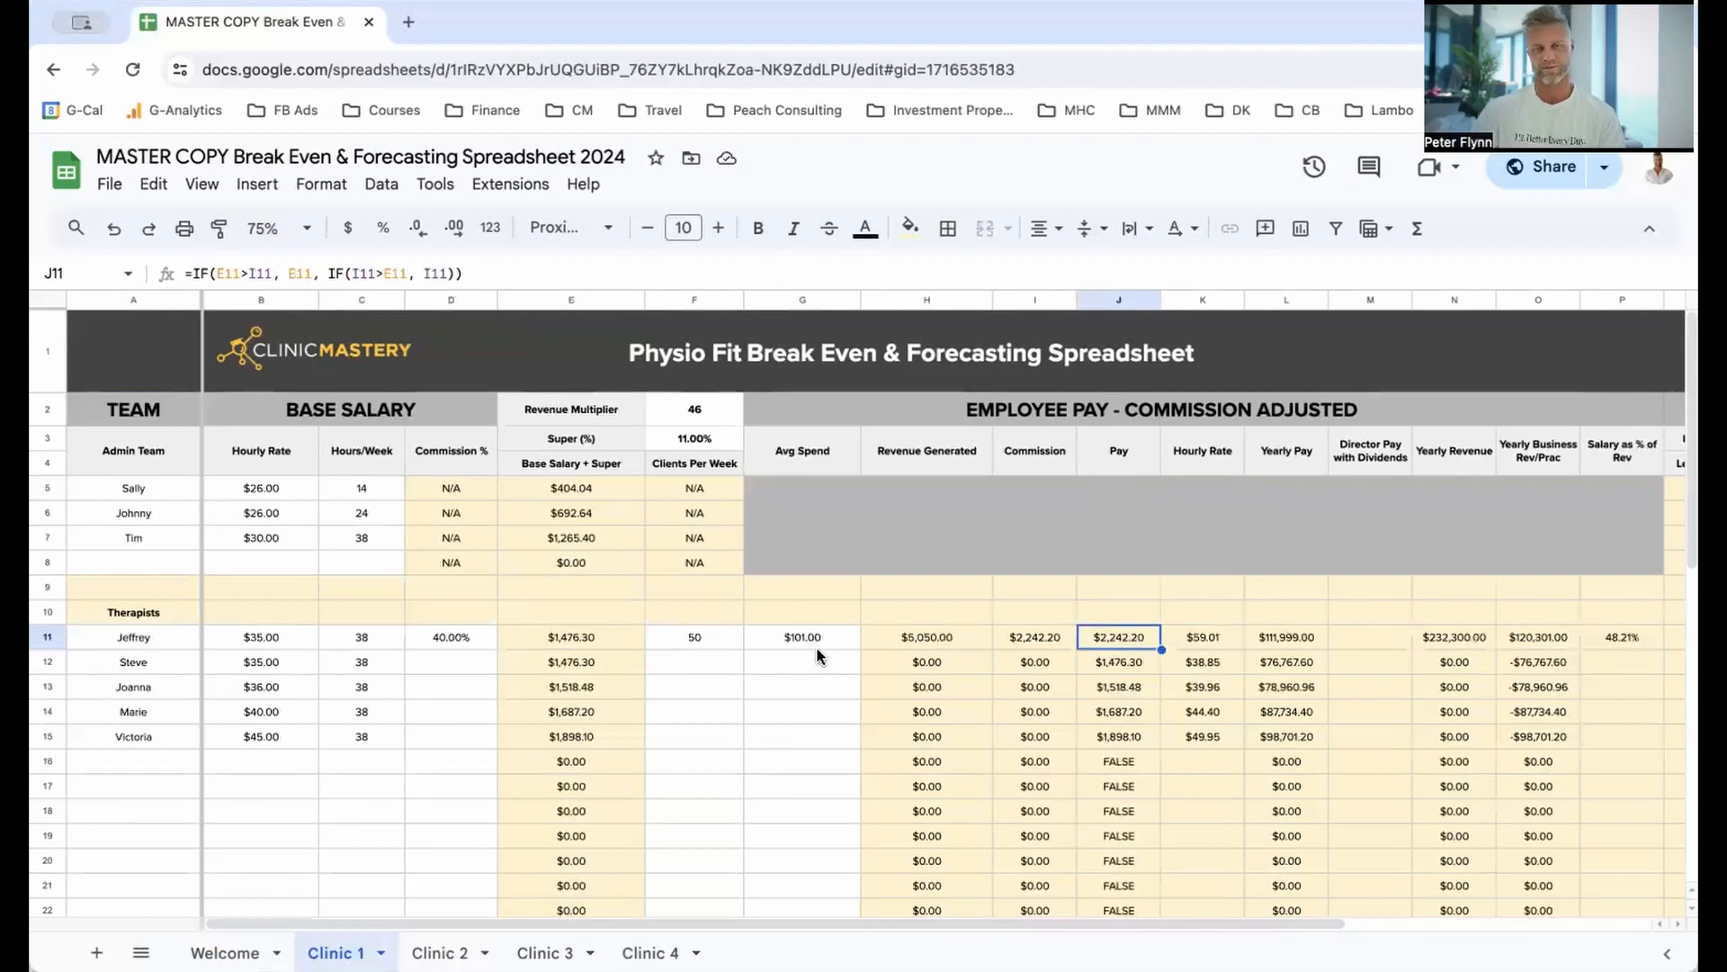
{"action": "left_click", "coordinate": [591, 637]}
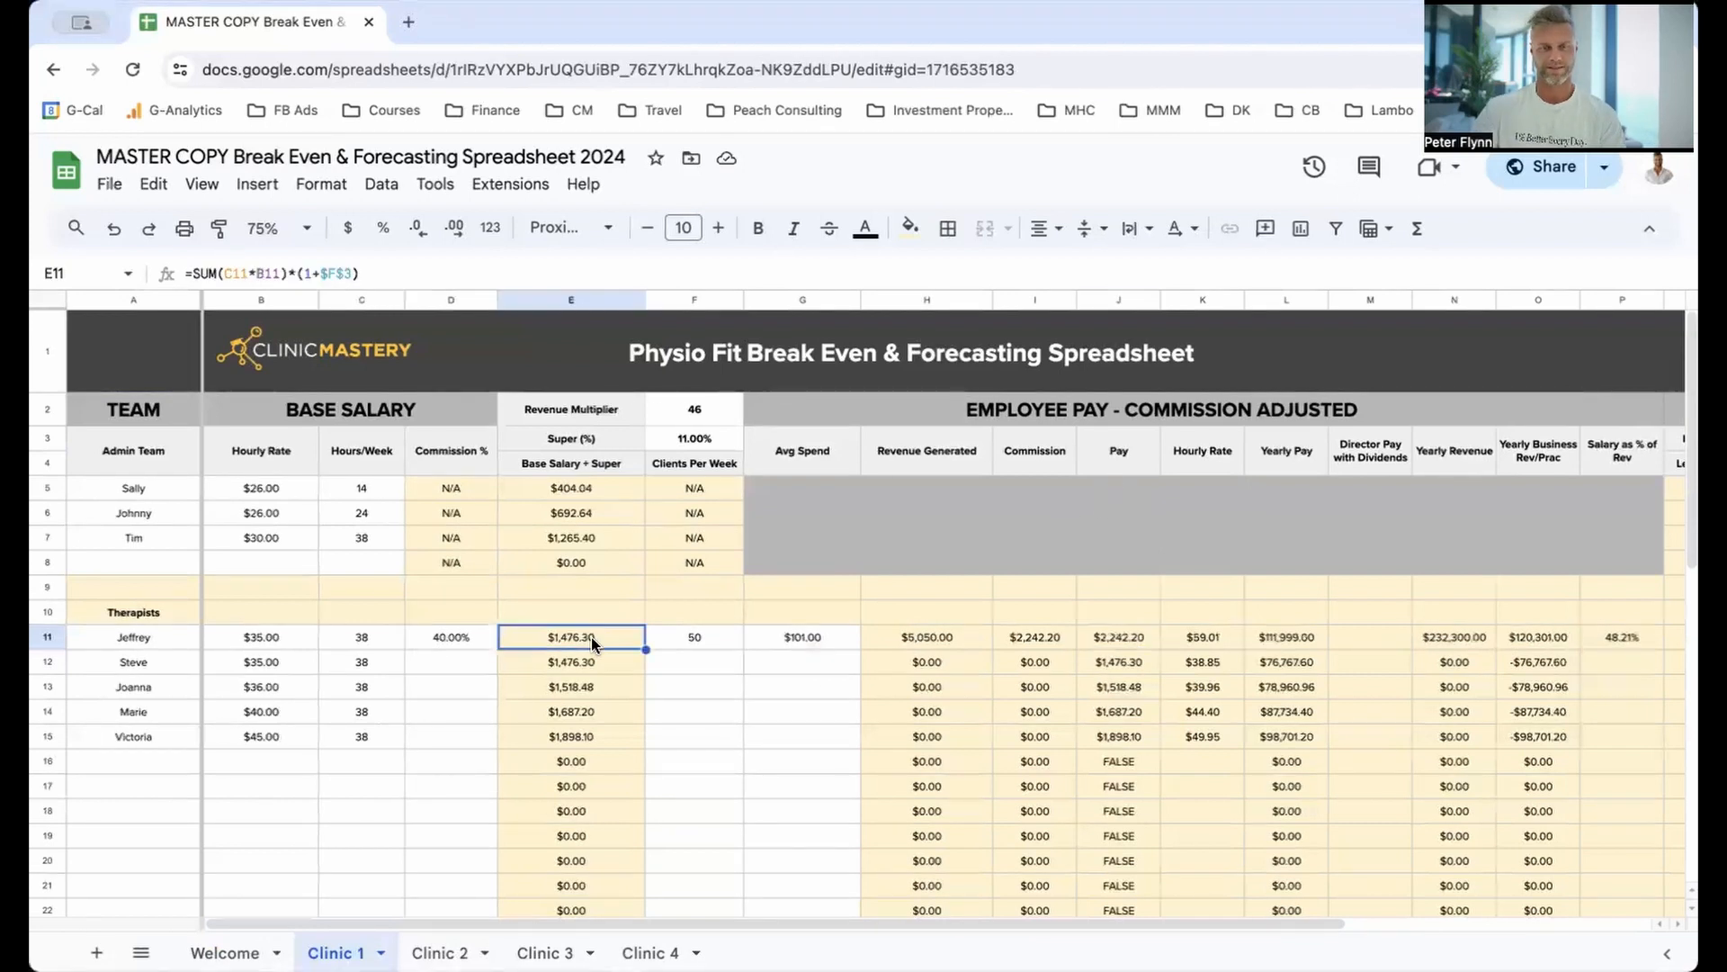
{"action": "left_click", "coordinate": [1135, 641]}
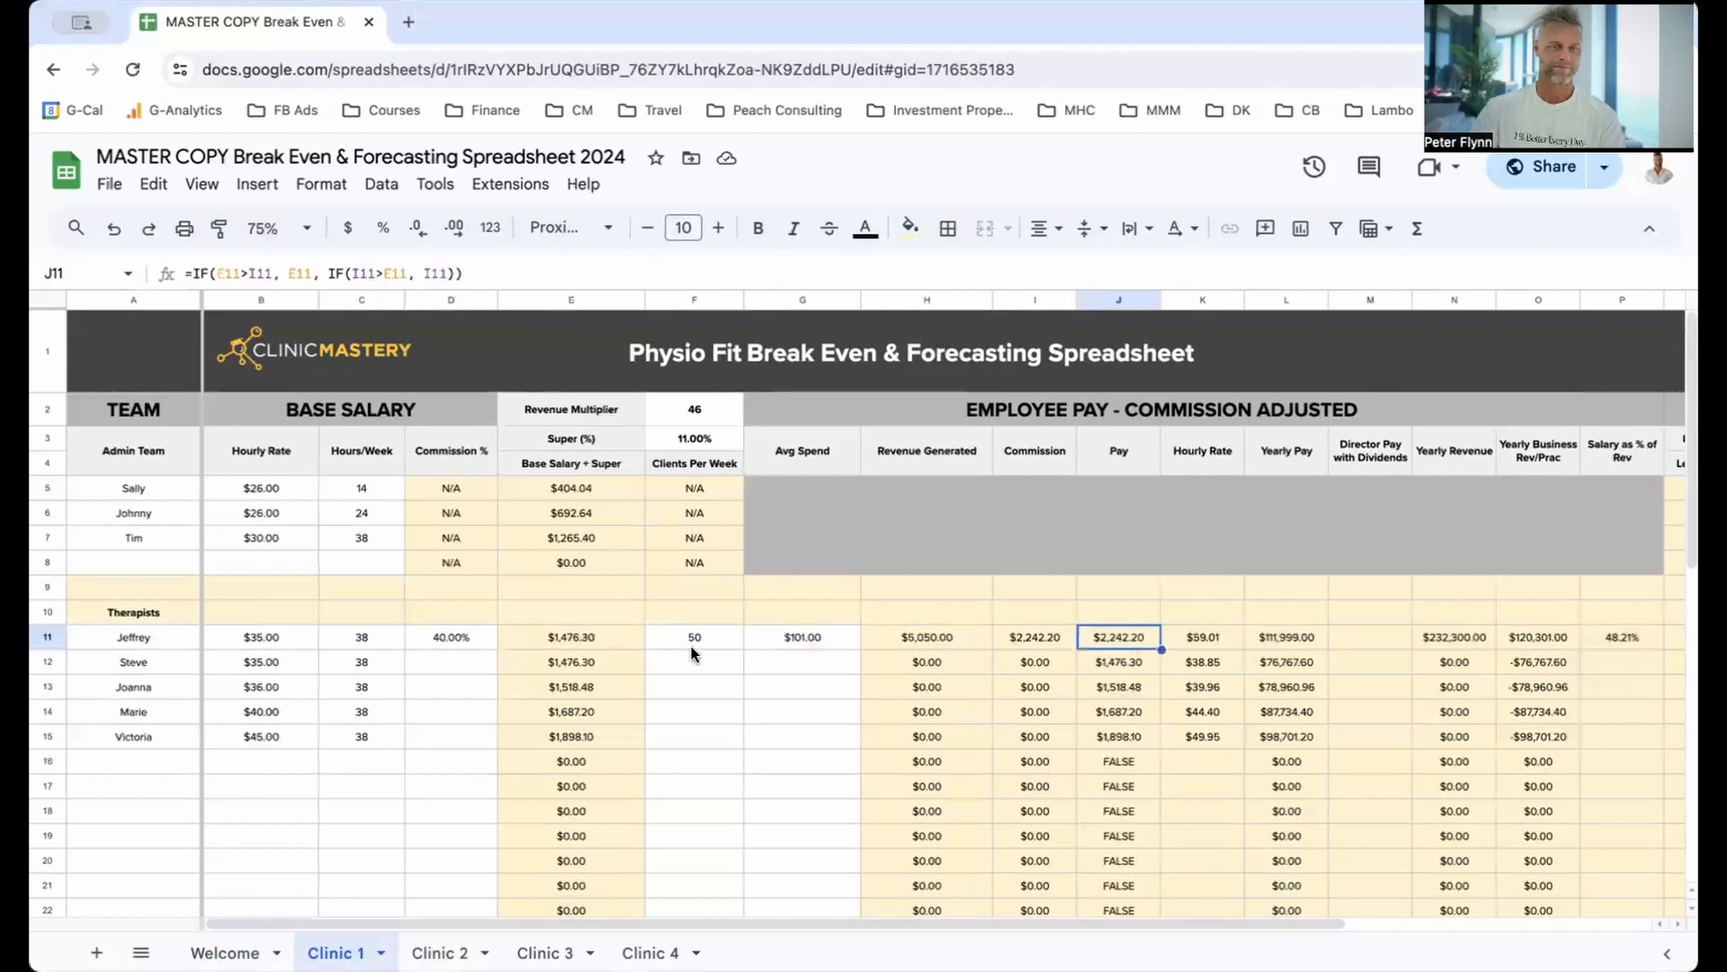
{"action": "left_click", "coordinate": [469, 635]}
{"action": "left_click", "coordinate": [930, 633]}
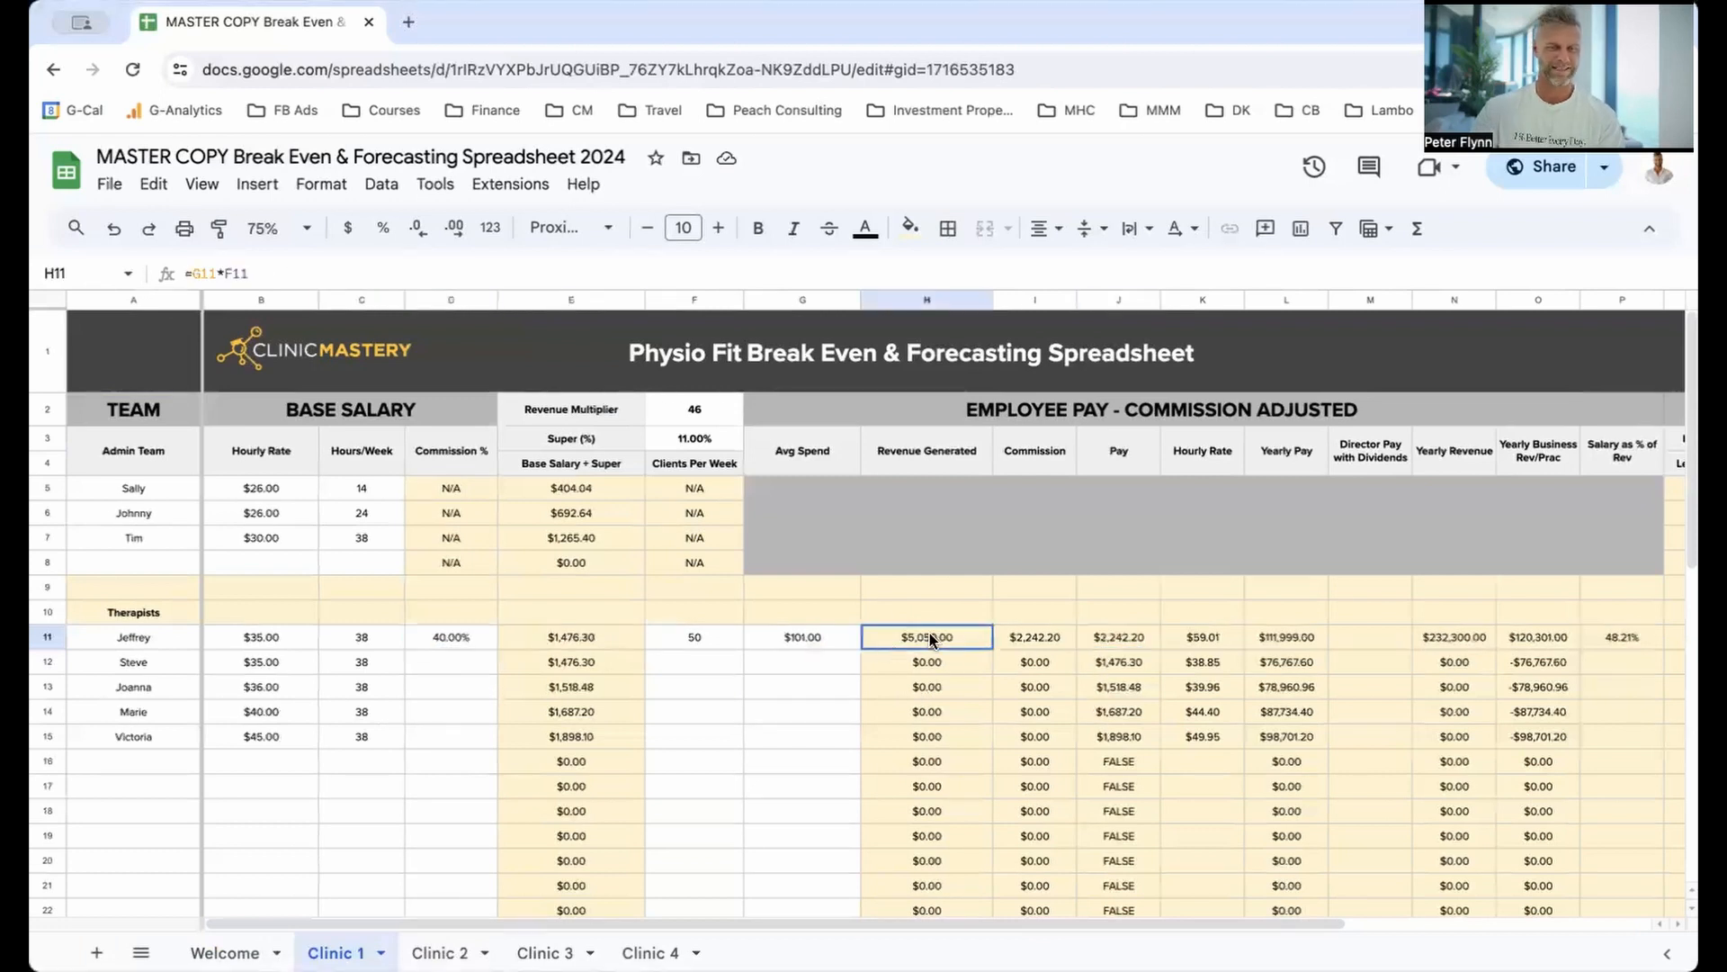
{"action": "left_click", "coordinate": [592, 635]}
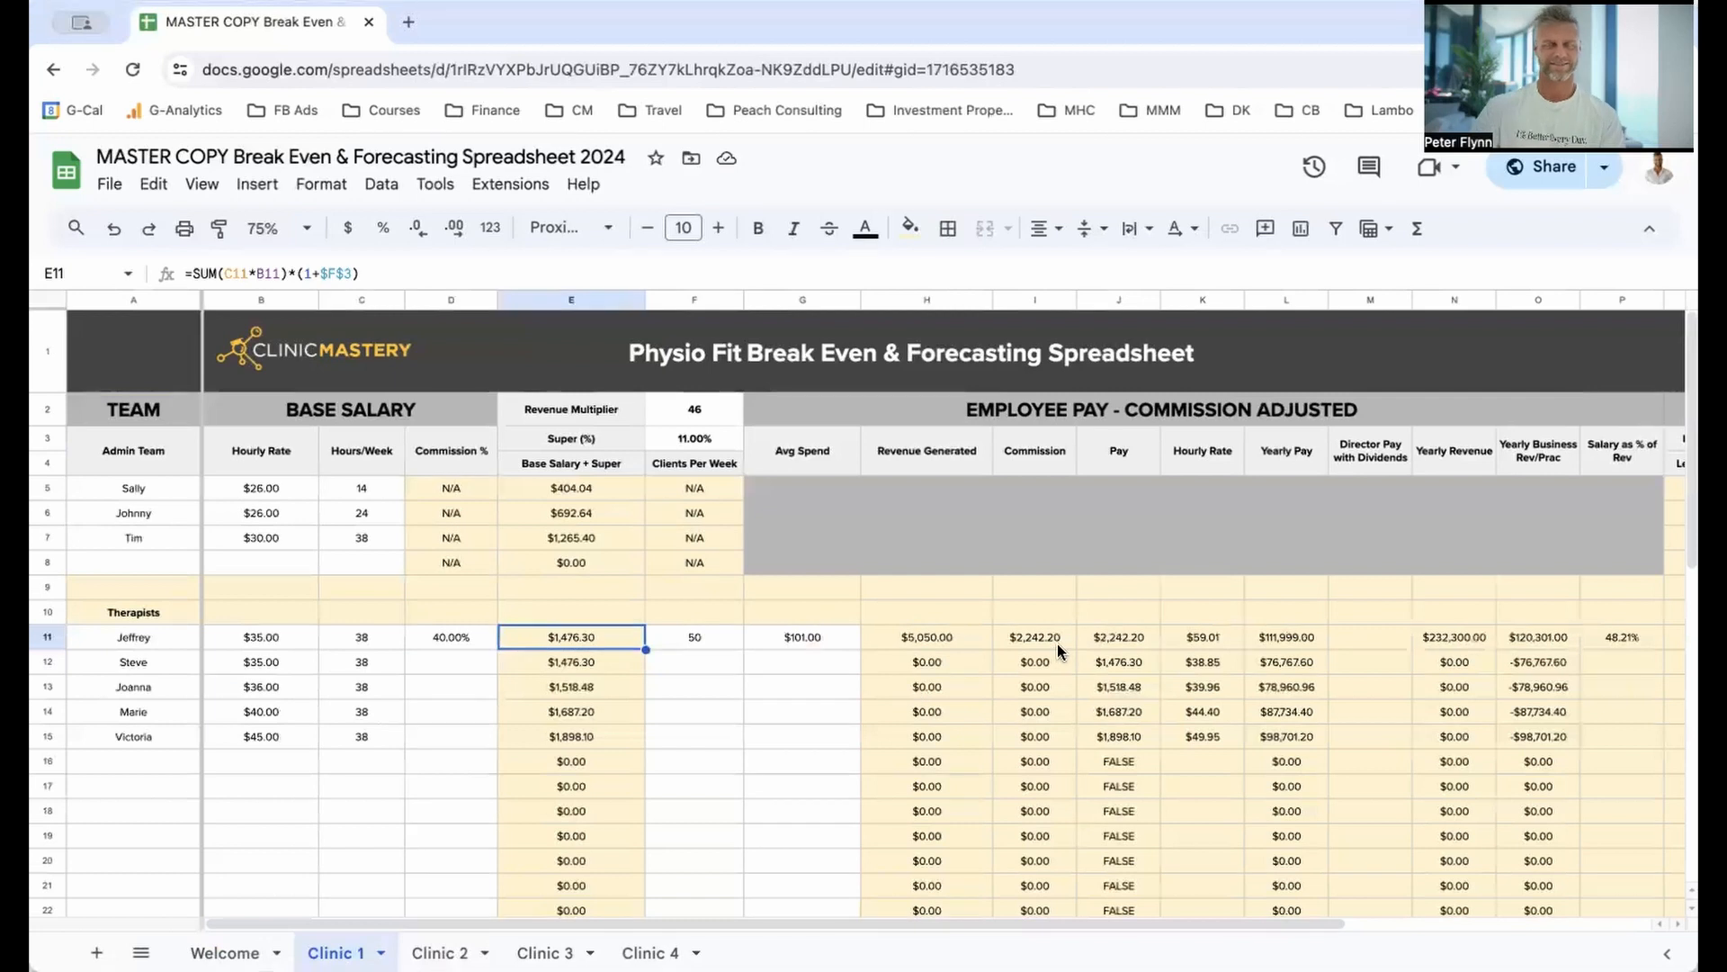
Step: Test the first therapist's commission and pay at 20 clients per week and restore the count to 50
{"action": "left_click", "coordinate": [703, 639]}
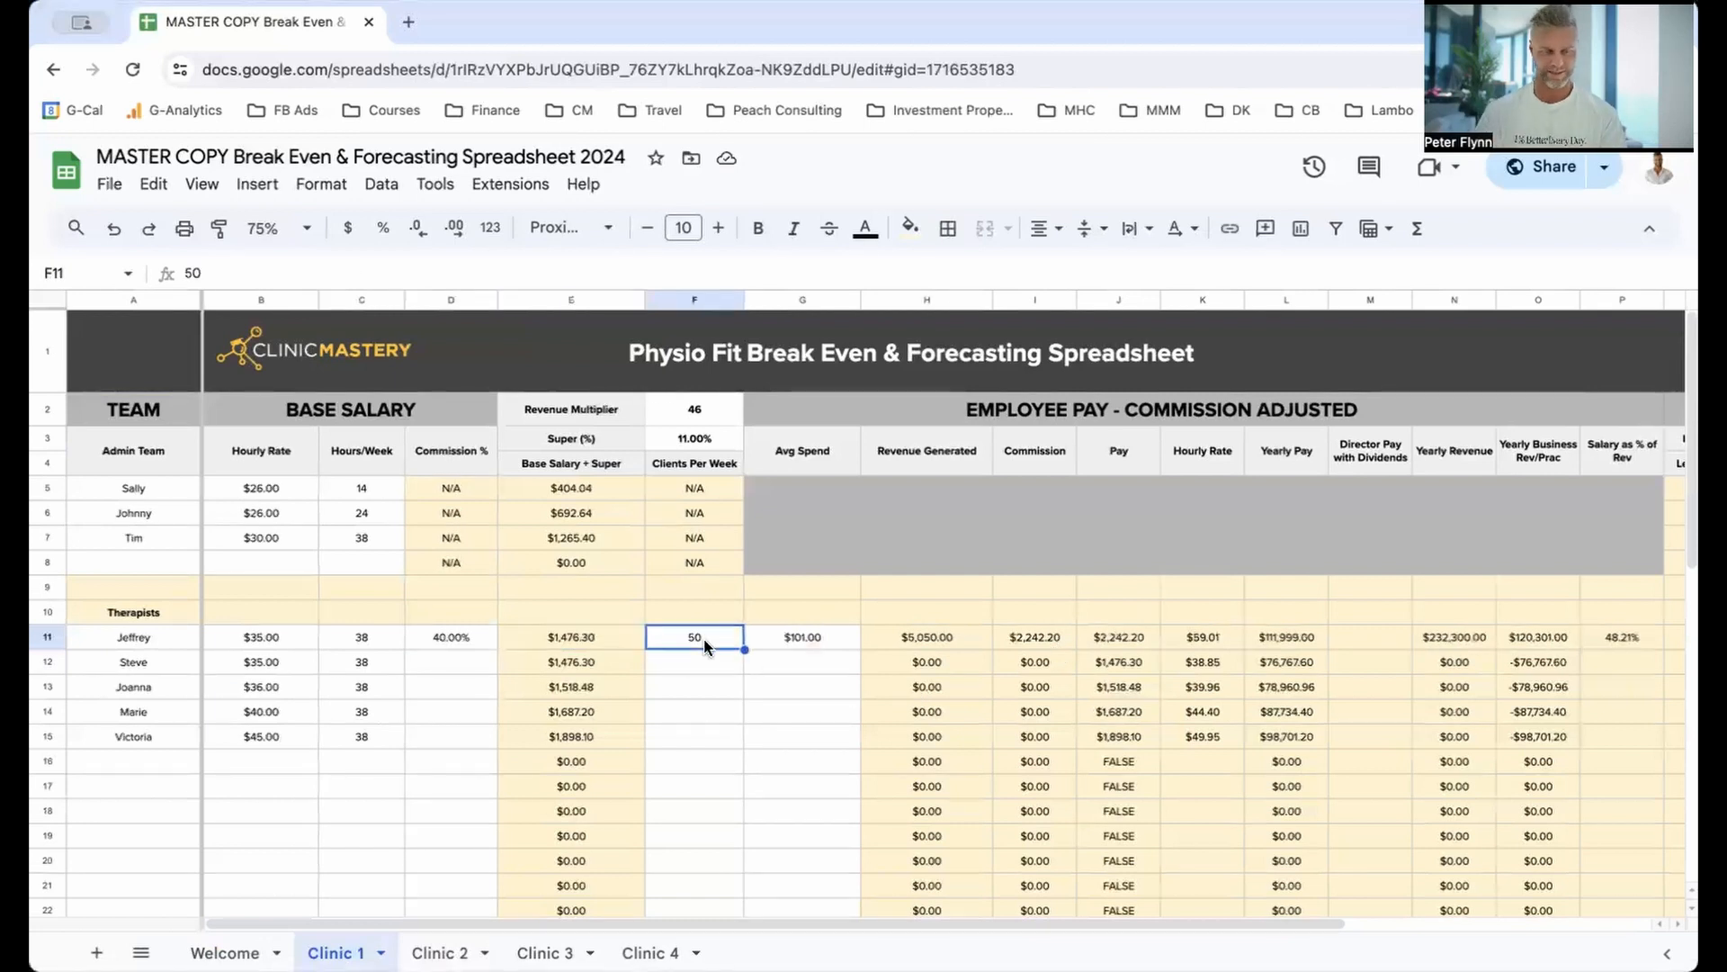
{"action": "type", "text": "20"}
{"action": "key", "text": "Return"}
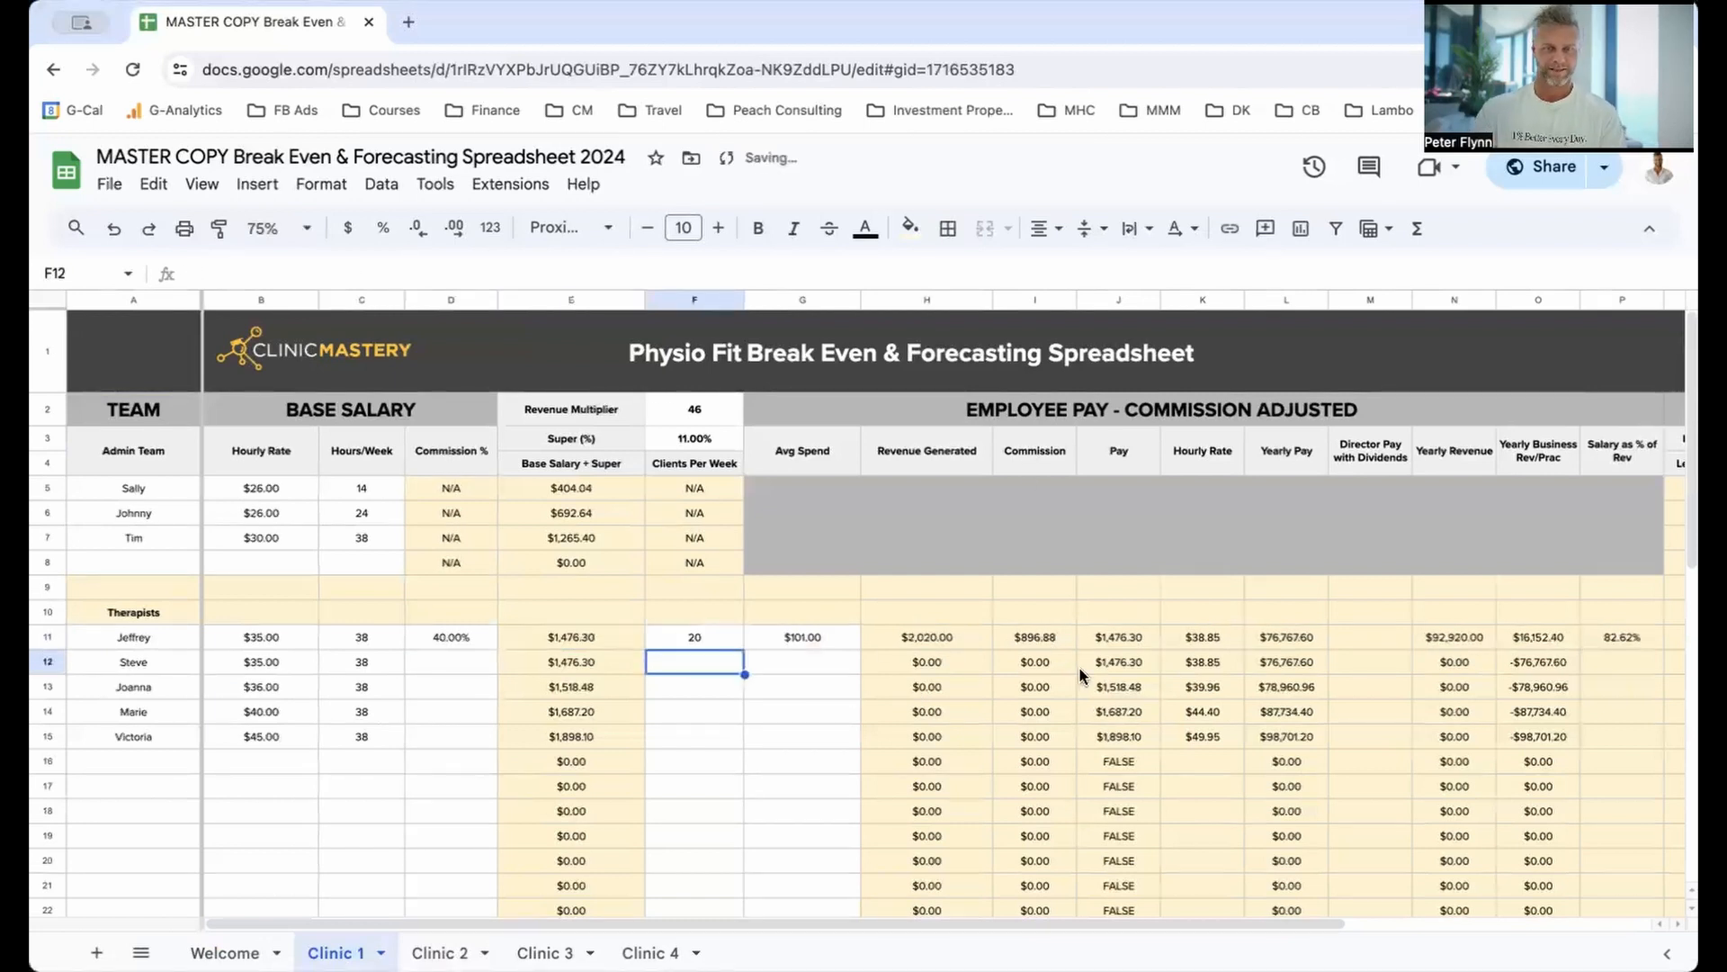
{"action": "left_click", "coordinate": [1057, 640]}
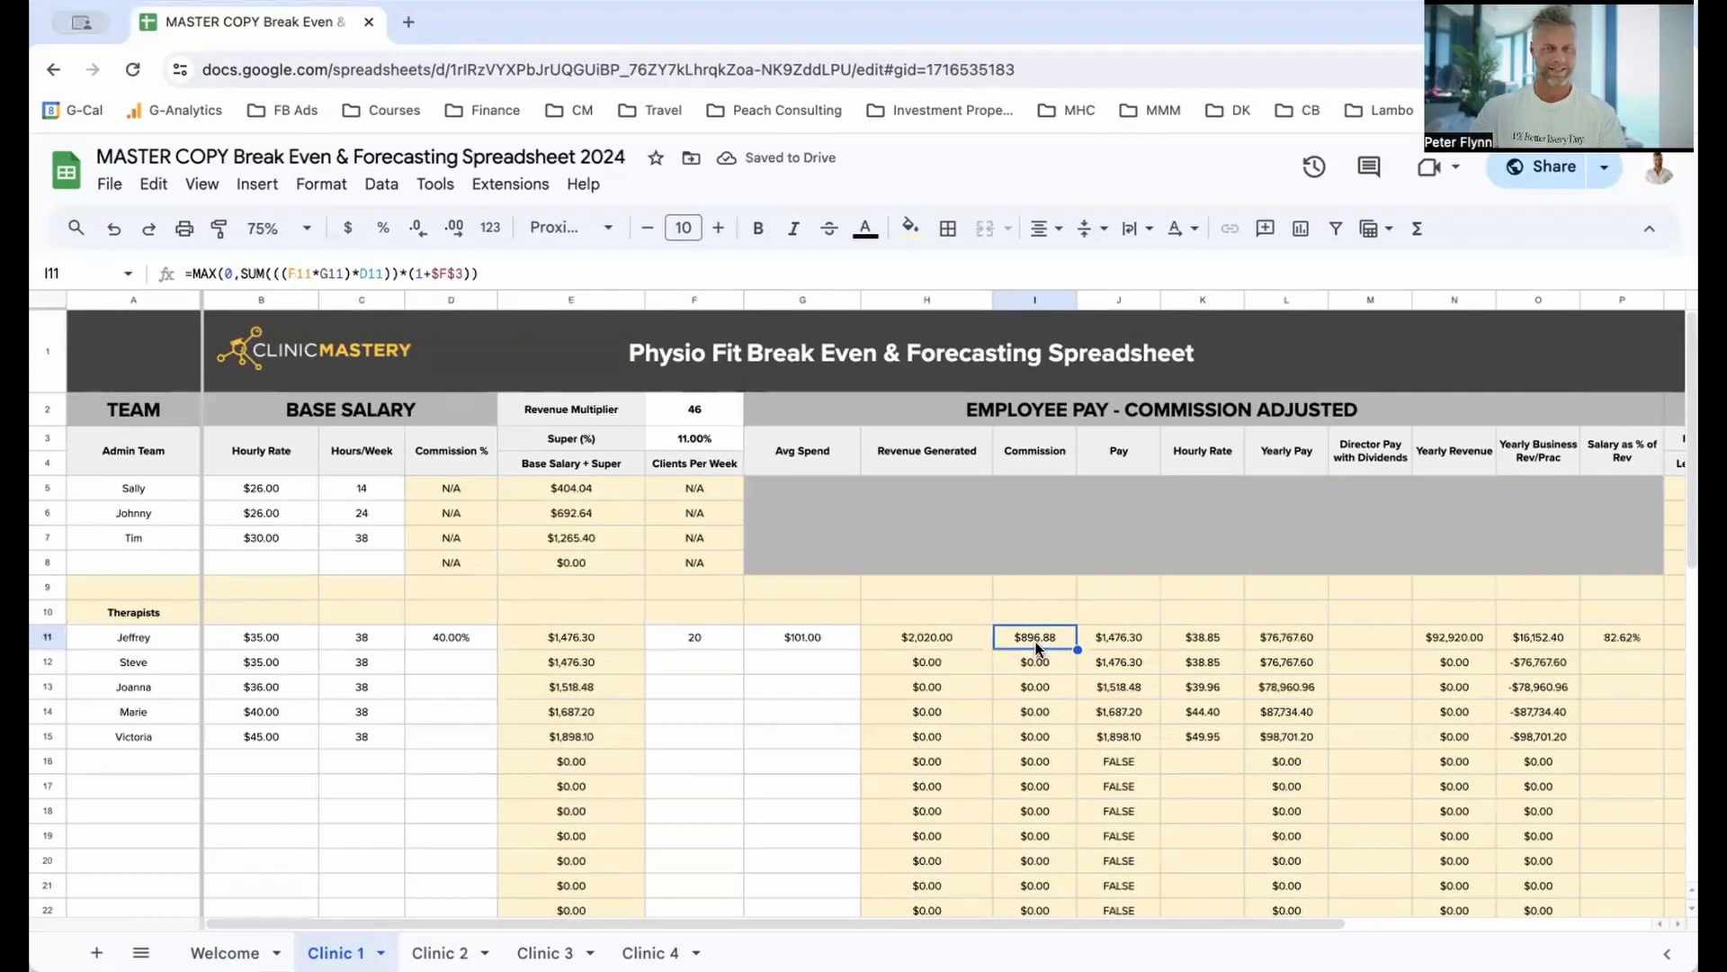
{"action": "left_click", "coordinate": [1123, 639]}
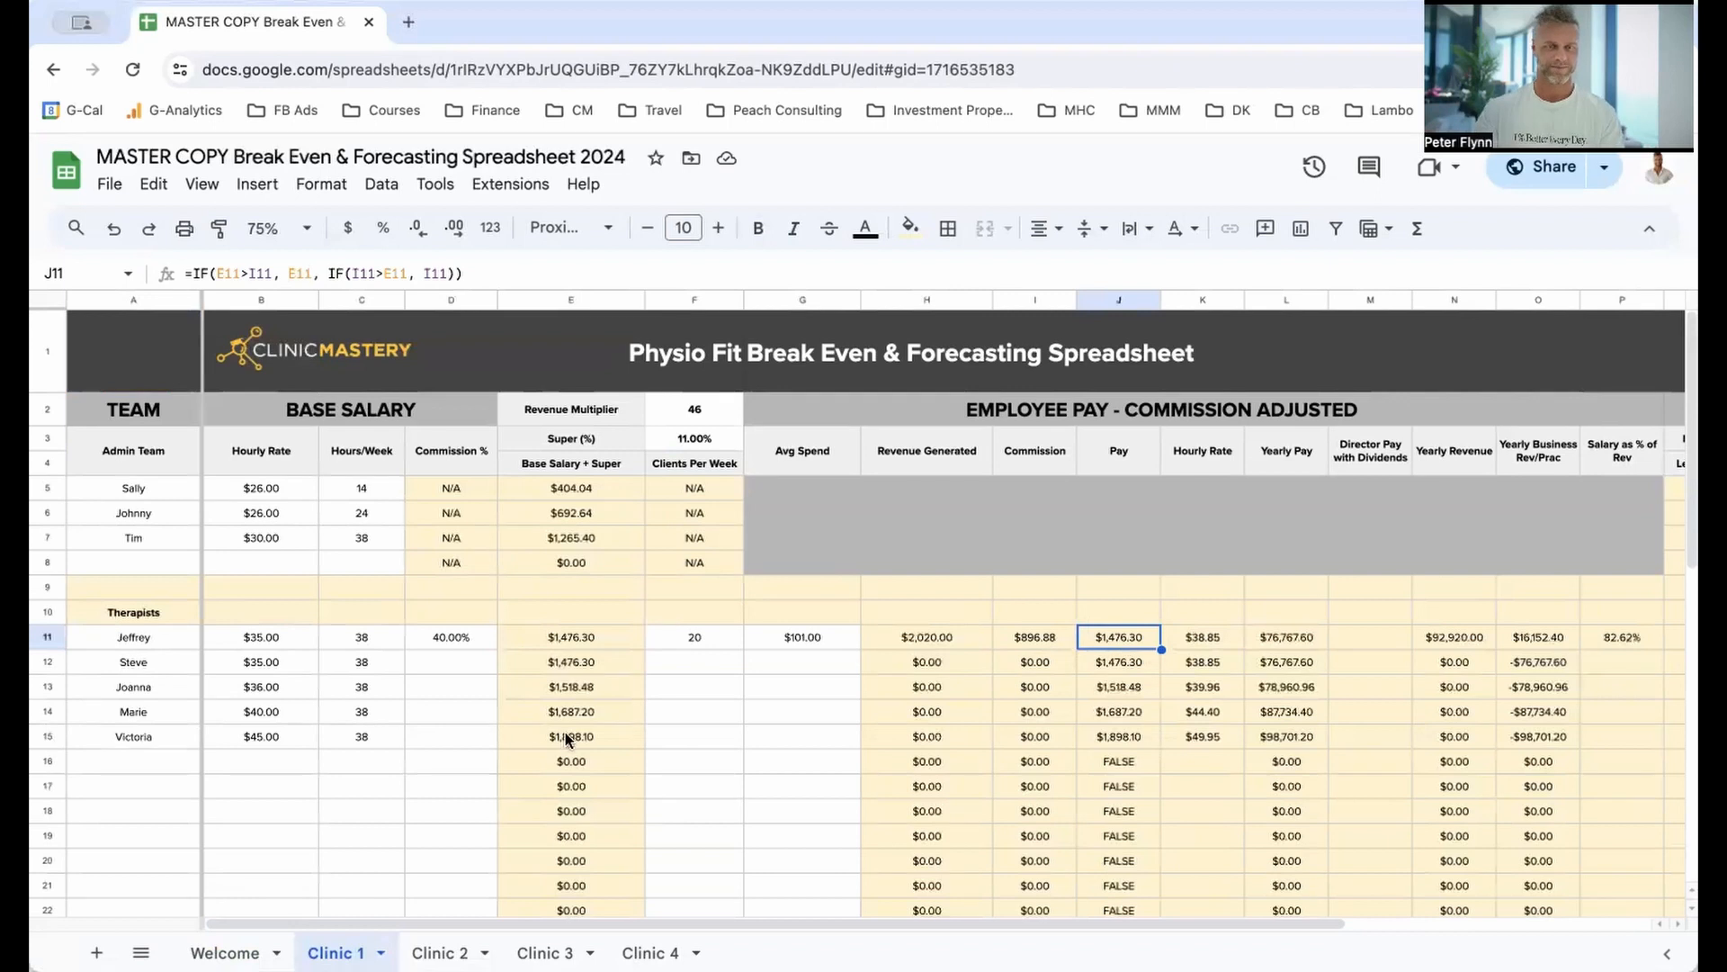
{"action": "left_click", "coordinate": [695, 637]}
{"action": "type", "text": "50"}
{"action": "left_click", "coordinate": [724, 712]}
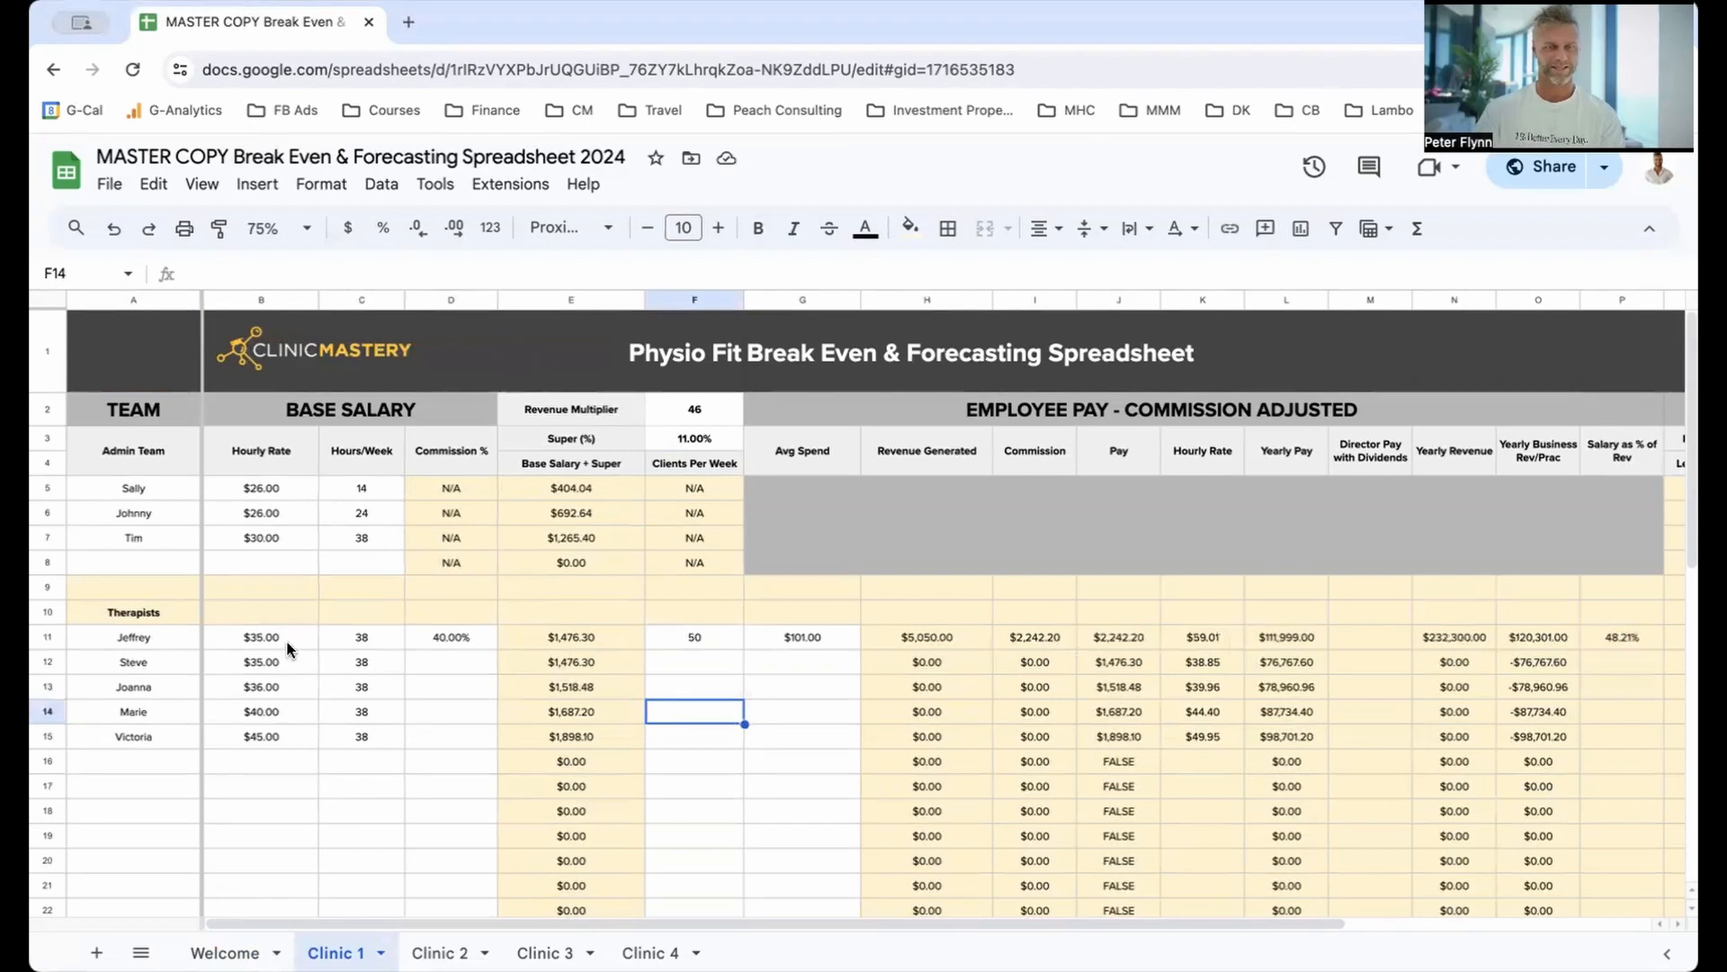
Step: Try clearing the five therapists' hourly rates and weekly hours, and undo the deletion
{"action": "left_click_drag", "start_coordinate": [288, 648], "coordinate": [369, 728]}
{"action": "key", "text": "Delete"}
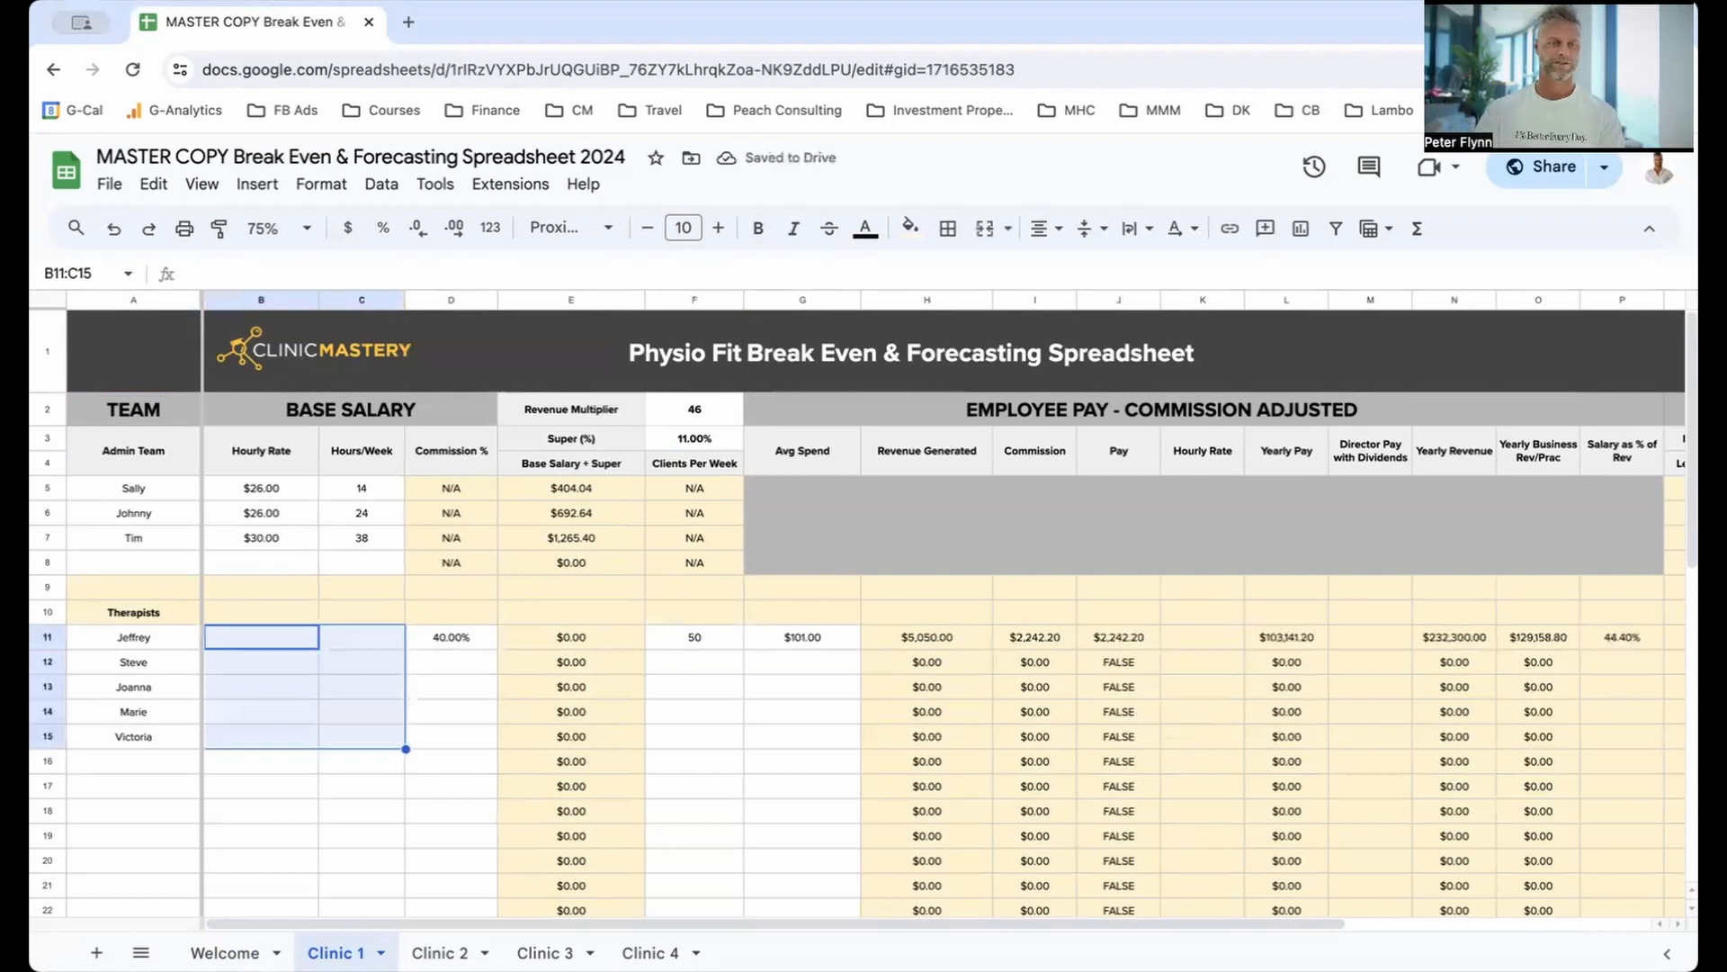
{"action": "key", "text": "ctrl+z"}
Step: Try clearing only the five therapists' hourly rates and undo the deletion
{"action": "left_click", "coordinate": [299, 638]}
{"action": "left_click_drag", "start_coordinate": [300, 639], "coordinate": [276, 742]}
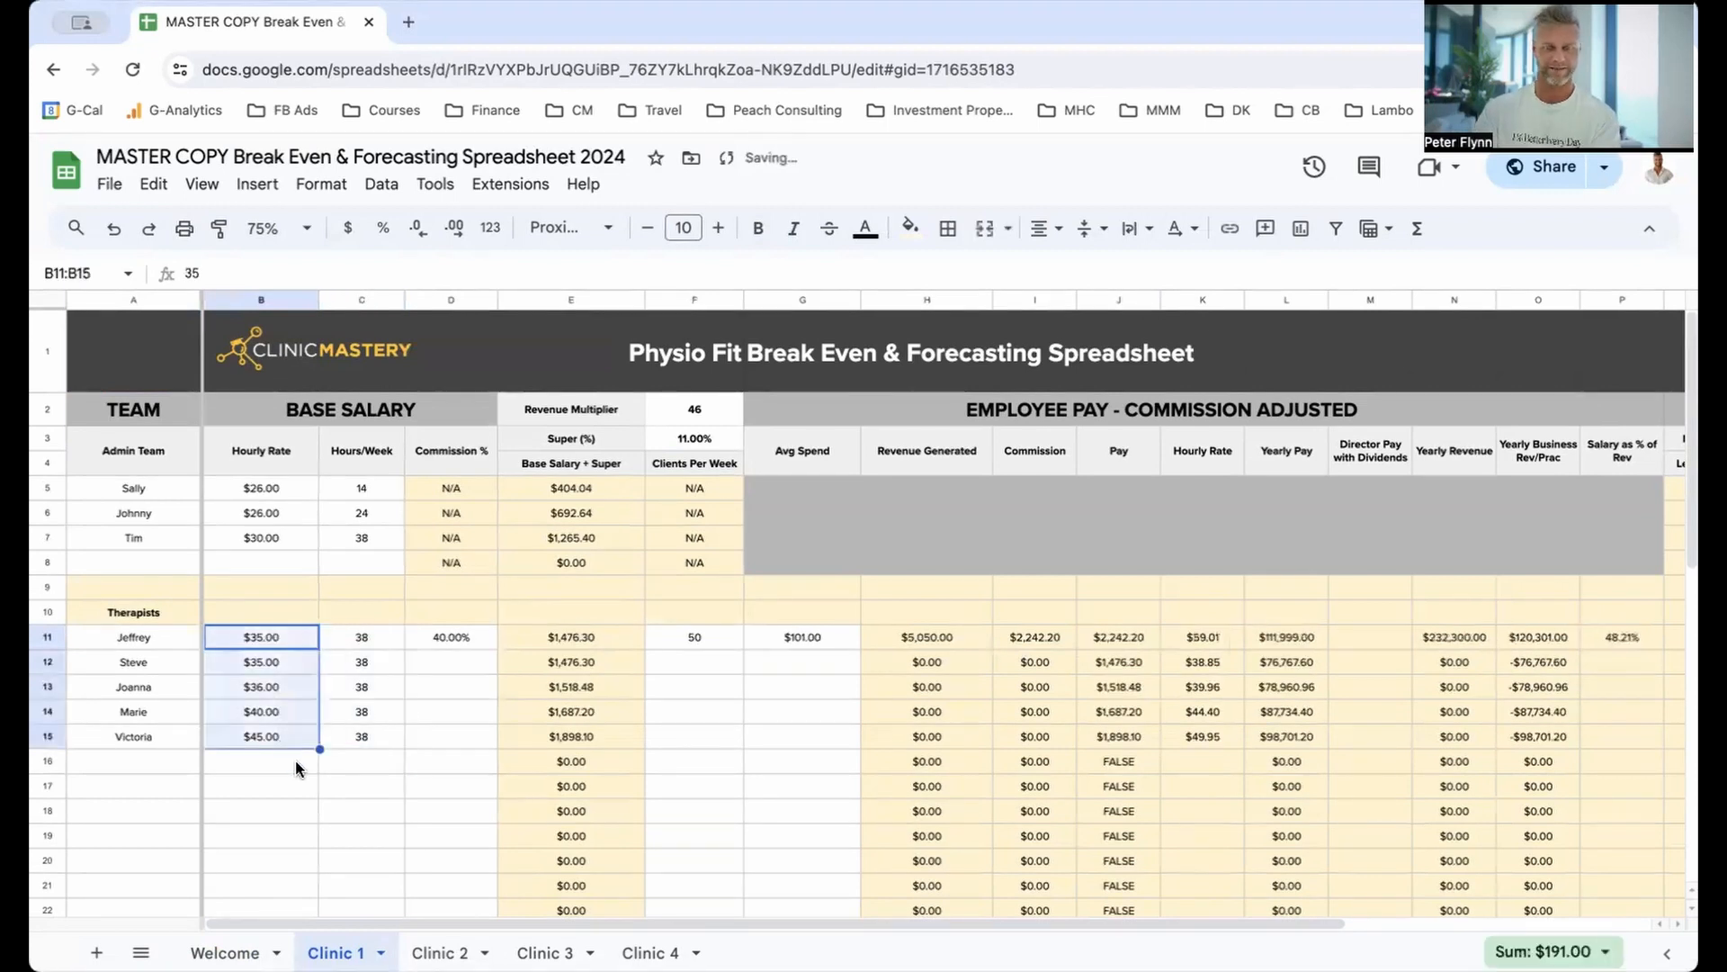
{"action": "key", "text": "Delete"}
{"action": "left_click_drag", "start_coordinate": [439, 647], "coordinate": [439, 747]}
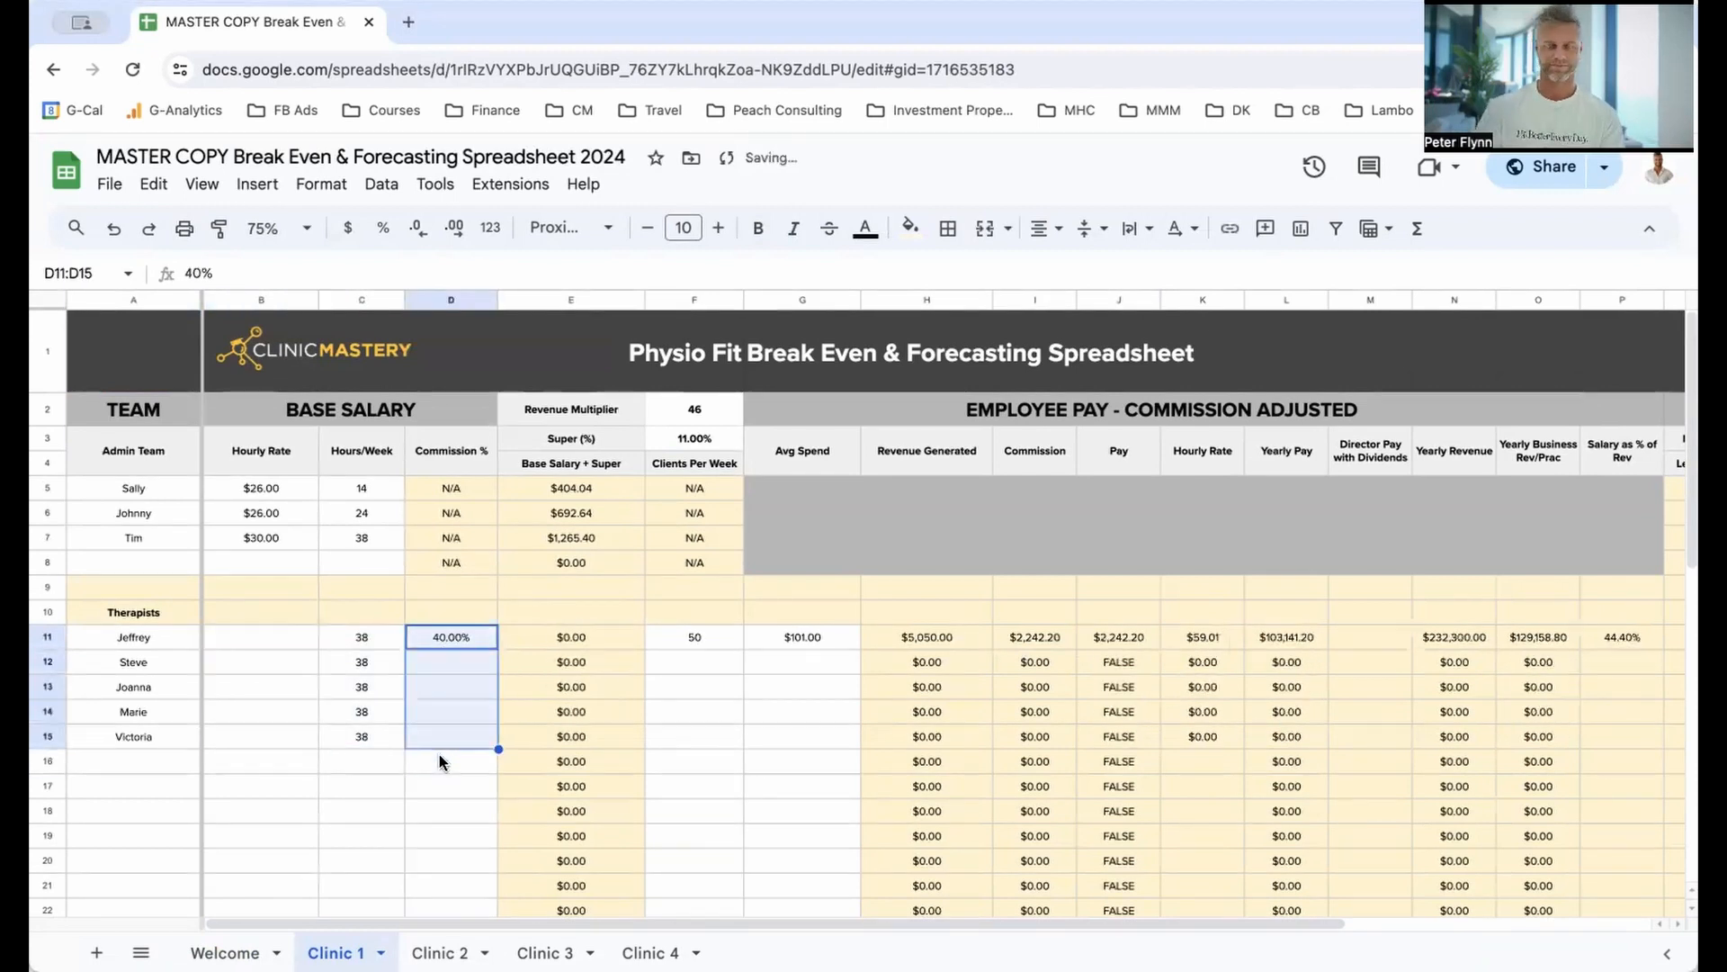
{"action": "key", "text": "ctrl+z"}
{"action": "left_click", "coordinate": [785, 737]}
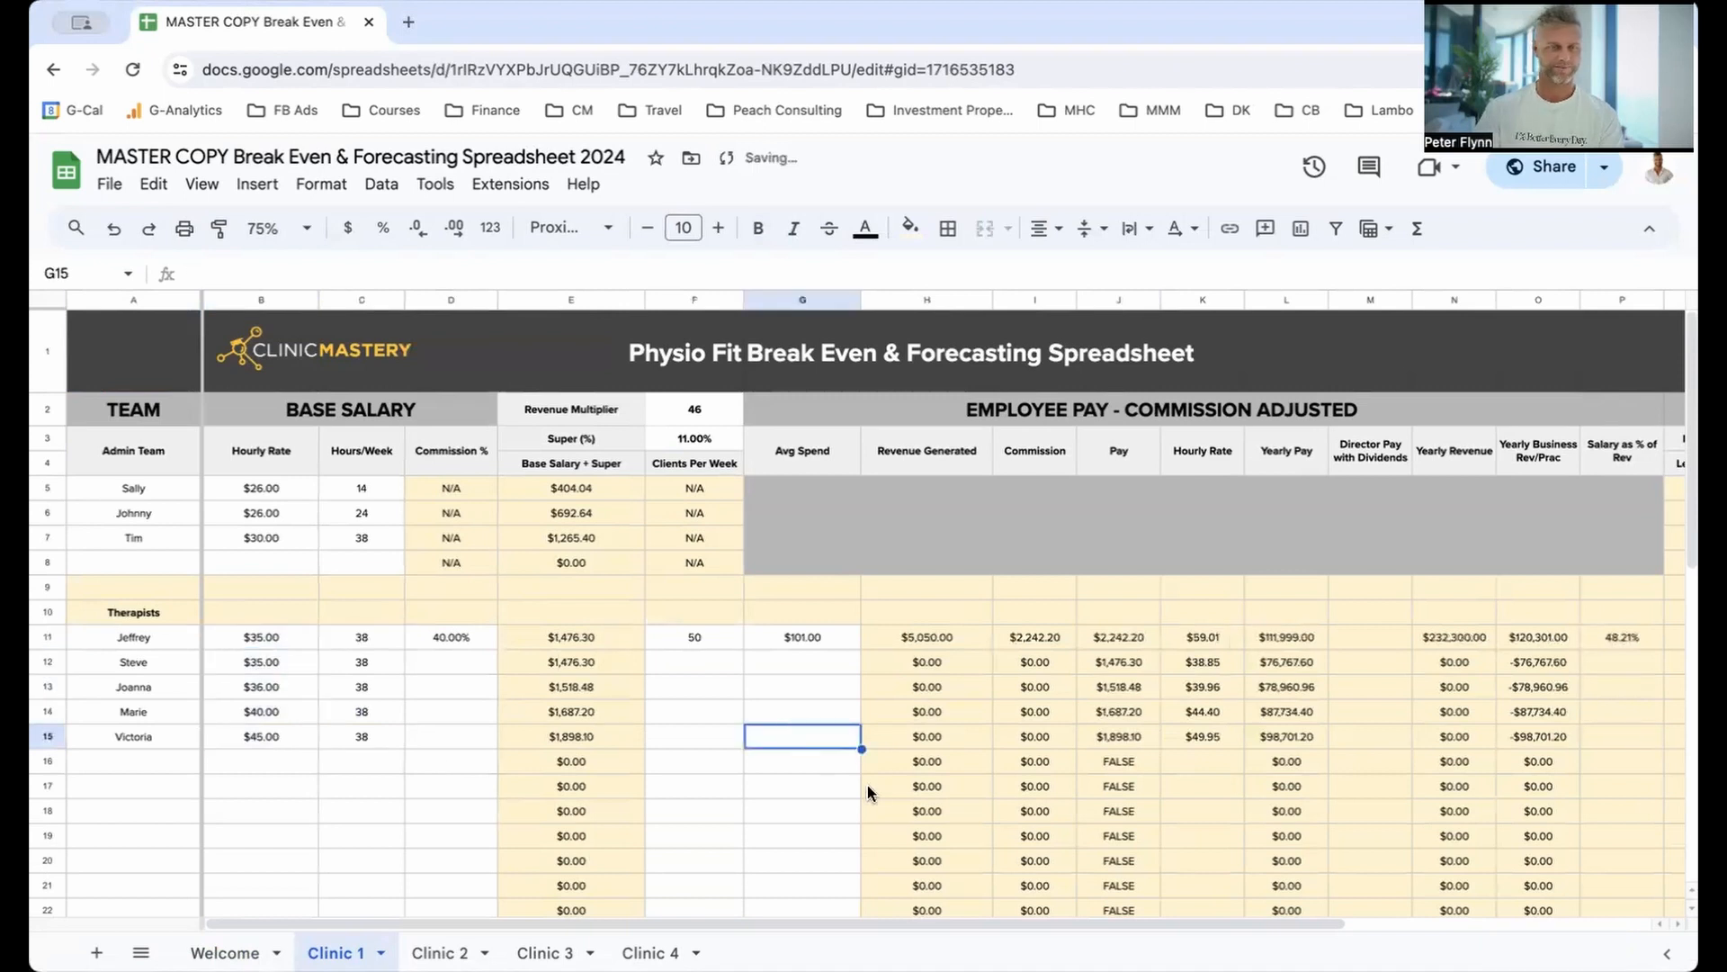
Step: Enter commission percentages of 40, 41, 41 and 42.5 for the second to fifth therapists
{"action": "left_click", "coordinate": [458, 636]}
{"action": "left_click", "coordinate": [467, 653]}
{"action": "type", "text": "4"}
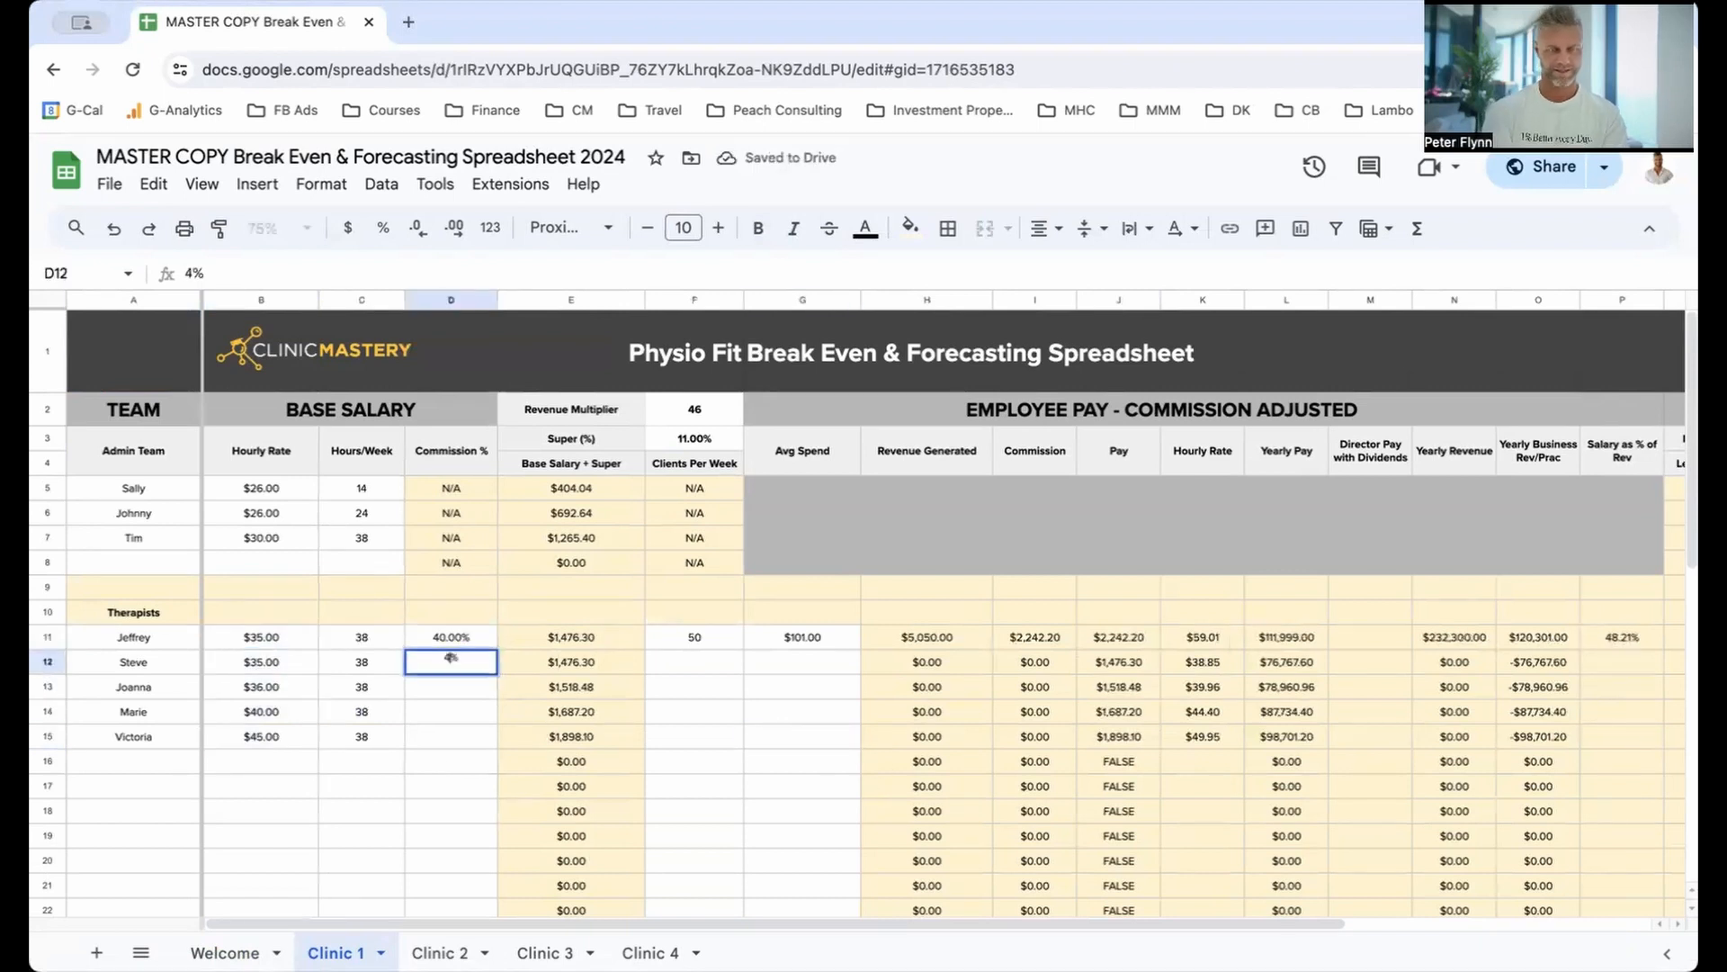
{"action": "type", "text": "0"}
{"action": "key", "text": "Return"}
{"action": "type", "text": "41"}
{"action": "key", "text": "Return"}
{"action": "type", "text": "41"}
{"action": "key", "text": "Return"}
{"action": "type", "text": "42.5"}
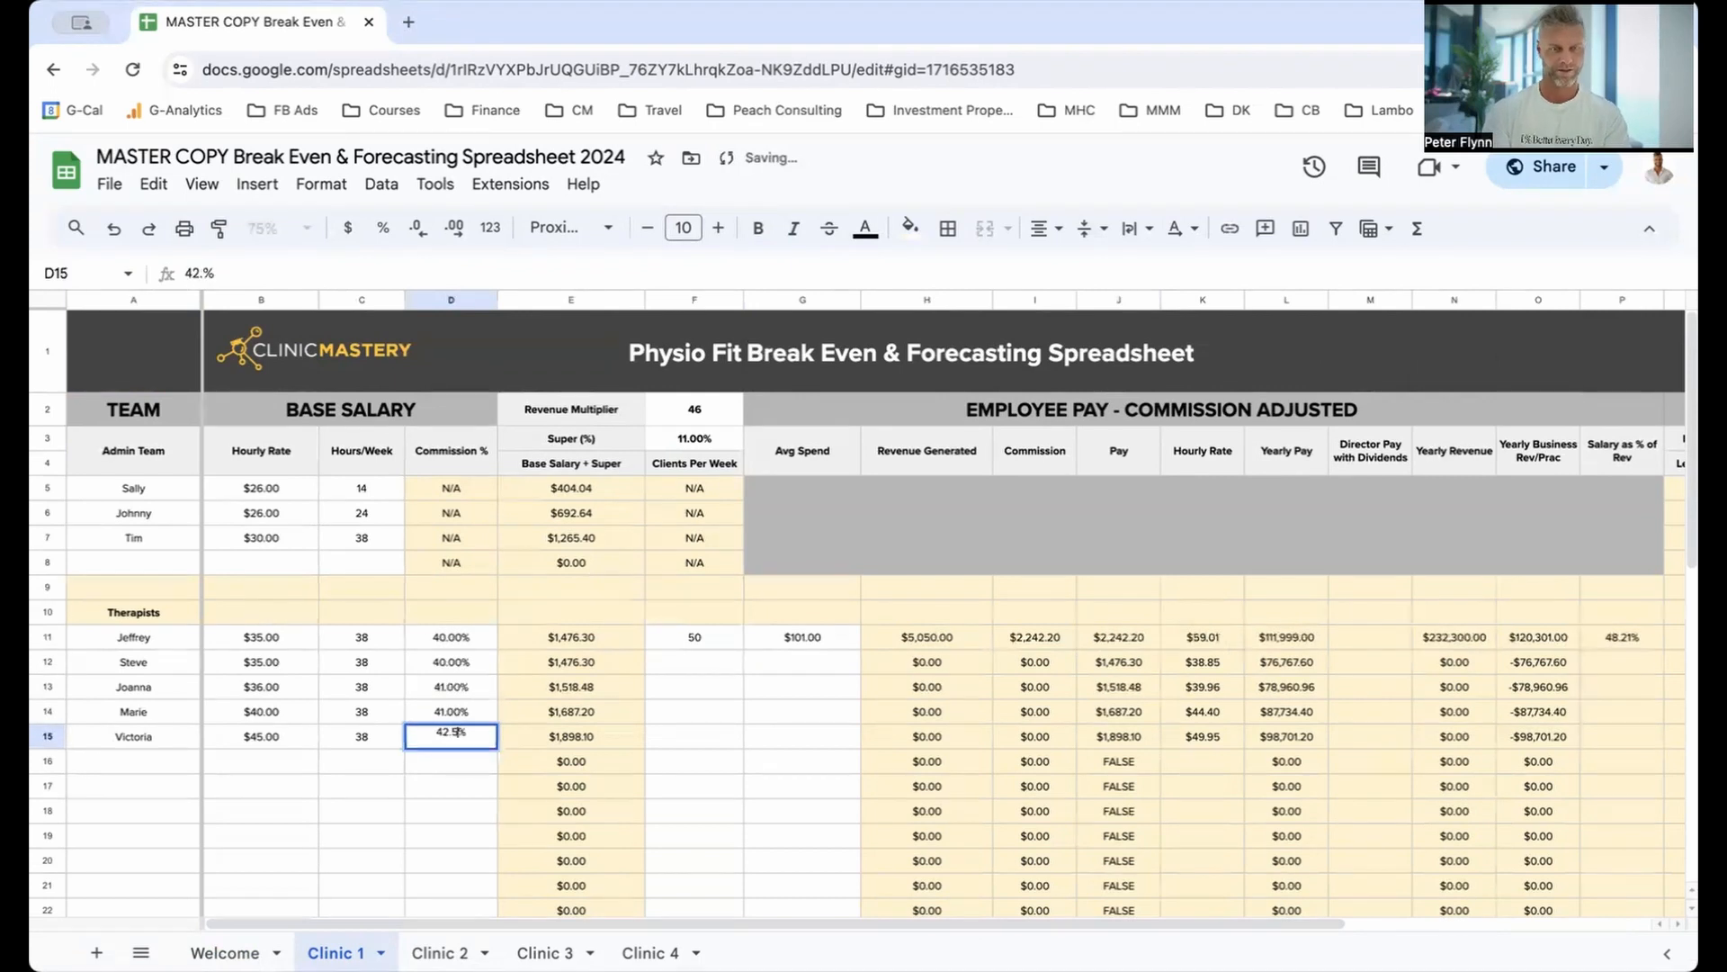
{"action": "key", "text": "Return"}
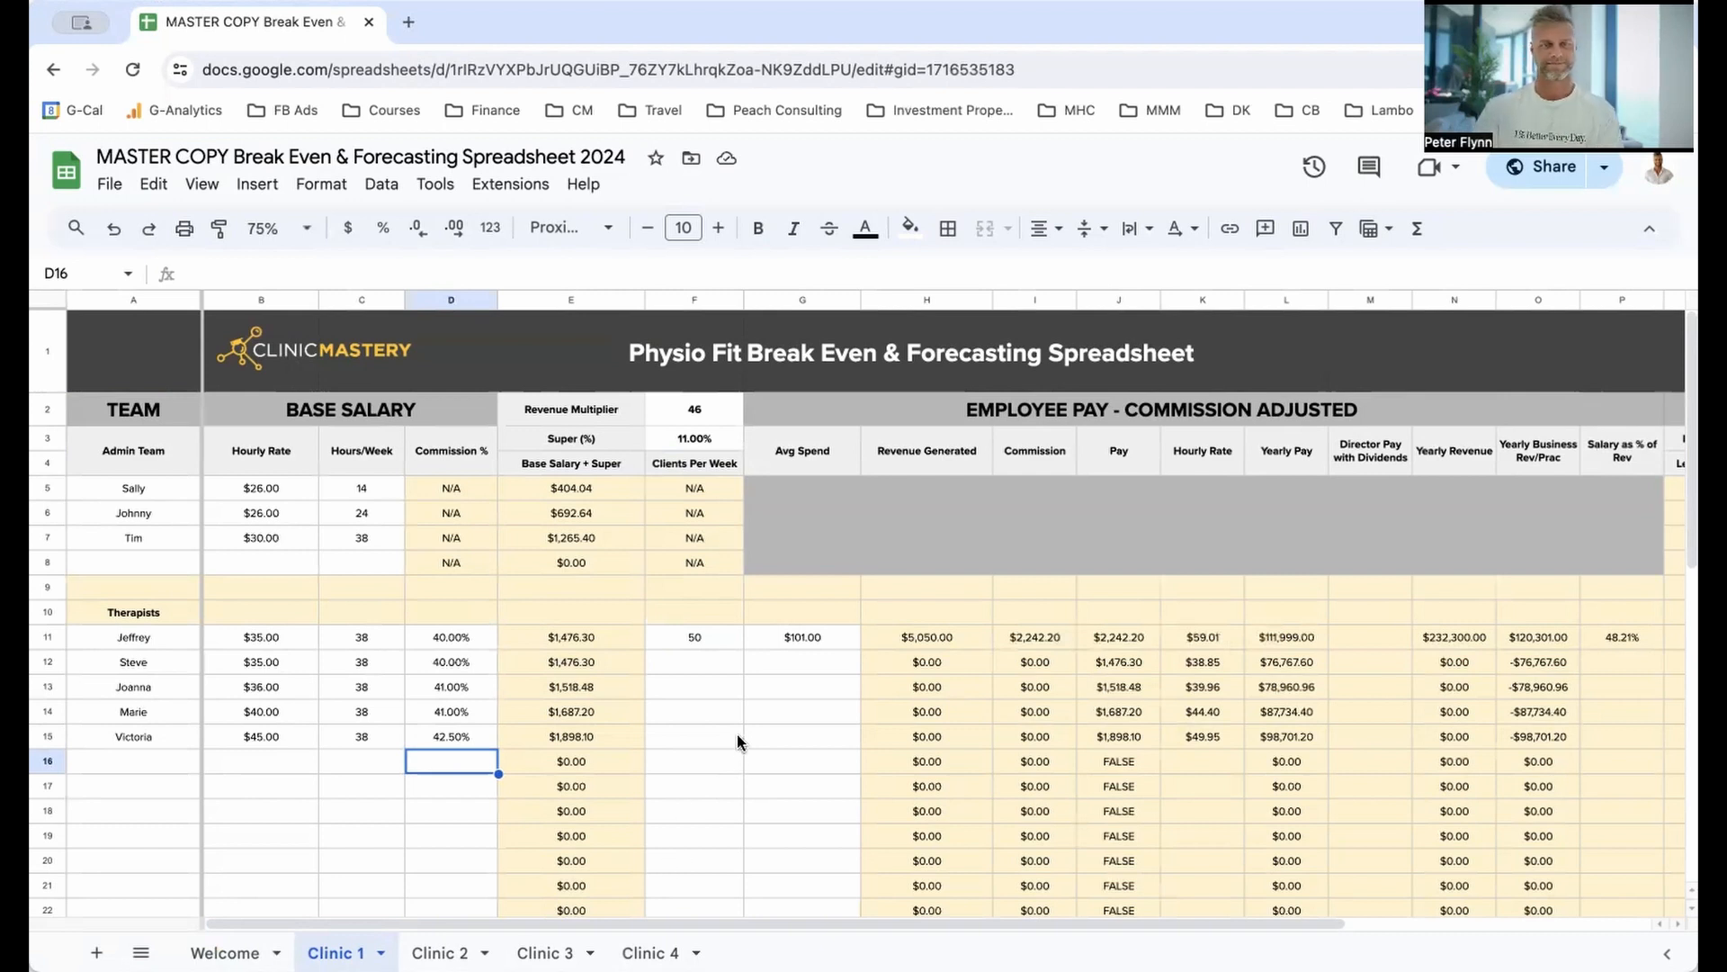
Step: Enter 40, 46, 43 and 52 clients per week for the second to fifth therapists
{"action": "left_click", "coordinate": [709, 667]}
{"action": "type", "text": "40"}
{"action": "key", "text": "Return"}
{"action": "type", "text": "46"}
{"action": "key", "text": "Return"}
{"action": "type", "text": "43"}
{"action": "key", "text": "Return"}
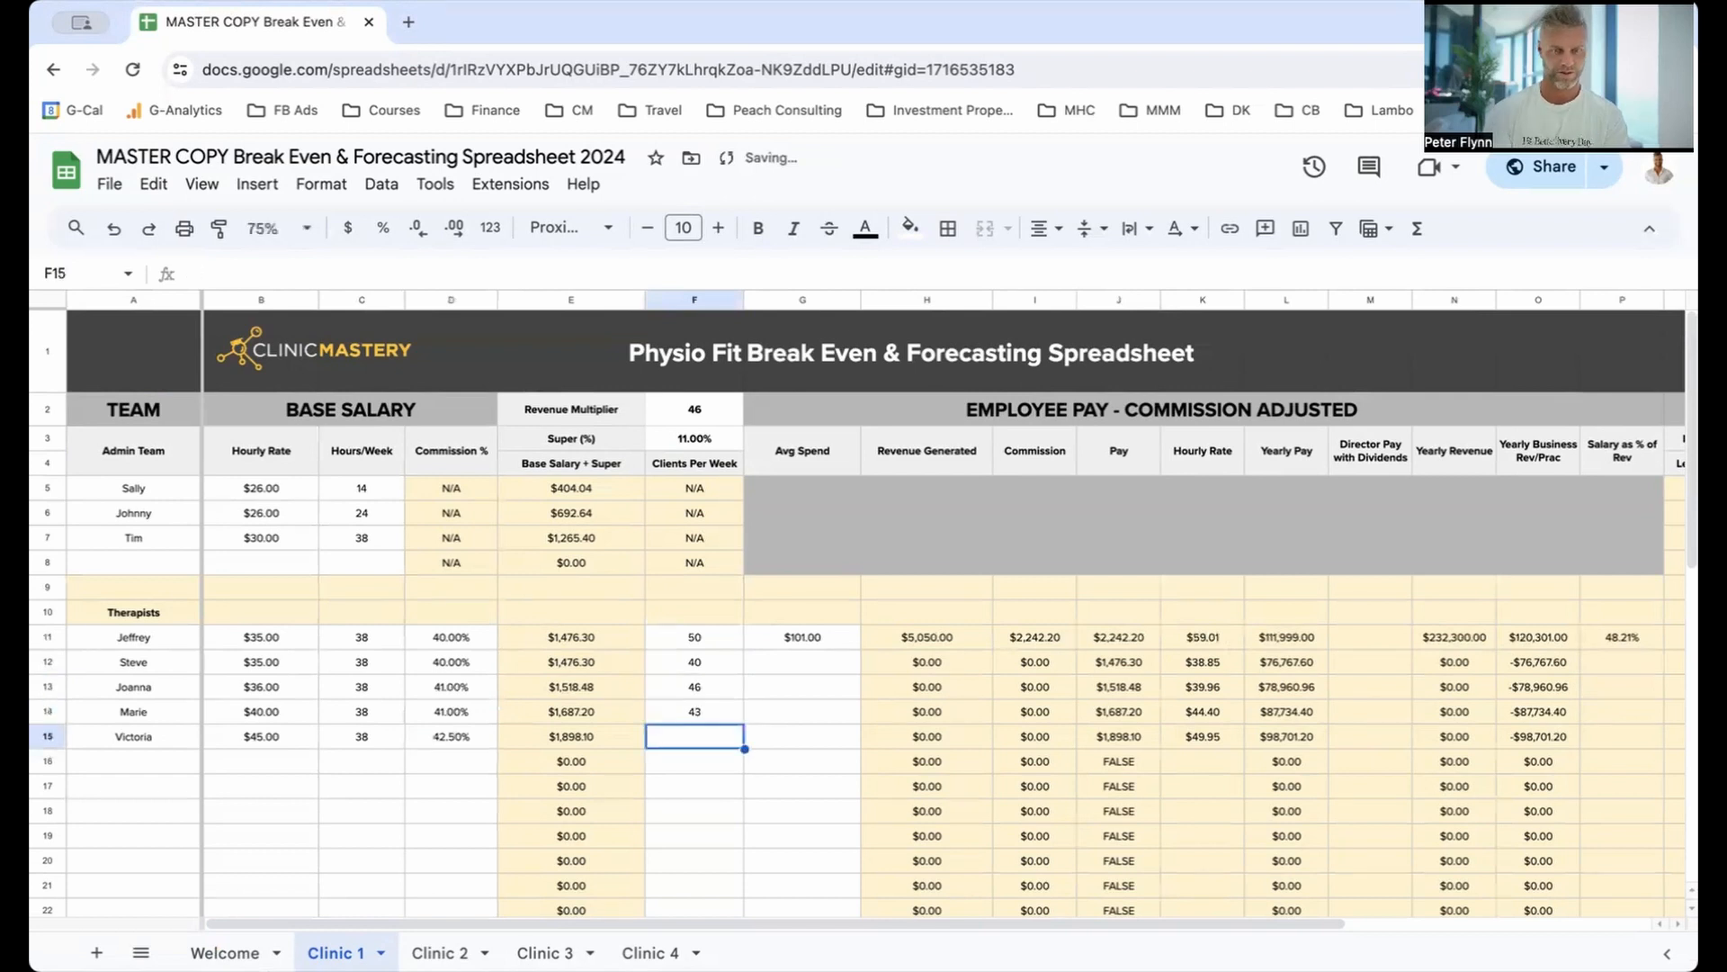
{"action": "type", "text": "52"}
{"action": "key", "text": "Return"}
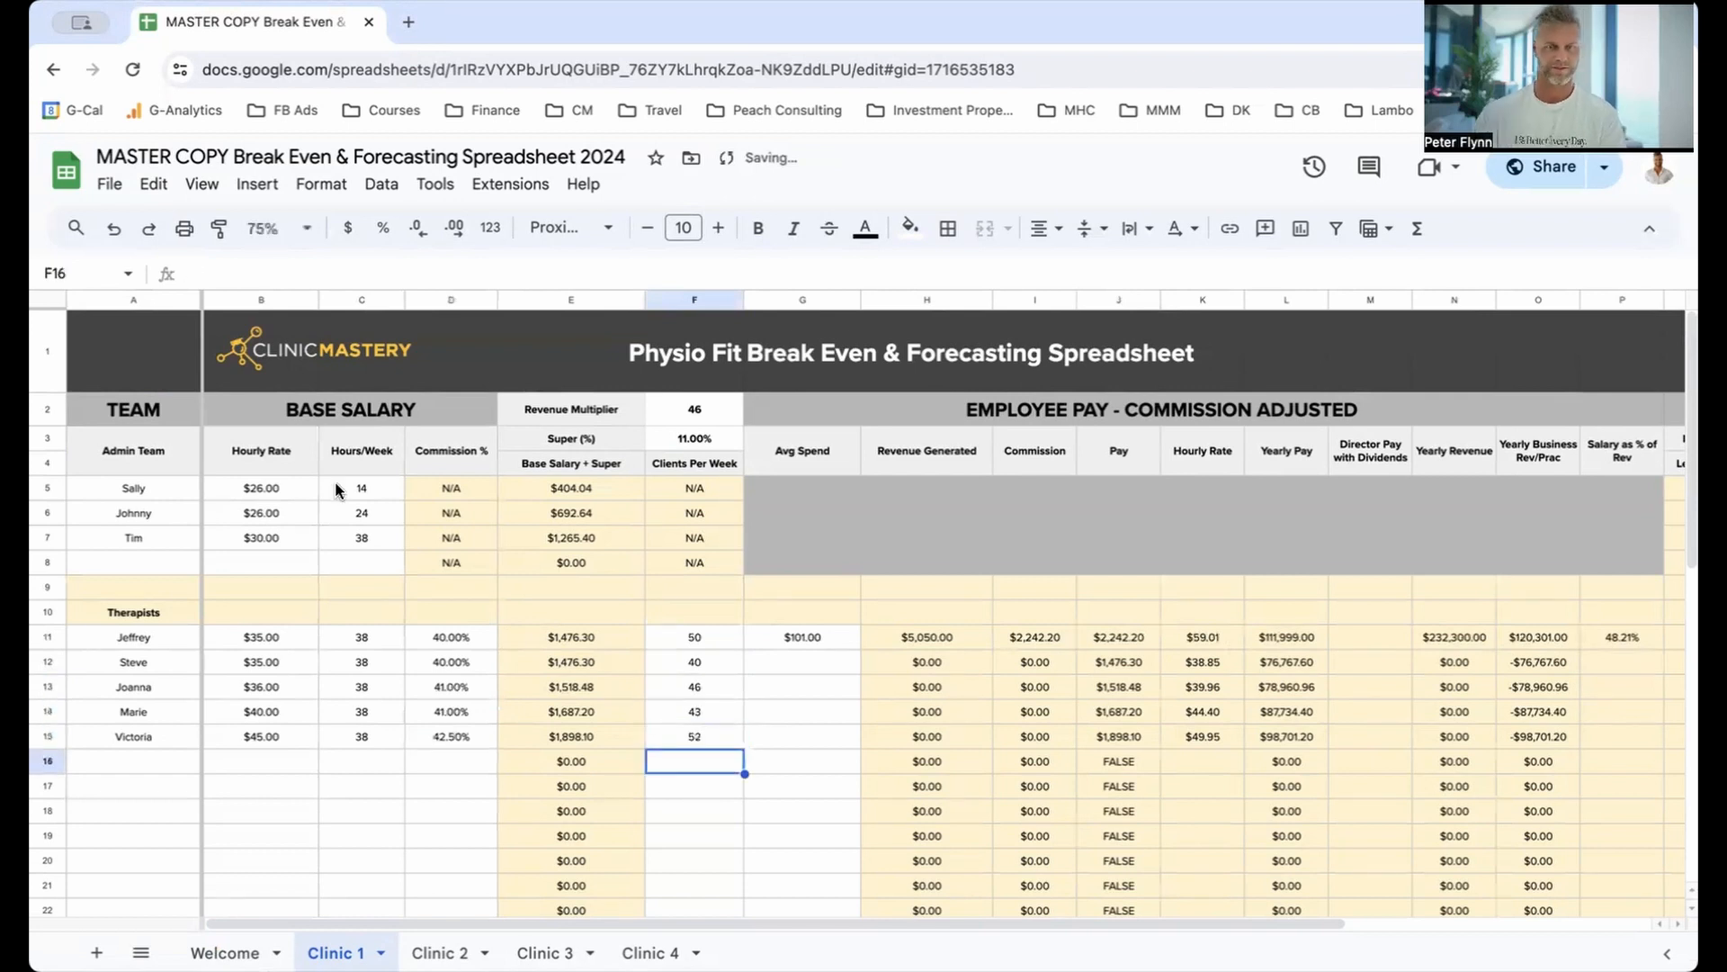
Step: Fill the first therapist's $101 average spend down to the next three therapists and set the fifth therapist's to $115
{"action": "left_click", "coordinate": [814, 638]}
{"action": "left_click_drag", "start_coordinate": [862, 649], "coordinate": [846, 715]}
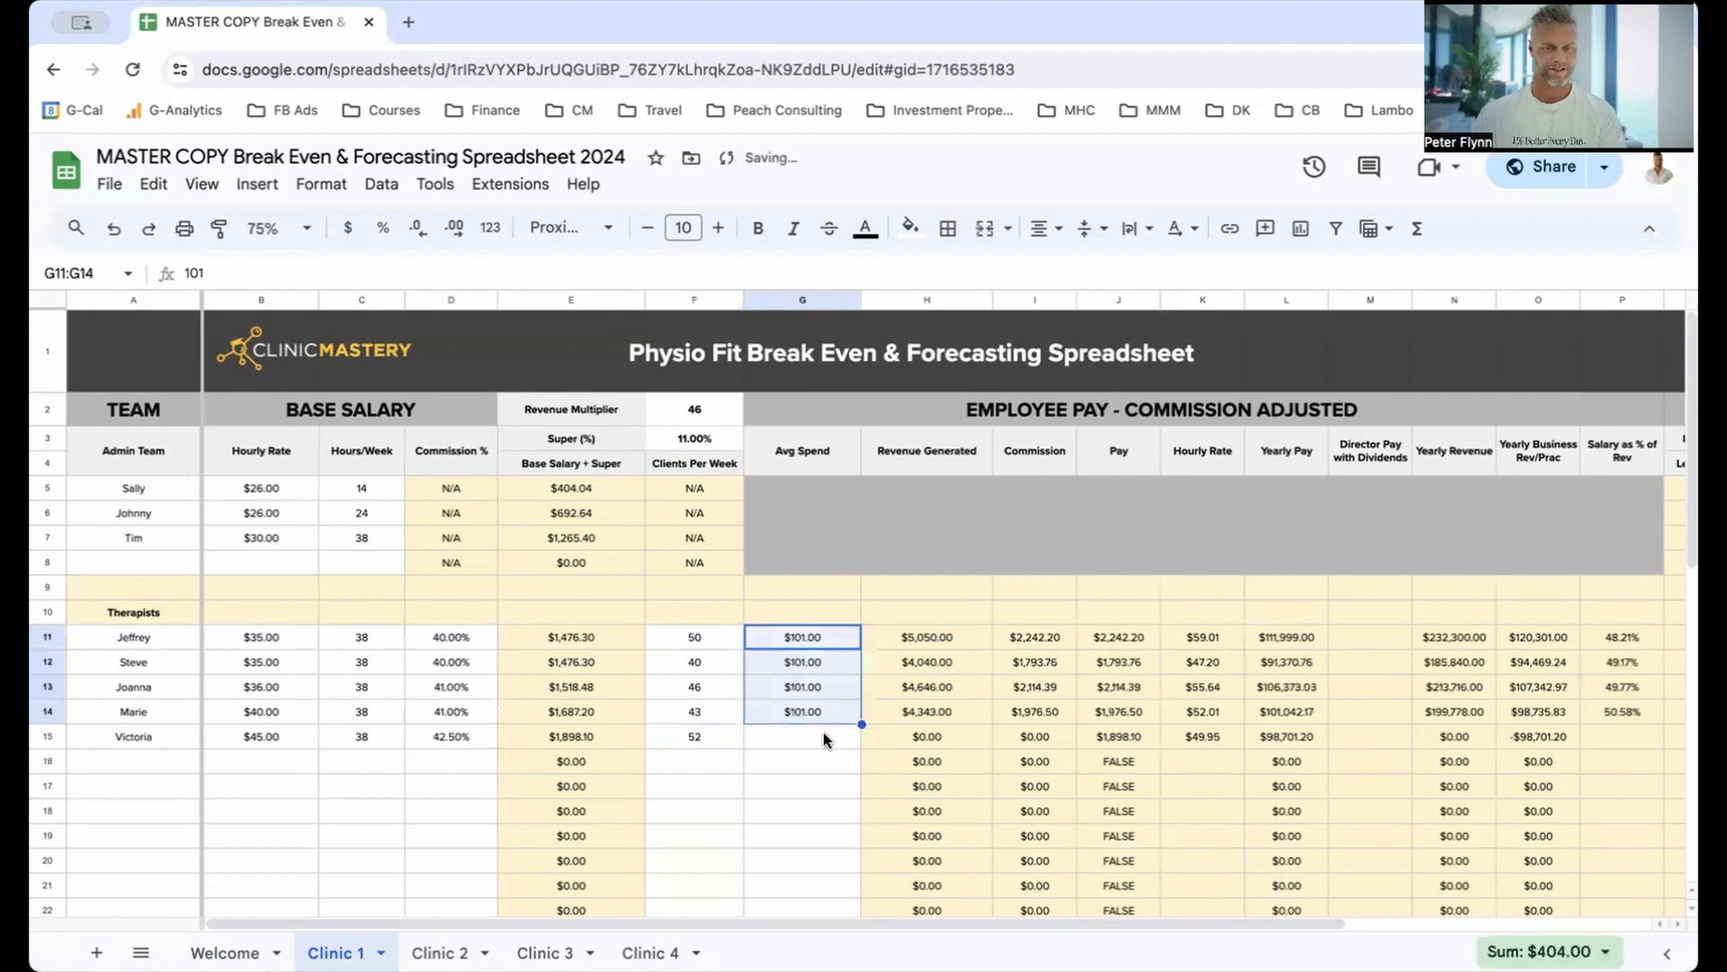
{"action": "left_click", "coordinate": [823, 734]}
{"action": "type", "text": "115"}
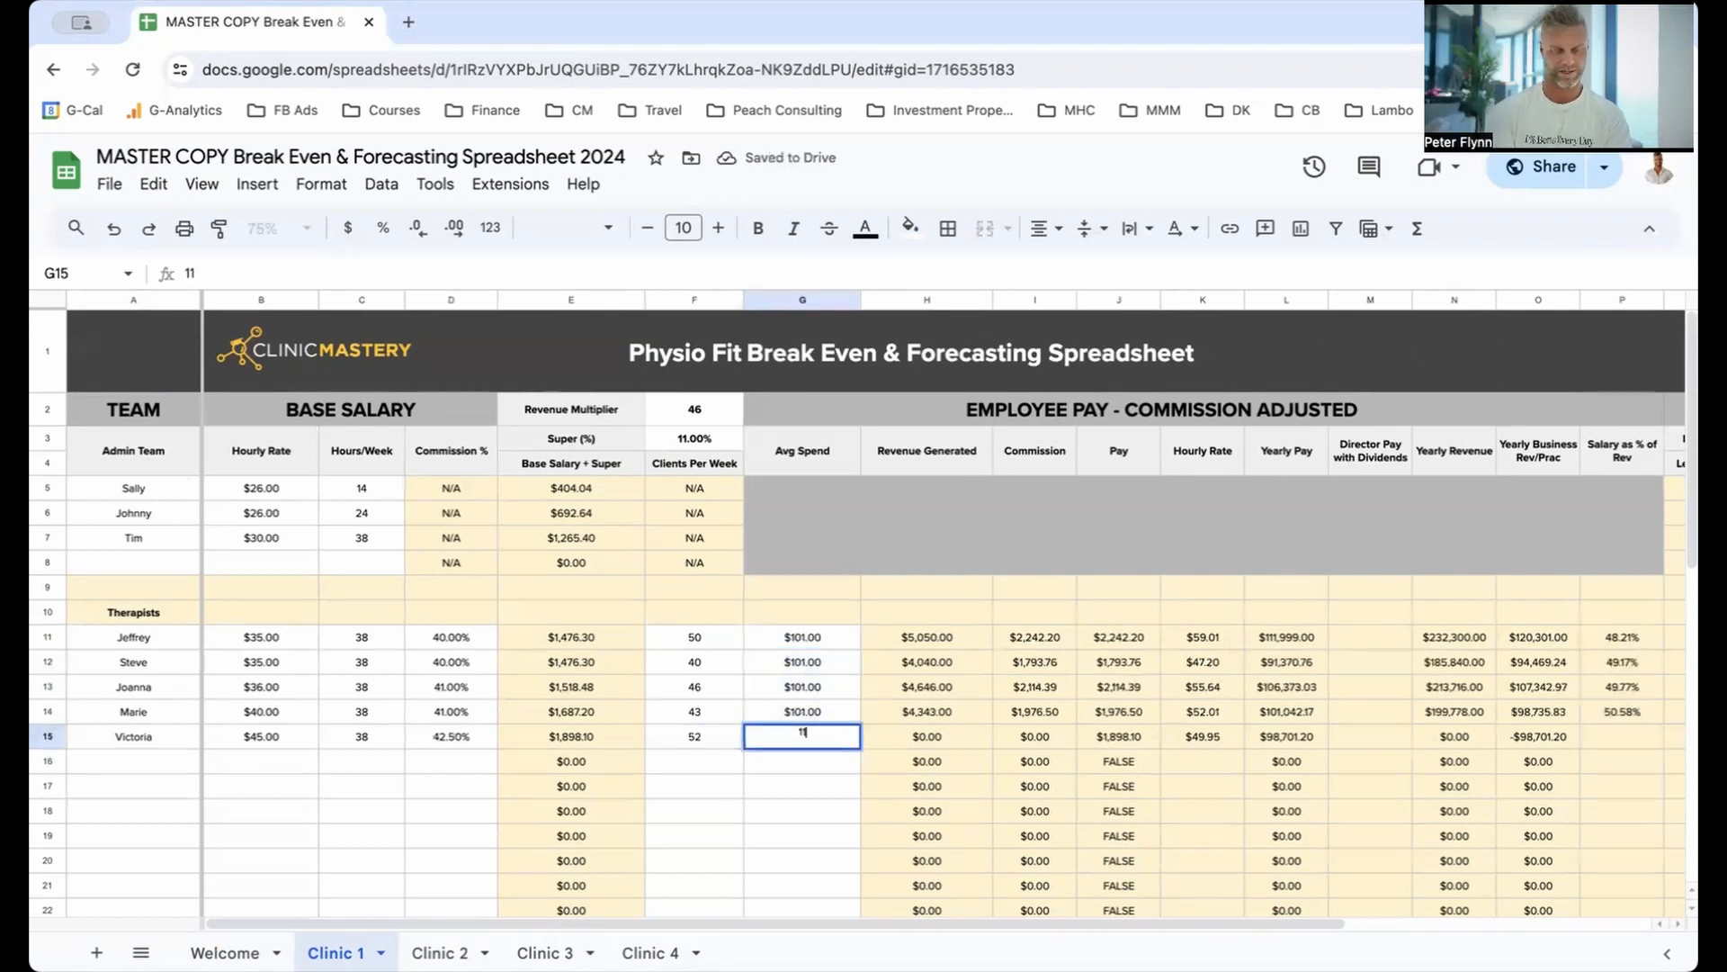
{"action": "key", "text": "Return"}
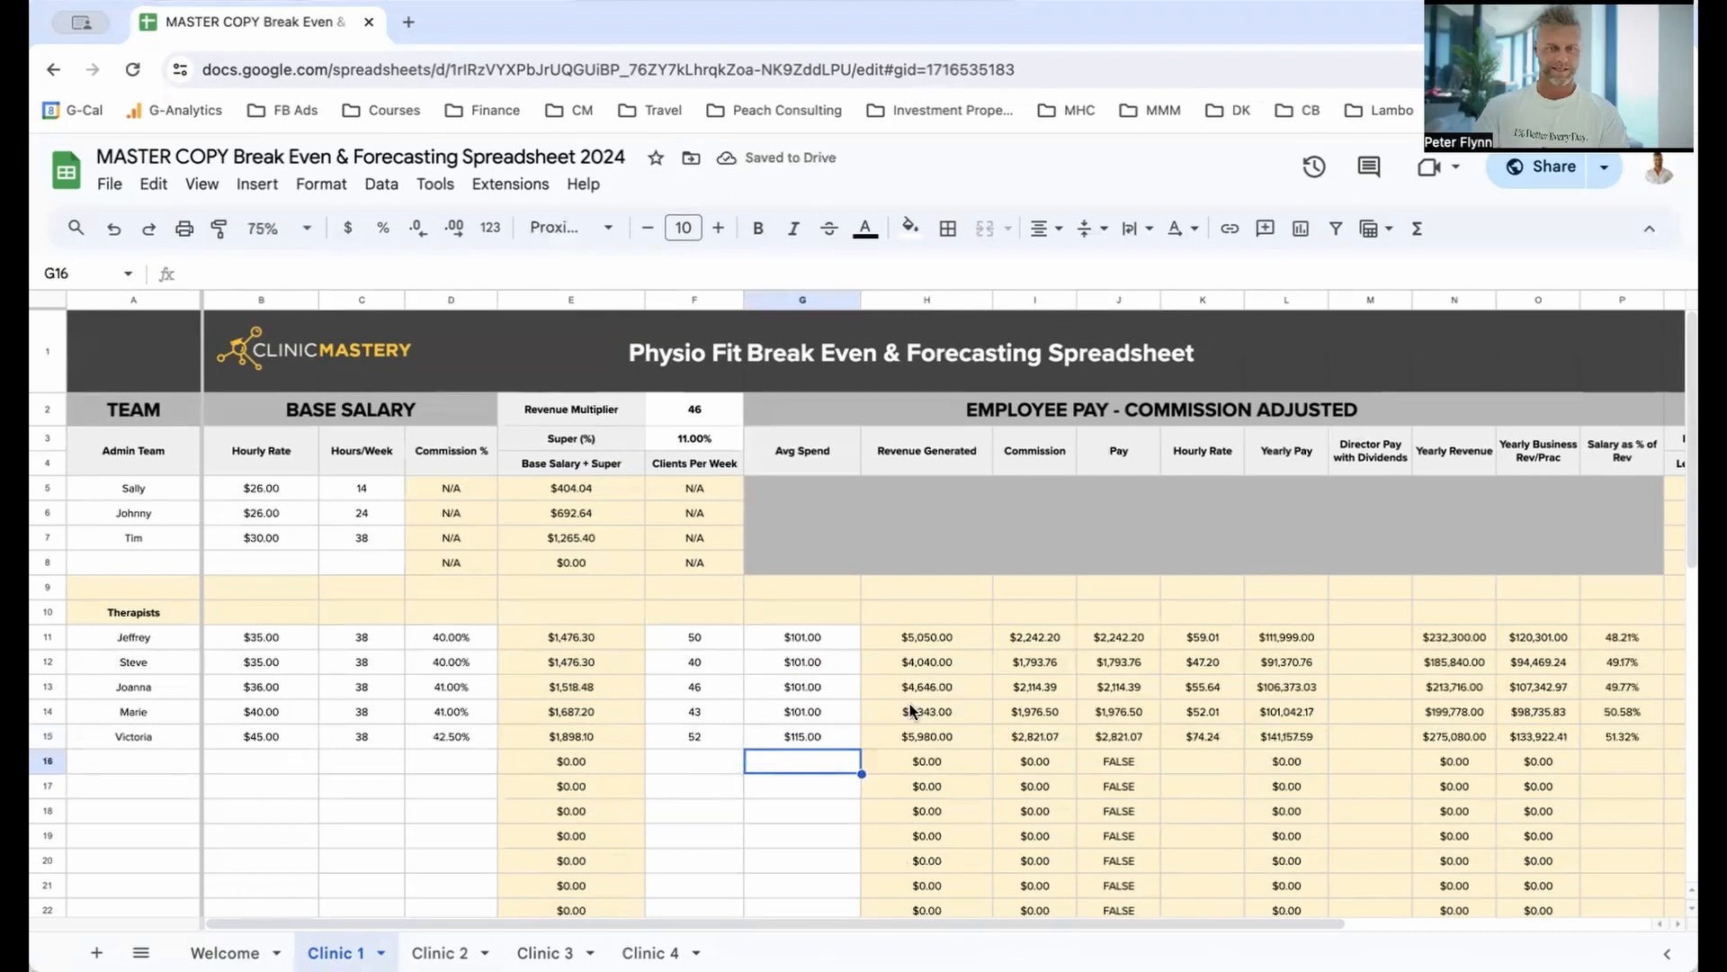
Step: Review the five therapists' average spend, clients per week, revenue generated and commission
{"action": "left_click_drag", "start_coordinate": [805, 649], "coordinate": [850, 732]}
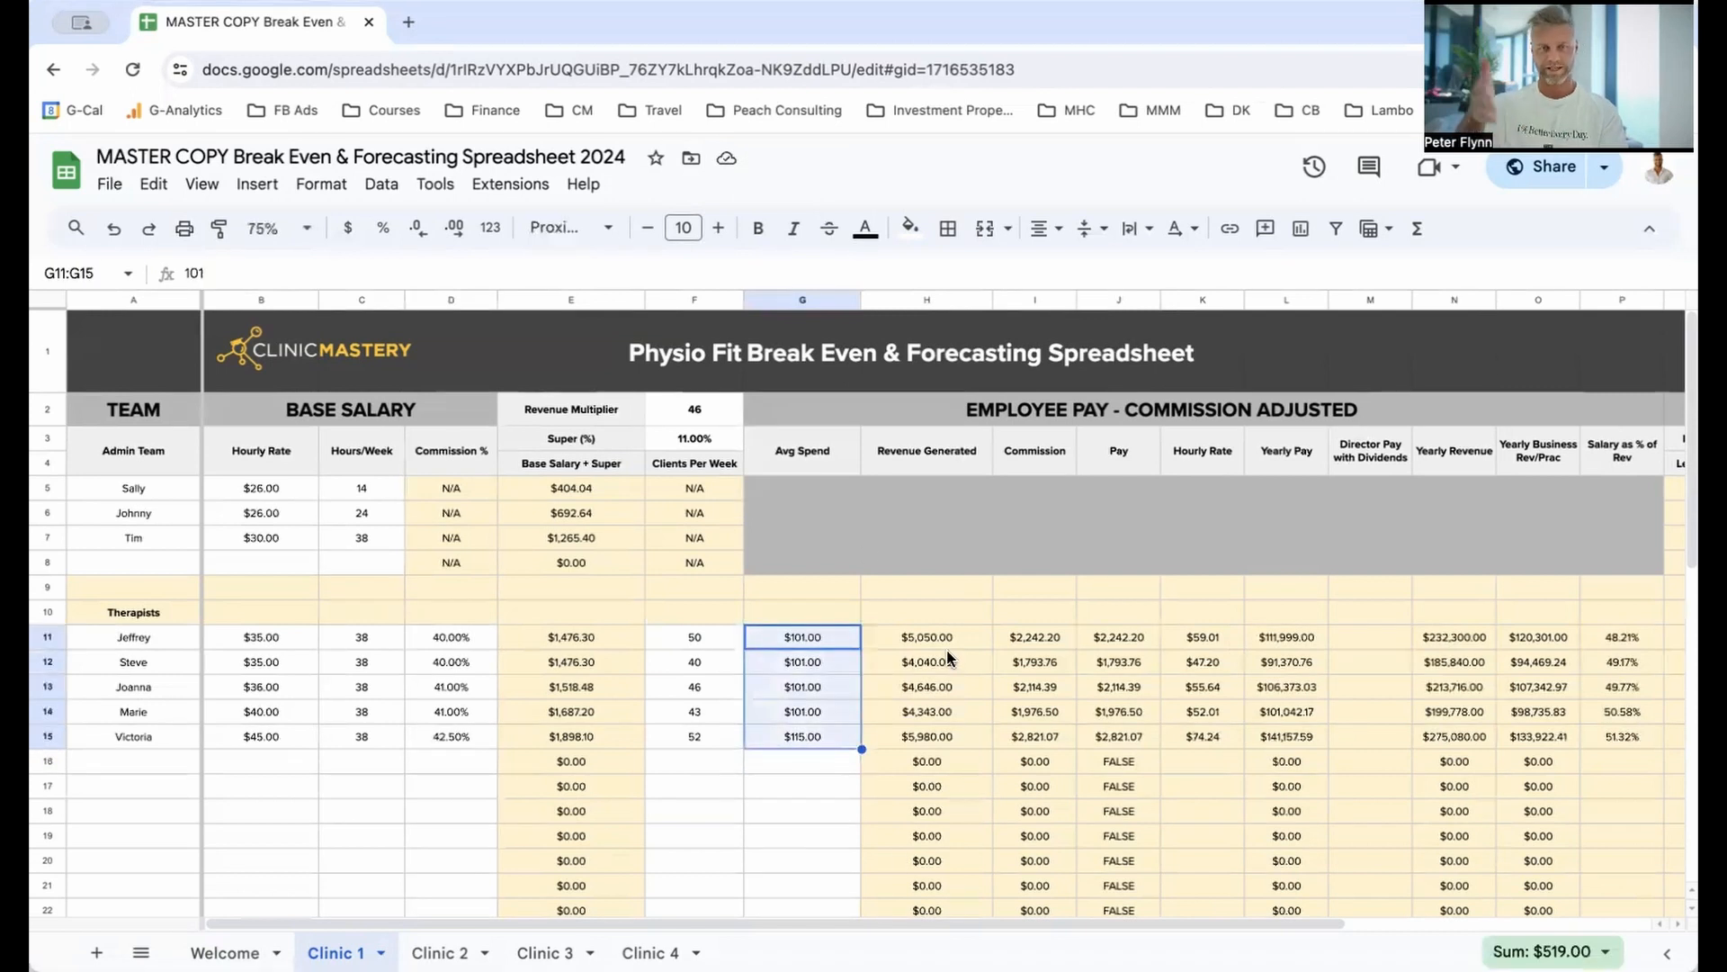
{"action": "left_click_drag", "start_coordinate": [976, 639], "coordinate": [993, 736]}
{"action": "left_click_drag", "start_coordinate": [702, 633], "coordinate": [709, 727]}
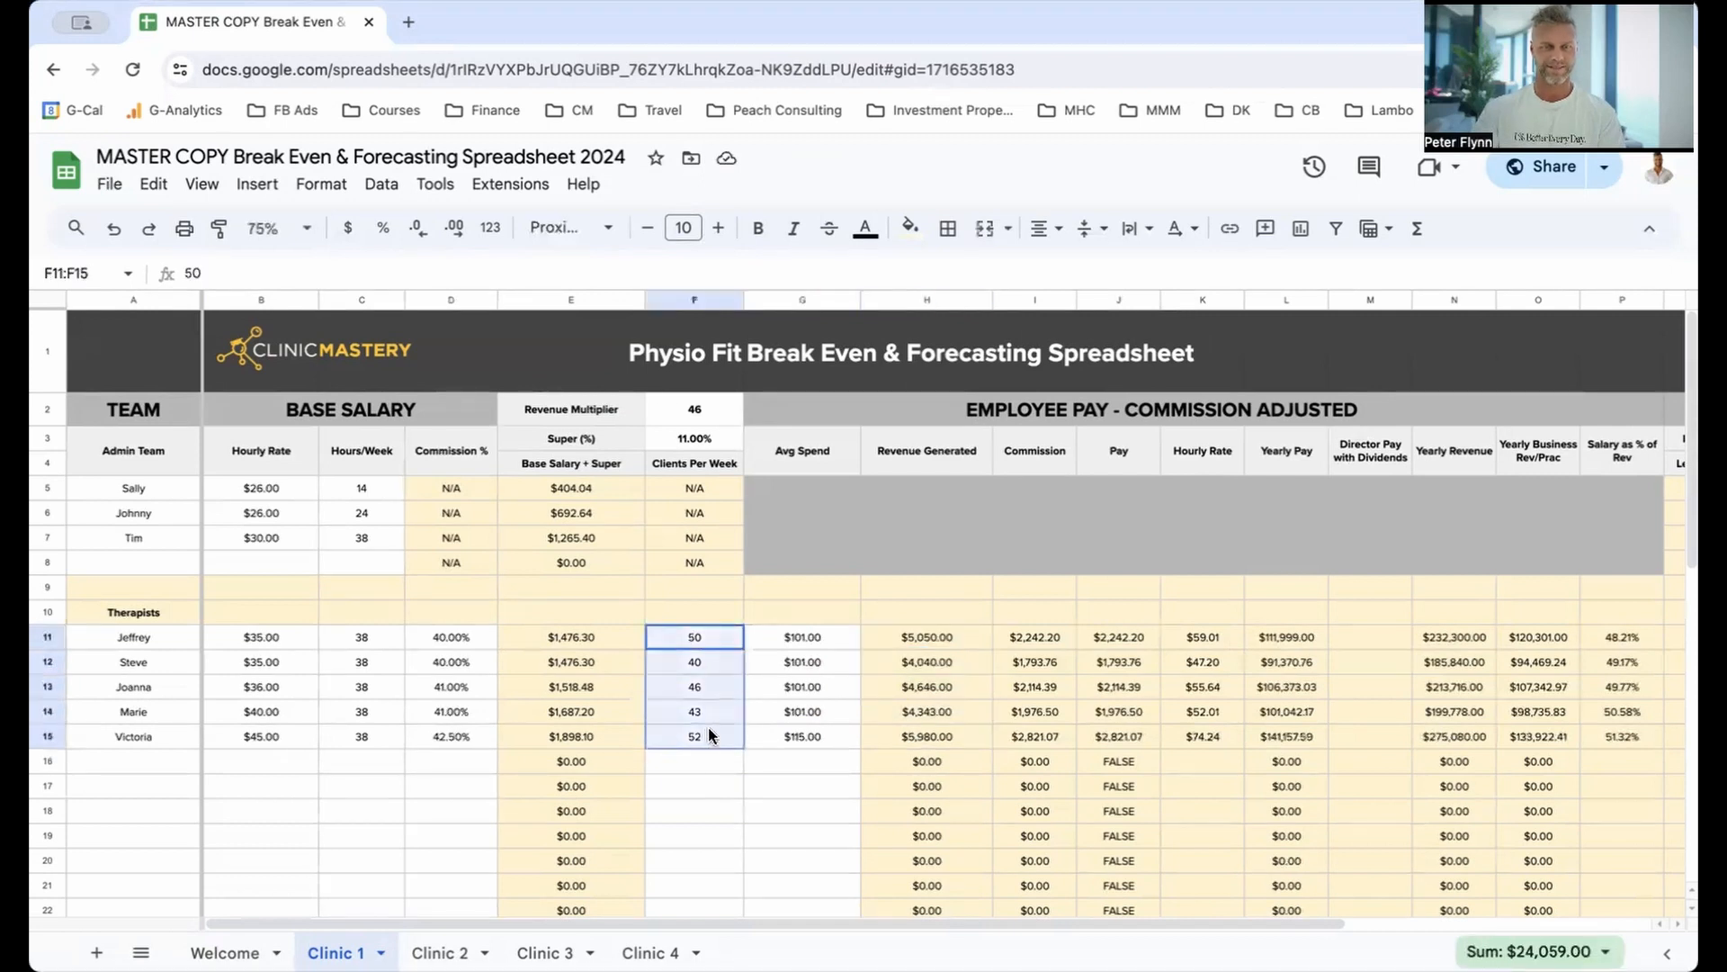
{"action": "left_click", "coordinate": [833, 644]}
{"action": "left_click_drag", "start_coordinate": [833, 648], "coordinate": [828, 736]}
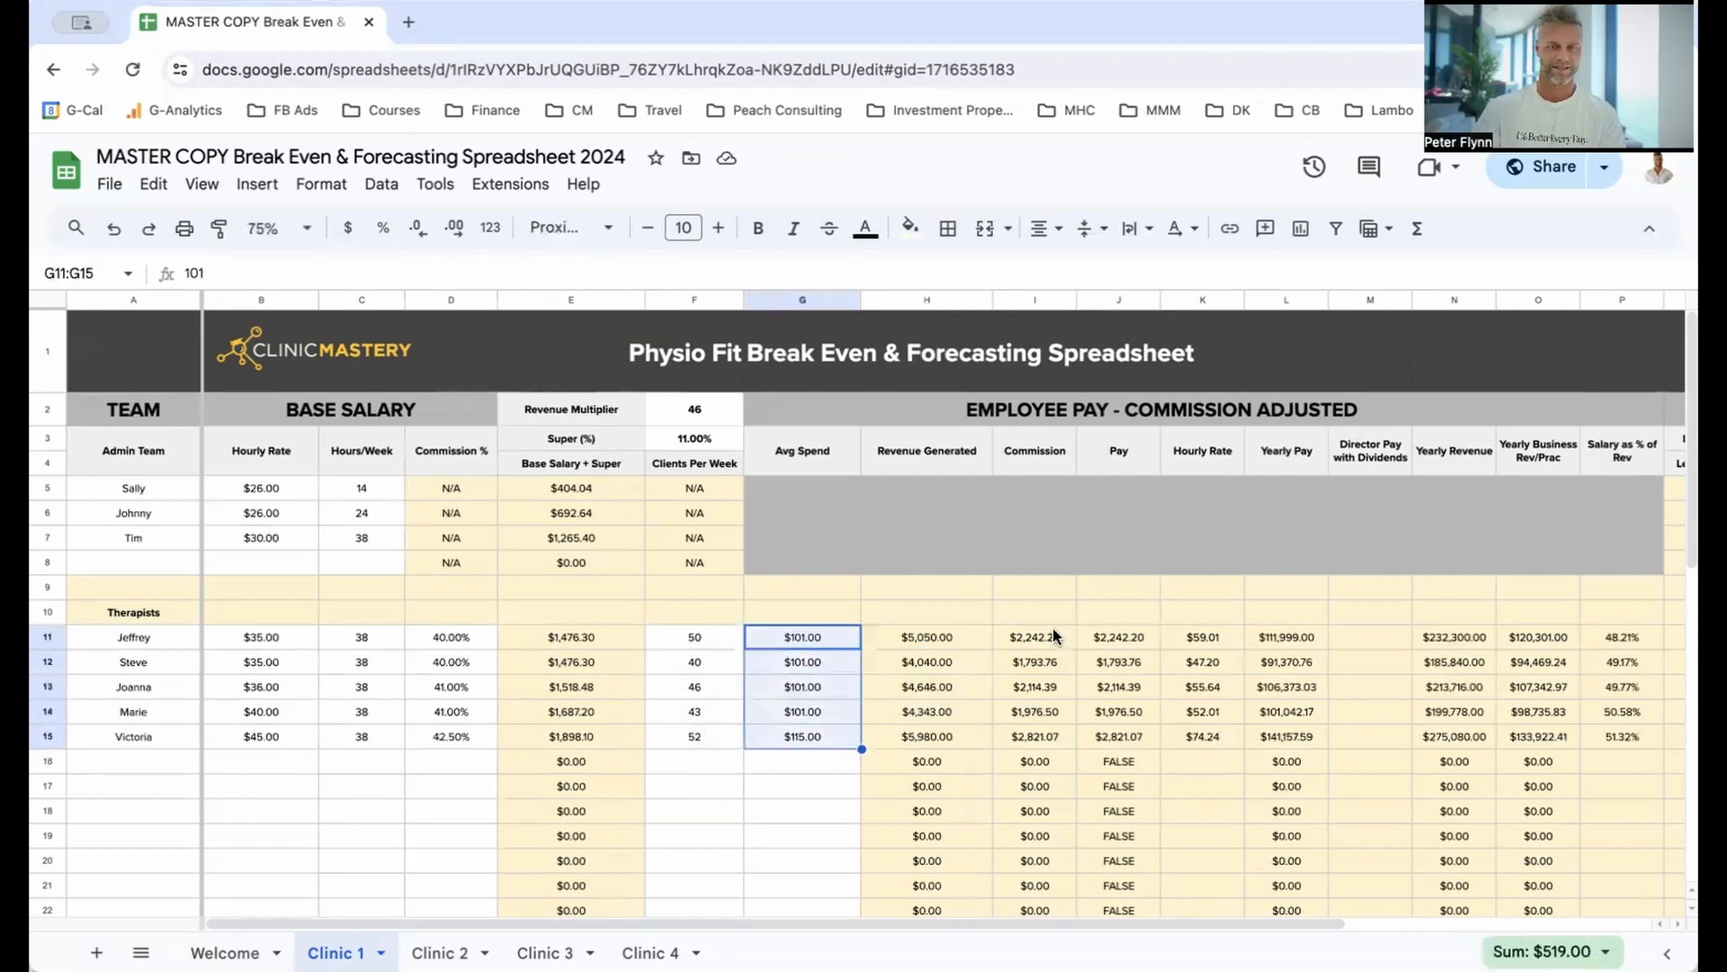
{"action": "left_click_drag", "start_coordinate": [1052, 629], "coordinate": [1057, 736]}
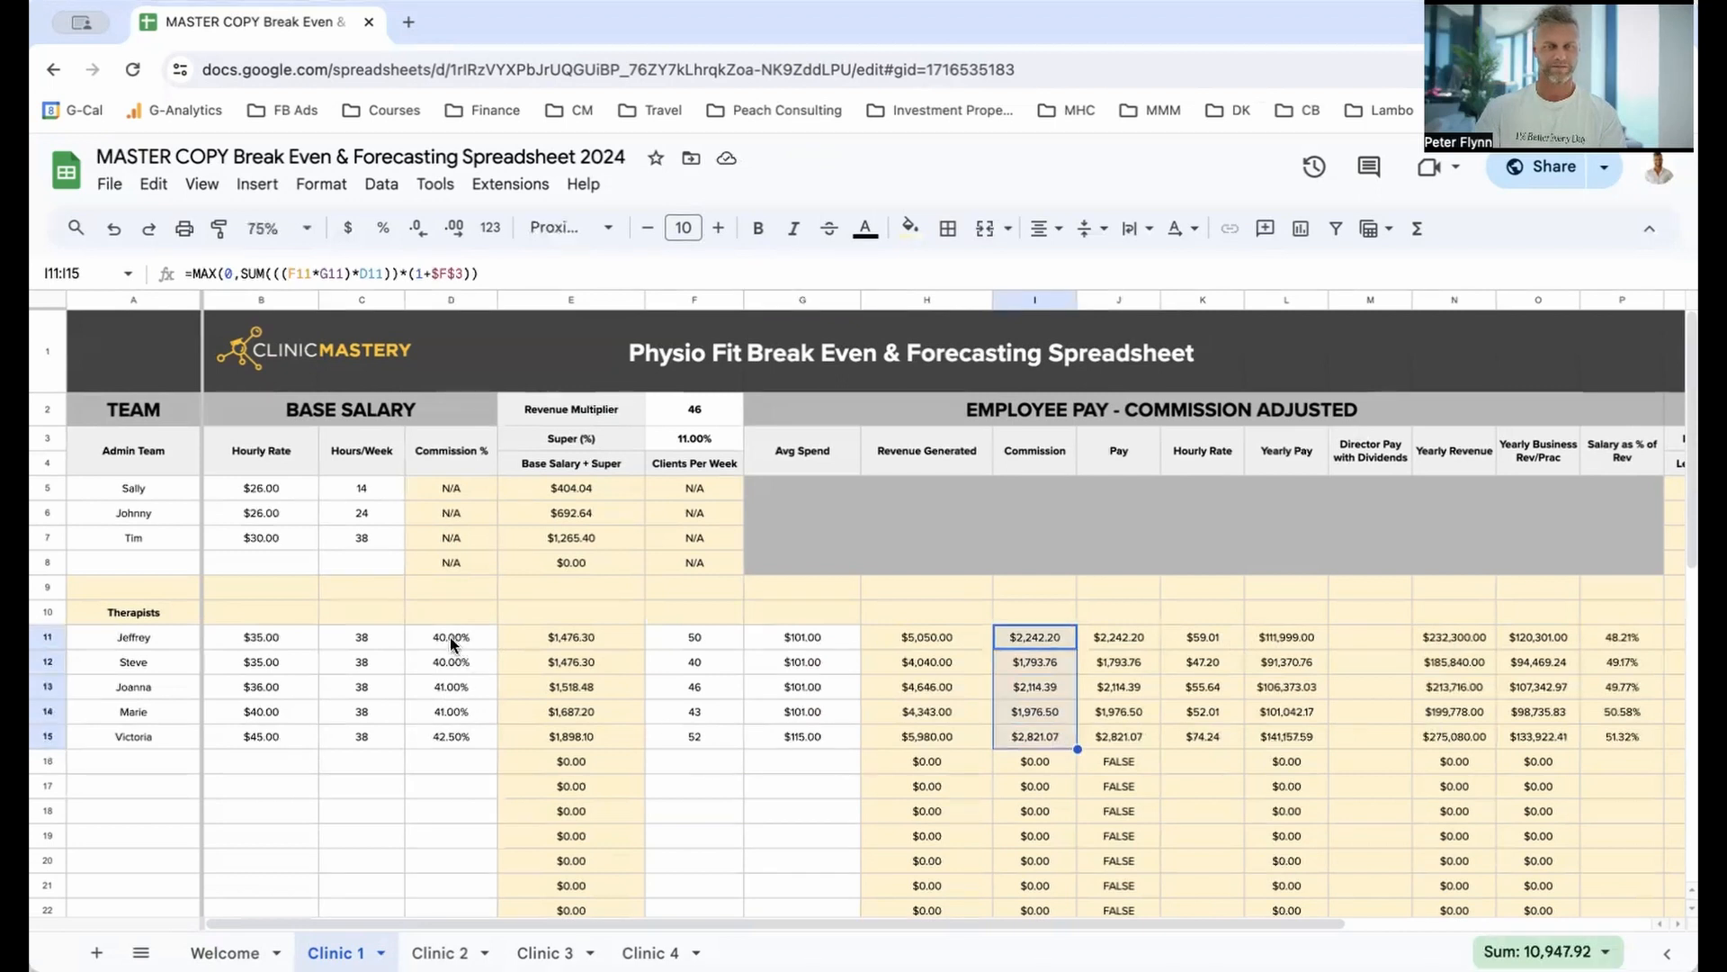
Step: Try clearing the five therapists' commission percentages and undo the deletion
{"action": "left_click_drag", "start_coordinate": [468, 639], "coordinate": [455, 725]}
{"action": "key", "text": "Delete"}
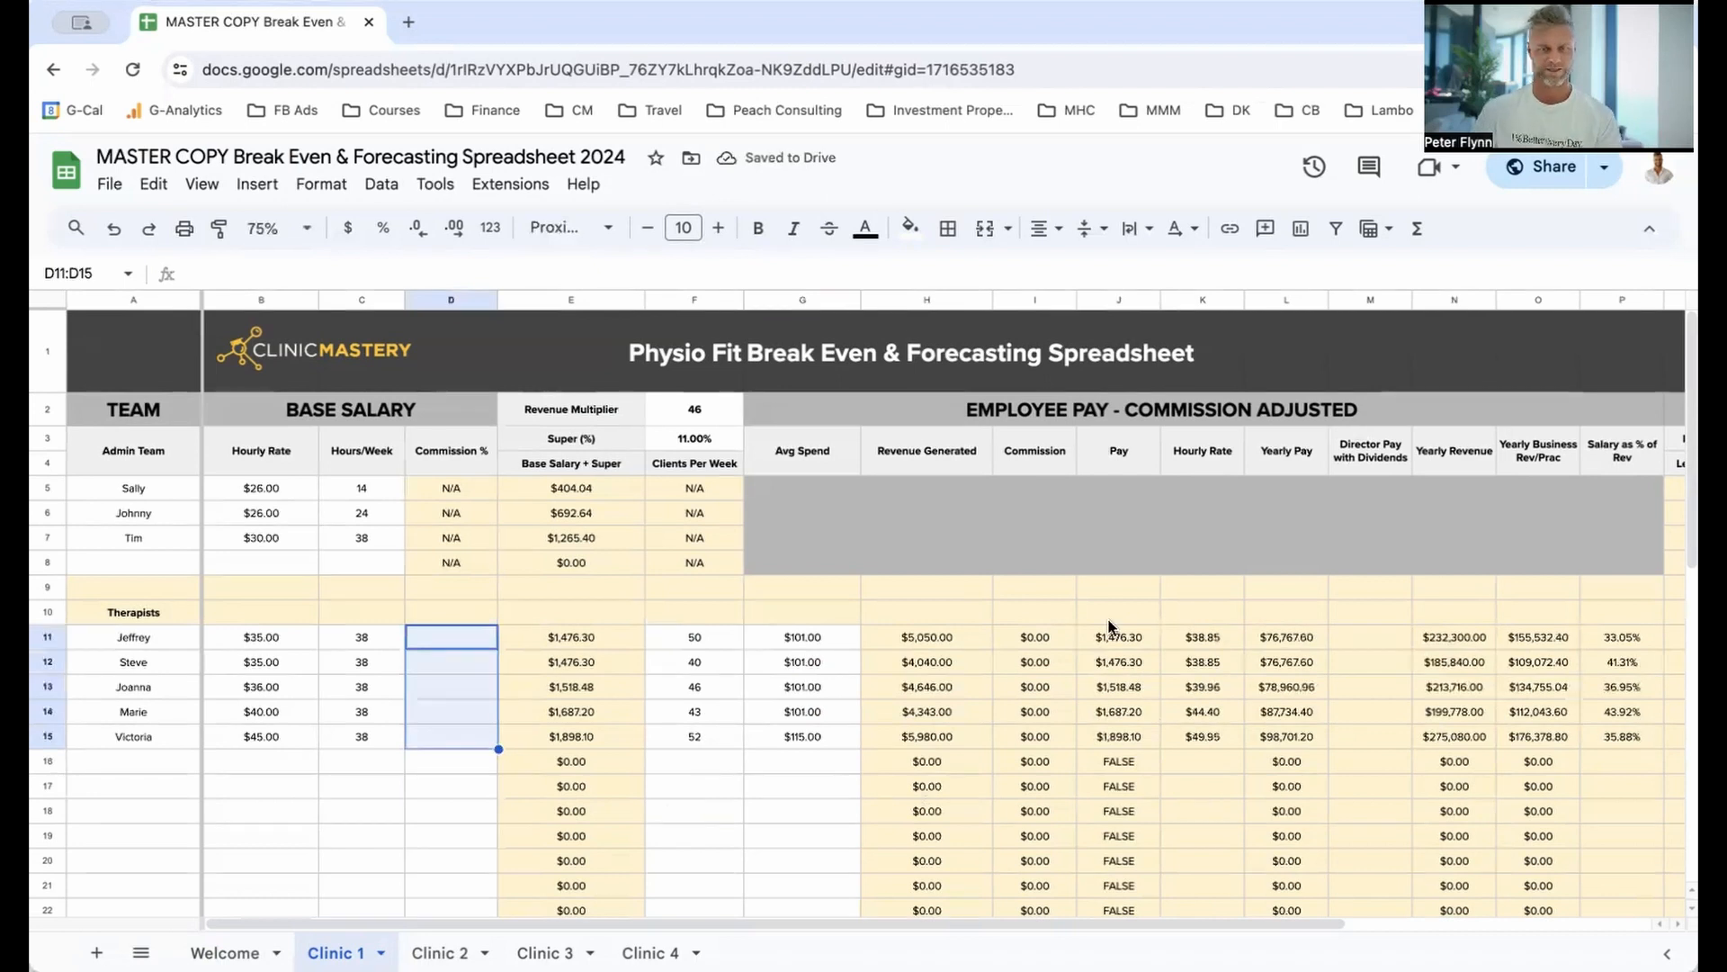
{"action": "key", "text": "ctrl+z"}
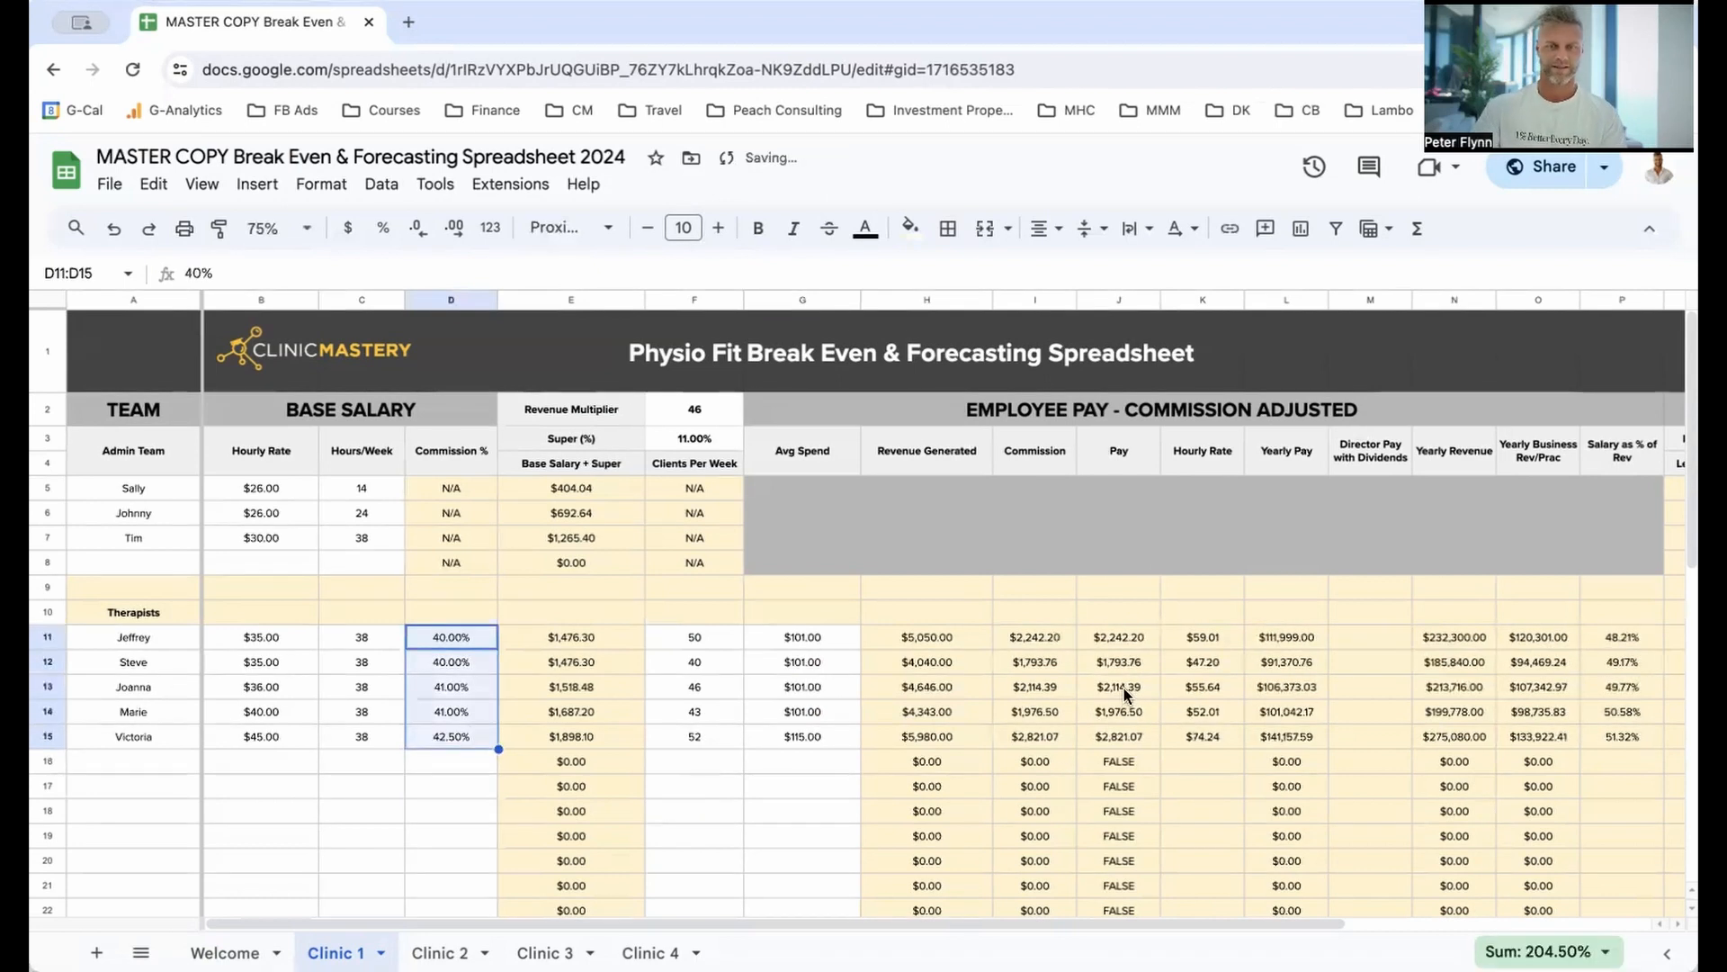
Step: Compare the therapists' commission-adjusted pay, hourly rate and yearly pay with their clients per week and average spend
{"action": "left_click_drag", "start_coordinate": [1119, 637], "coordinate": [1135, 745]}
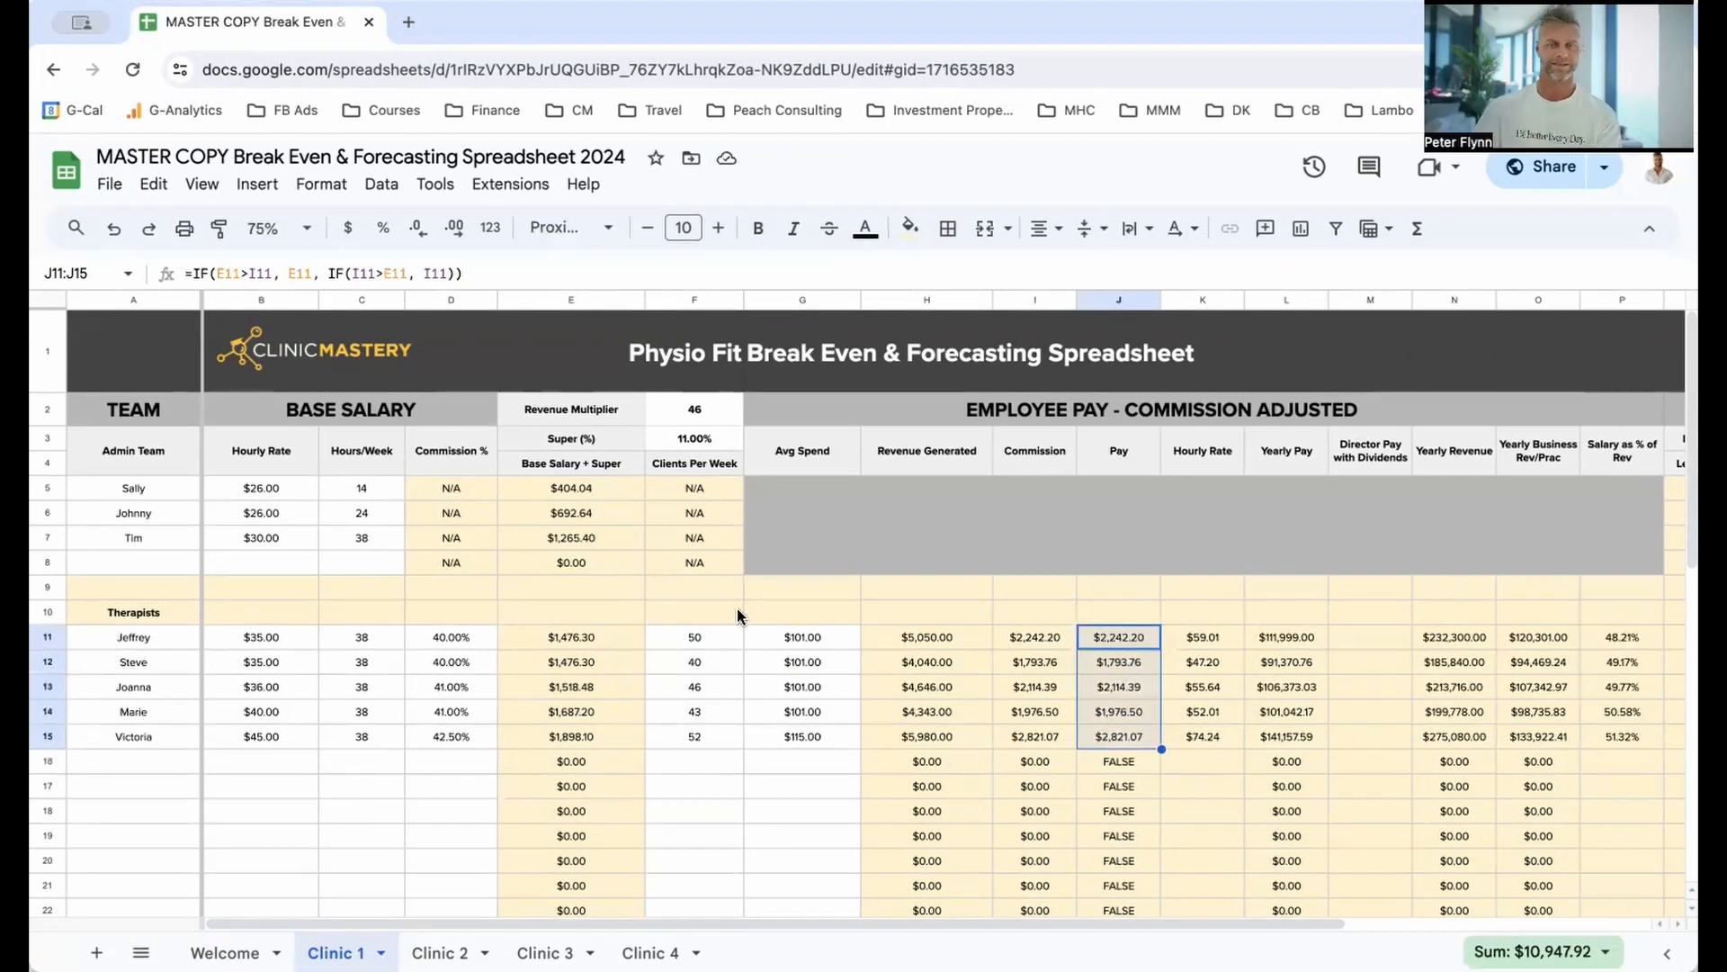
{"action": "left_click_drag", "start_coordinate": [1214, 641], "coordinate": [1207, 743]}
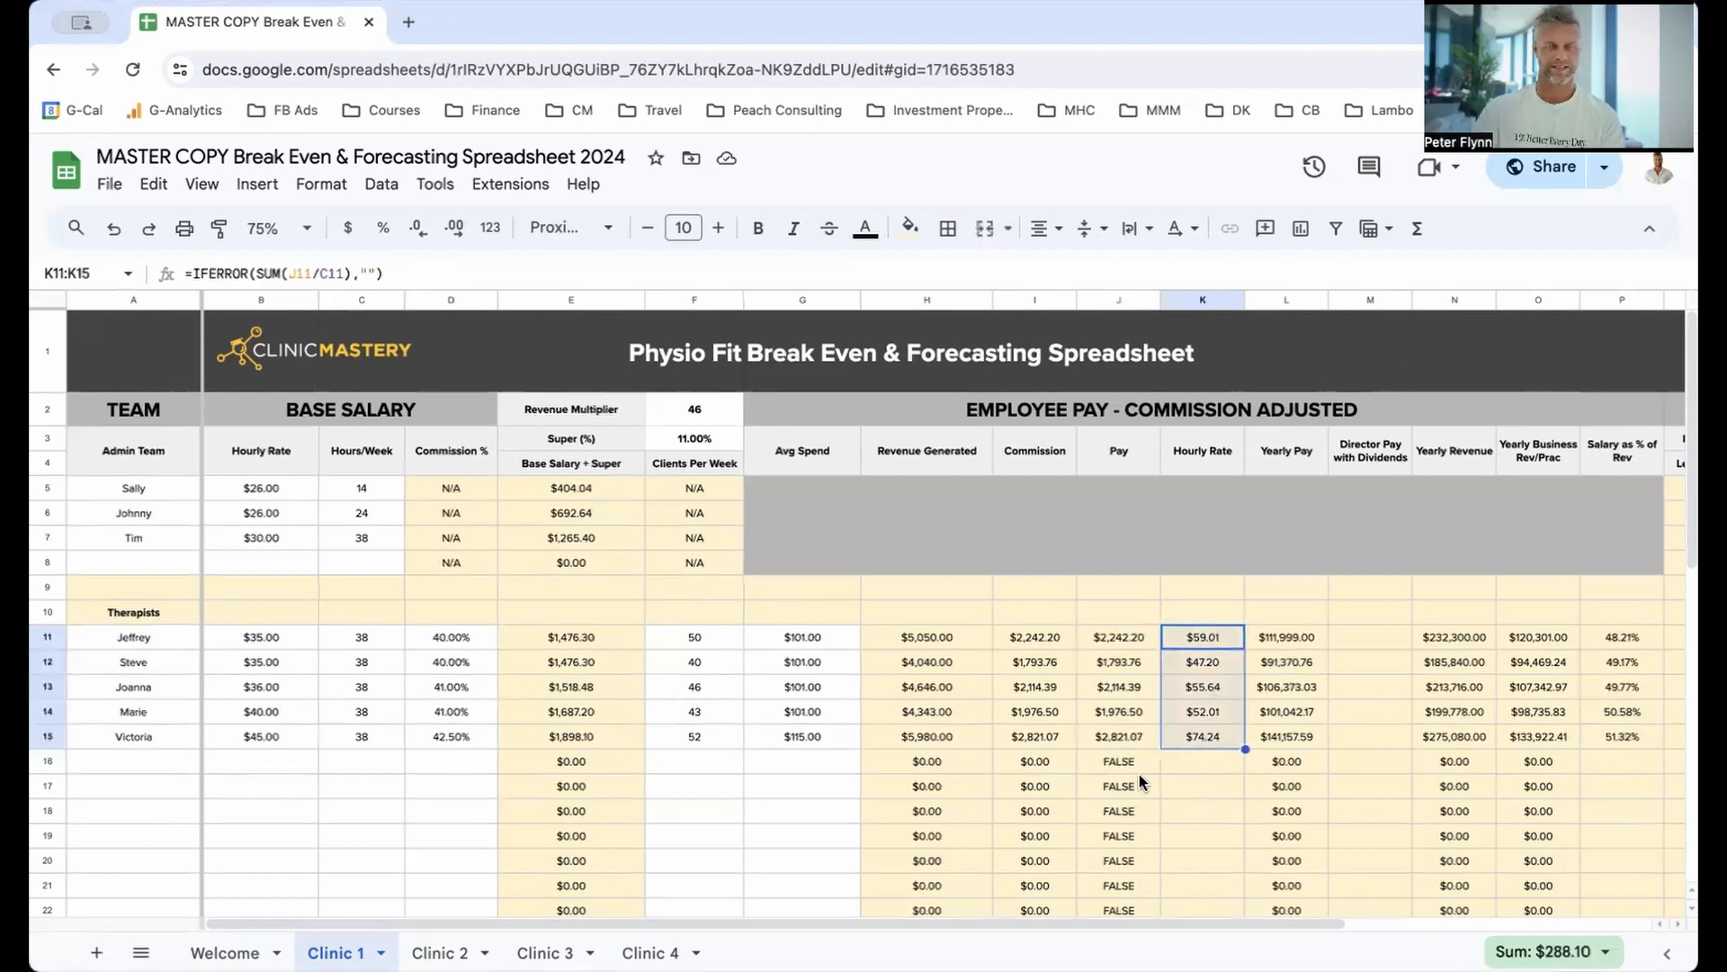
{"action": "left_click_drag", "start_coordinate": [1307, 635], "coordinate": [1320, 738]}
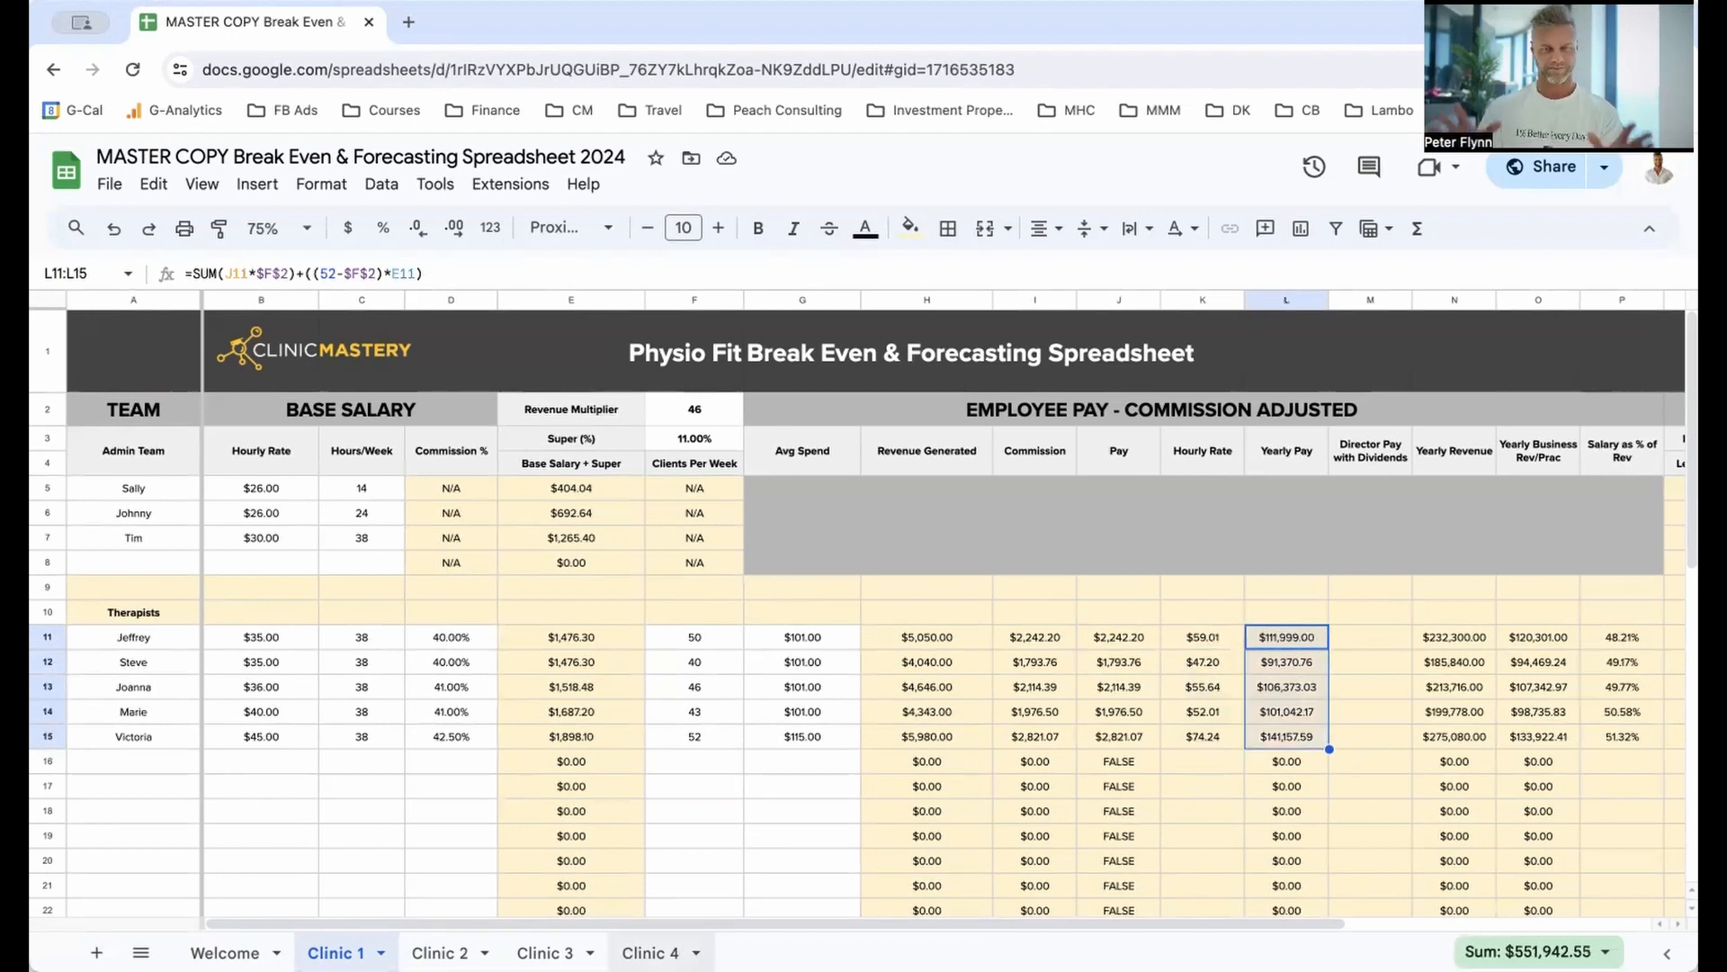
{"action": "left_click_drag", "start_coordinate": [698, 644], "coordinate": [818, 754]}
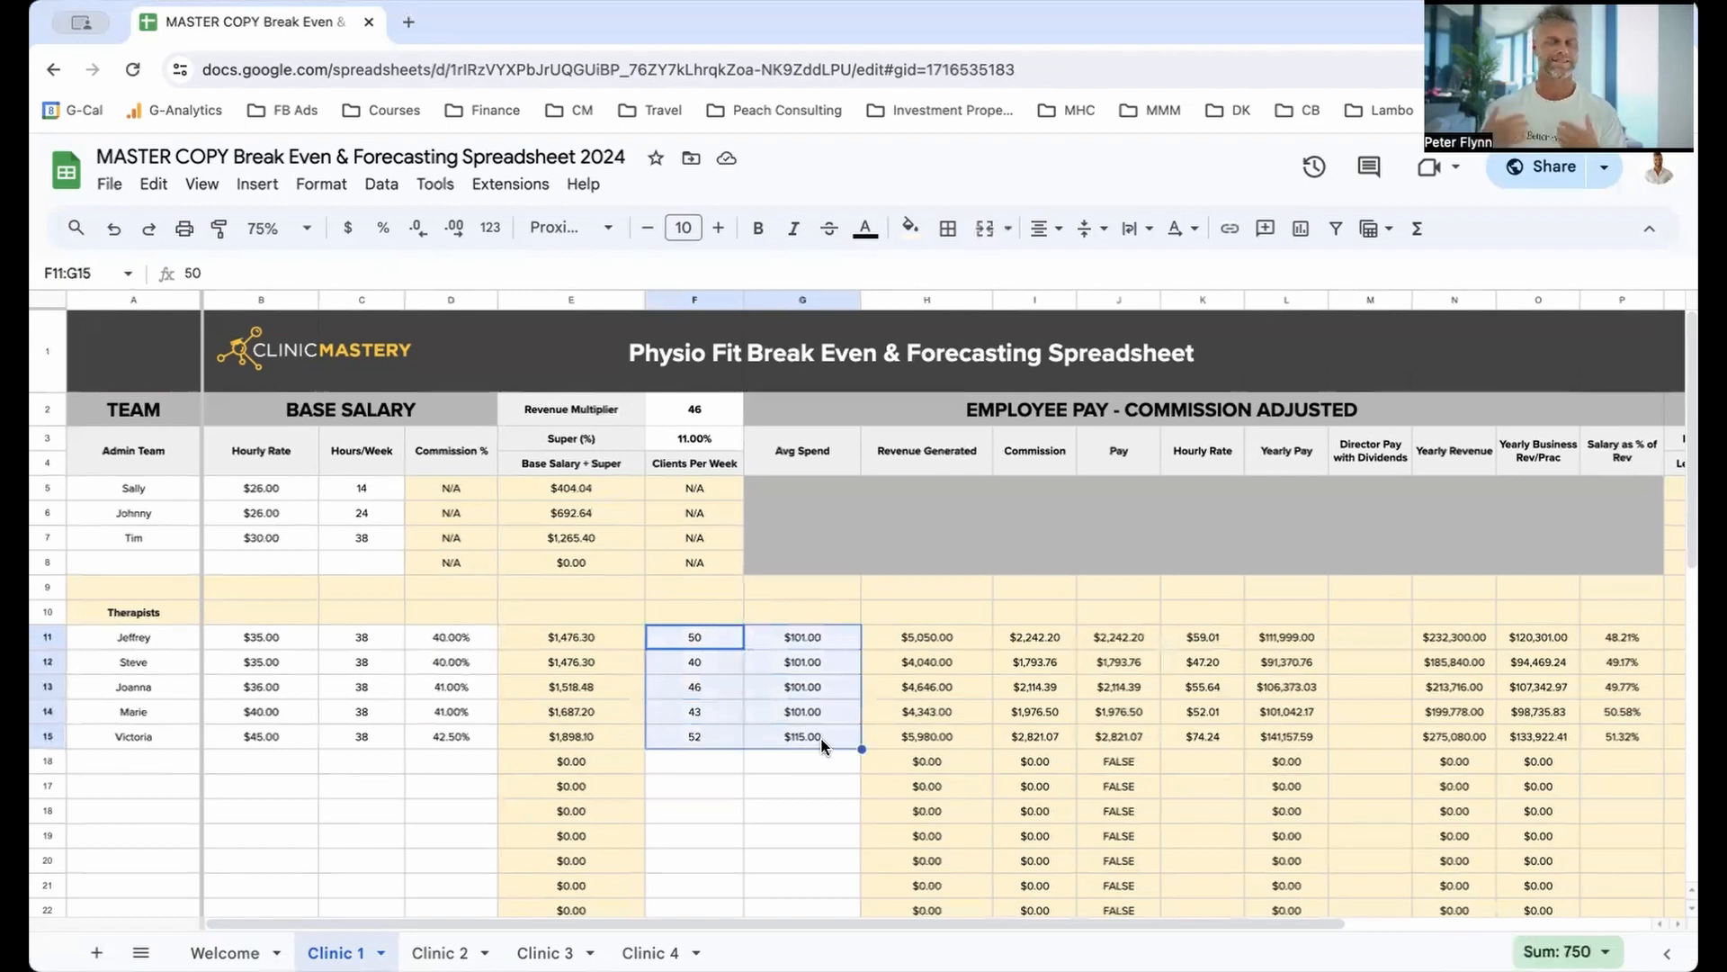
{"action": "left_click", "coordinate": [817, 785]}
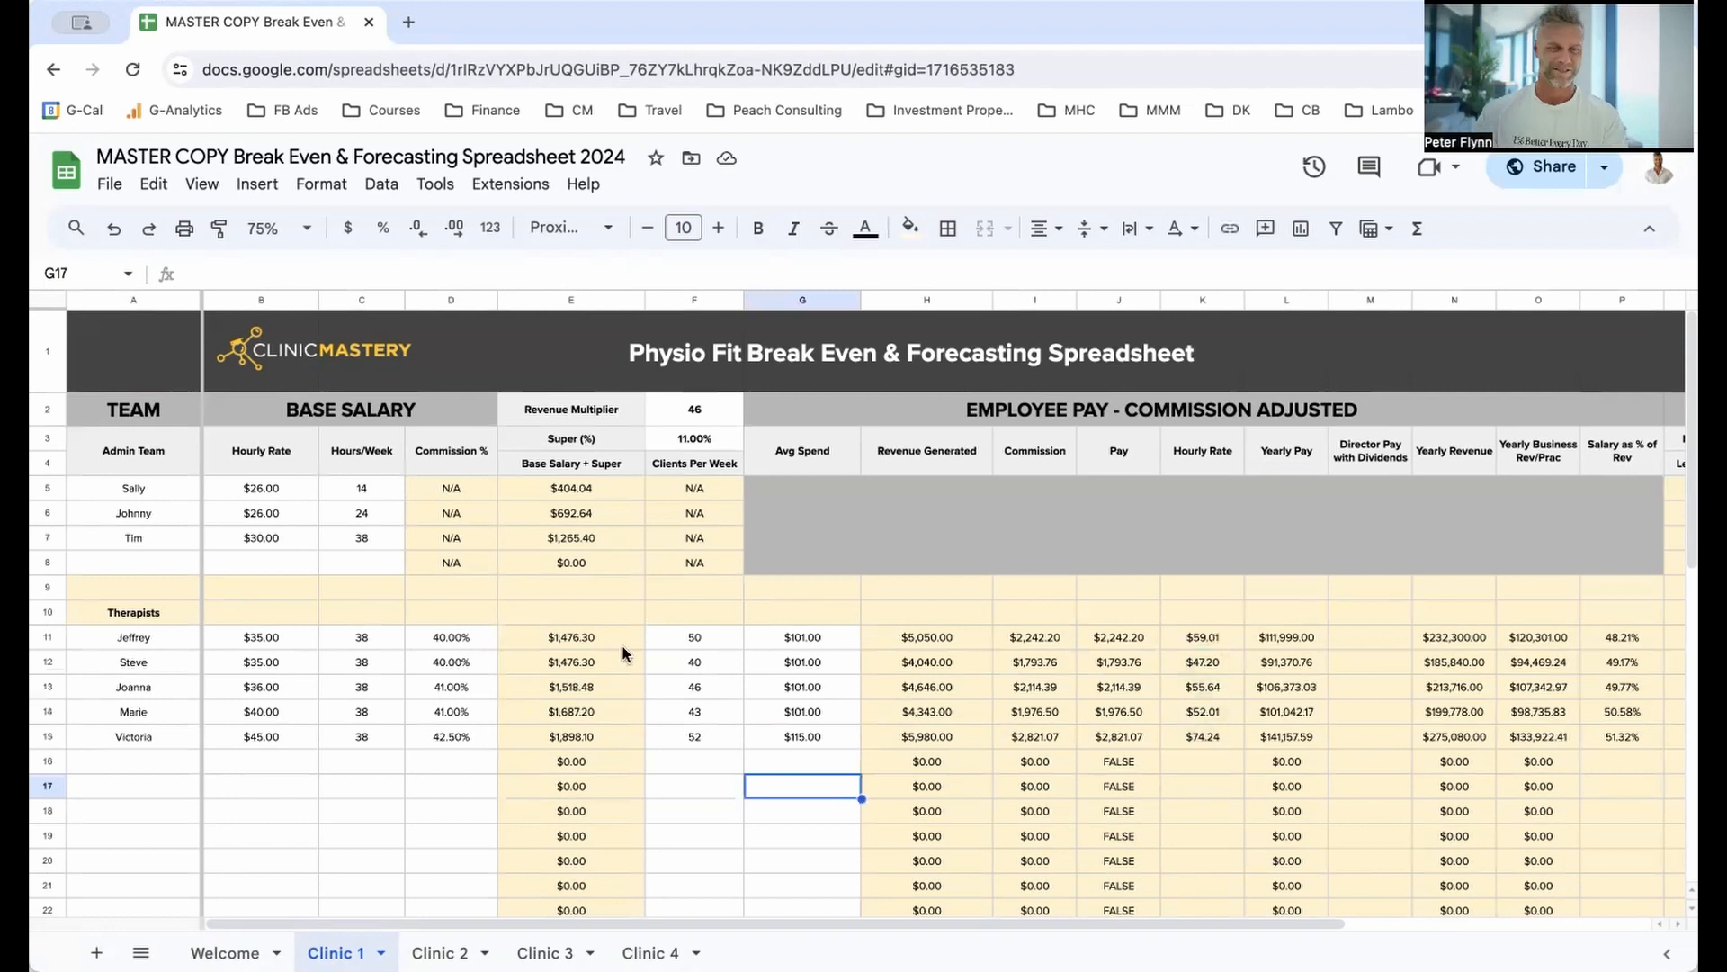
Step: Test the first therapist's pay at 23 clients per week and undo the entry of 45 for the second therapist
{"action": "left_click", "coordinate": [713, 636]}
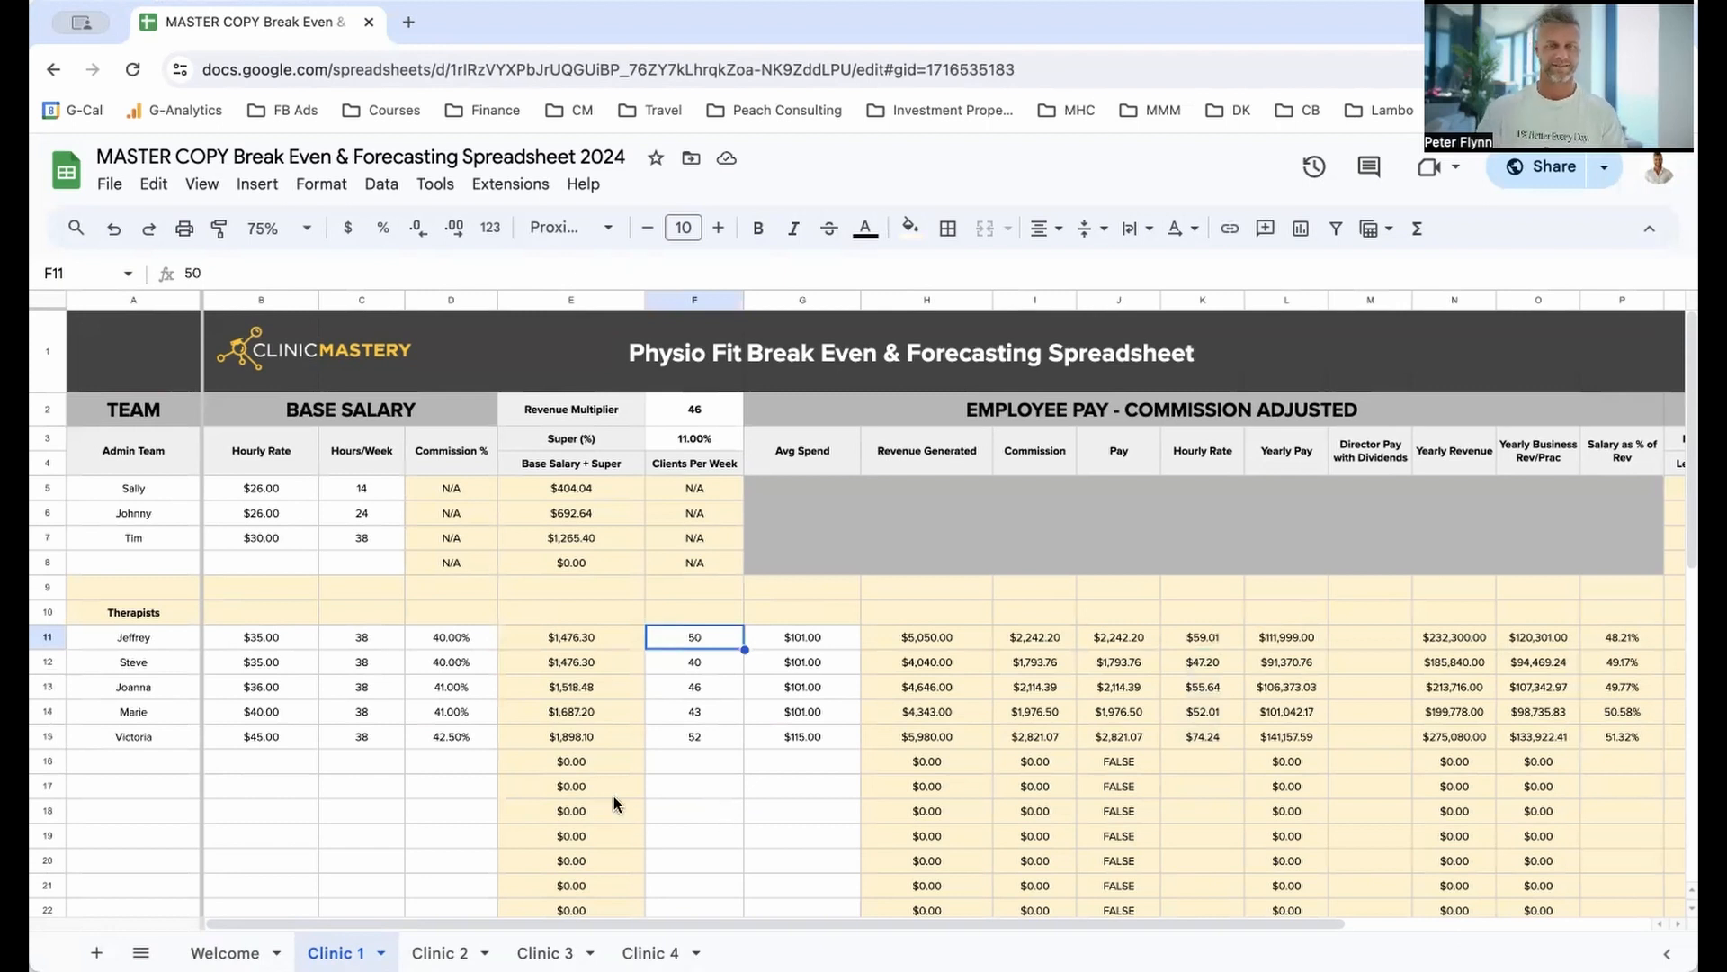
{"action": "type", "text": "23"}
{"action": "key", "text": "Return"}
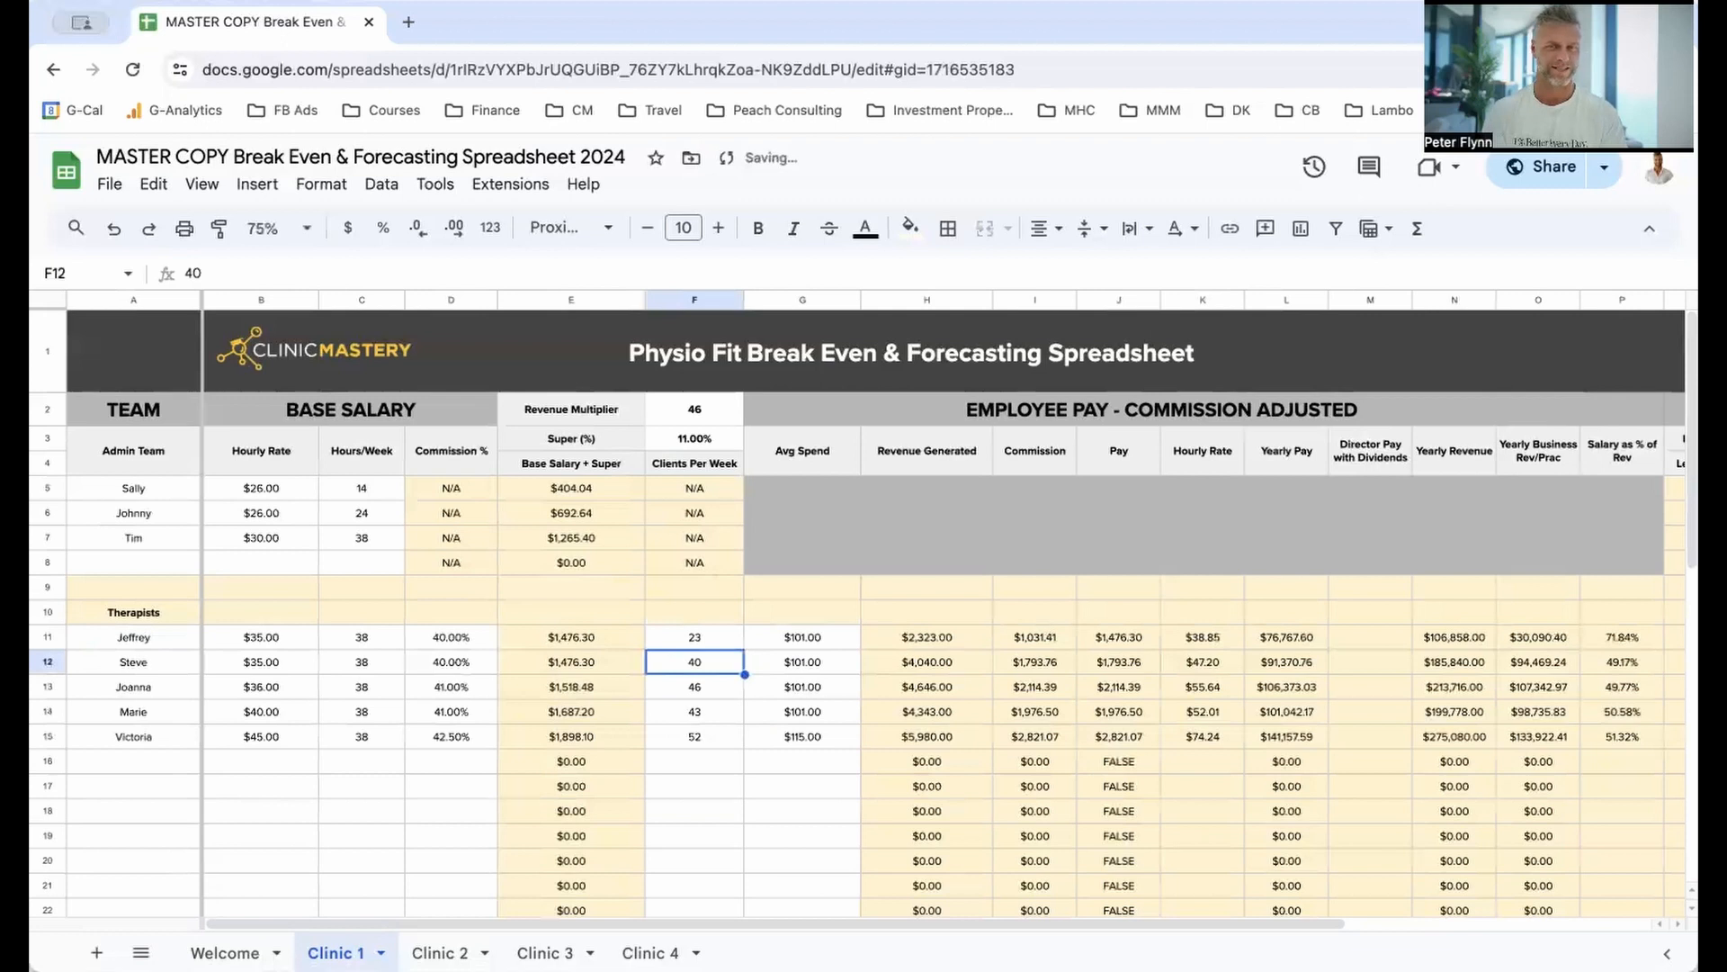
{"action": "type", "text": "45"}
{"action": "key", "text": "Return"}
{"action": "key", "text": "ctrl+z"}
Step: Set the first therapist's clients per week to 45
{"action": "left_click", "coordinate": [693, 638]}
{"action": "type", "text": "45"}
{"action": "key", "text": "Return"}
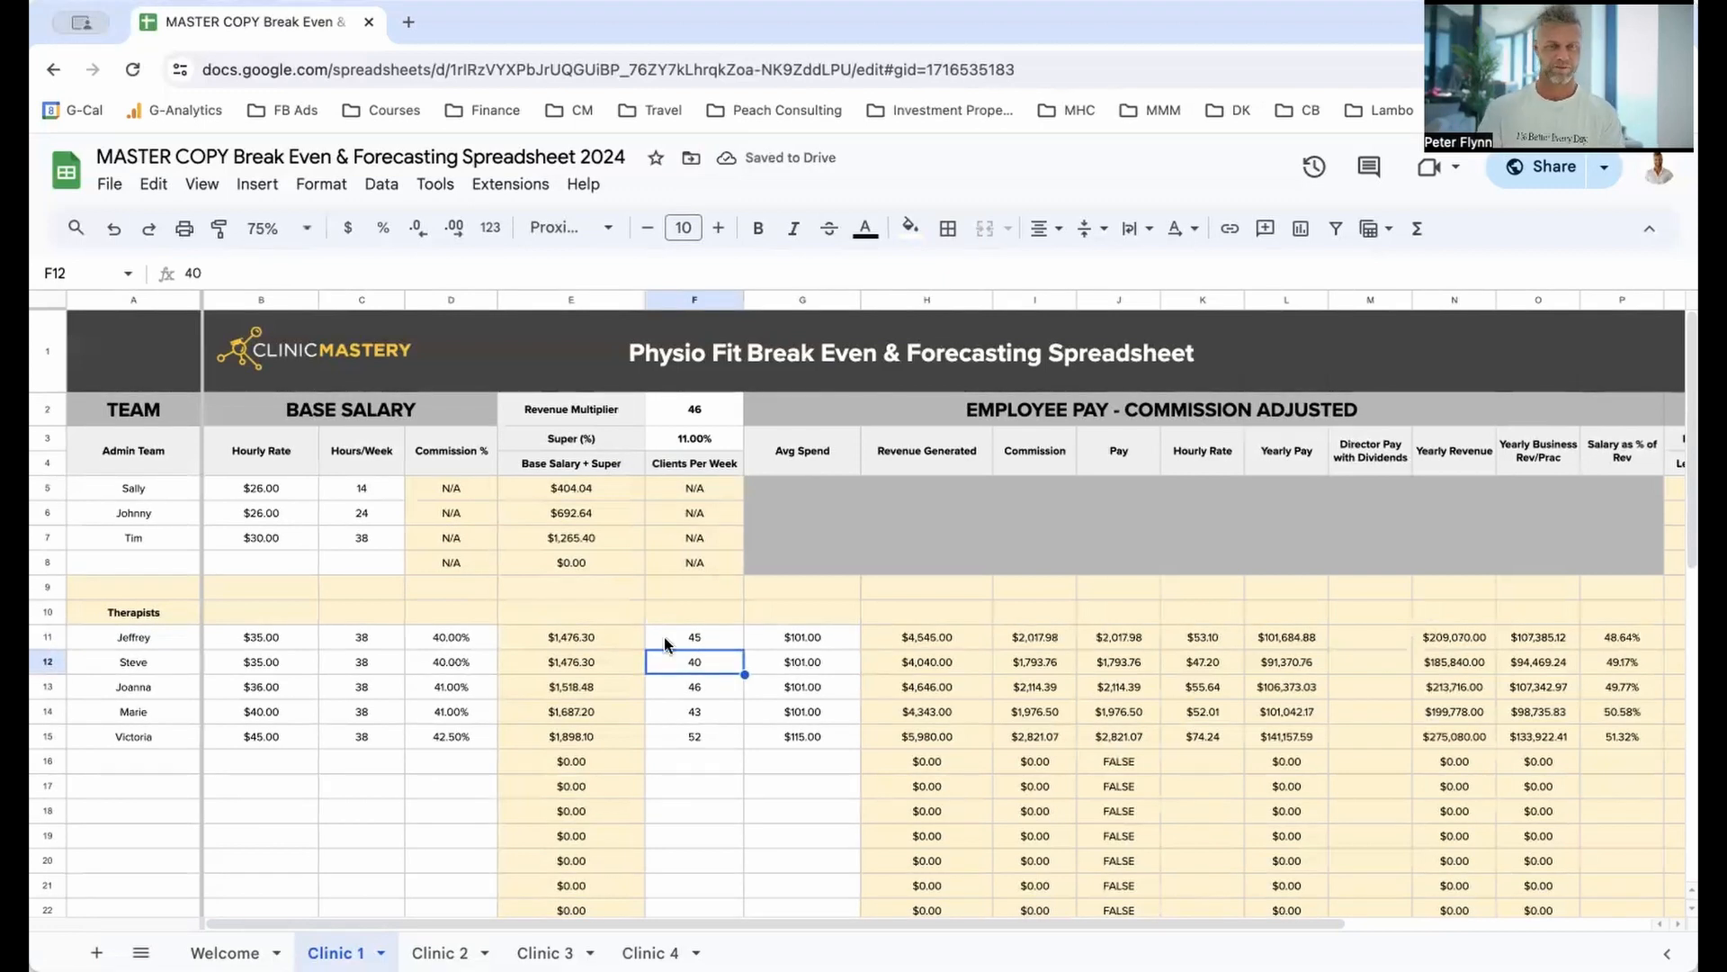
Step: Inspect the first therapist's yearly pay formula and review the therapists' yearly pay and commission-adjusted hourly rates
{"action": "left_click", "coordinate": [1309, 639]}
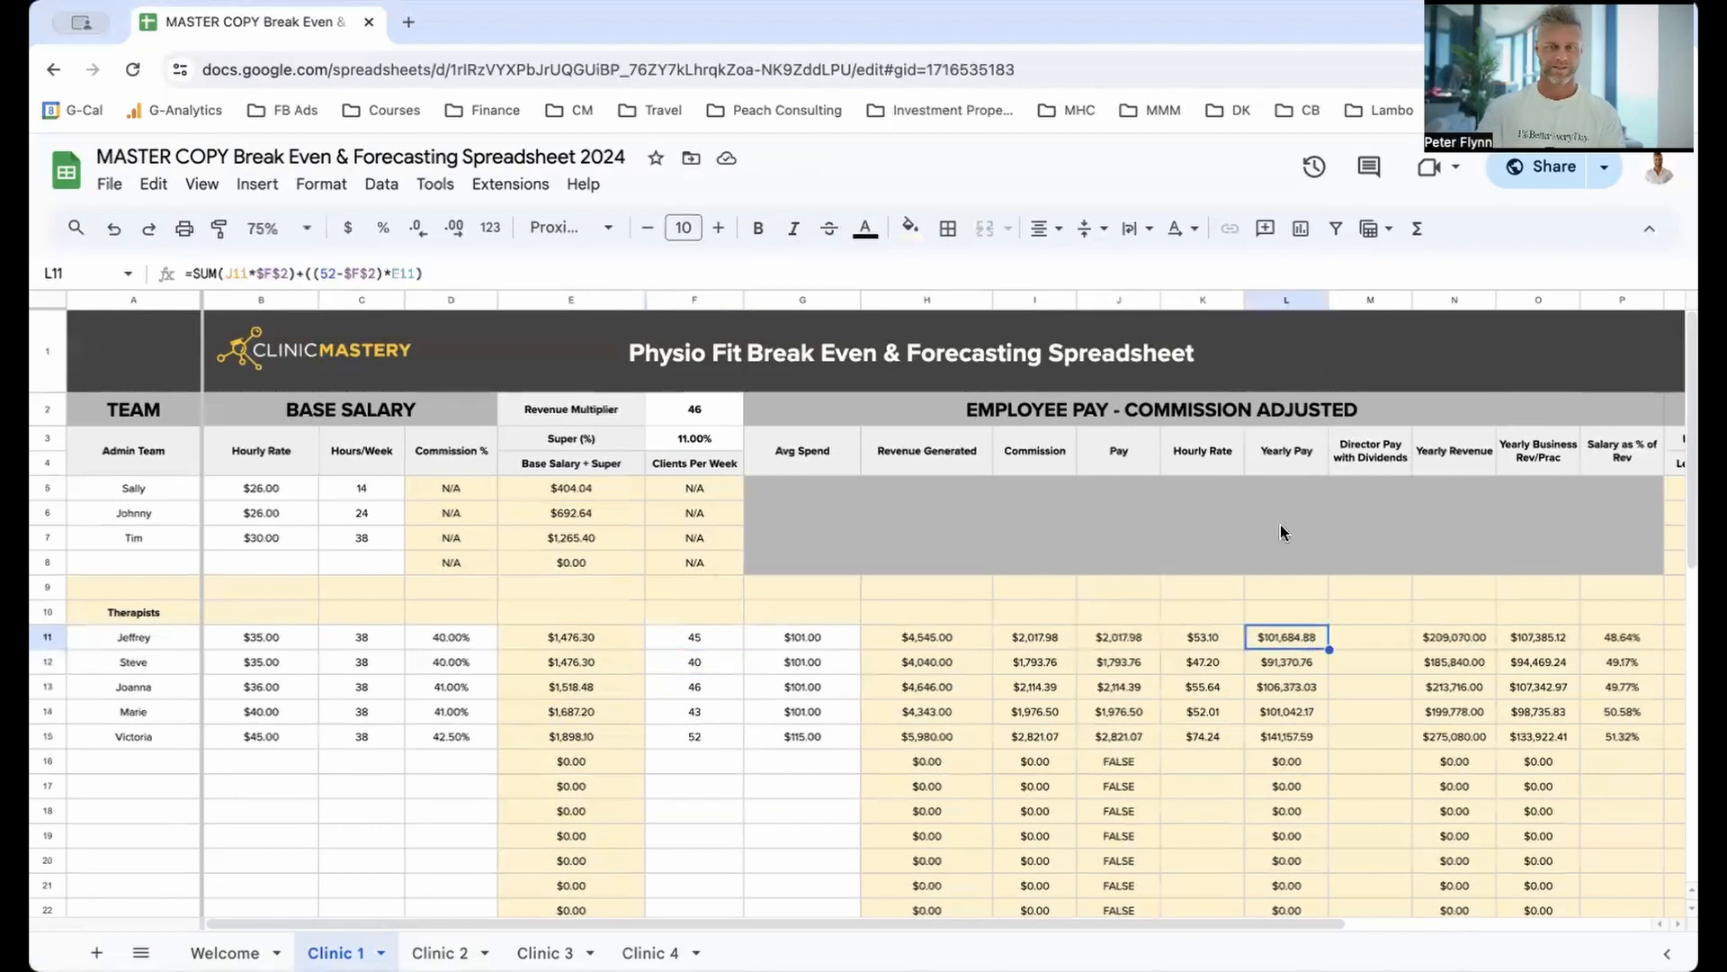
{"action": "left_click", "coordinate": [493, 279]}
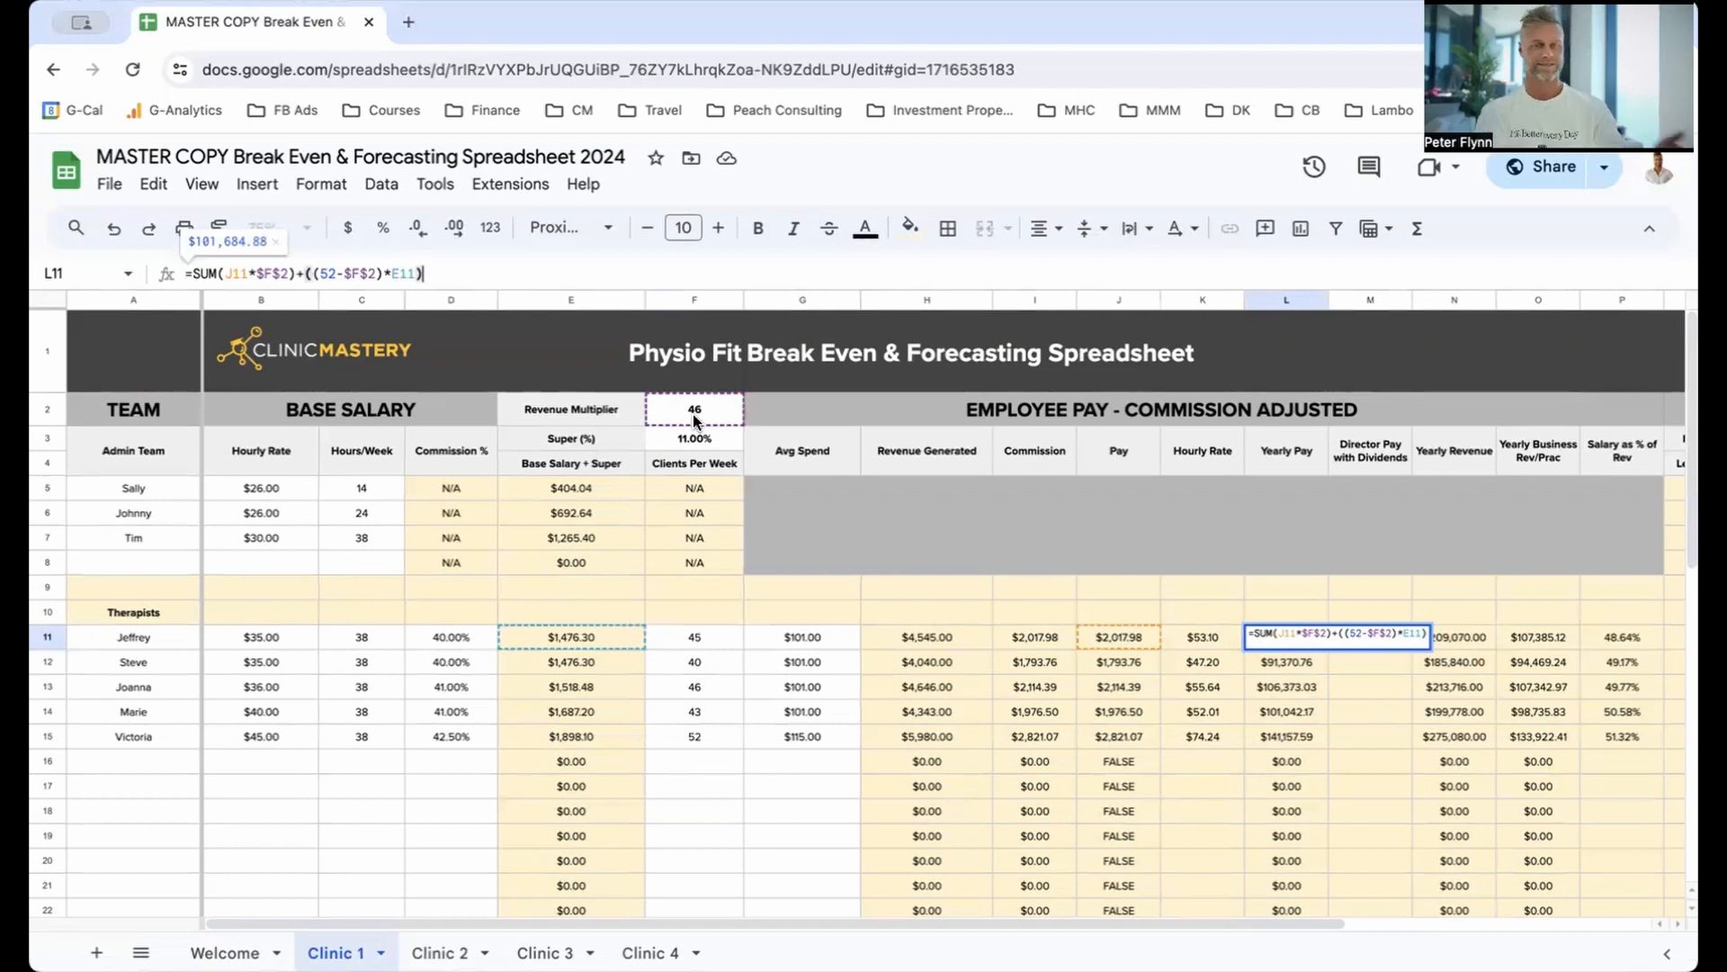
{"action": "key", "text": "Return"}
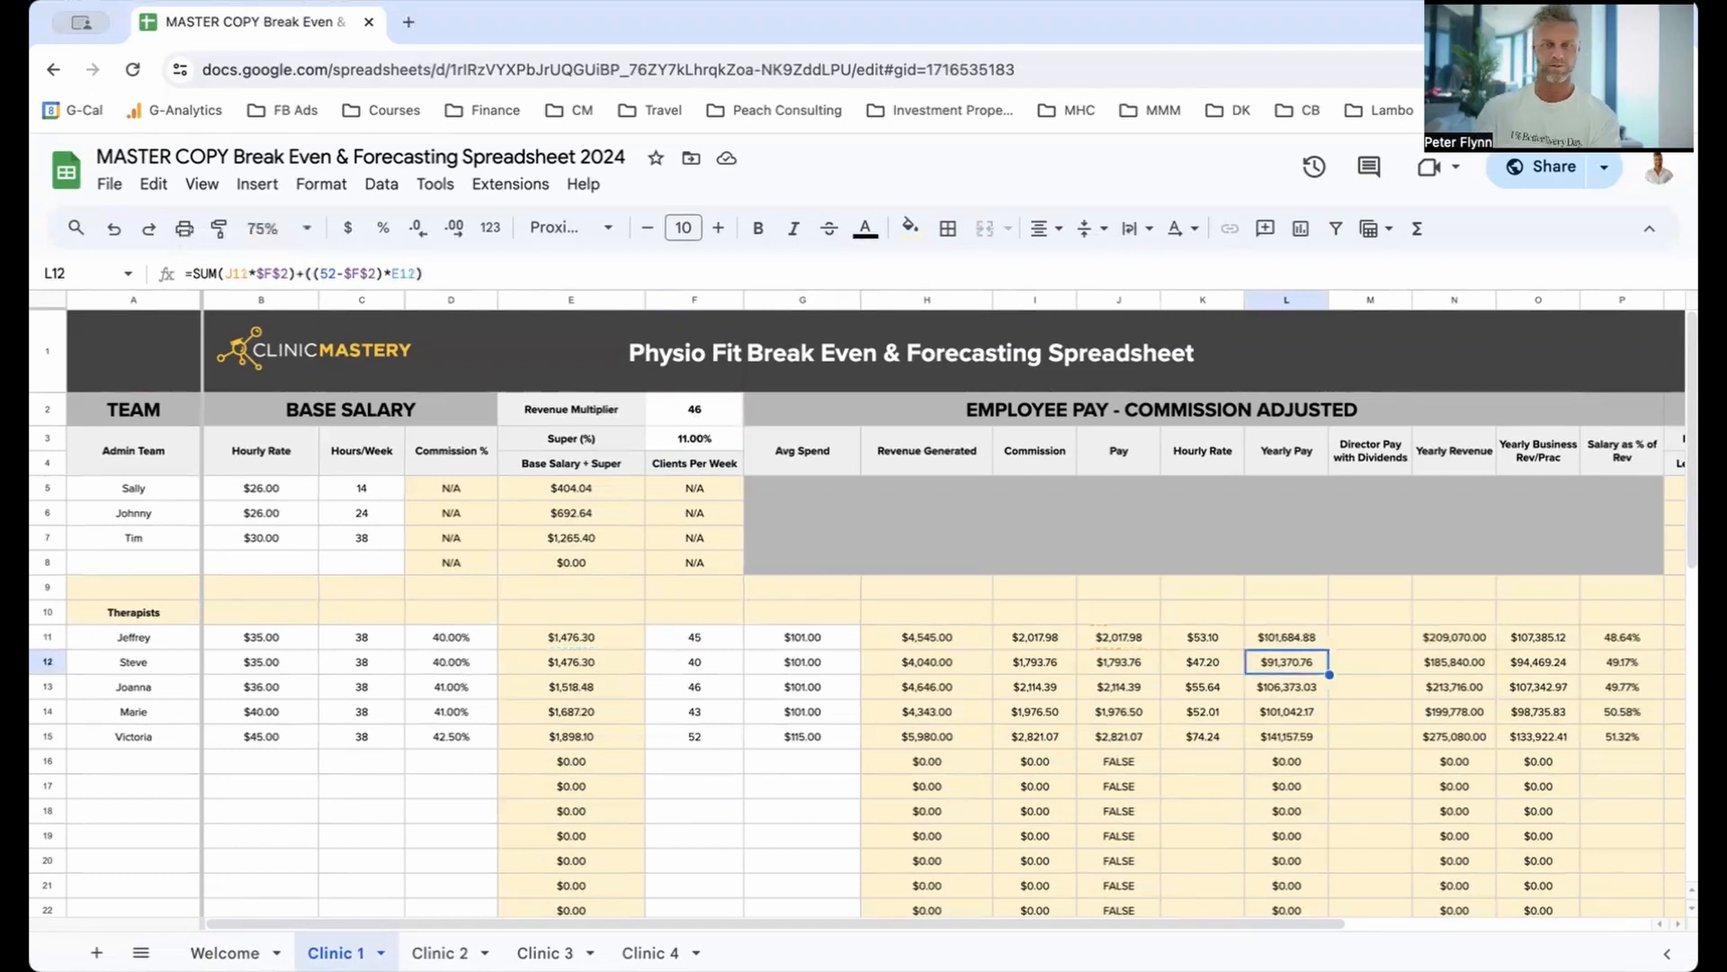
{"action": "left_click_drag", "start_coordinate": [1288, 633], "coordinate": [1303, 734]}
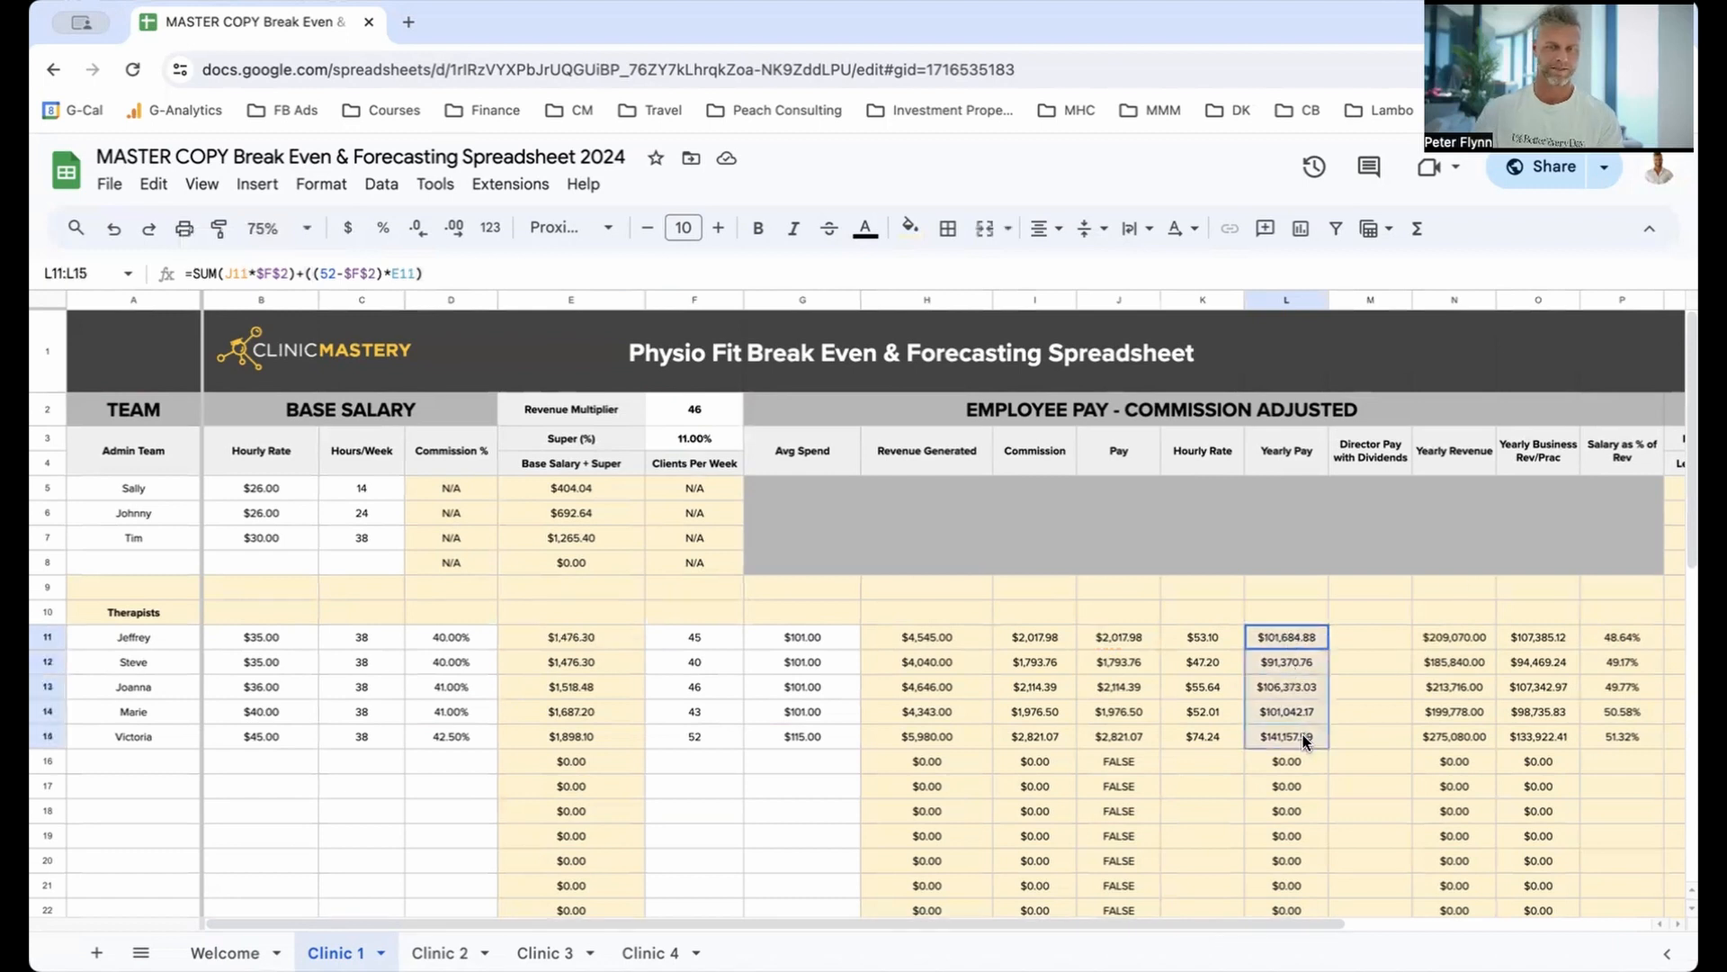
{"action": "left_click_drag", "start_coordinate": [1207, 639], "coordinate": [1212, 740]}
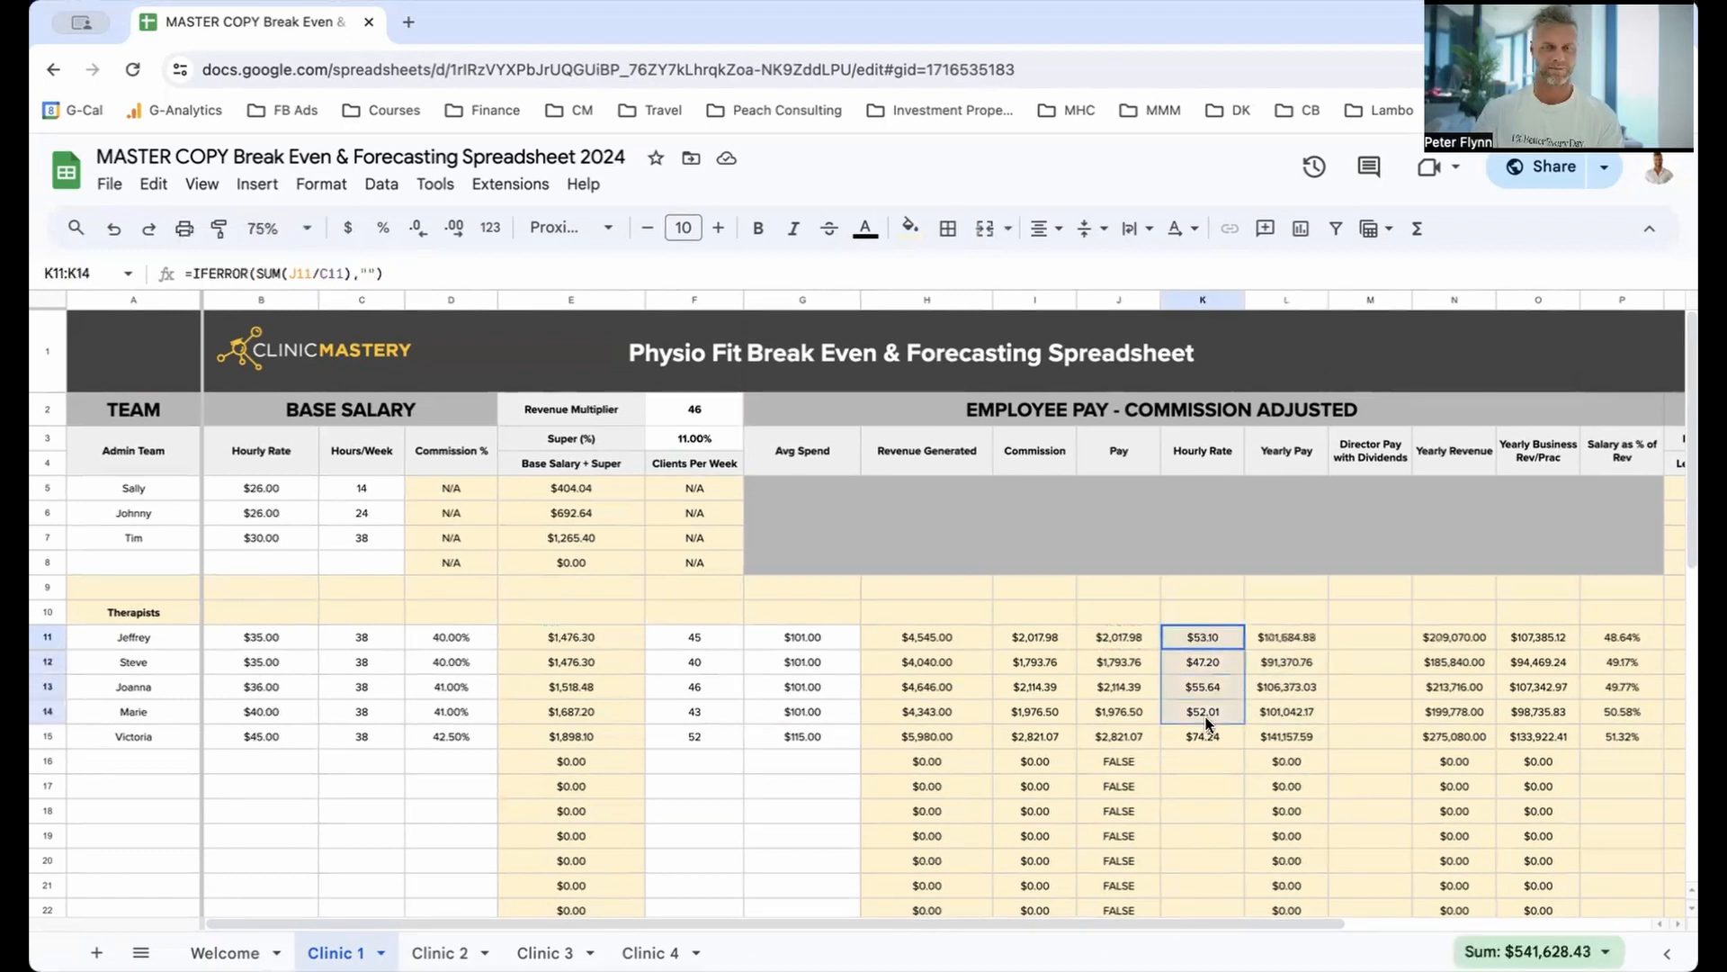
{"action": "left_click", "coordinate": [1335, 735]}
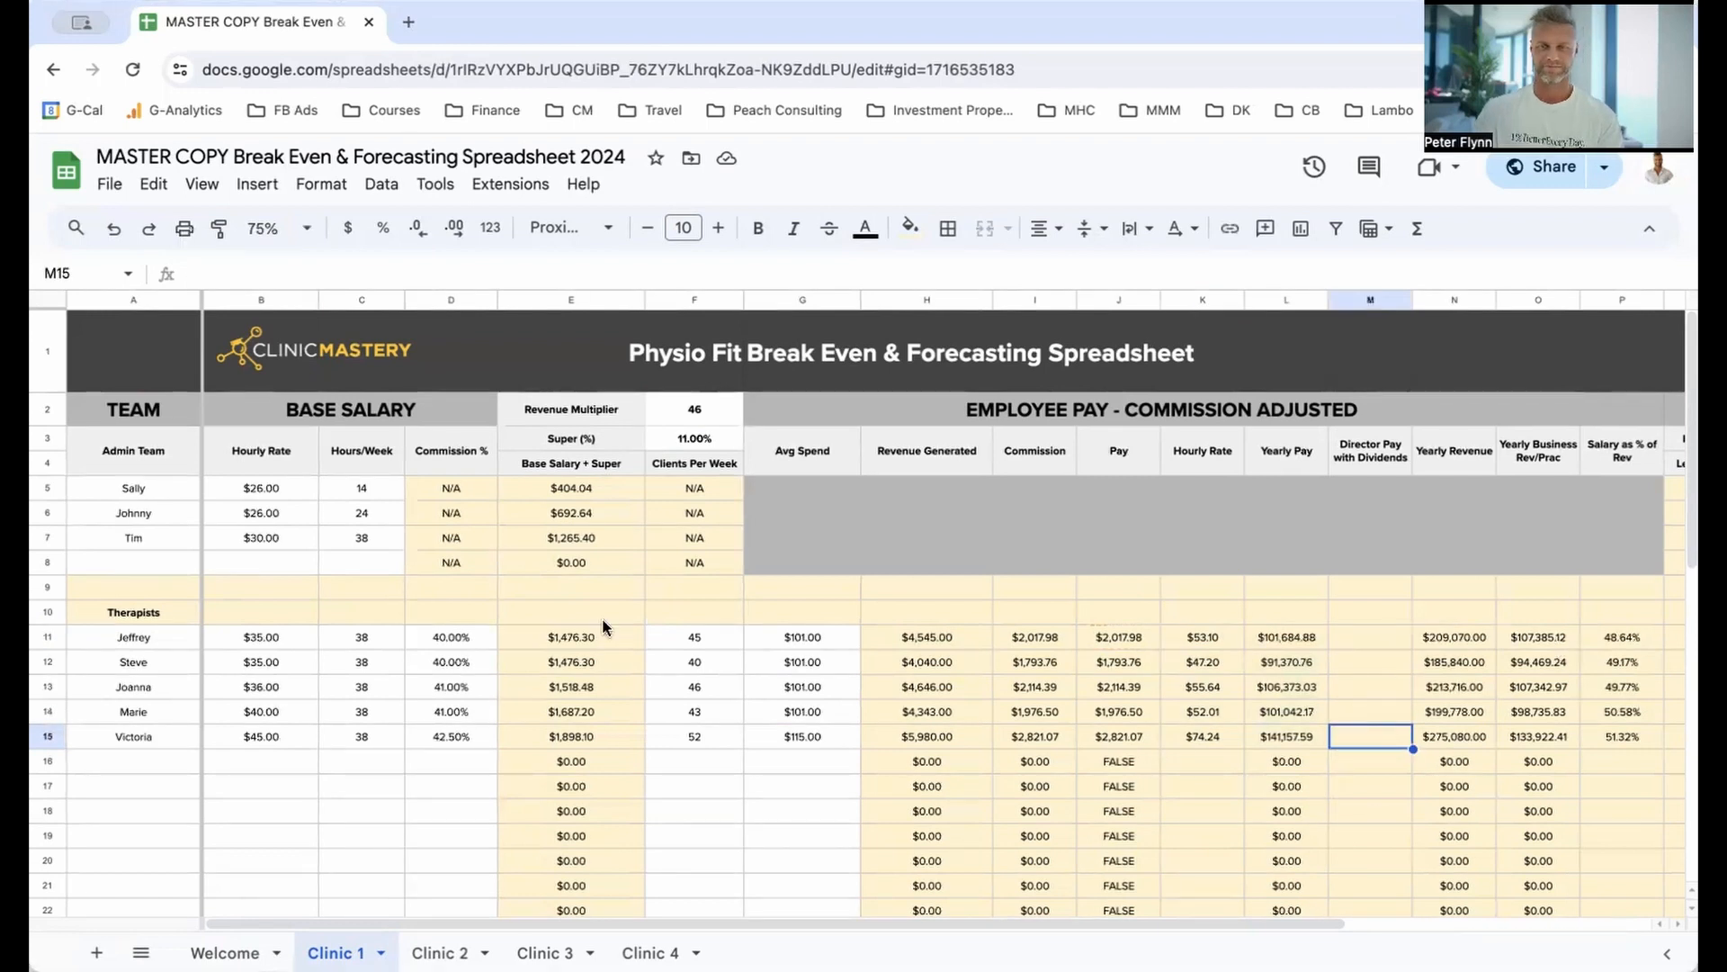
Step: Clear all therapist commission percentages to check the adjusted hourly rates on base salary alone, and undo the deletion
{"action": "left_click_drag", "start_coordinate": [450, 639], "coordinate": [466, 739]}
{"action": "key", "text": "Delete"}
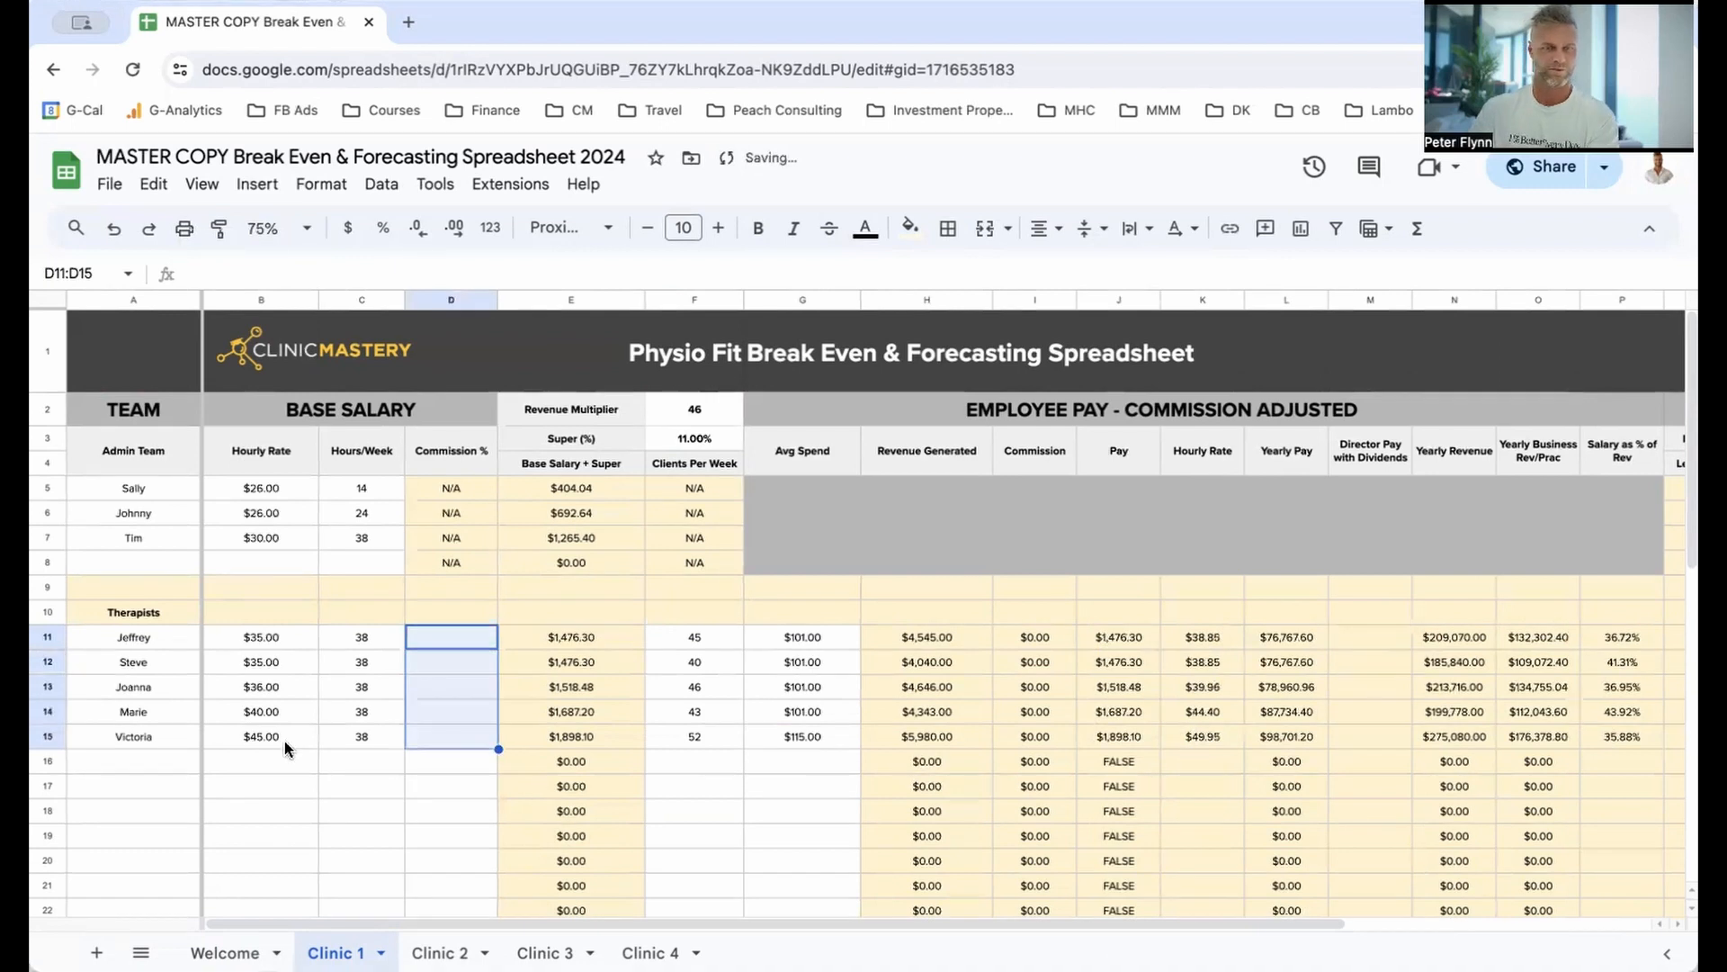
{"action": "left_click_drag", "start_coordinate": [1196, 639], "coordinate": [1197, 663]}
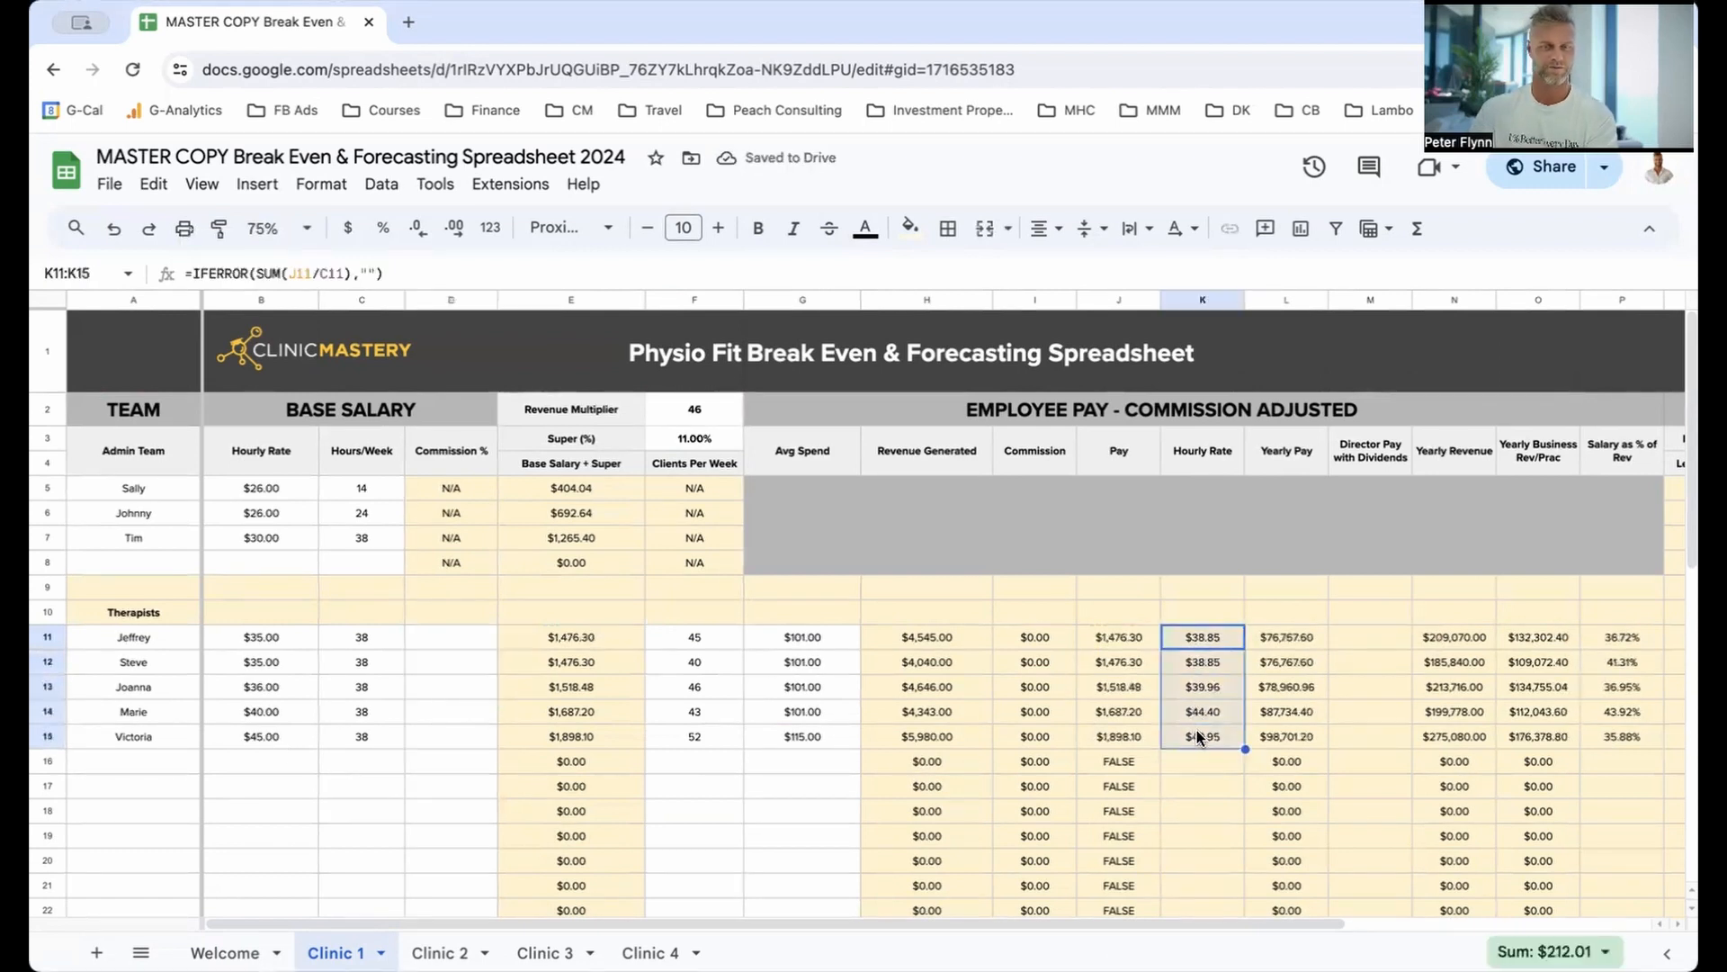
{"action": "key", "text": "ctrl+z"}
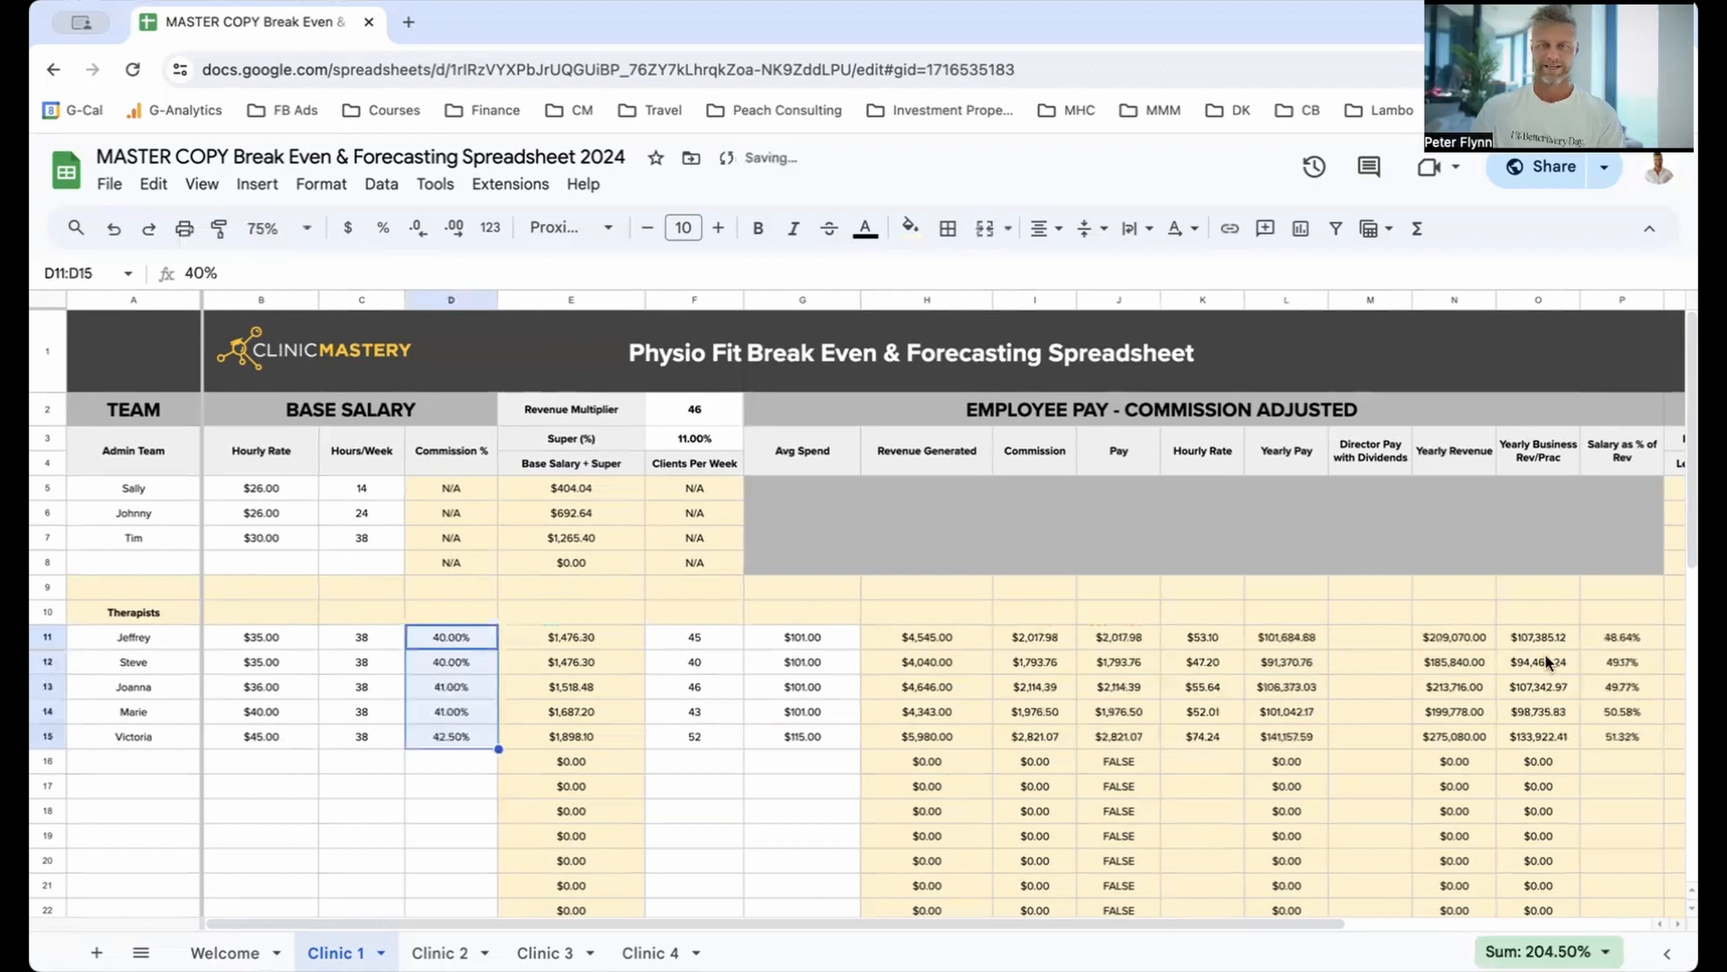
Step: Examine the therapists' yearly revenue with its revenue multiplier, the yearly business revenue per practitioner formula, and salary as a percentage of revenue
{"action": "left_click_drag", "start_coordinate": [1480, 638], "coordinate": [1483, 727]}
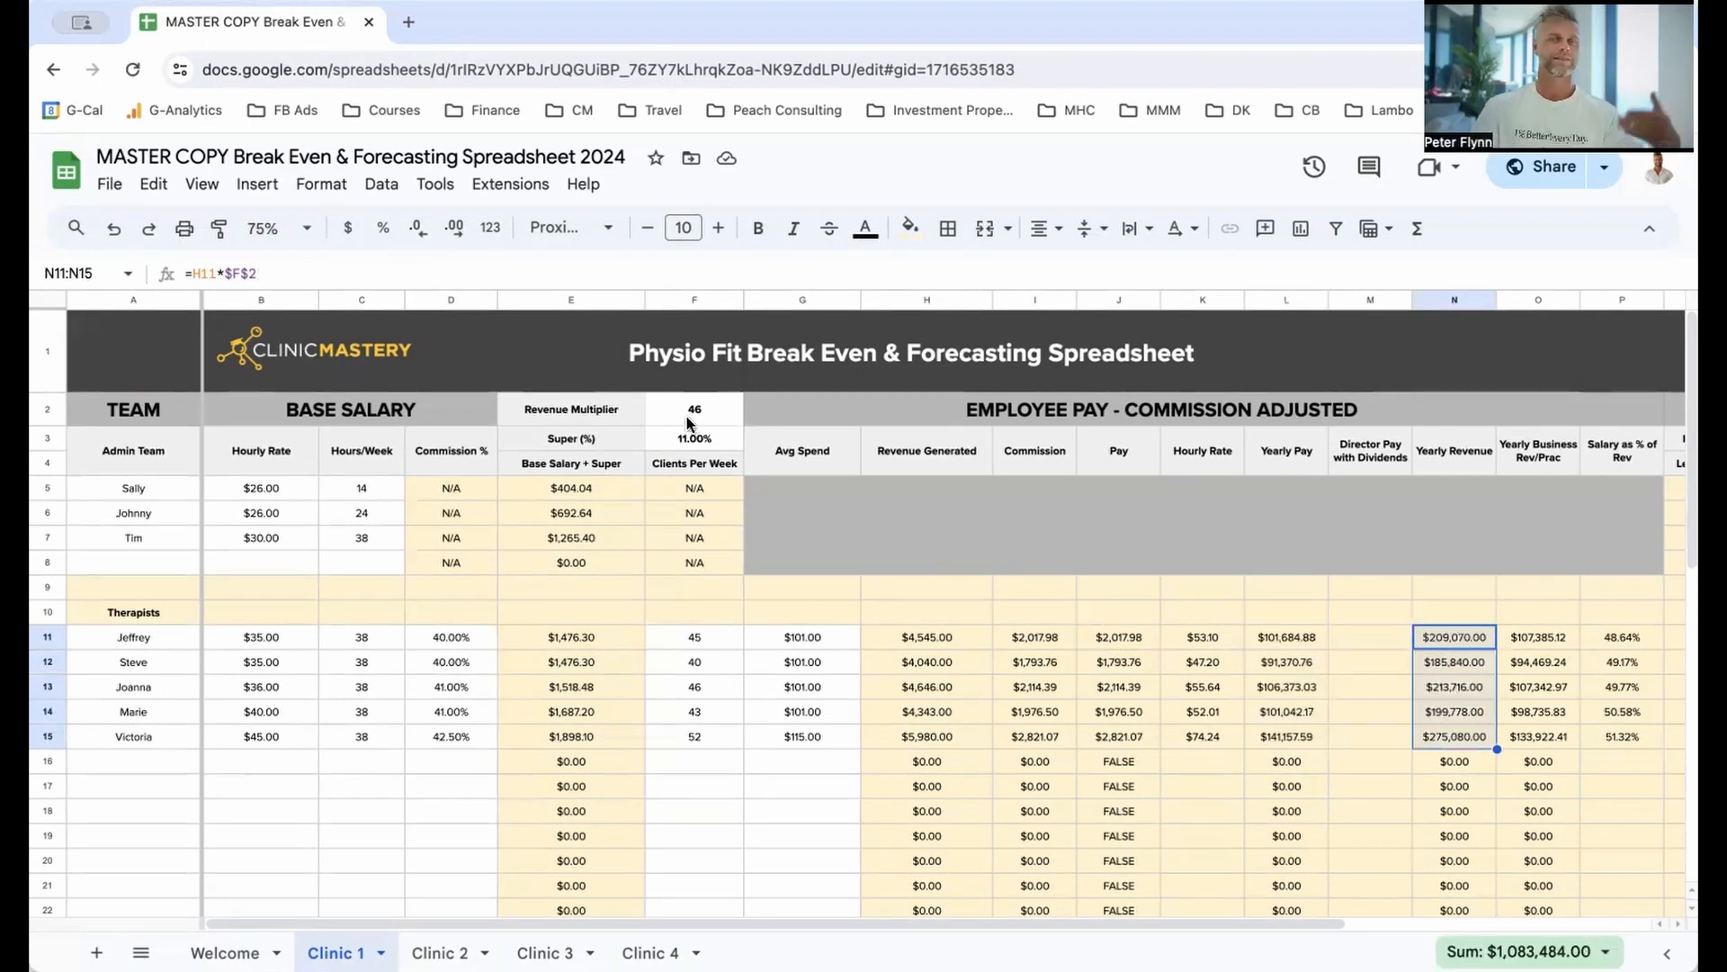
{"action": "left_click", "coordinate": [718, 419]}
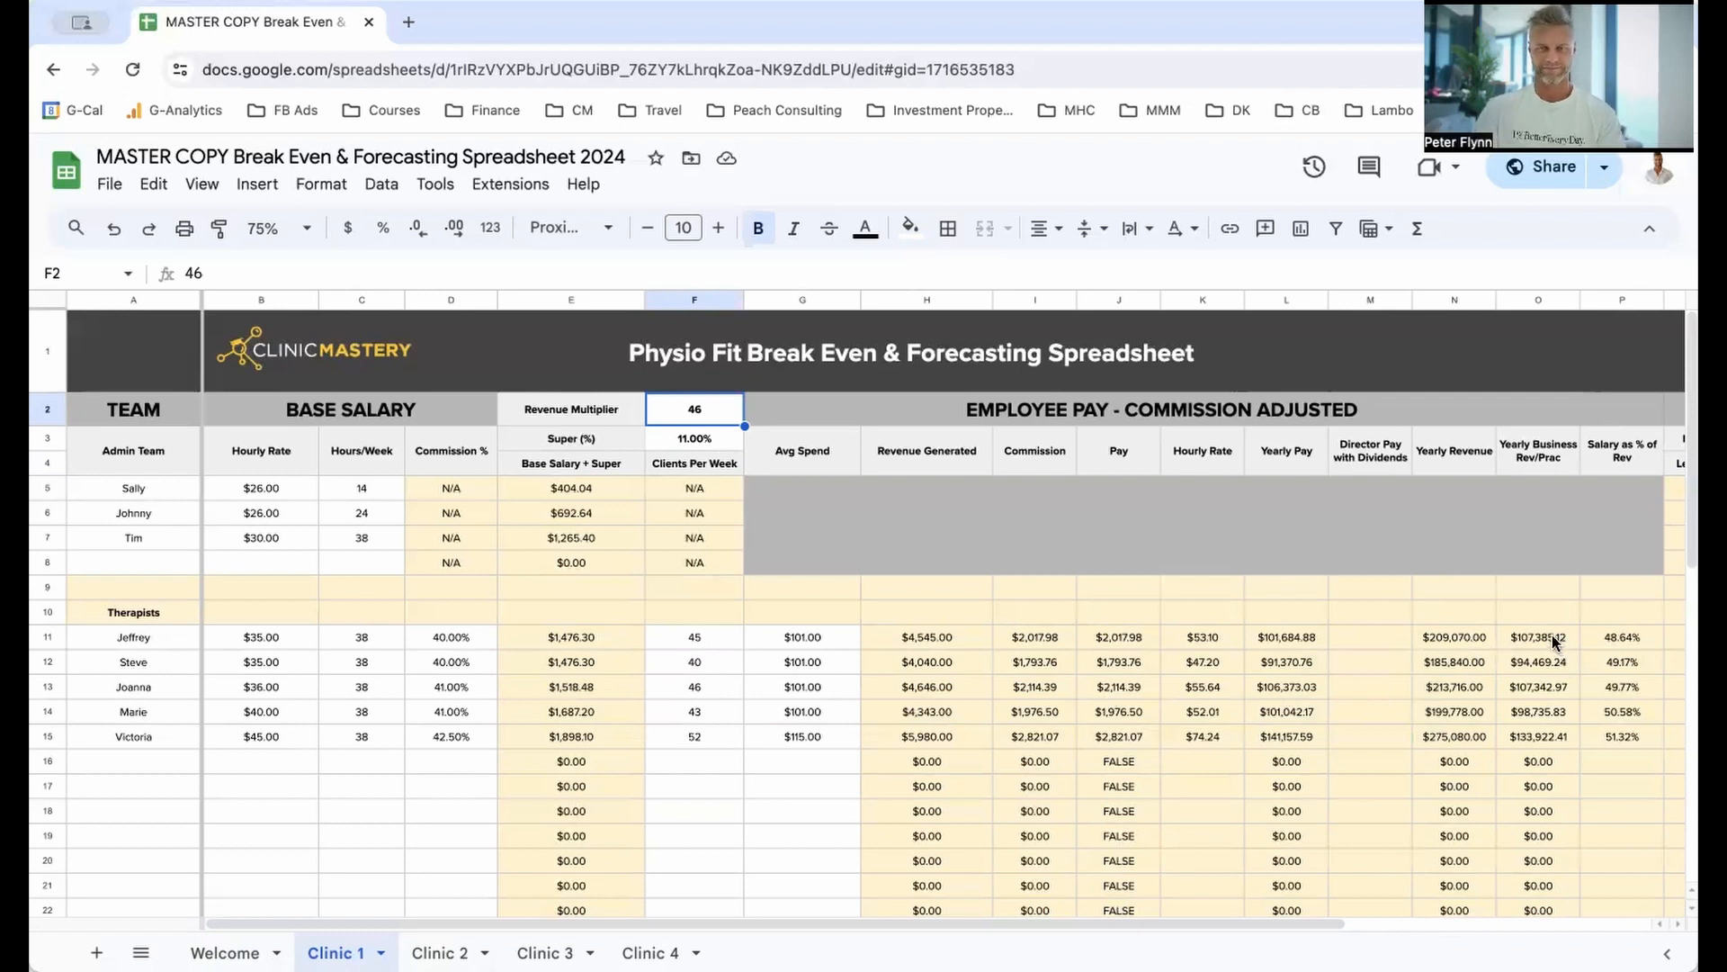
{"action": "left_click_drag", "start_coordinate": [1540, 644], "coordinate": [1547, 737]}
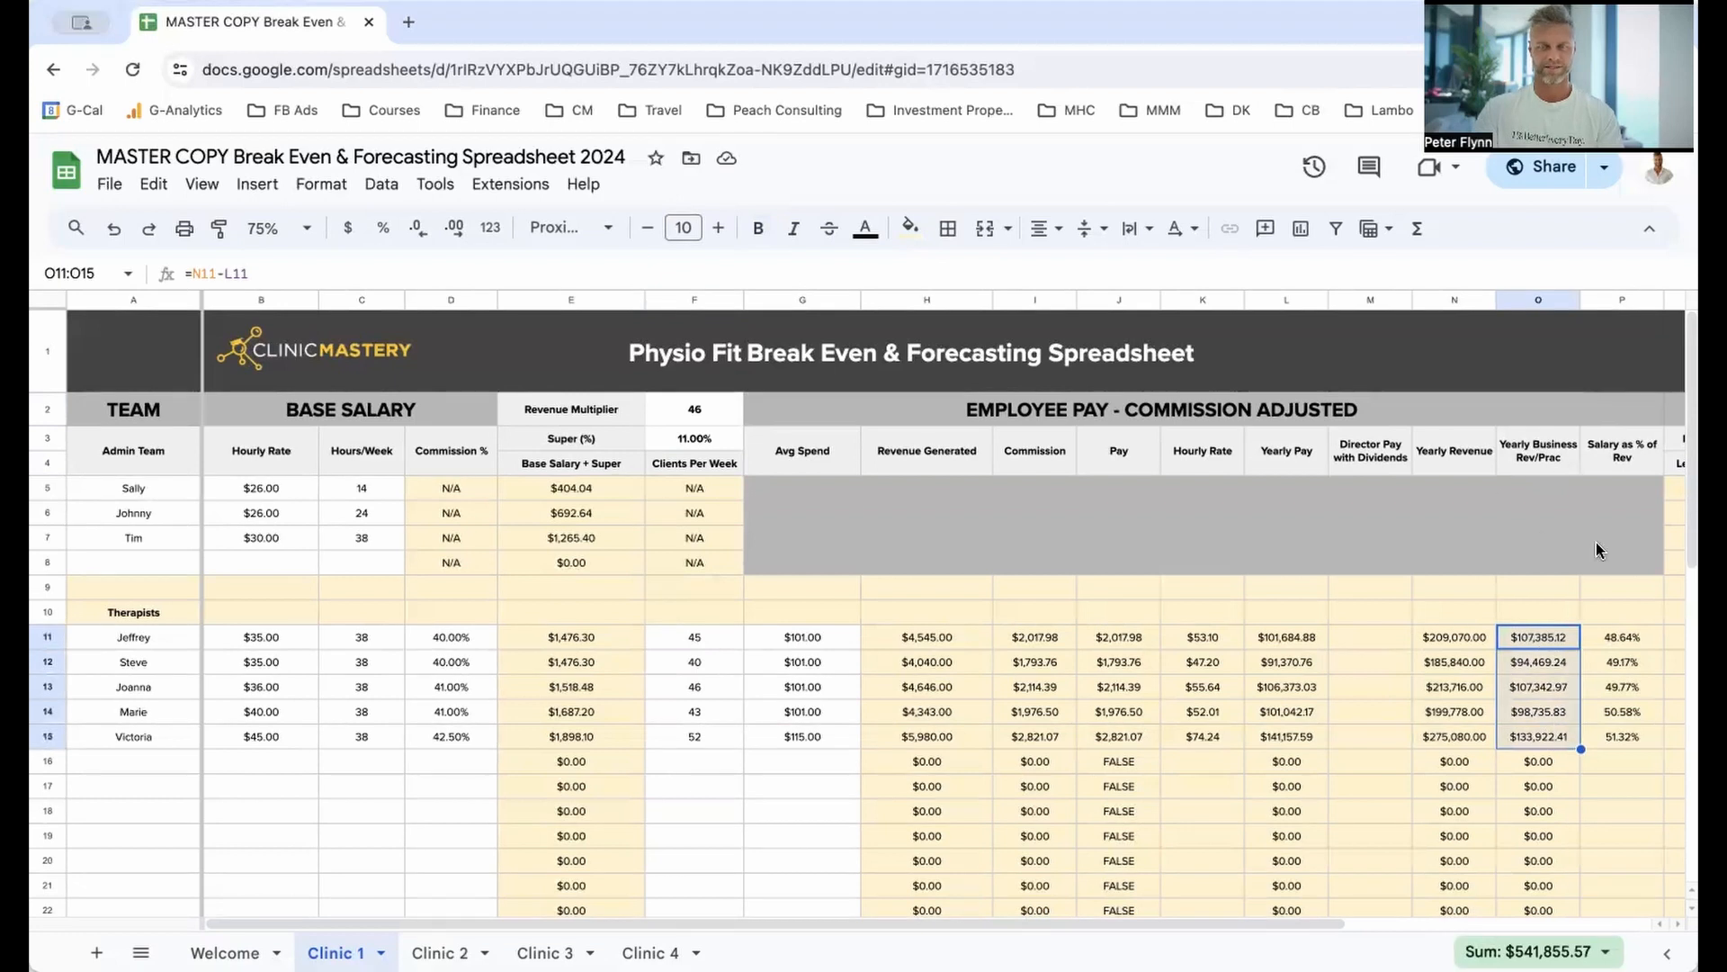
{"action": "left_click", "coordinate": [1558, 640]}
{"action": "left_click", "coordinate": [261, 273]}
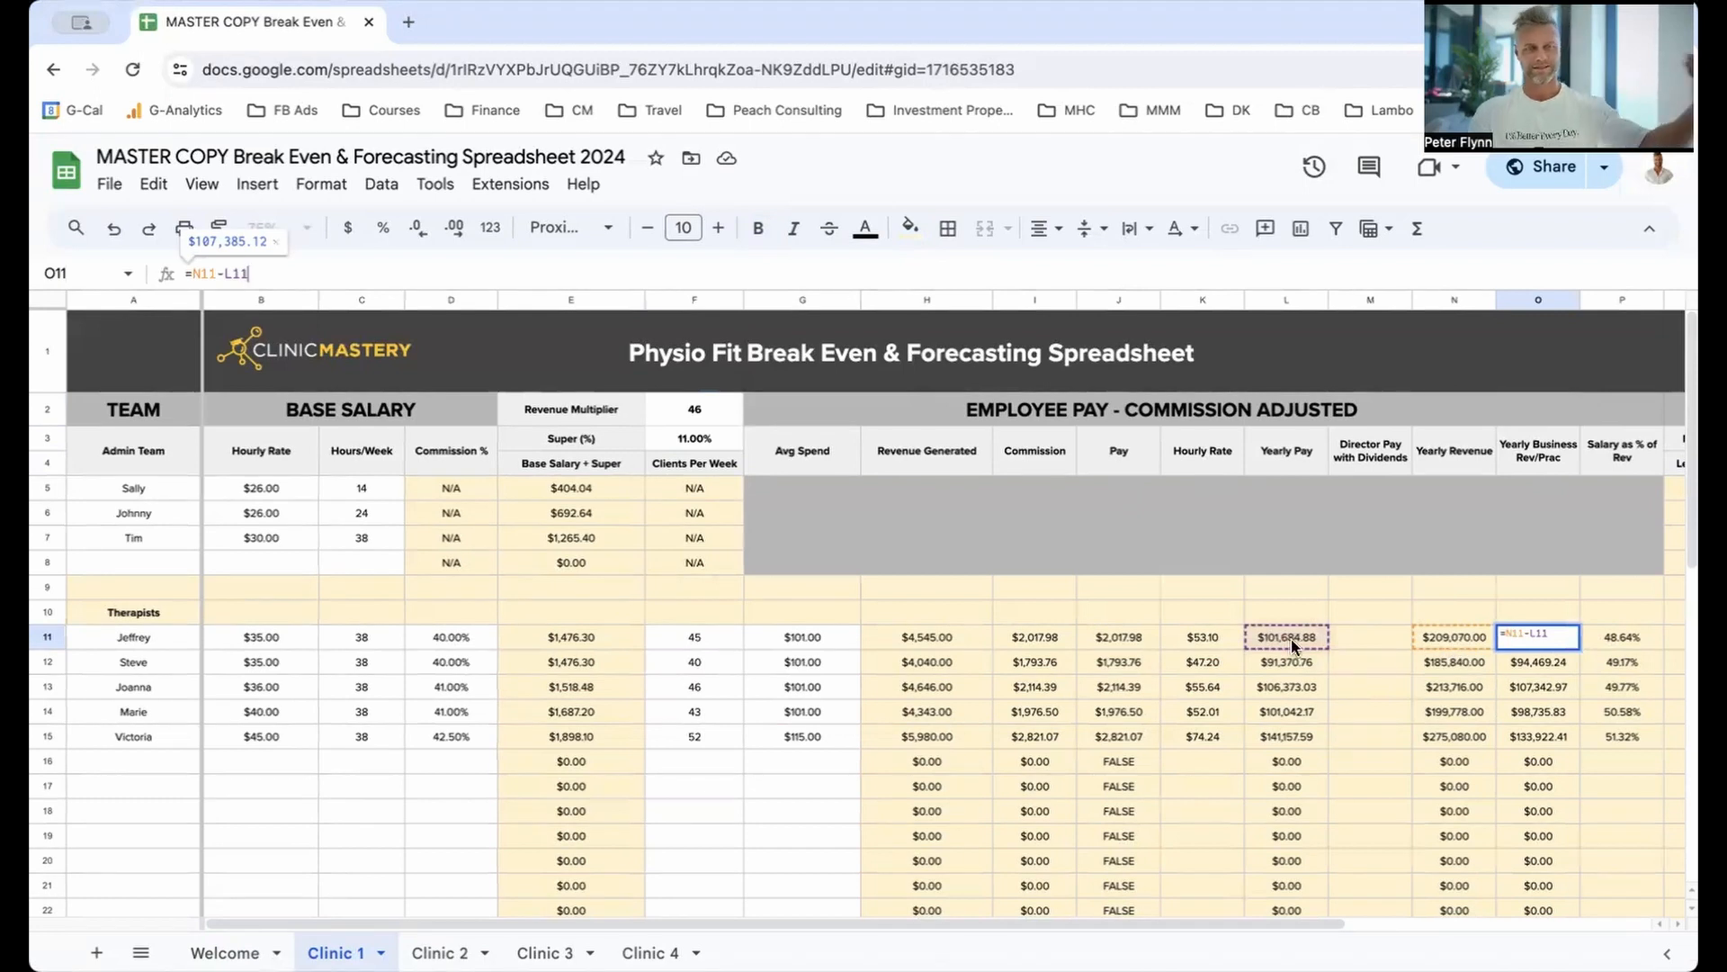
{"action": "key", "text": "Escape"}
{"action": "left_click_drag", "start_coordinate": [1536, 641], "coordinate": [1539, 736]}
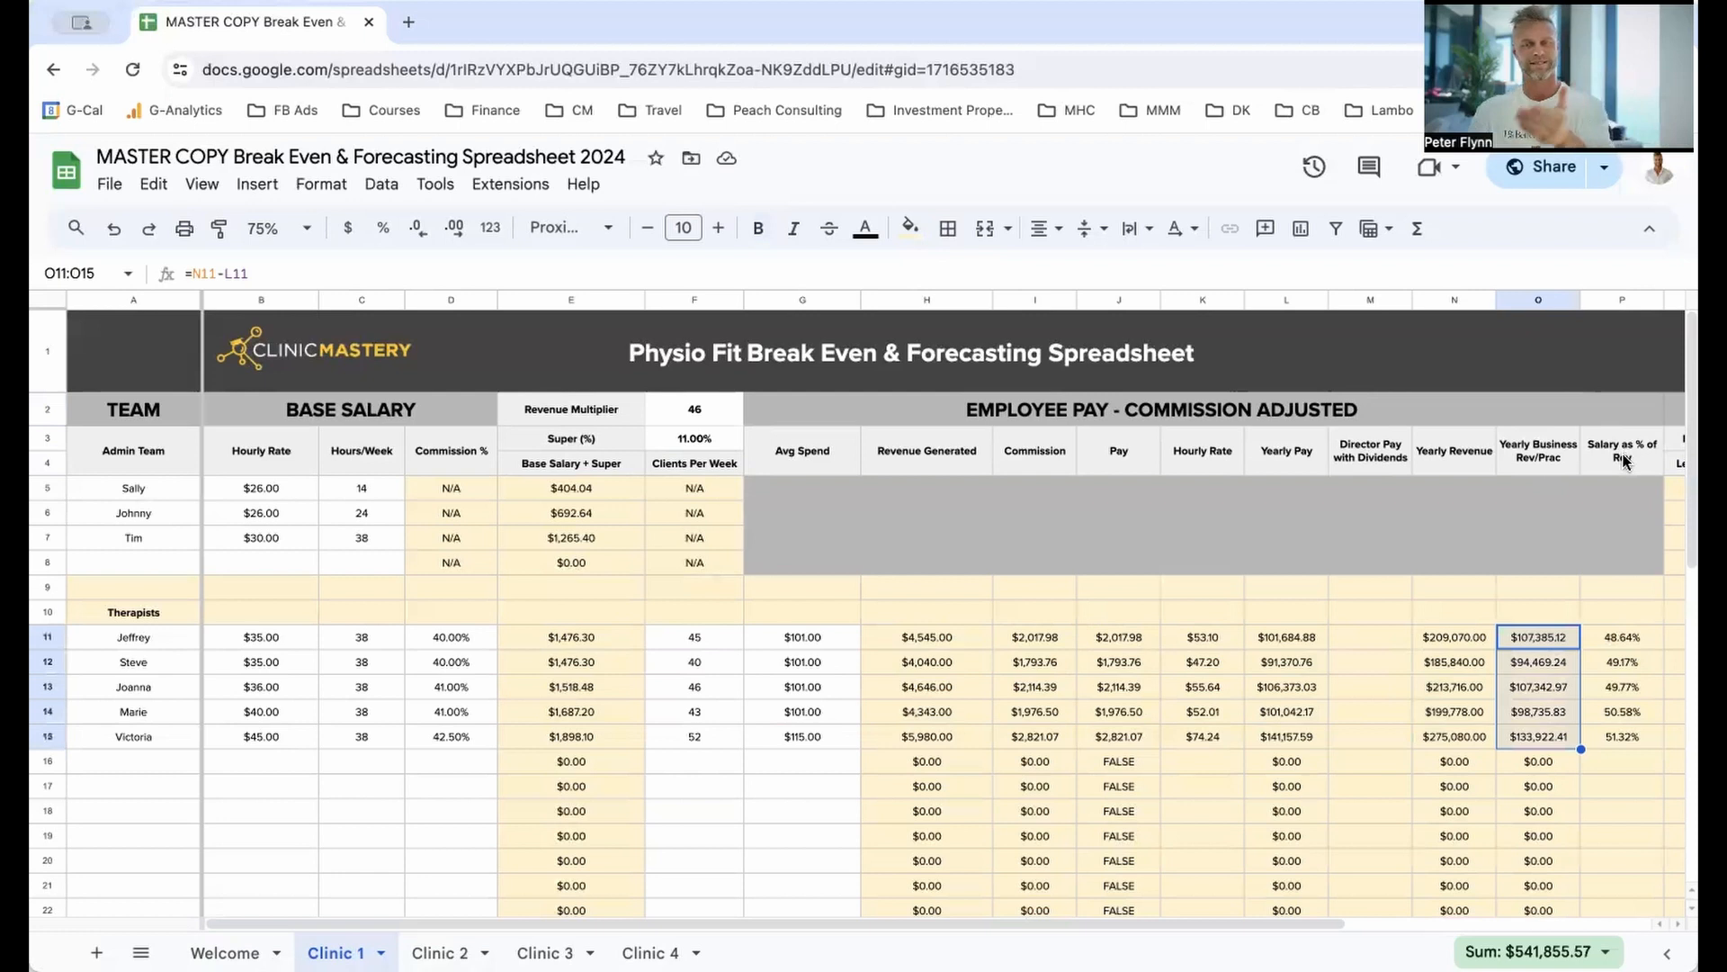
{"action": "left_click", "coordinate": [1639, 640]}
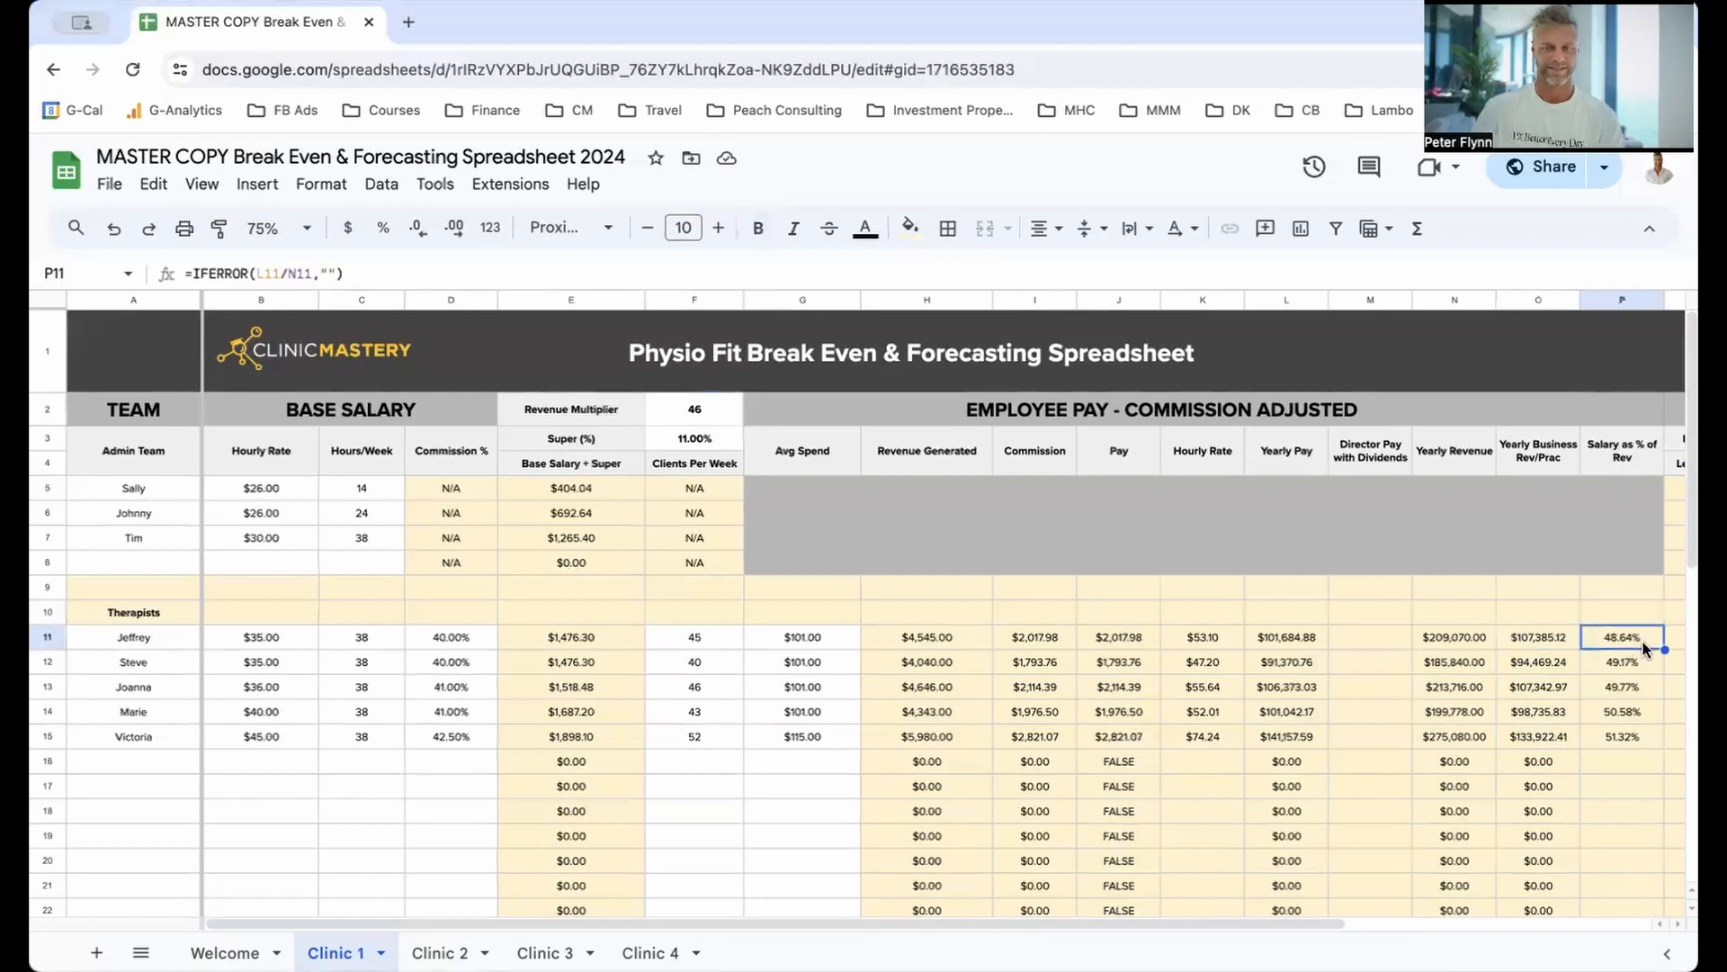
{"action": "left_click_drag", "start_coordinate": [1639, 644], "coordinate": [1614, 730]}
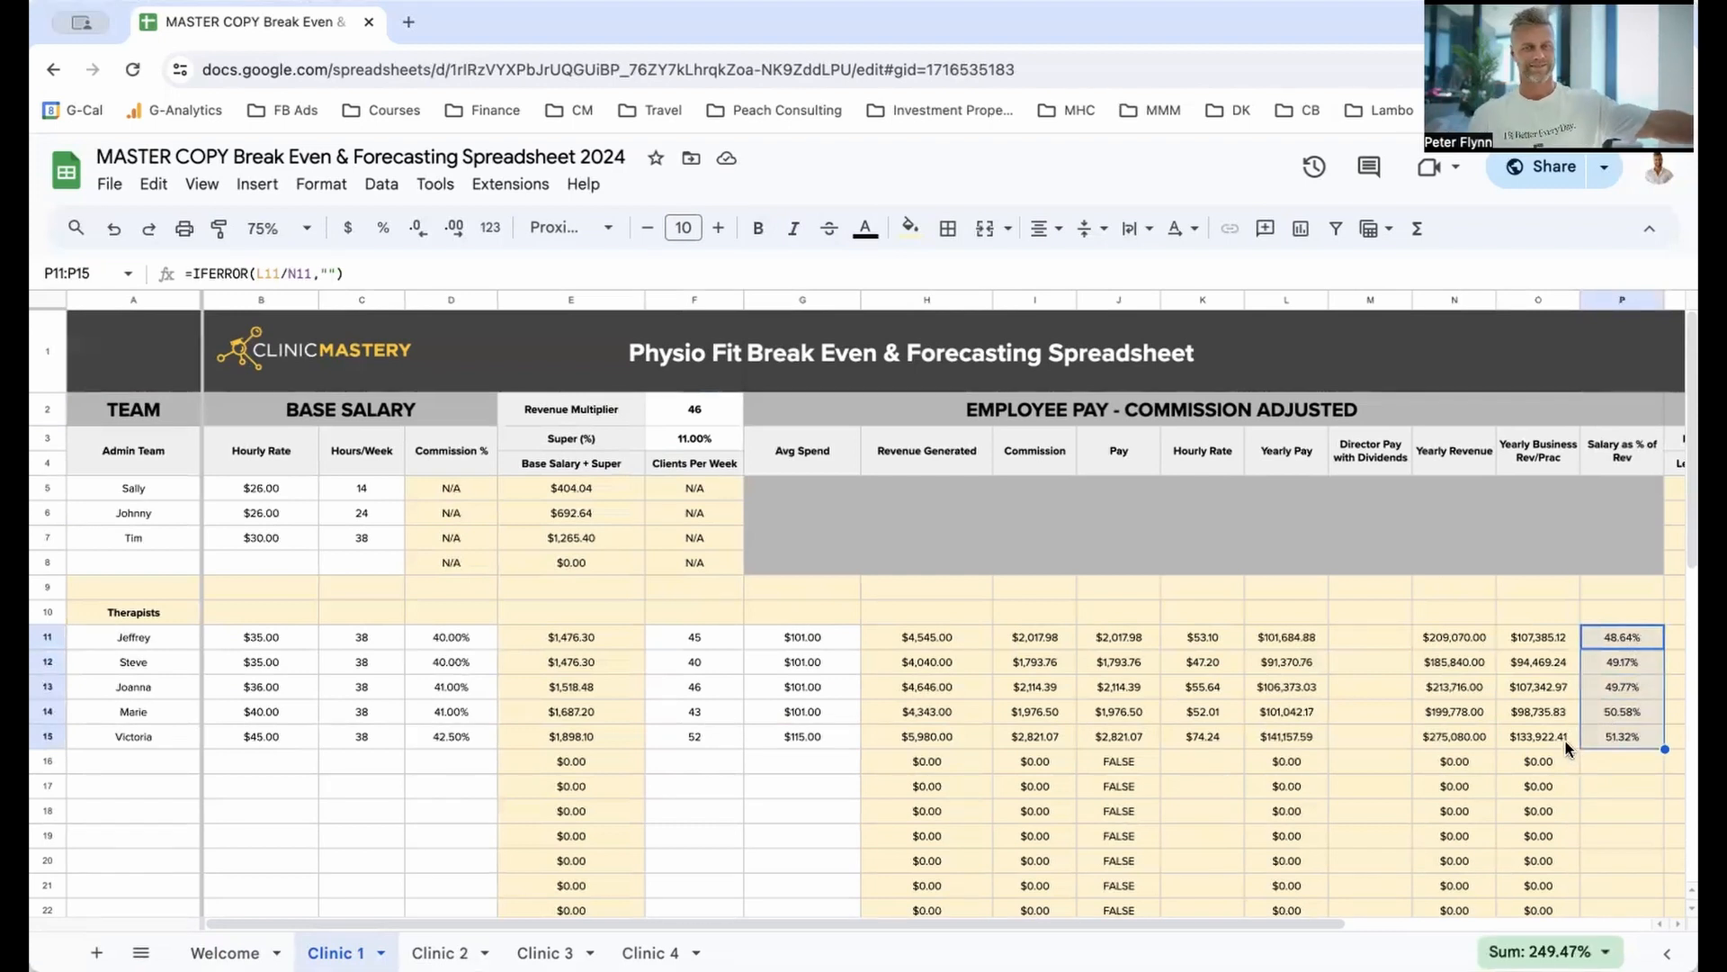
Step: Review the weekly and yearly leave amounts for the admin team and therapists, along with the leave multiplier
{"action": "scroll", "coordinate": [1396, 742], "scroll_direction": "right", "scroll_amount": 3}
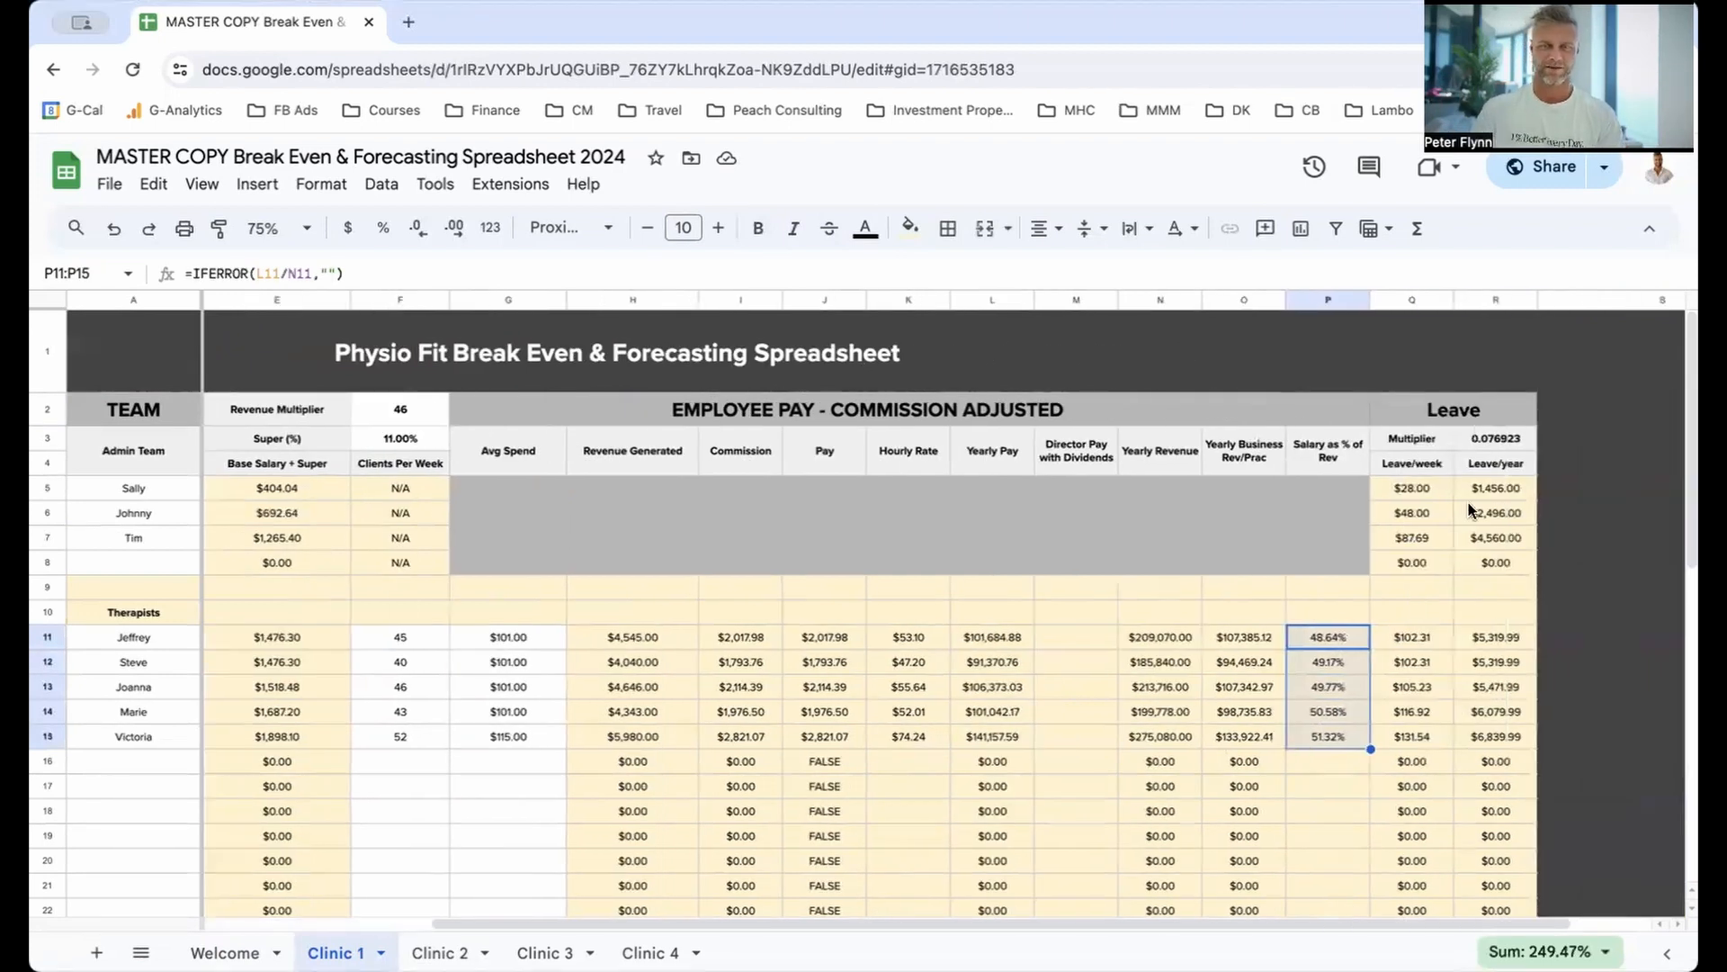
{"action": "left_click_drag", "start_coordinate": [1416, 500], "coordinate": [1430, 736]}
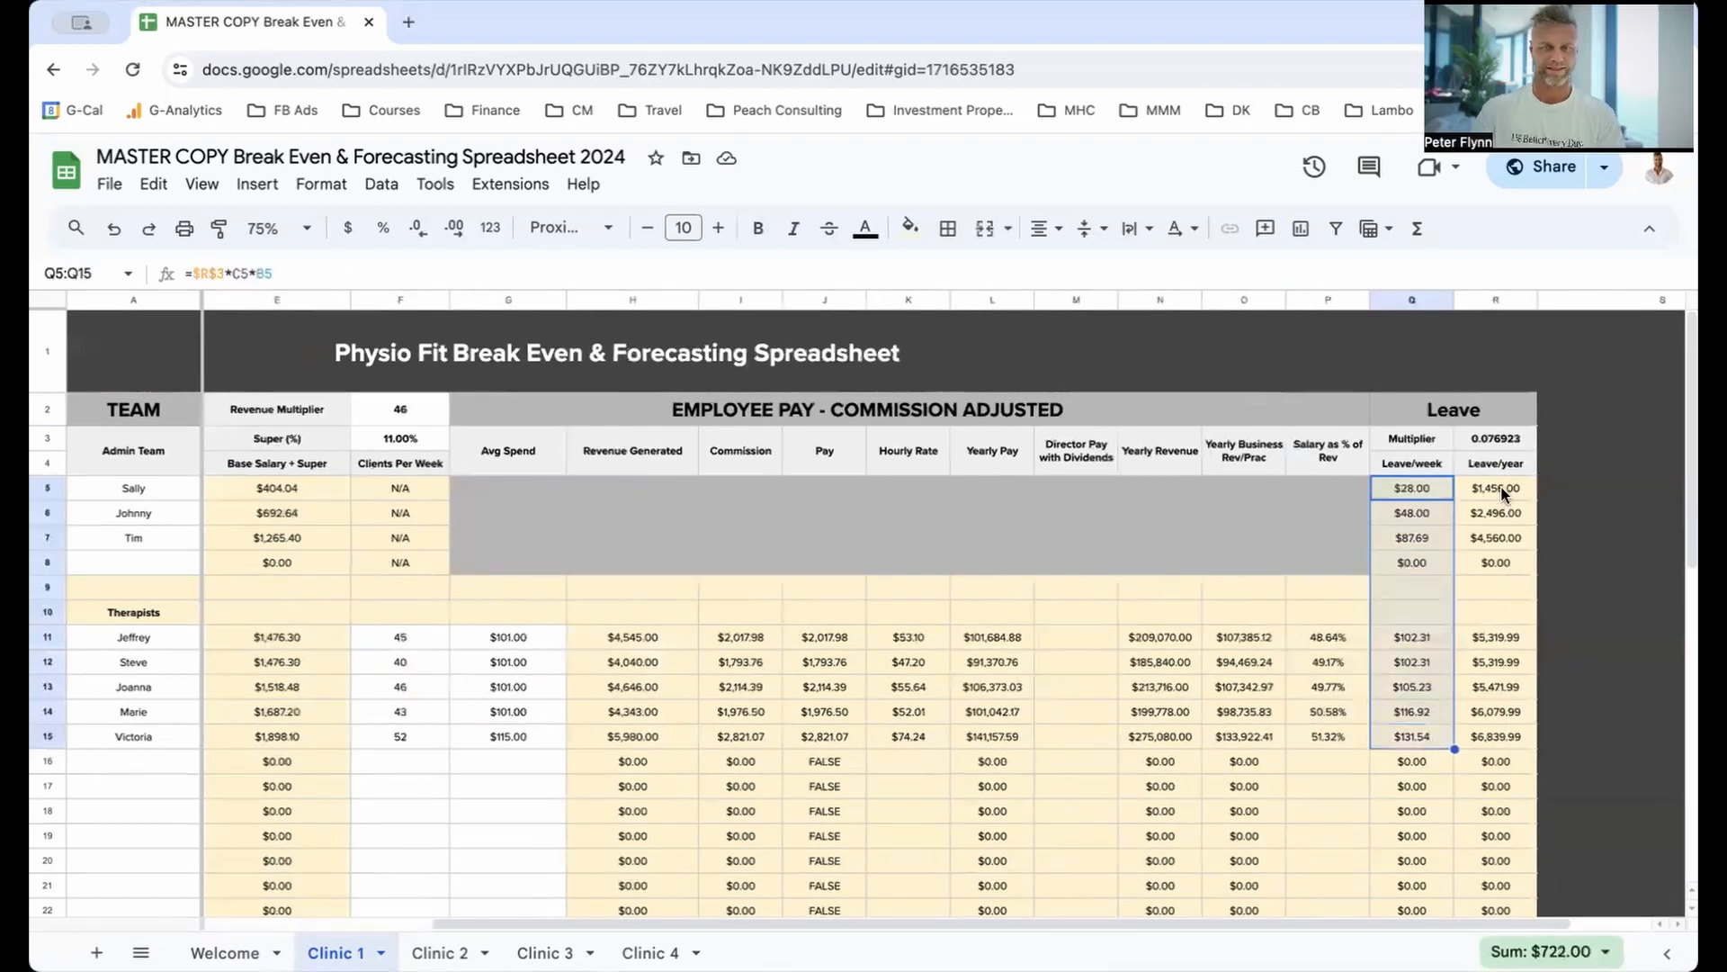
{"action": "left_click_drag", "start_coordinate": [1502, 489], "coordinate": [1522, 739]}
{"action": "left_click", "coordinate": [1504, 718]}
{"action": "left_click", "coordinate": [1504, 432]}
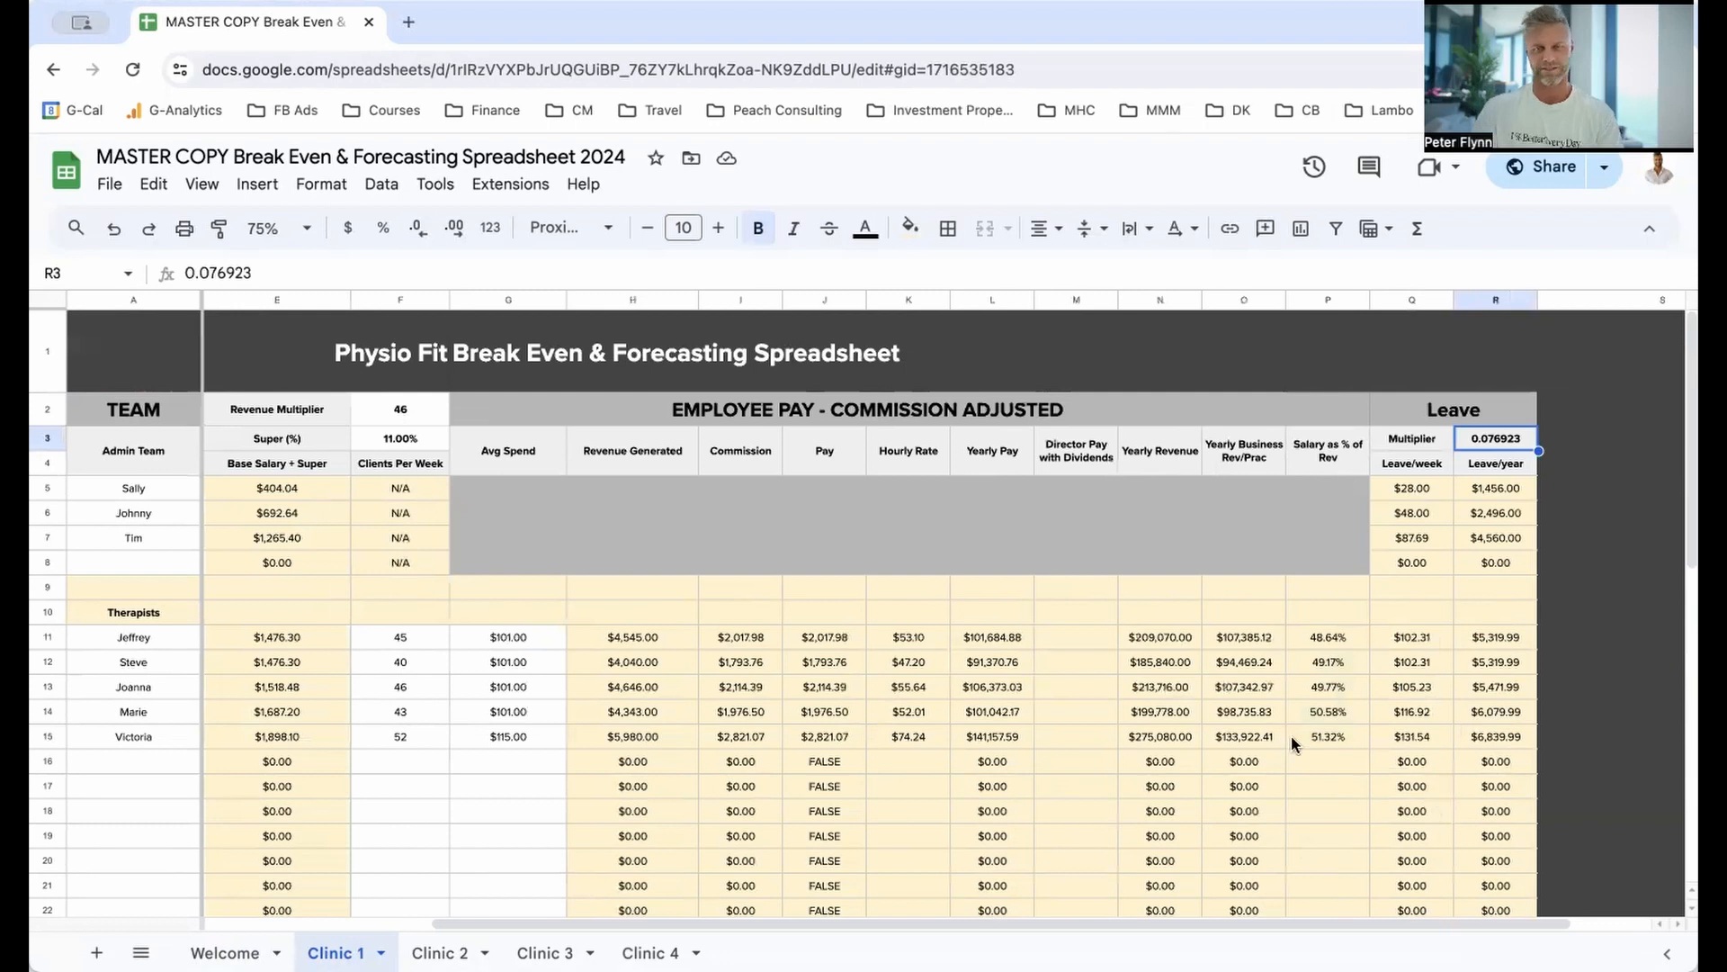
{"action": "left_click", "coordinate": [1377, 688]}
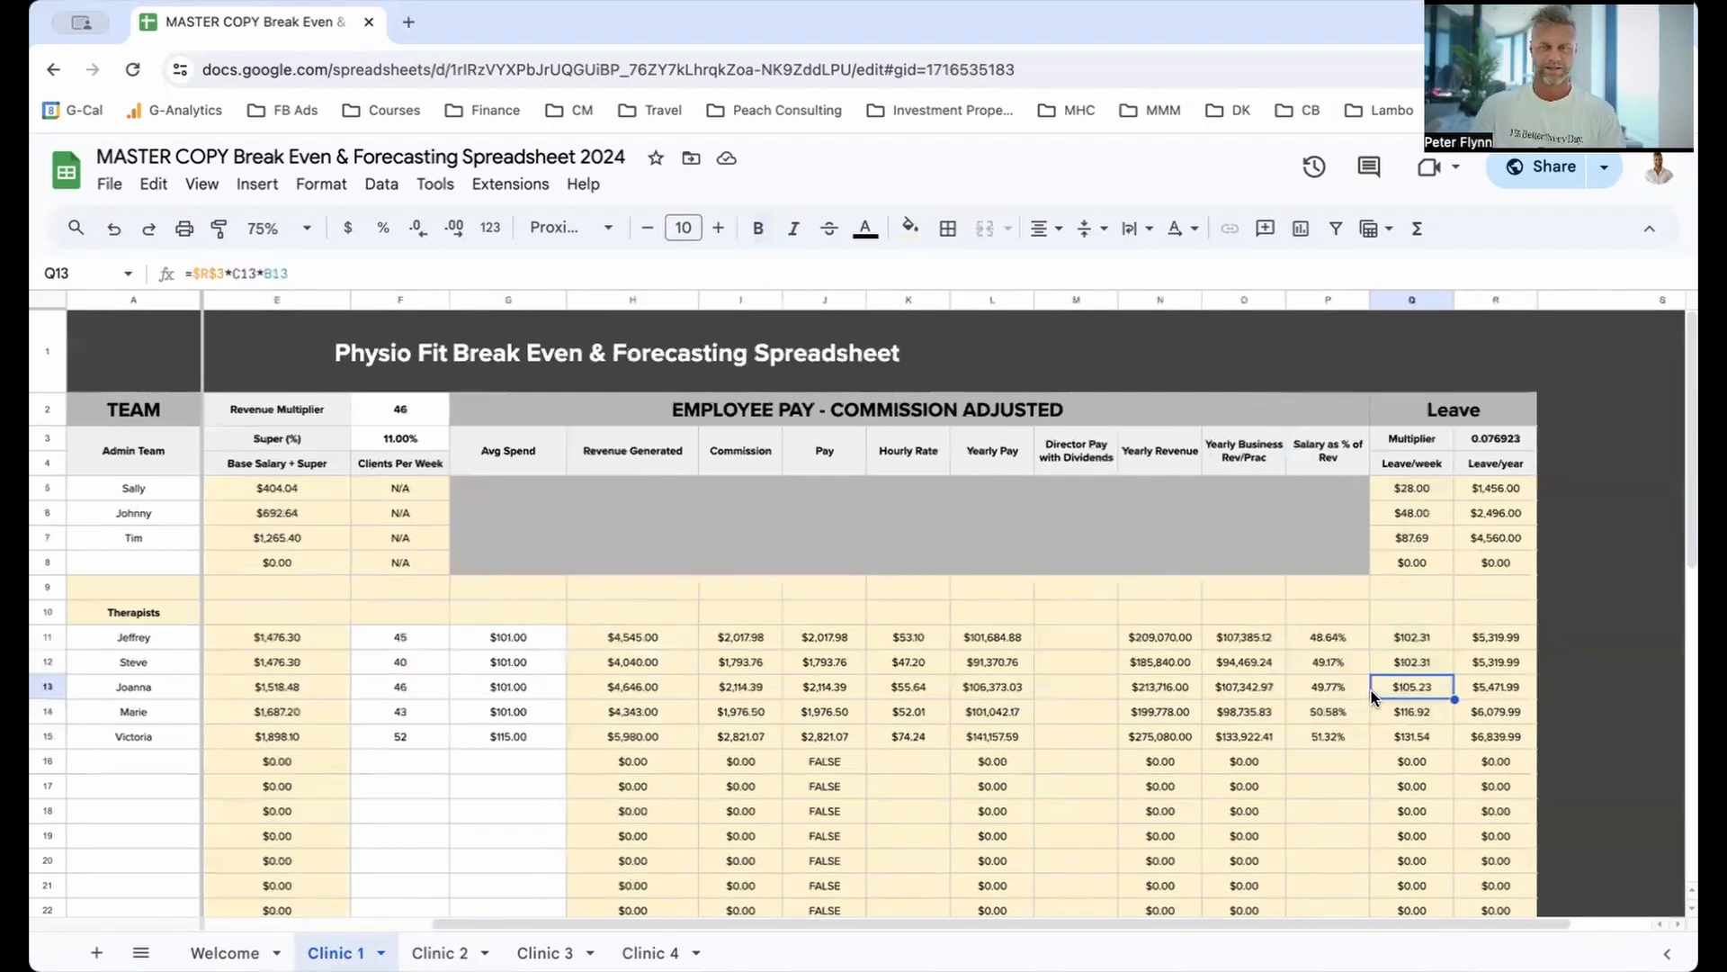
{"action": "scroll", "coordinate": [1390, 693], "scroll_direction": "left", "scroll_amount": 2}
{"action": "scroll", "coordinate": [1378, 652], "scroll_direction": "right", "scroll_amount": 4}
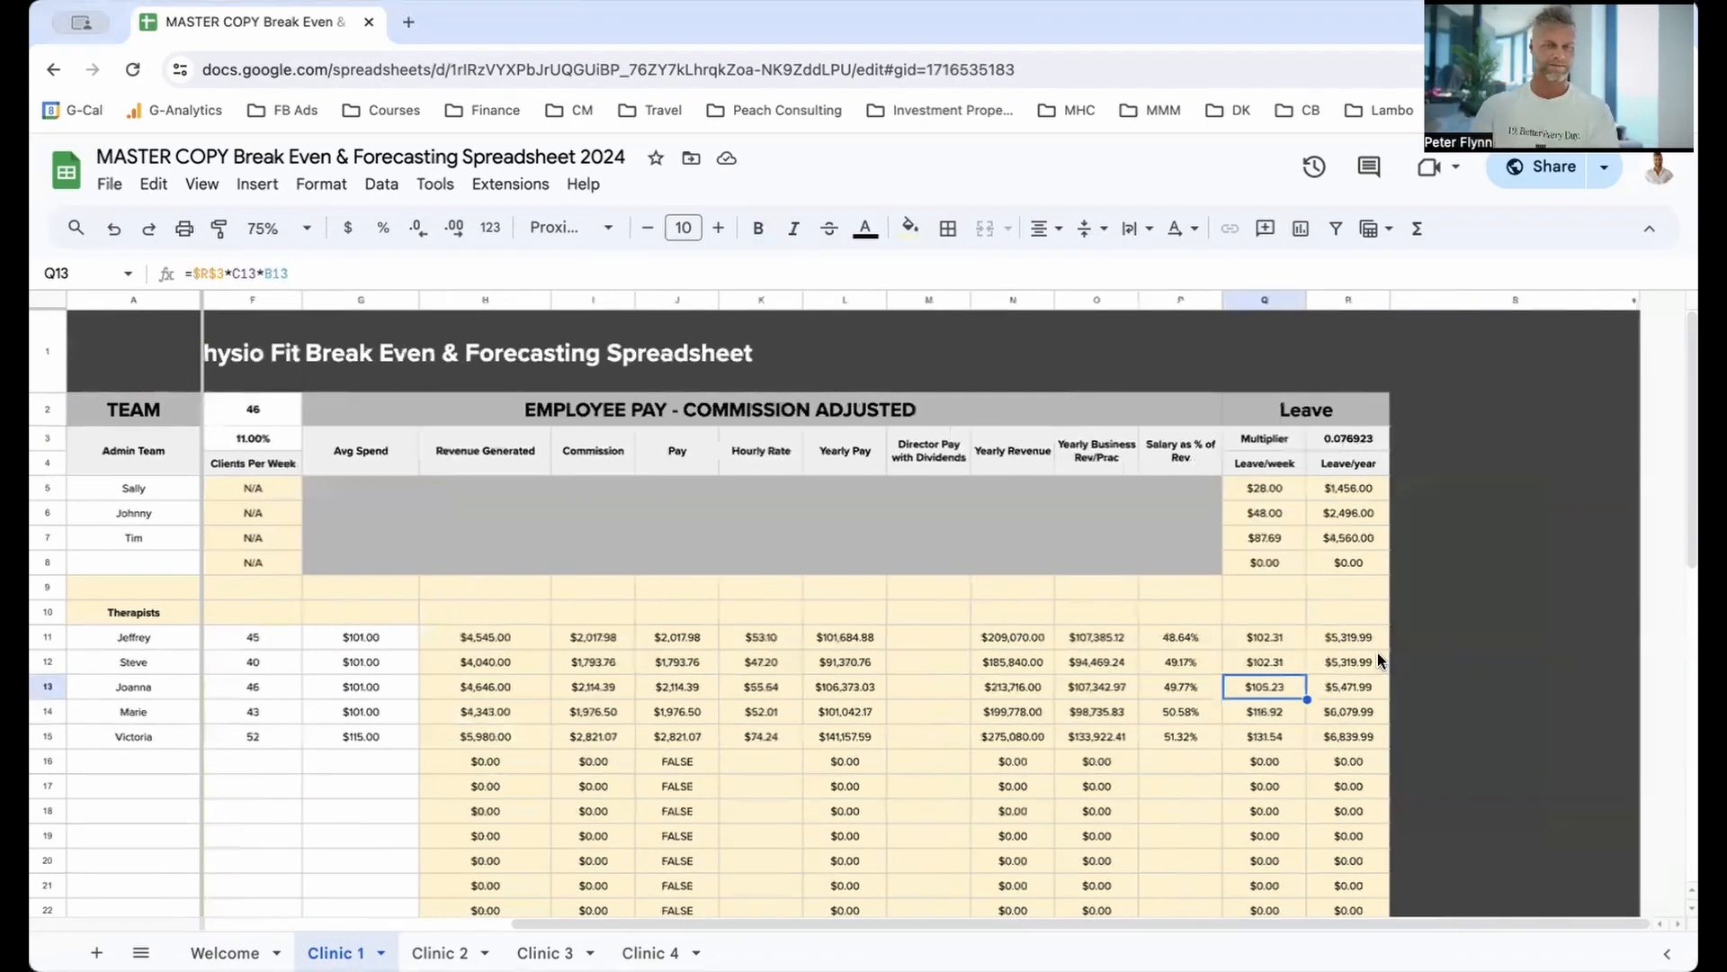
Step: Set the hourly rate of both directors to $50.00
{"action": "scroll", "coordinate": [1378, 651], "scroll_direction": "left", "scroll_amount": 3}
{"action": "scroll", "coordinate": [898, 702], "scroll_direction": "left", "scroll_amount": 3}
{"action": "scroll", "coordinate": [871, 699], "scroll_direction": "down", "scroll_amount": 5}
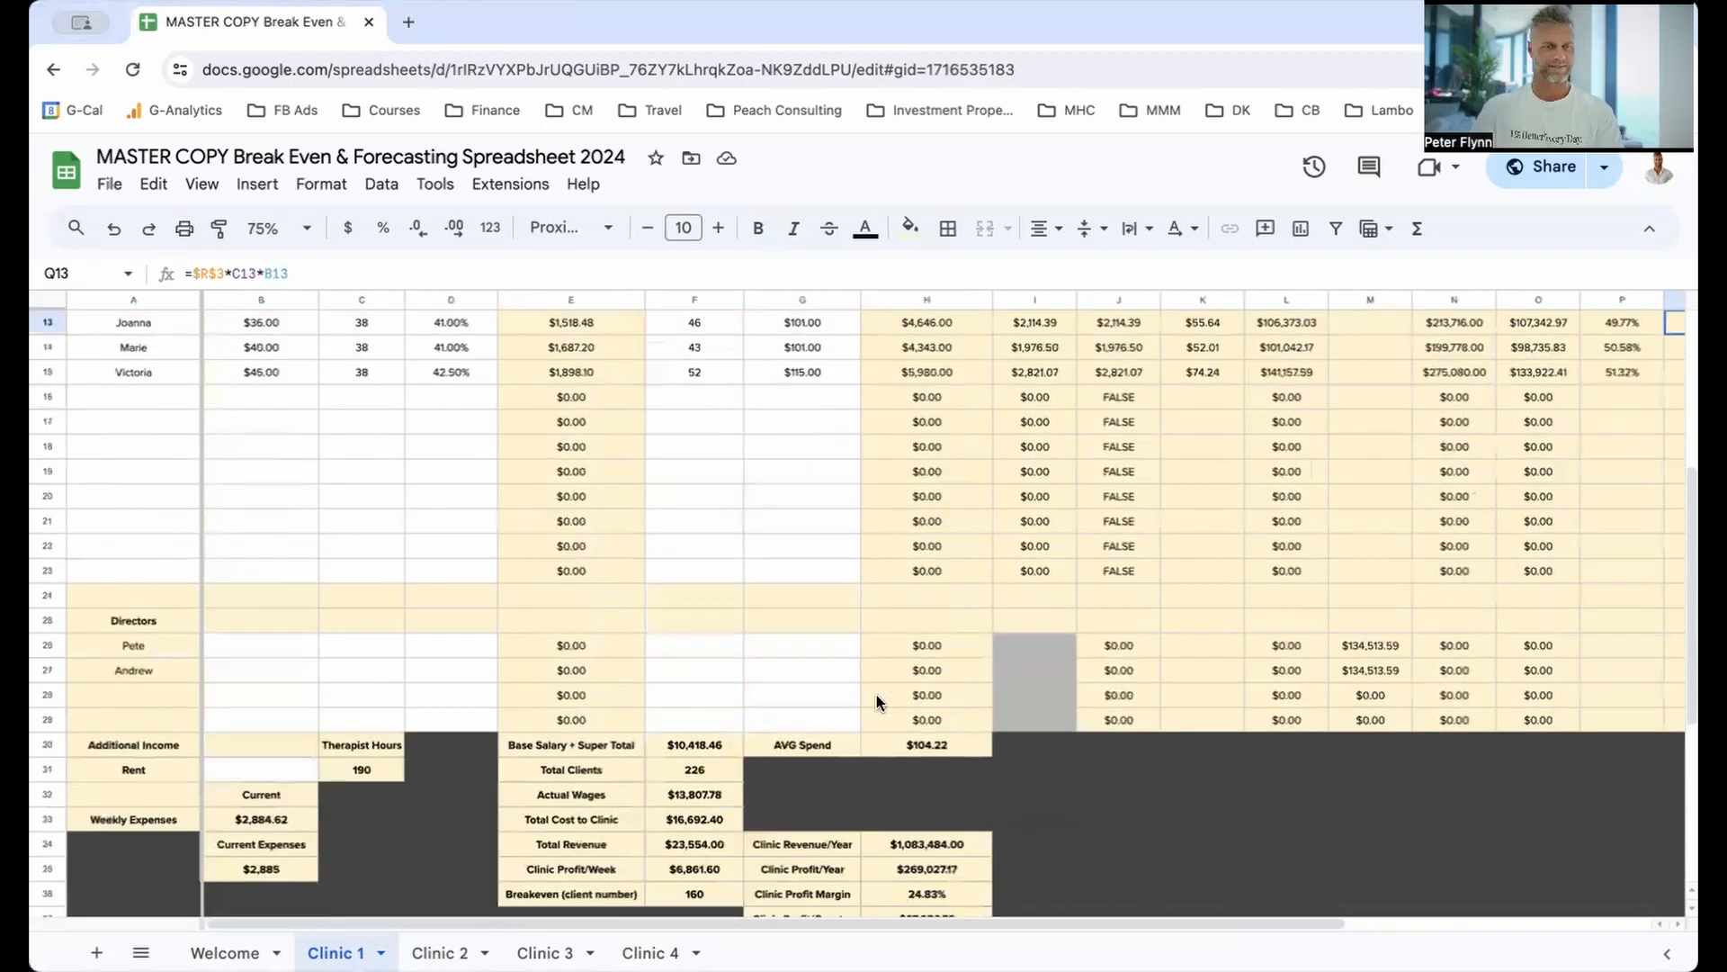
{"action": "scroll", "coordinate": [876, 695], "scroll_direction": "down", "scroll_amount": 1}
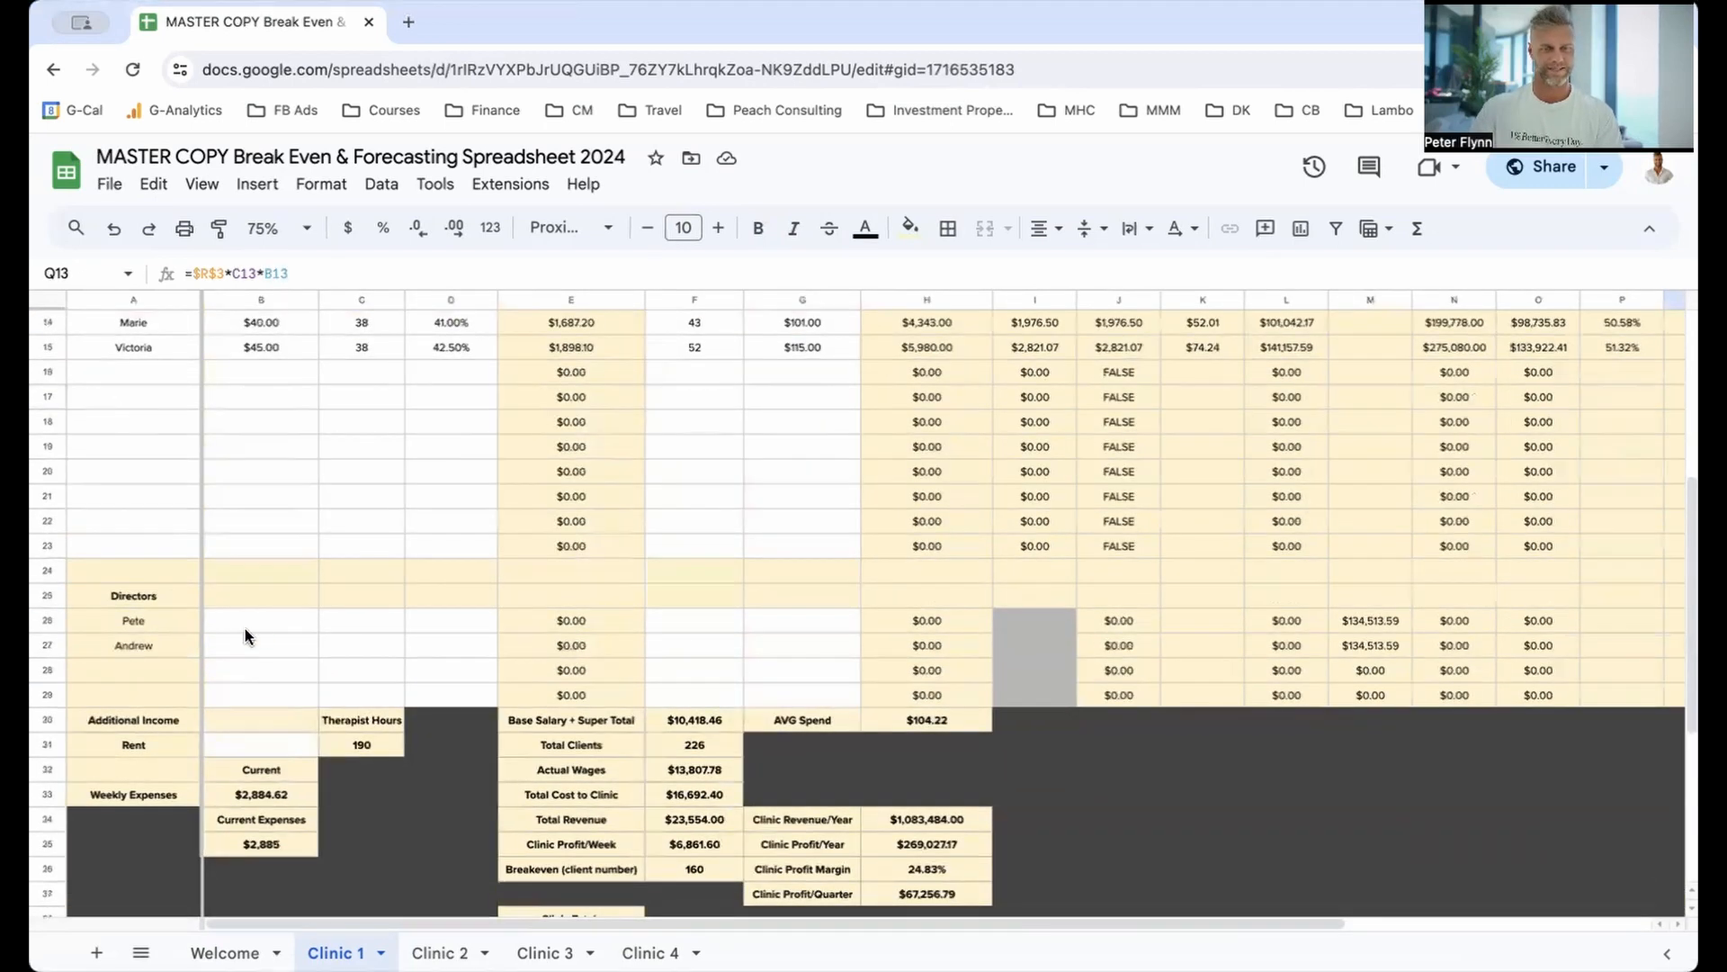
{"action": "left_click", "coordinate": [279, 623]}
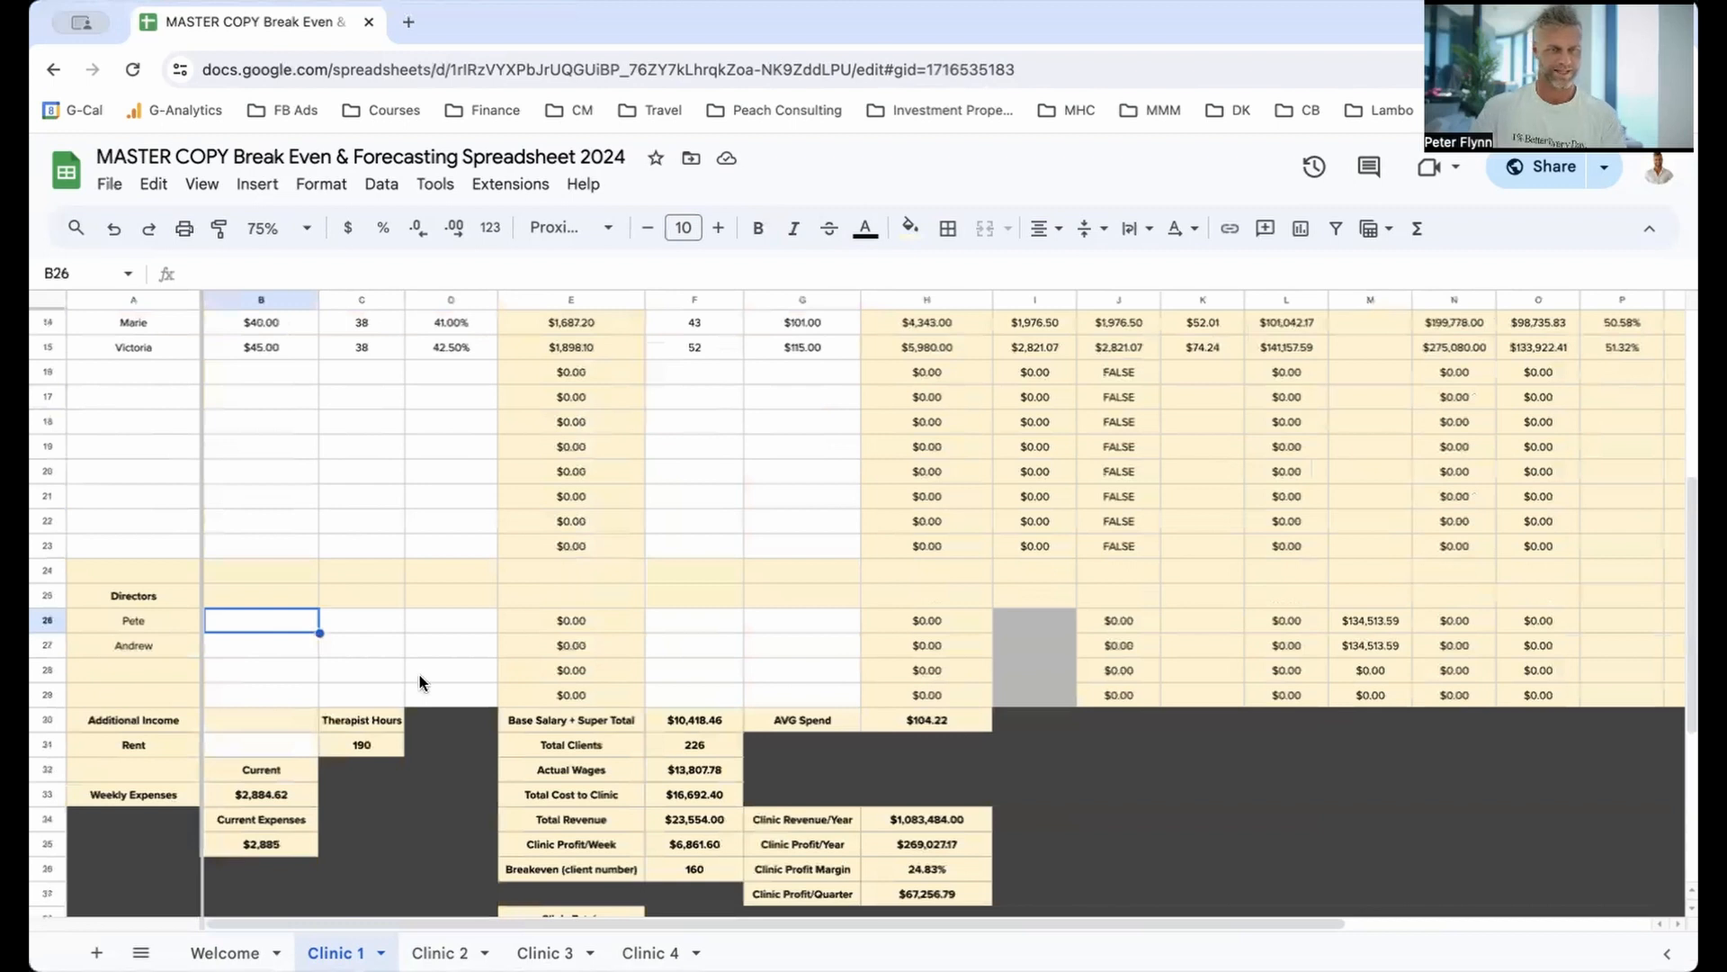
{"action": "scroll", "coordinate": [374, 640], "scroll_direction": "up", "scroll_amount": 3}
{"action": "type", "text": "50"}
{"action": "key", "text": "Return"}
{"action": "type", "text": "50"}
{"action": "key", "text": "Return"}
Step: Set the weekly hours of both directors to 38
{"action": "left_click", "coordinate": [396, 743]}
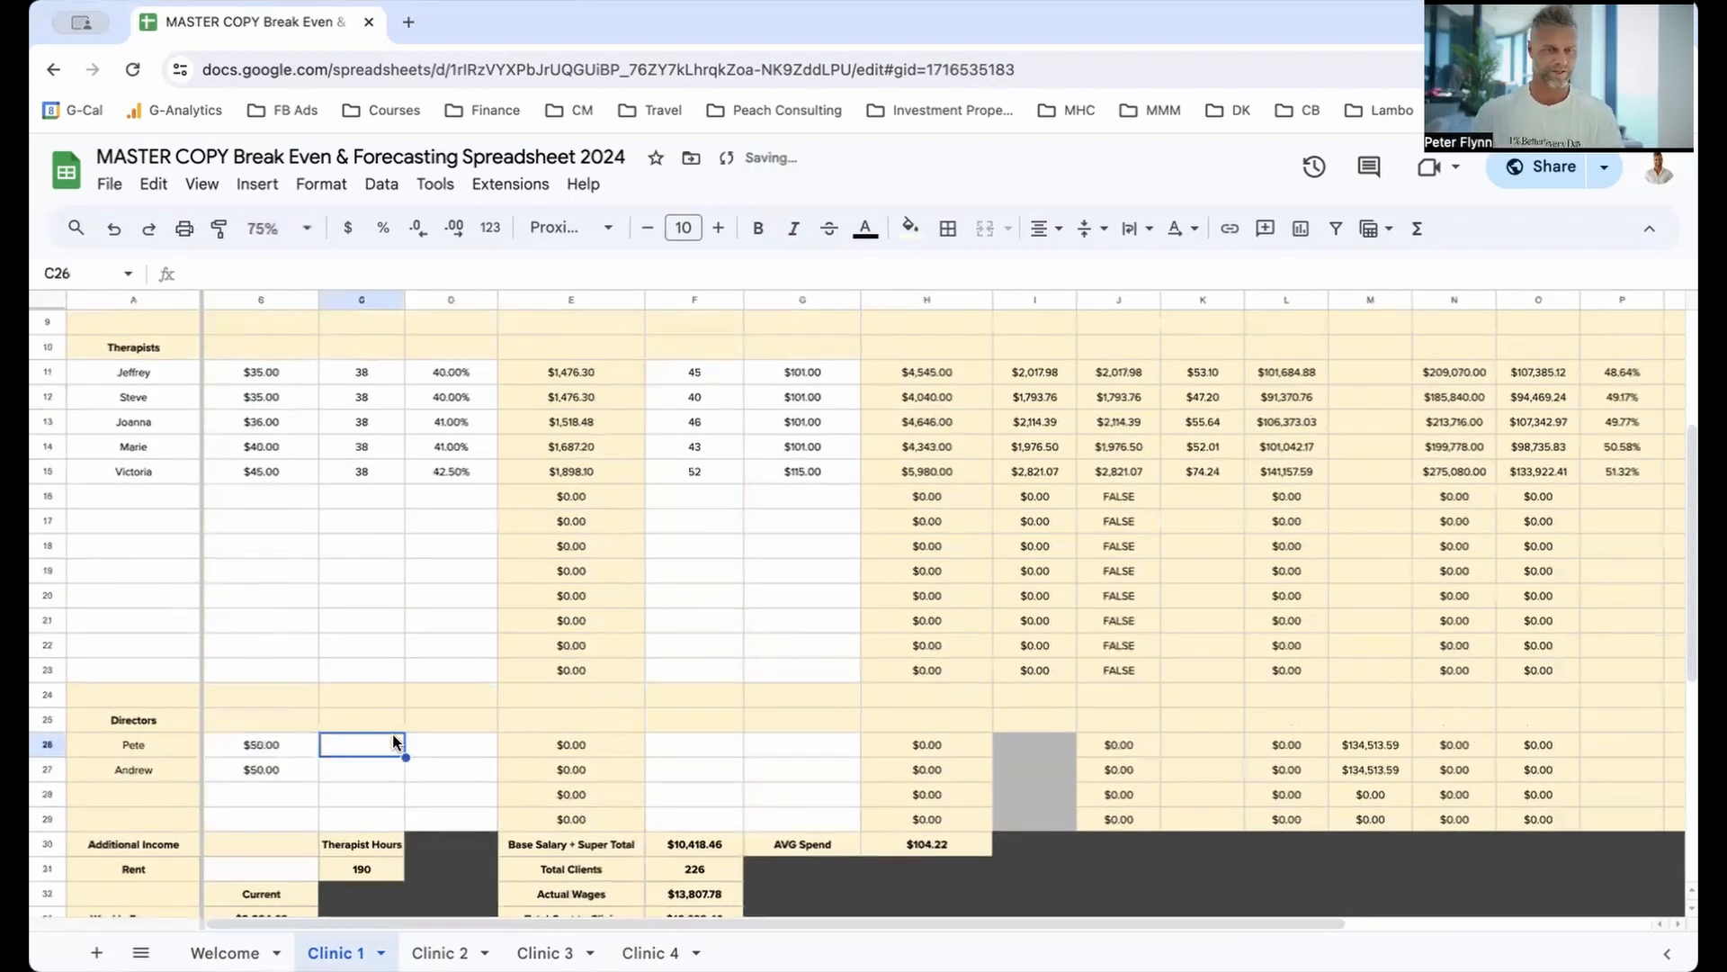
{"action": "type", "text": "38"}
{"action": "key", "text": "Return"}
{"action": "type", "text": "38"}
{"action": "key", "text": "Return"}
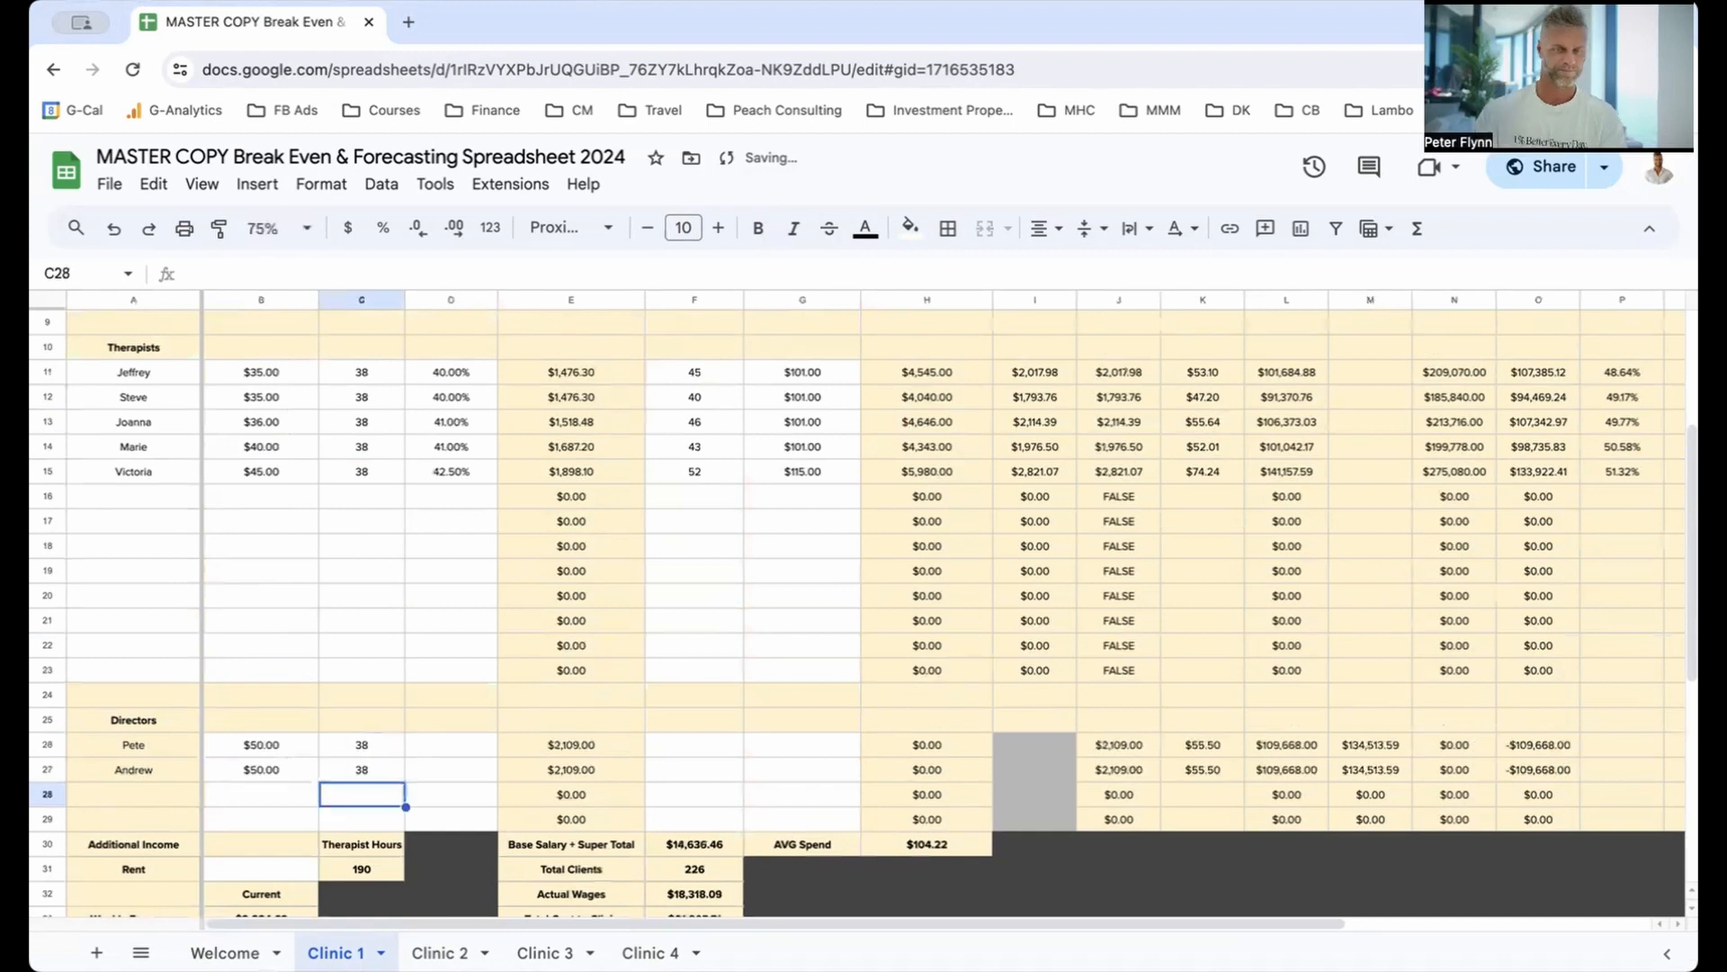
Step: Check the directors' client number, average spend and yearly pay cells, and the clinic's yearly profit
{"action": "scroll", "coordinate": [779, 763], "scroll_direction": "down", "scroll_amount": 1}
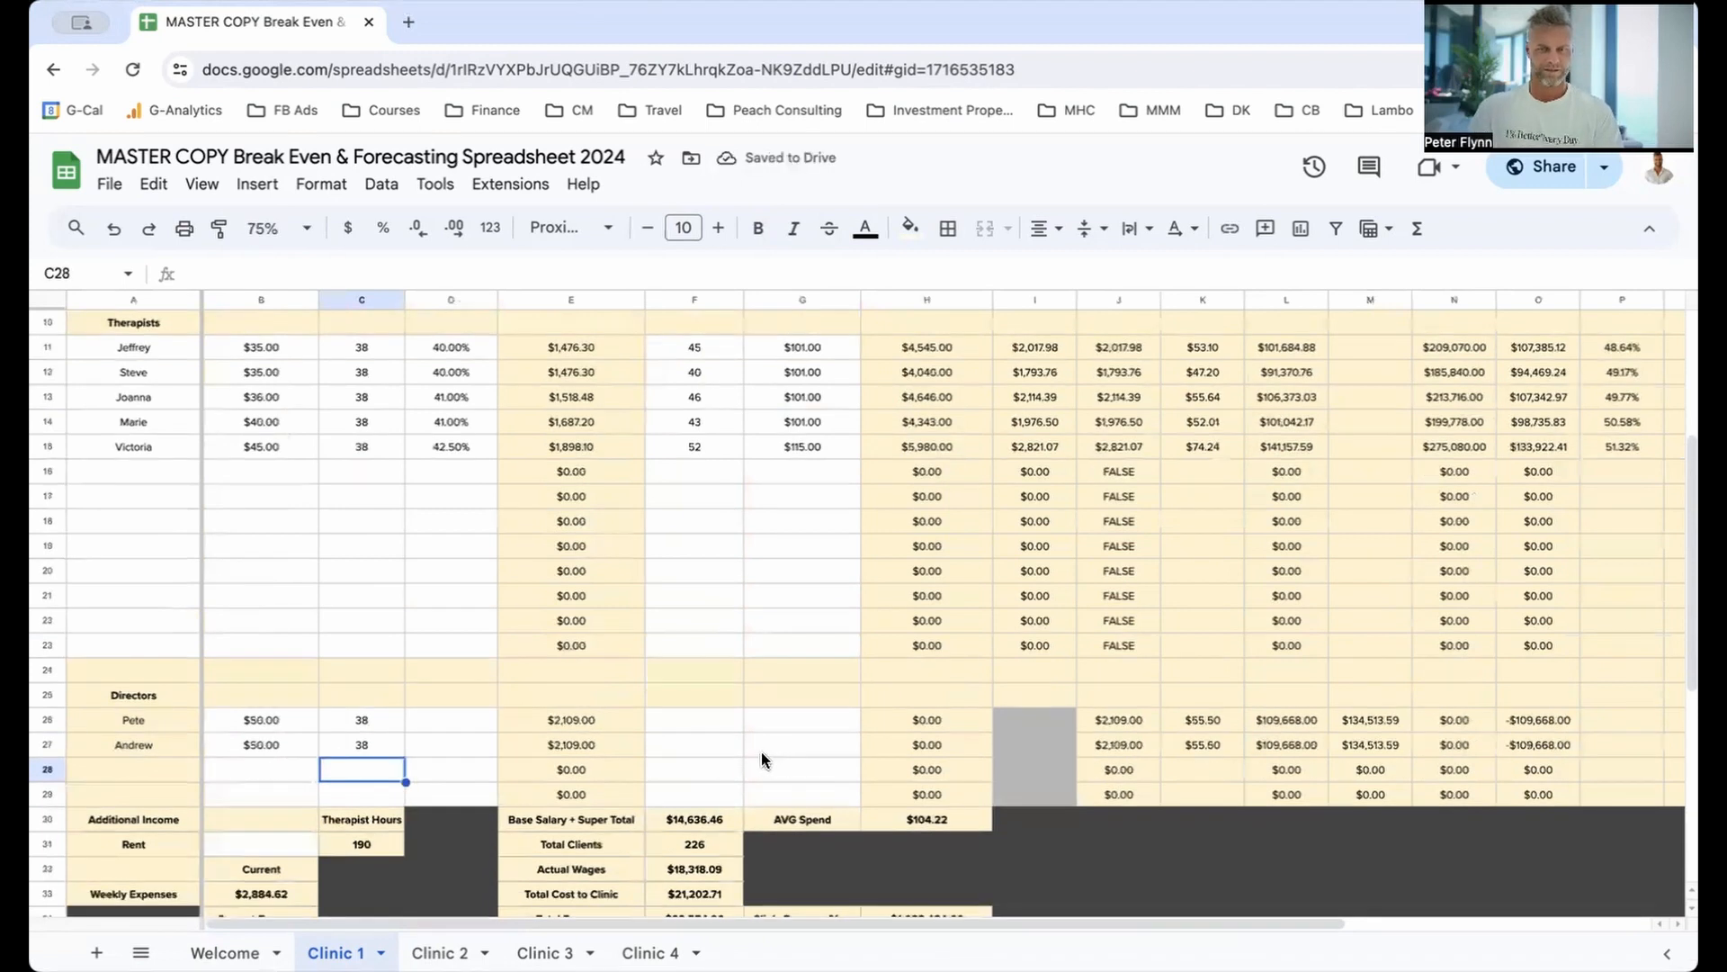
{"action": "left_click_drag", "start_coordinate": [684, 729], "coordinate": [790, 744]}
{"action": "left_click", "coordinate": [817, 748]}
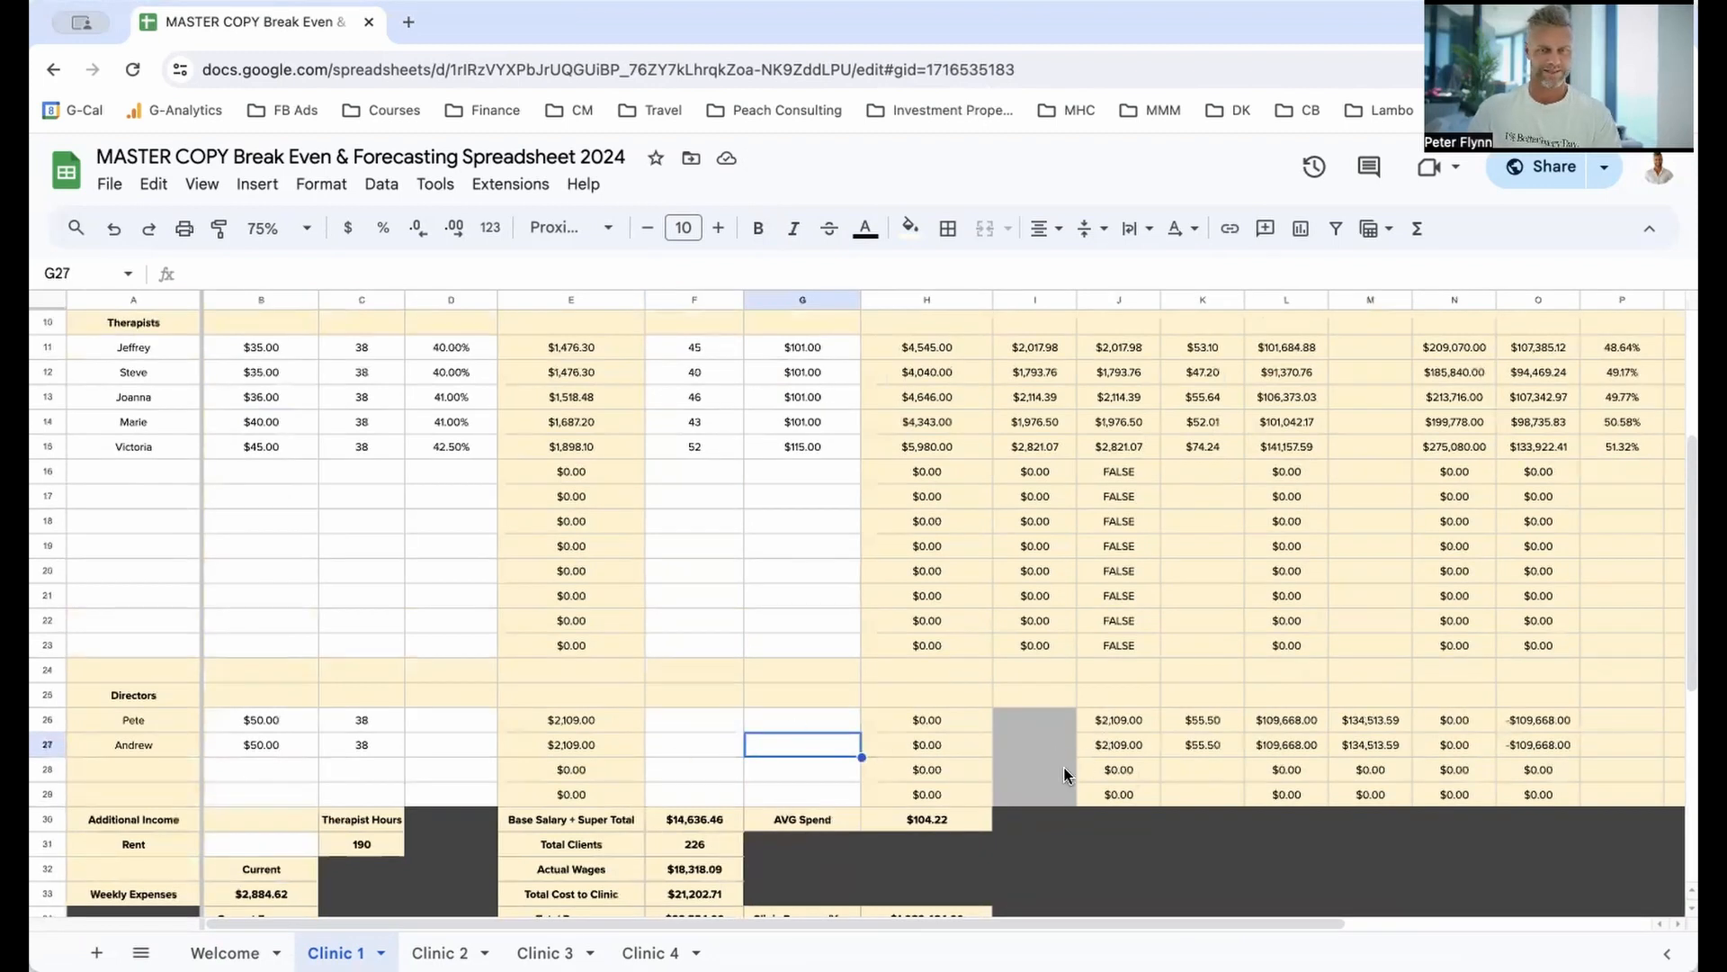
{"action": "left_click", "coordinate": [1296, 722]}
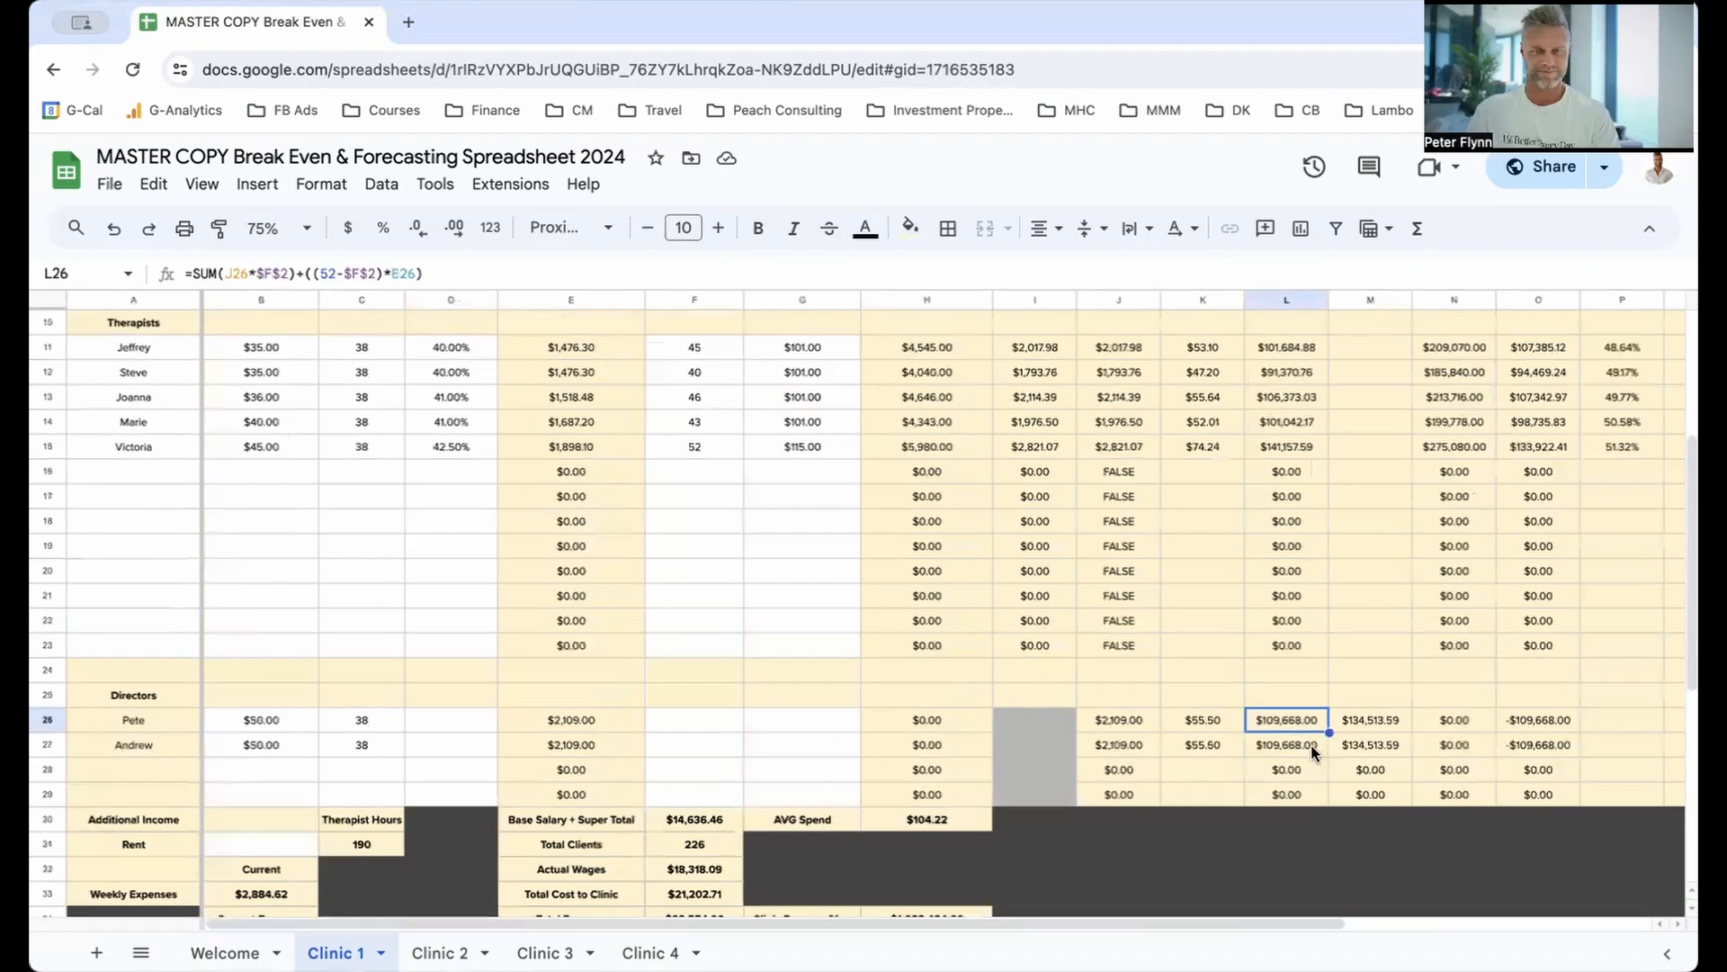
{"action": "left_click", "coordinate": [1313, 745]}
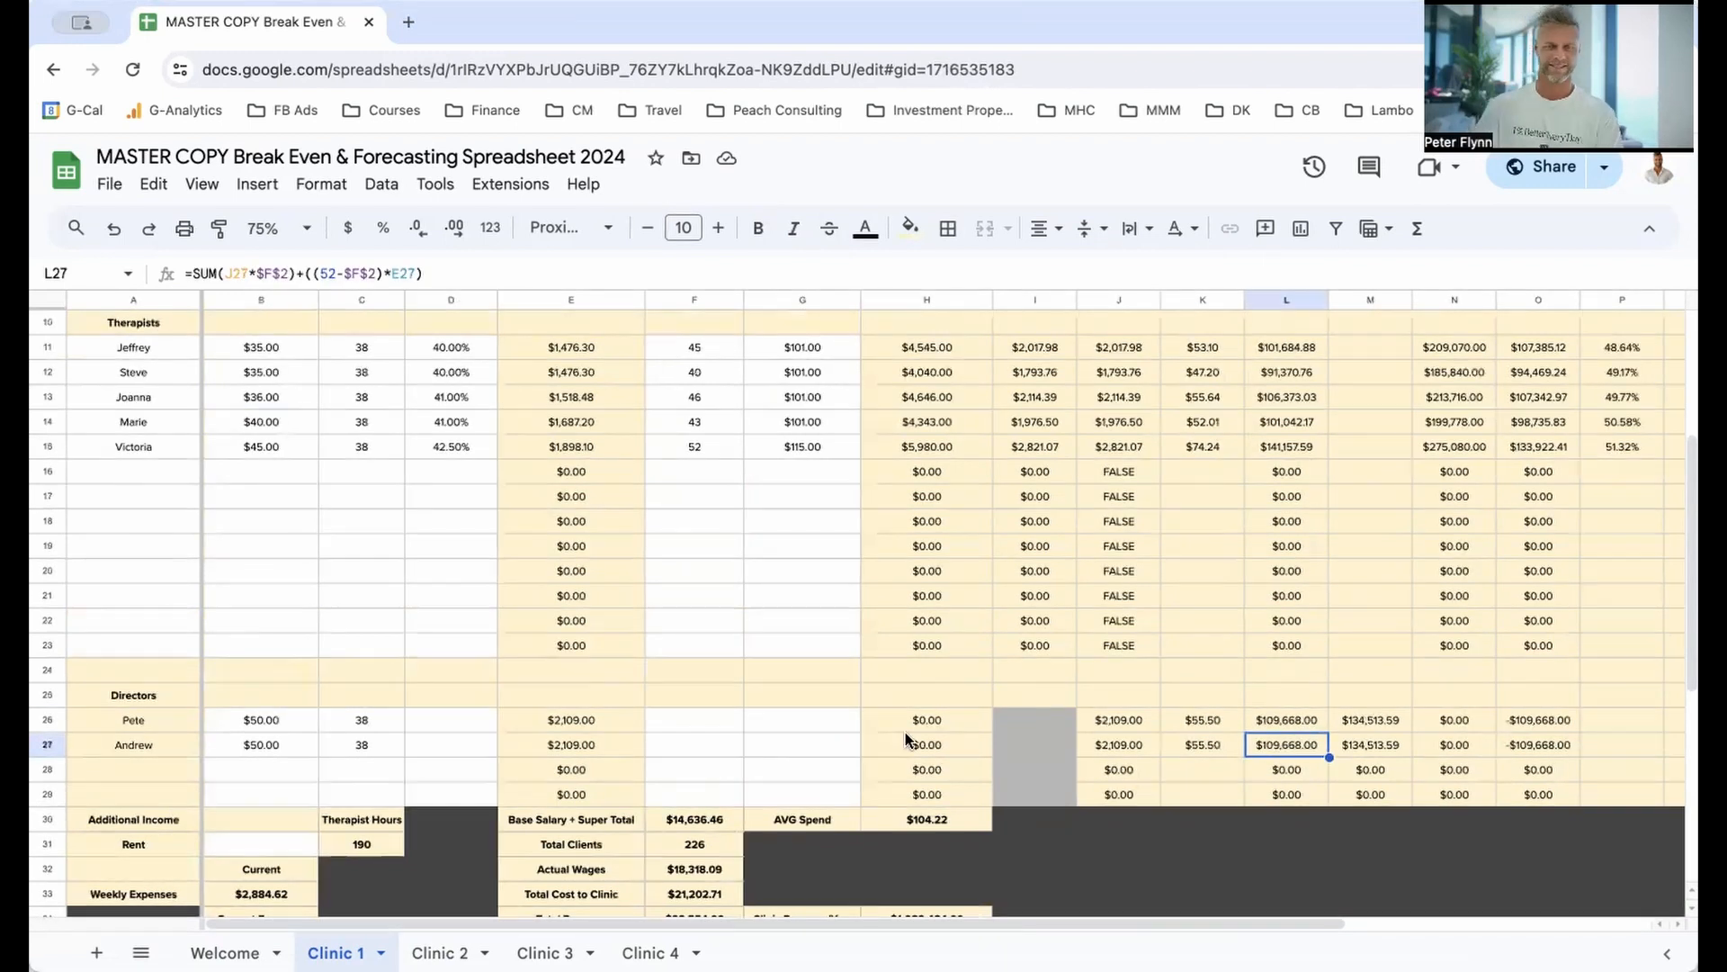
{"action": "scroll", "coordinate": [905, 737], "scroll_direction": "down", "scroll_amount": 1}
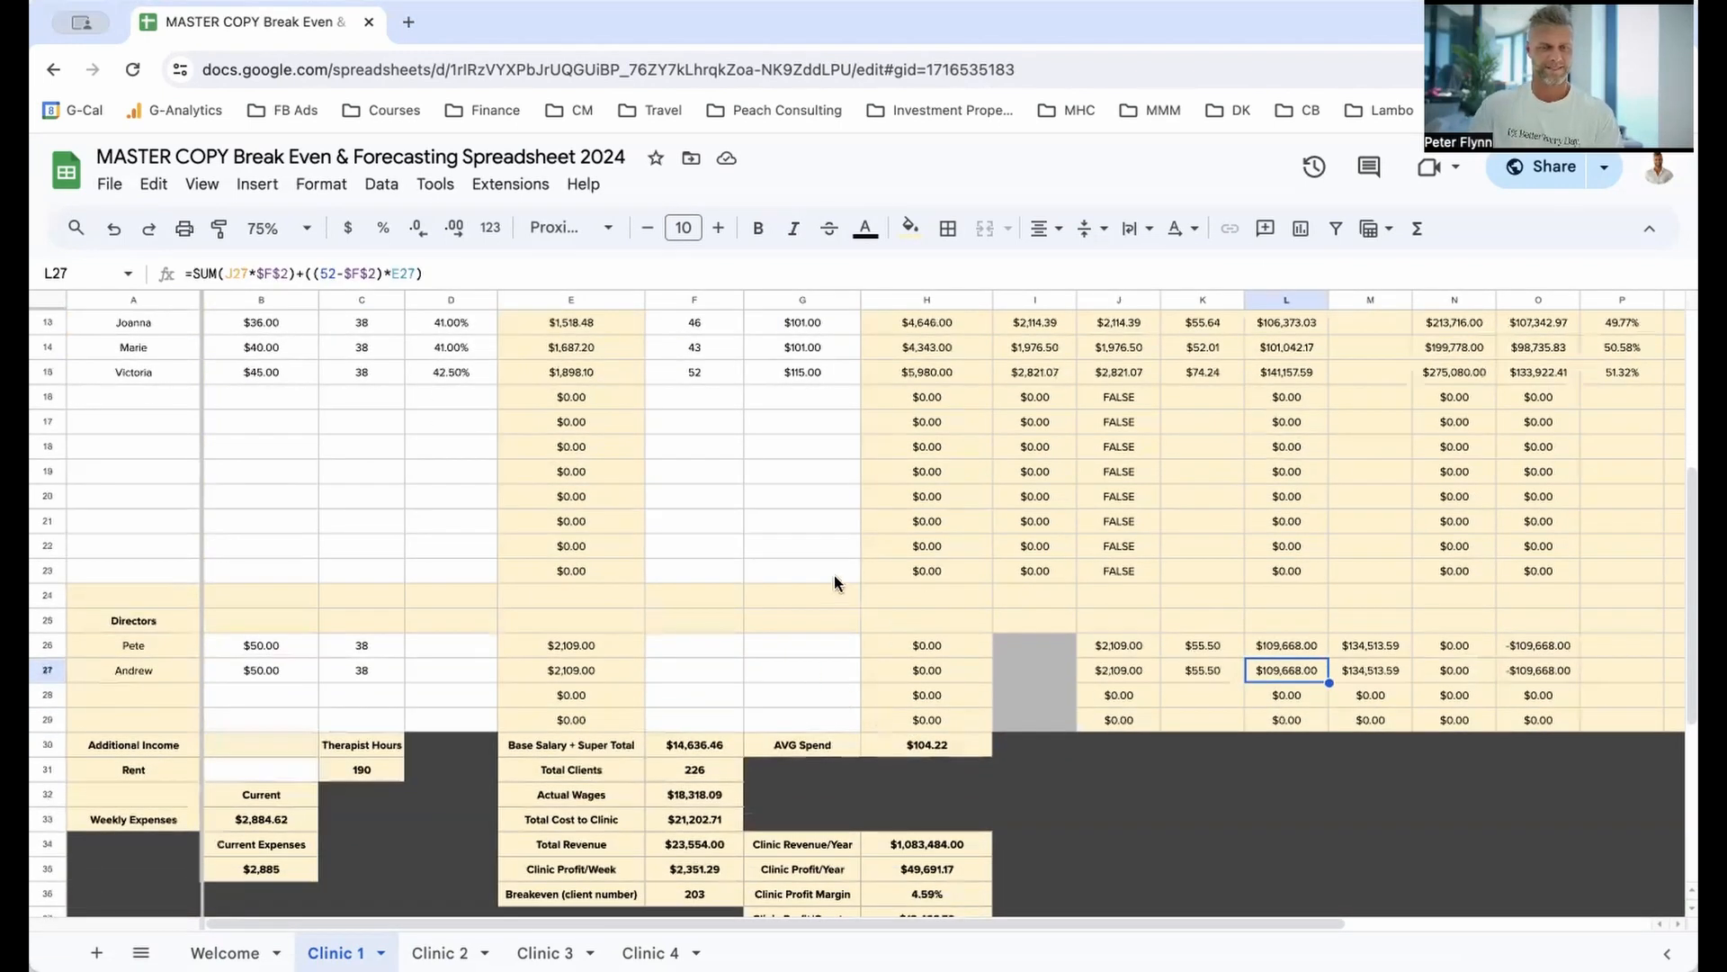
{"action": "scroll", "coordinate": [782, 630], "scroll_direction": "down", "scroll_amount": 2}
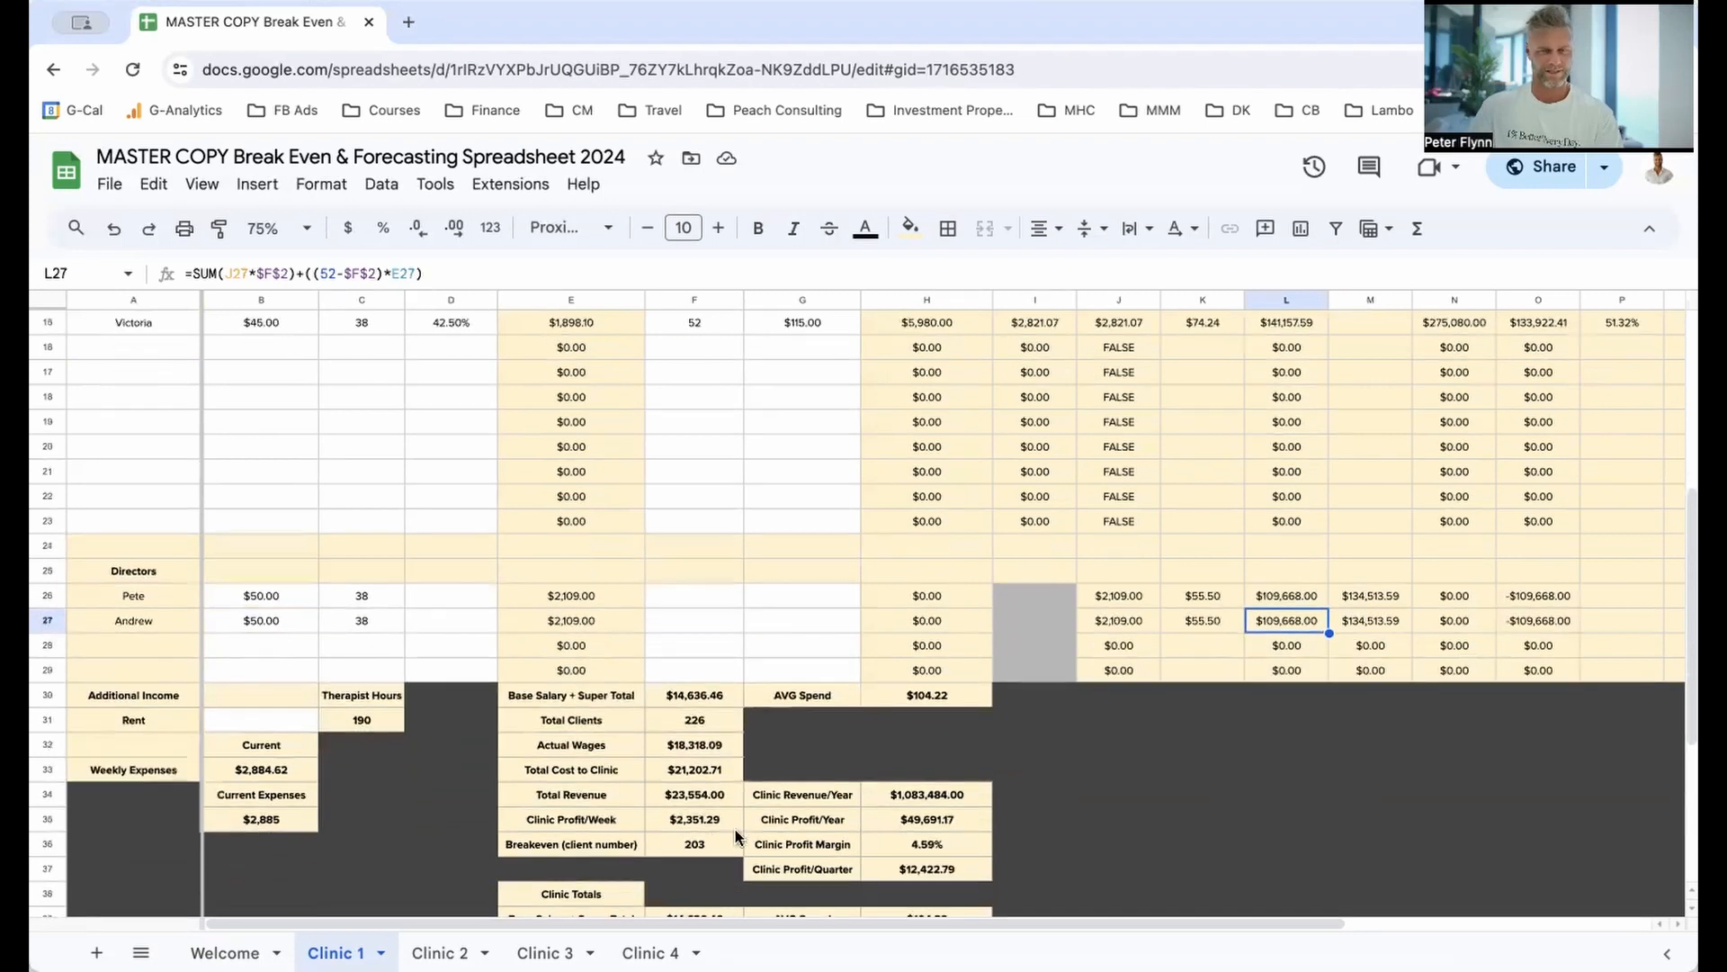
{"action": "left_click", "coordinate": [932, 820]}
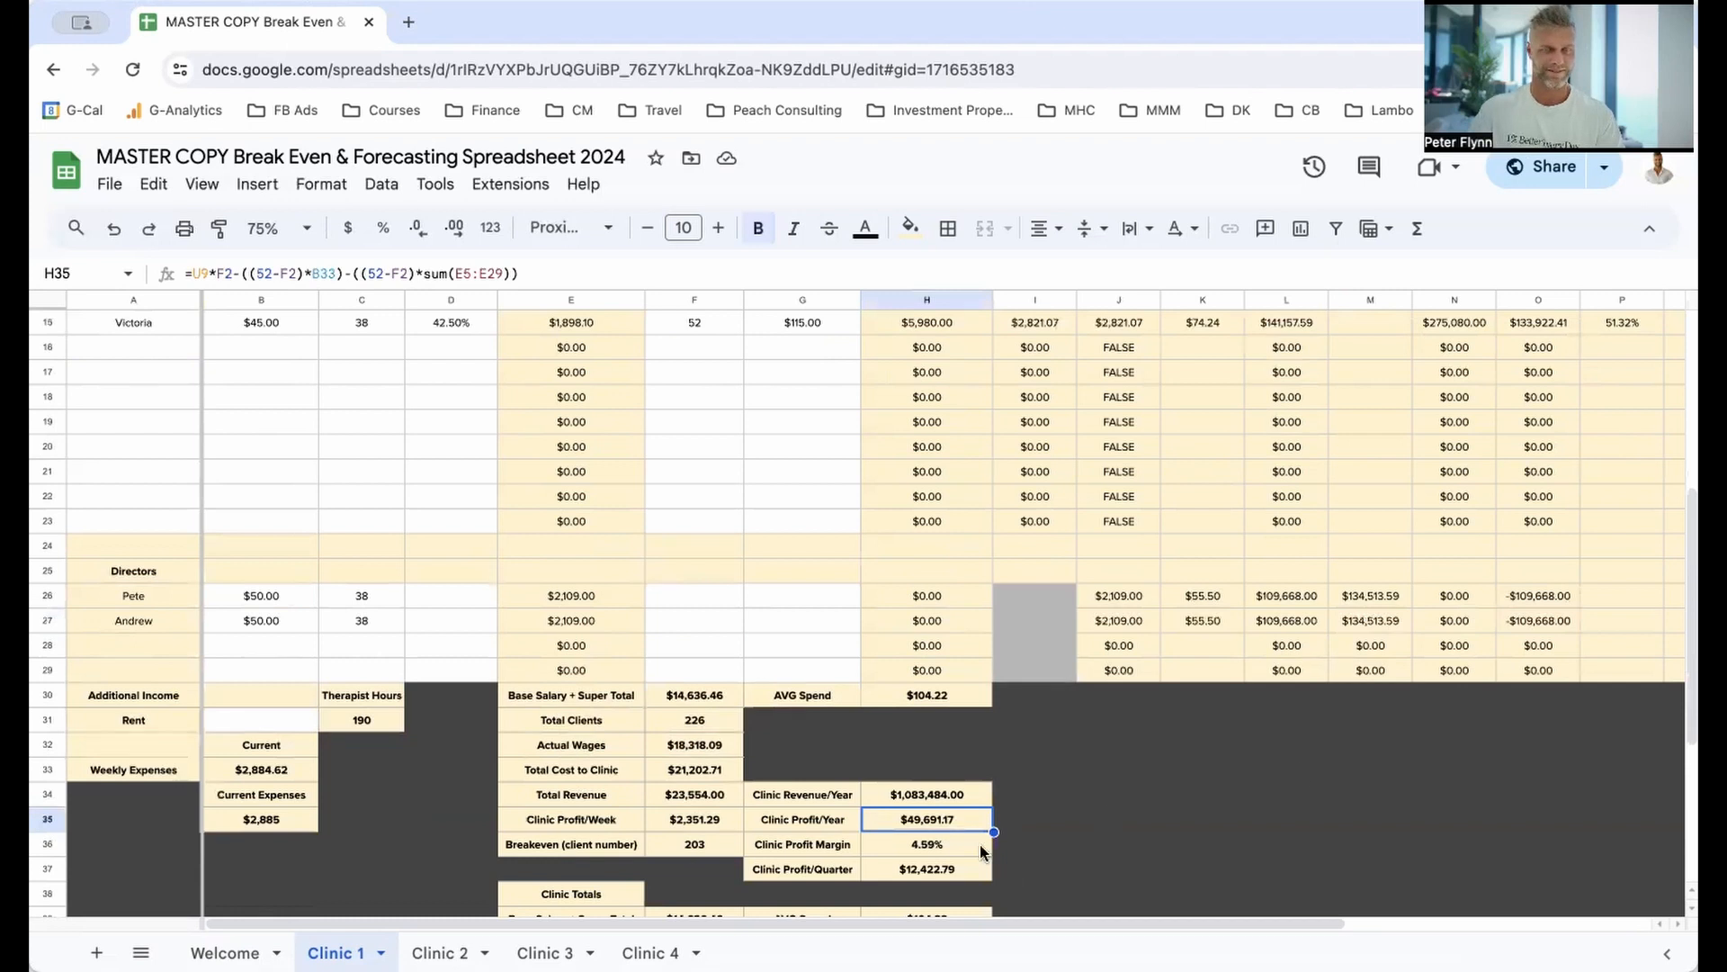
Step: Test the clinic's yearly profit with the revenue multiplier at 42, and set the multiplier back to 46
{"action": "scroll", "coordinate": [837, 544], "scroll_direction": "up", "scroll_amount": 5}
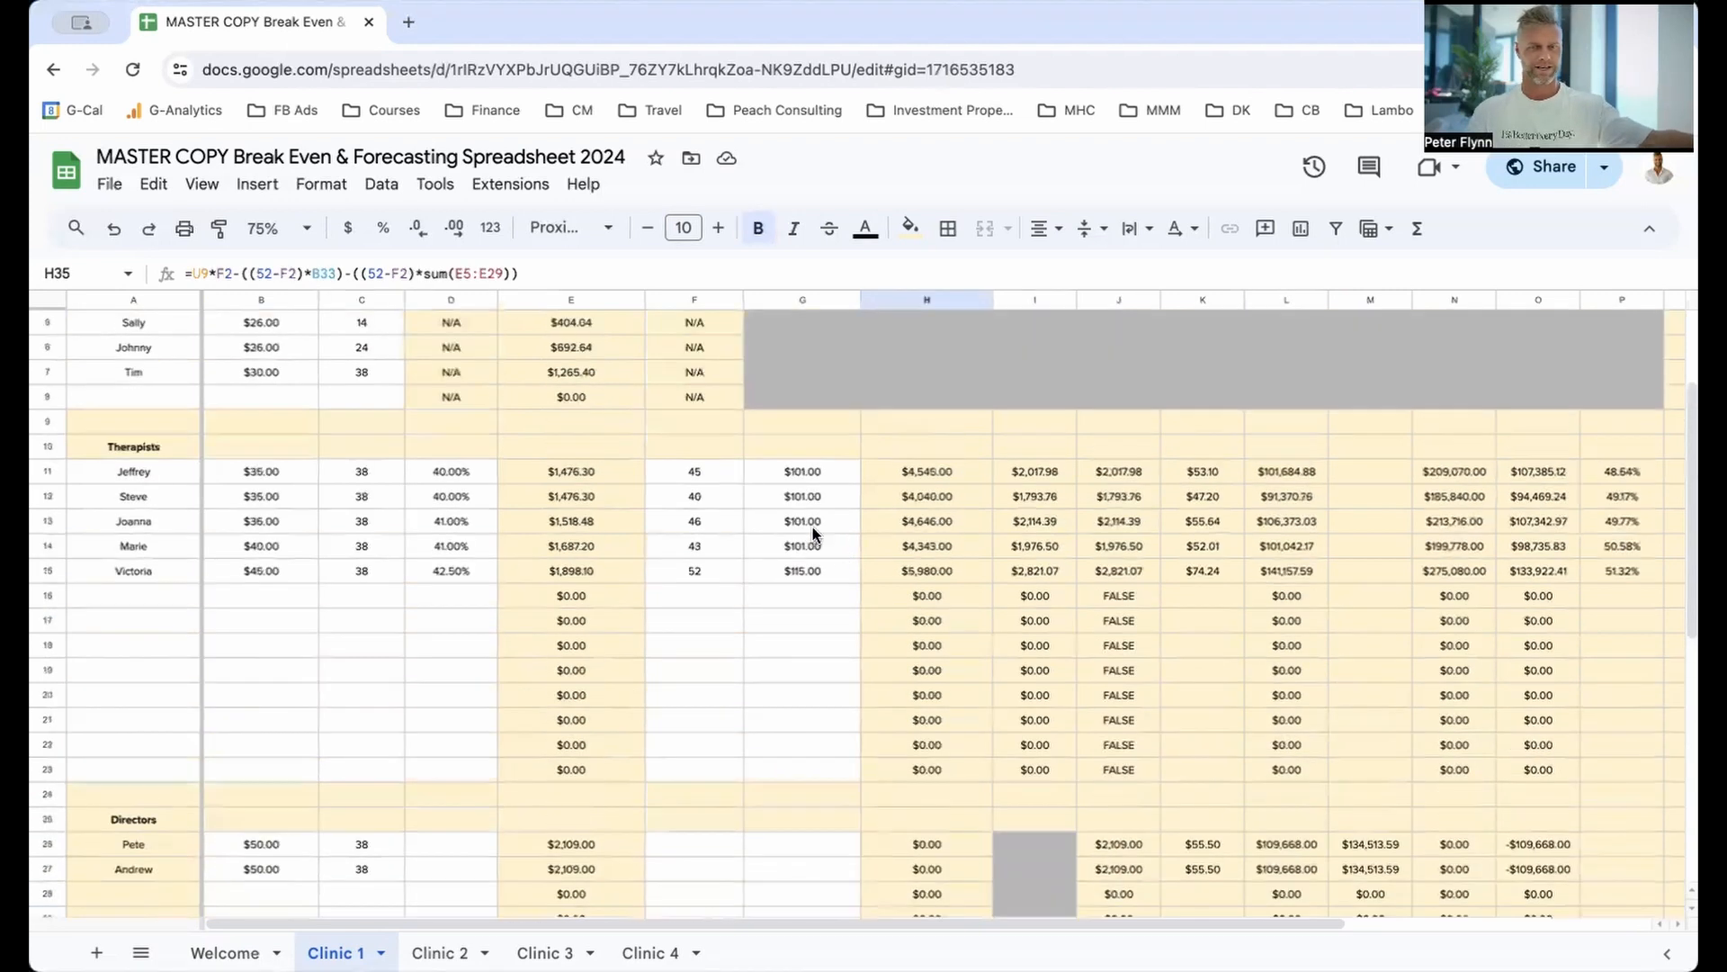
{"action": "left_click", "coordinate": [712, 416]}
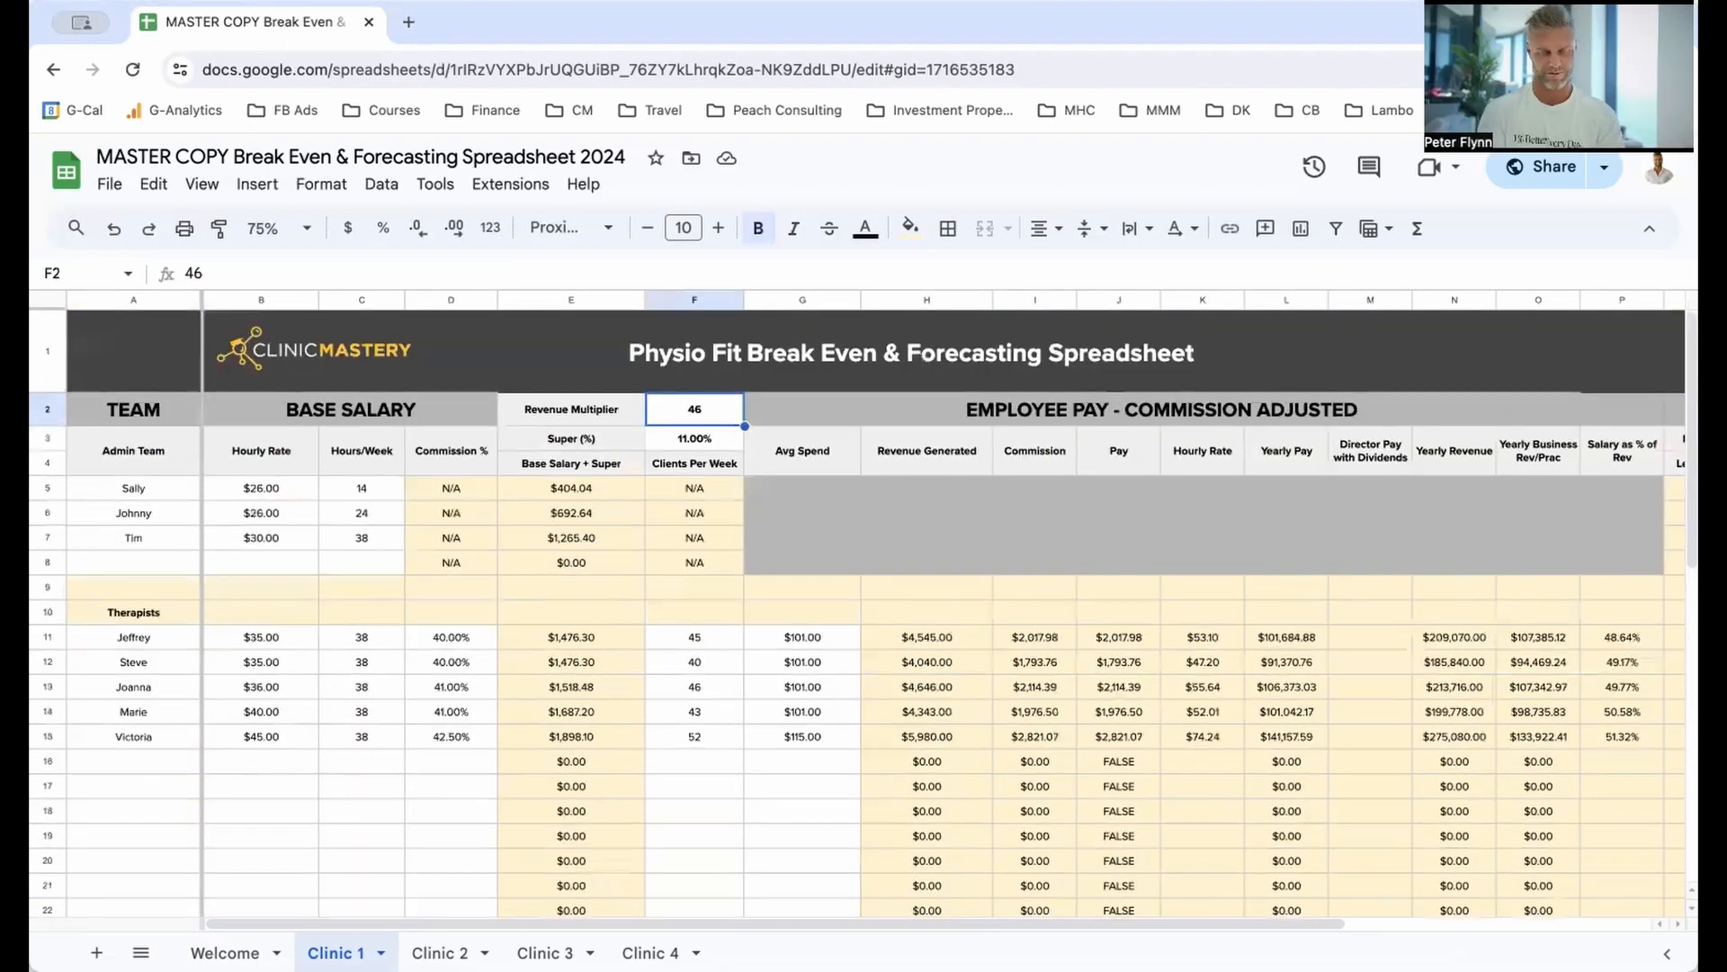
{"action": "type", "text": "42"}
{"action": "key", "text": "Return"}
{"action": "scroll", "coordinate": [861, 598], "scroll_direction": "down", "scroll_amount": 5}
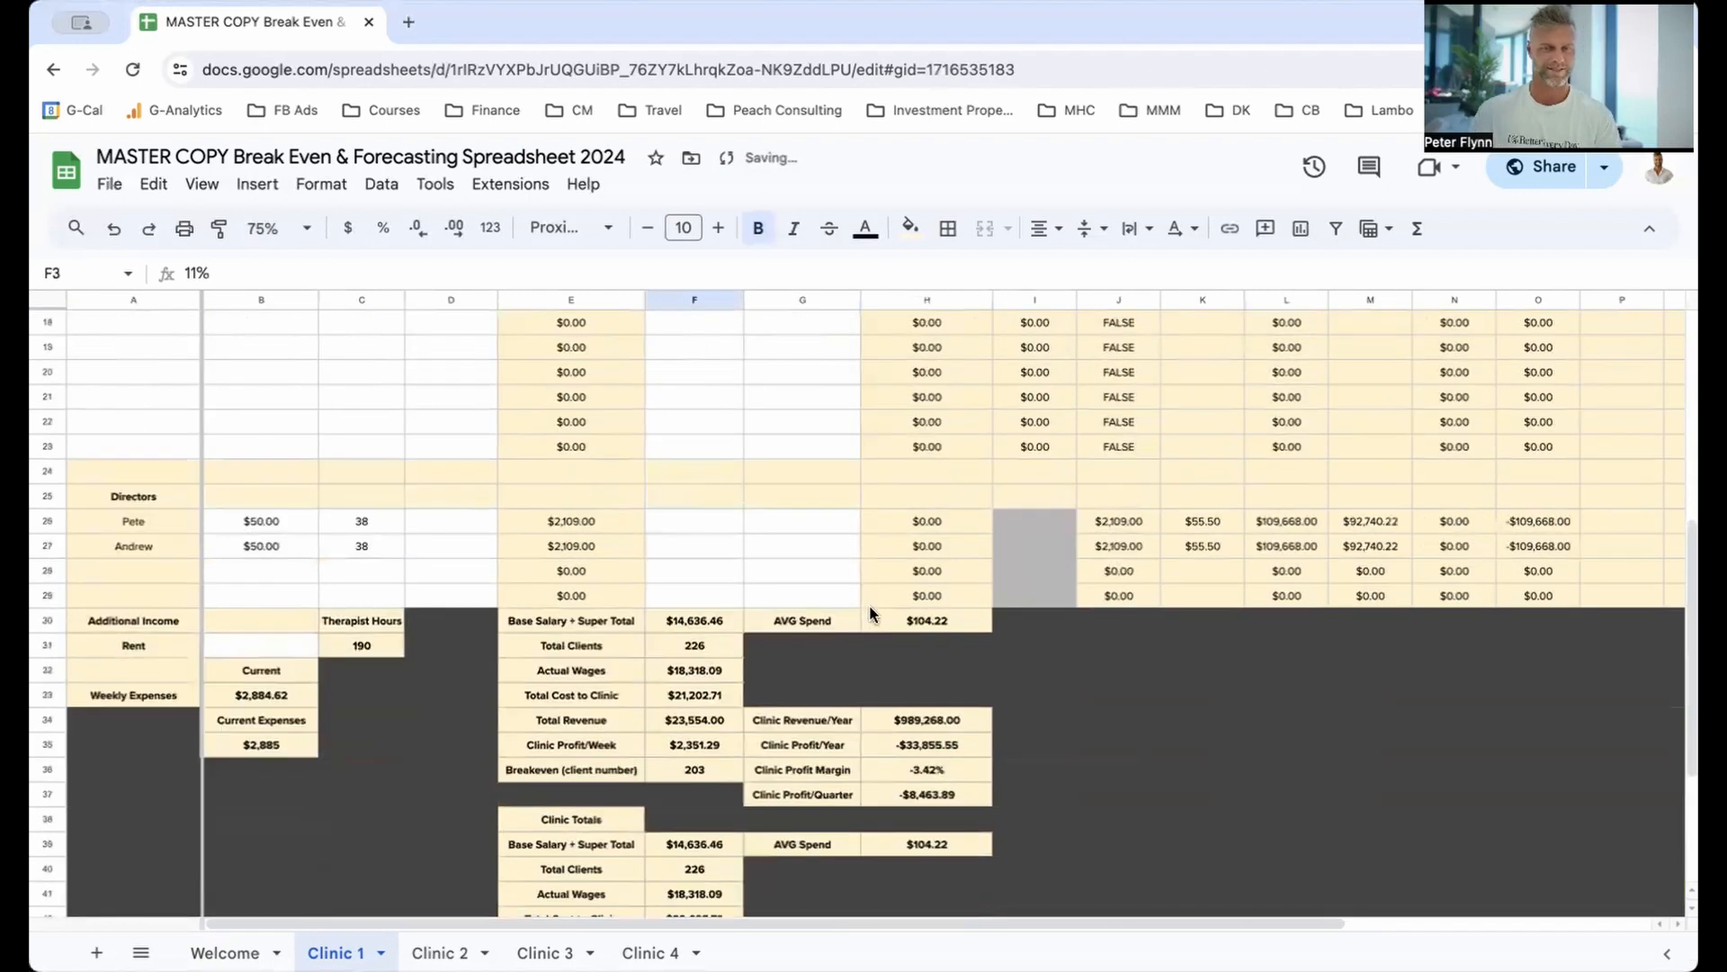
{"action": "left_click", "coordinate": [936, 747]}
{"action": "scroll", "coordinate": [702, 619], "scroll_direction": "up", "scroll_amount": 5}
{"action": "left_click", "coordinate": [668, 406]}
{"action": "type", "text": "46"}
{"action": "key", "text": "Return"}
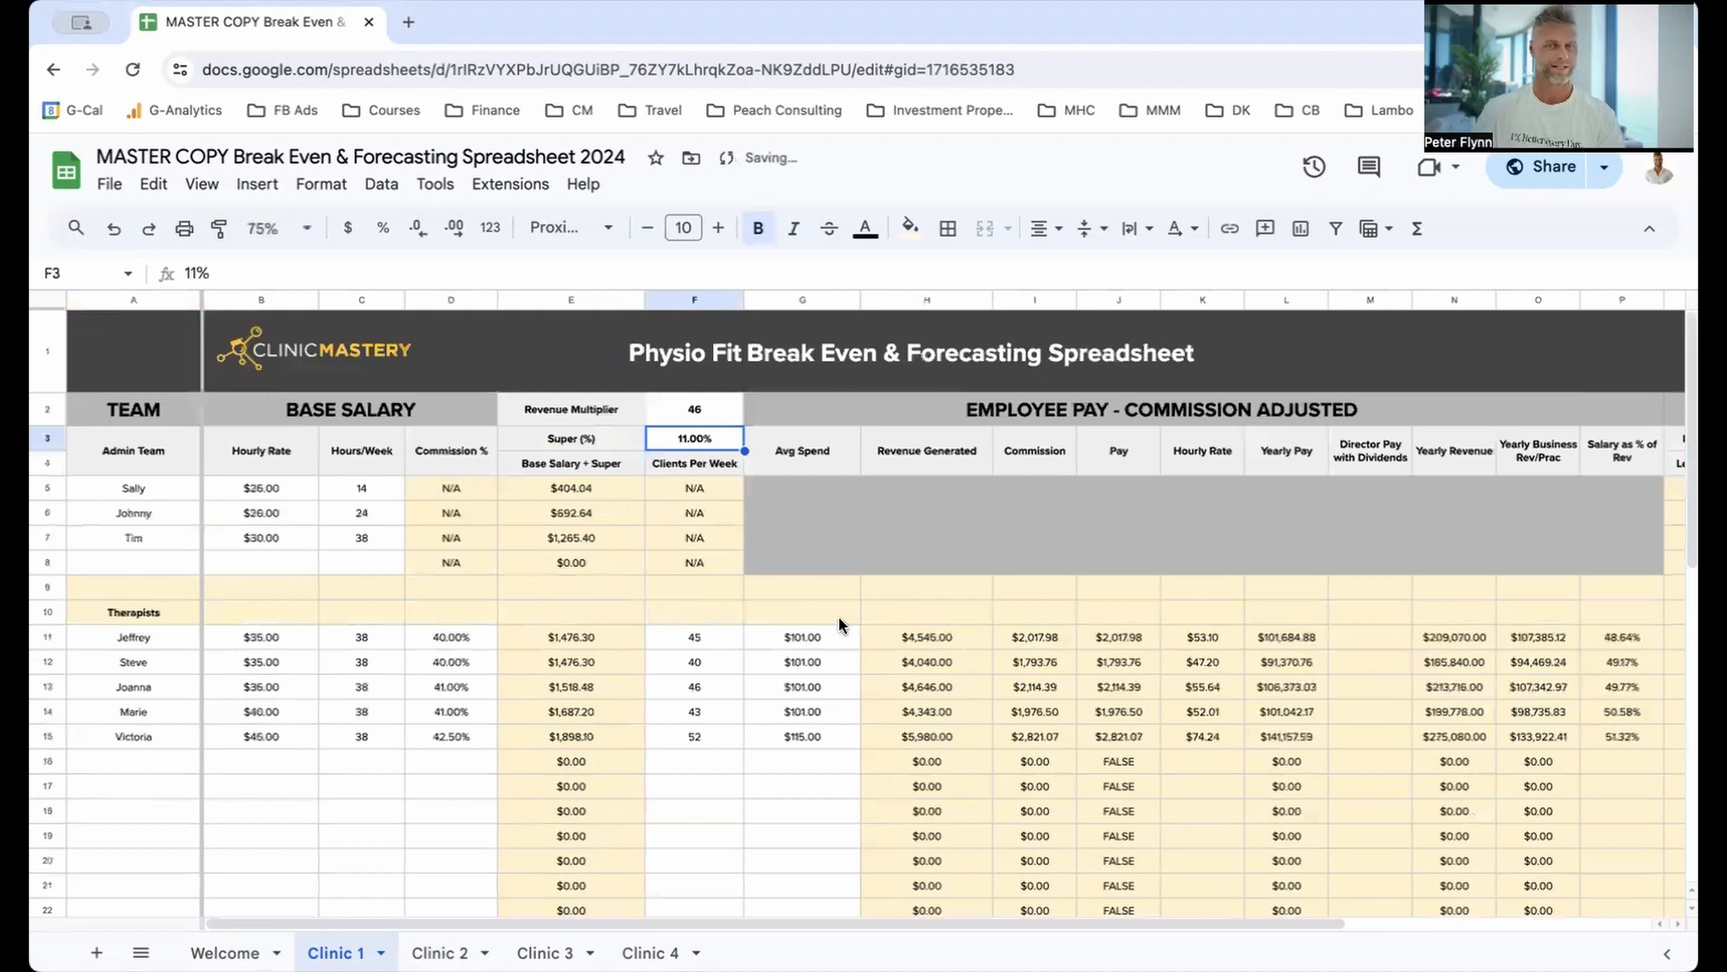
Step: Inspect the clinic summary figures for base salary, average spend, total clients, actual wages, total cost, weekly expenses and total revenue
{"action": "scroll", "coordinate": [849, 651], "scroll_direction": "down", "scroll_amount": 5}
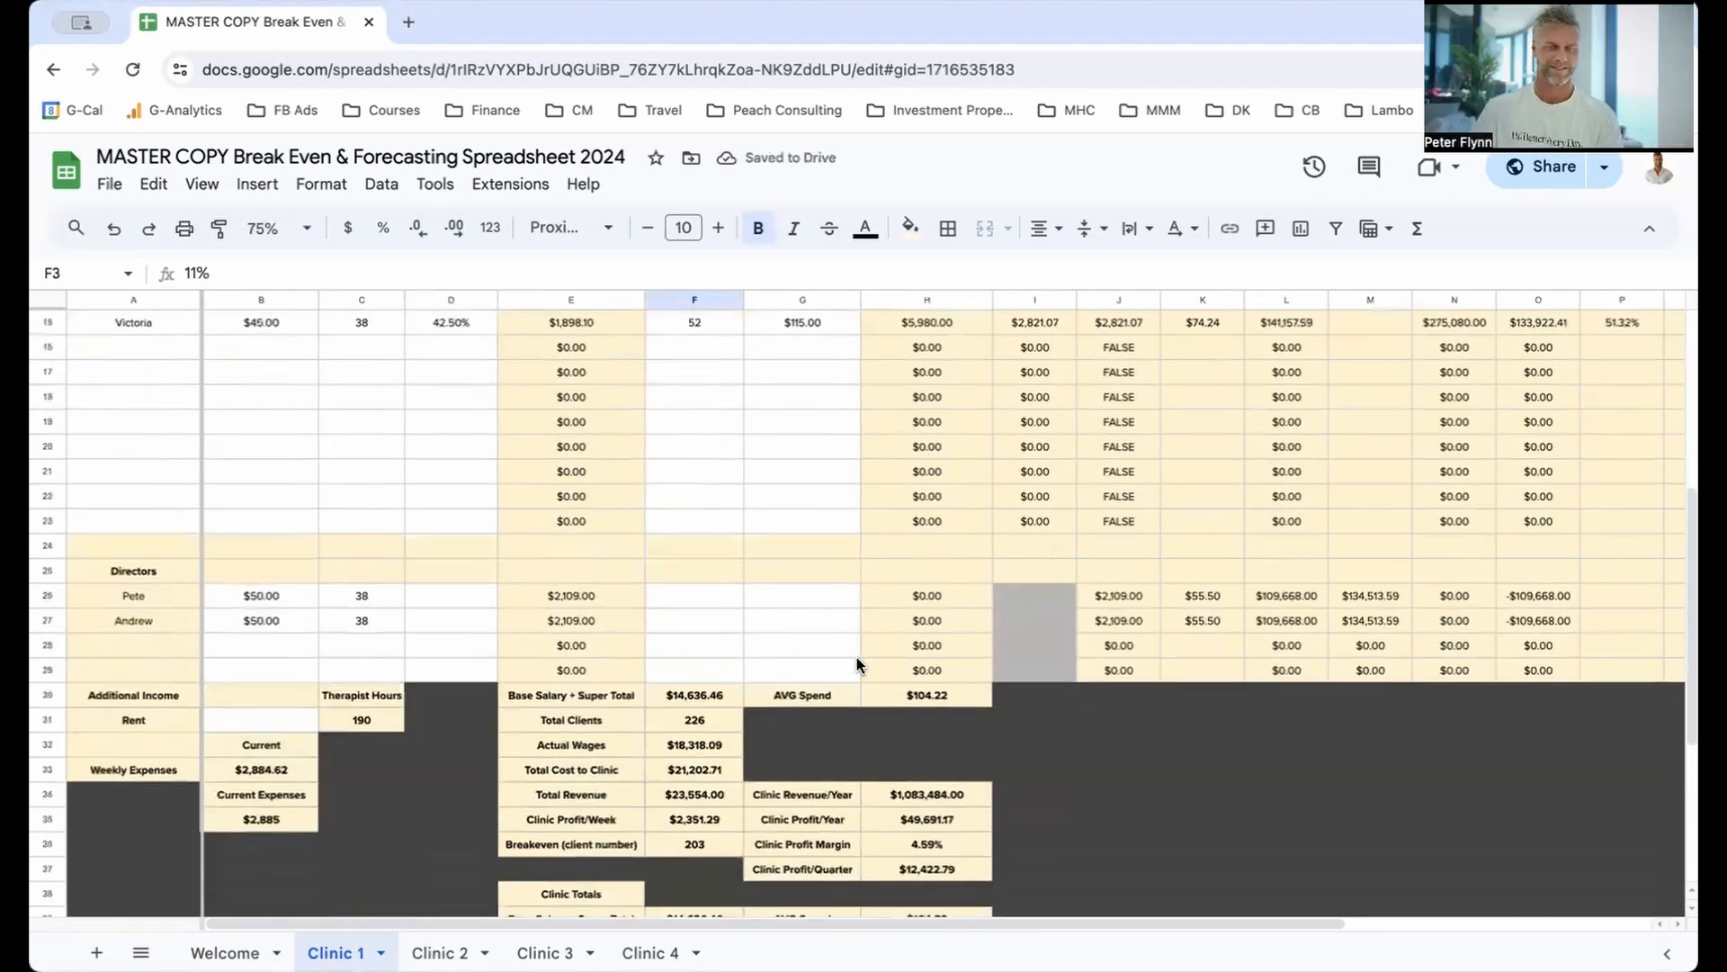
{"action": "left_click", "coordinate": [688, 694]}
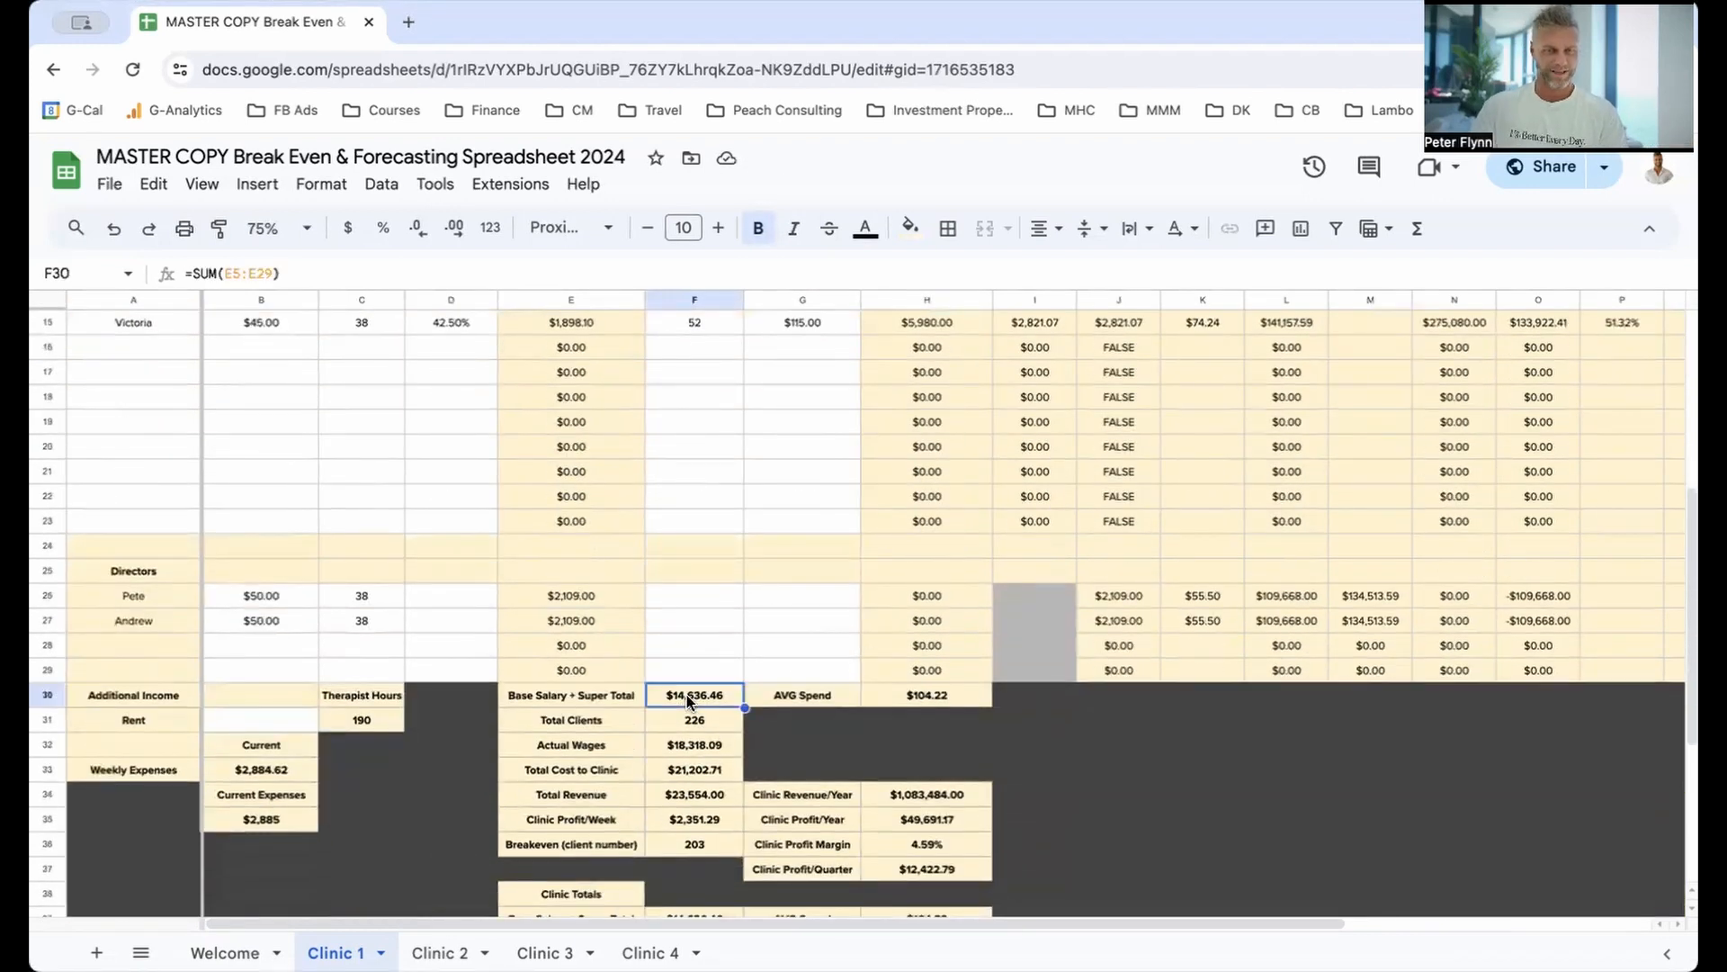
{"action": "left_click", "coordinate": [911, 702]}
{"action": "left_click", "coordinate": [698, 721]}
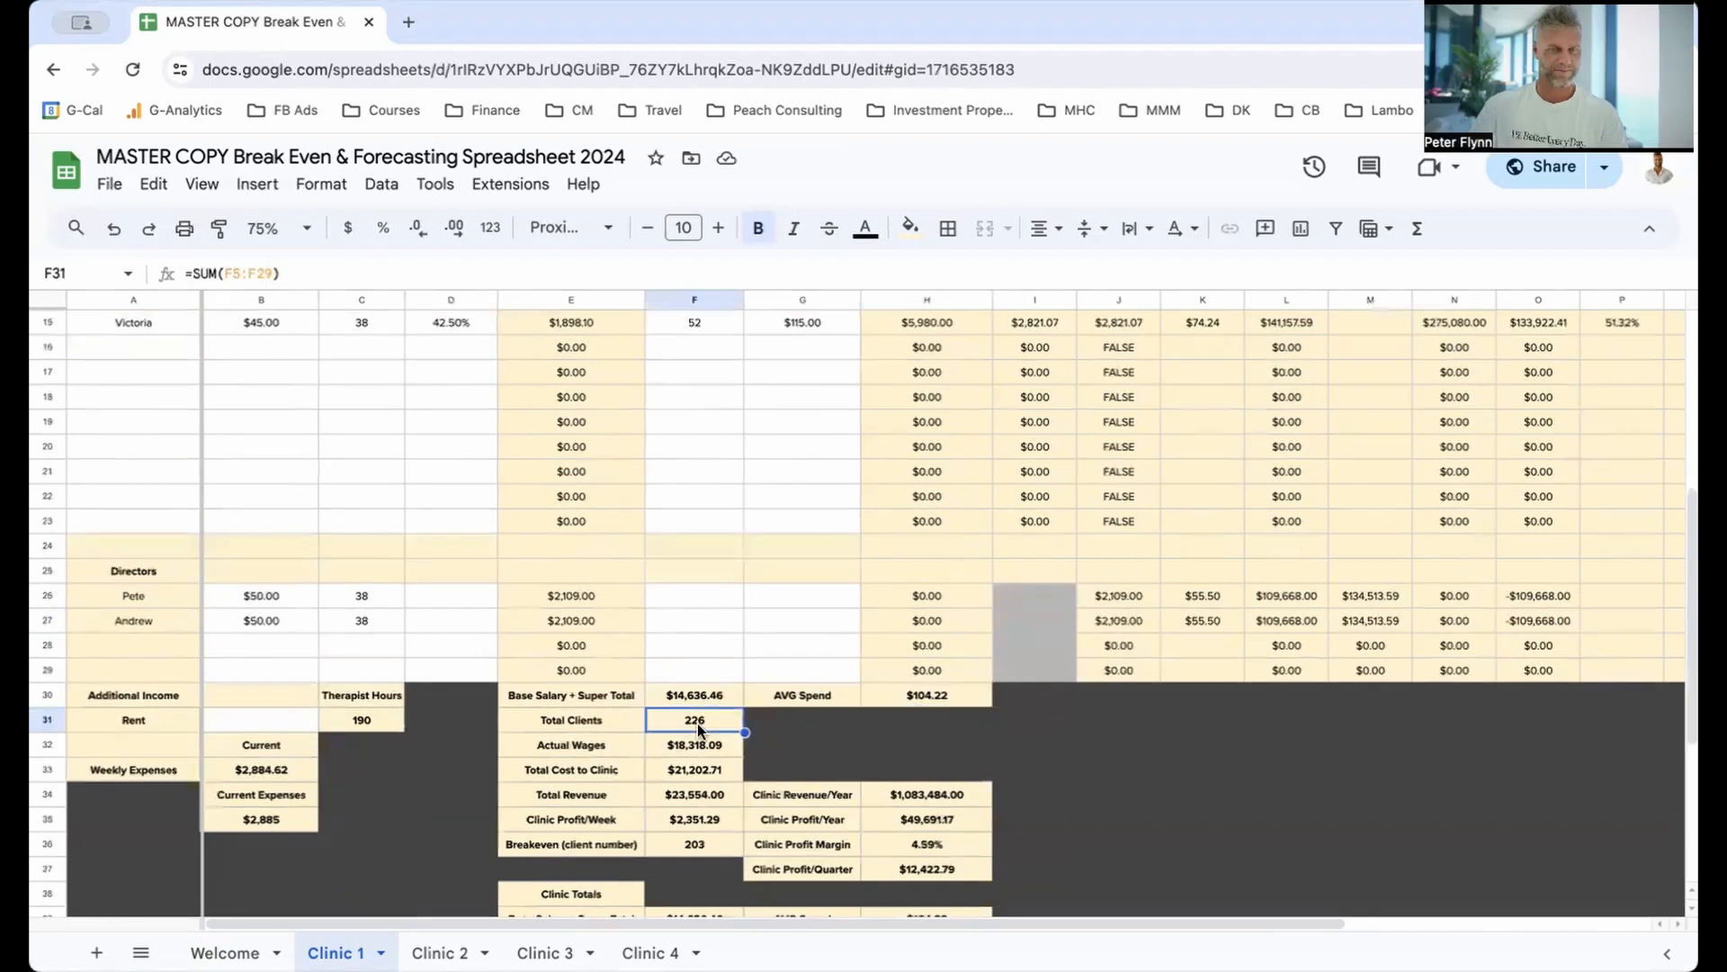
{"action": "left_click", "coordinate": [693, 749]}
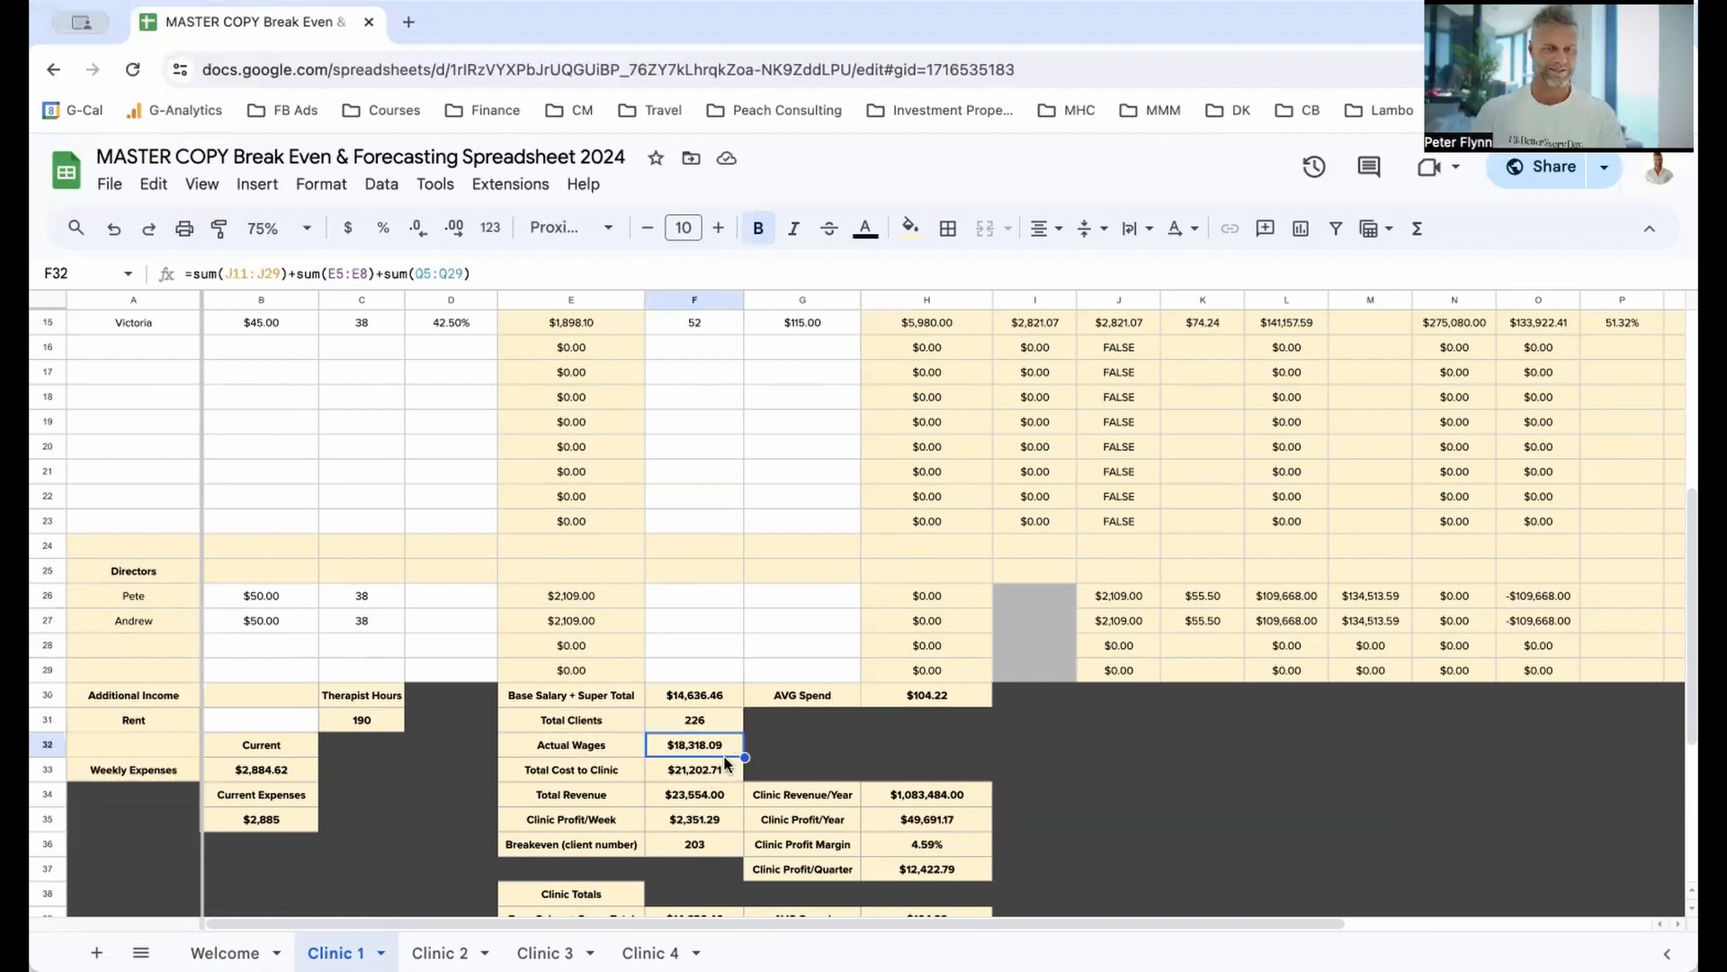
{"action": "left_click", "coordinate": [680, 772]}
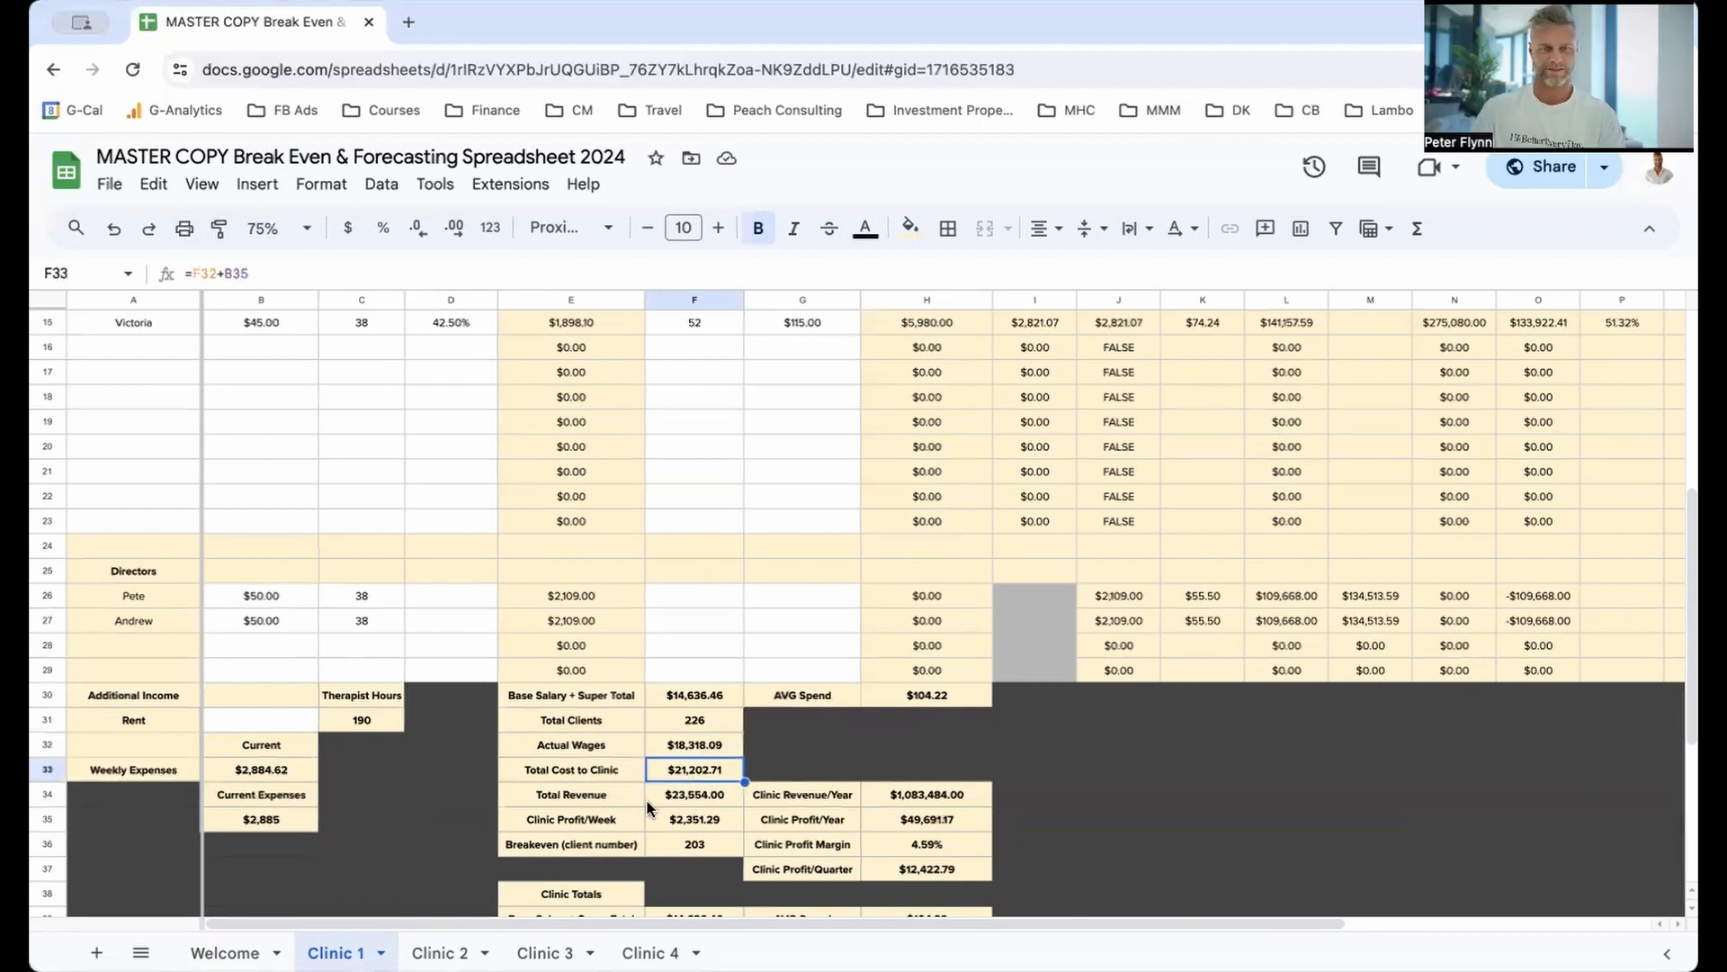
{"action": "left_click", "coordinate": [264, 772]}
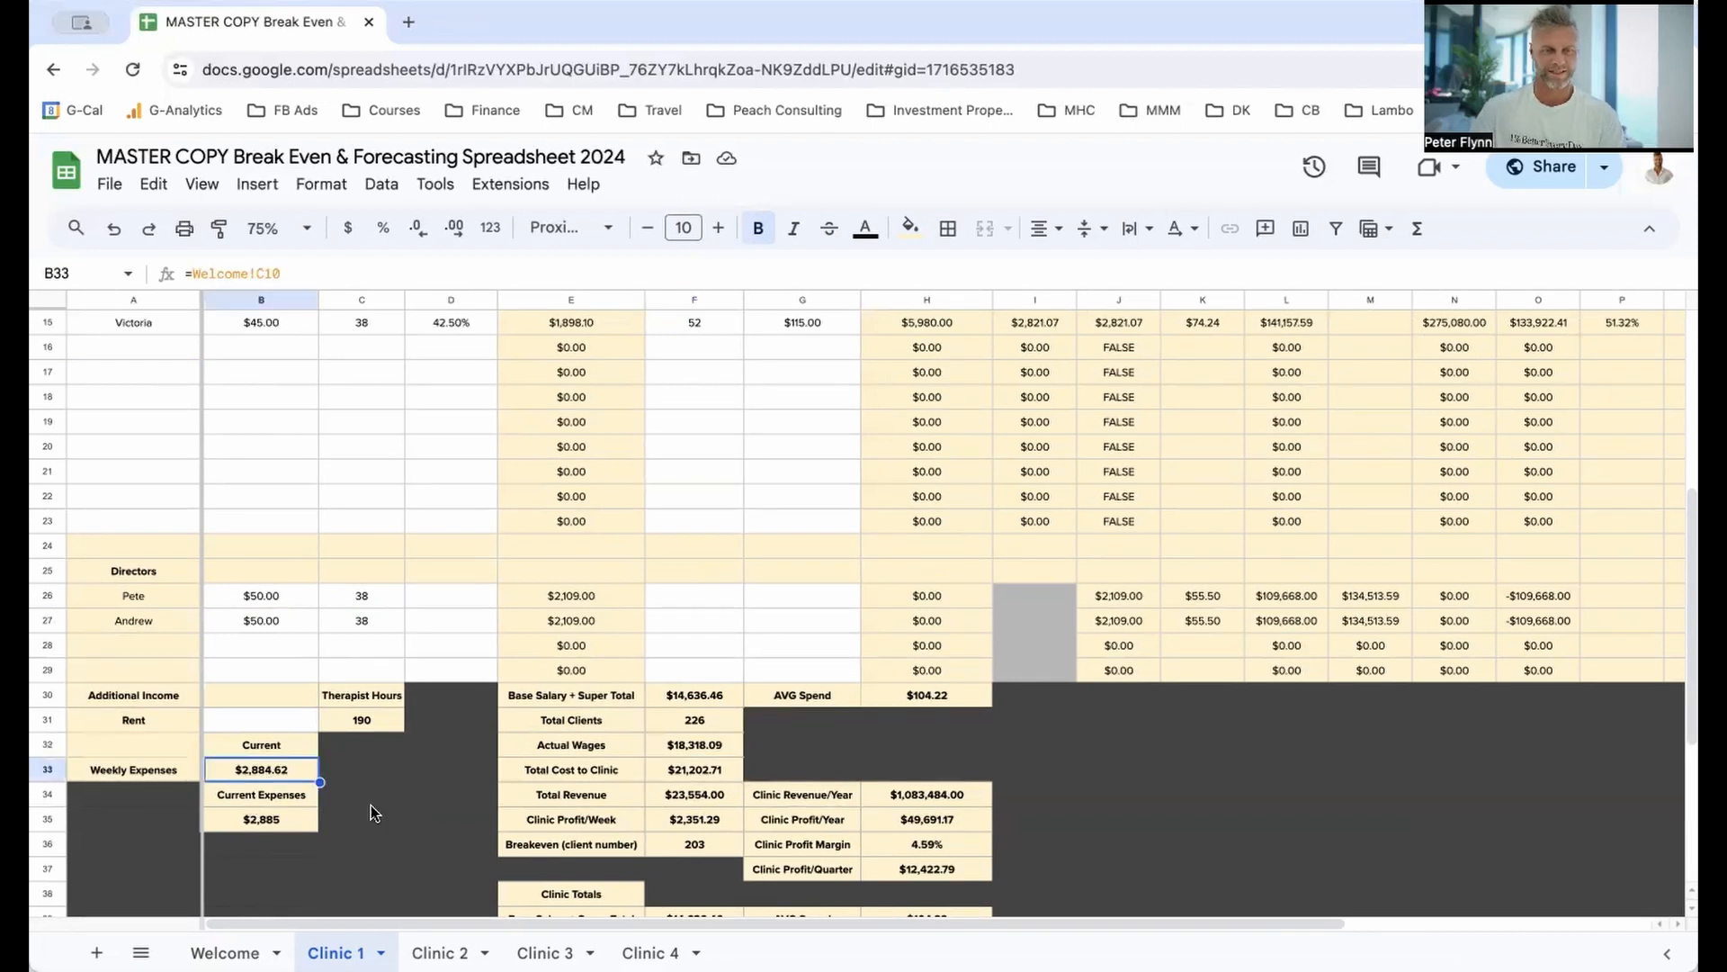
{"action": "left_click", "coordinate": [715, 797]}
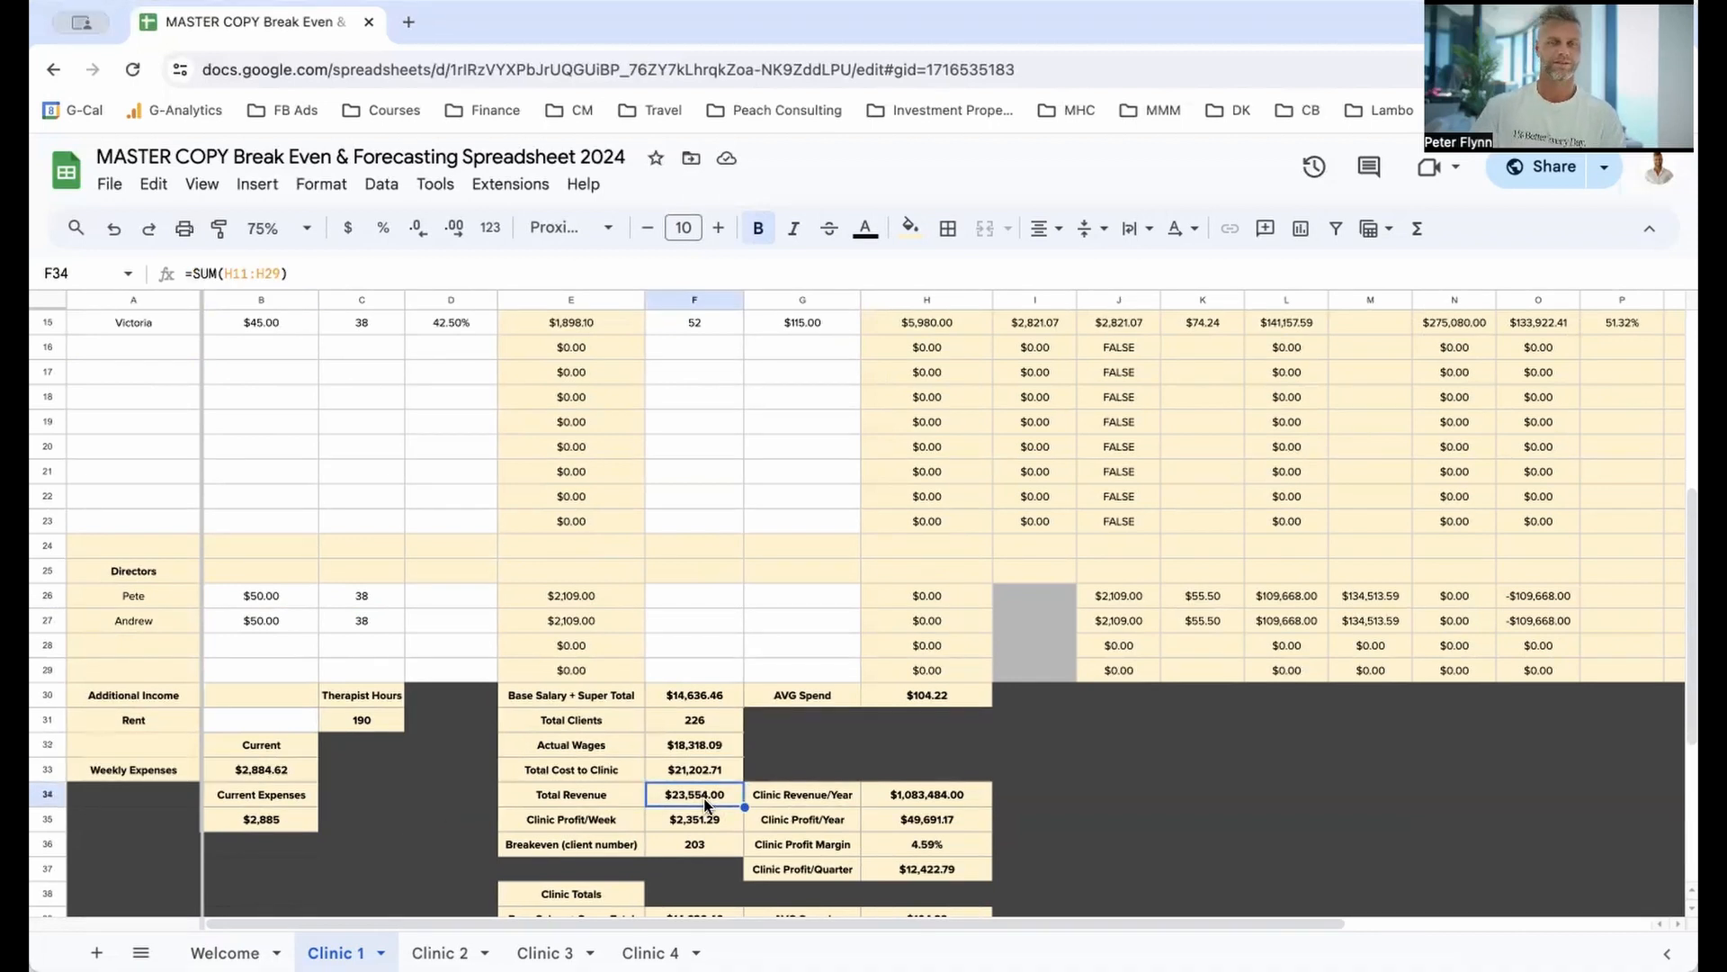
Step: Inspect Clinic 1's weekly profit, breakeven client number, yearly revenue, yearly profit, profit margin and quarterly profit
{"action": "left_click", "coordinate": [697, 821]}
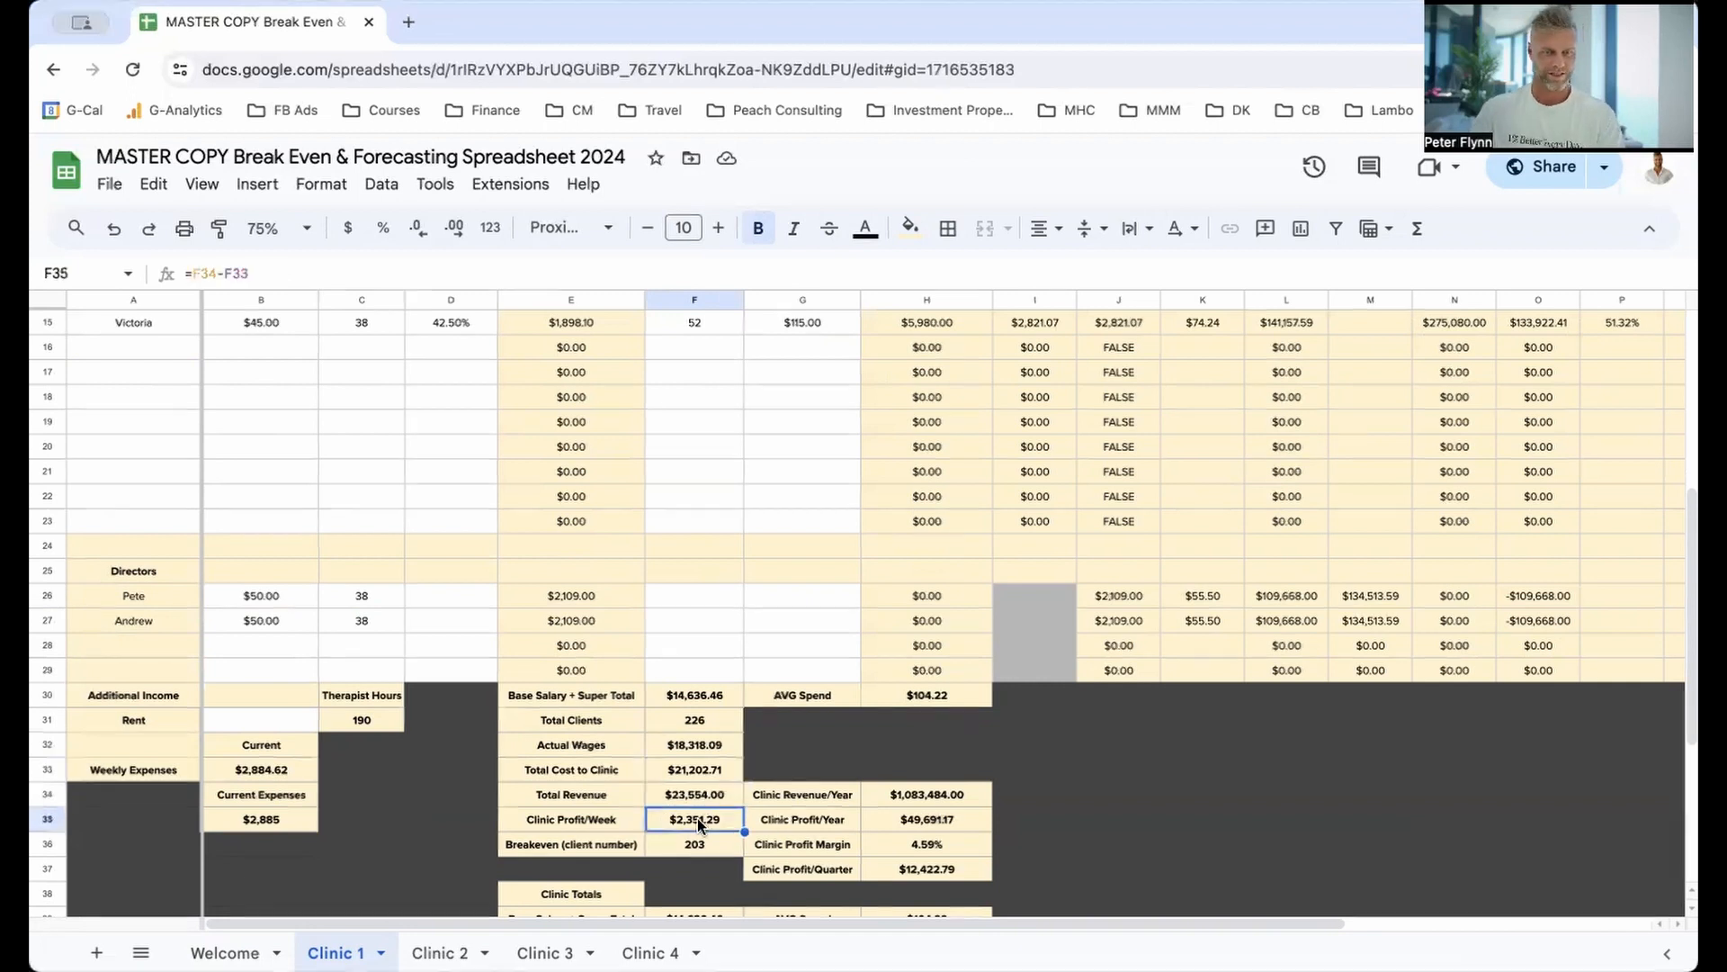
{"action": "left_click", "coordinate": [726, 851]}
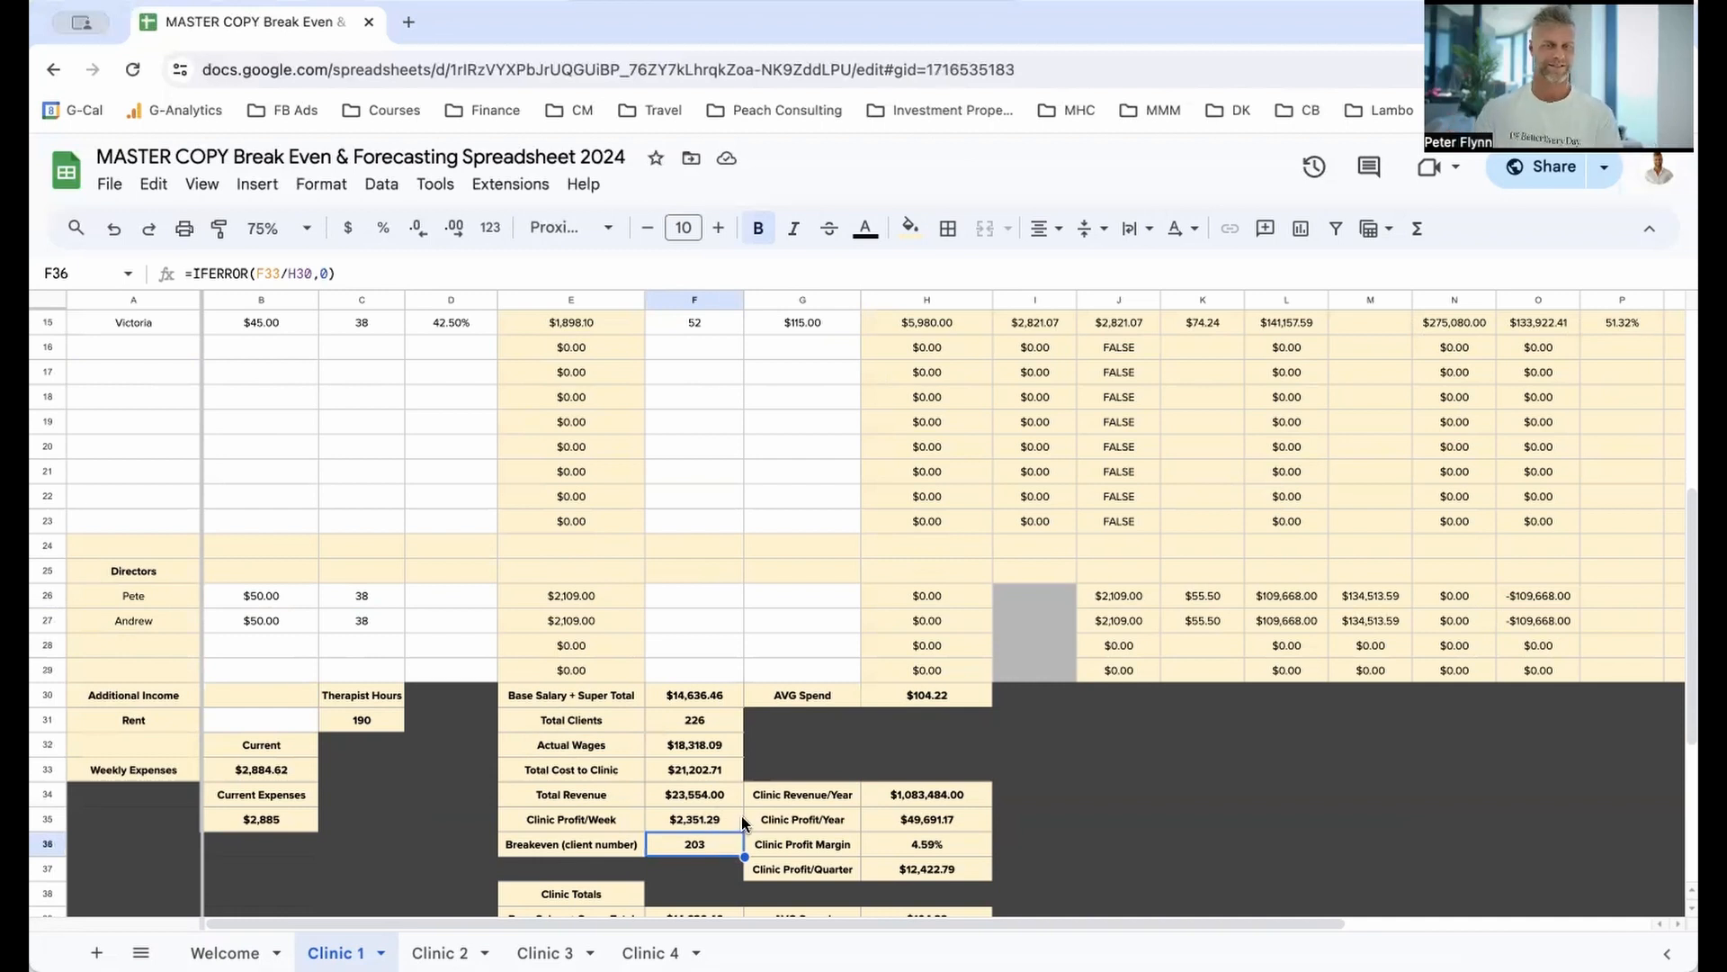
{"action": "left_click", "coordinate": [976, 797]}
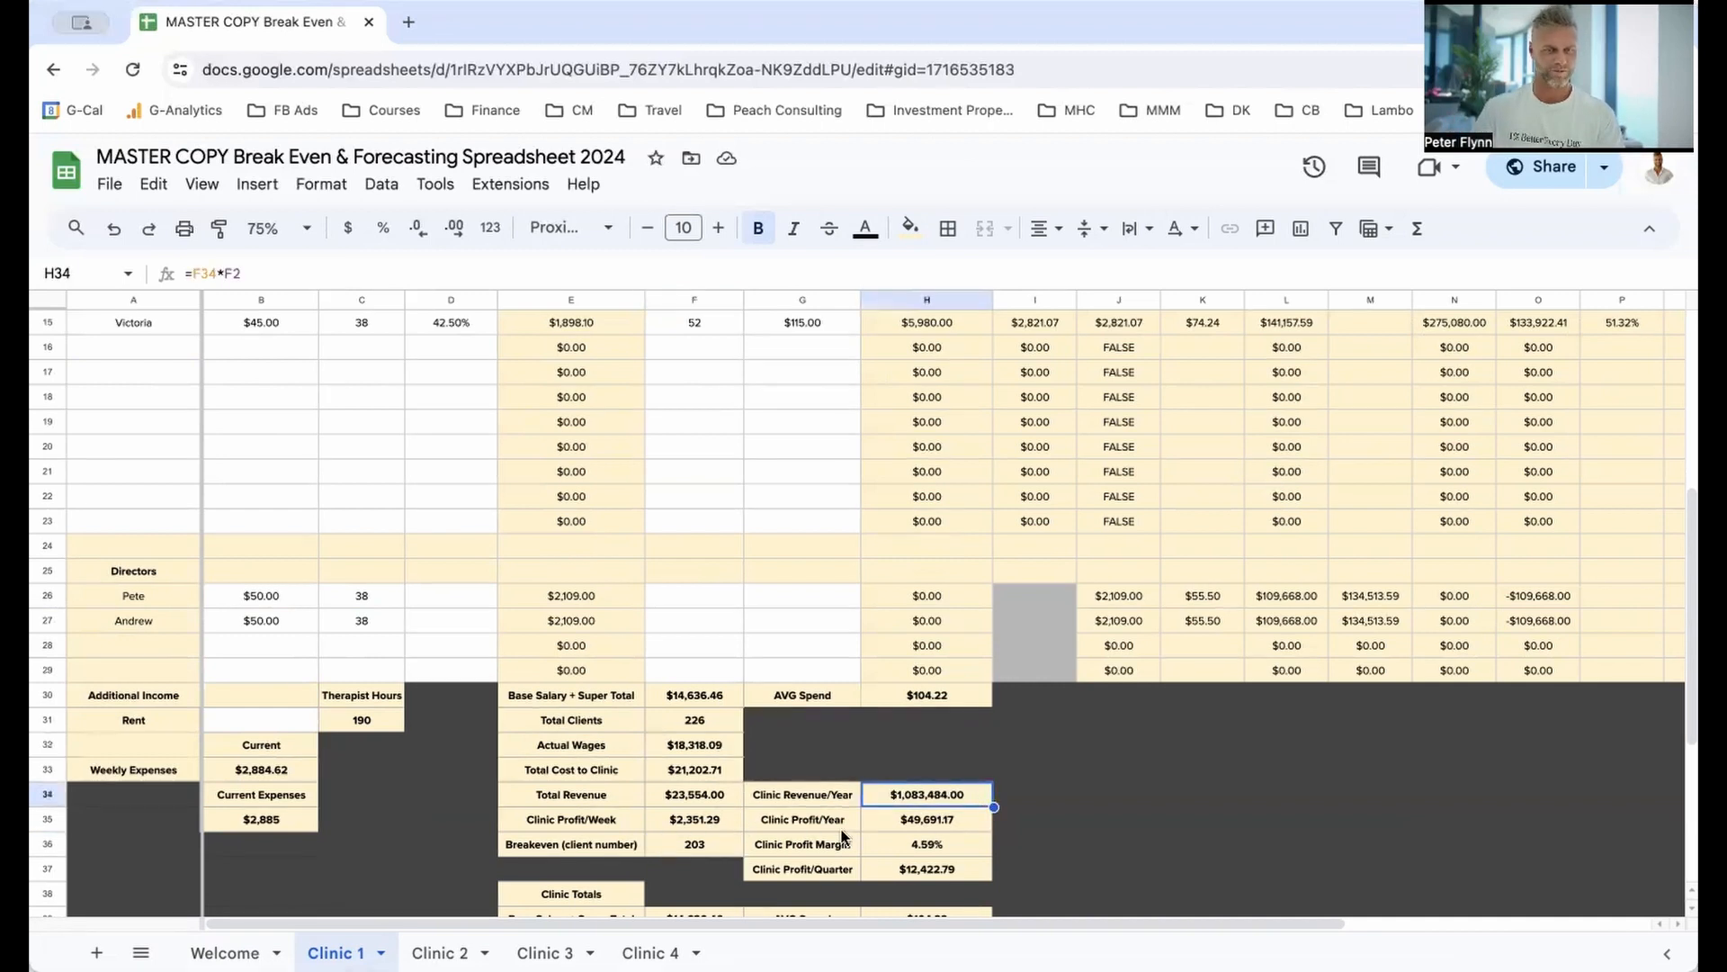
{"action": "left_click", "coordinate": [899, 828]}
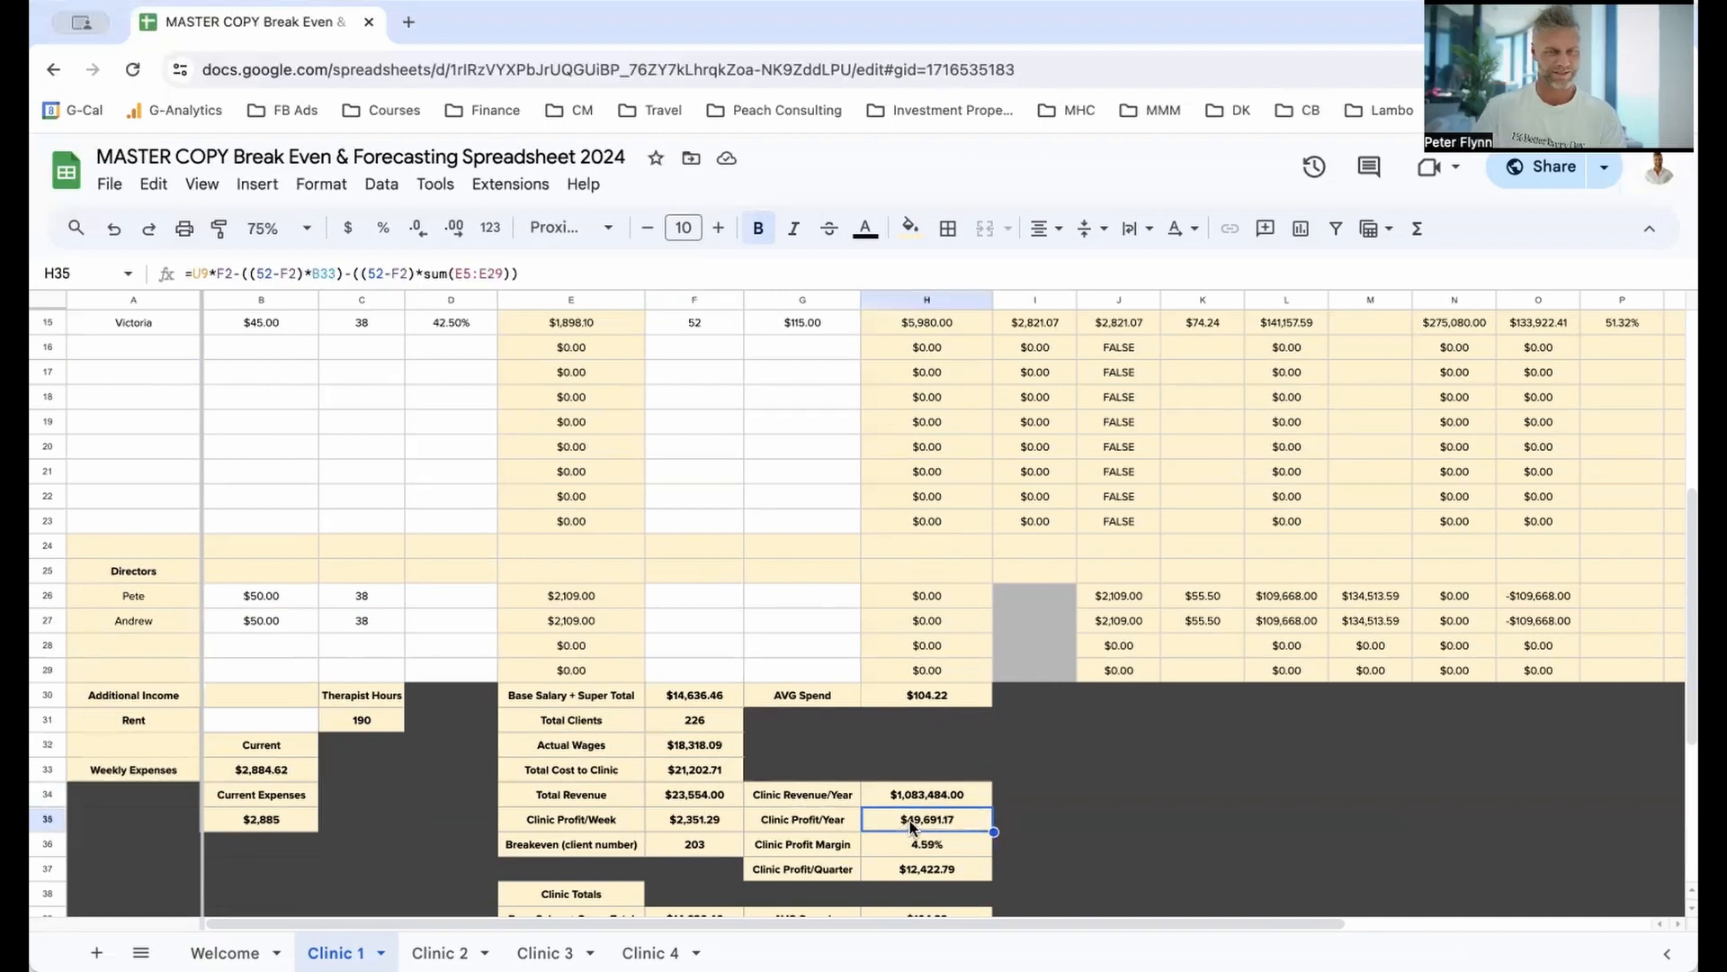
{"action": "left_click", "coordinate": [935, 849]}
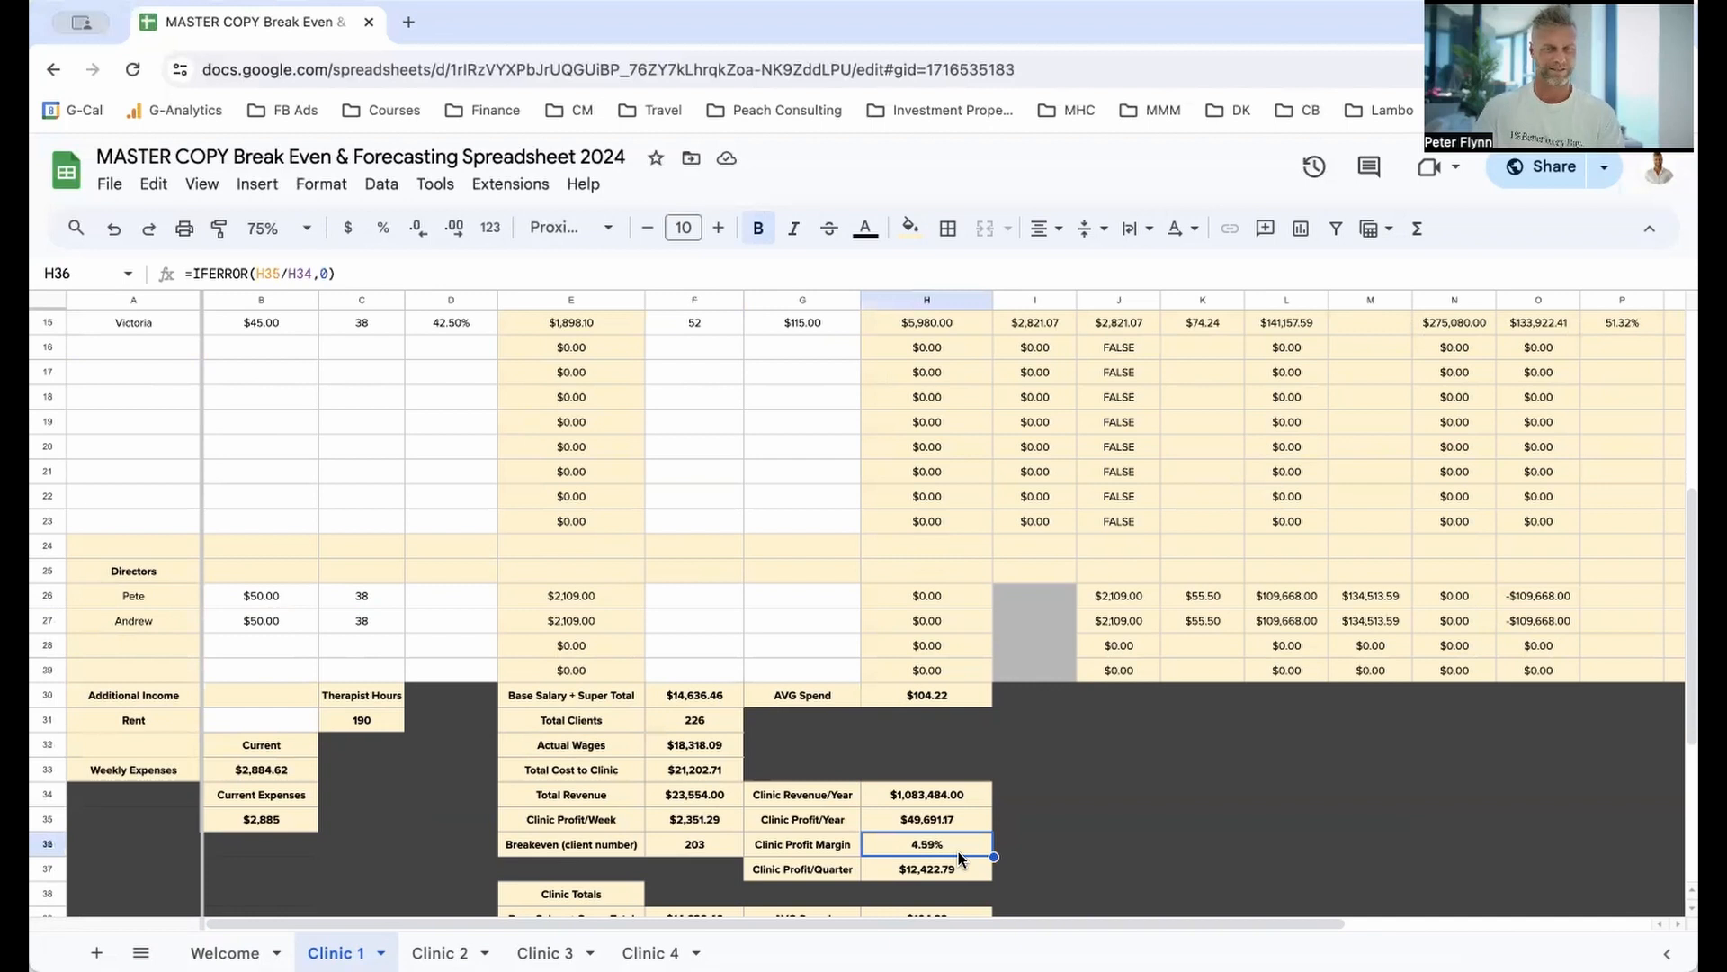
{"action": "left_click", "coordinate": [924, 869]}
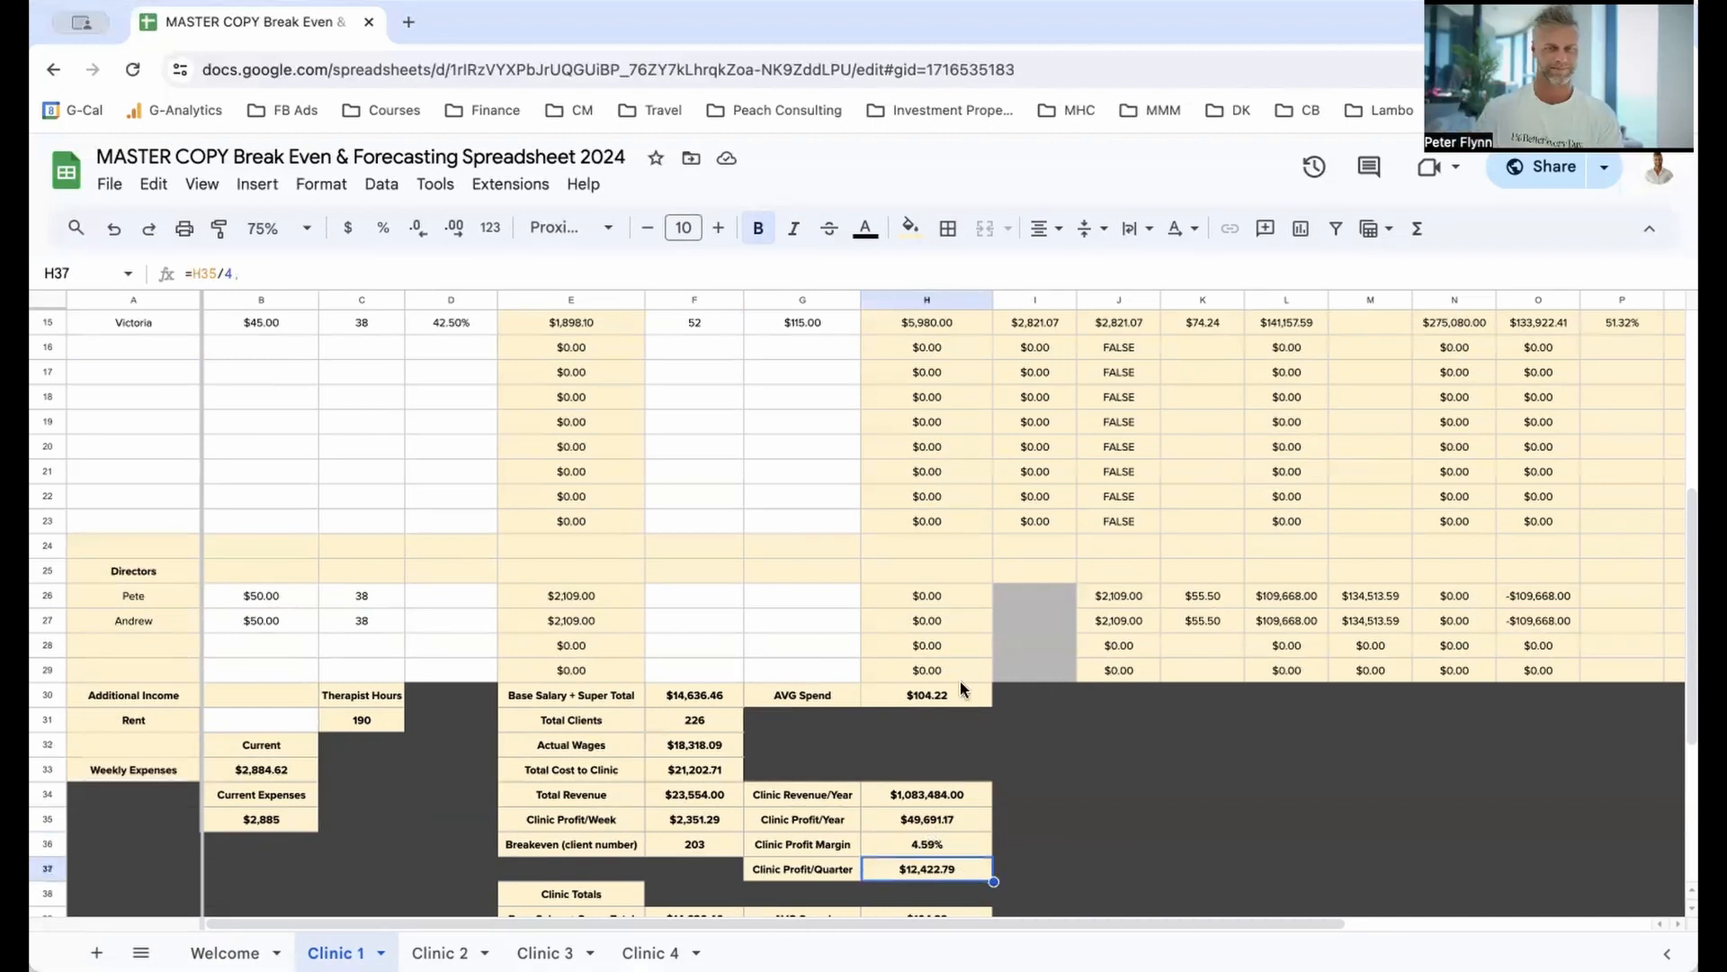
Step: Compare Clinic 1's breakeven client number with its total clients, and review the yearly revenue, profit, margin and quarterly profit figures
{"action": "scroll", "coordinate": [878, 686], "scroll_direction": "down", "scroll_amount": 1}
{"action": "left_click", "coordinate": [725, 819]}
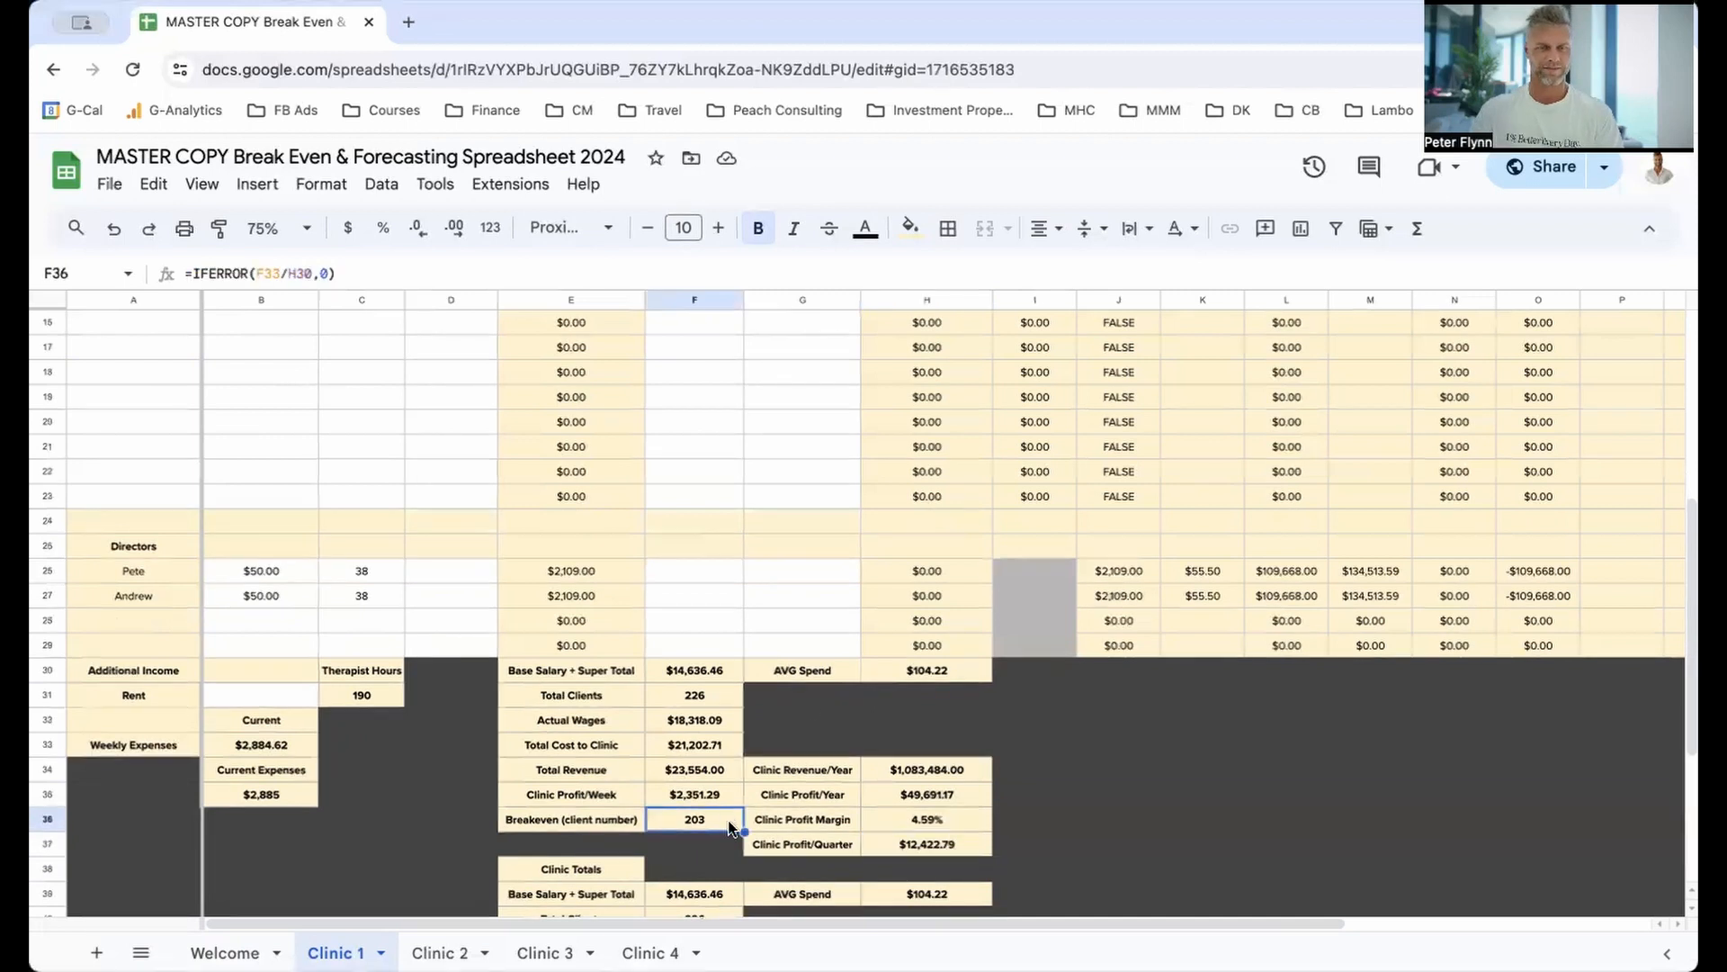
{"action": "left_click", "coordinate": [712, 698]}
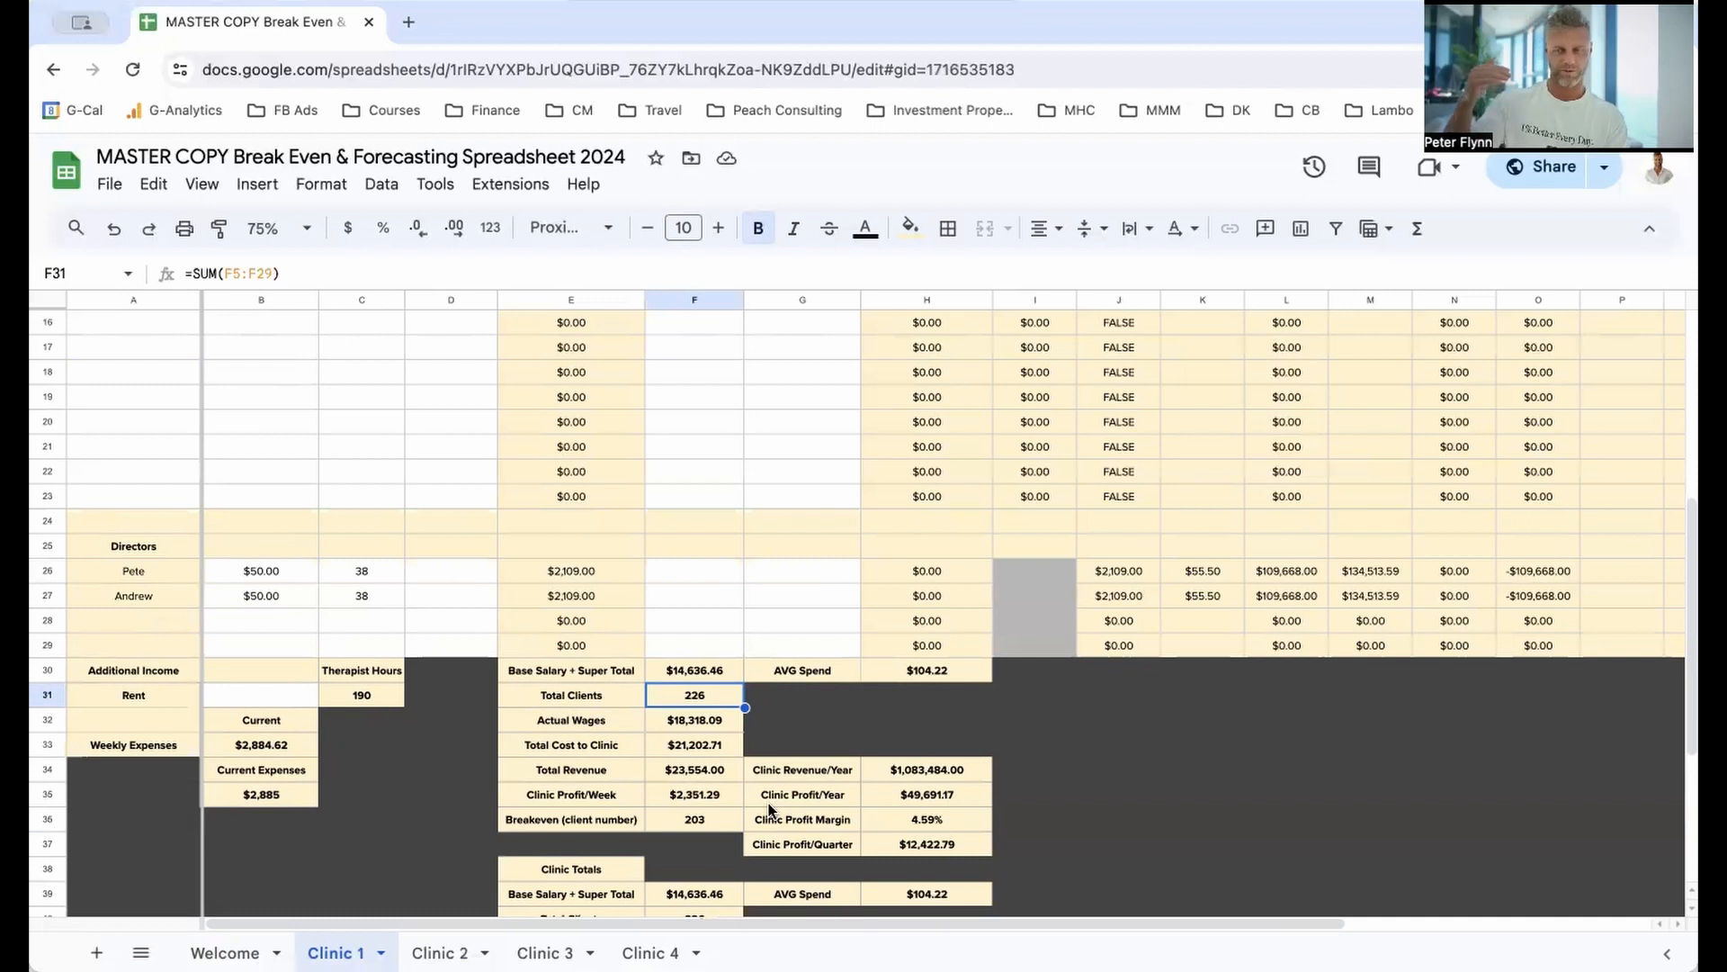
{"action": "left_click", "coordinate": [715, 818]}
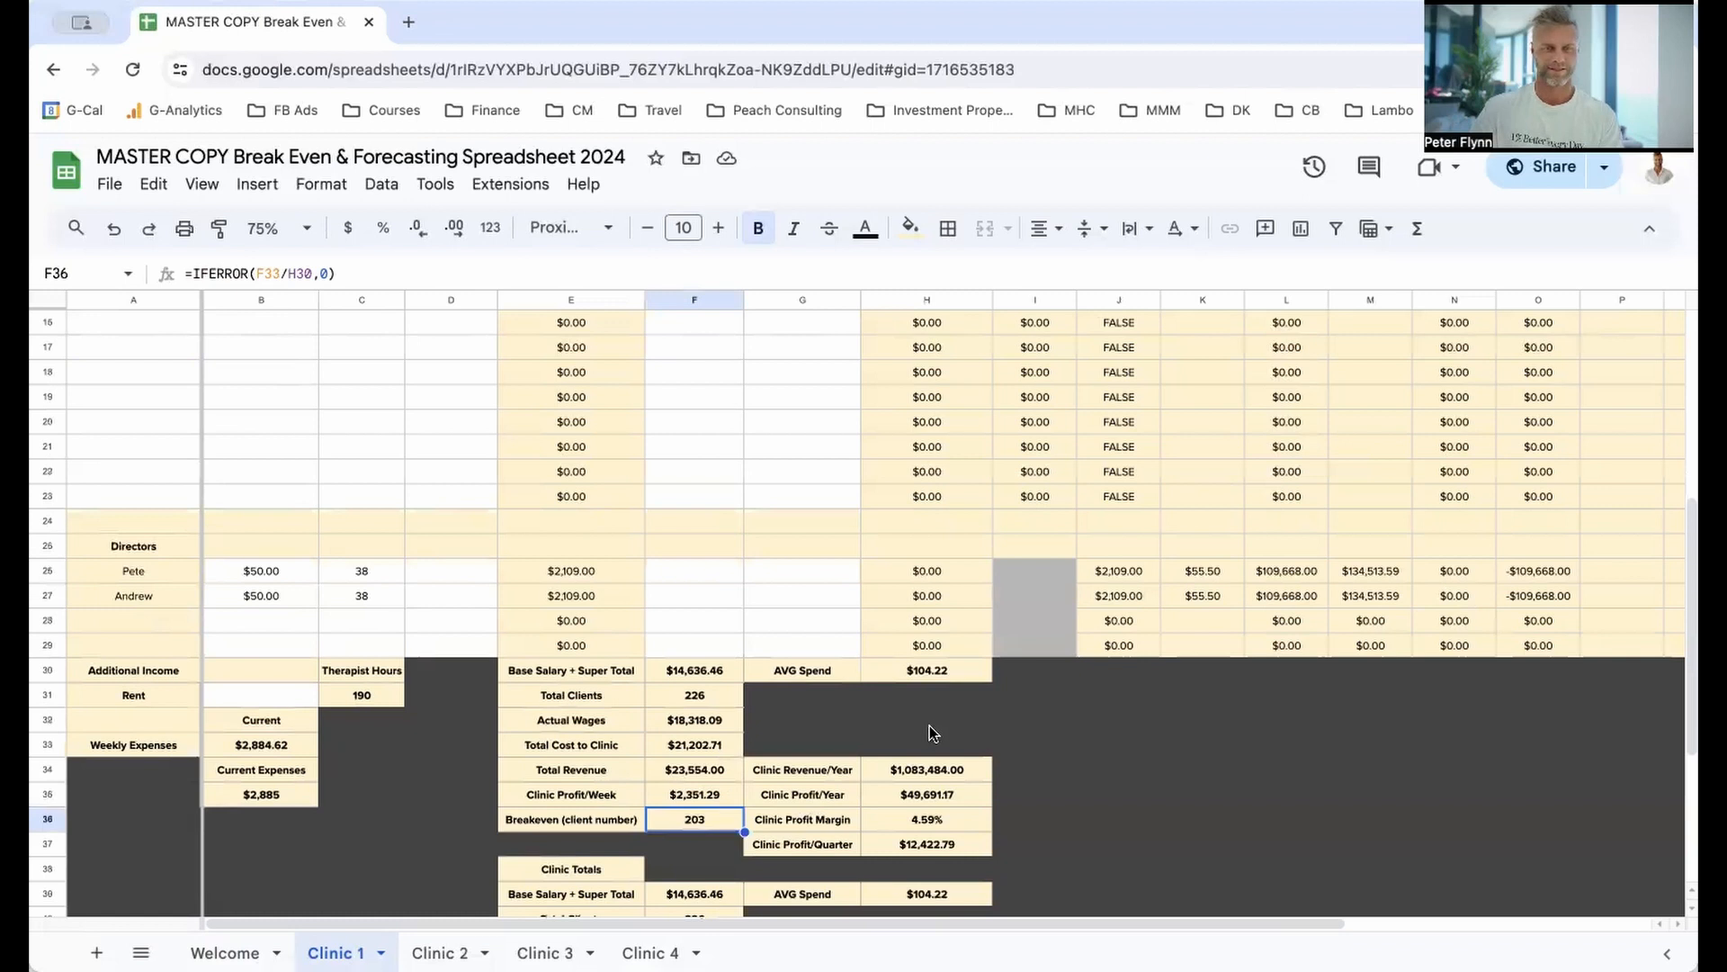
{"action": "left_click", "coordinate": [947, 792]}
{"action": "left_click_drag", "start_coordinate": [954, 763], "coordinate": [958, 846]}
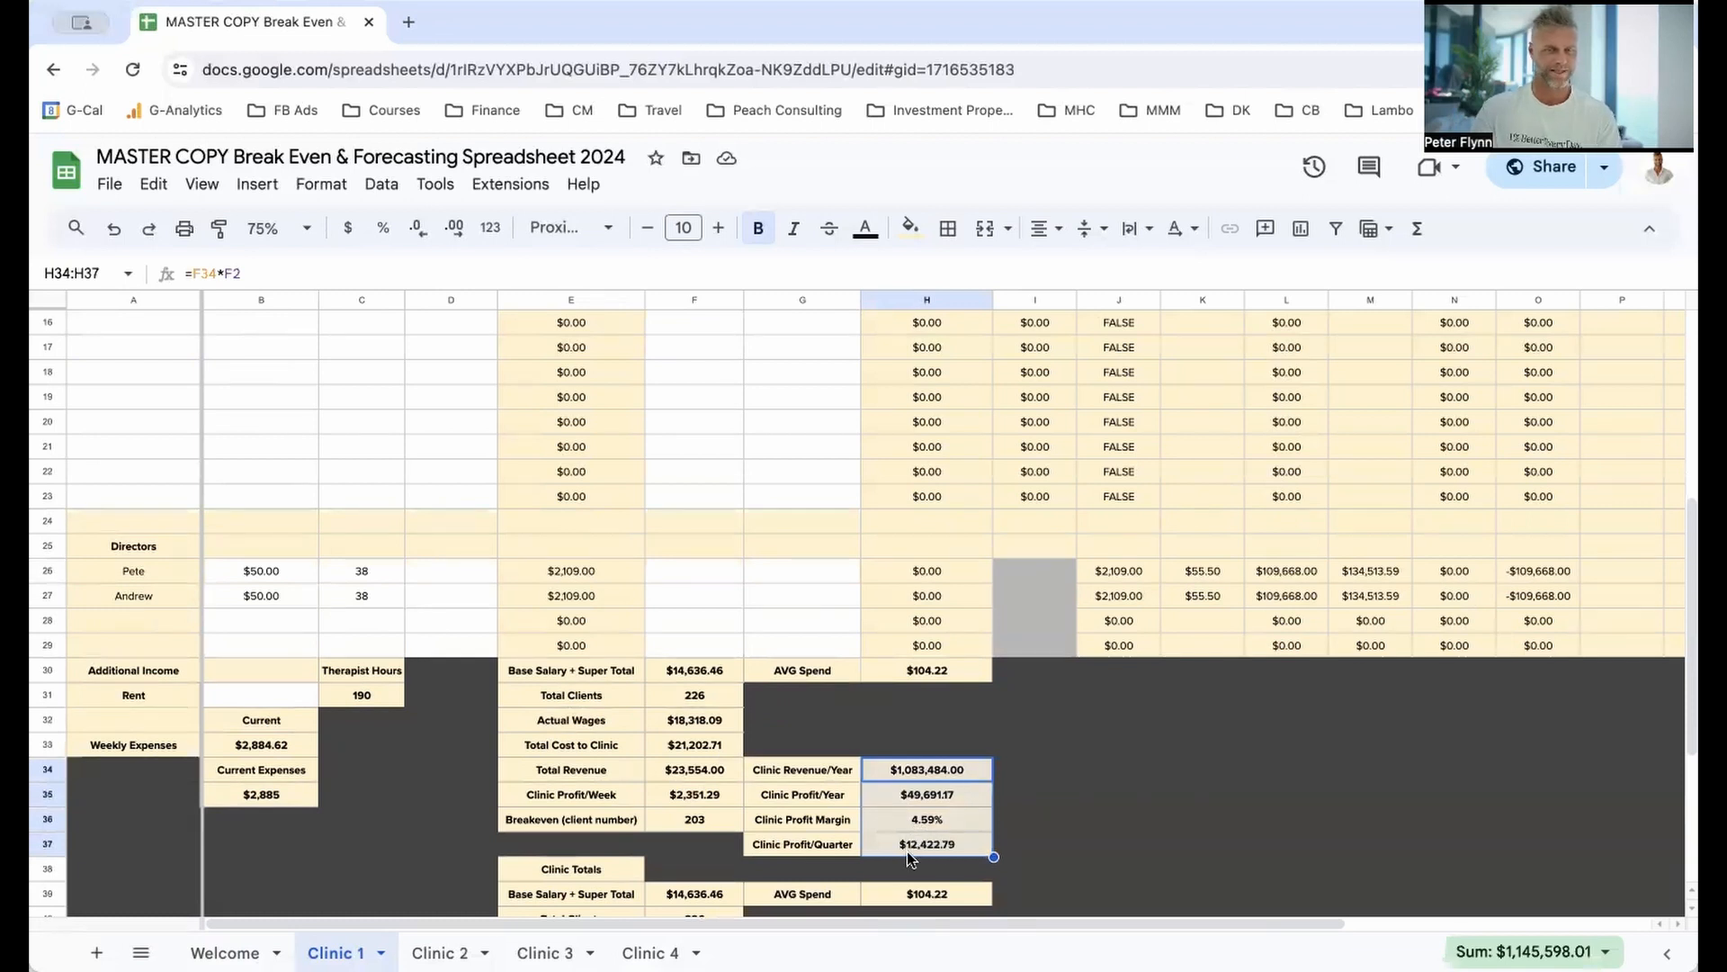
{"action": "left_click", "coordinate": [1038, 838]}
{"action": "left_click", "coordinate": [915, 731]}
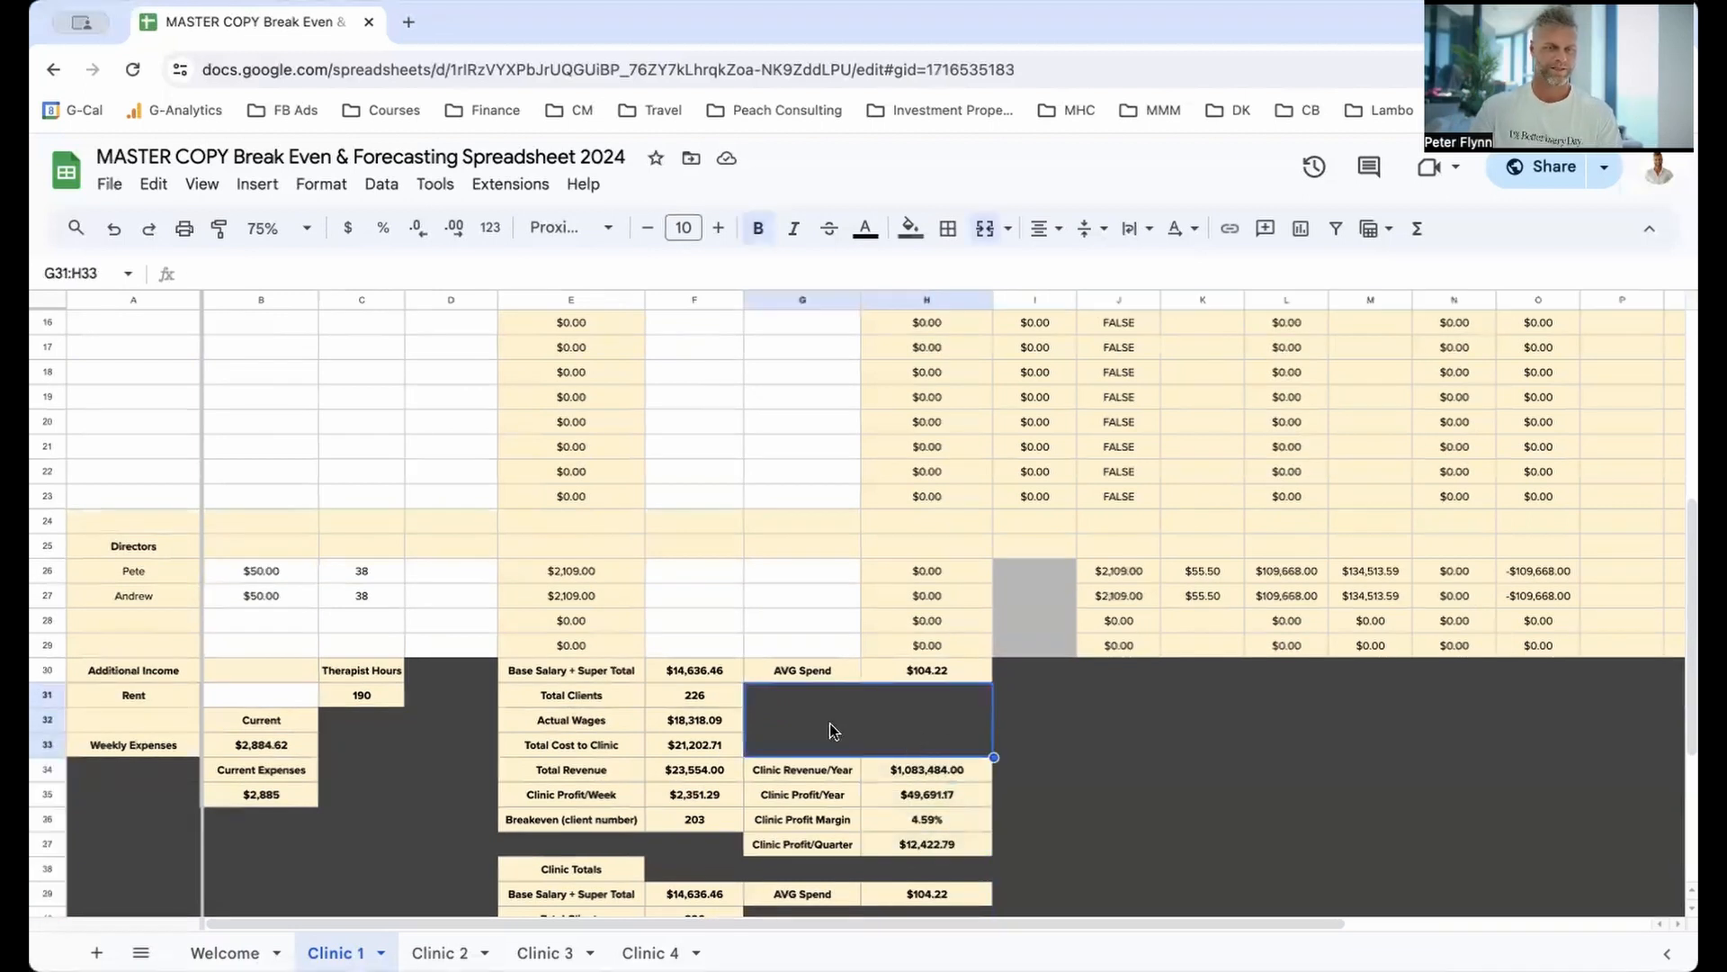
Step: Enter the first names of three therapists in the first three therapist rows of the Clinic 2 sheet
{"action": "left_click", "coordinate": [443, 951]}
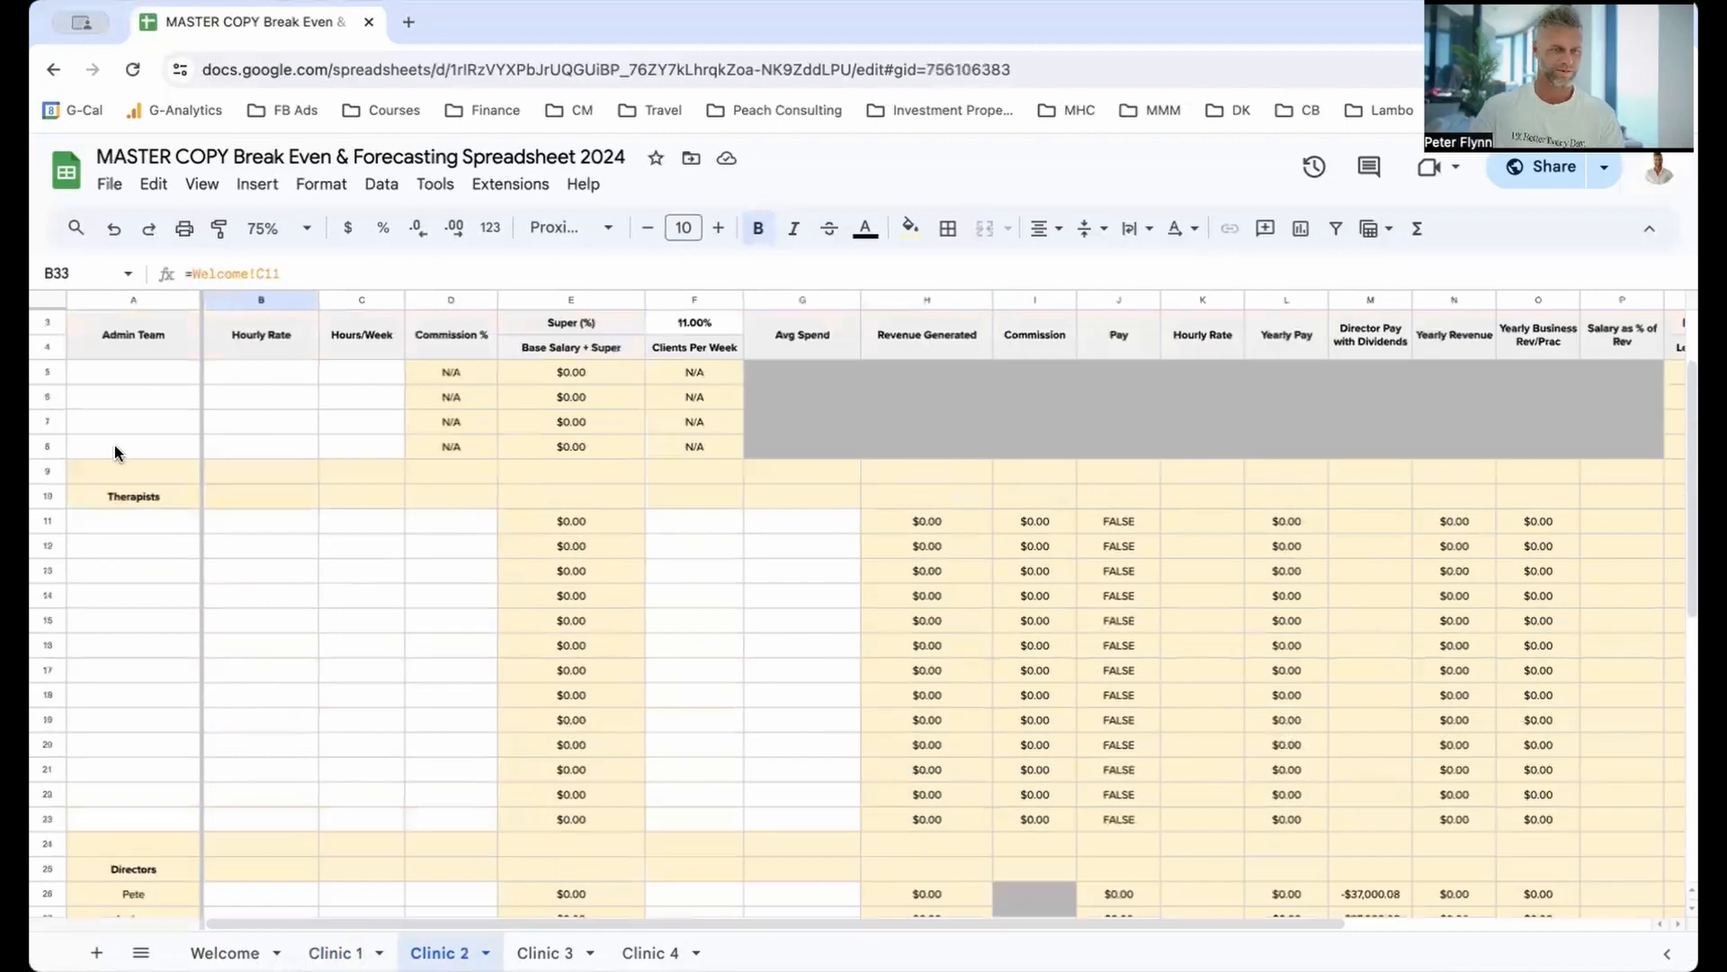
{"action": "left_click", "coordinate": [187, 635]}
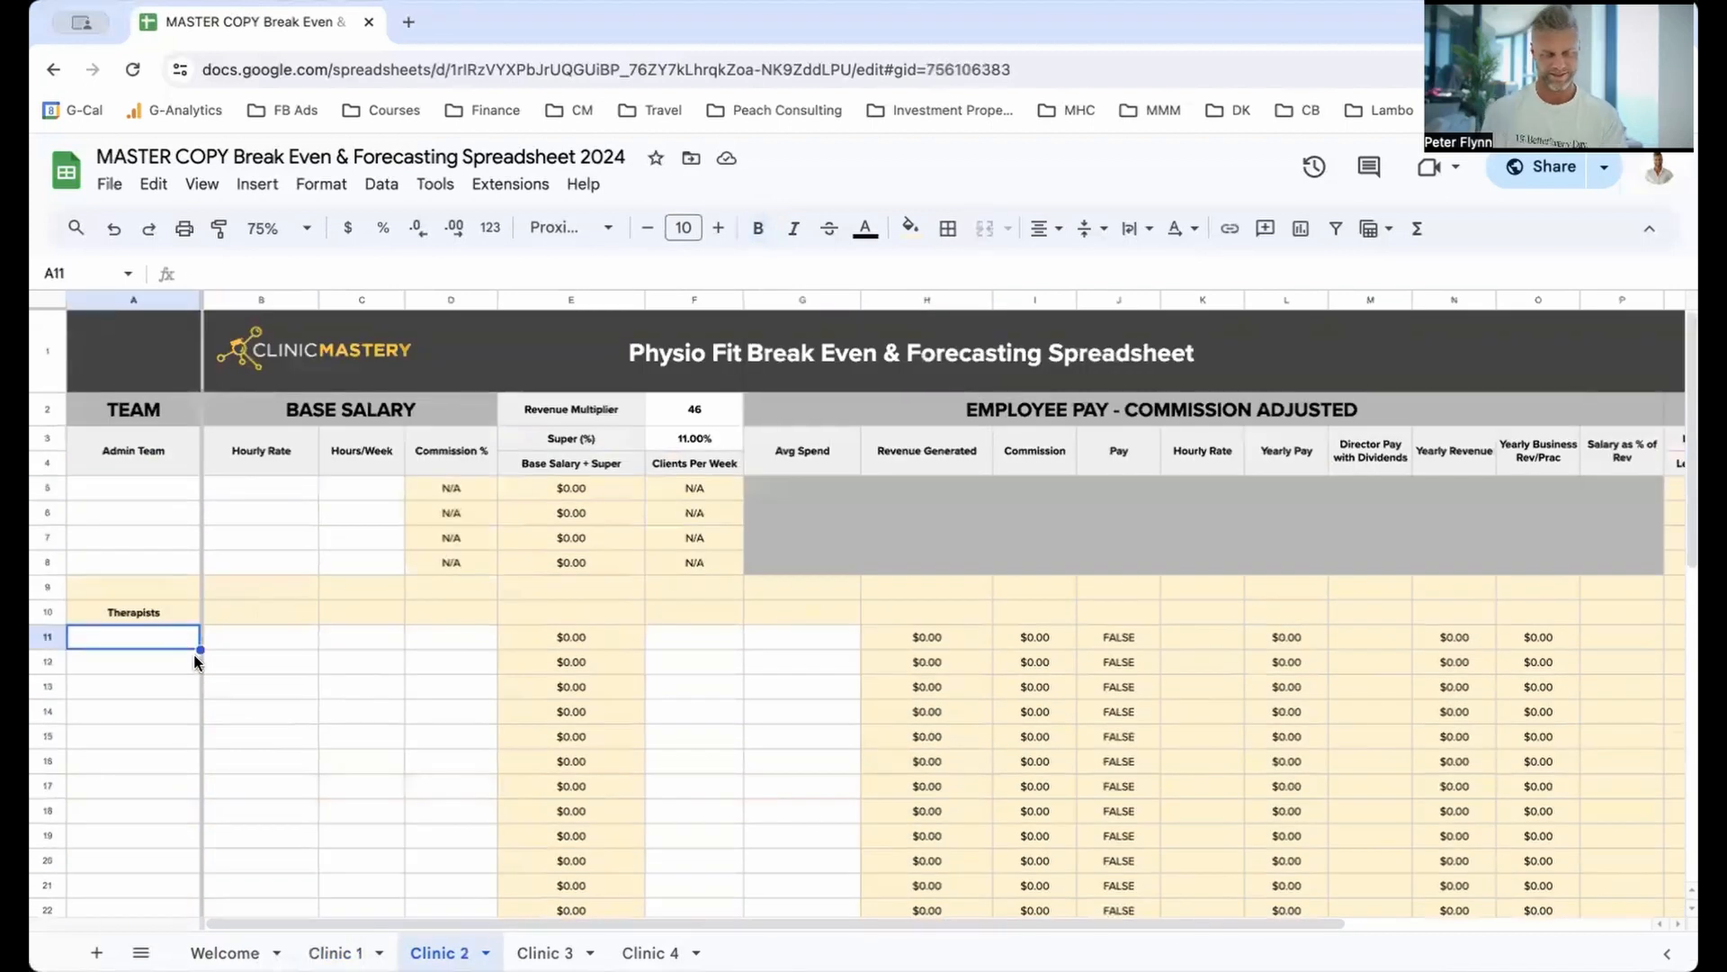
{"action": "type", "text": "Tim"}
{"action": "key", "text": "Return"}
{"action": "type", "text": "Sara"}
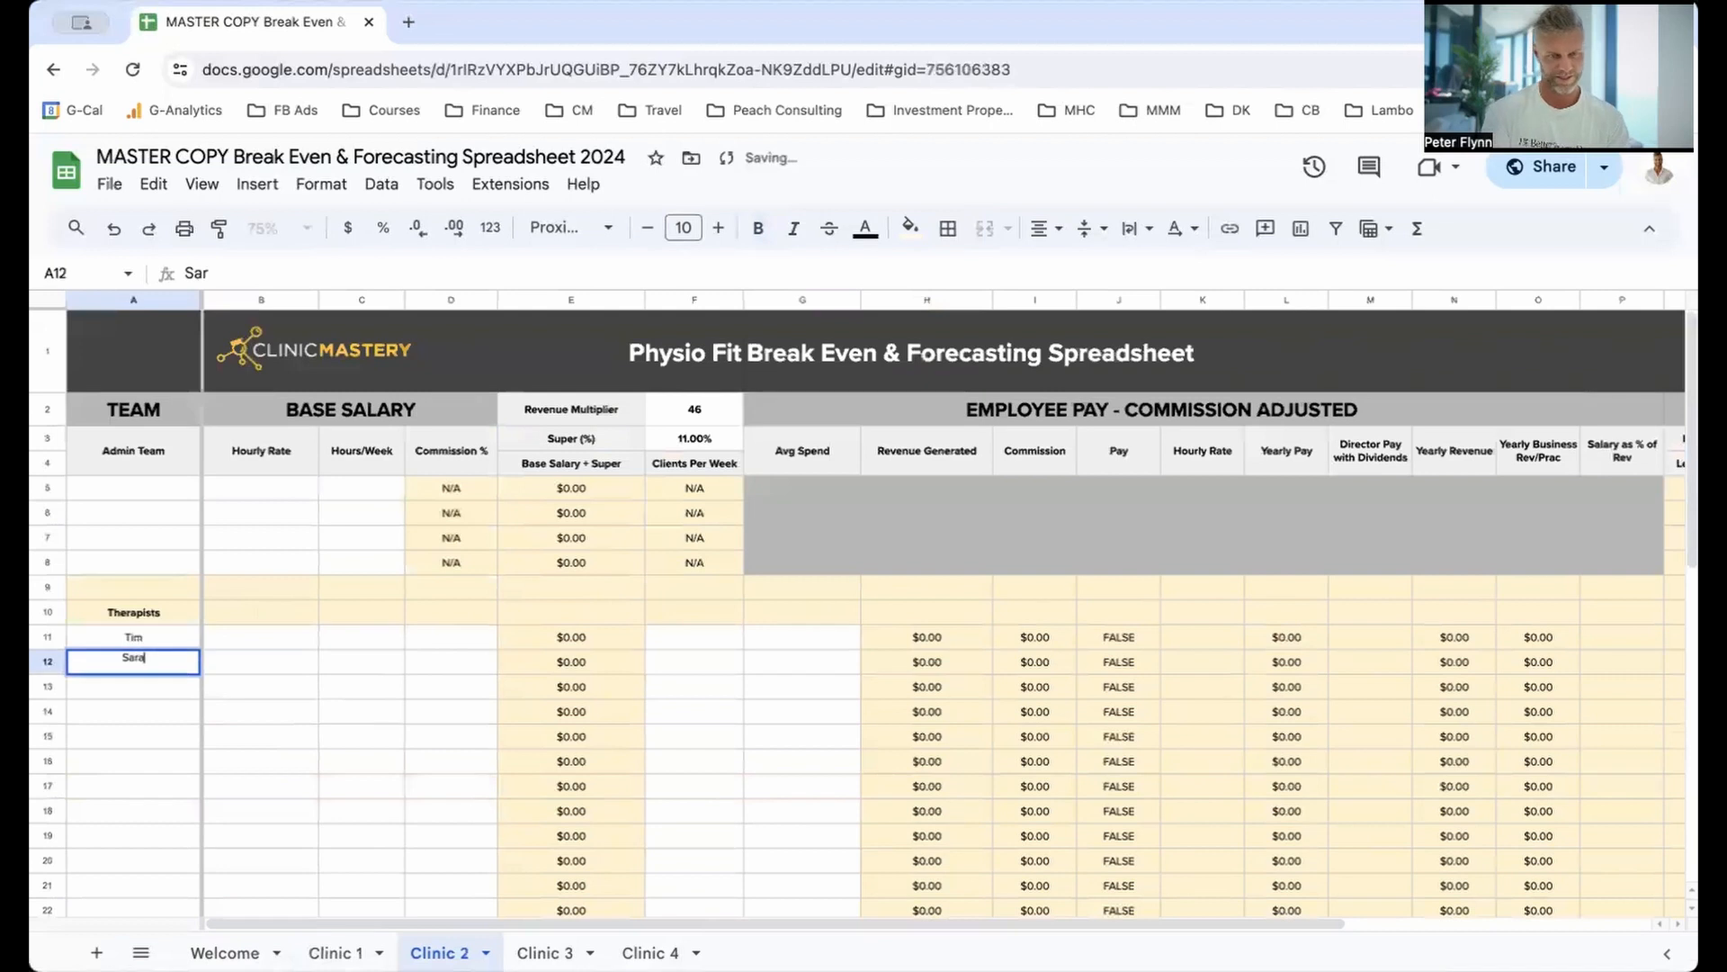
{"action": "type", "text": "h"}
{"action": "key", "text": "Return"}
{"action": "type", "text": "Sally"}
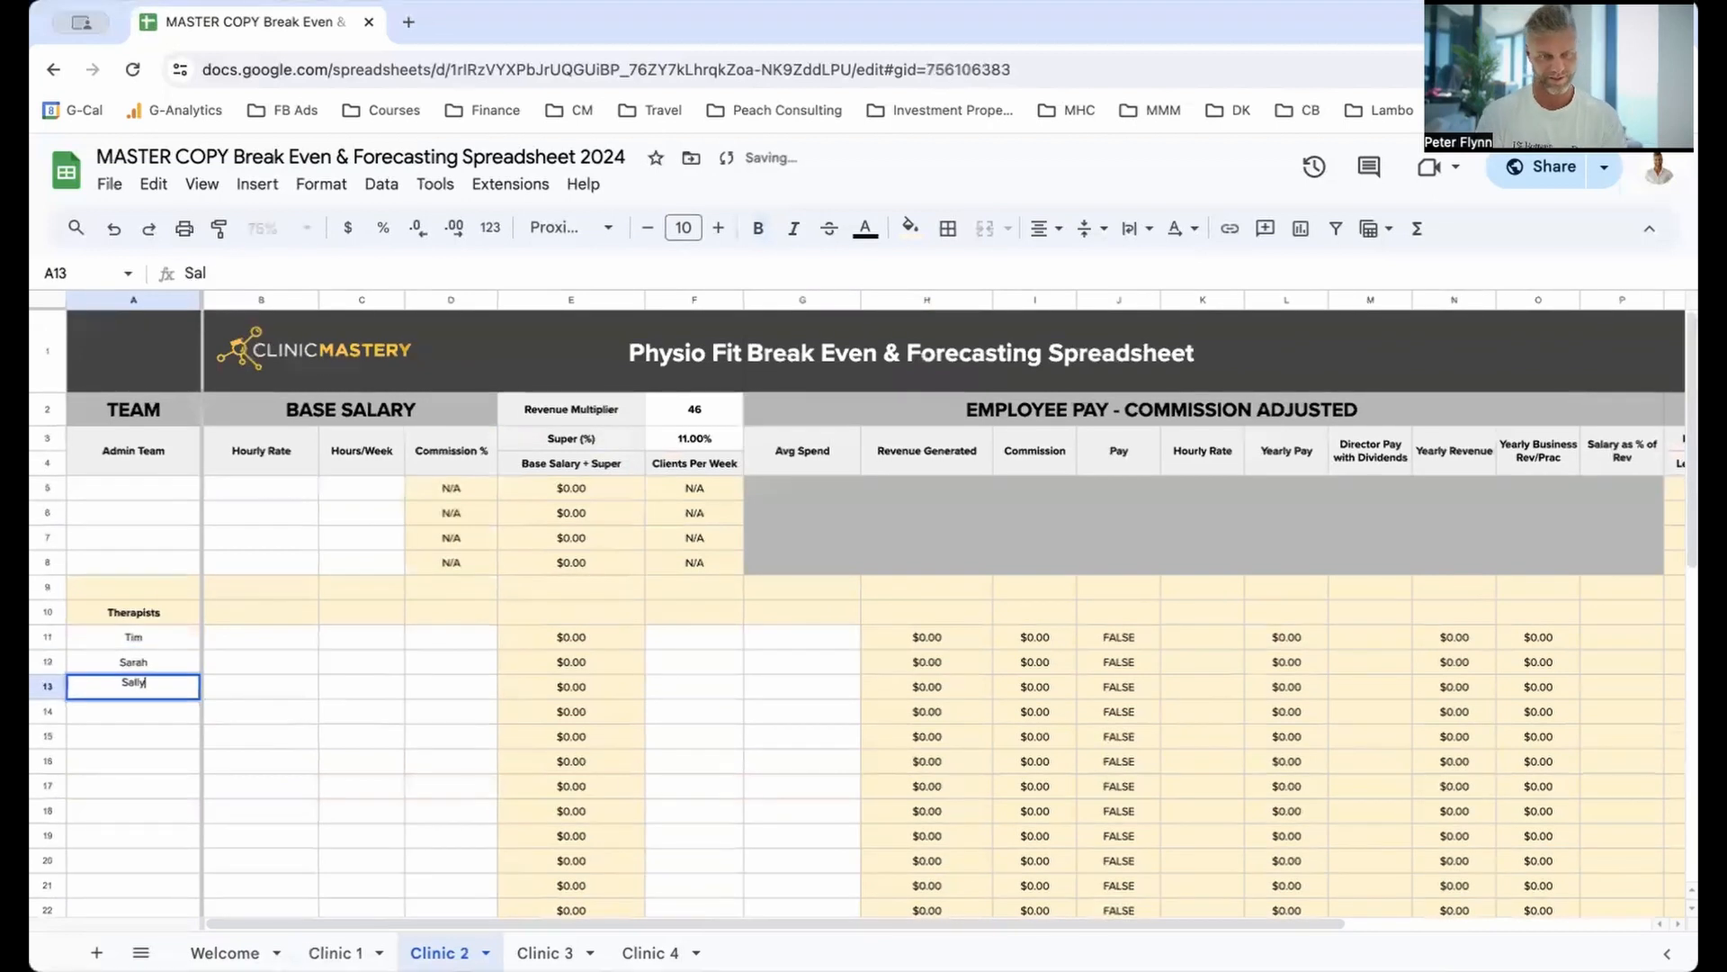
{"action": "key", "text": "Return"}
Step: Set the hourly rates of the three Clinic 2 therapists to $38, $38 and $40 in row order
{"action": "left_click", "coordinate": [240, 646]}
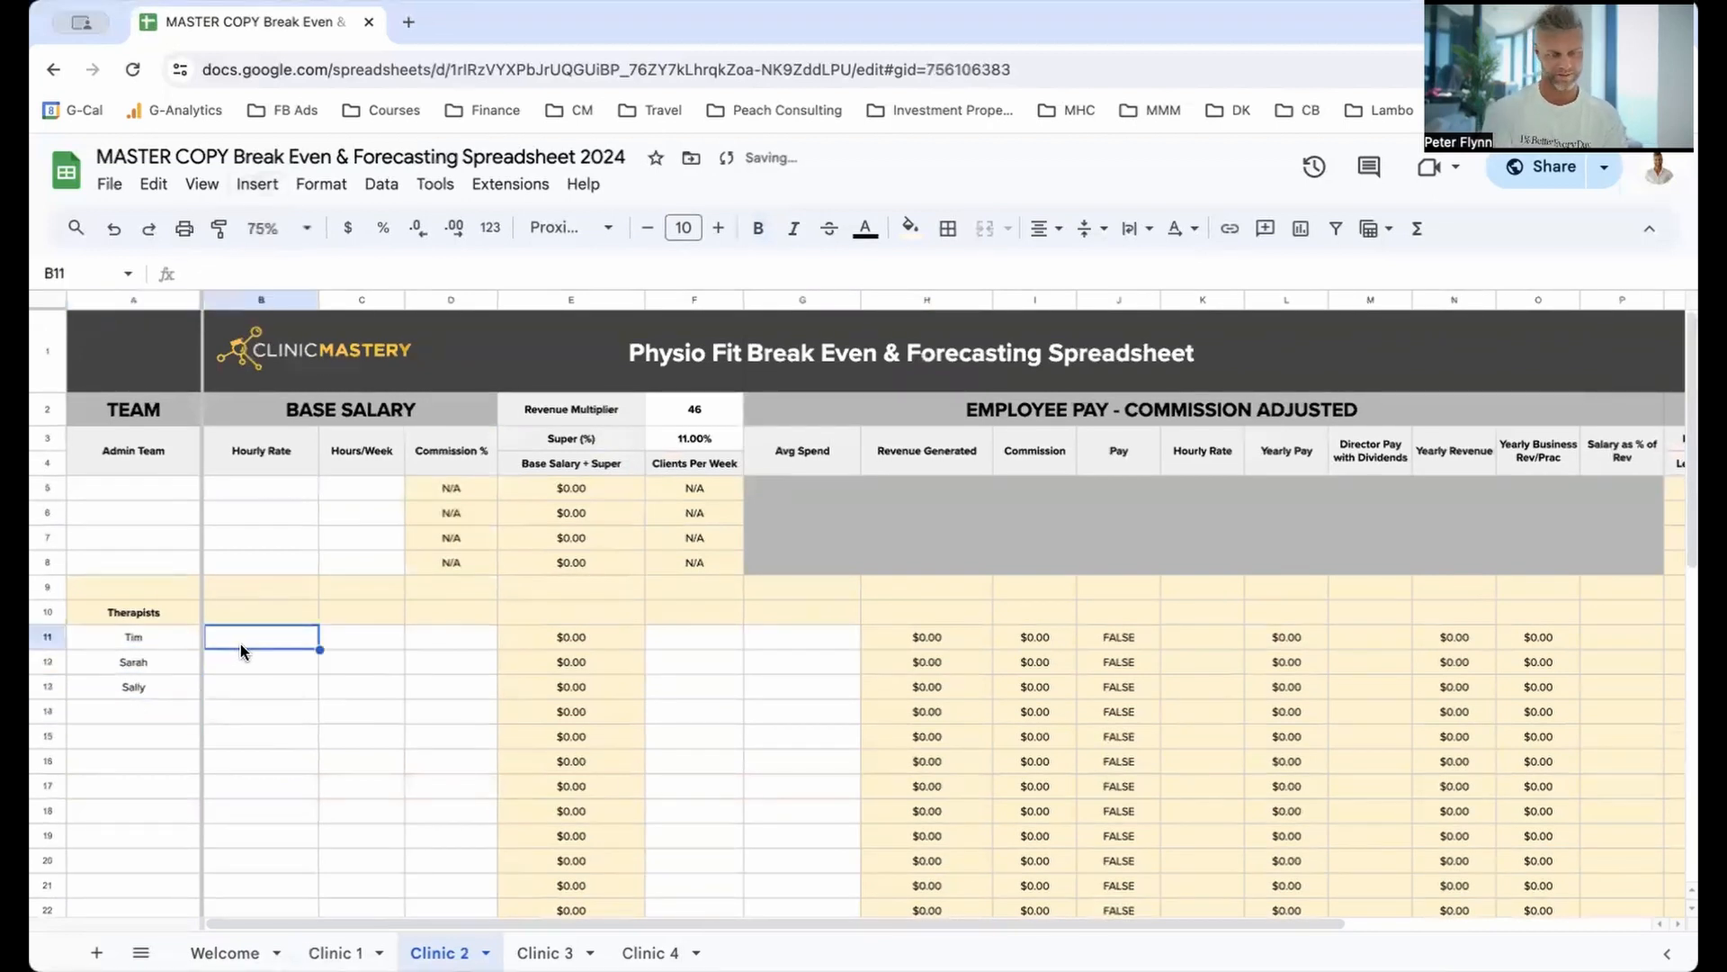
{"action": "type", "text": "38"}
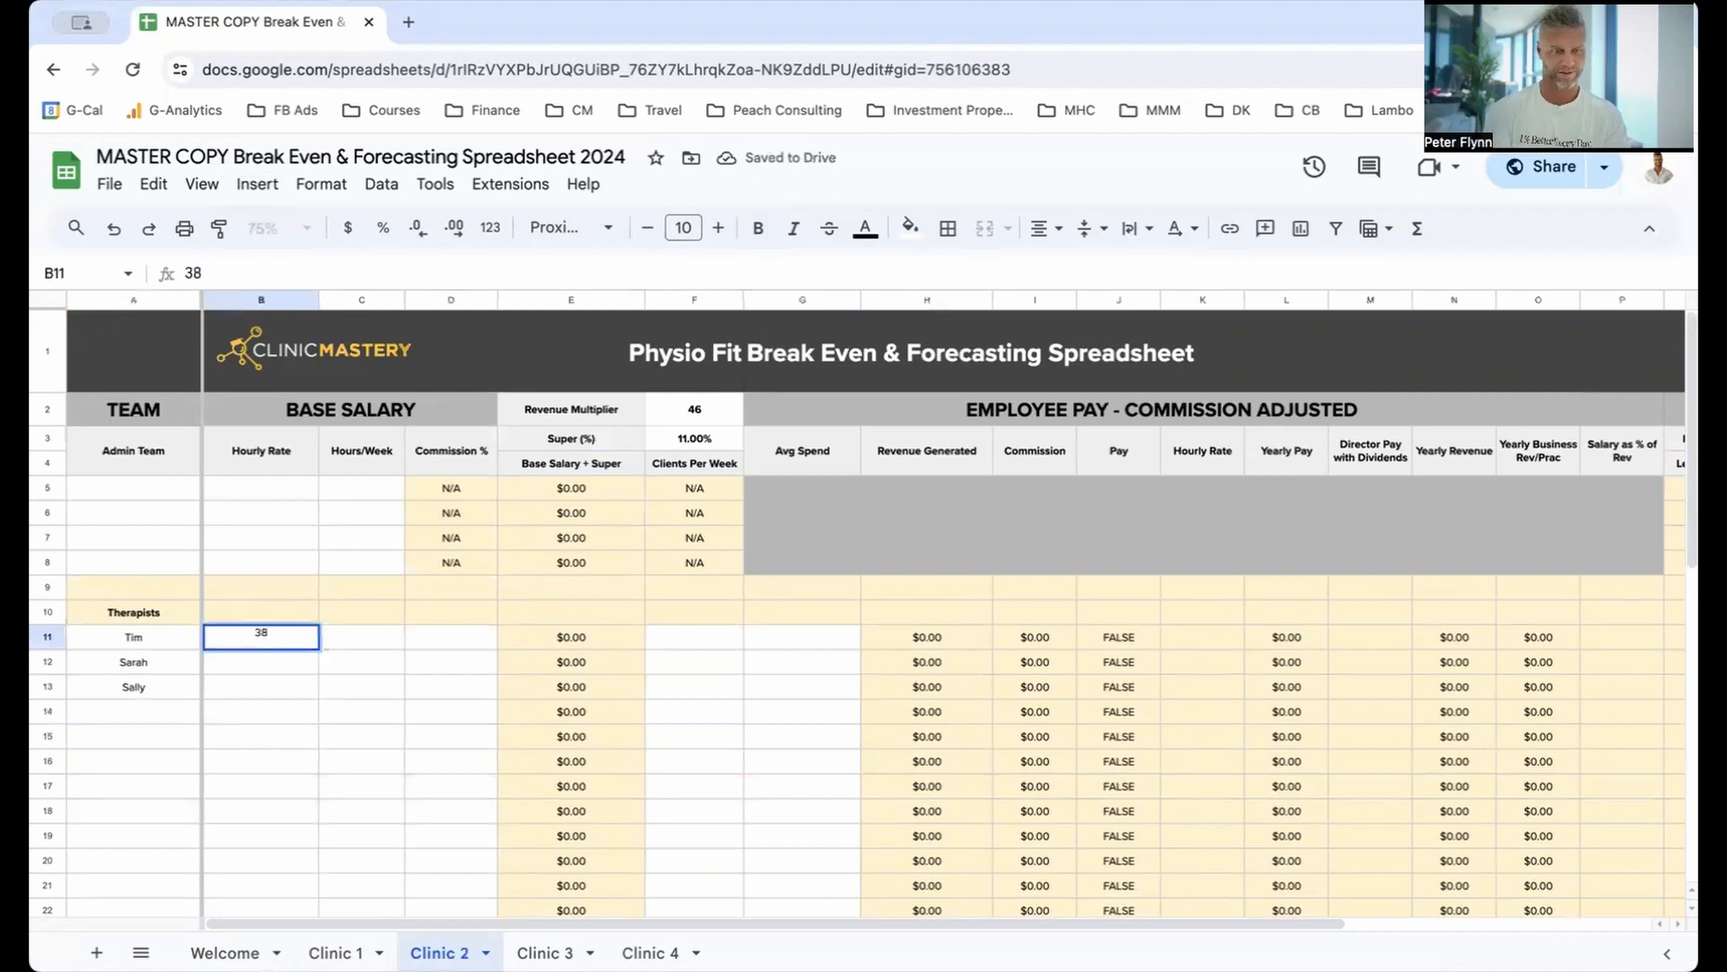
{"action": "key", "text": "Return"}
{"action": "type", "text": "38"}
{"action": "key", "text": "Return"}
{"action": "type", "text": "40"}
{"action": "key", "text": "Return"}
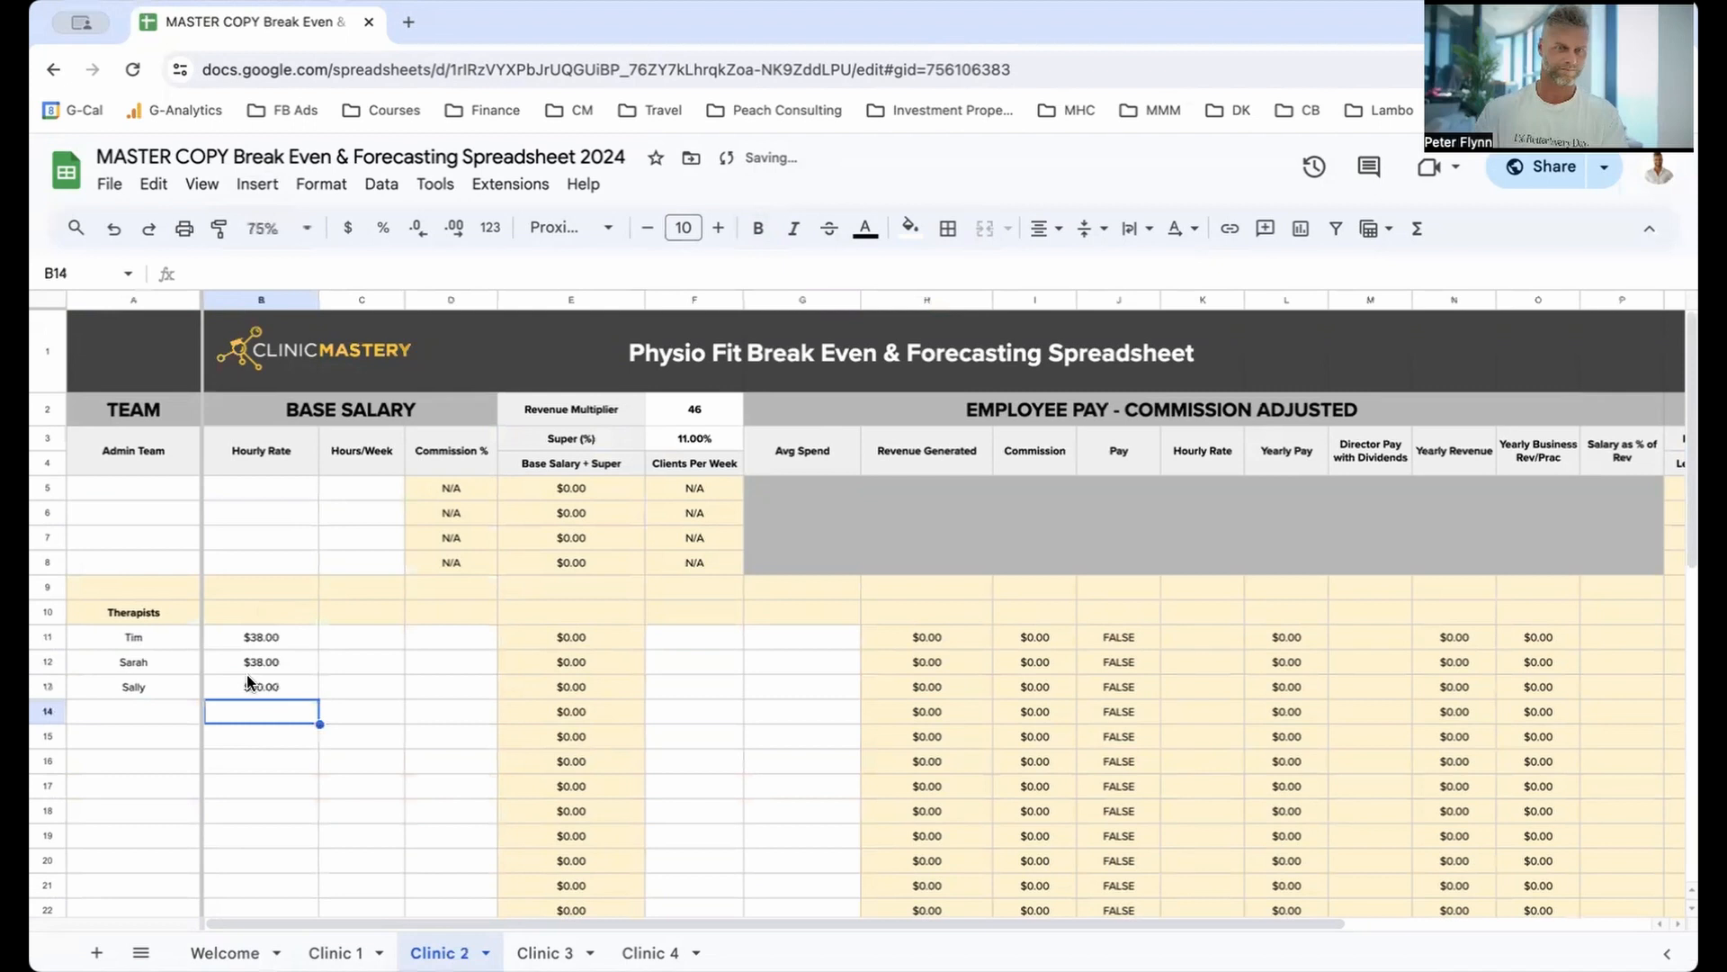
Step: Set the weekly hours of all three Clinic 2 therapists to 38
{"action": "left_click", "coordinate": [356, 635]}
{"action": "type", "text": "38"}
{"action": "key", "text": "Return"}
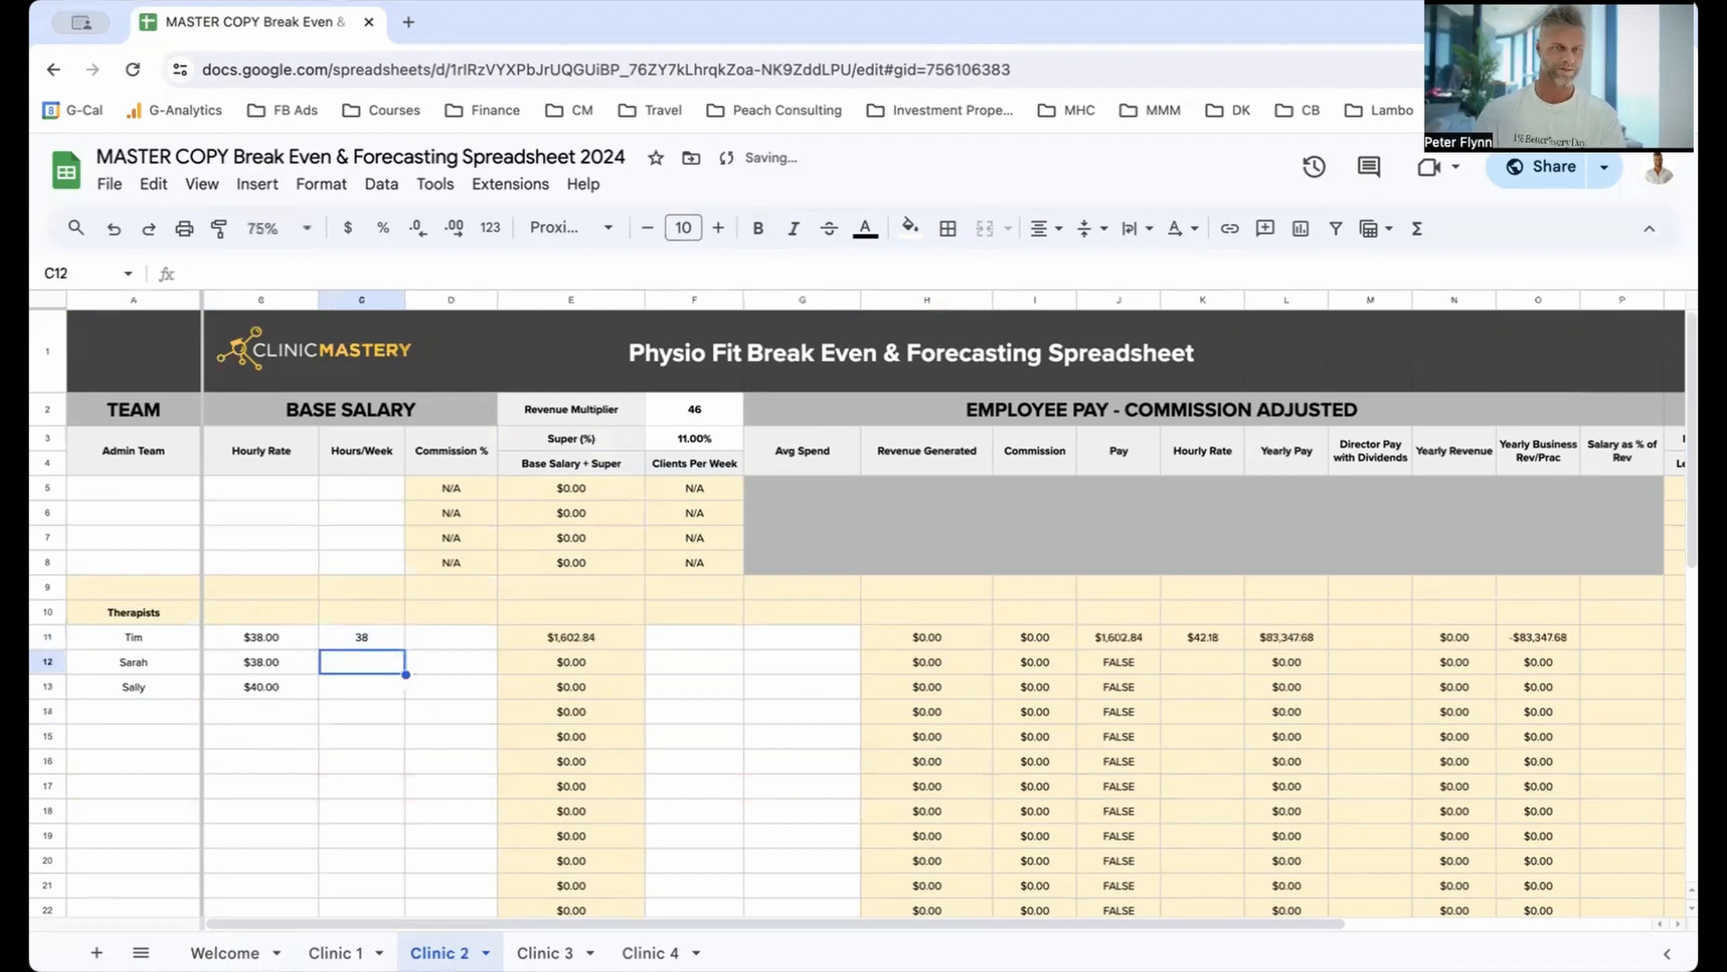
{"action": "left_click", "coordinate": [383, 640]}
{"action": "left_click_drag", "start_coordinate": [405, 648], "coordinate": [398, 690]}
Step: Set the weekly client numbers of the three Clinic 2 therapists to 45, 45 and 48 in row order
{"action": "left_click", "coordinate": [713, 635]}
{"action": "type", "text": "45"}
{"action": "key", "text": "Return"}
{"action": "type", "text": "45"}
{"action": "key", "text": "Return"}
{"action": "type", "text": "48"}
{"action": "key", "text": "Return"}
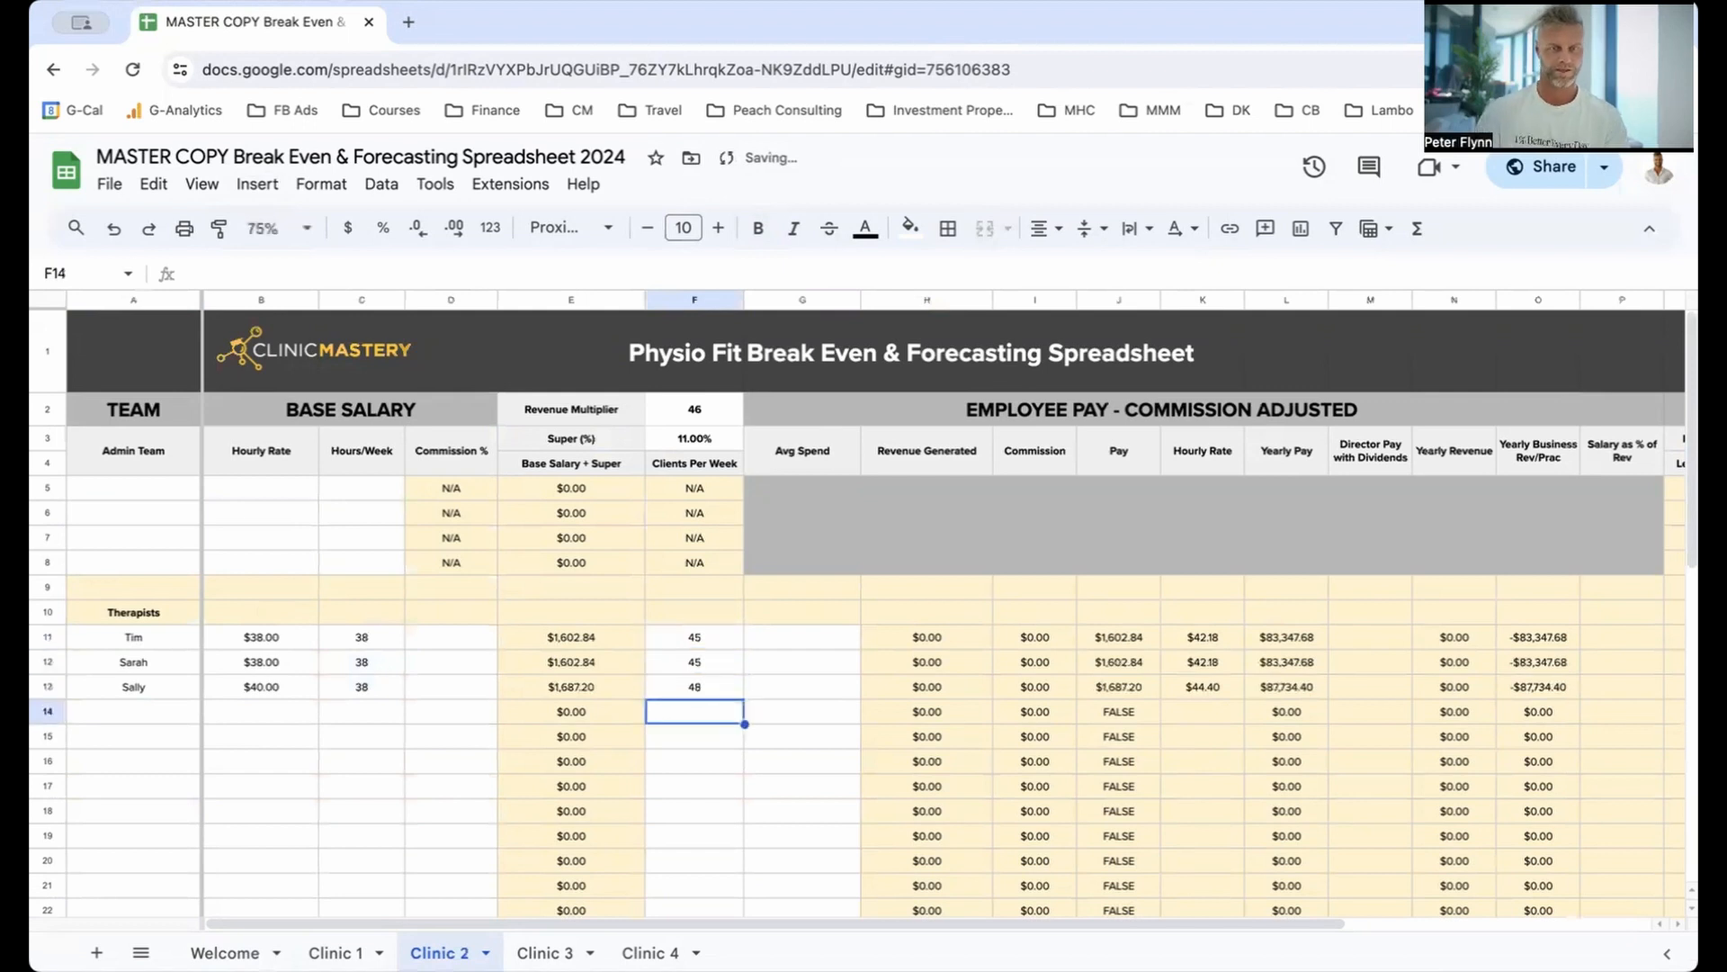
Step: Set the average spend of all three Clinic 2 therapists to $97
{"action": "left_click", "coordinate": [784, 641]}
{"action": "type", "text": "97"}
{"action": "key", "text": "Return"}
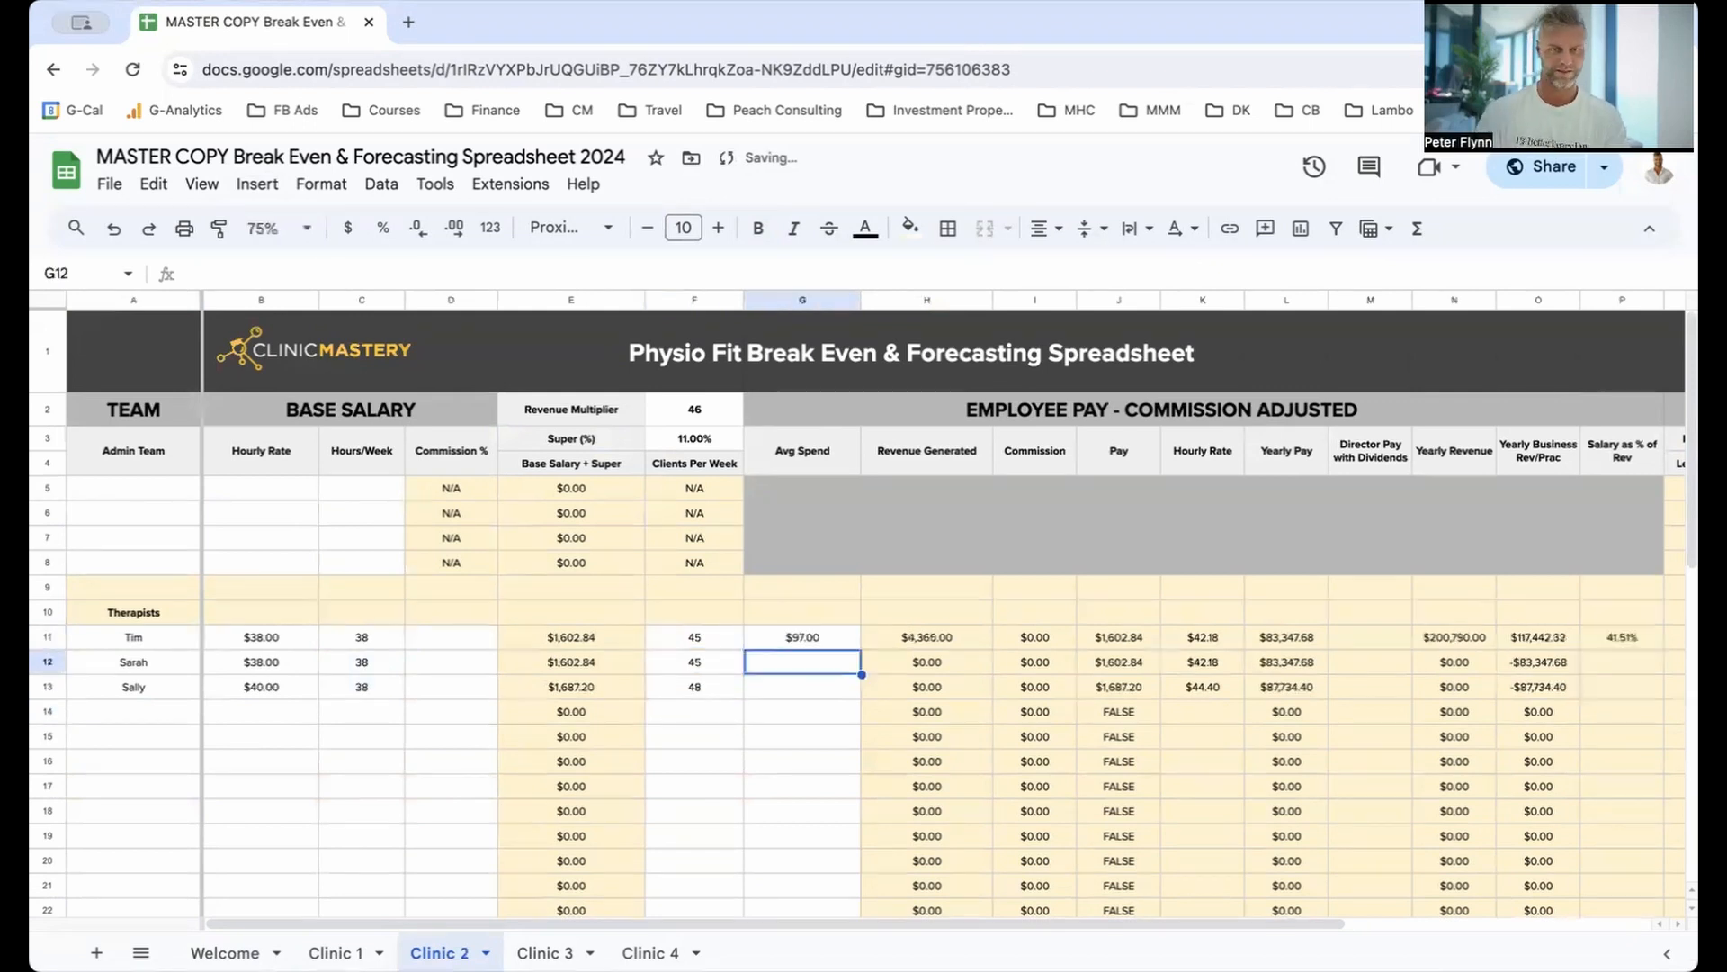
{"action": "left_click", "coordinate": [805, 631]}
{"action": "left_click_drag", "start_coordinate": [861, 648], "coordinate": [841, 689]}
Step: Check the directors' blank pay, hours, client and spend cells on the Clinic 2 sheet
{"action": "scroll", "coordinate": [821, 714], "scroll_direction": "down", "scroll_amount": 5}
{"action": "left_click", "coordinate": [1116, 709]}
{"action": "left_click", "coordinate": [720, 527]}
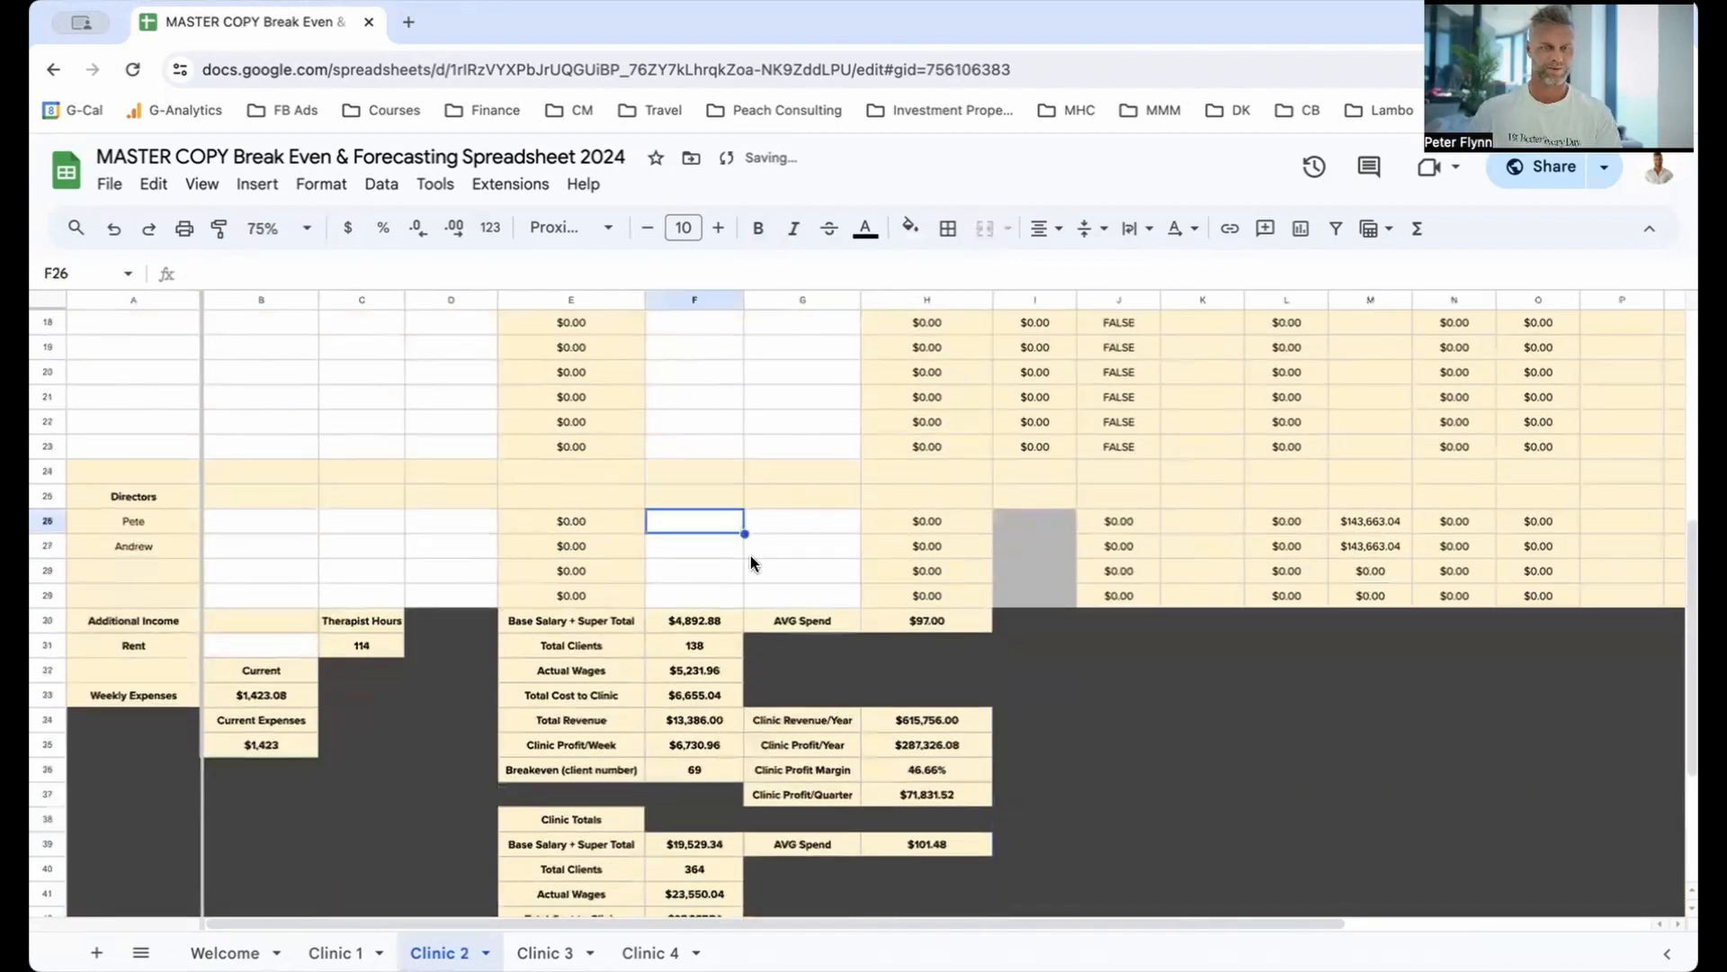
{"action": "scroll", "coordinate": [866, 575], "scroll_direction": "up", "scroll_amount": 5}
{"action": "scroll", "coordinate": [859, 613], "scroll_direction": "down", "scroll_amount": 2}
{"action": "left_click_drag", "start_coordinate": [256, 820], "coordinate": [861, 823]}
{"action": "scroll", "coordinate": [290, 585], "scroll_direction": "up", "scroll_amount": 3}
Step: Add an admin team member to Clinic 2 with a first name, a $35 hourly rate and 38 hours per week
{"action": "left_click", "coordinate": [105, 488]}
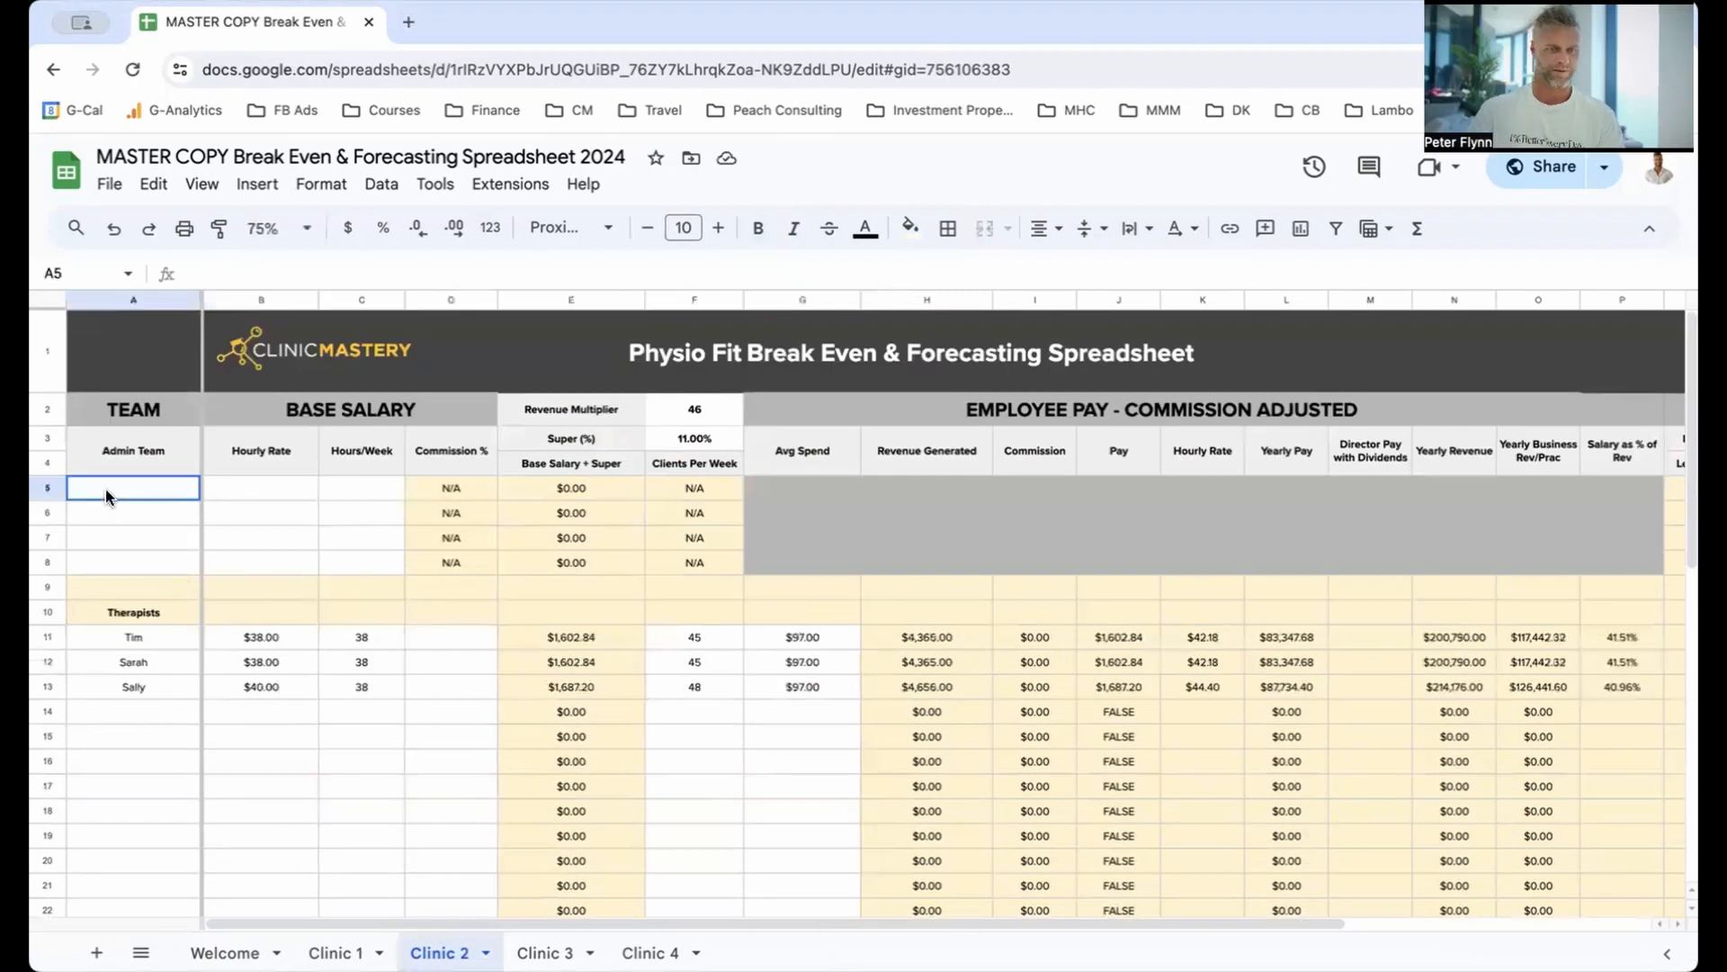
{"action": "type", "text": "John"}
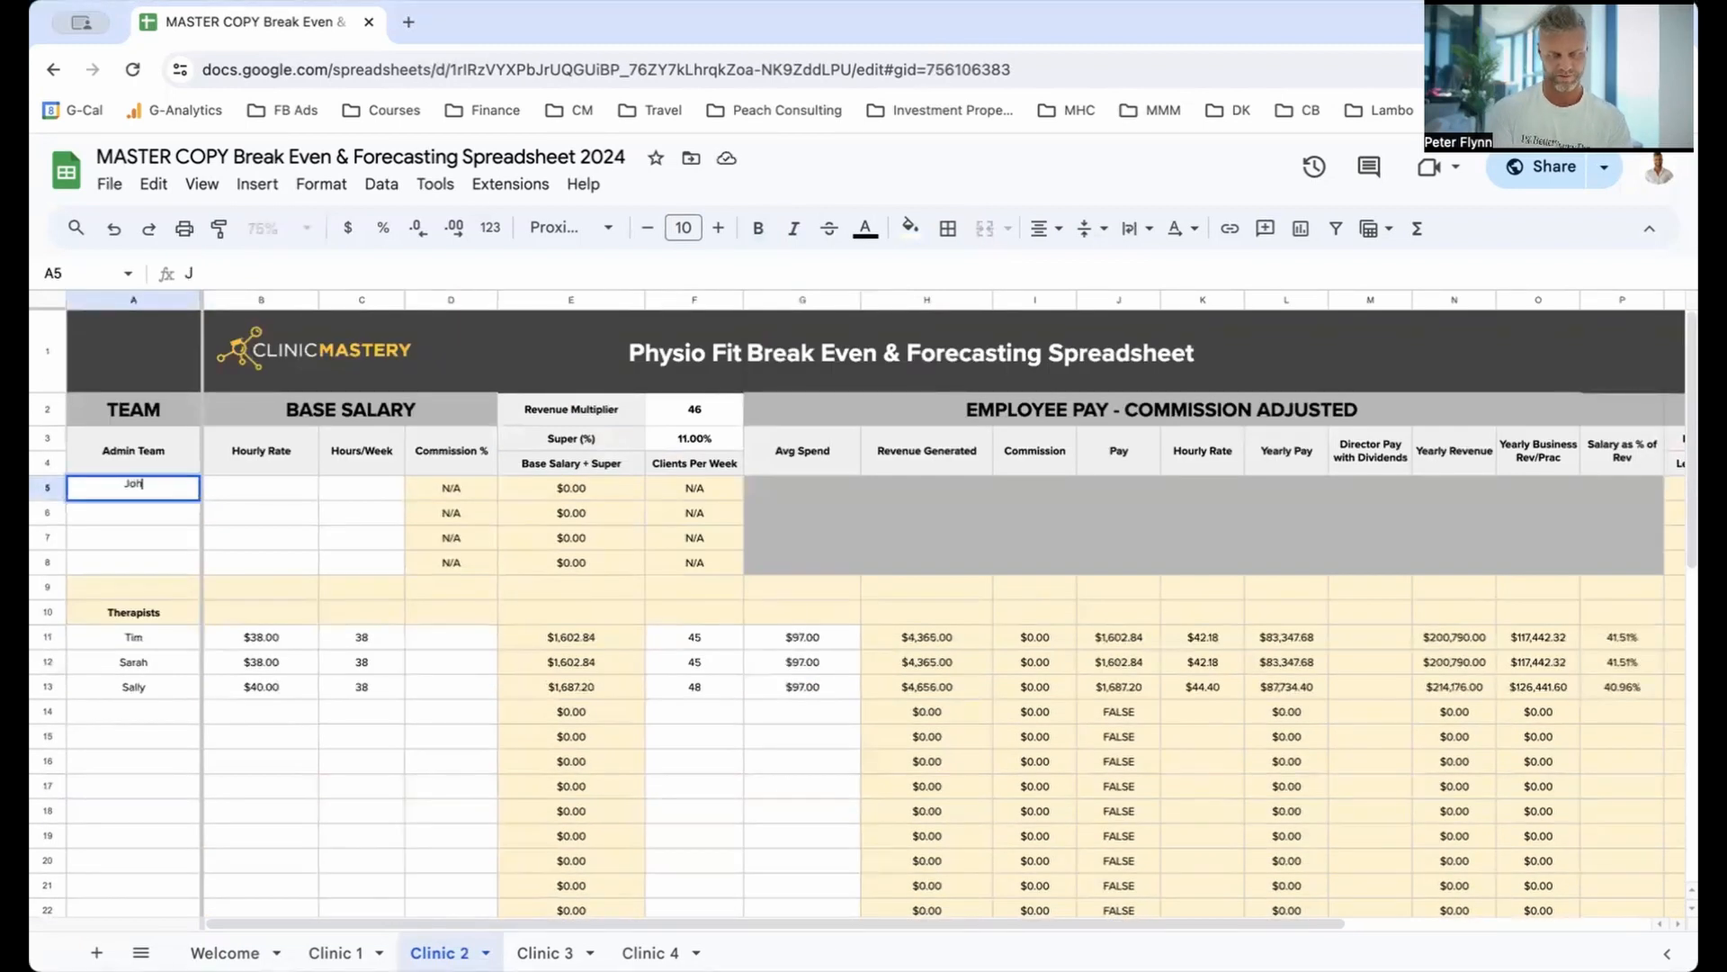
{"action": "key", "text": "Return"}
{"action": "left_click", "coordinate": [236, 488]}
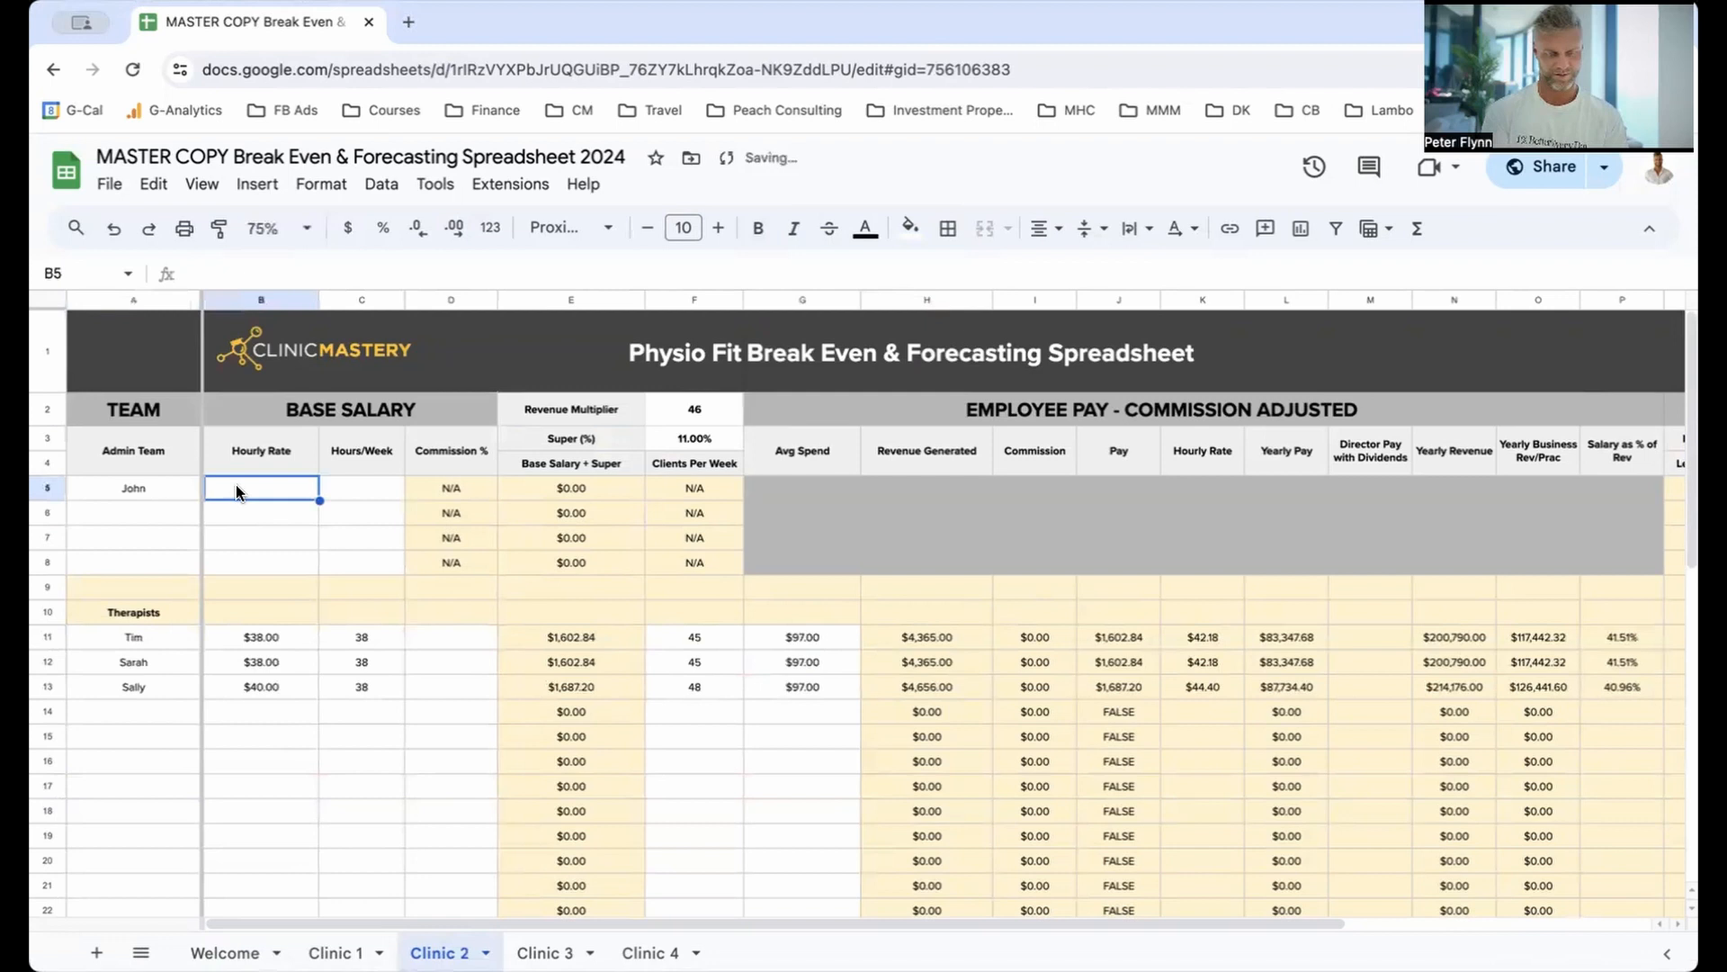
{"action": "type", "text": "35"}
{"action": "key", "text": "Return"}
{"action": "left_click", "coordinate": [338, 477]}
{"action": "type", "text": "38"}
{"action": "key", "text": "Return"}
Step: Check Clinic 2's yearly profit in its summary figures
{"action": "scroll", "coordinate": [633, 675], "scroll_direction": "down", "scroll_amount": 5}
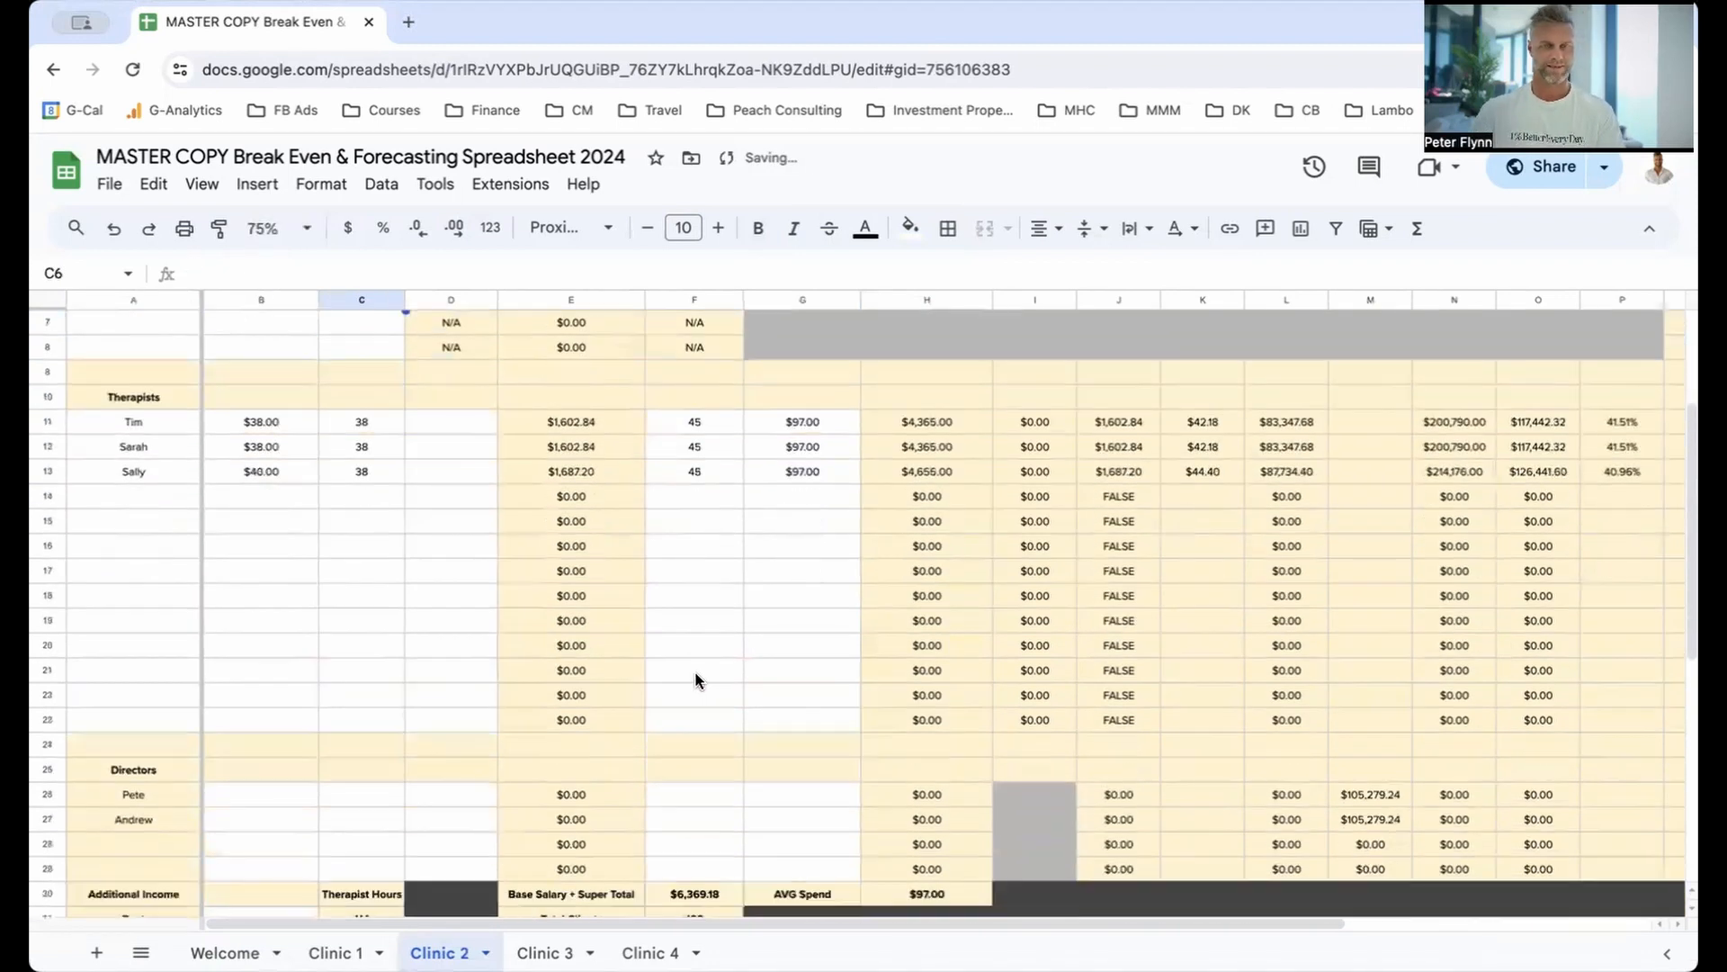
{"action": "scroll", "coordinate": [692, 695], "scroll_direction": "down", "scroll_amount": 7}
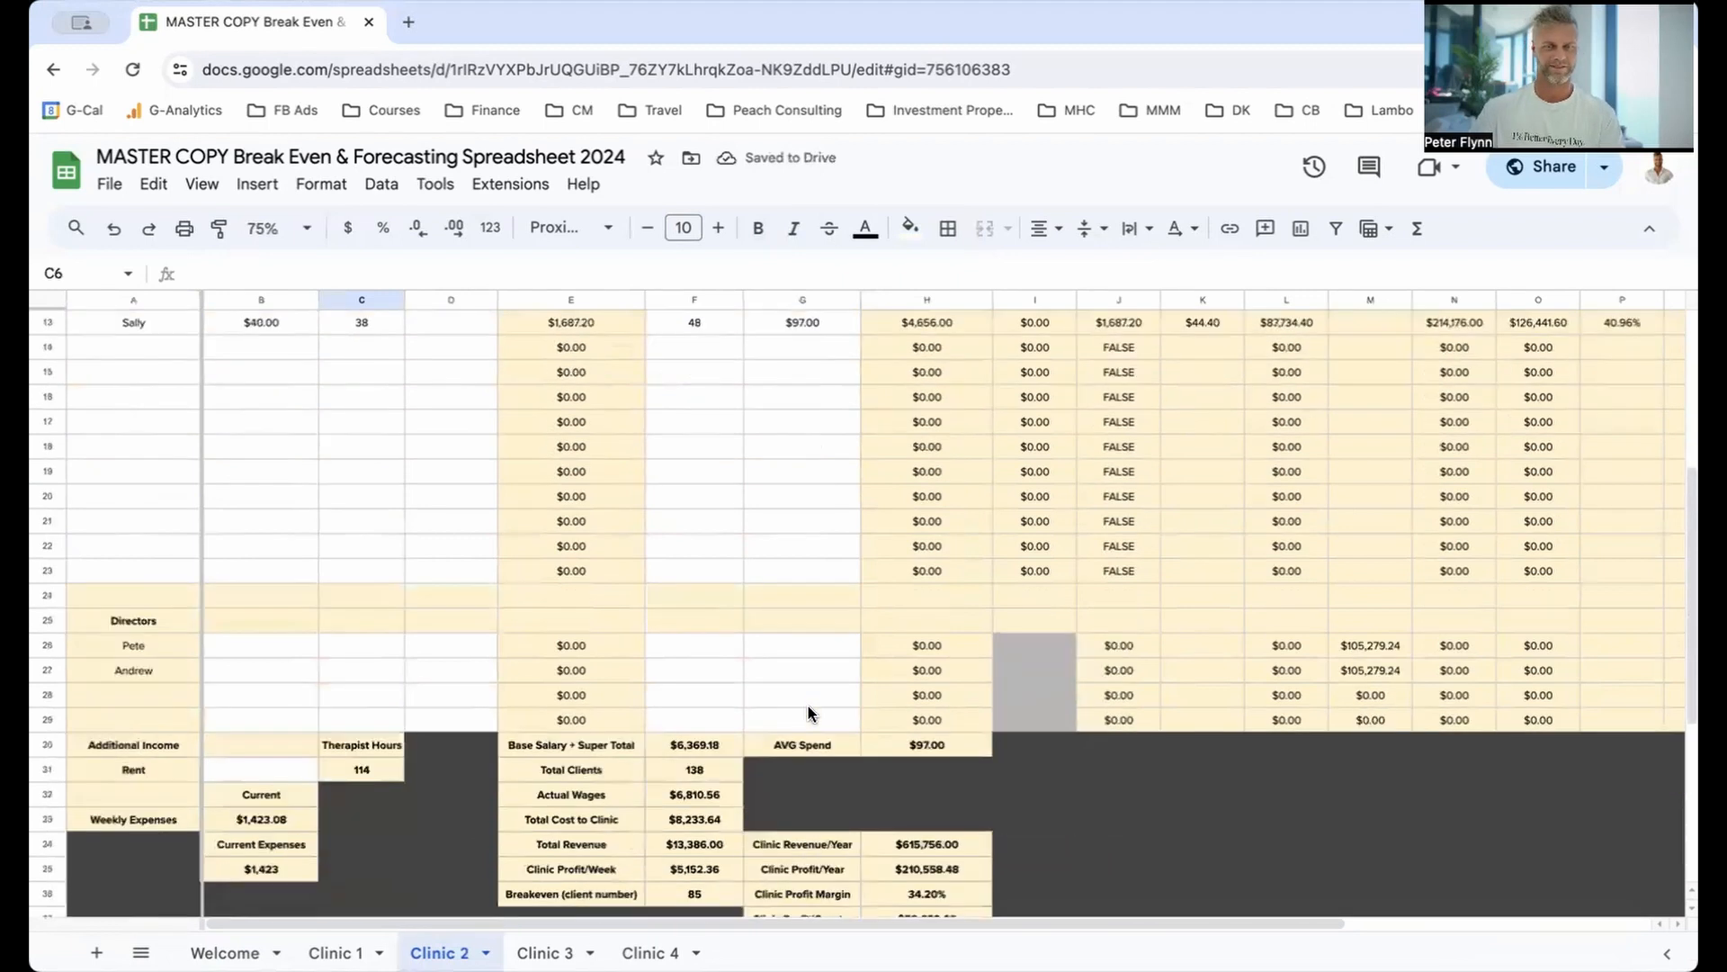
{"action": "left_click", "coordinate": [957, 753]}
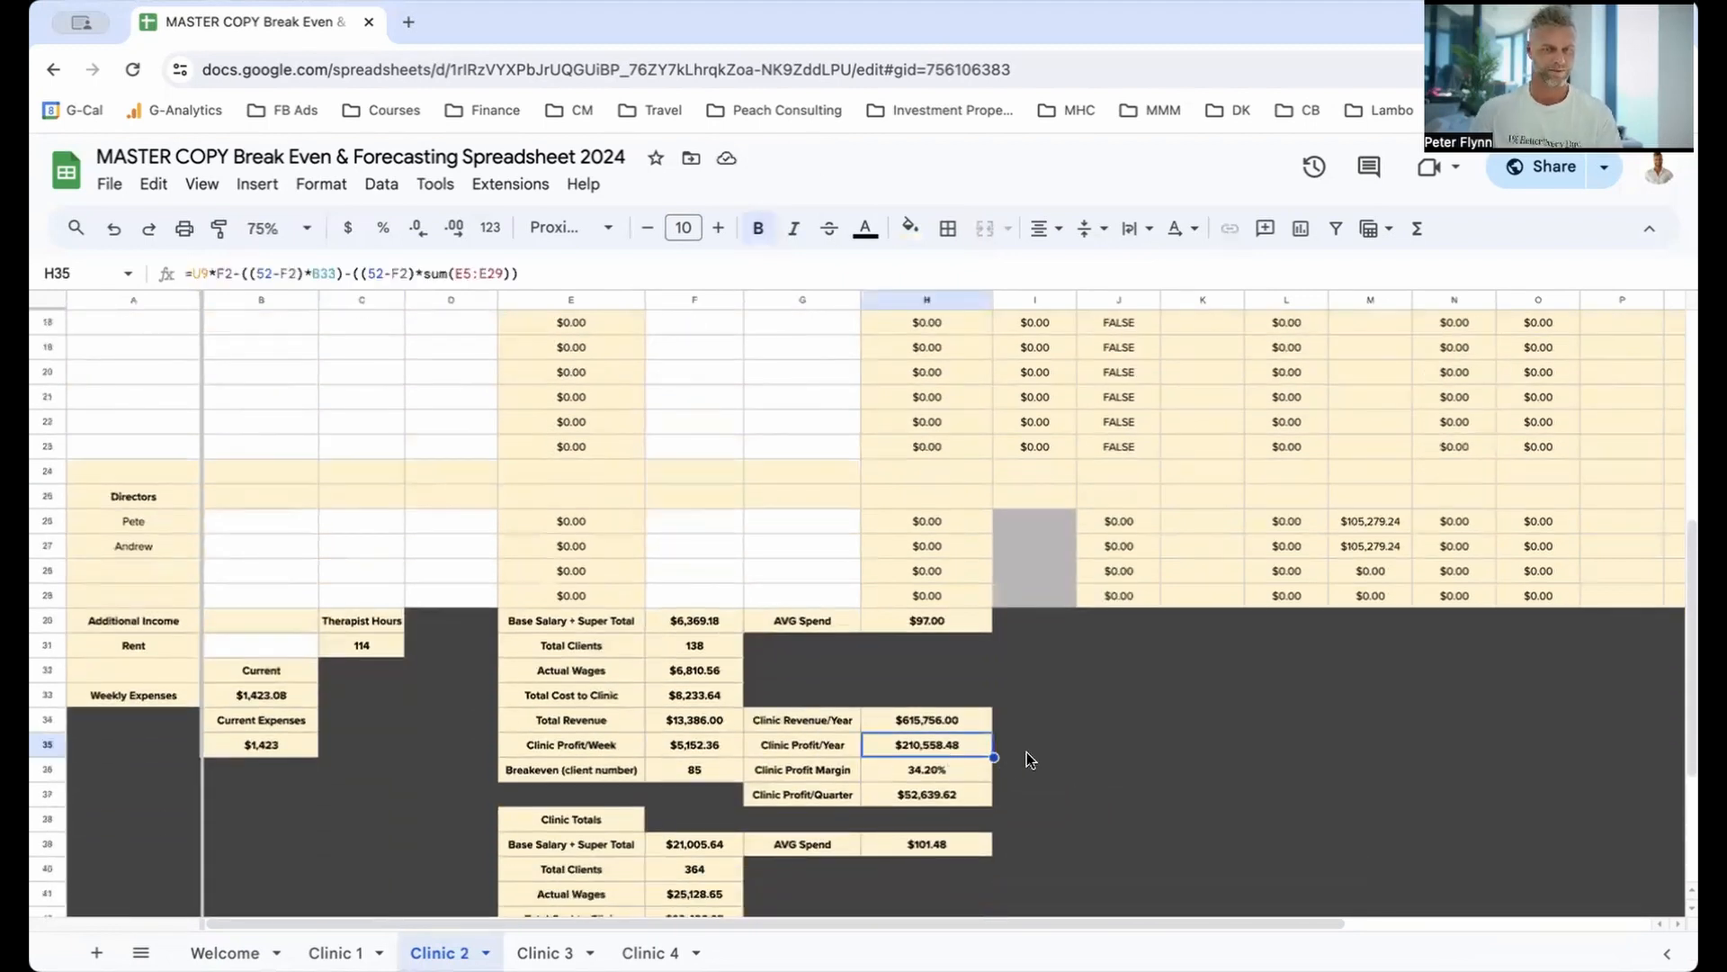
Step: Examine the combined Clinic Totals block, including yearly revenue, yearly profit, profit margin and quarterly profit
{"action": "scroll", "coordinate": [784, 759], "scroll_direction": "down", "scroll_amount": 4}
{"action": "left_click_drag", "start_coordinate": [527, 644], "coordinate": [935, 846]}
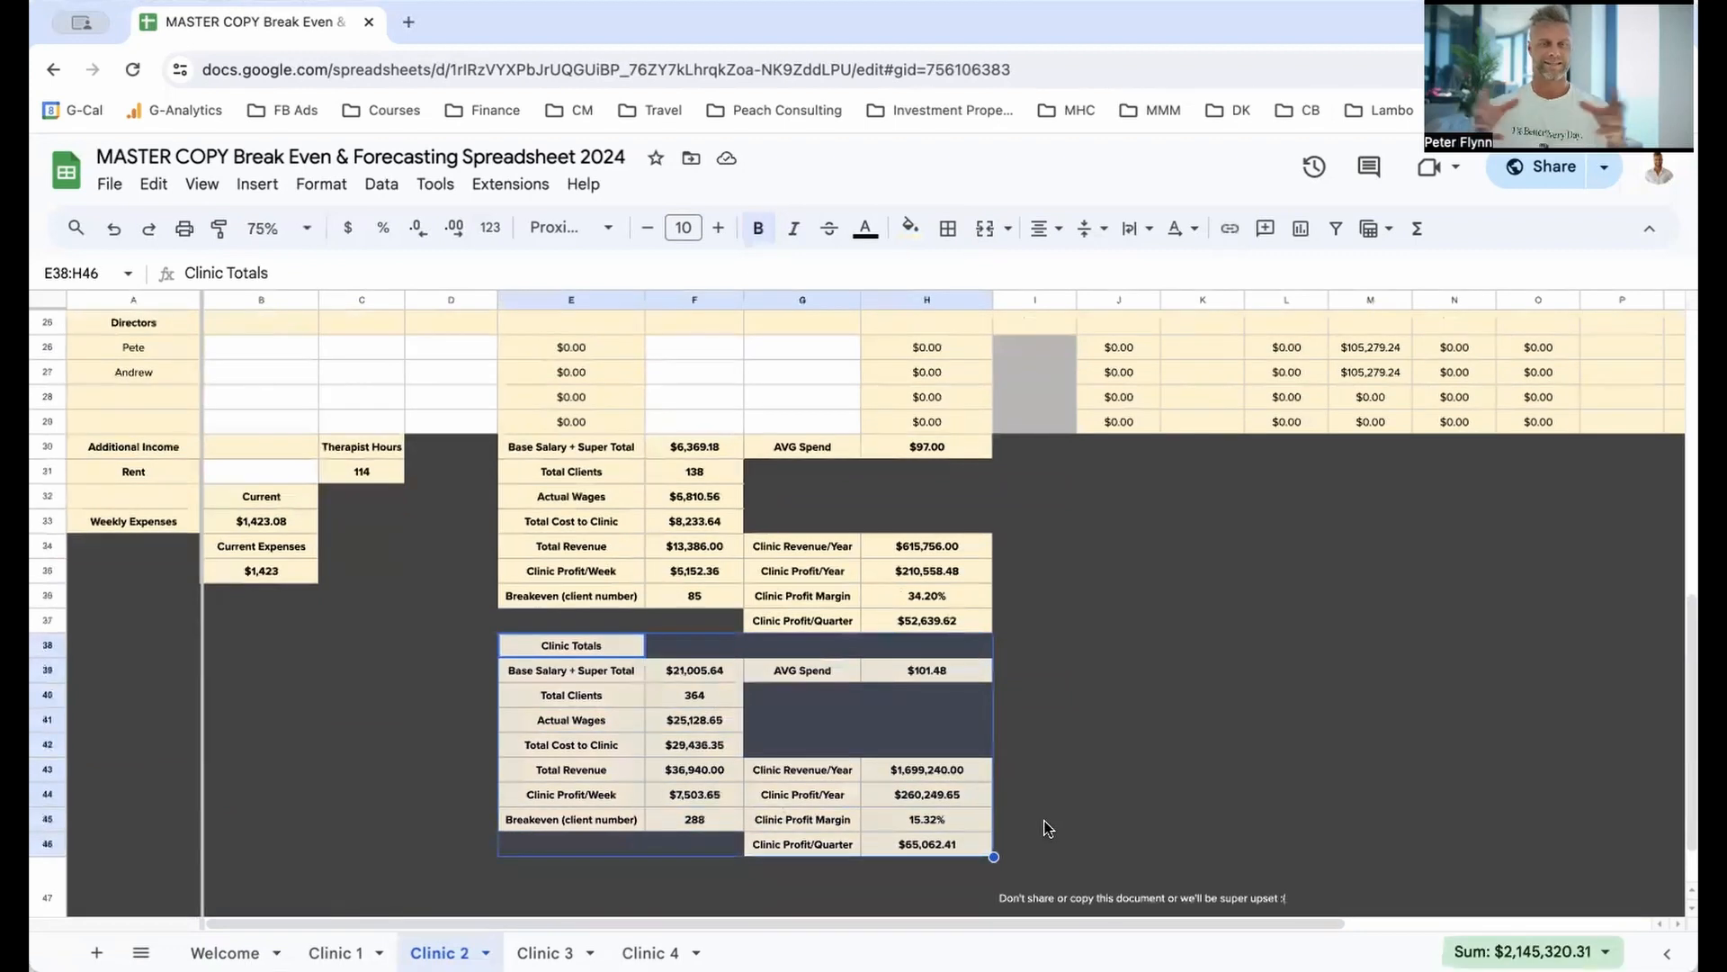
{"action": "left_click", "coordinate": [1076, 773]}
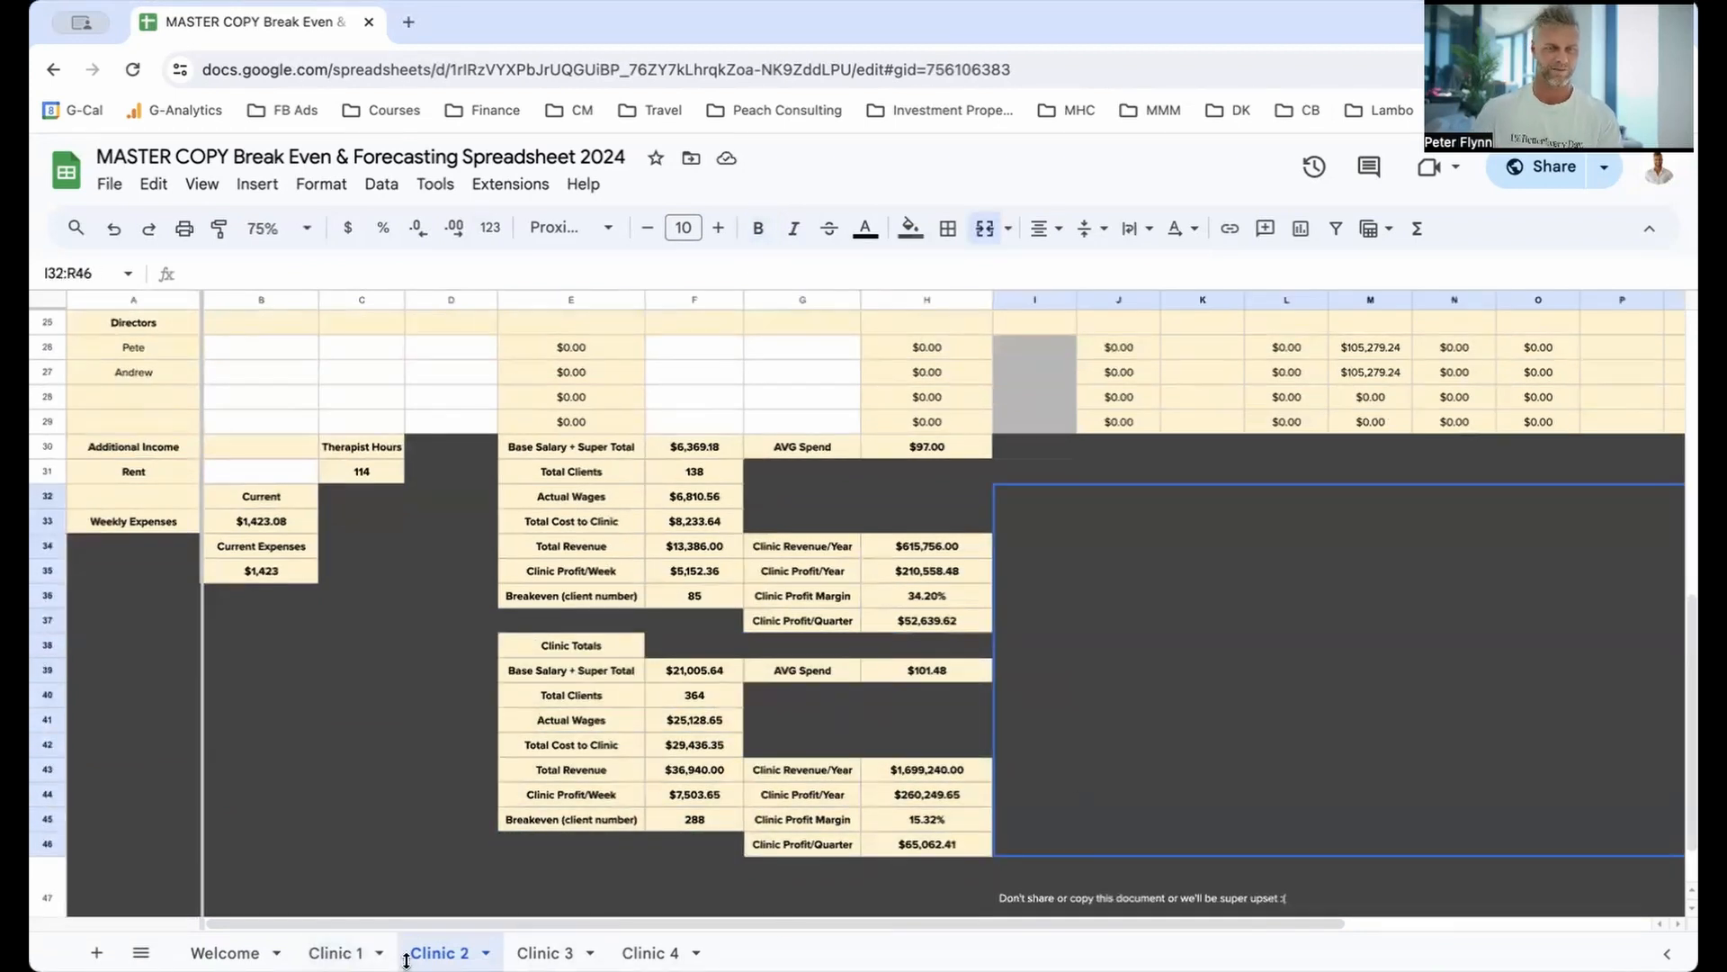
{"action": "left_click", "coordinate": [909, 718]}
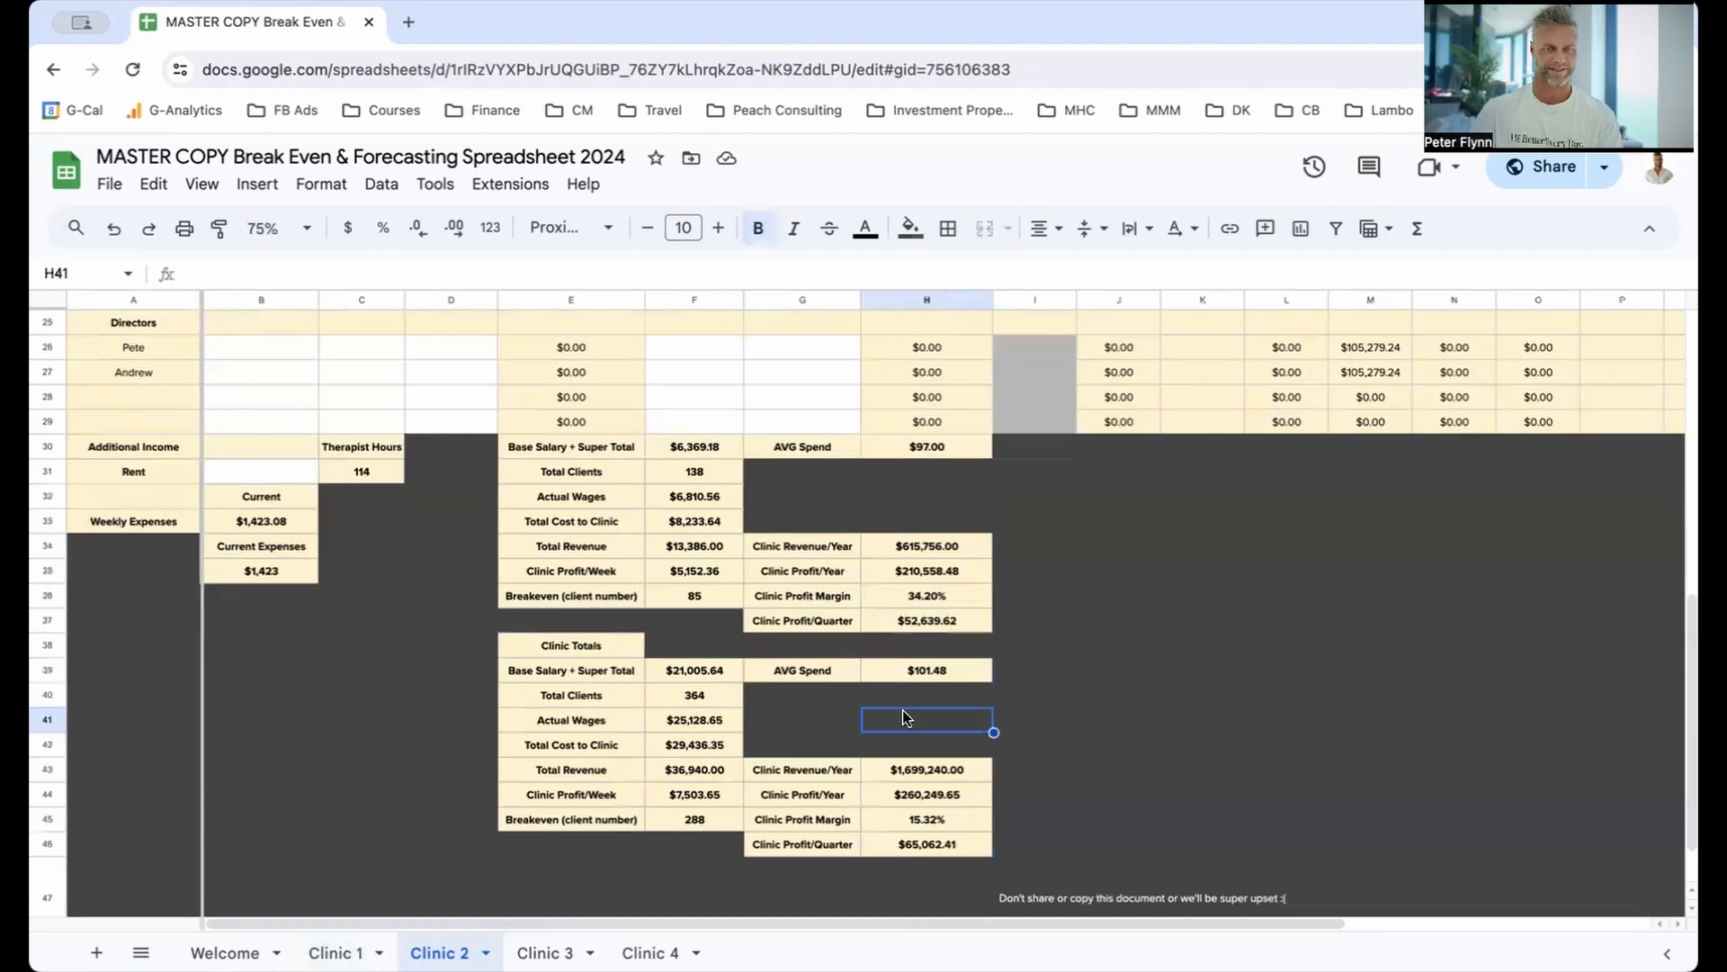
{"action": "left_click", "coordinate": [893, 772]}
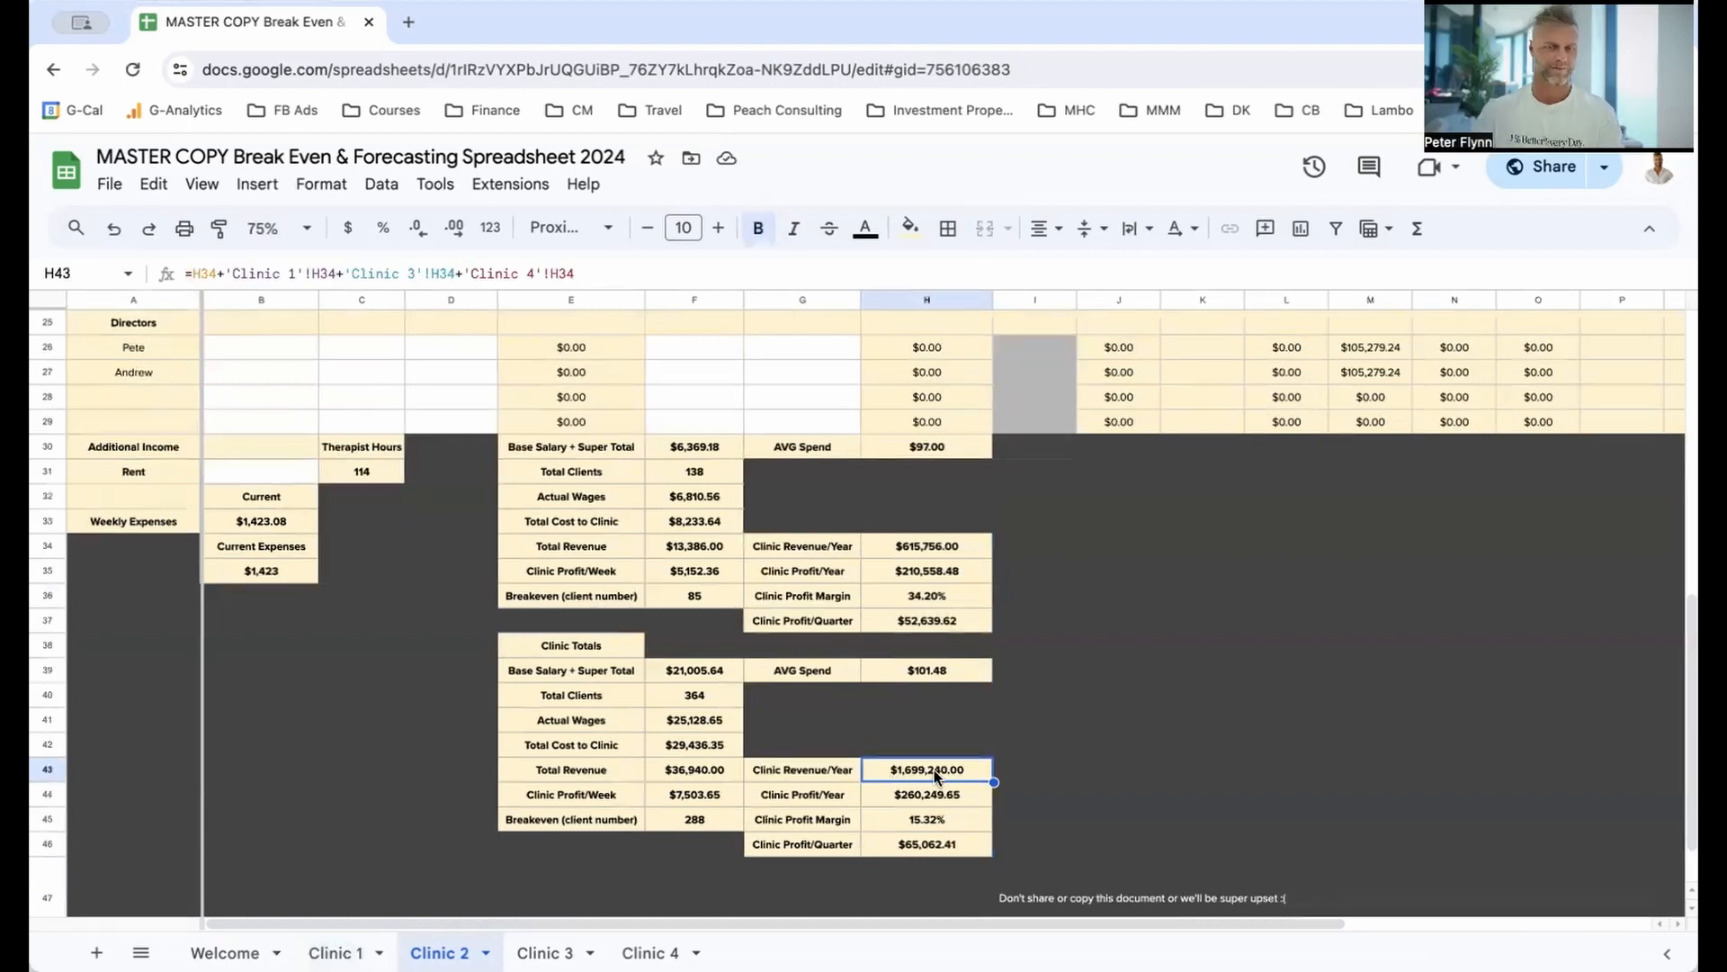
{"action": "left_click", "coordinate": [904, 803]}
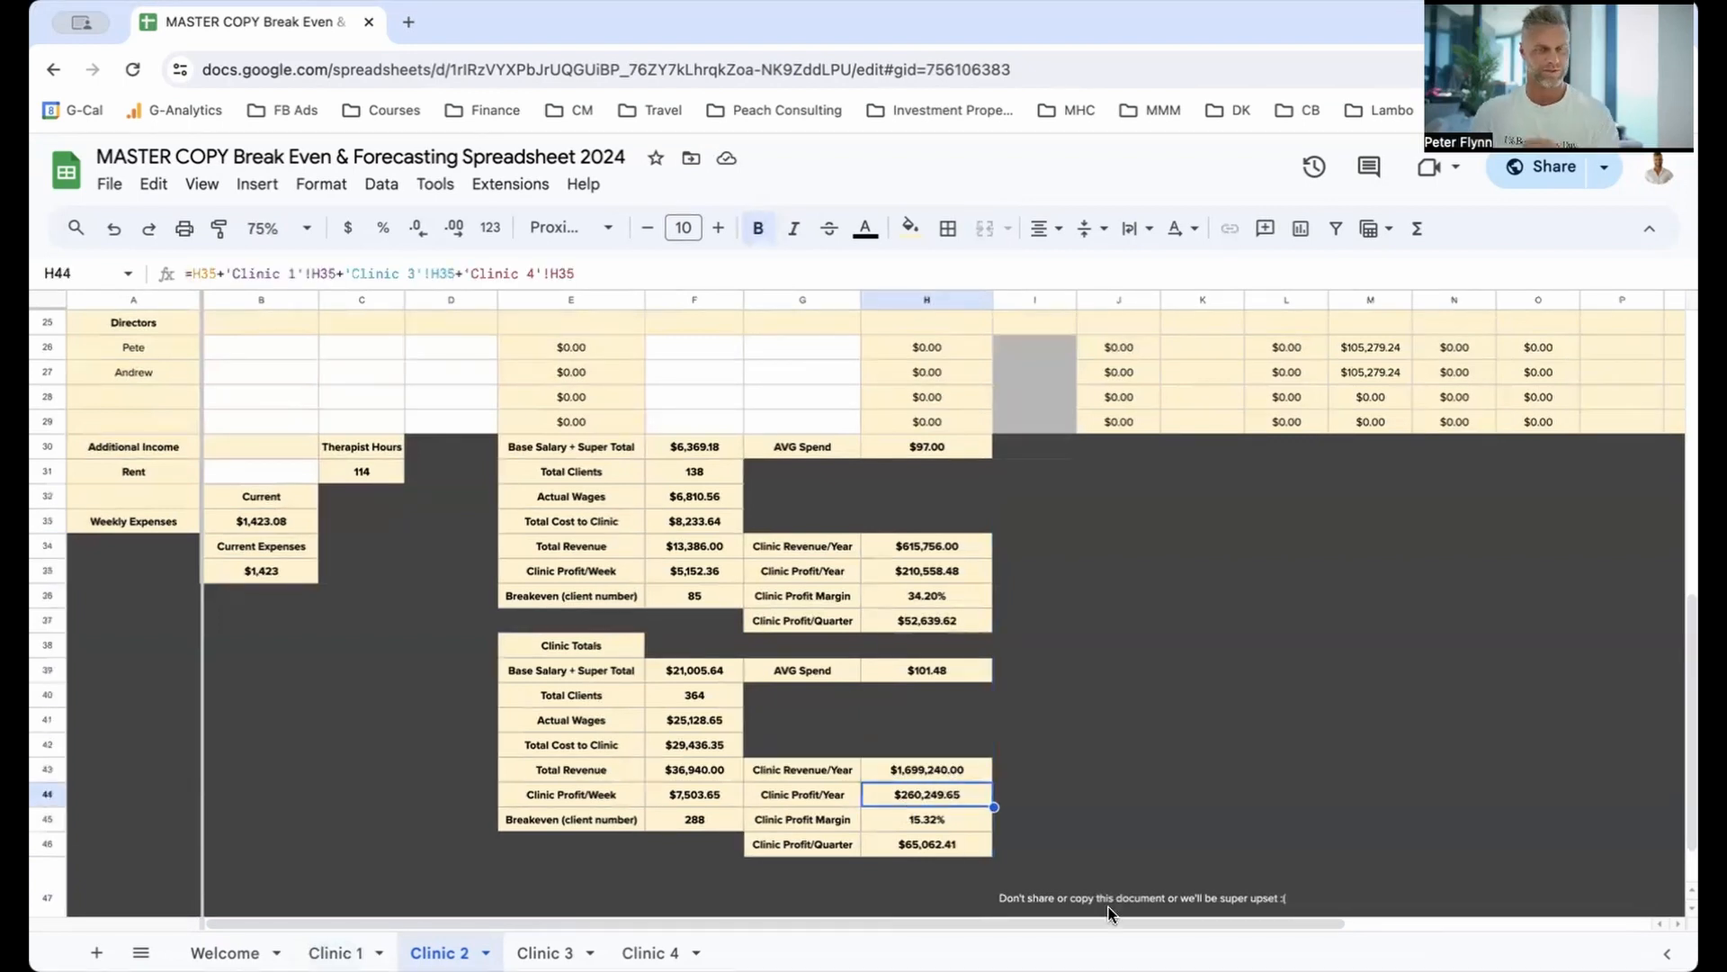
{"action": "left_click", "coordinate": [968, 824]}
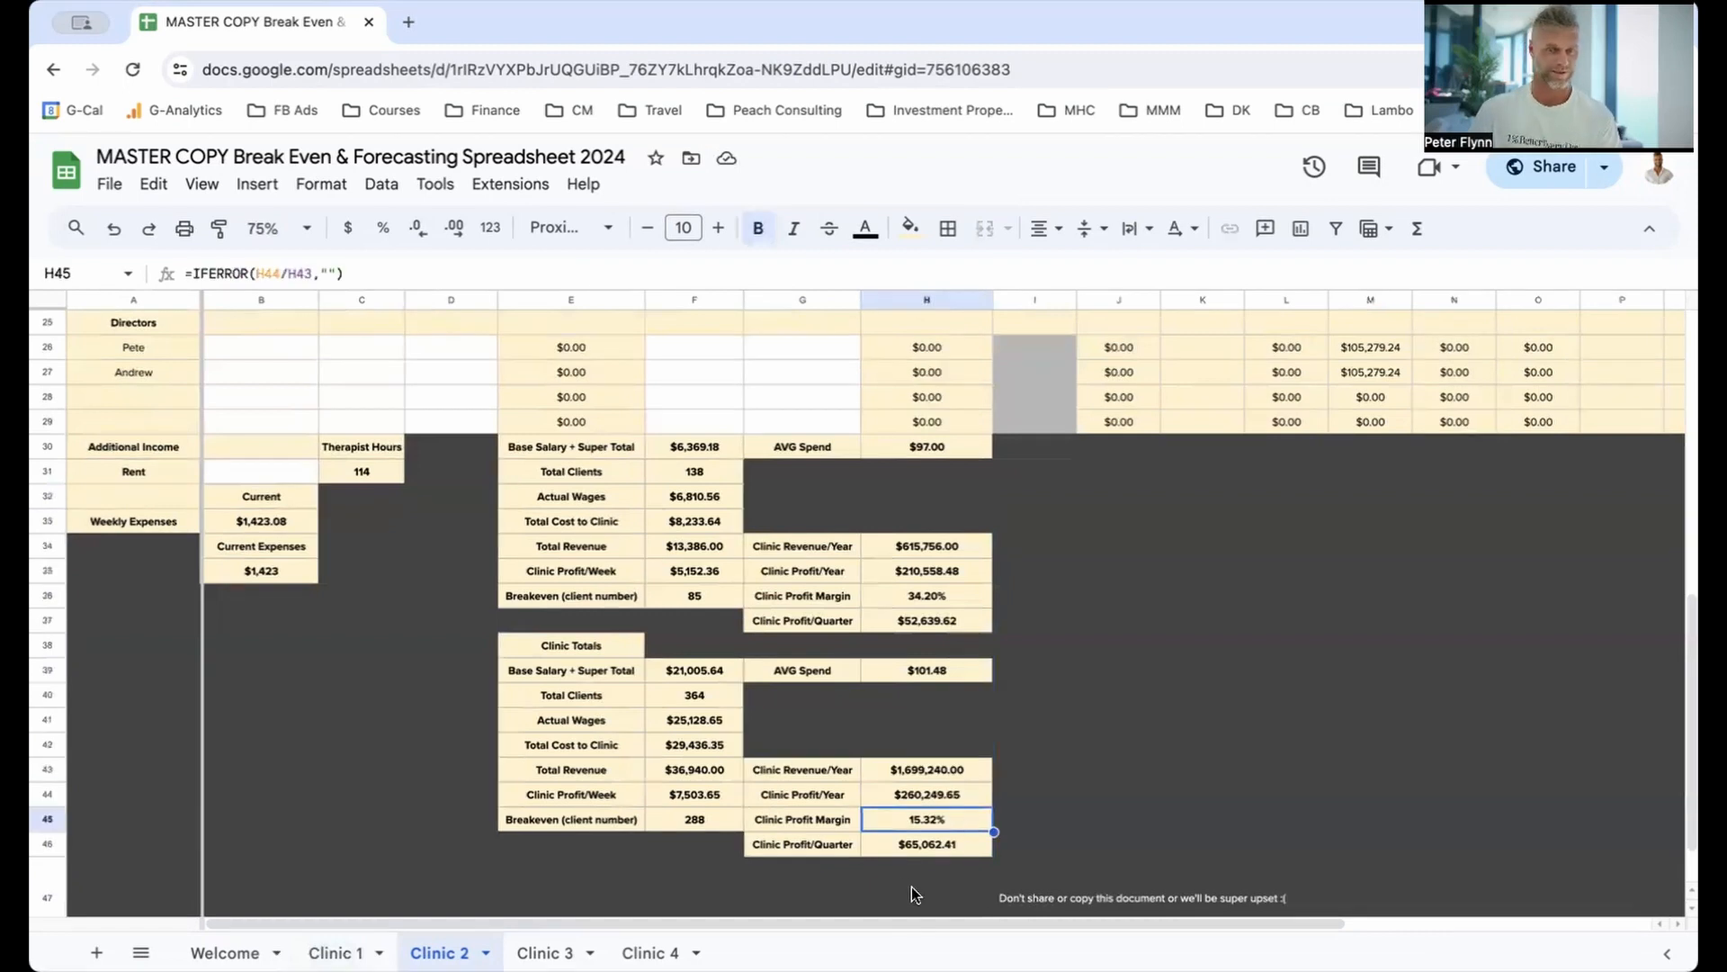
{"action": "left_click", "coordinate": [926, 849]}
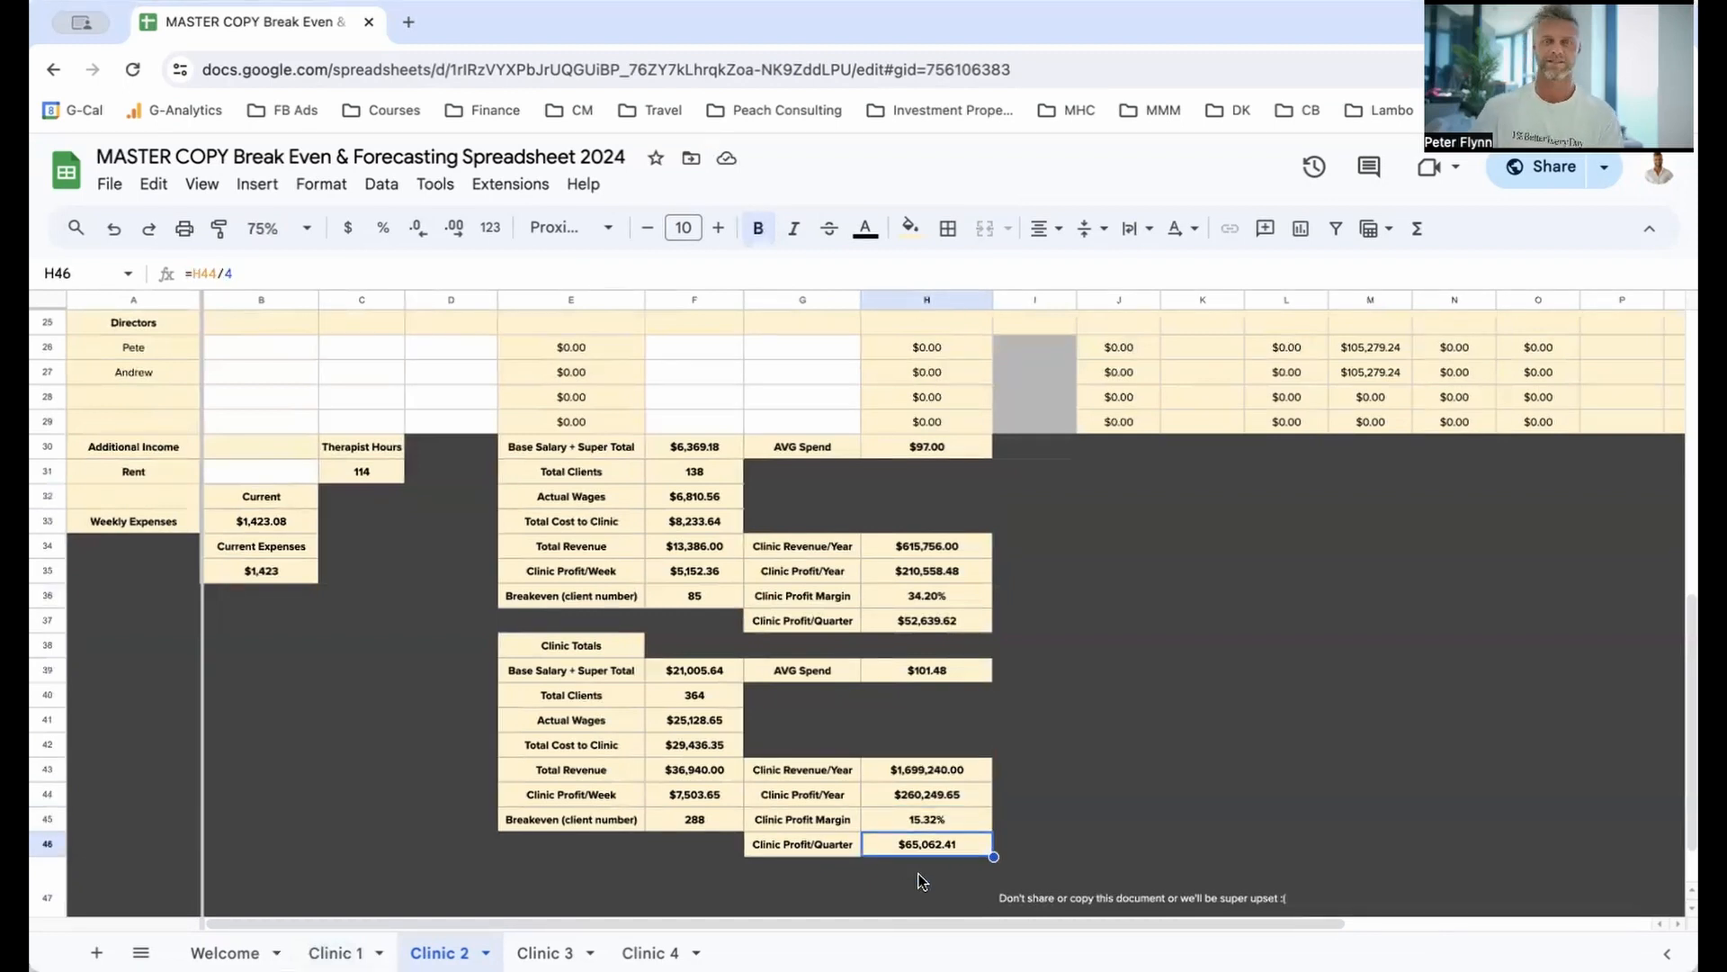
Step: On the Clinic 1 sheet, add a therapist in the first blank therapist row with a first name and a $45 hourly rate
{"action": "left_click", "coordinate": [342, 952]}
{"action": "scroll", "coordinate": [628, 808], "scroll_direction": "up", "scroll_amount": 5}
{"action": "scroll", "coordinate": [629, 801], "scroll_direction": "down", "scroll_amount": 2}
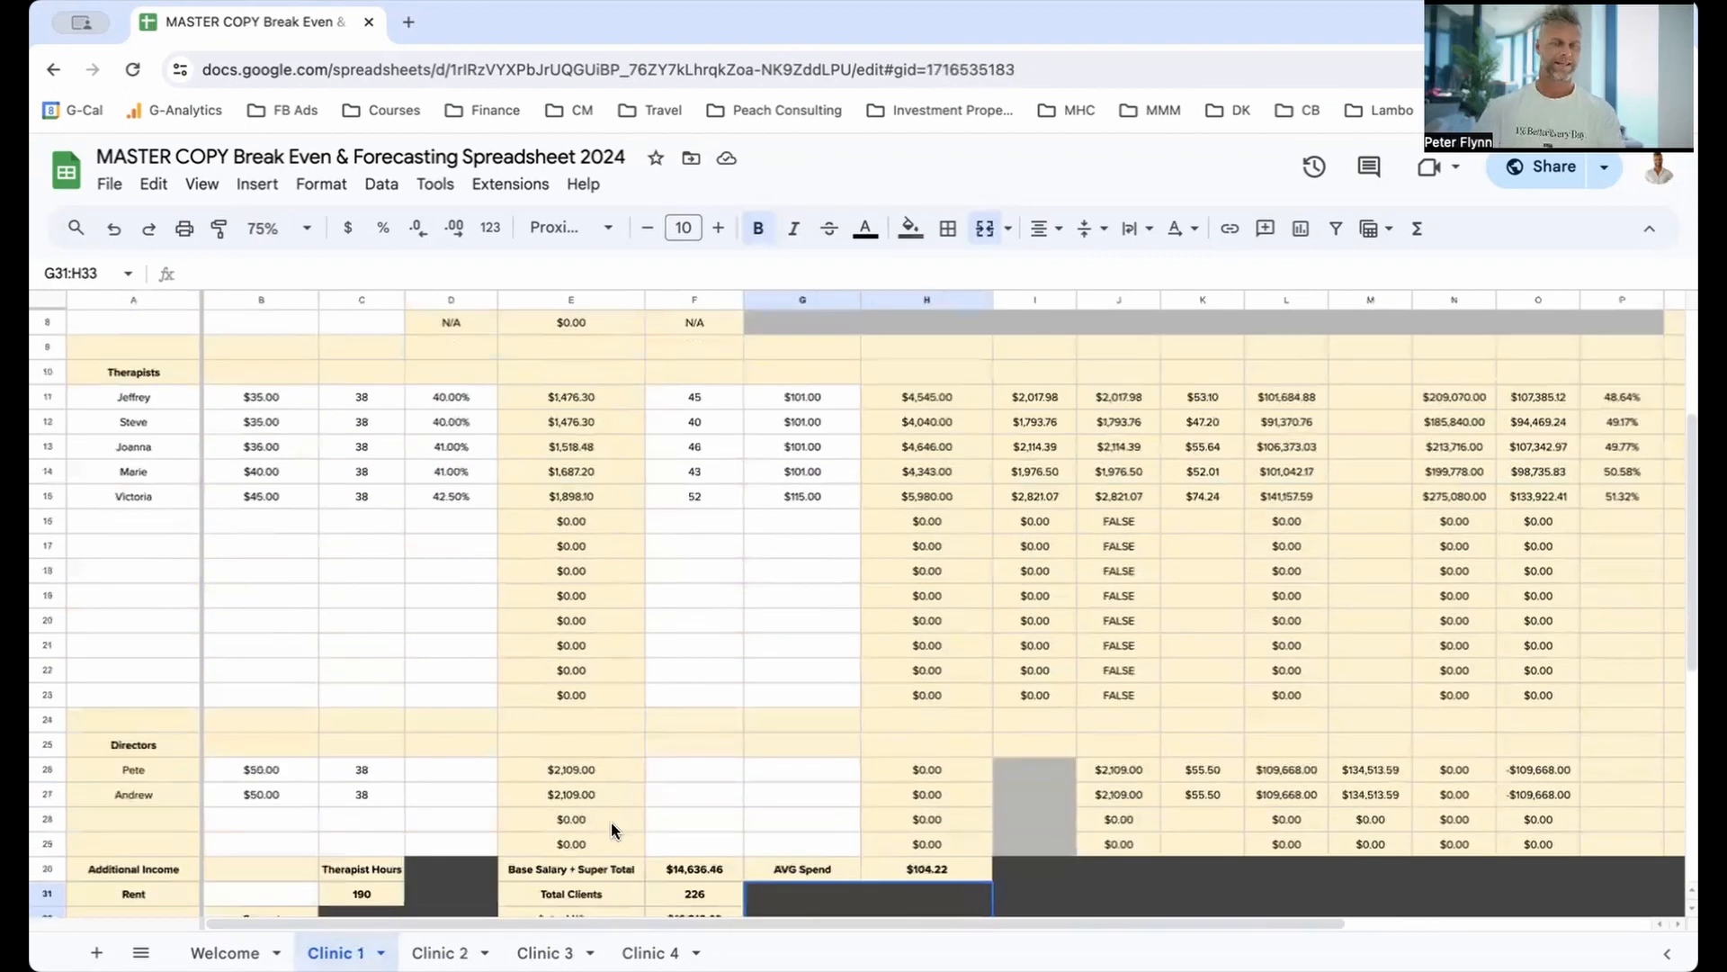
{"action": "scroll", "coordinate": [612, 810], "scroll_direction": "down", "scroll_amount": 4}
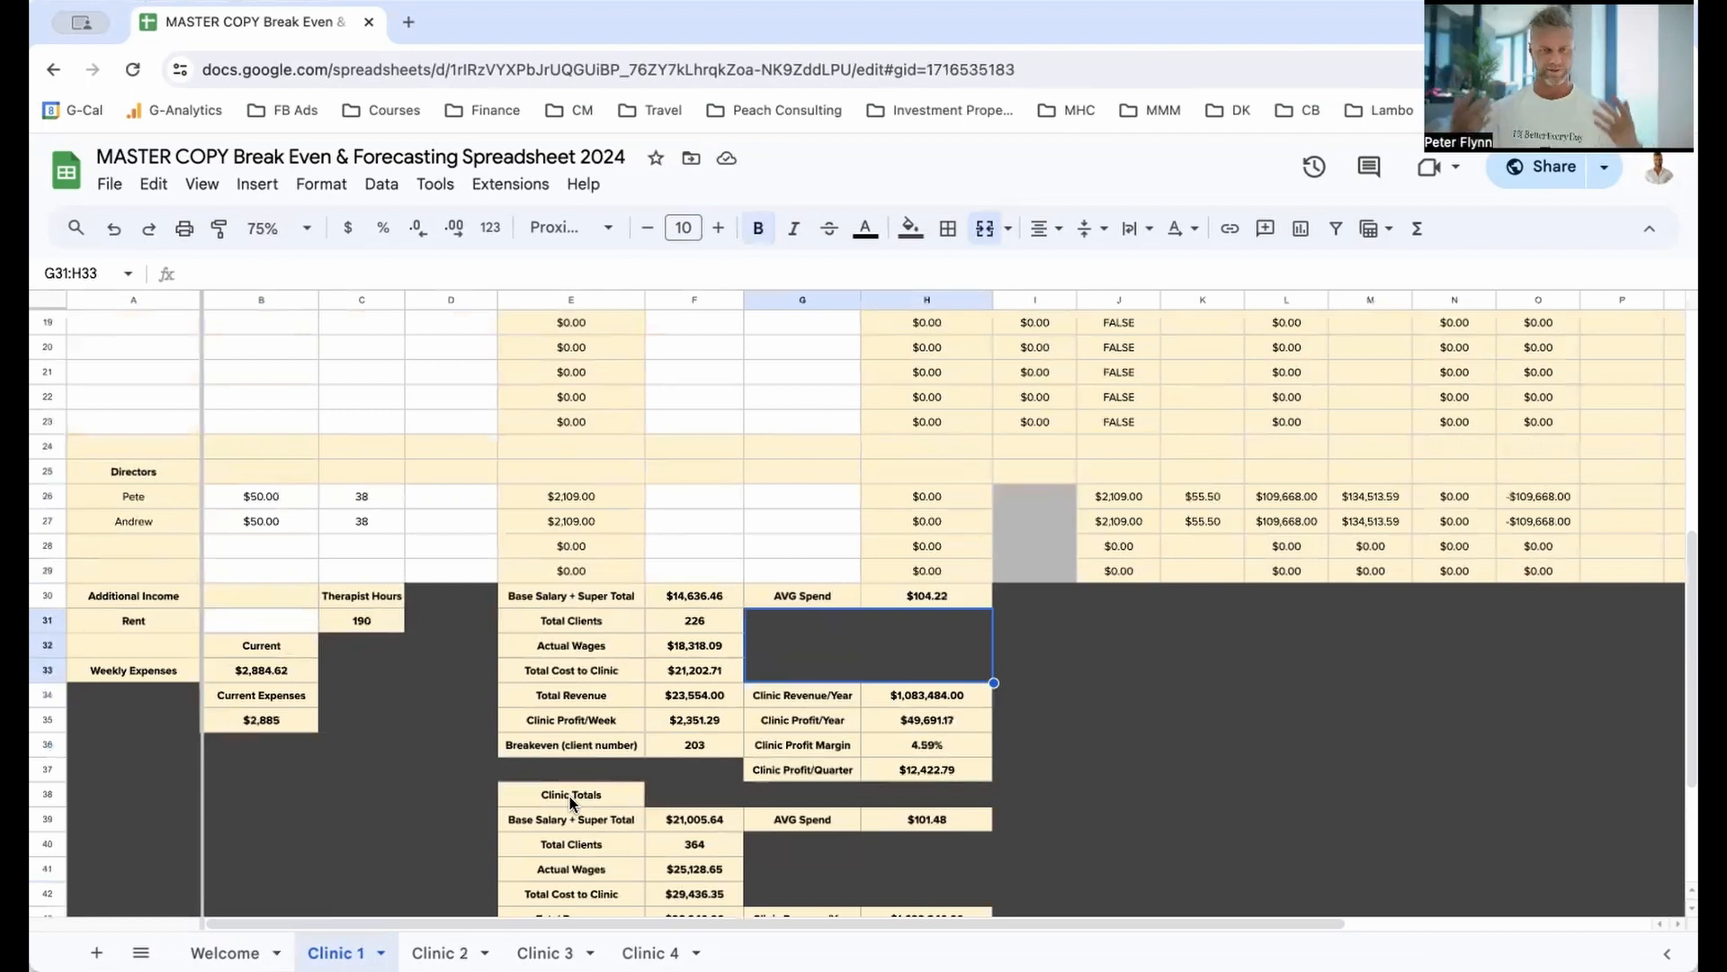
{"action": "scroll", "coordinate": [483, 668], "scroll_direction": "up", "scroll_amount": 5}
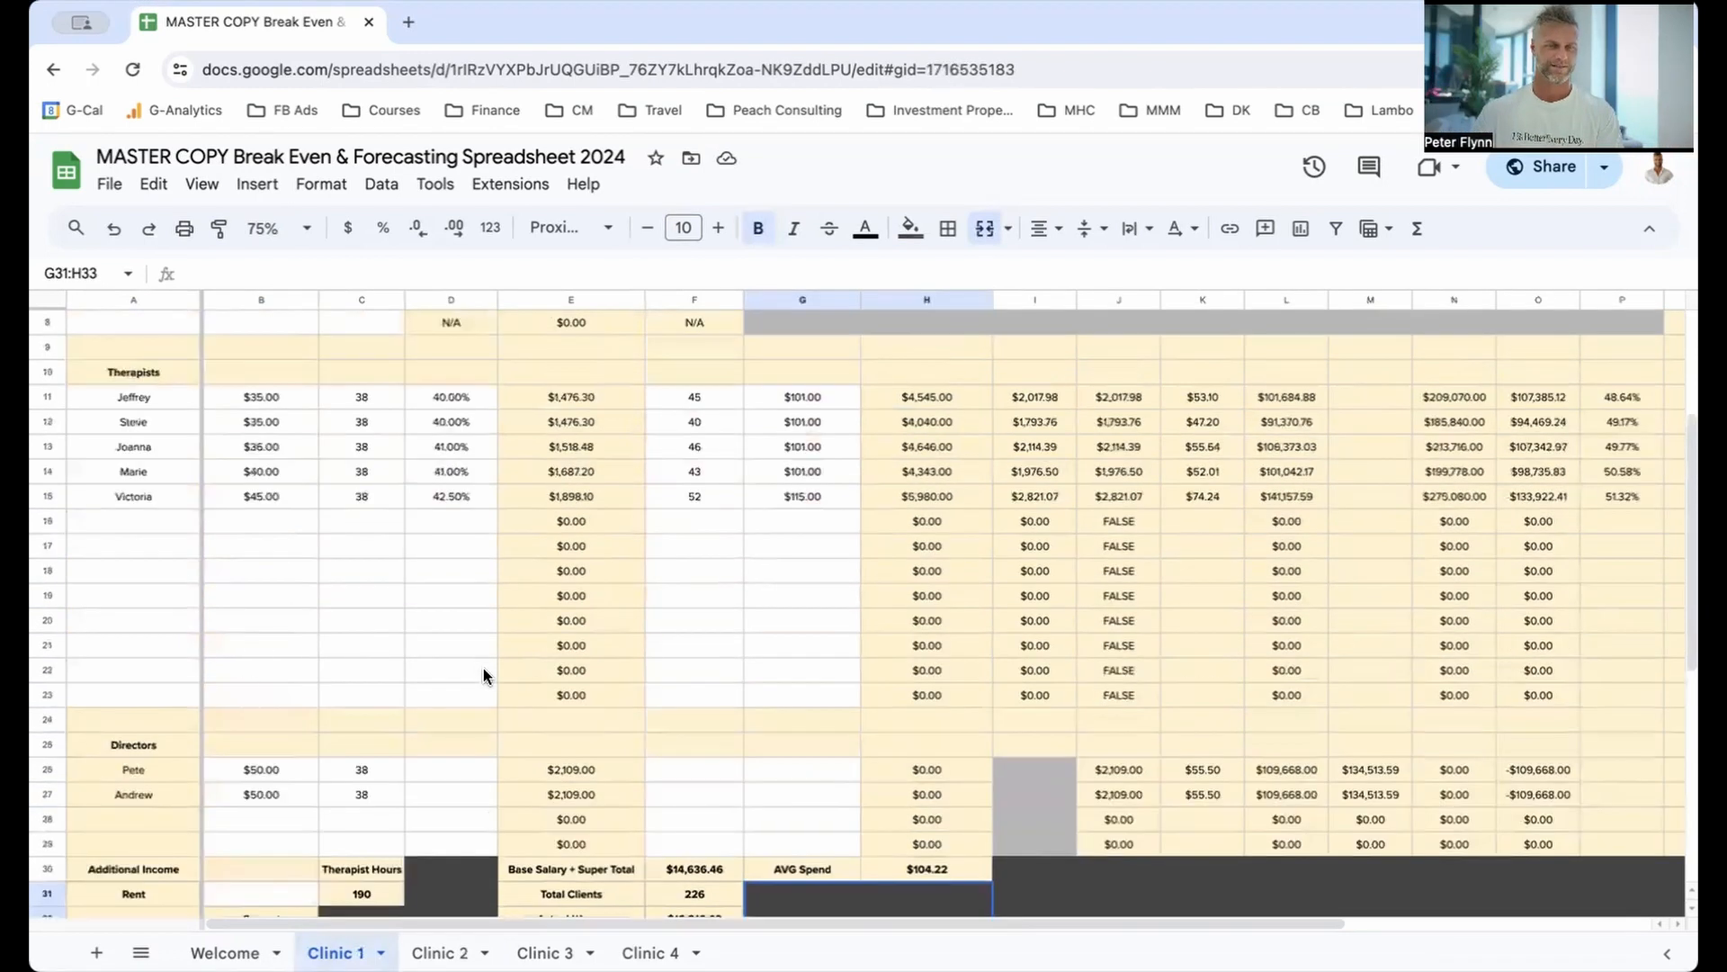
{"action": "left_click", "coordinate": [146, 653]}
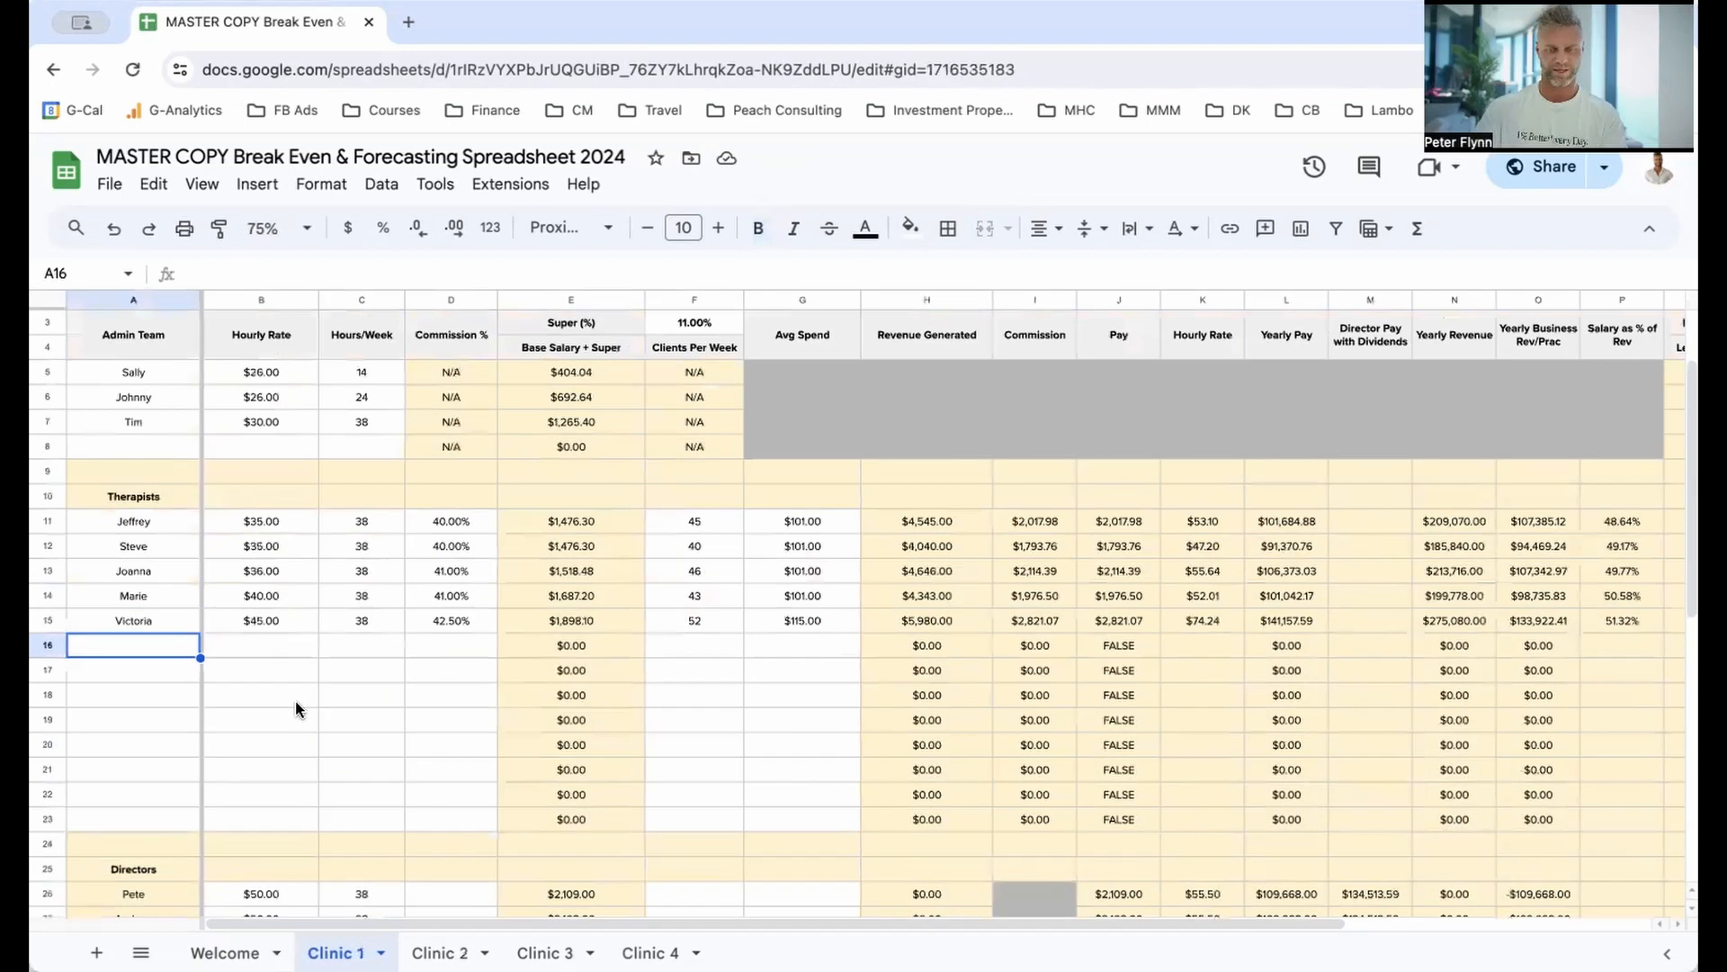
{"action": "type", "text": "Daniel"}
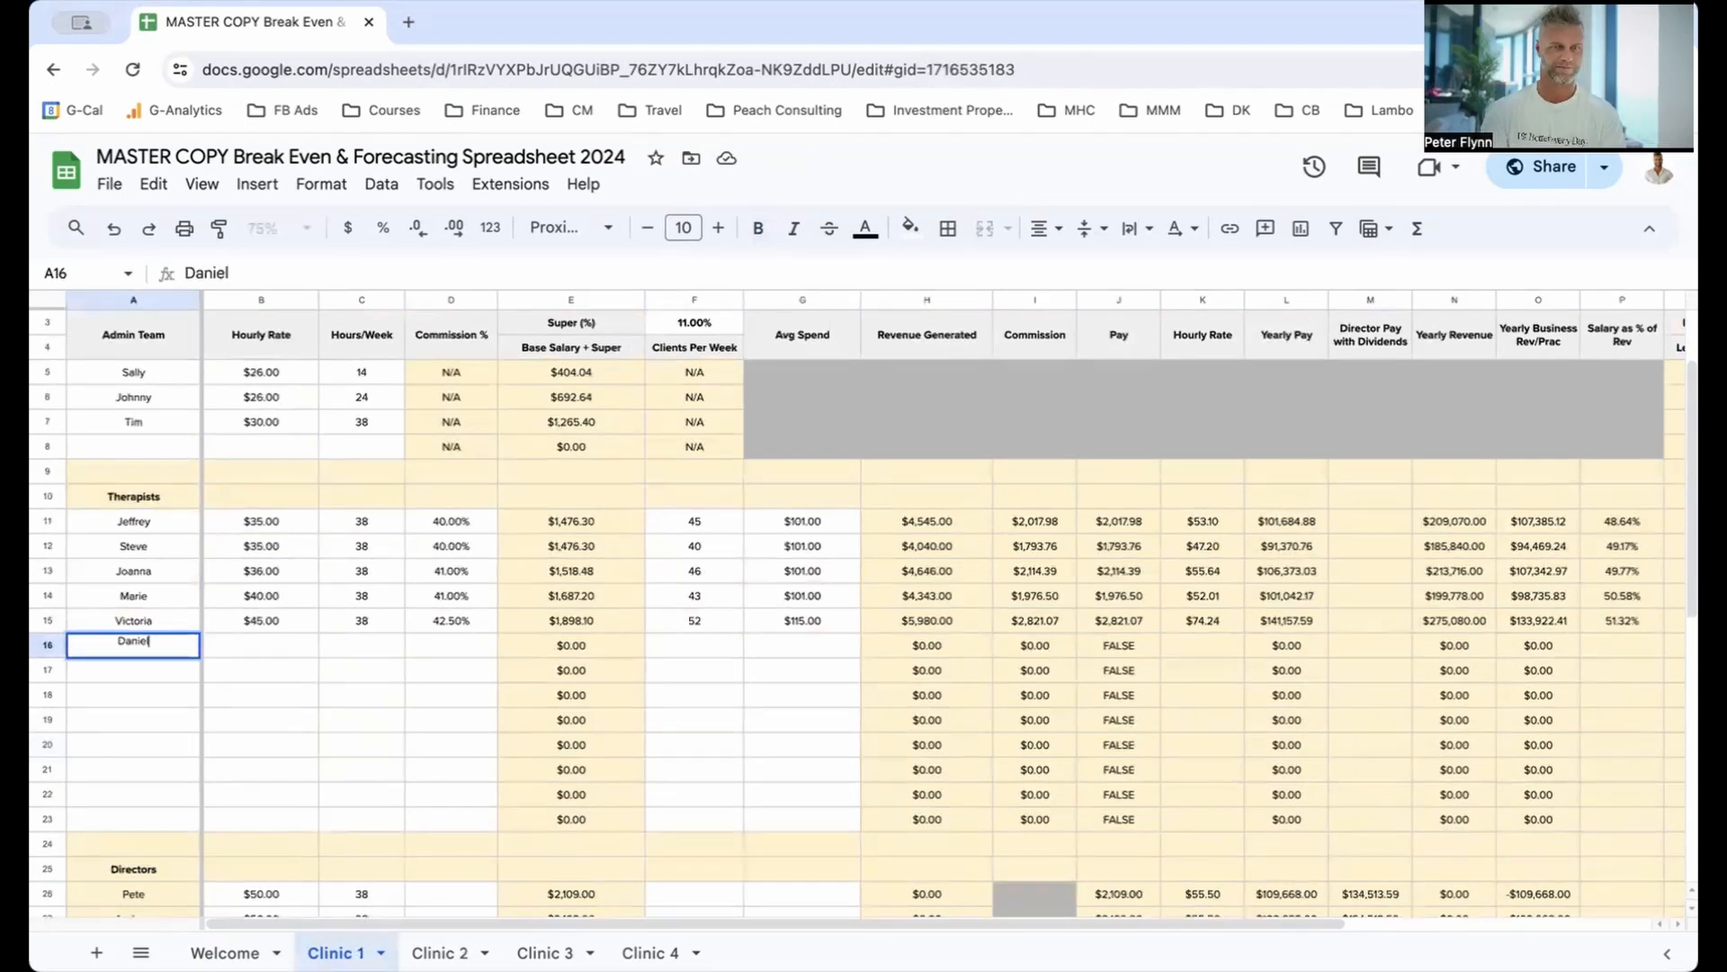
{"action": "key", "text": "Return"}
{"action": "left_click", "coordinate": [251, 641]}
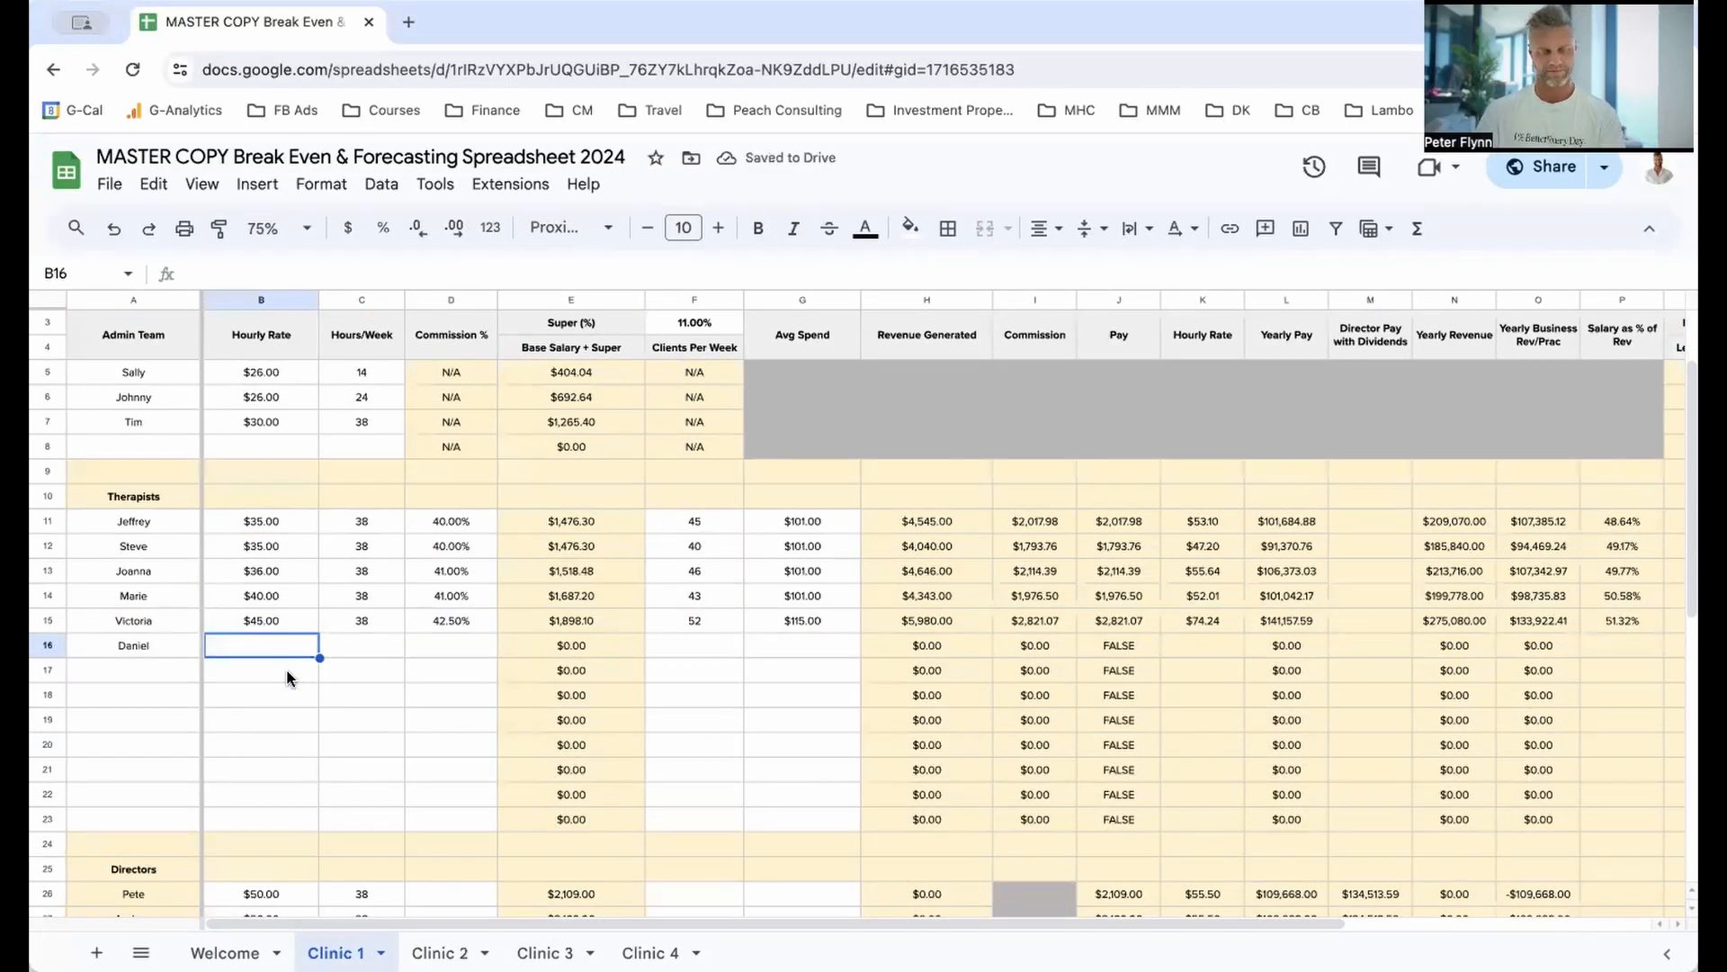
{"action": "type", "text": "45"}
{"action": "key", "text": "Return"}
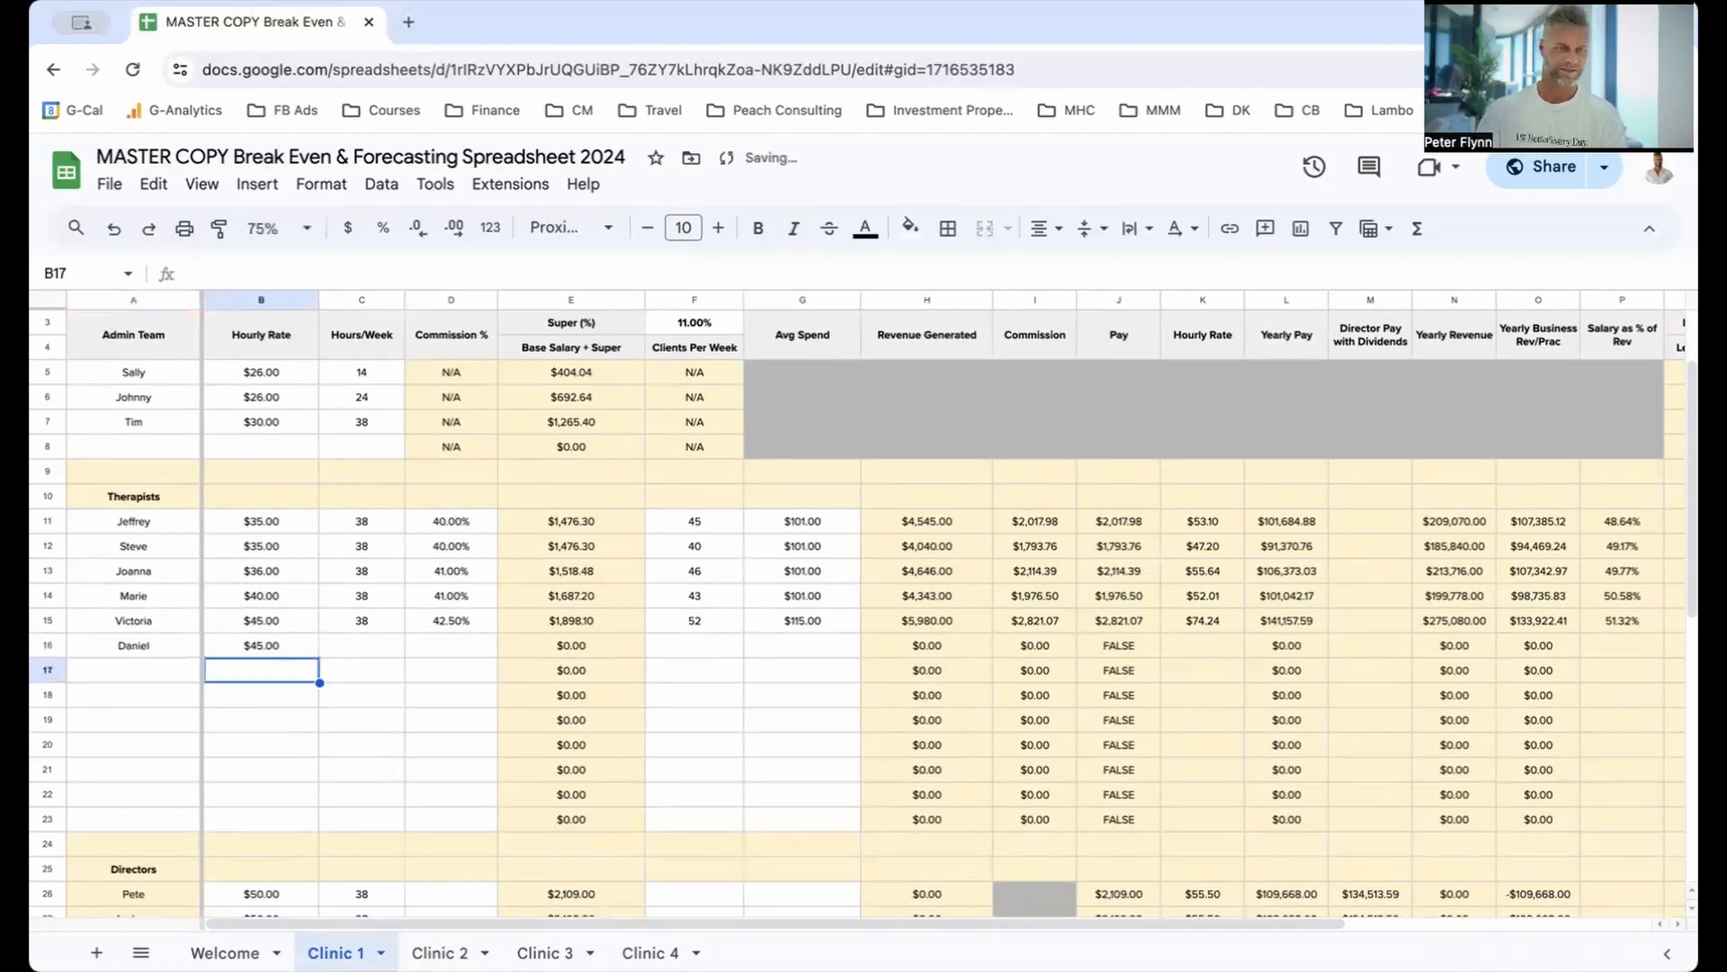
Step: Set the new therapist's hours to 38 per week and commission to 41%, and check Clinic 1's profit figures
{"action": "left_click", "coordinate": [358, 643]}
{"action": "type", "text": "38"}
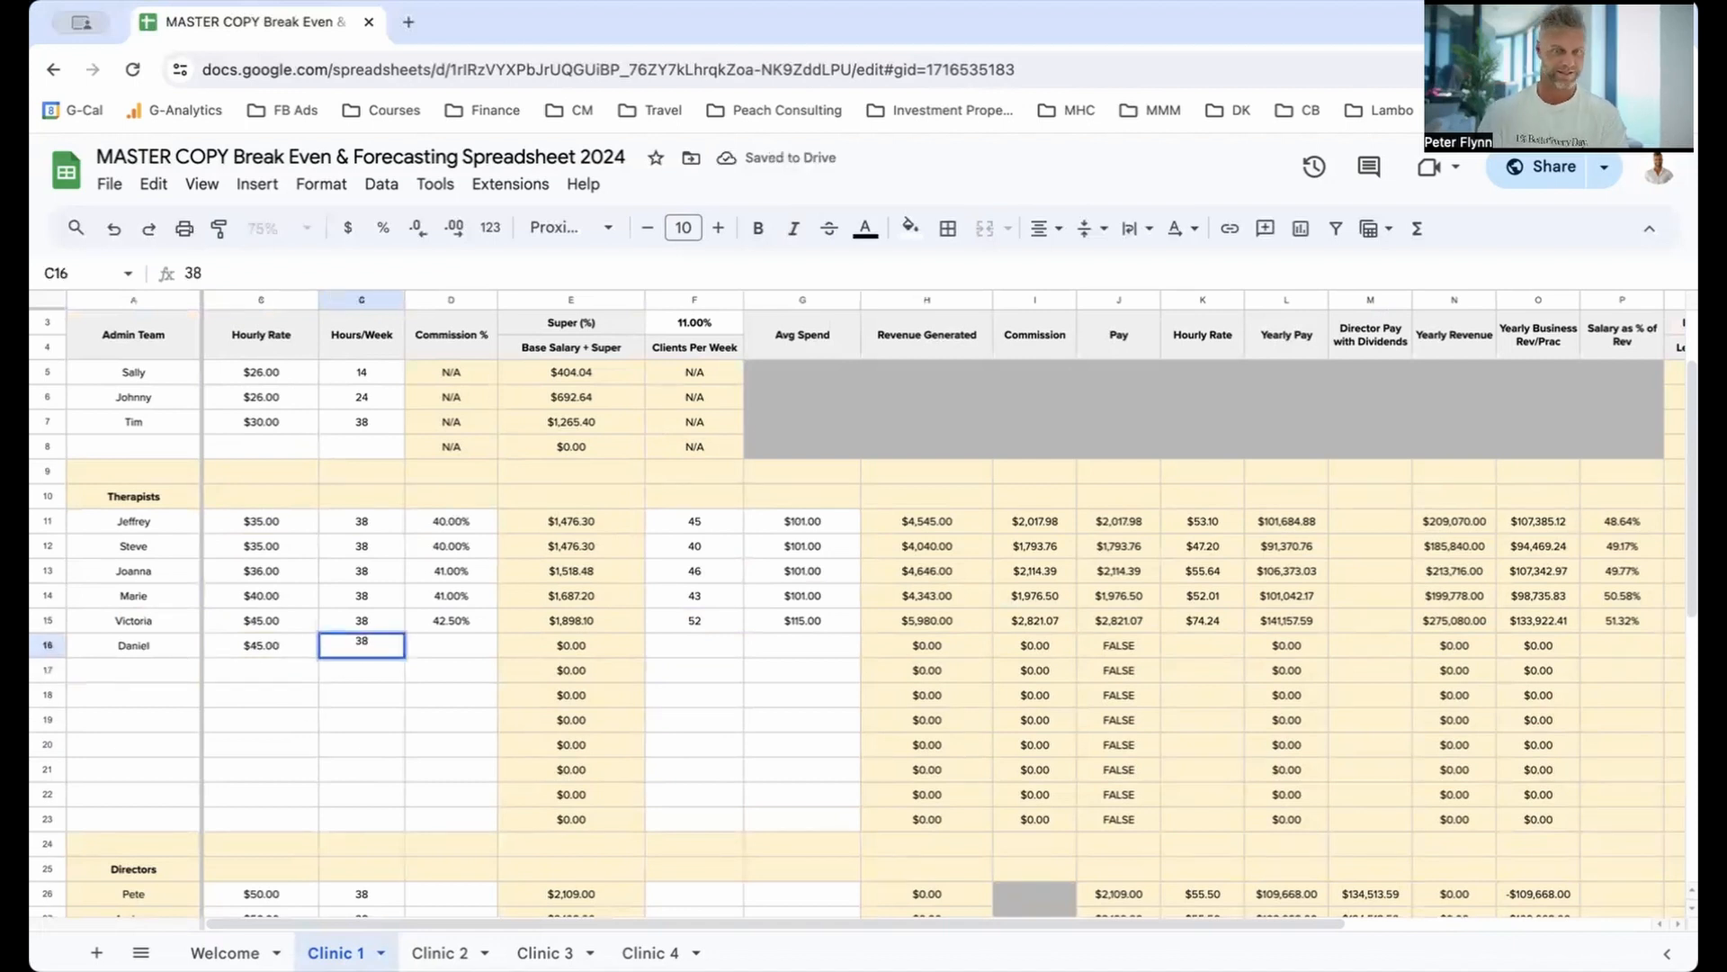
{"action": "key", "text": "Return"}
{"action": "left_click", "coordinate": [452, 644]}
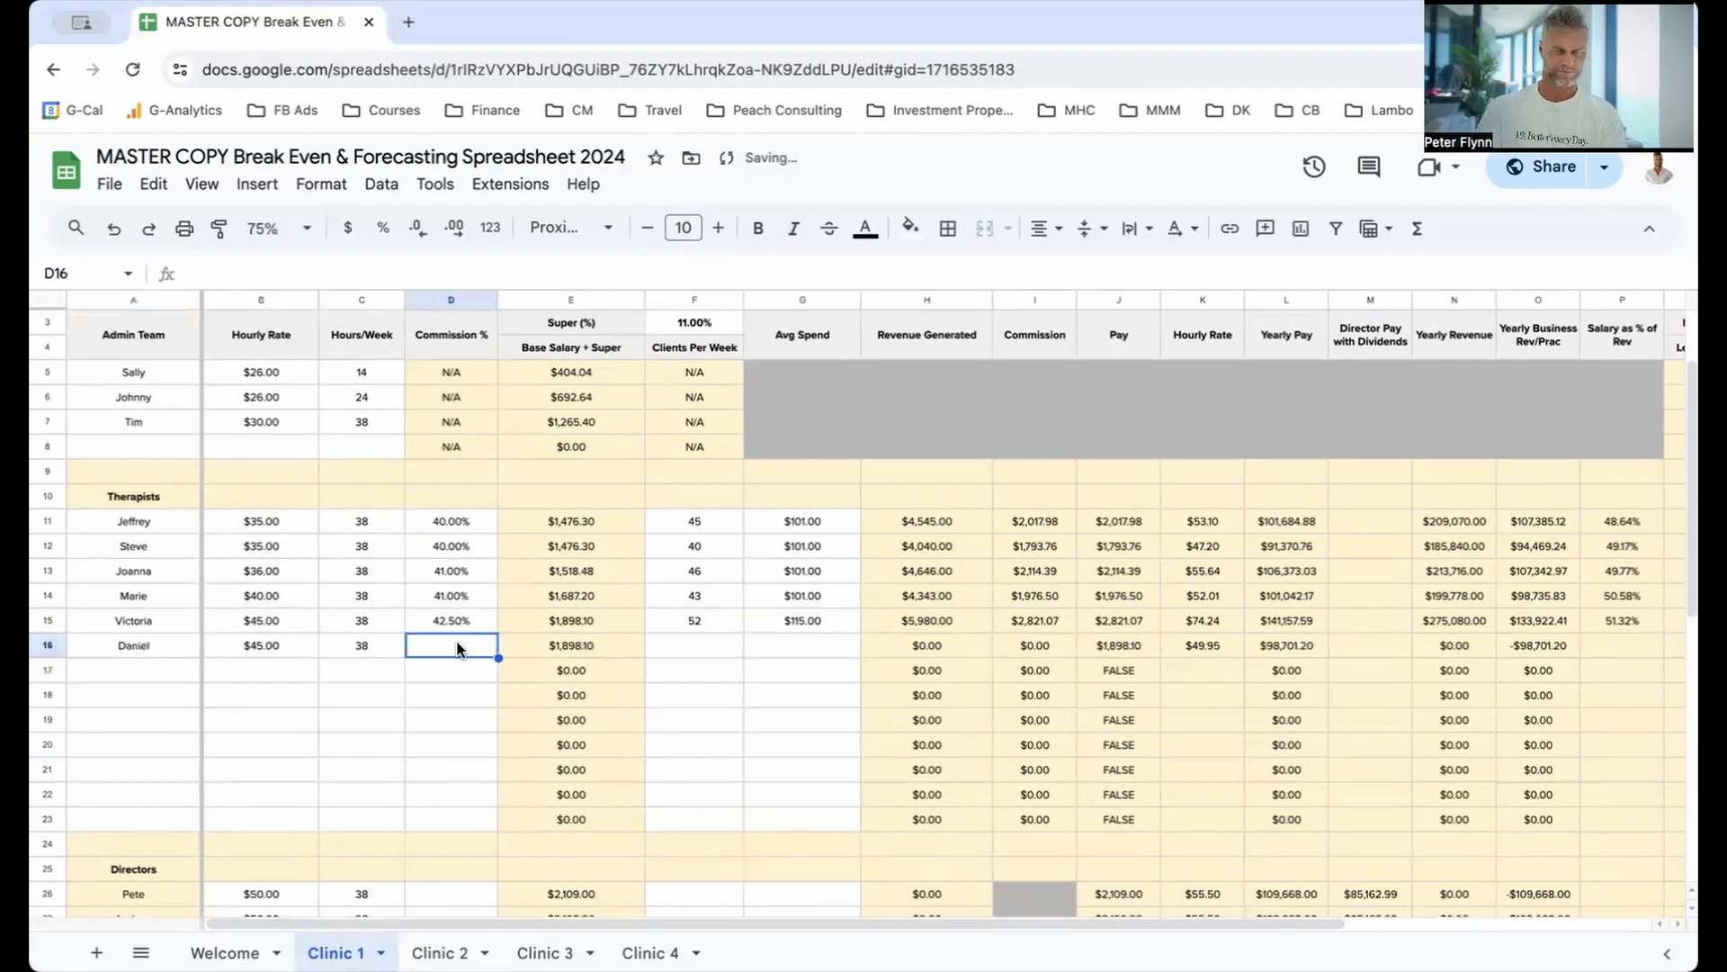
{"action": "type", "text": "41"}
{"action": "key", "text": "Return"}
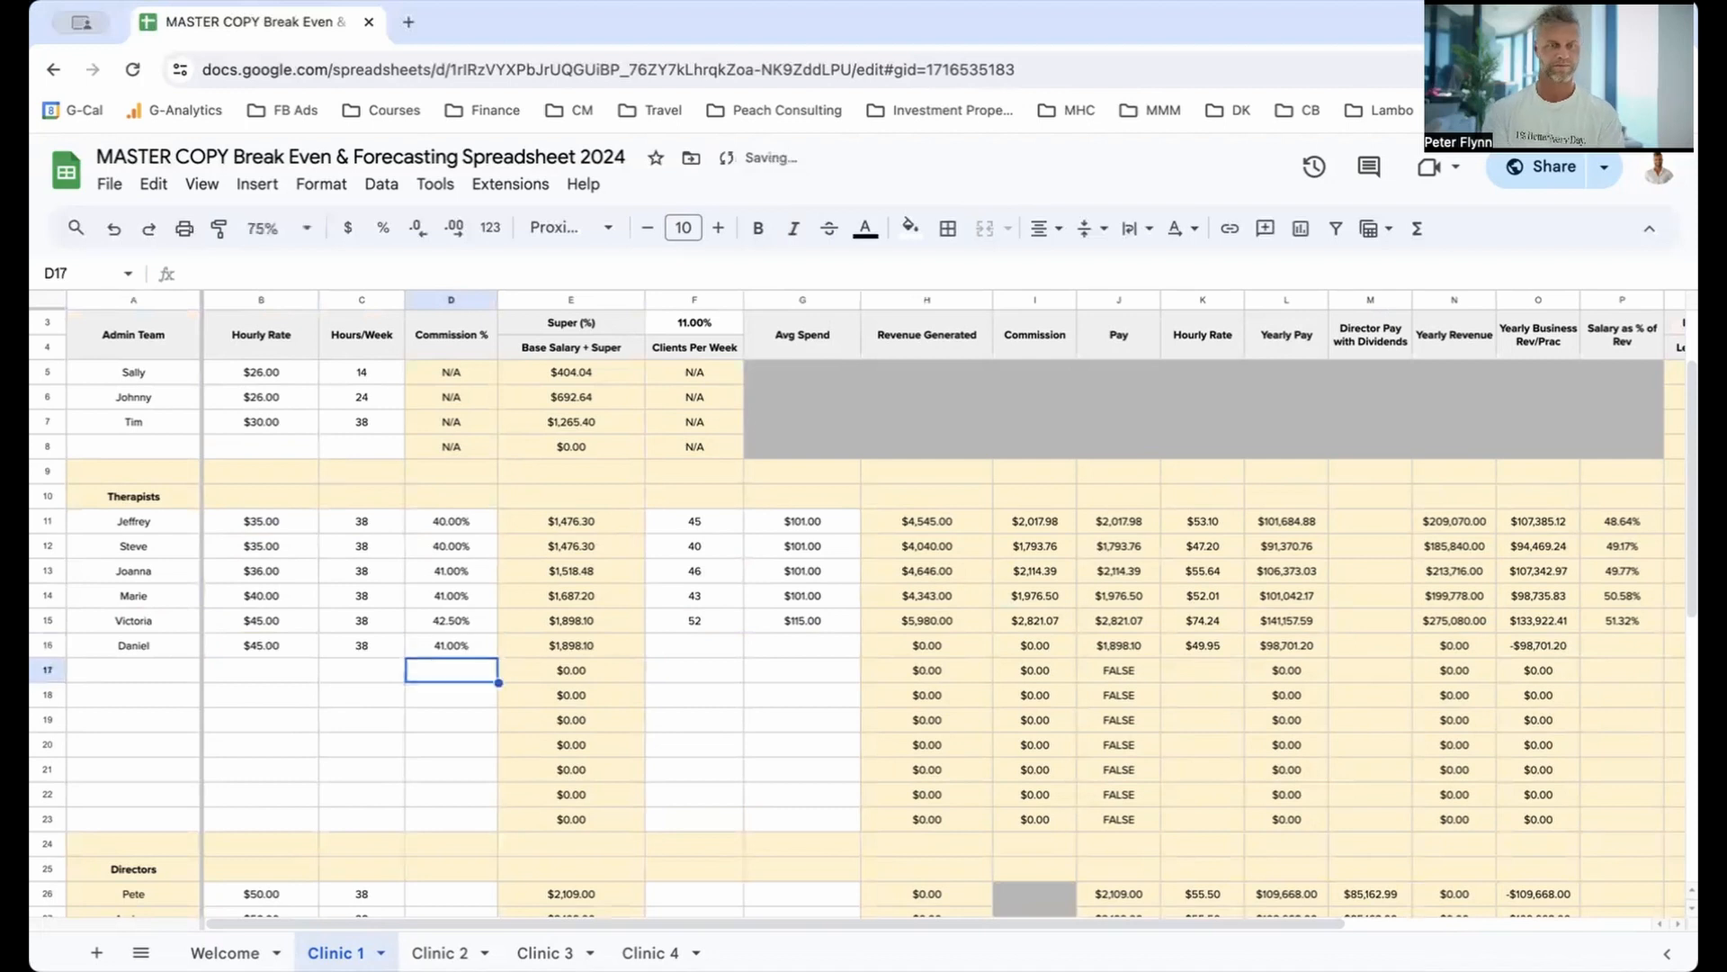
{"action": "scroll", "coordinate": [495, 686], "scroll_direction": "down", "scroll_amount": 5}
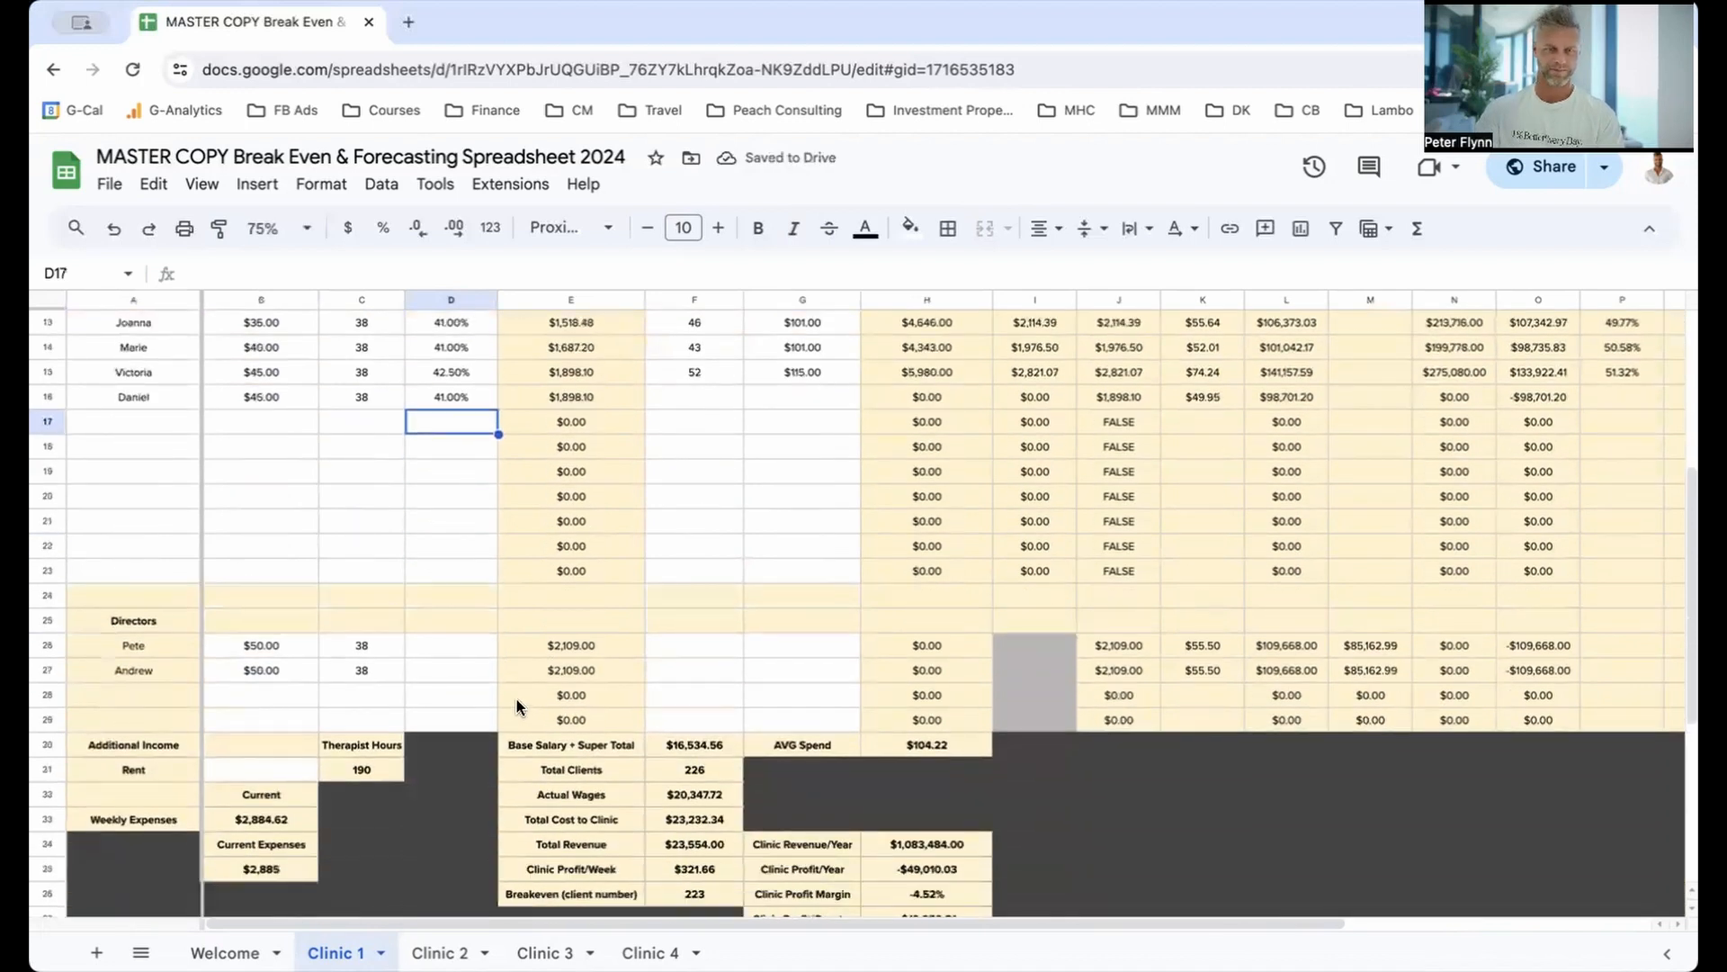
{"action": "scroll", "coordinate": [527, 520], "scroll_direction": "down", "scroll_amount": 1}
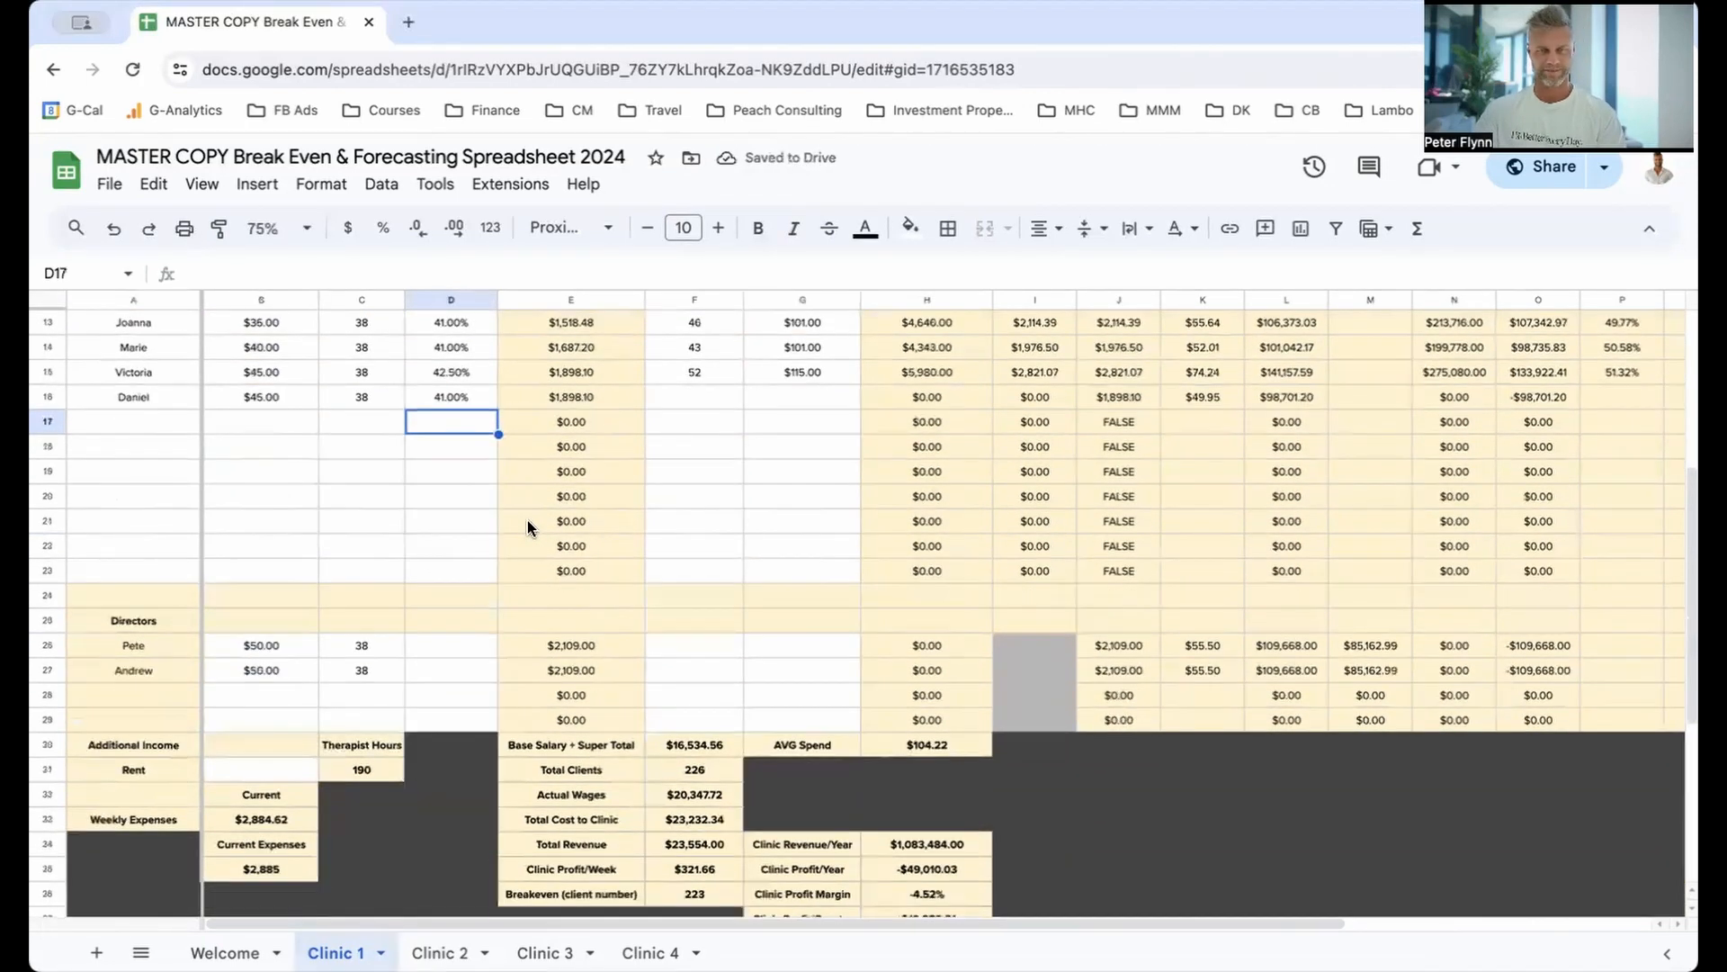
Step: Clear the new therapist's weekly hours to compare the clinic's profit, and undo the clearing
{"action": "left_click", "coordinate": [362, 400]}
{"action": "key", "text": "Delete"}
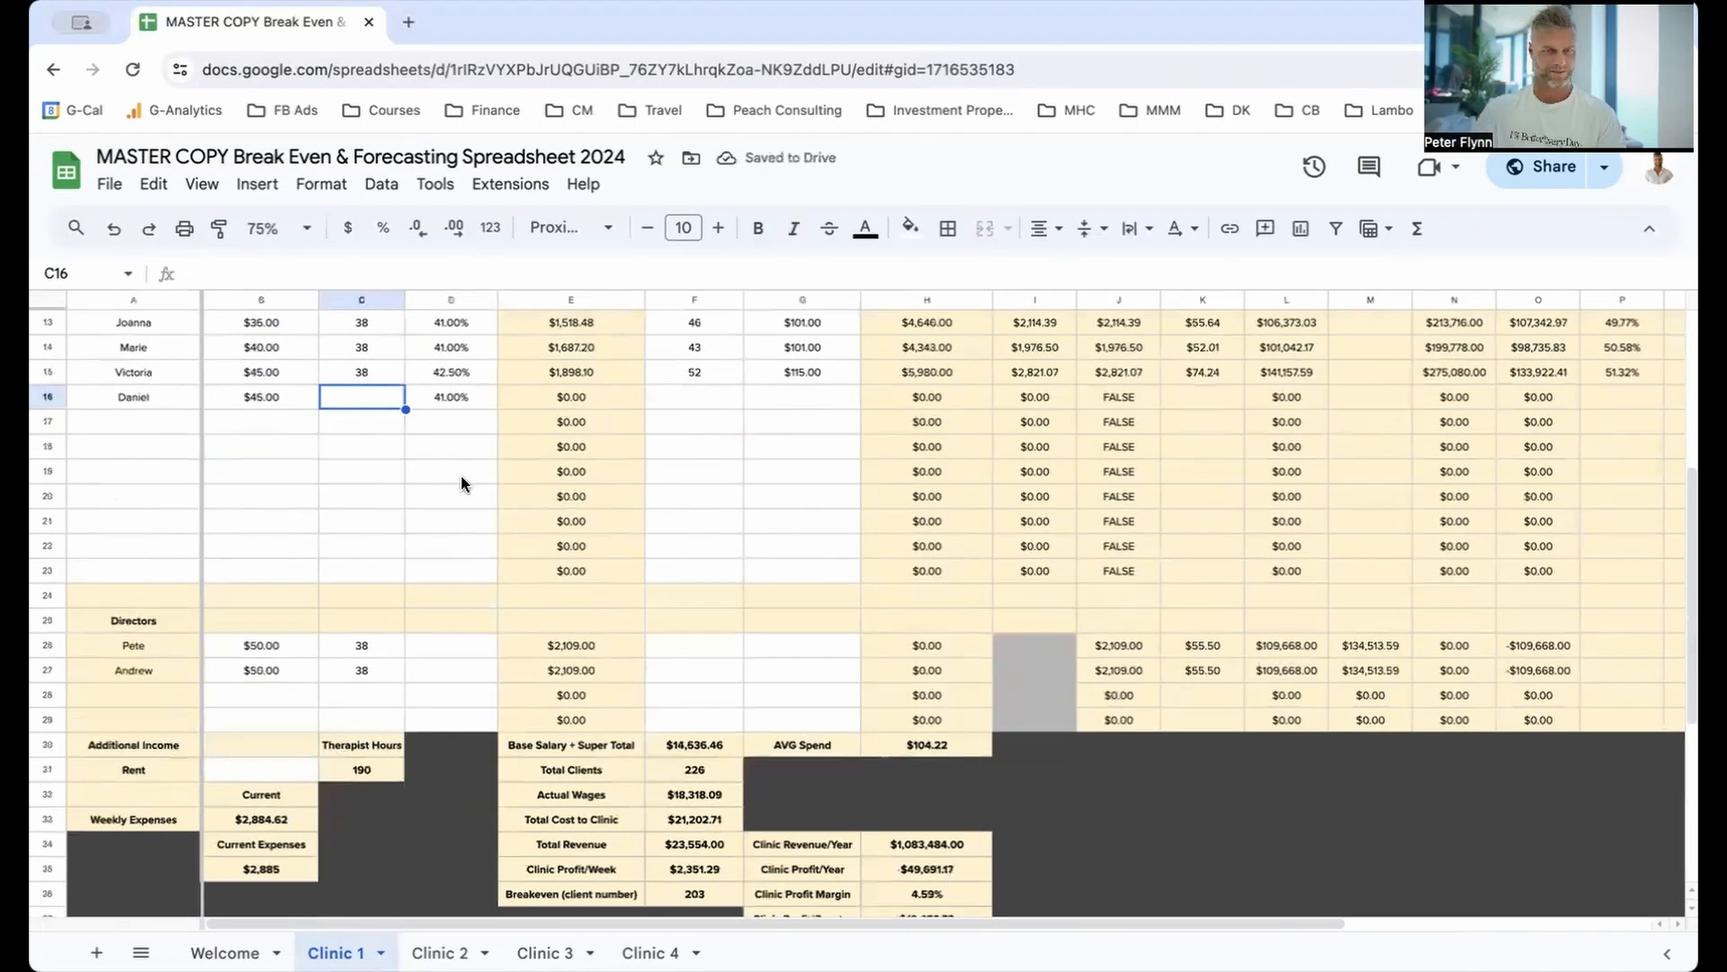
{"action": "key", "text": "ctrl+z"}
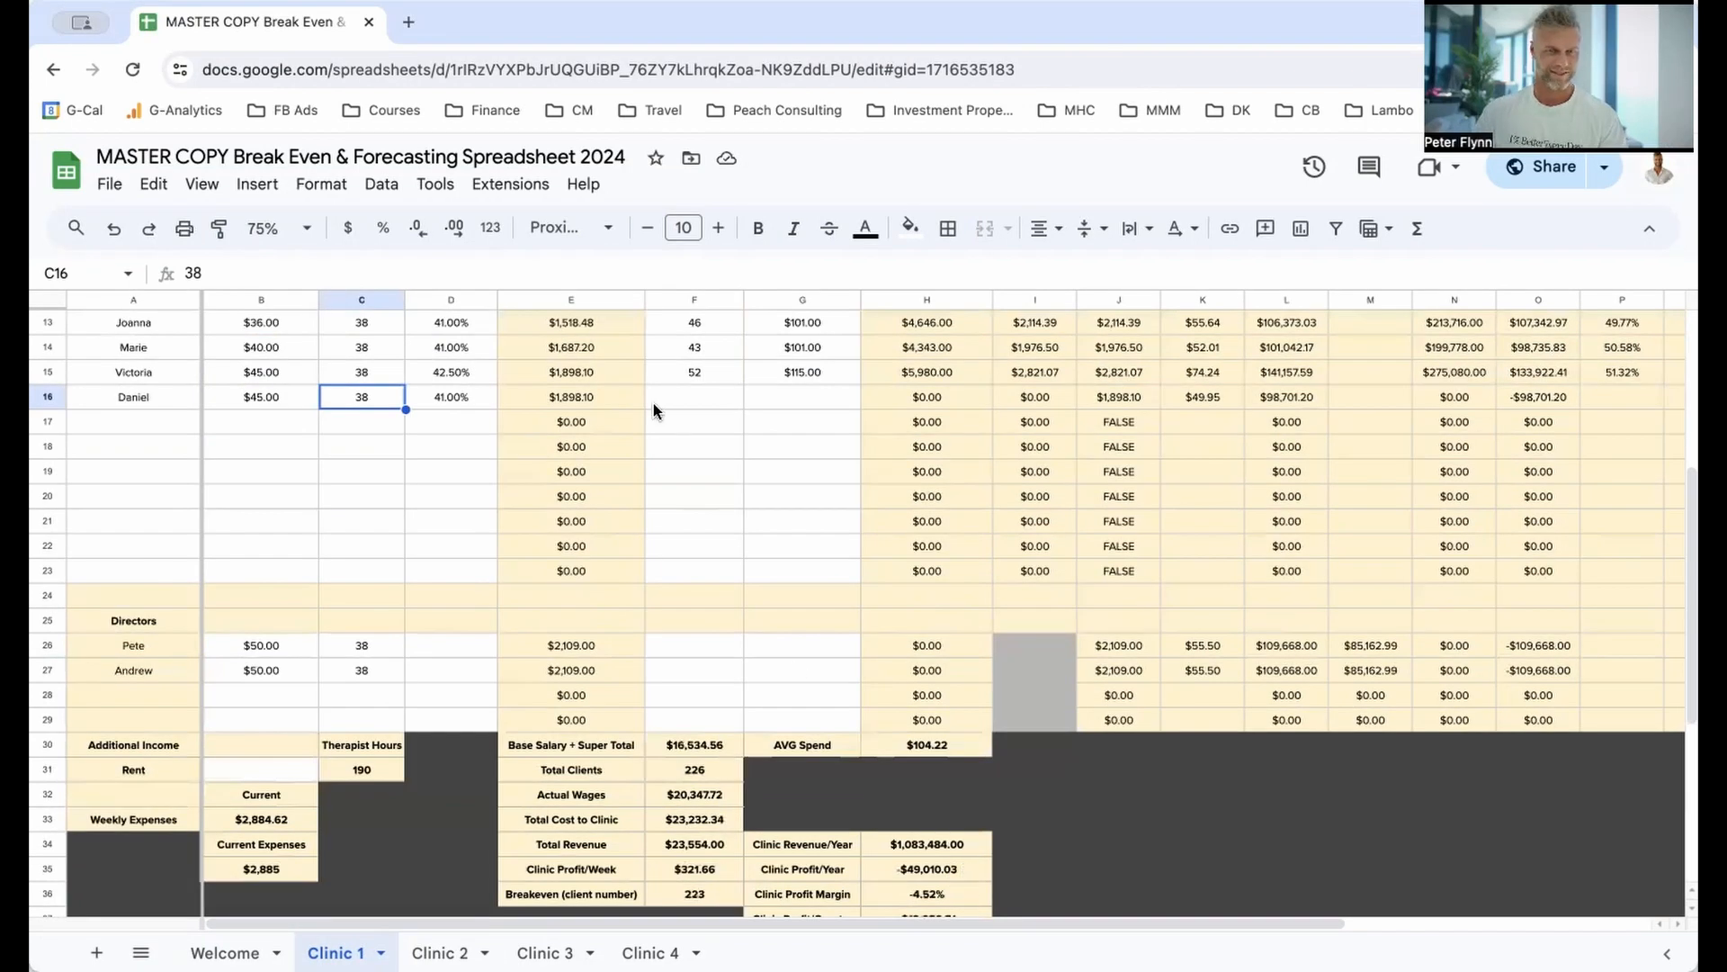
Step: Set the new therapist's average spend to $105
{"action": "left_click", "coordinate": [682, 397]}
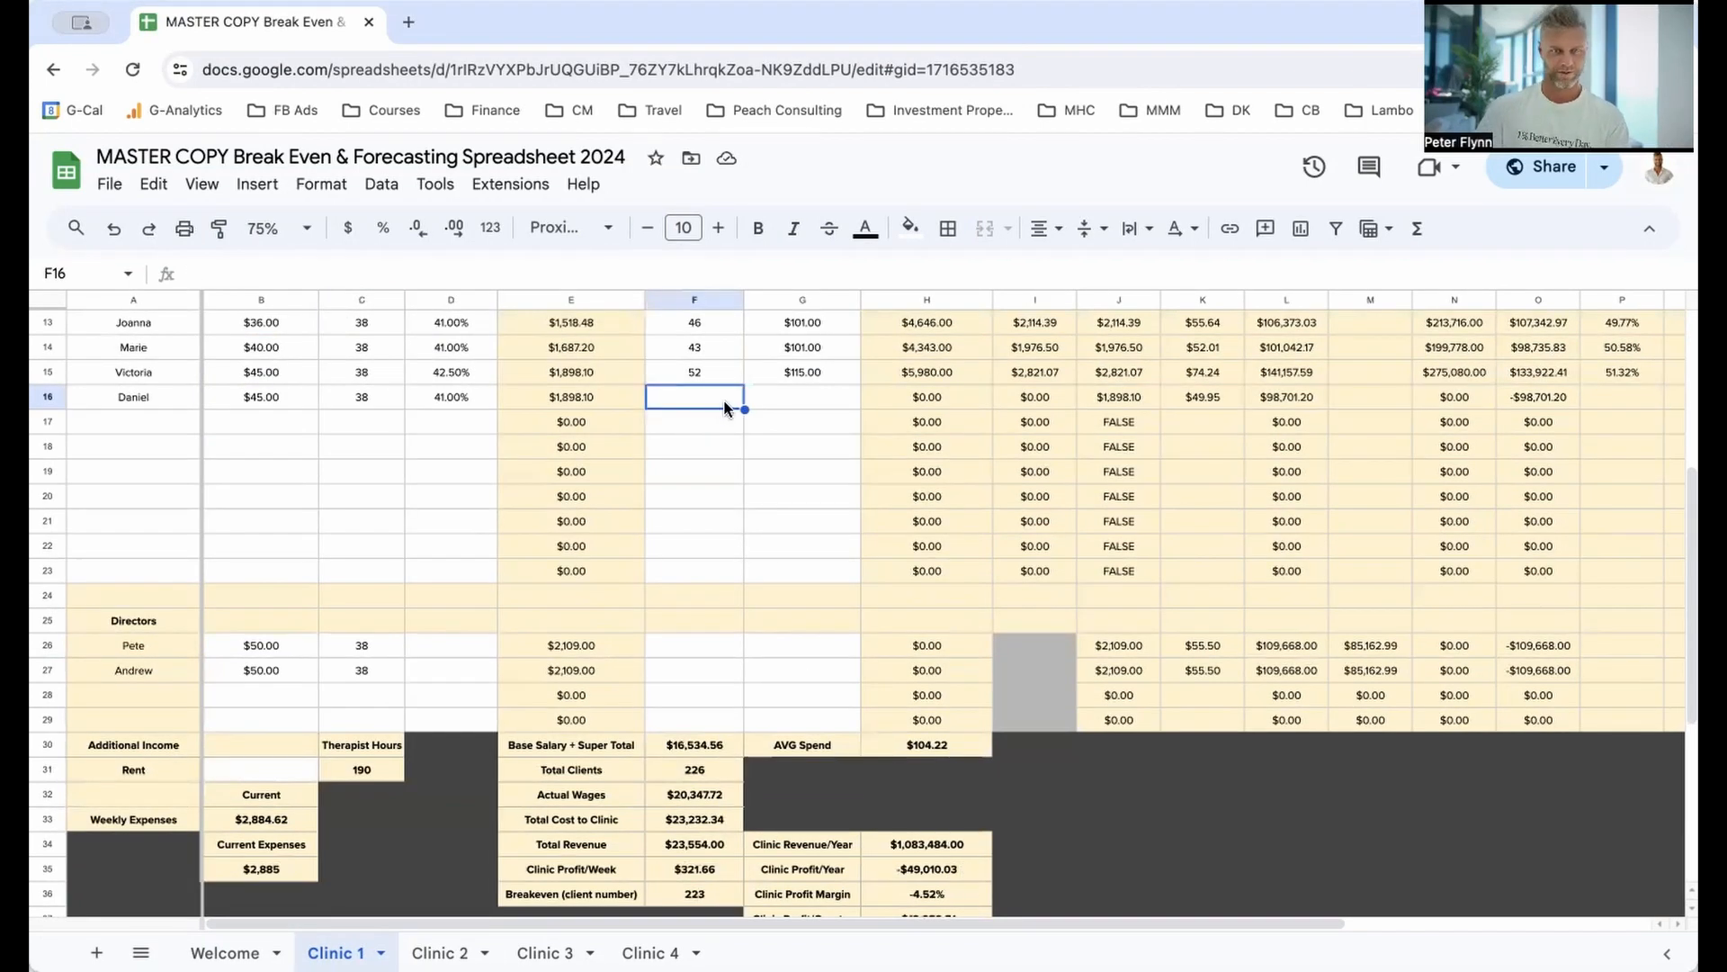
{"action": "left_click", "coordinate": [789, 396]}
{"action": "type", "text": "105"}
{"action": "key", "text": "Return"}
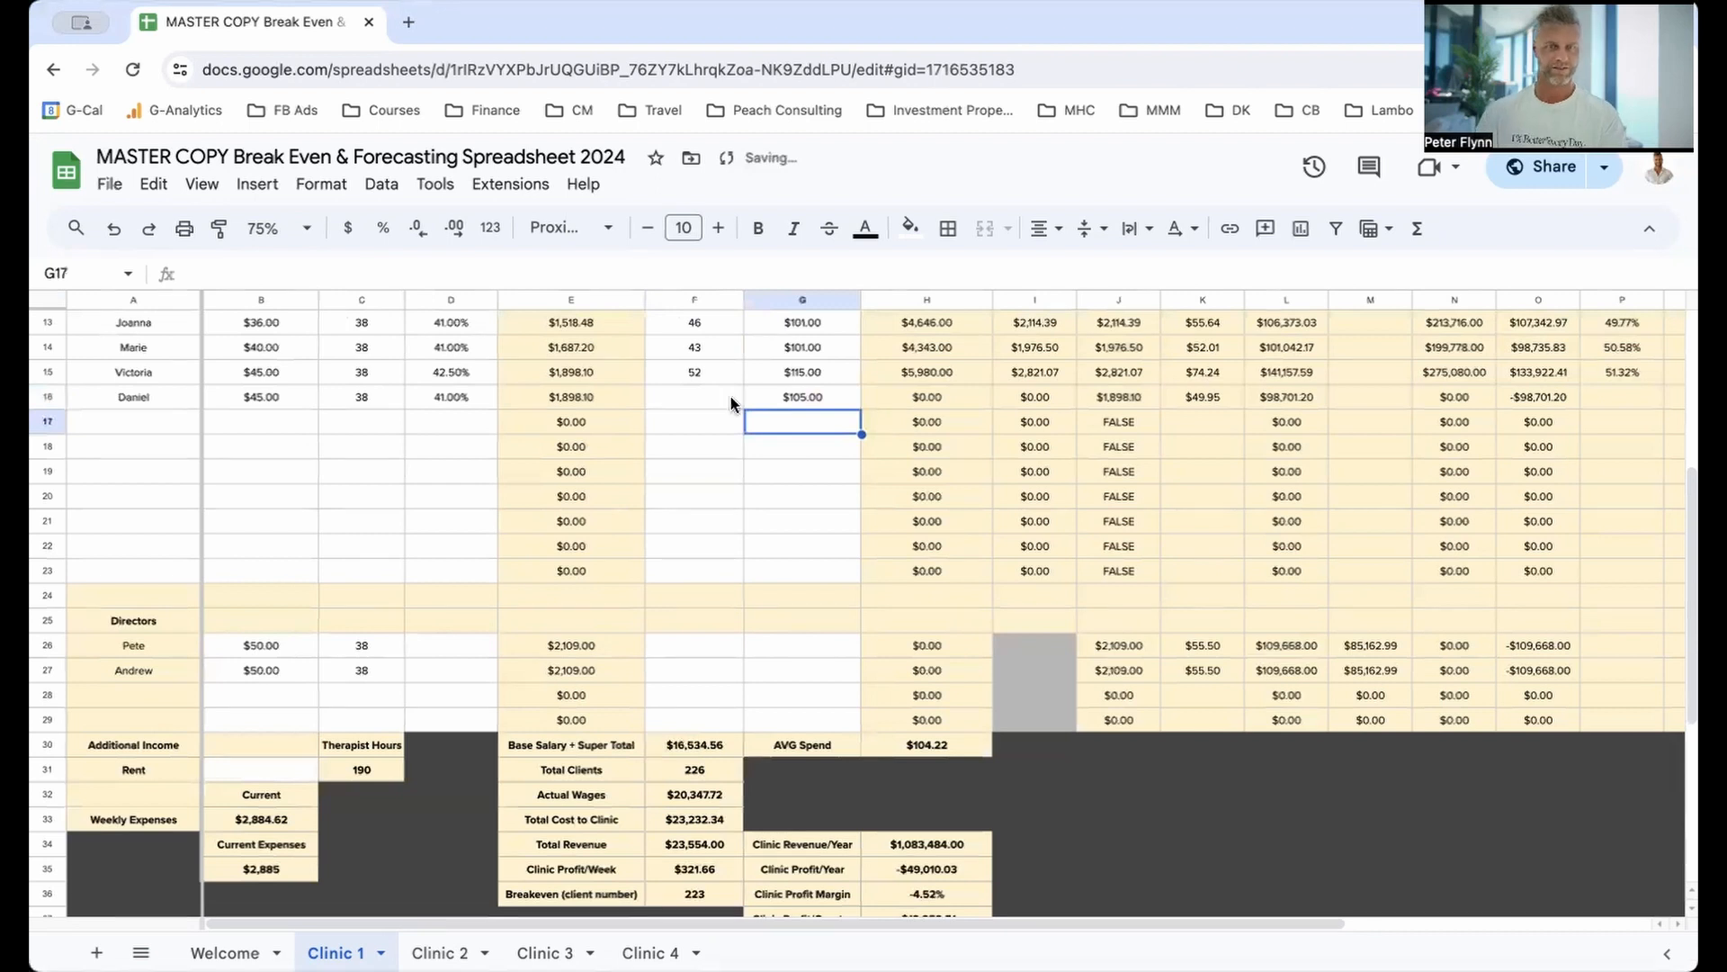
Step: Try 20 and 21 clients per week for the new therapist, and check the revenue multiplier
{"action": "left_click", "coordinate": [693, 399]}
{"action": "type", "text": "20"}
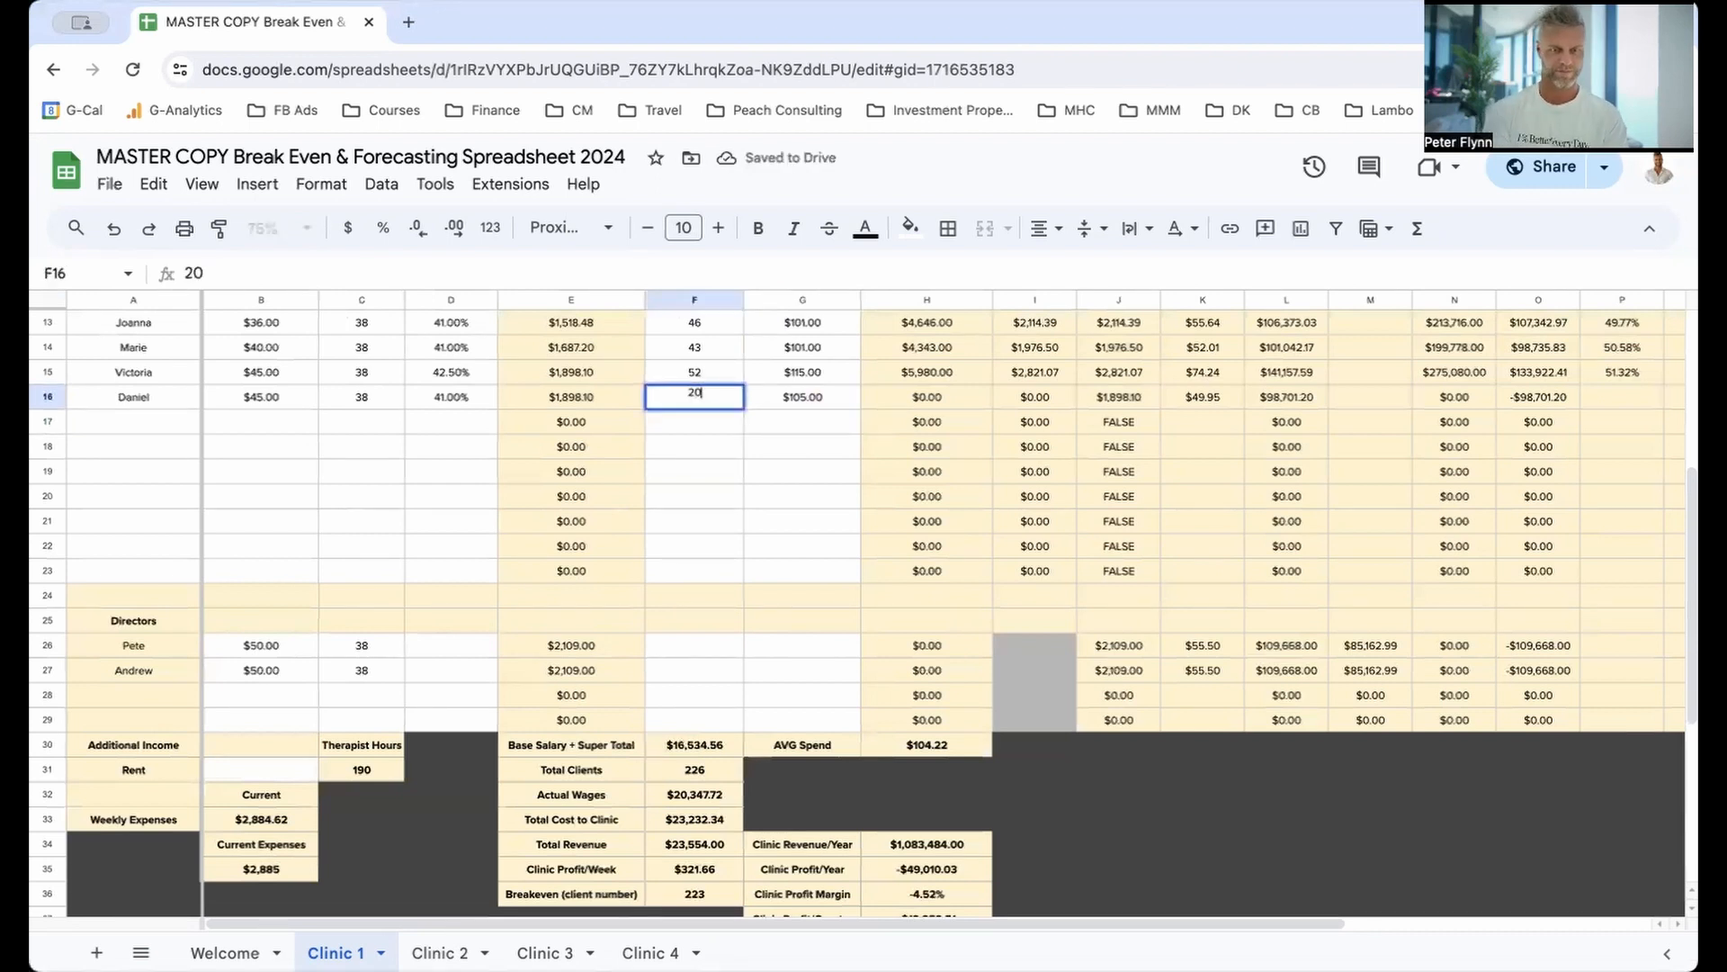
{"action": "key", "text": "Return"}
{"action": "left_click", "coordinate": [693, 397]}
{"action": "type", "text": "21"}
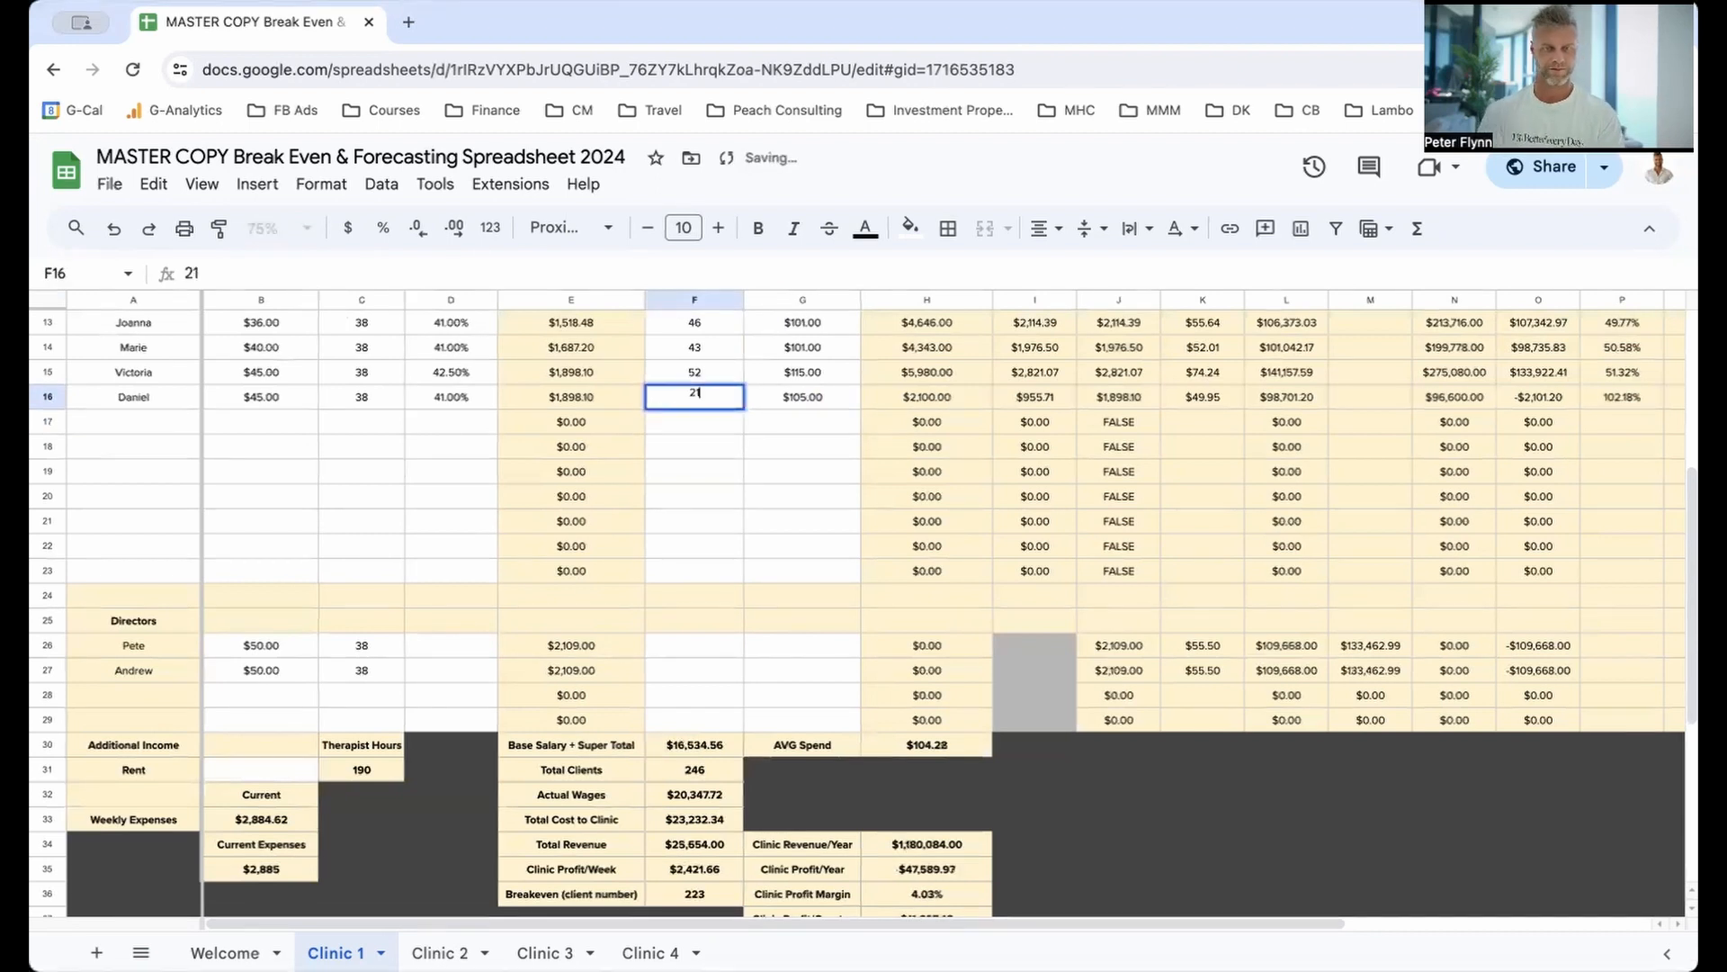
{"action": "key", "text": "Return"}
{"action": "left_click", "coordinate": [702, 399]}
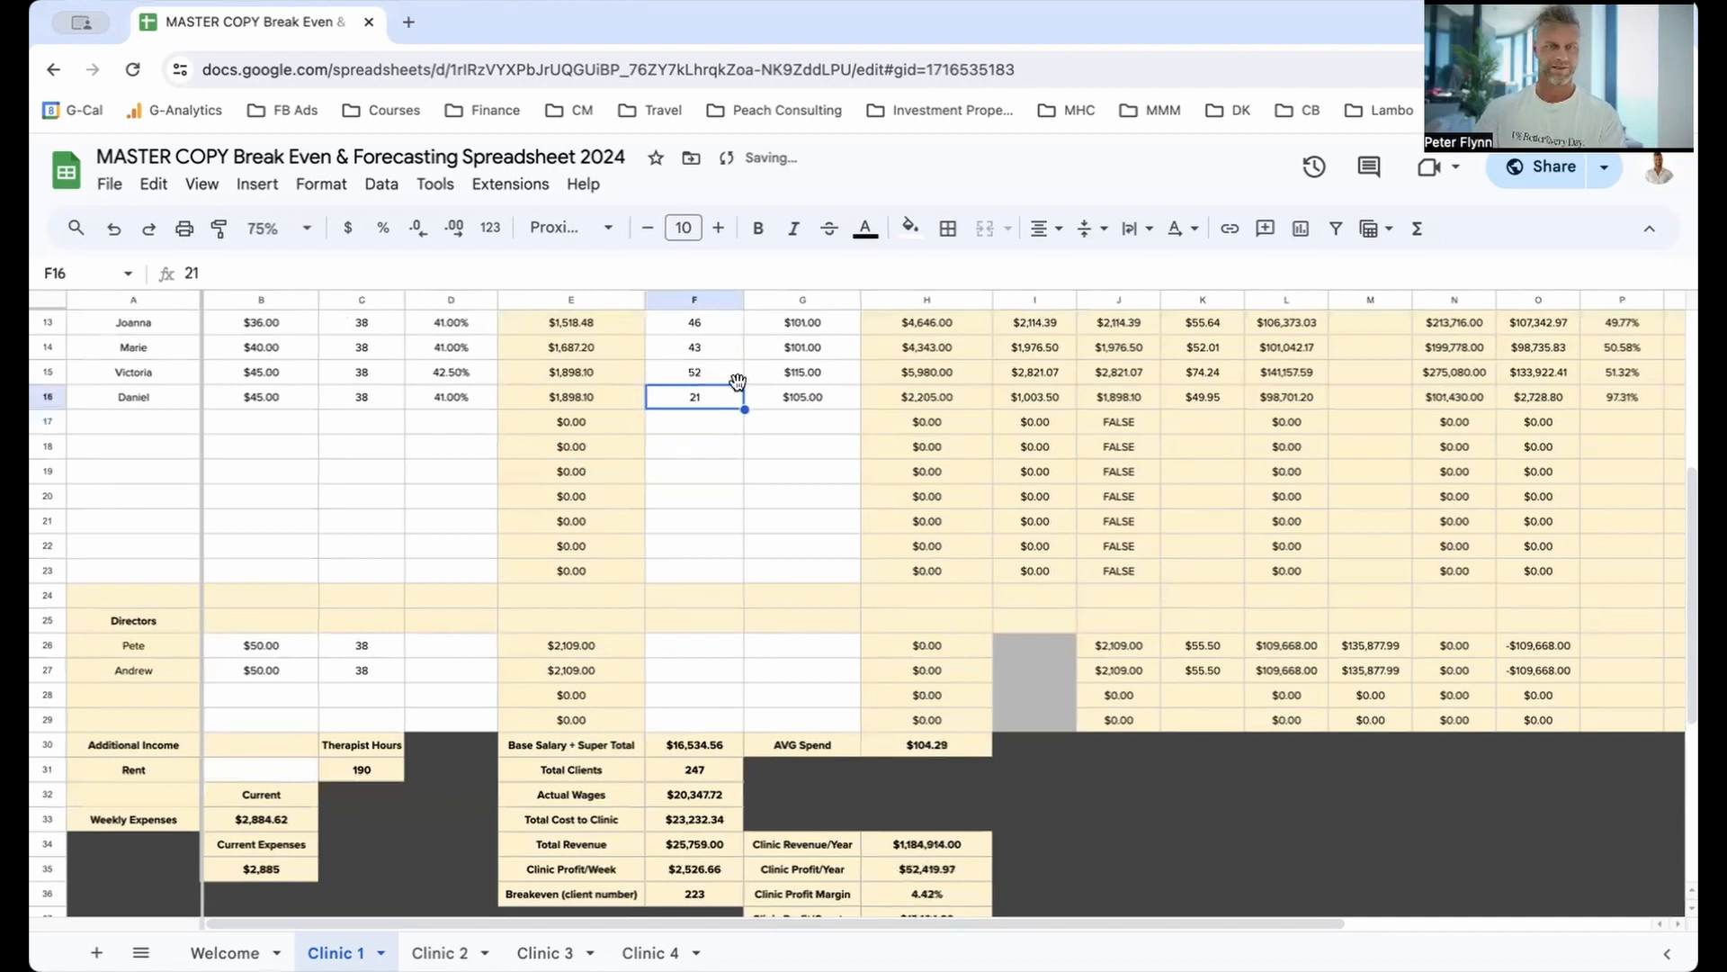
{"action": "scroll", "coordinate": [728, 410], "scroll_direction": "up", "scroll_amount": 4}
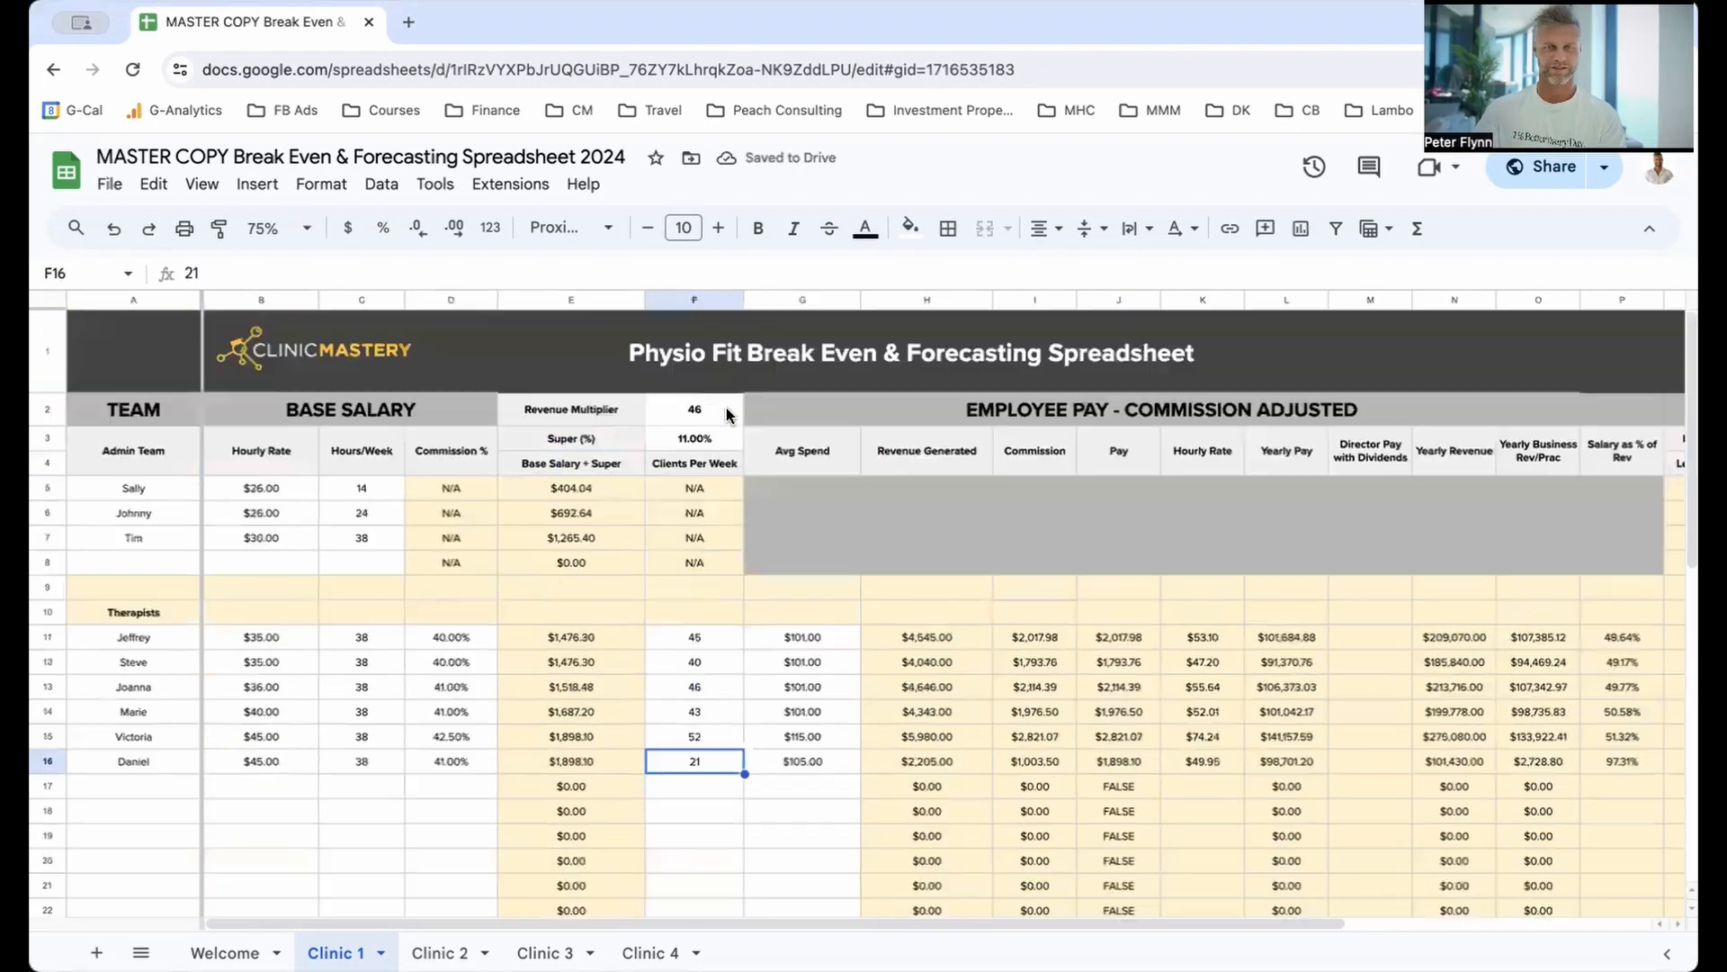
{"action": "left_click", "coordinate": [723, 411]}
{"action": "scroll", "coordinate": [696, 654], "scroll_direction": "down", "scroll_amount": 1}
{"action": "left_click", "coordinate": [695, 648]}
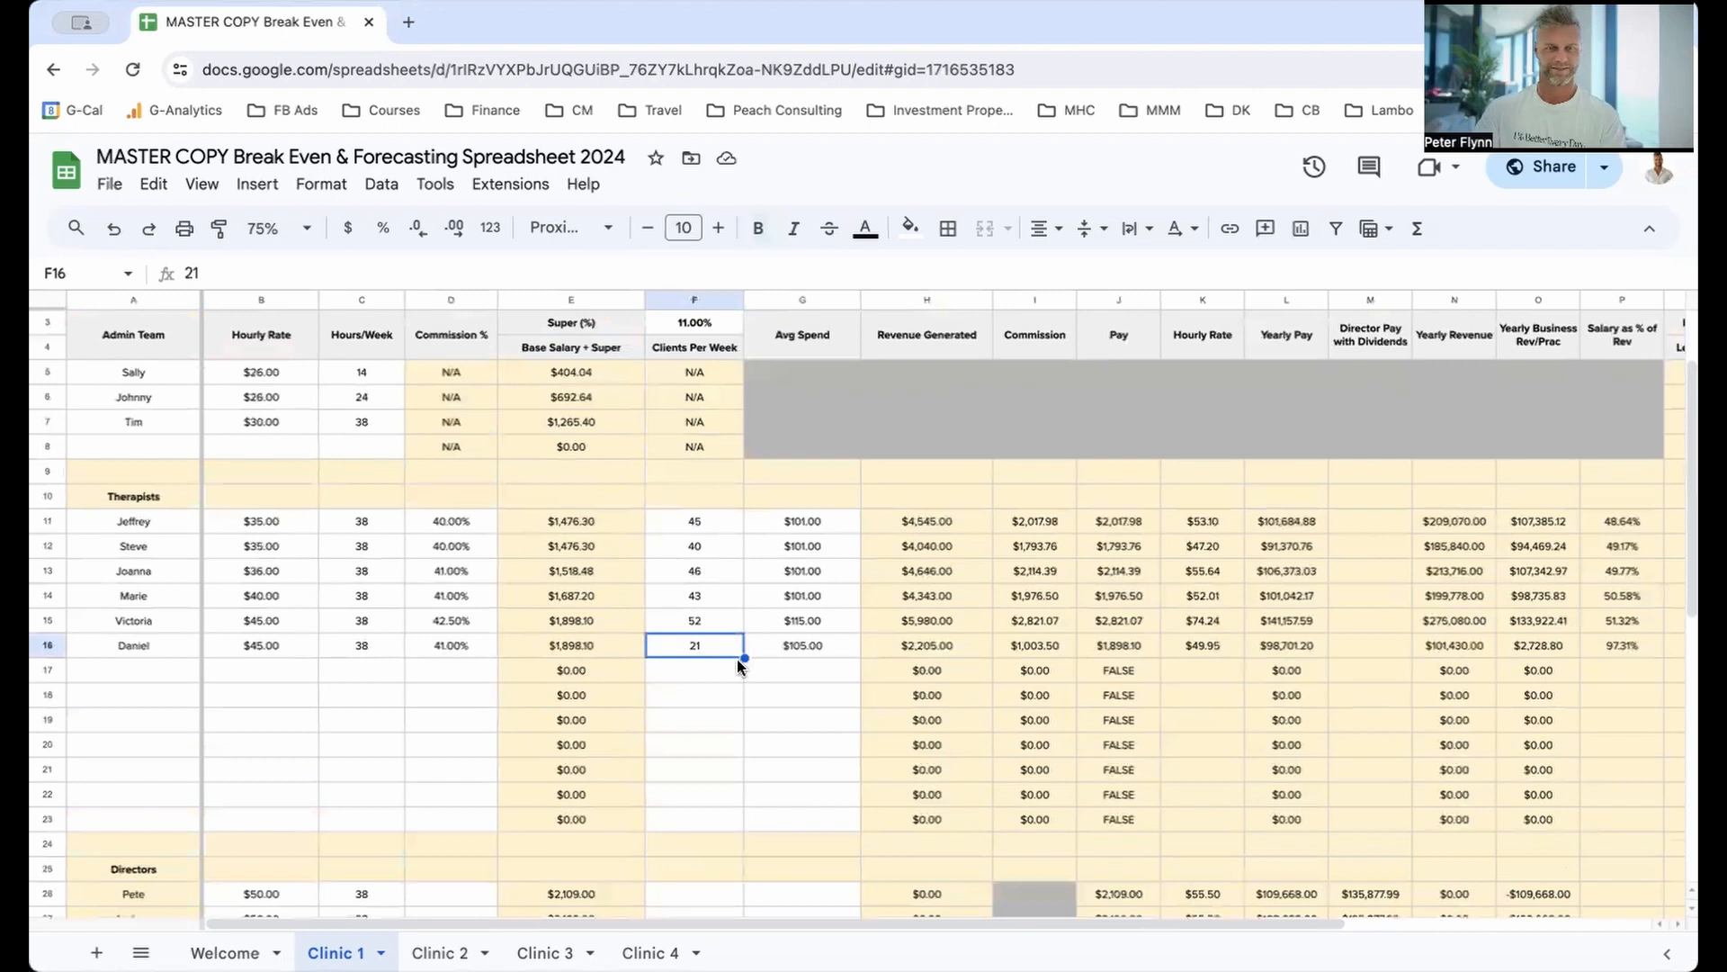
{"action": "scroll", "coordinate": [720, 656], "scroll_direction": "down", "scroll_amount": 3}
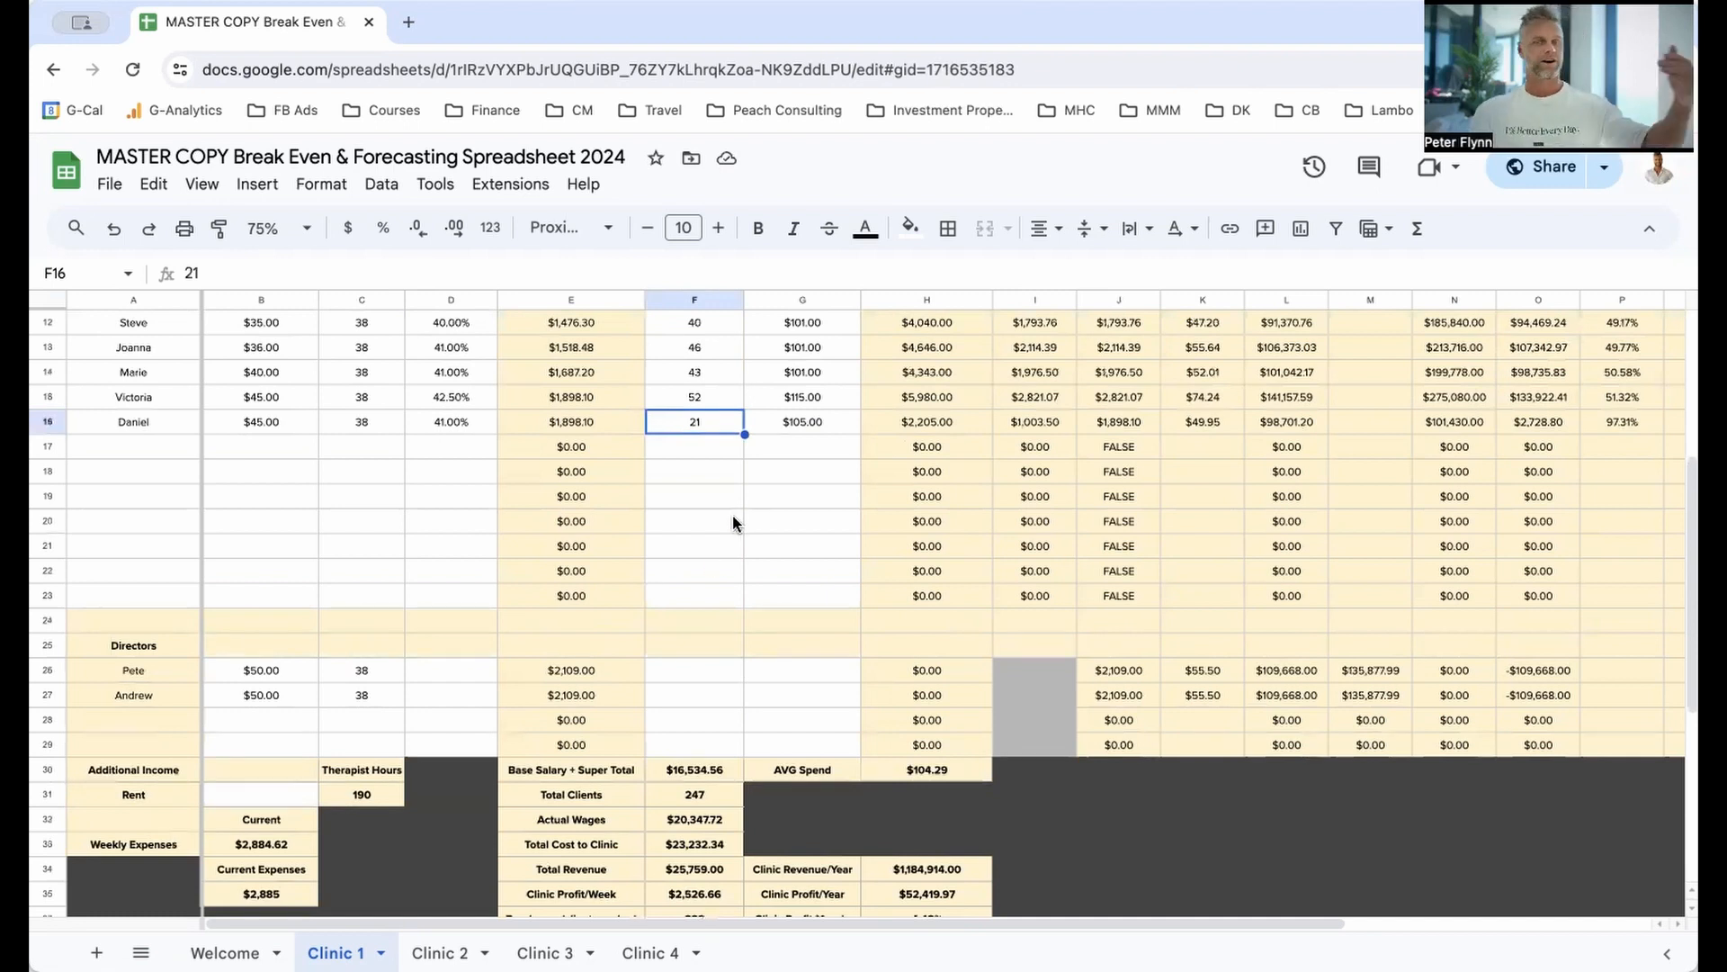
Step: Clear the new therapist's weekly clients, try the row without hours and undo that, and review the clinic and combined profit
{"action": "key", "text": "Delete"}
{"action": "left_click", "coordinate": [352, 424]}
{"action": "key", "text": "Delete"}
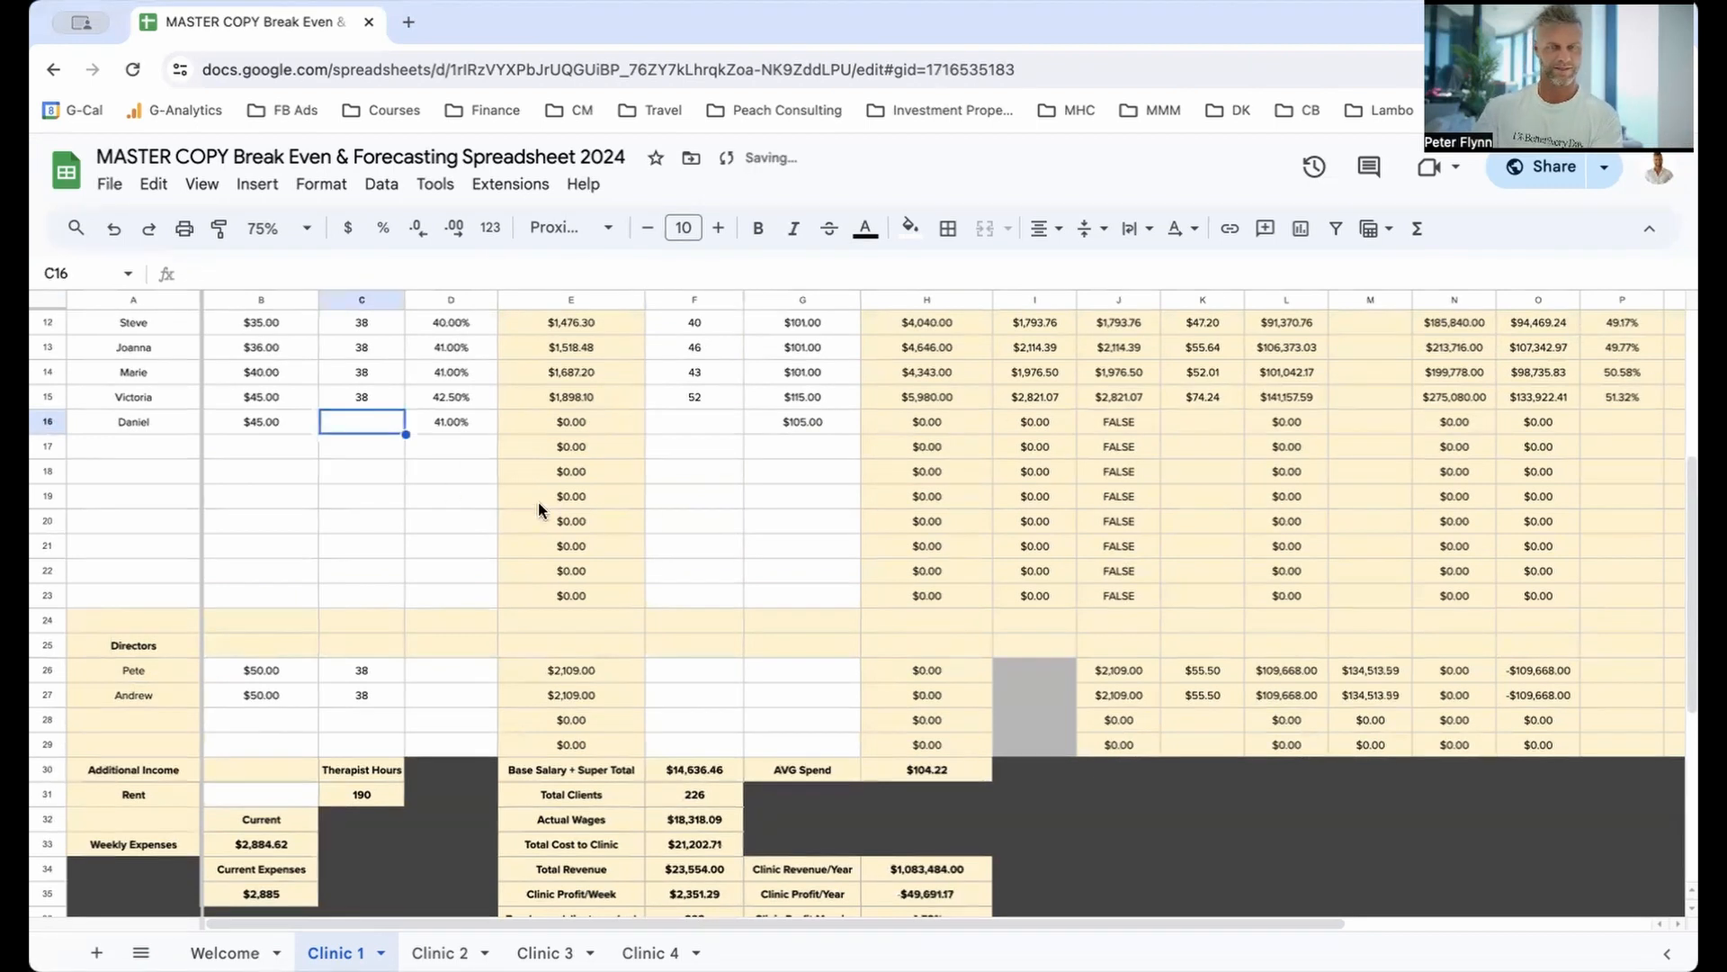
{"action": "key", "text": "ctrl+z"}
{"action": "left_click", "coordinate": [726, 498]}
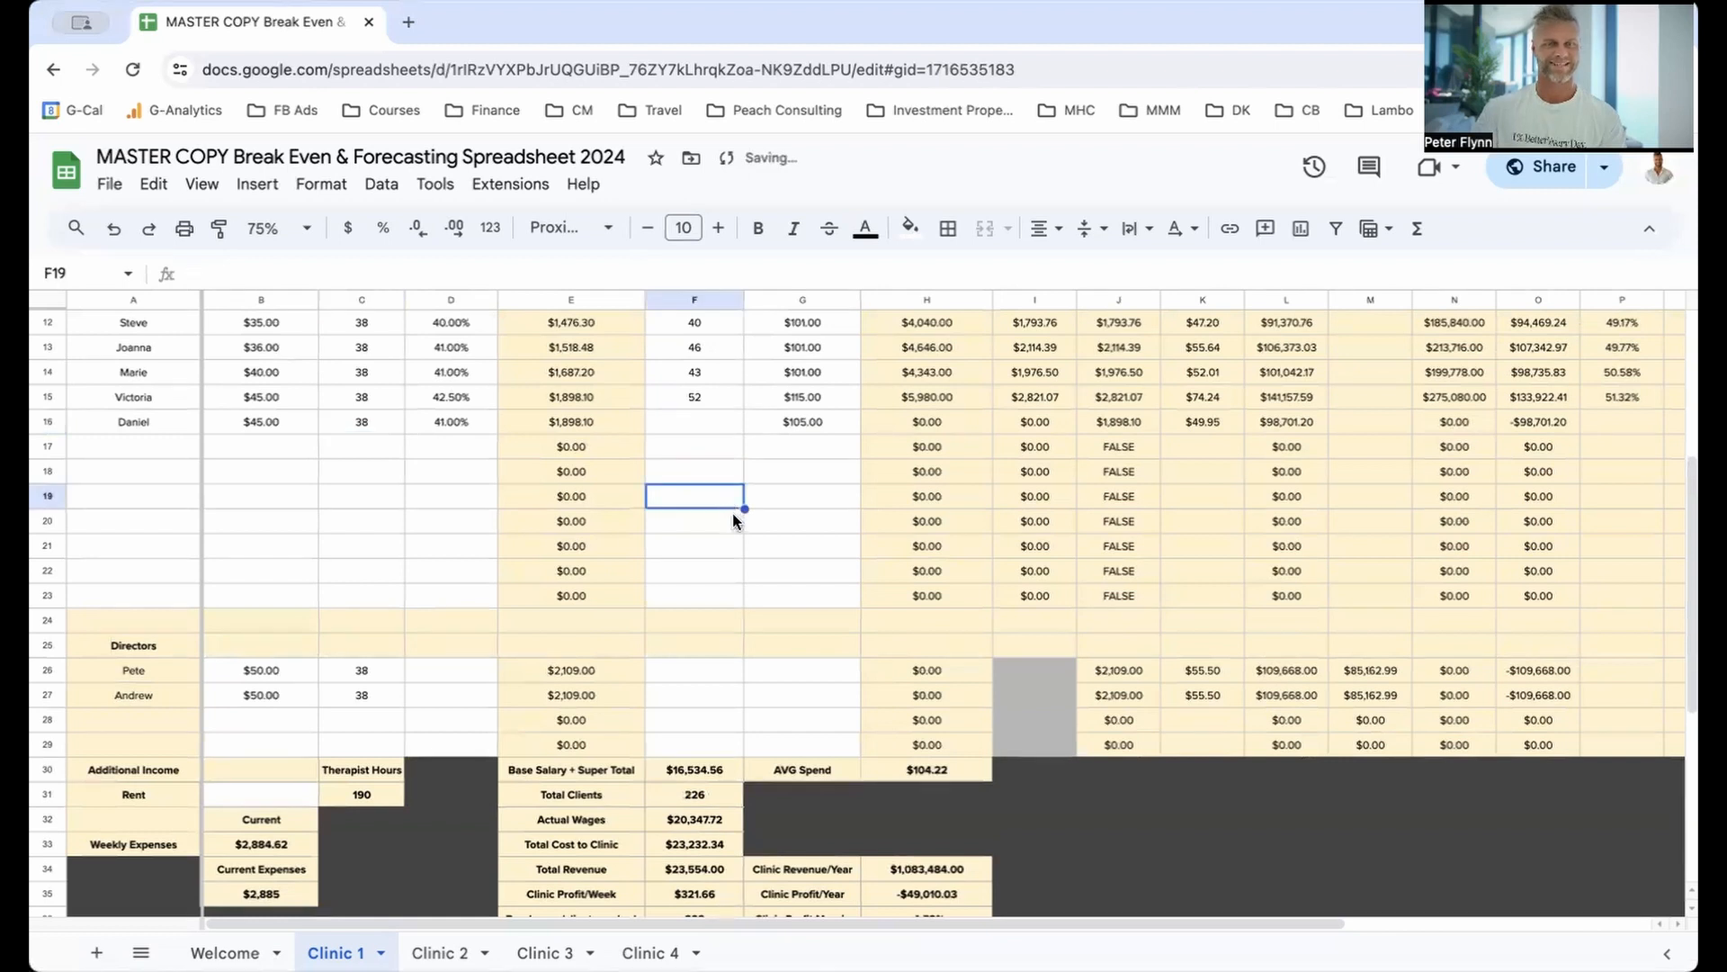
{"action": "scroll", "coordinate": [809, 720], "scroll_direction": "down", "scroll_amount": 1}
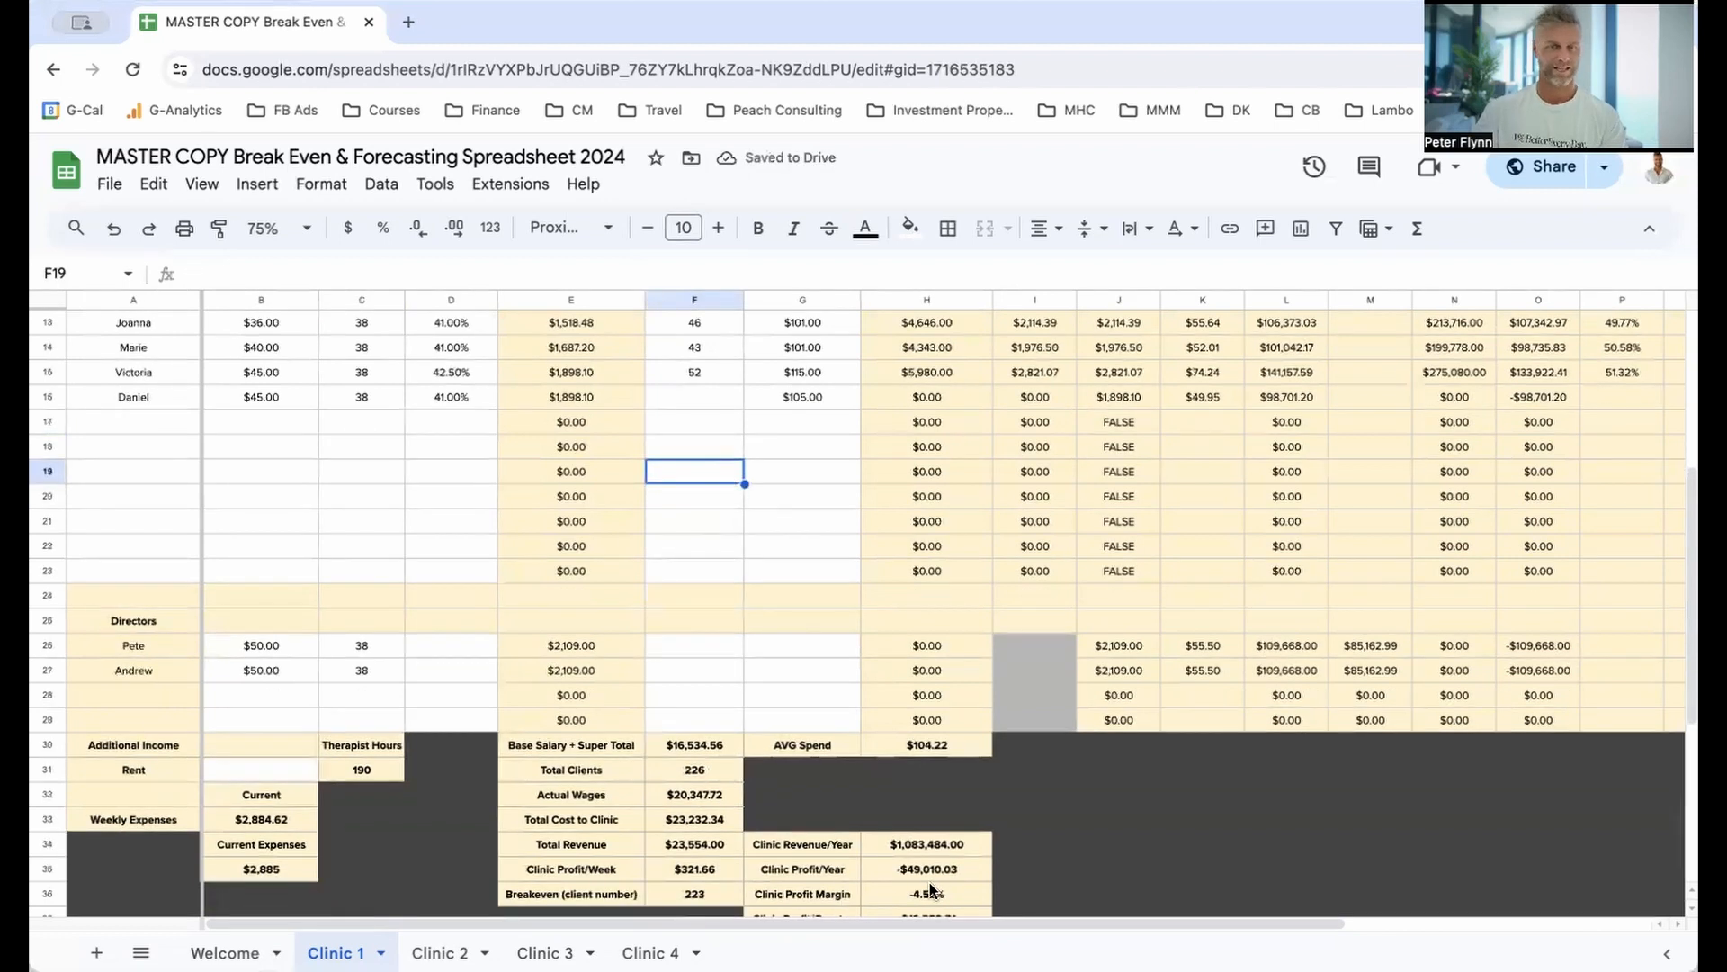
{"action": "scroll", "coordinate": [934, 877], "scroll_direction": "down", "scroll_amount": 3}
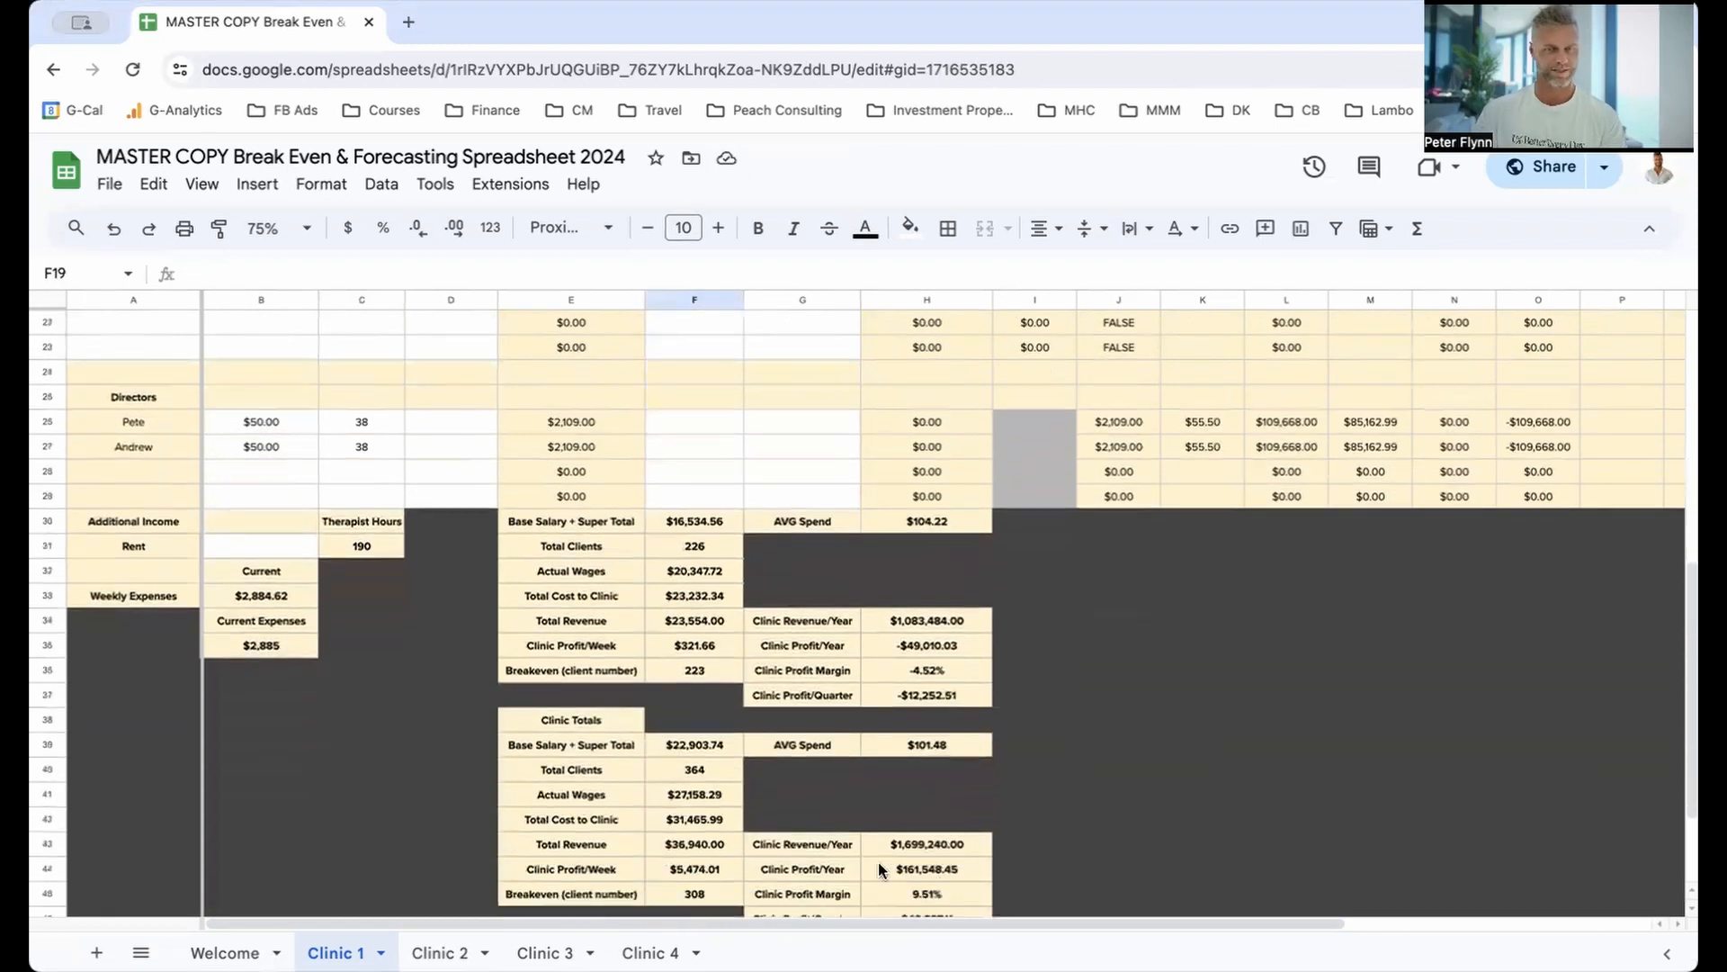
{"action": "scroll", "coordinate": [885, 866], "scroll_direction": "up", "scroll_amount": 3}
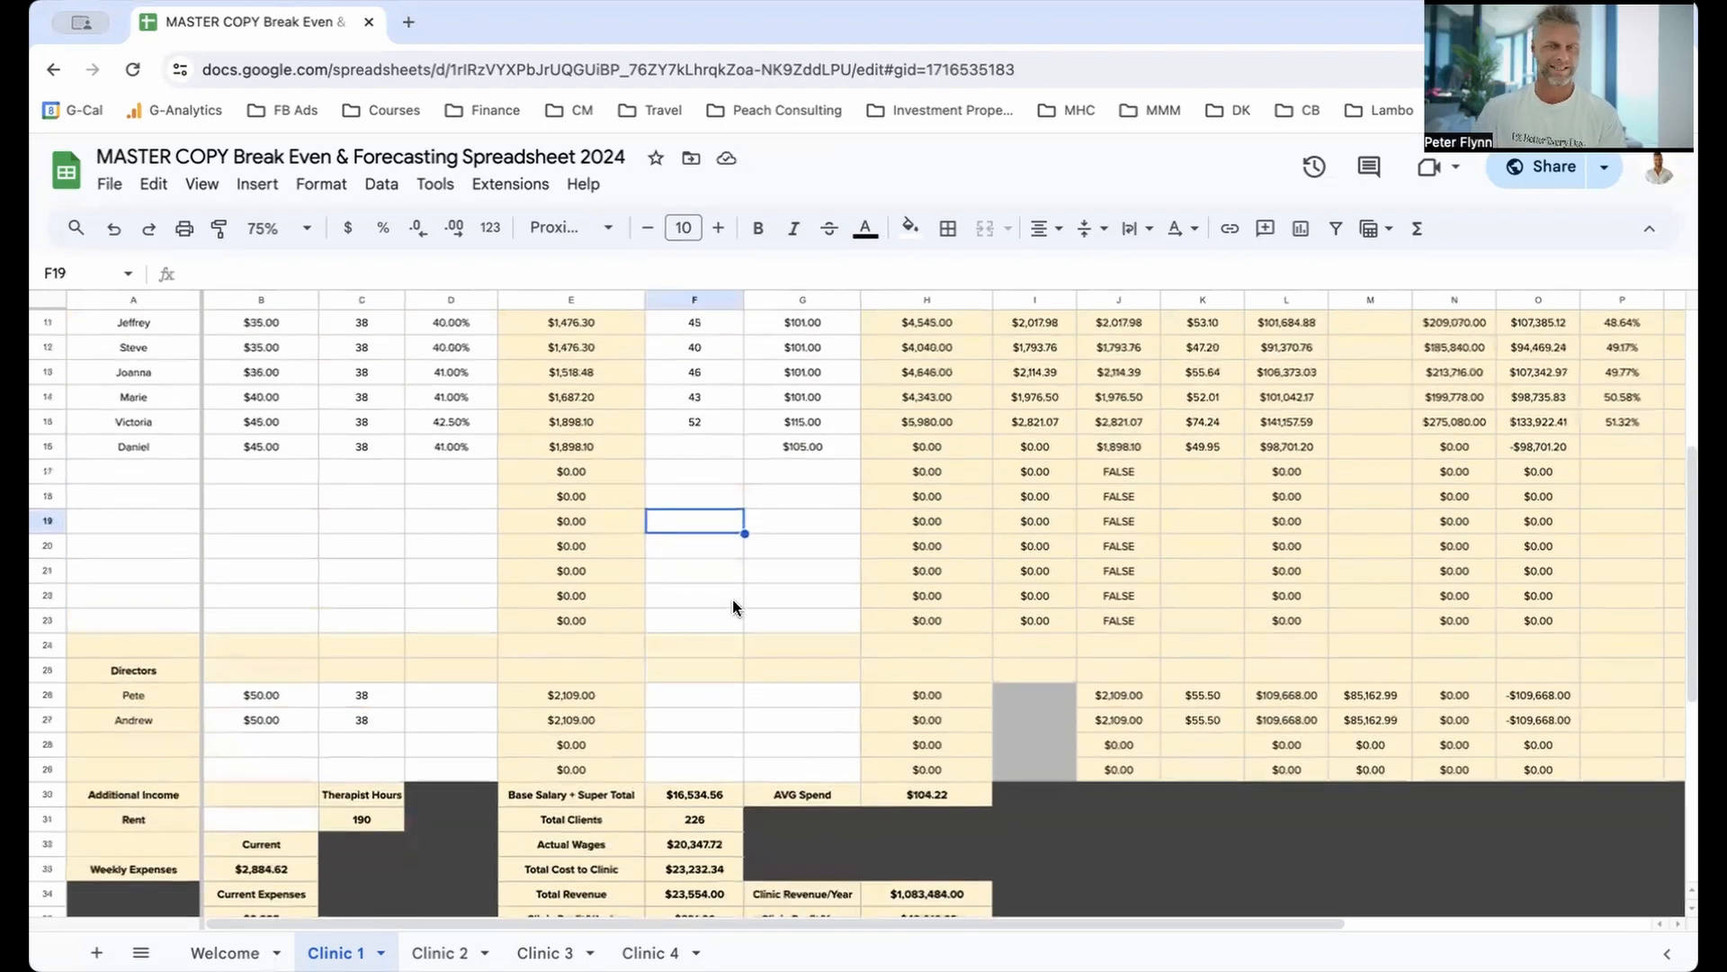
Step: Set the new therapist's clients per week to 30 and check Clinic 1's yearly profit
{"action": "left_click", "coordinate": [687, 401]}
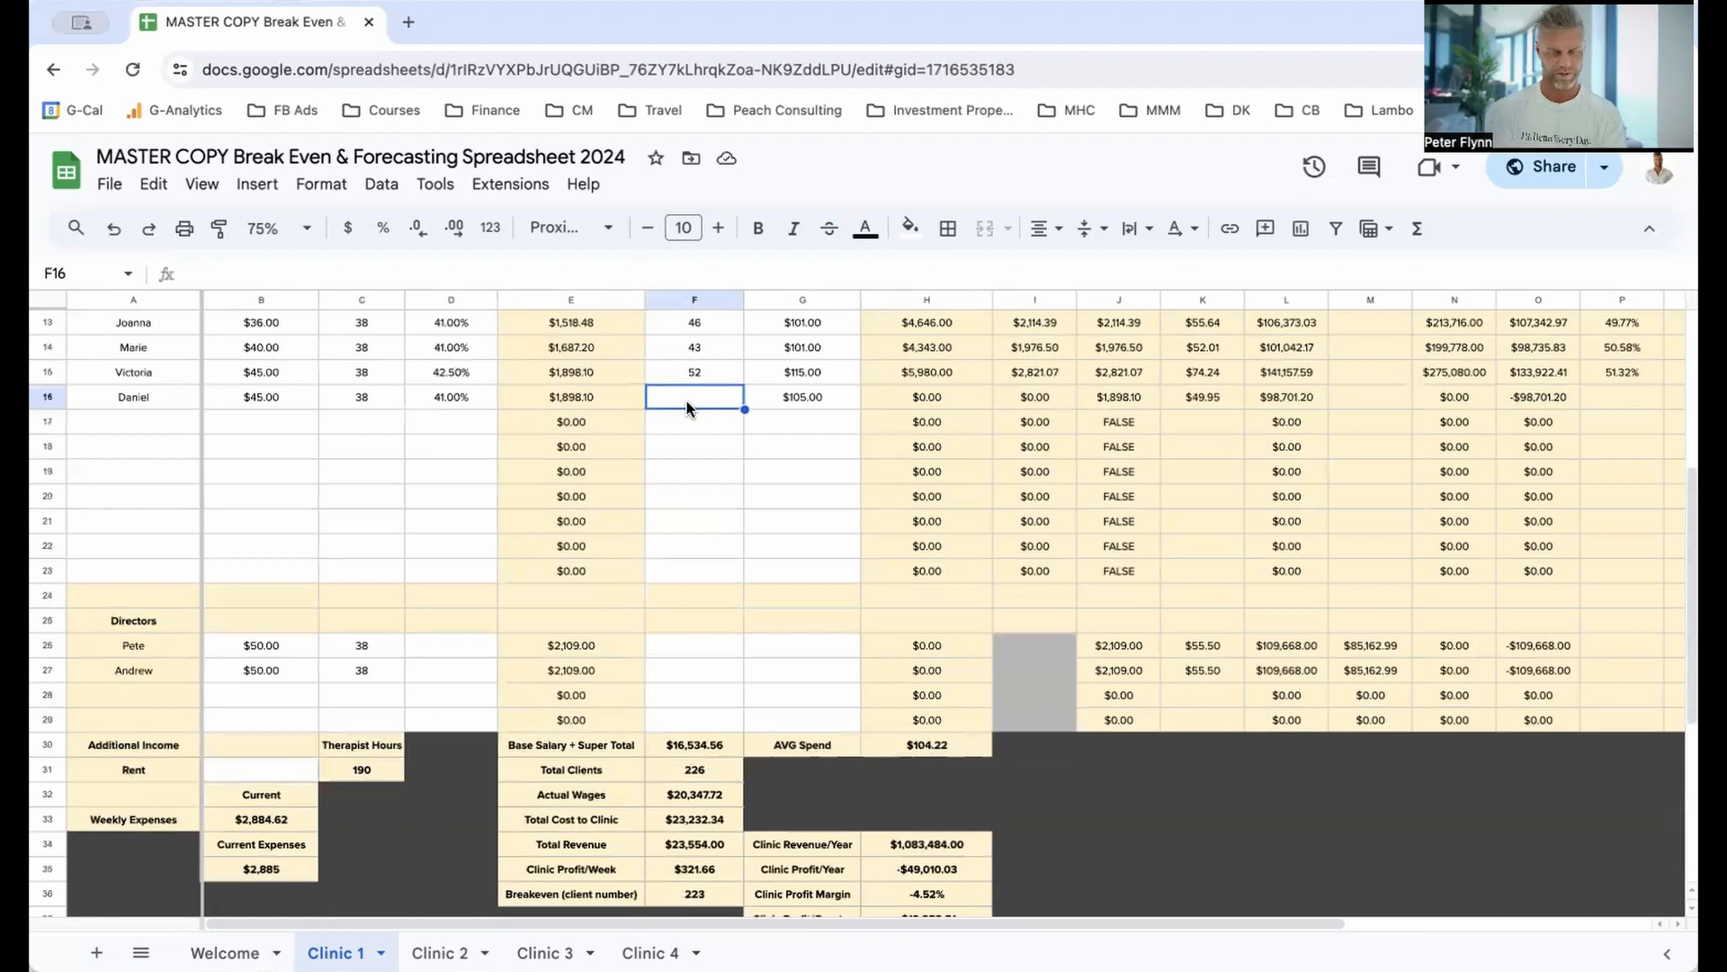
{"action": "type", "text": "30"}
{"action": "key", "text": "Return"}
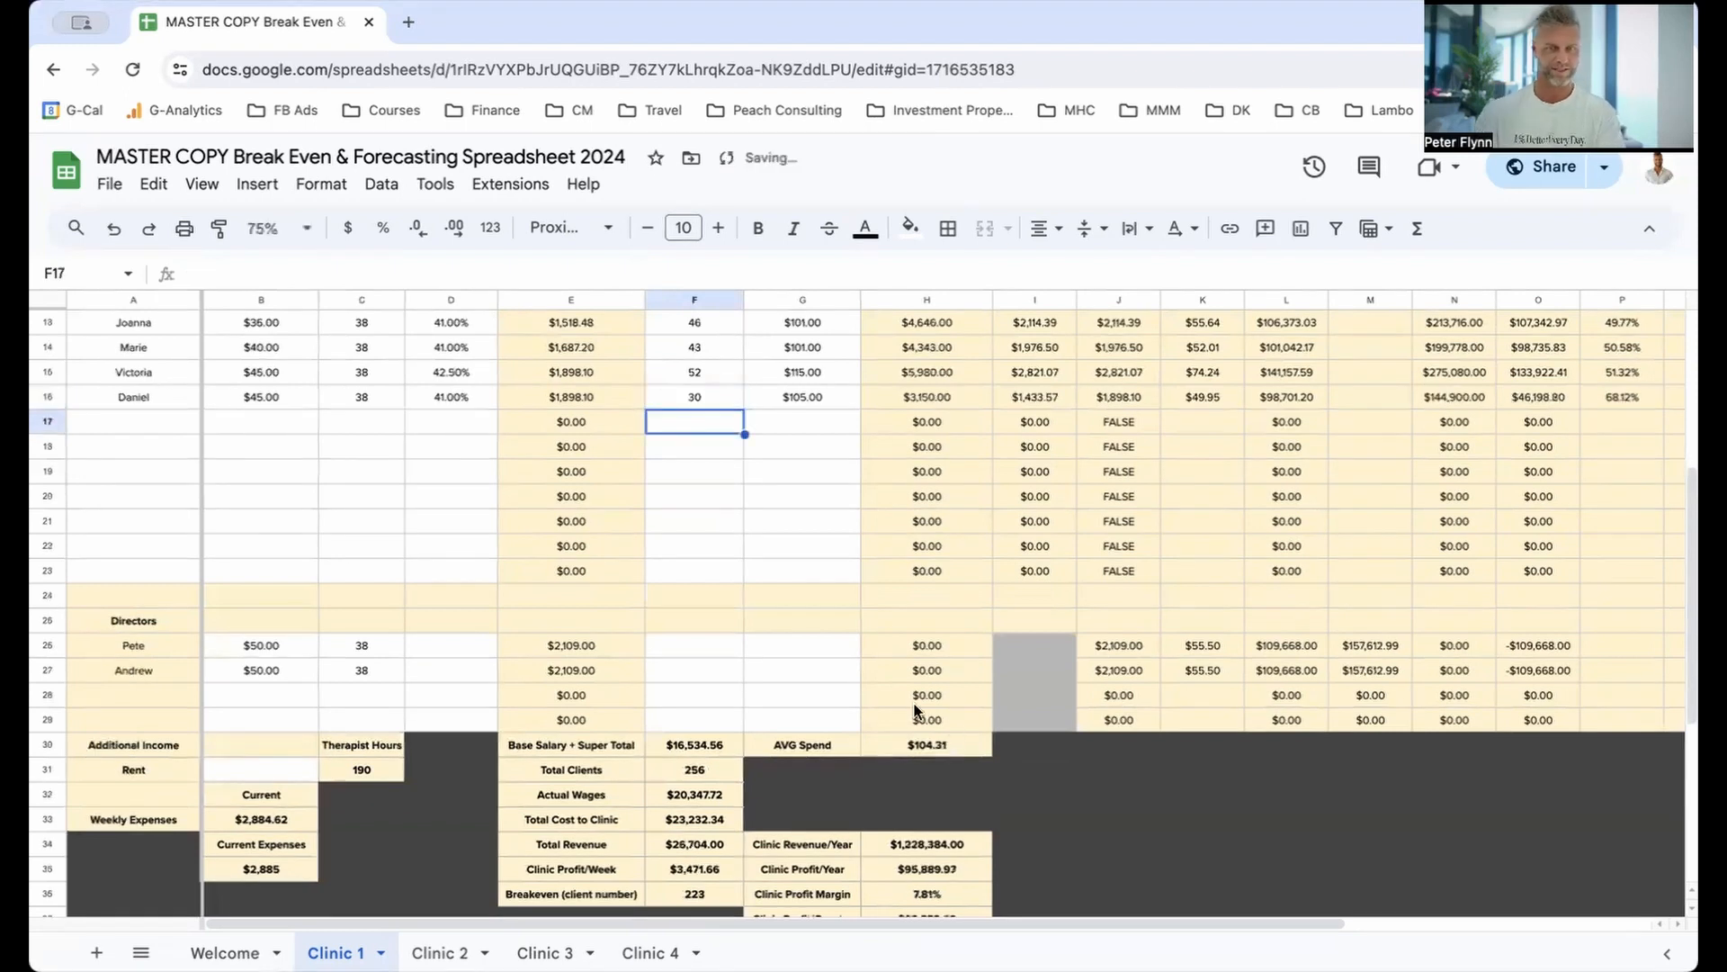
{"action": "left_click", "coordinate": [943, 871]}
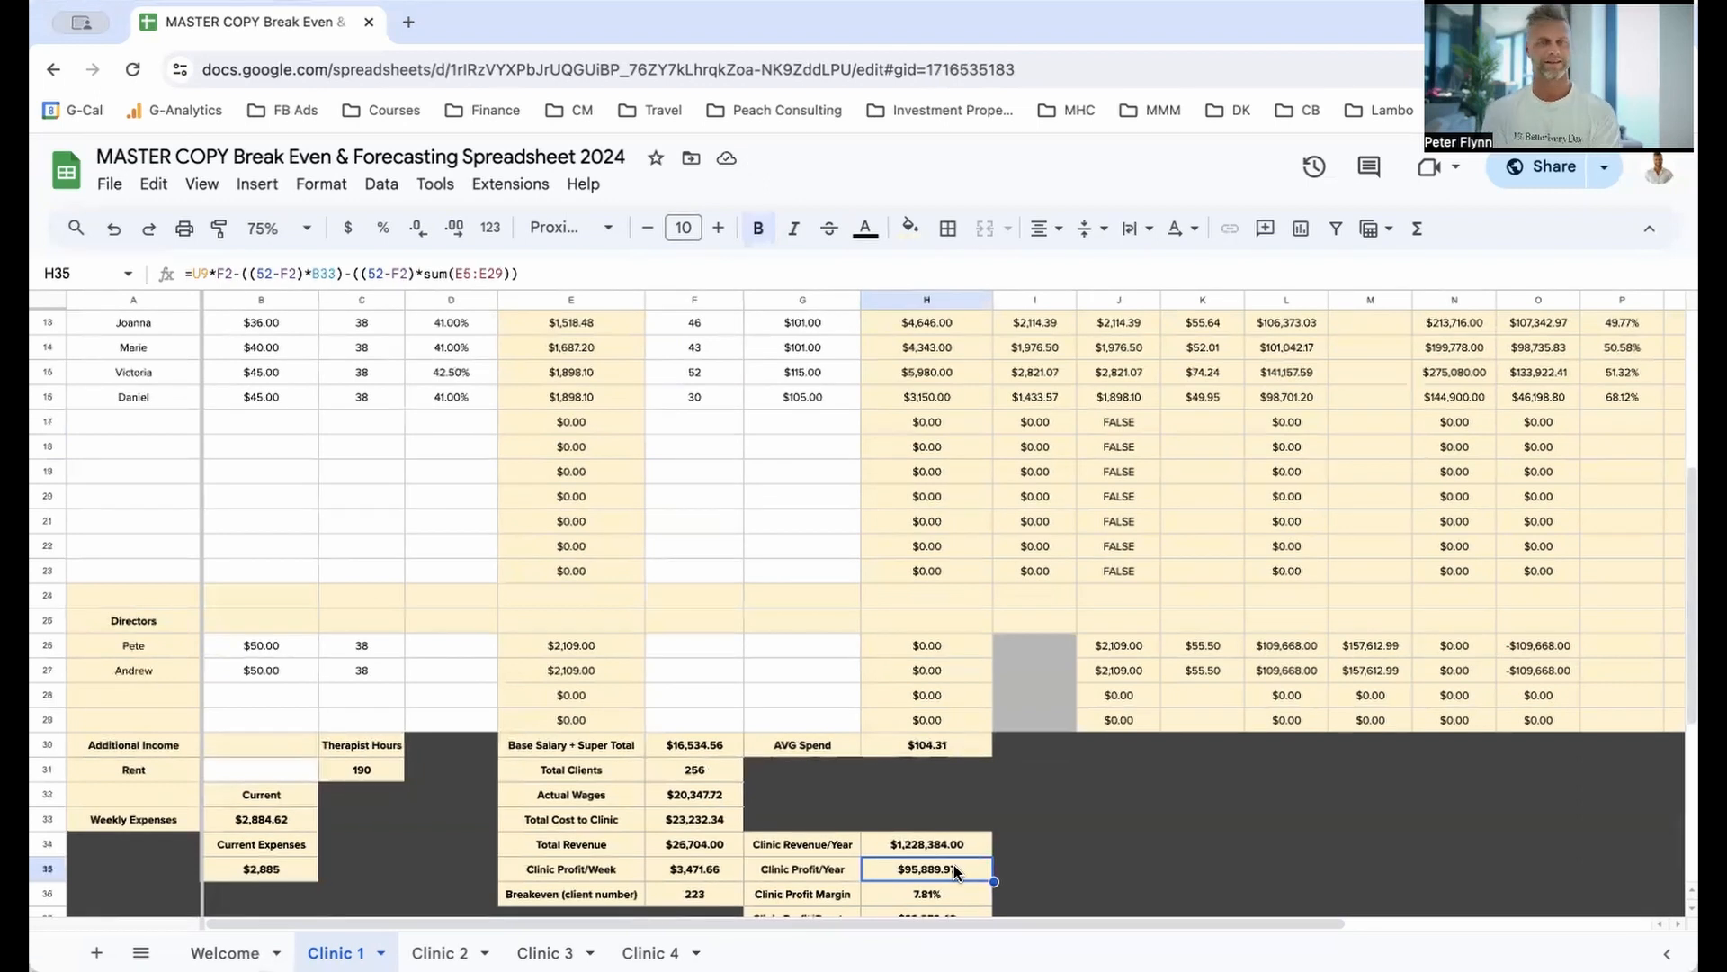
Step: Raise the new therapist's clients per week to 42 and check Clinic 1's yearly profit
{"action": "left_click", "coordinate": [704, 396]}
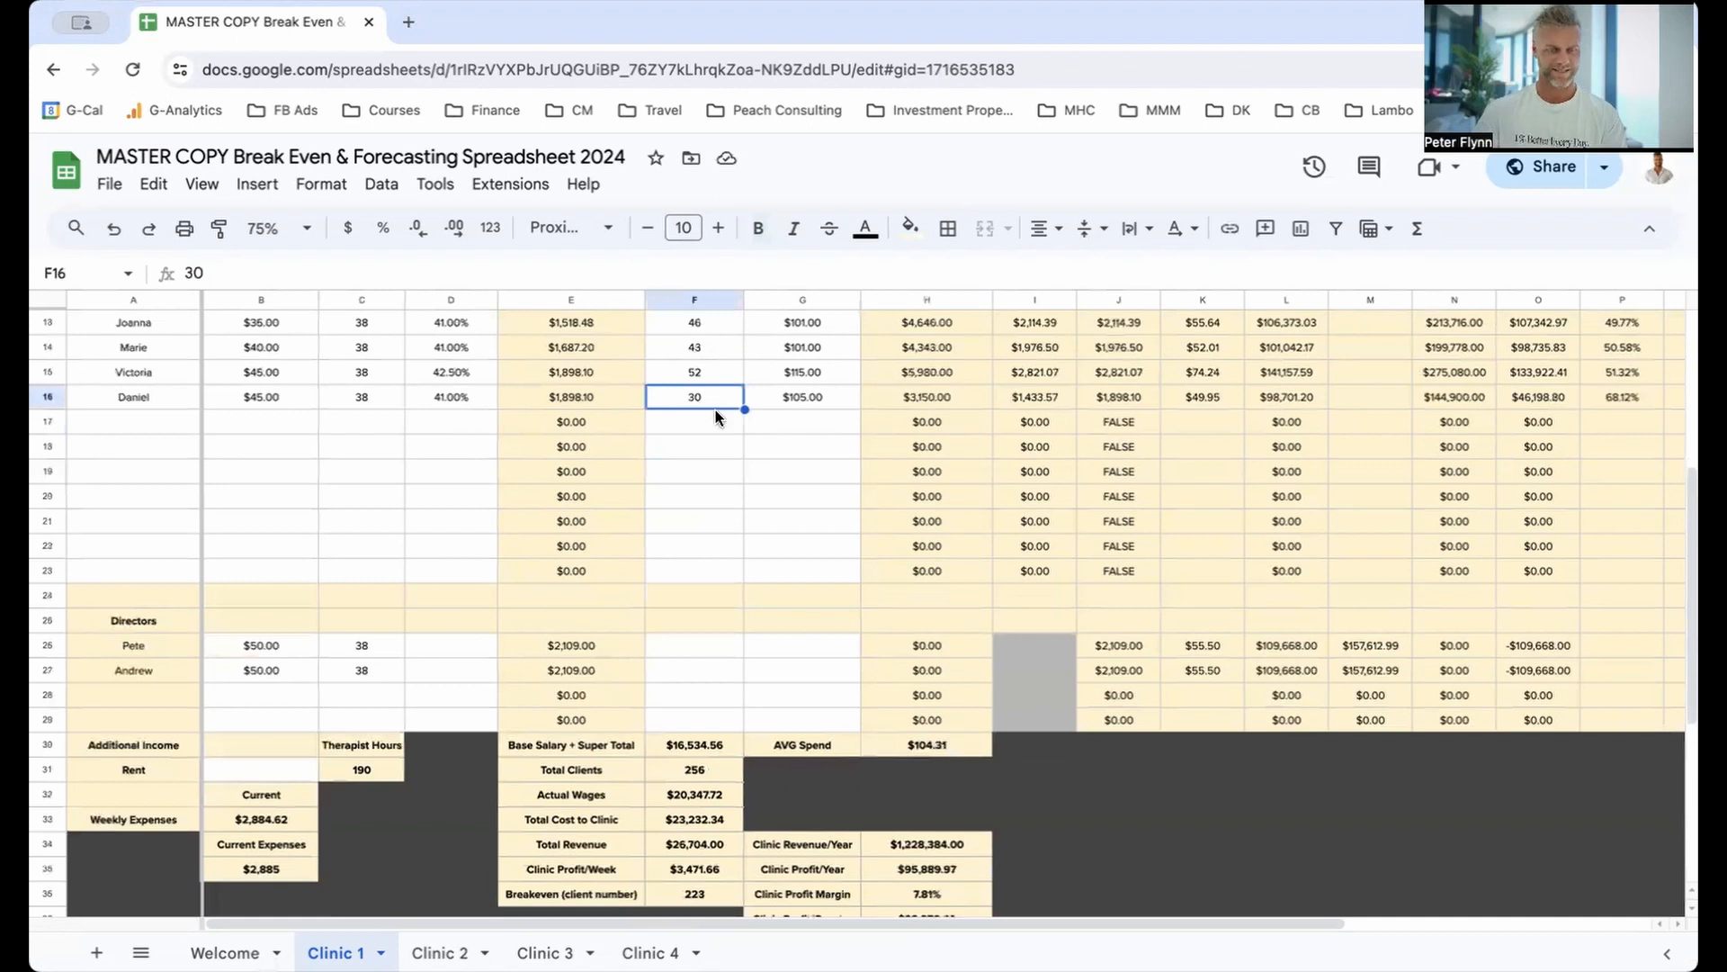
{"action": "type", "text": "42"}
{"action": "key", "text": "Return"}
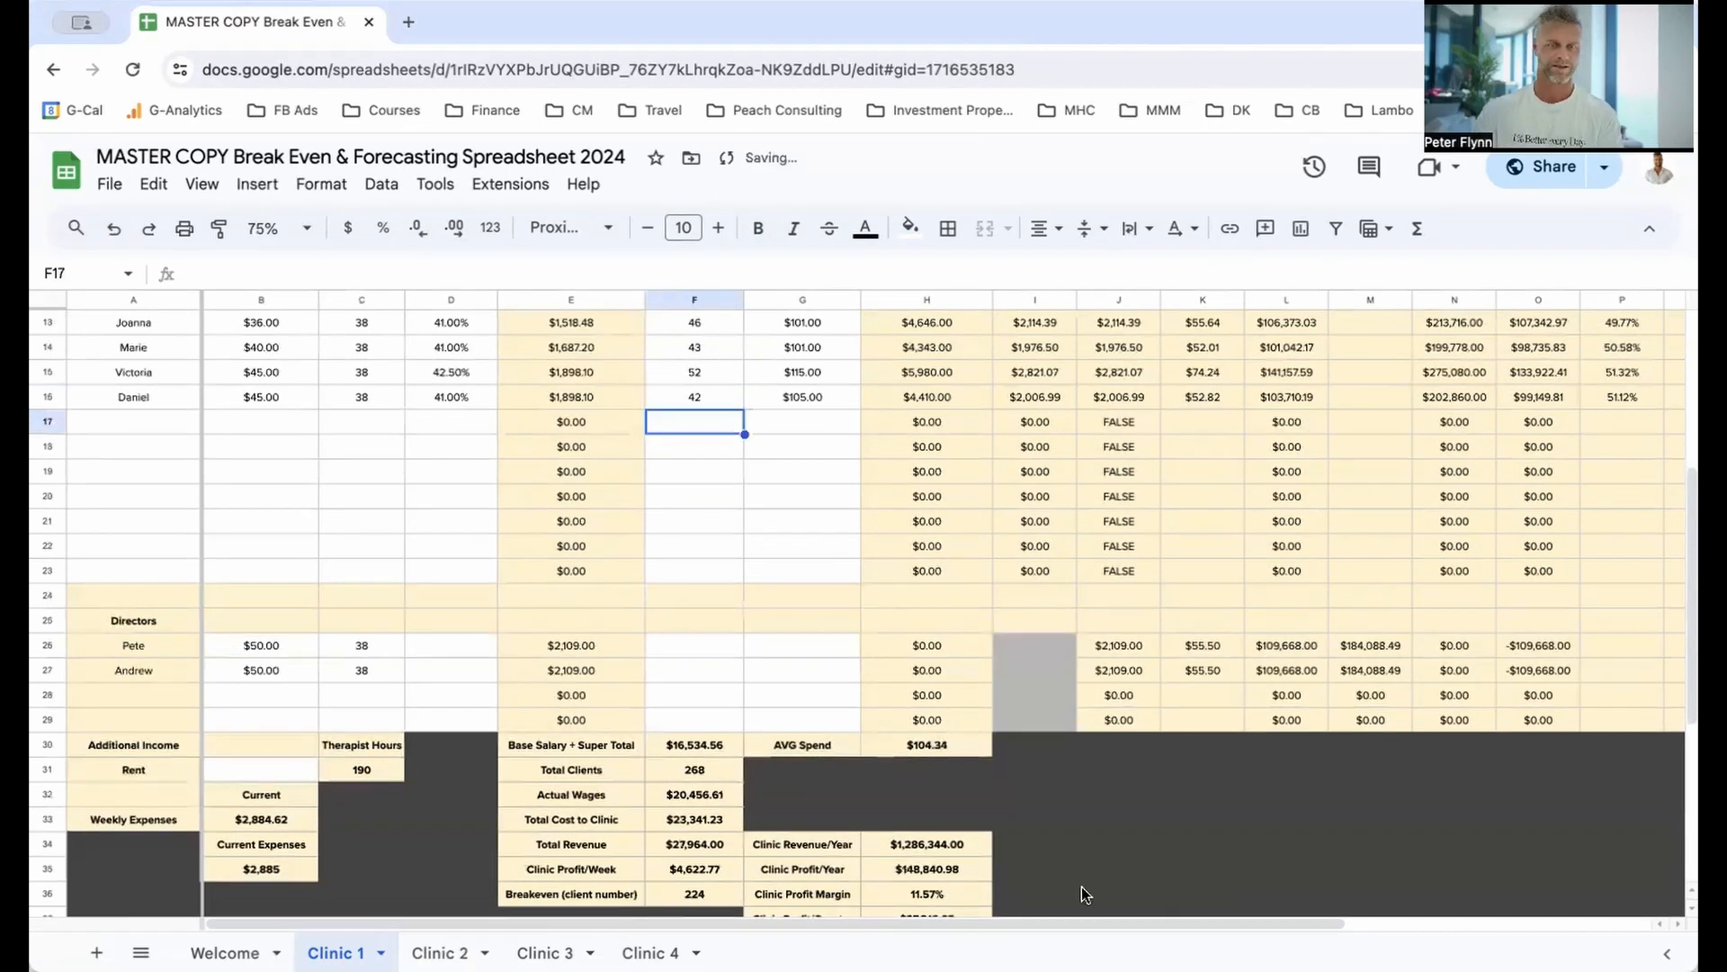
{"action": "left_click", "coordinate": [967, 880]}
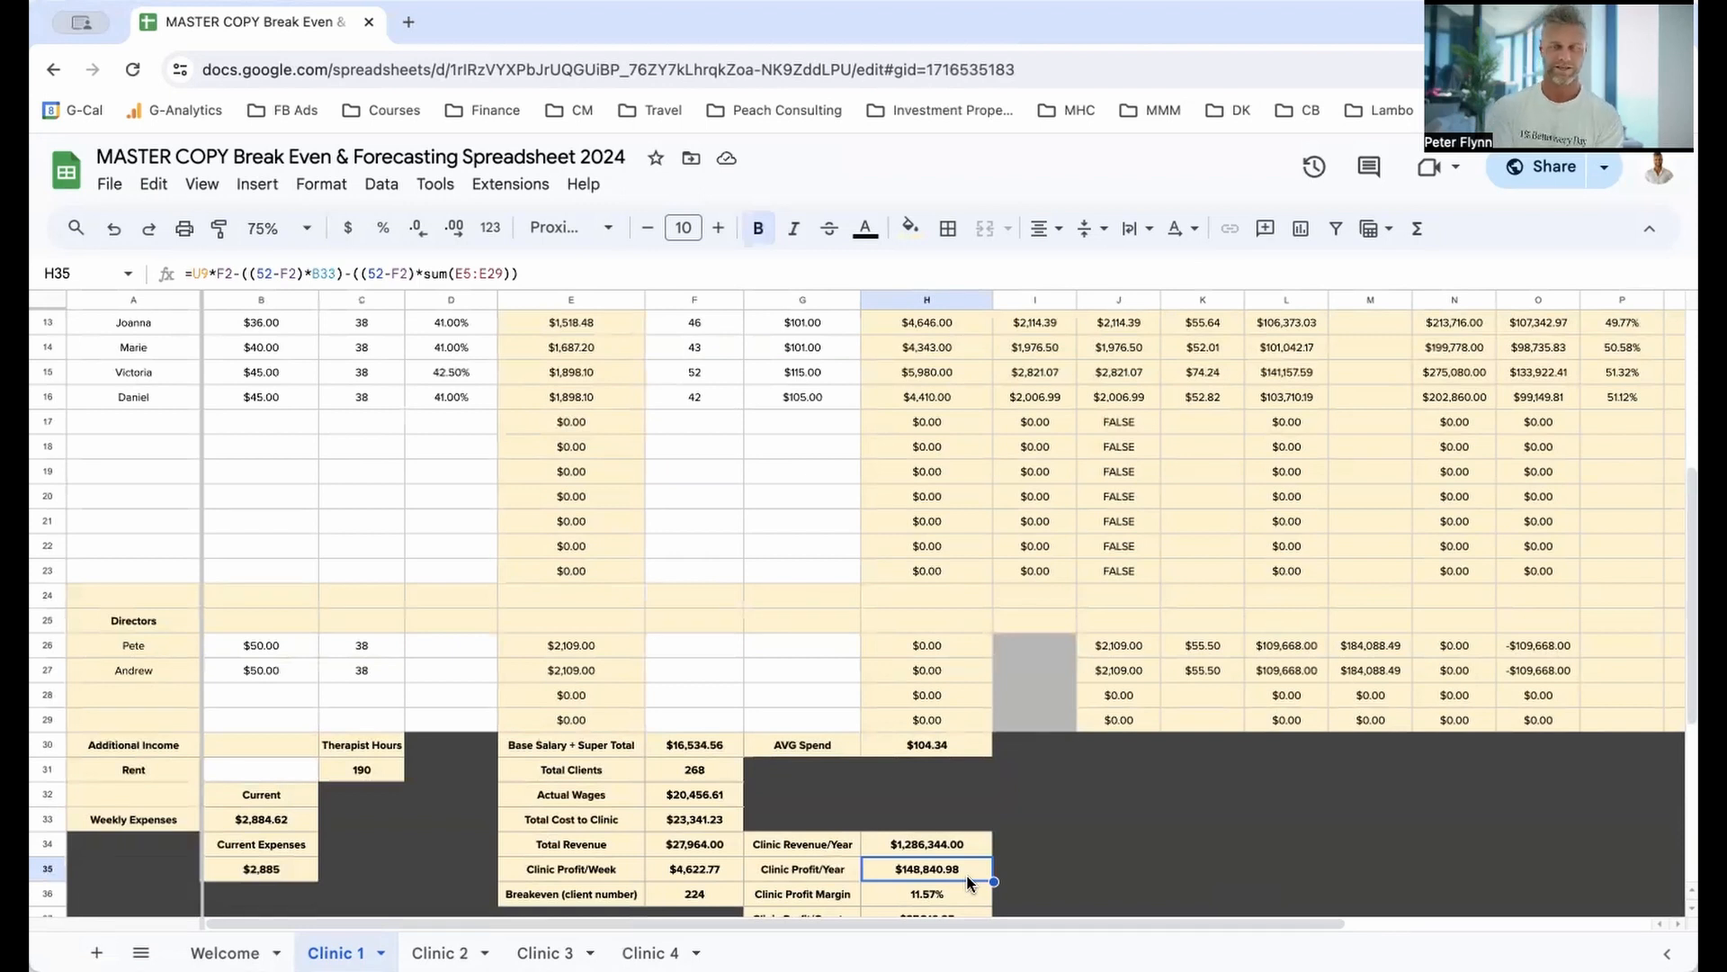
Step: Clear the new therapist's hourly rate and clients per week on the Clinic 1 sheet
{"action": "left_click", "coordinate": [295, 397]}
{"action": "key", "text": "Delete"}
{"action": "left_click", "coordinate": [688, 394]}
{"action": "type", "text": "\\"}
{"action": "left_click", "coordinate": [732, 486]}
{"action": "left_click", "coordinate": [720, 395]}
{"action": "key", "text": "Delete"}
Step: Set the new therapist's hourly rate to $43
{"action": "left_click", "coordinate": [241, 401]}
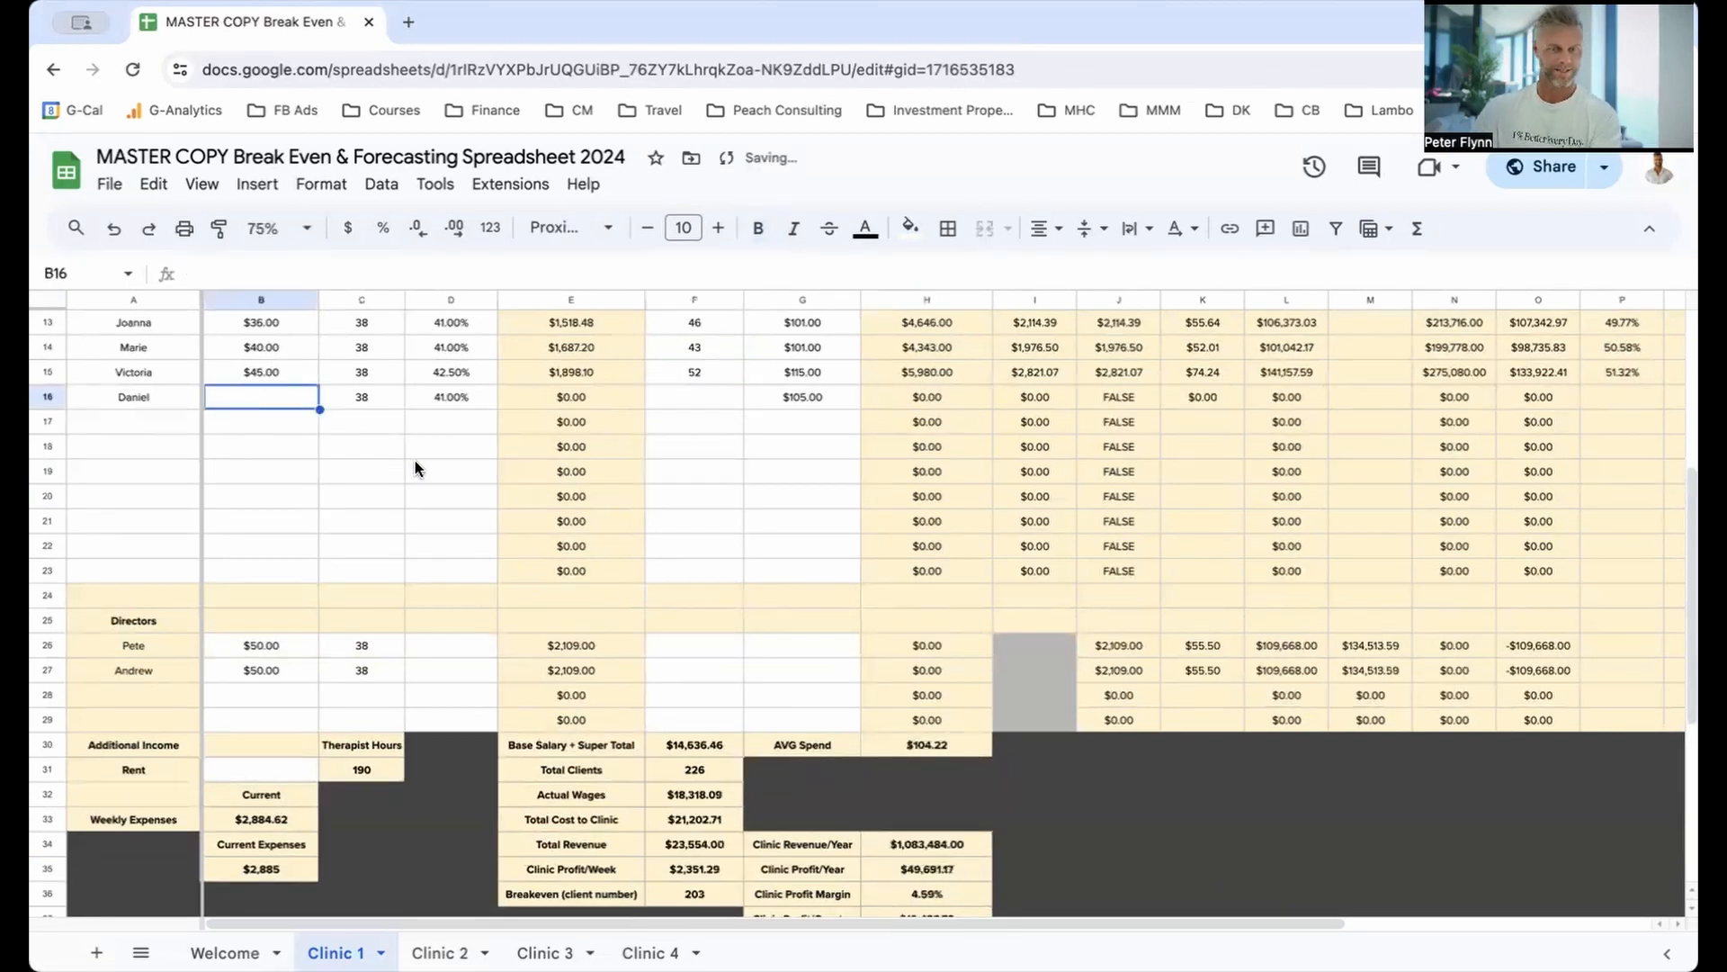
{"action": "type", "text": "43"}
{"action": "key", "text": "Return"}
{"action": "key", "text": "Return"}
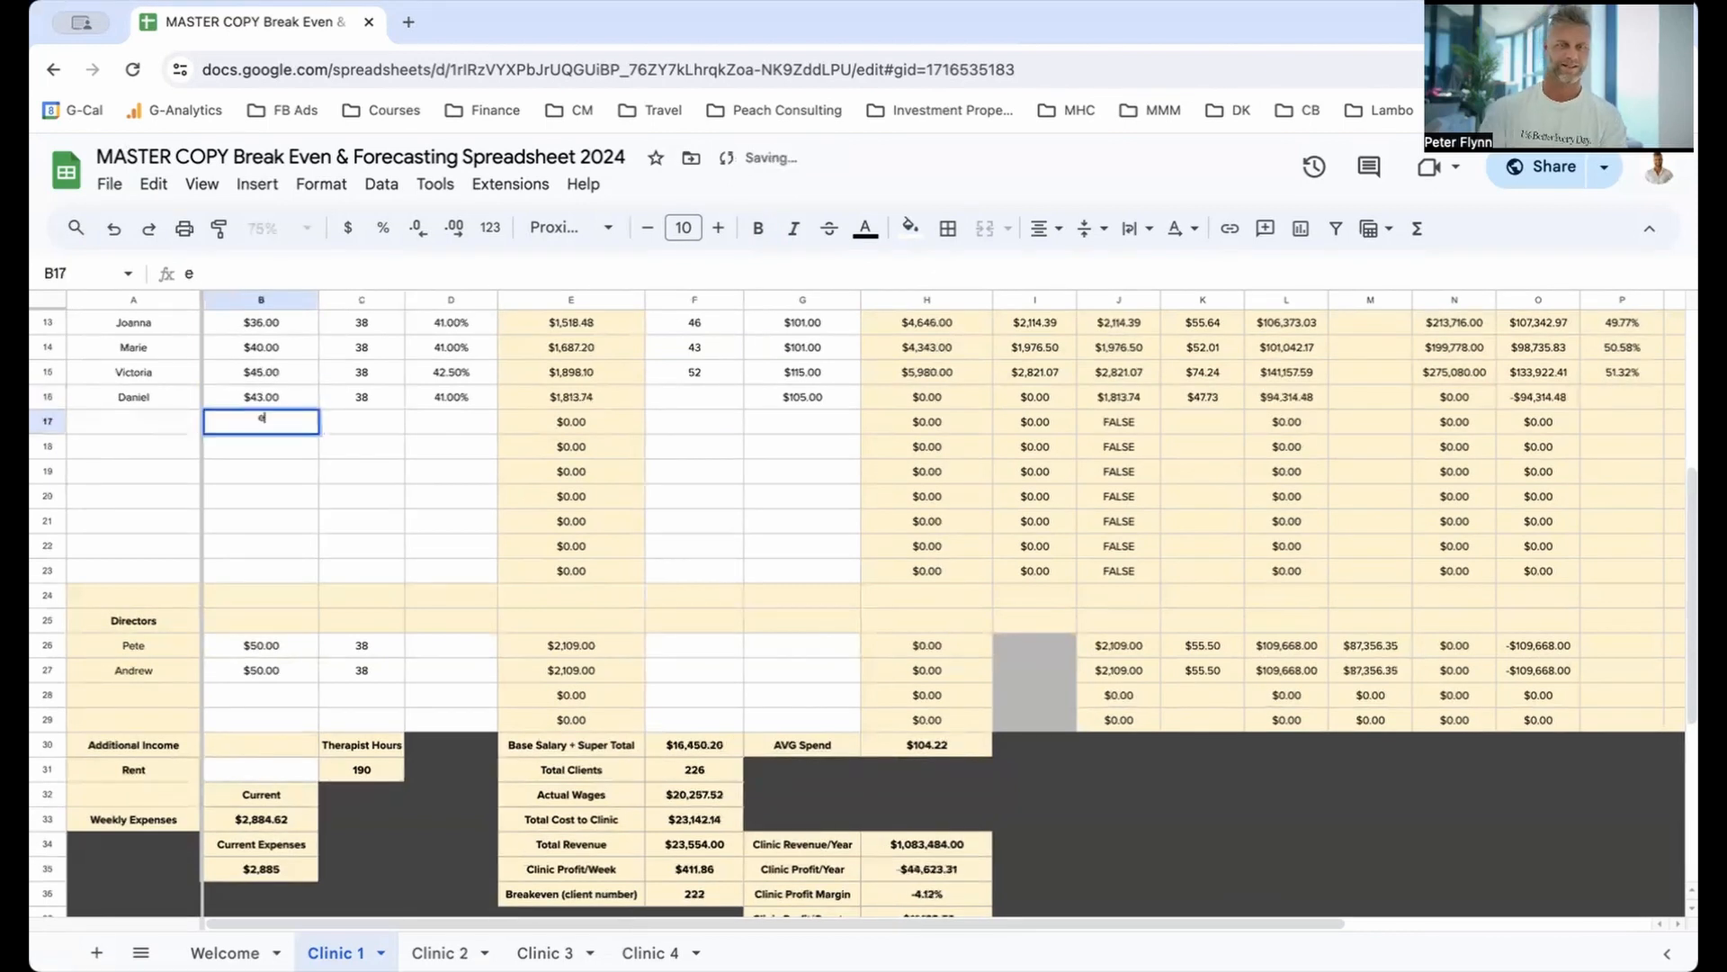
Step: Set the new therapist's hourly rate in row 16 to $47
{"action": "left_click", "coordinate": [378, 524]}
{"action": "left_click", "coordinate": [272, 402]}
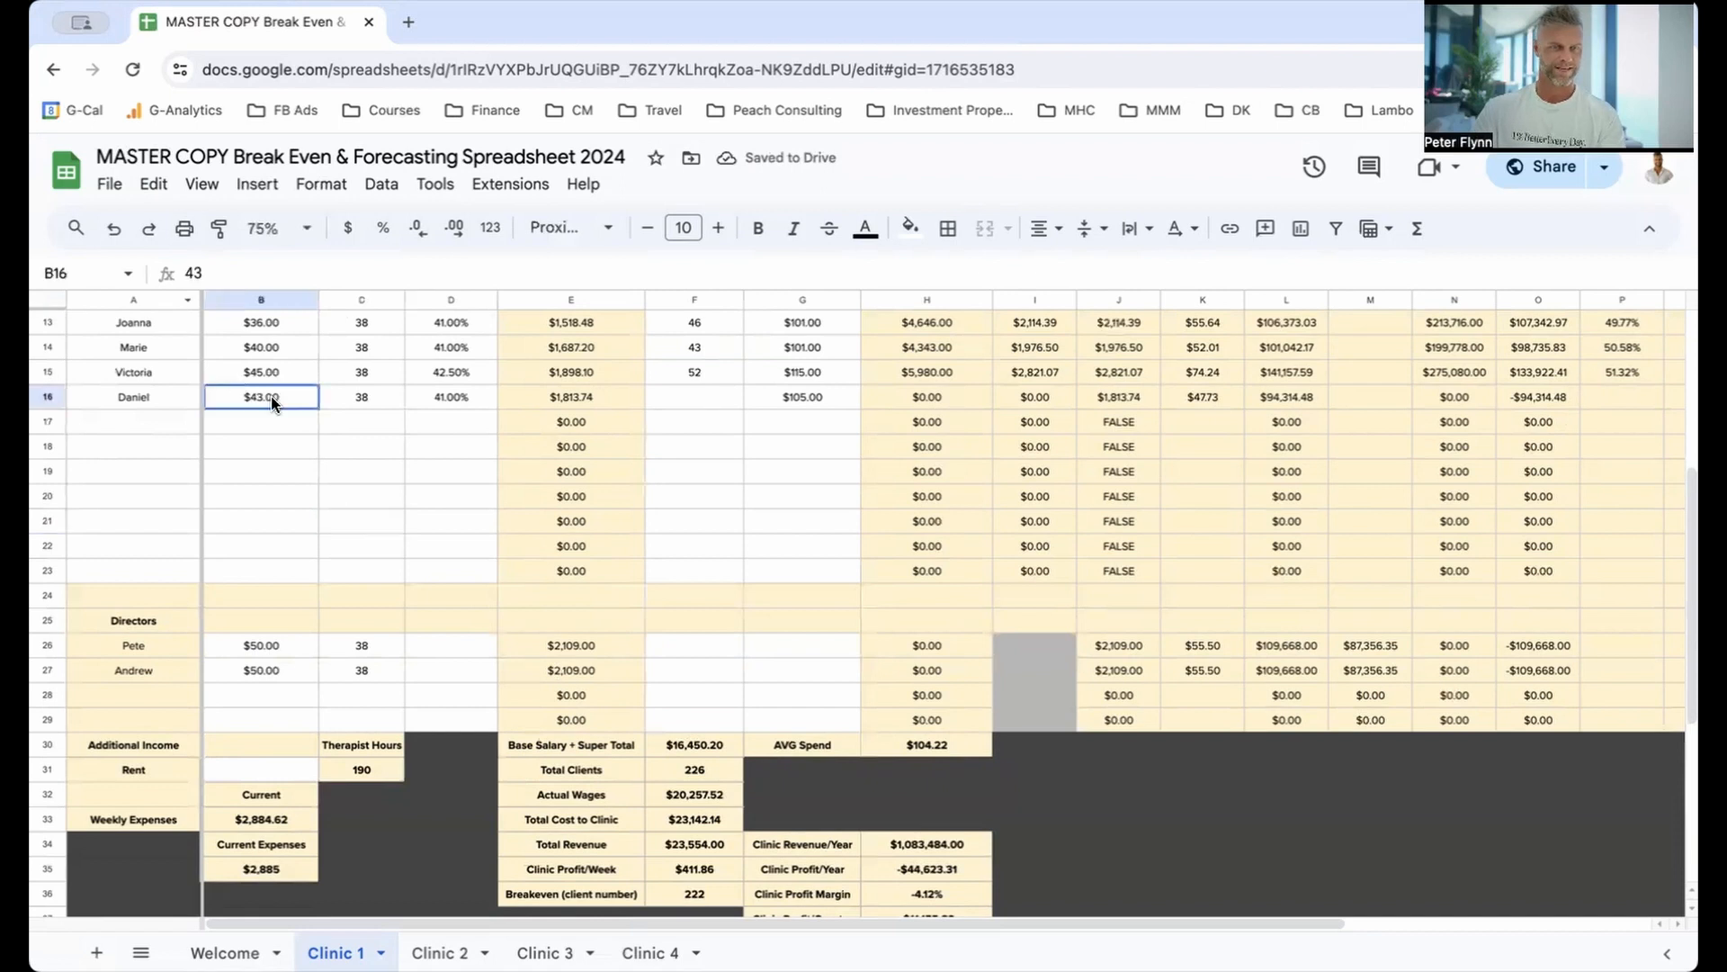
{"action": "type", "text": "47"}
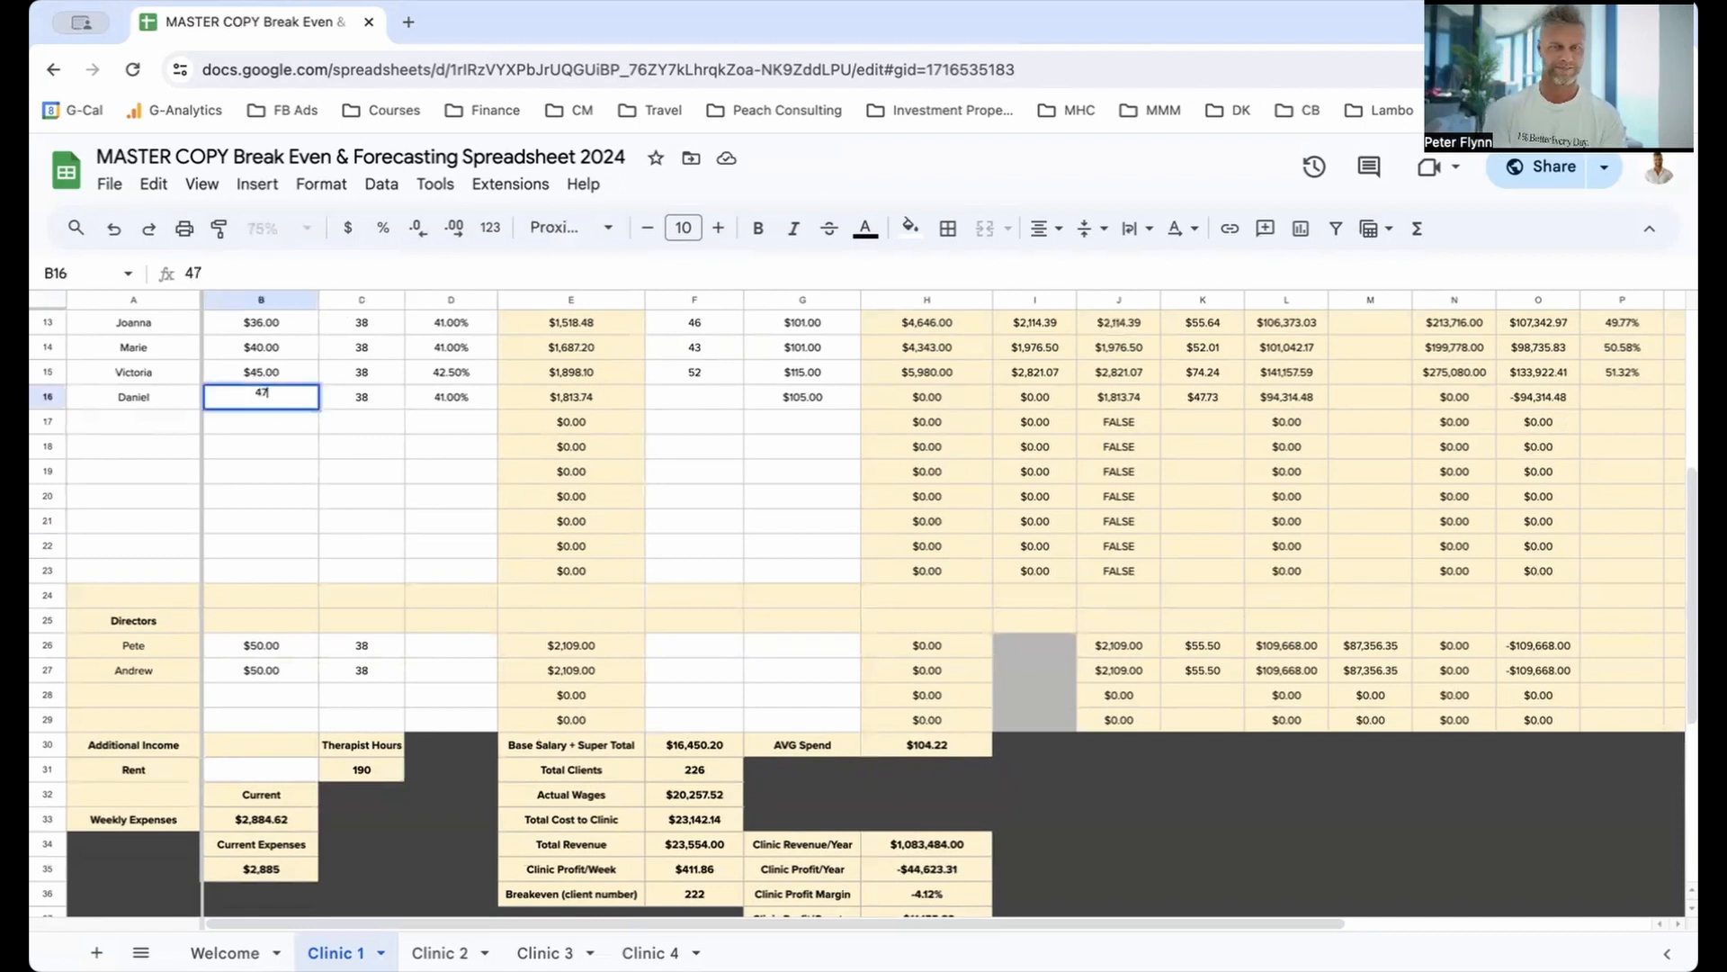
{"action": "key", "text": "Return"}
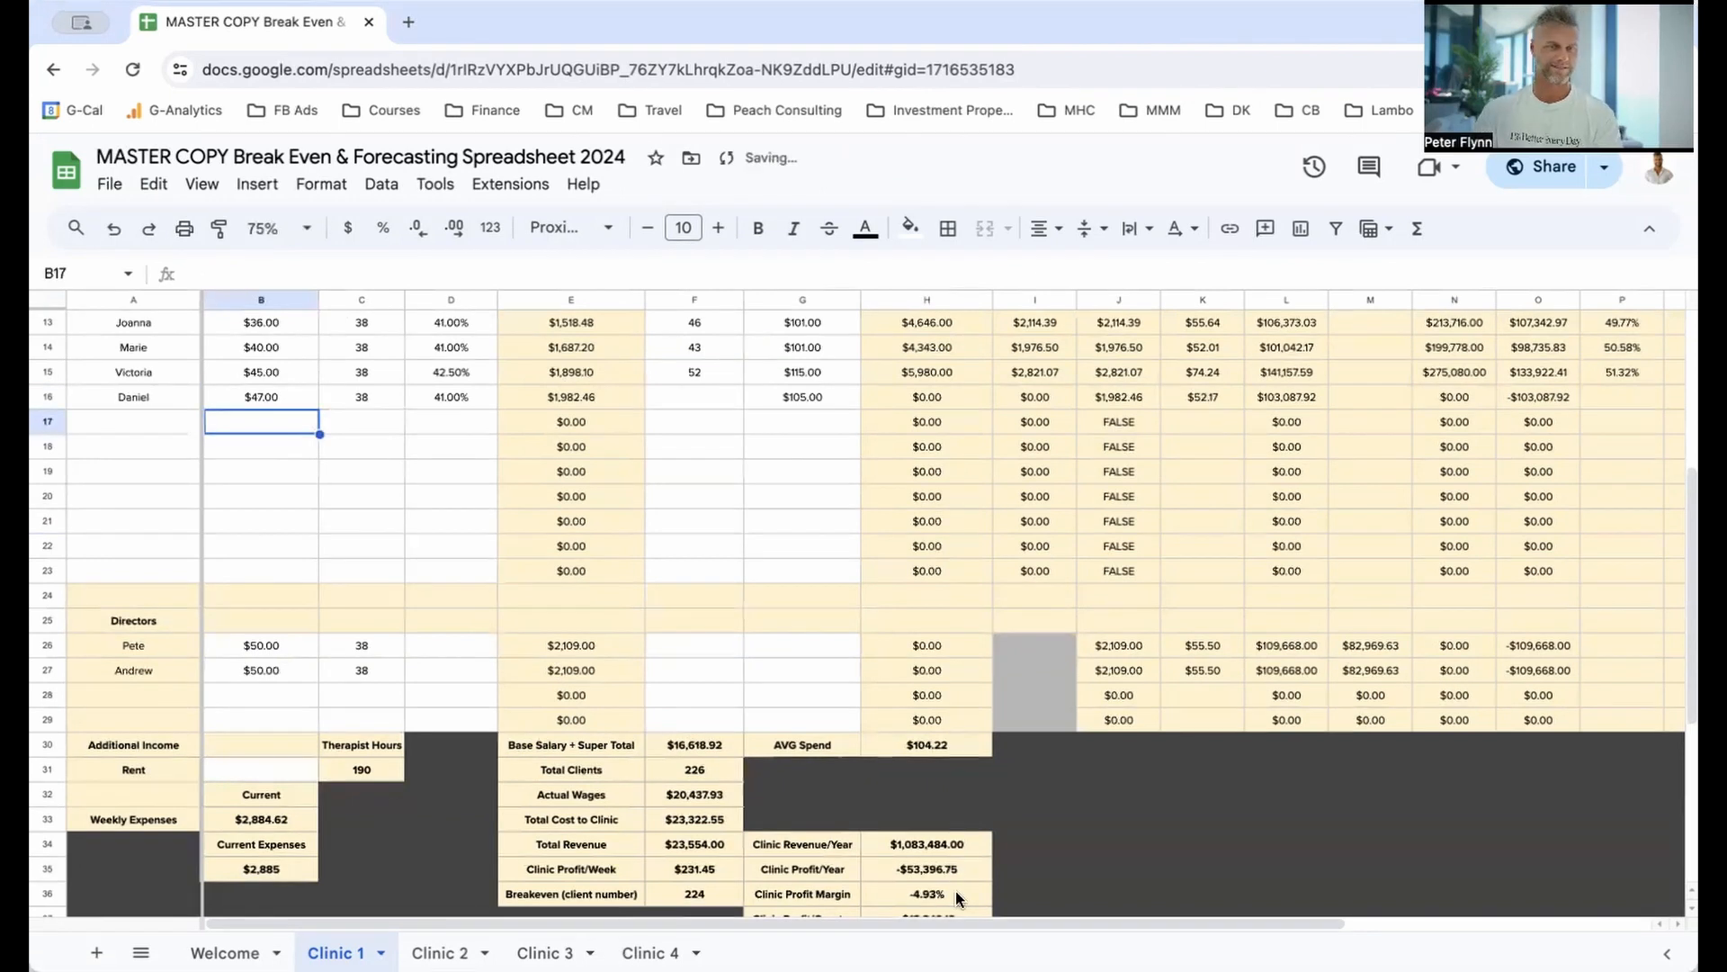
Step: Set the new therapist's clients per week to 43 and check Clinic 1's yearly profit
{"action": "left_click", "coordinate": [295, 401]}
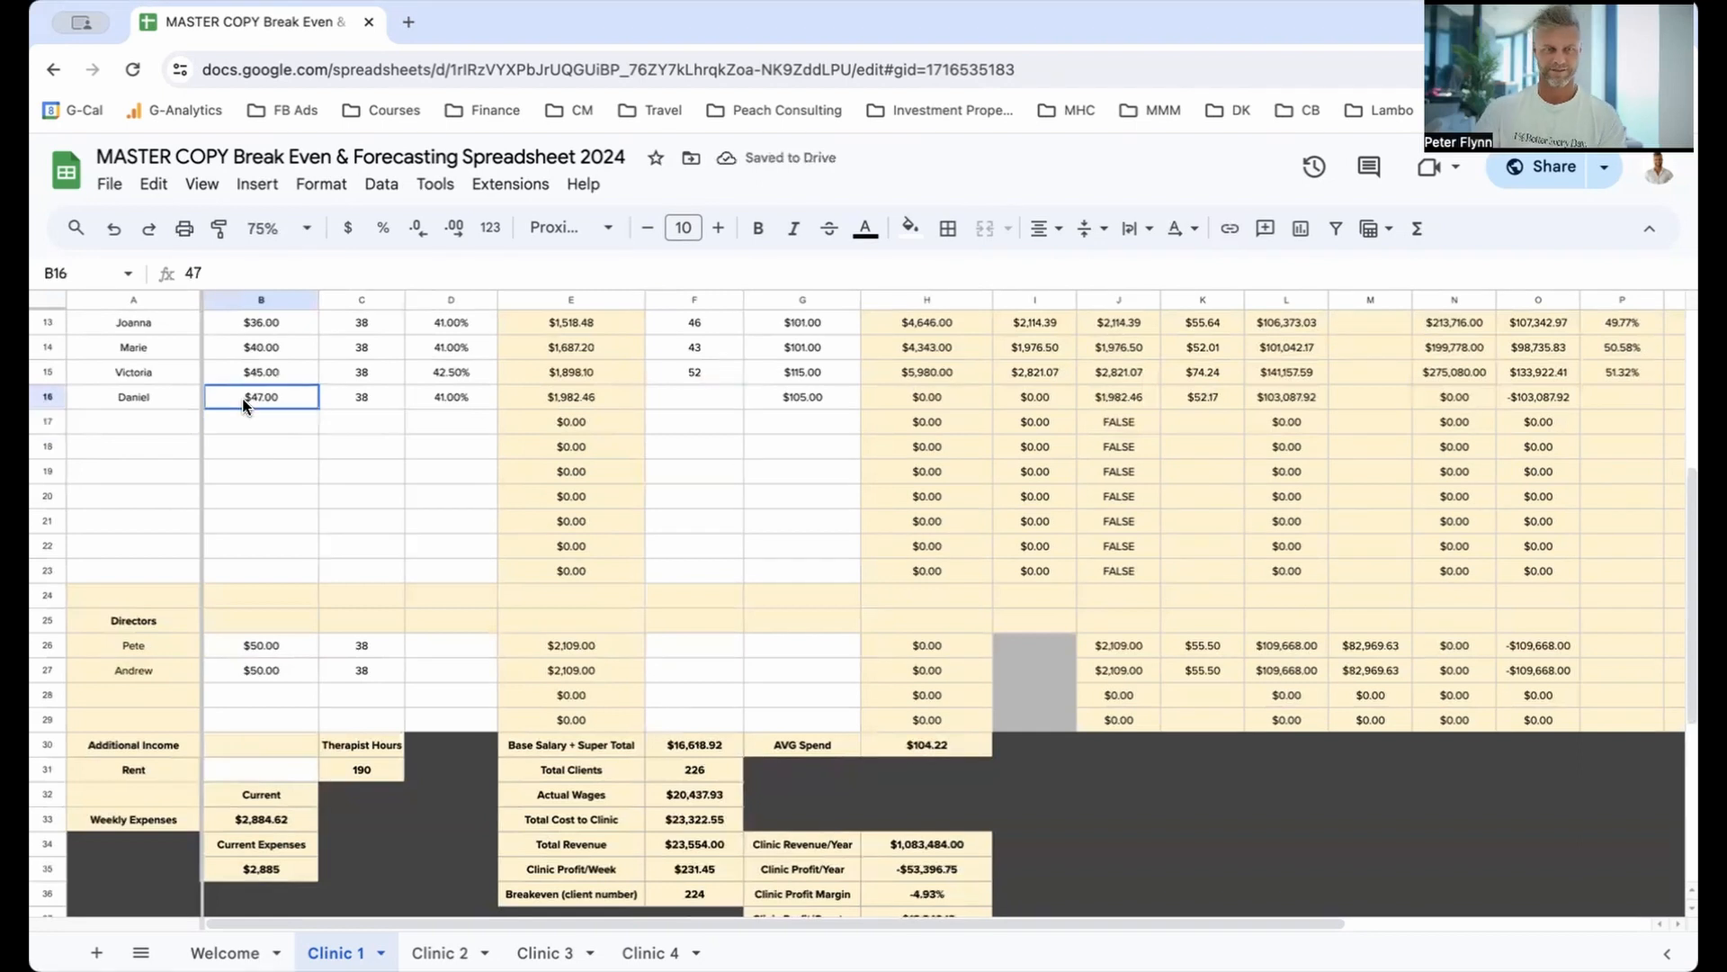
{"action": "left_click", "coordinate": [690, 400]}
{"action": "type", "text": "43"}
{"action": "key", "text": "Return"}
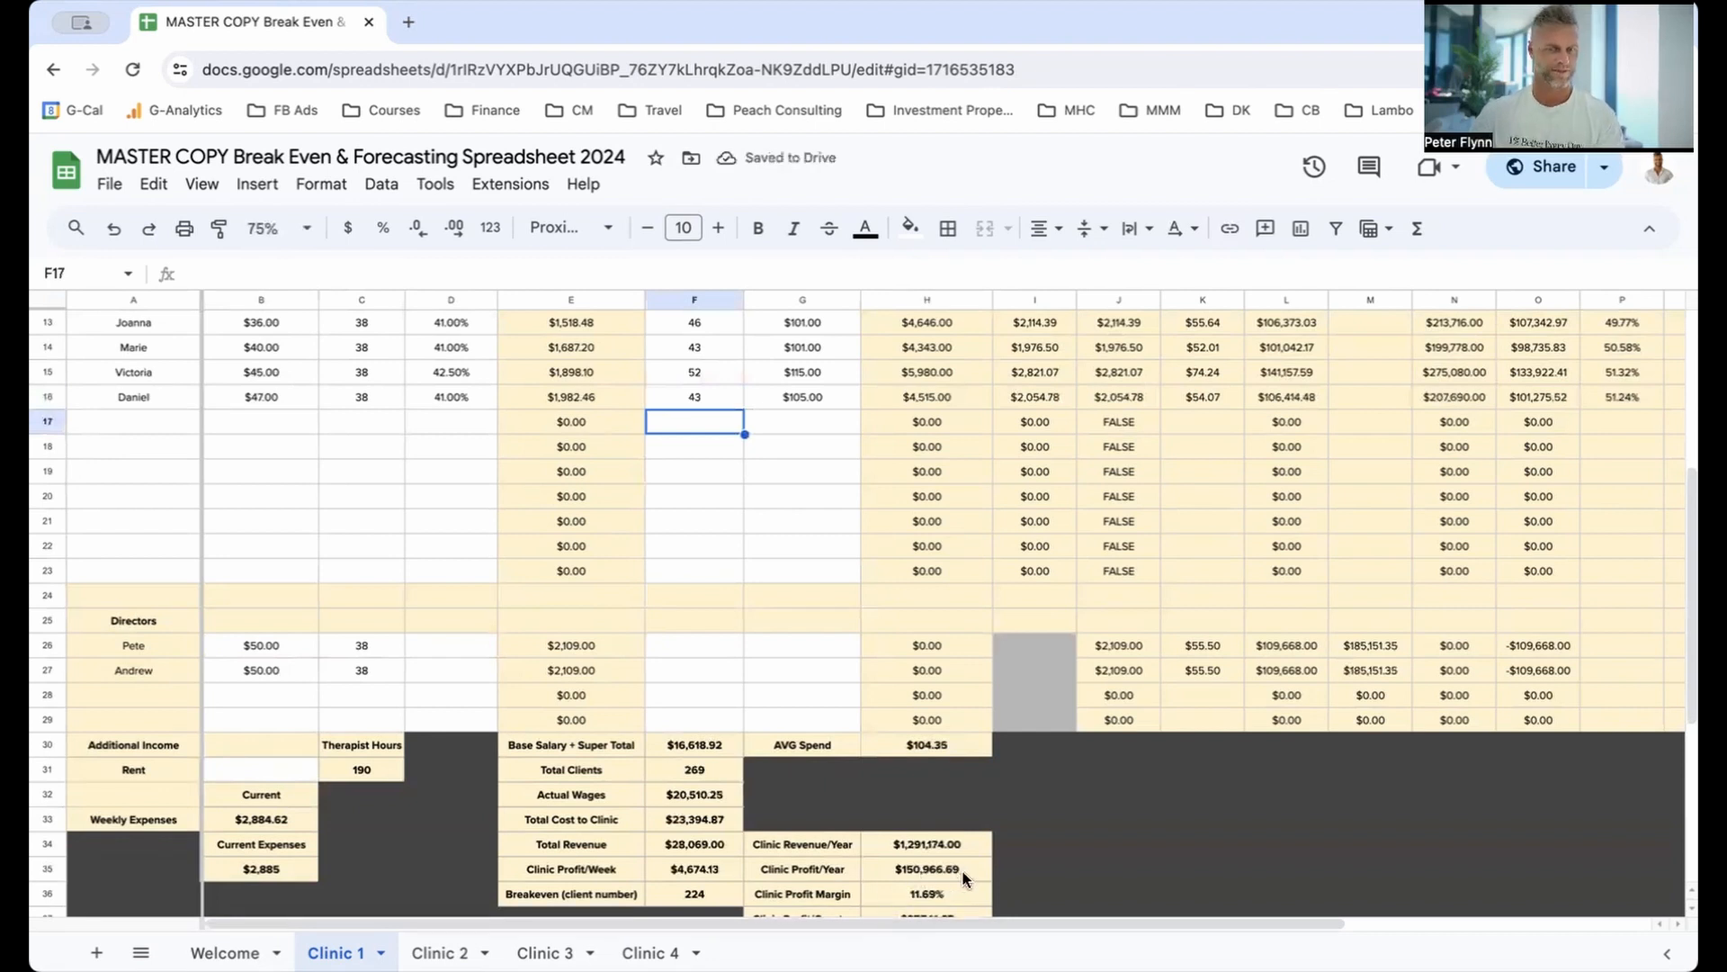
Step: Try an hourly rate of $43 for the new therapist to compare the yearly profit, and restore the rate to $47
{"action": "left_click", "coordinate": [265, 401]}
{"action": "type", "text": "43"}
{"action": "key", "text": "Return"}
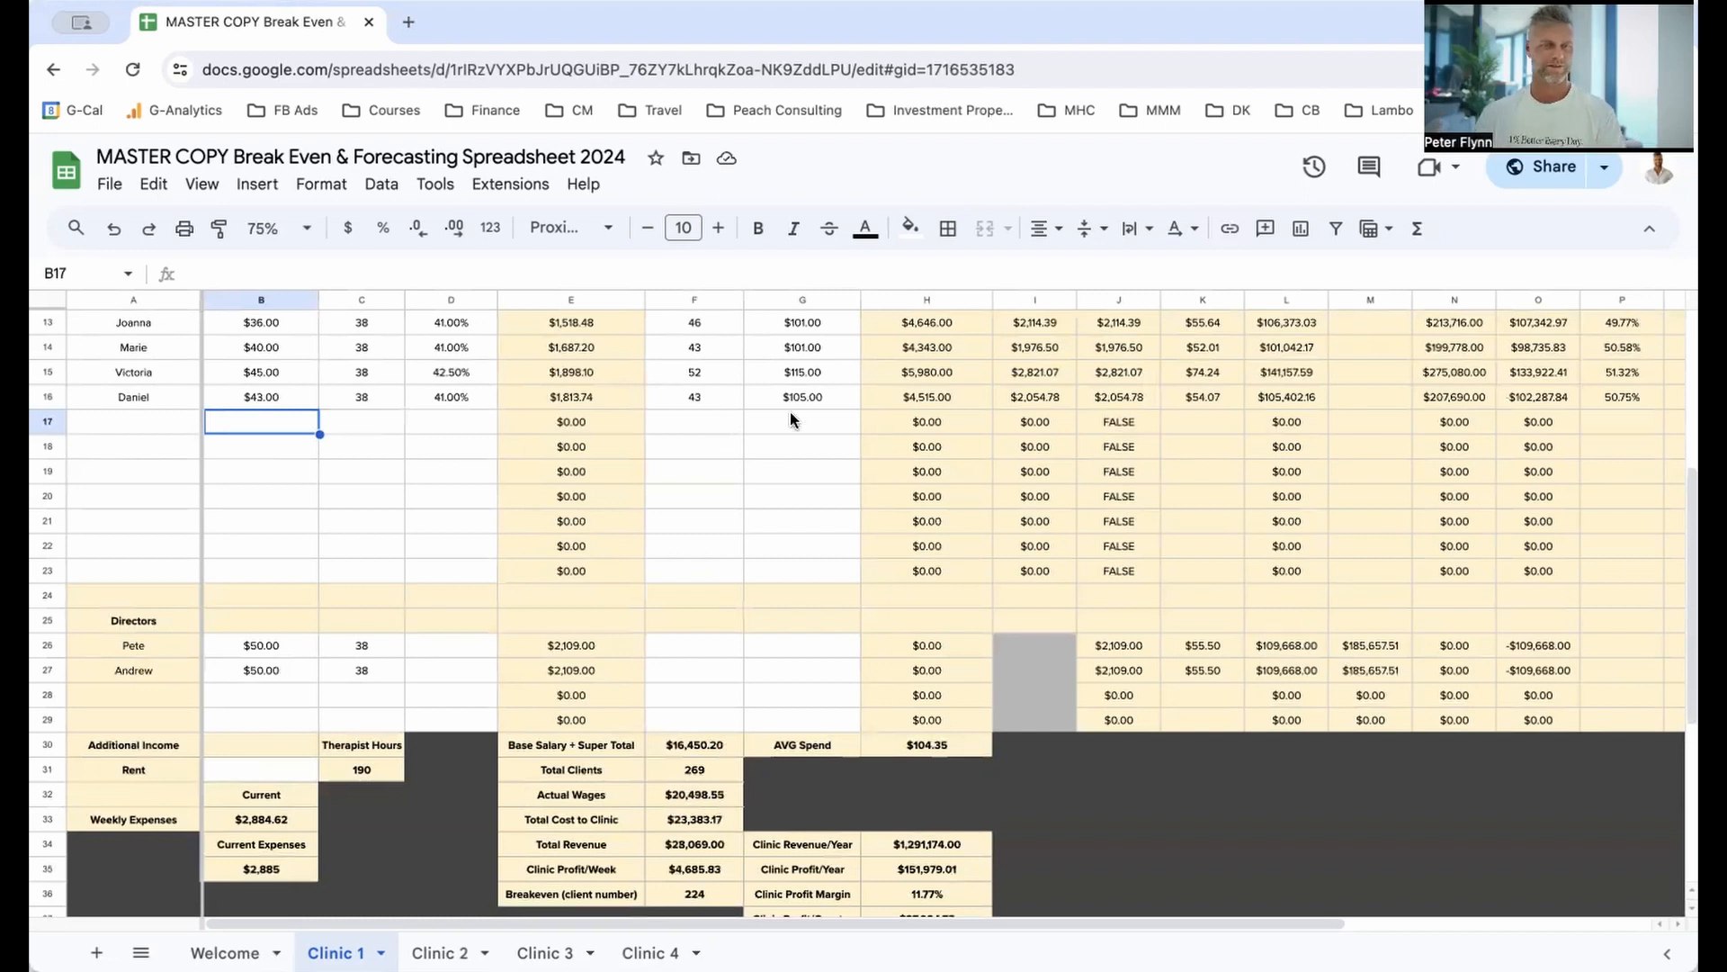
{"action": "left_click", "coordinate": [245, 392]}
{"action": "type", "text": "47"}
{"action": "key", "text": "Return"}
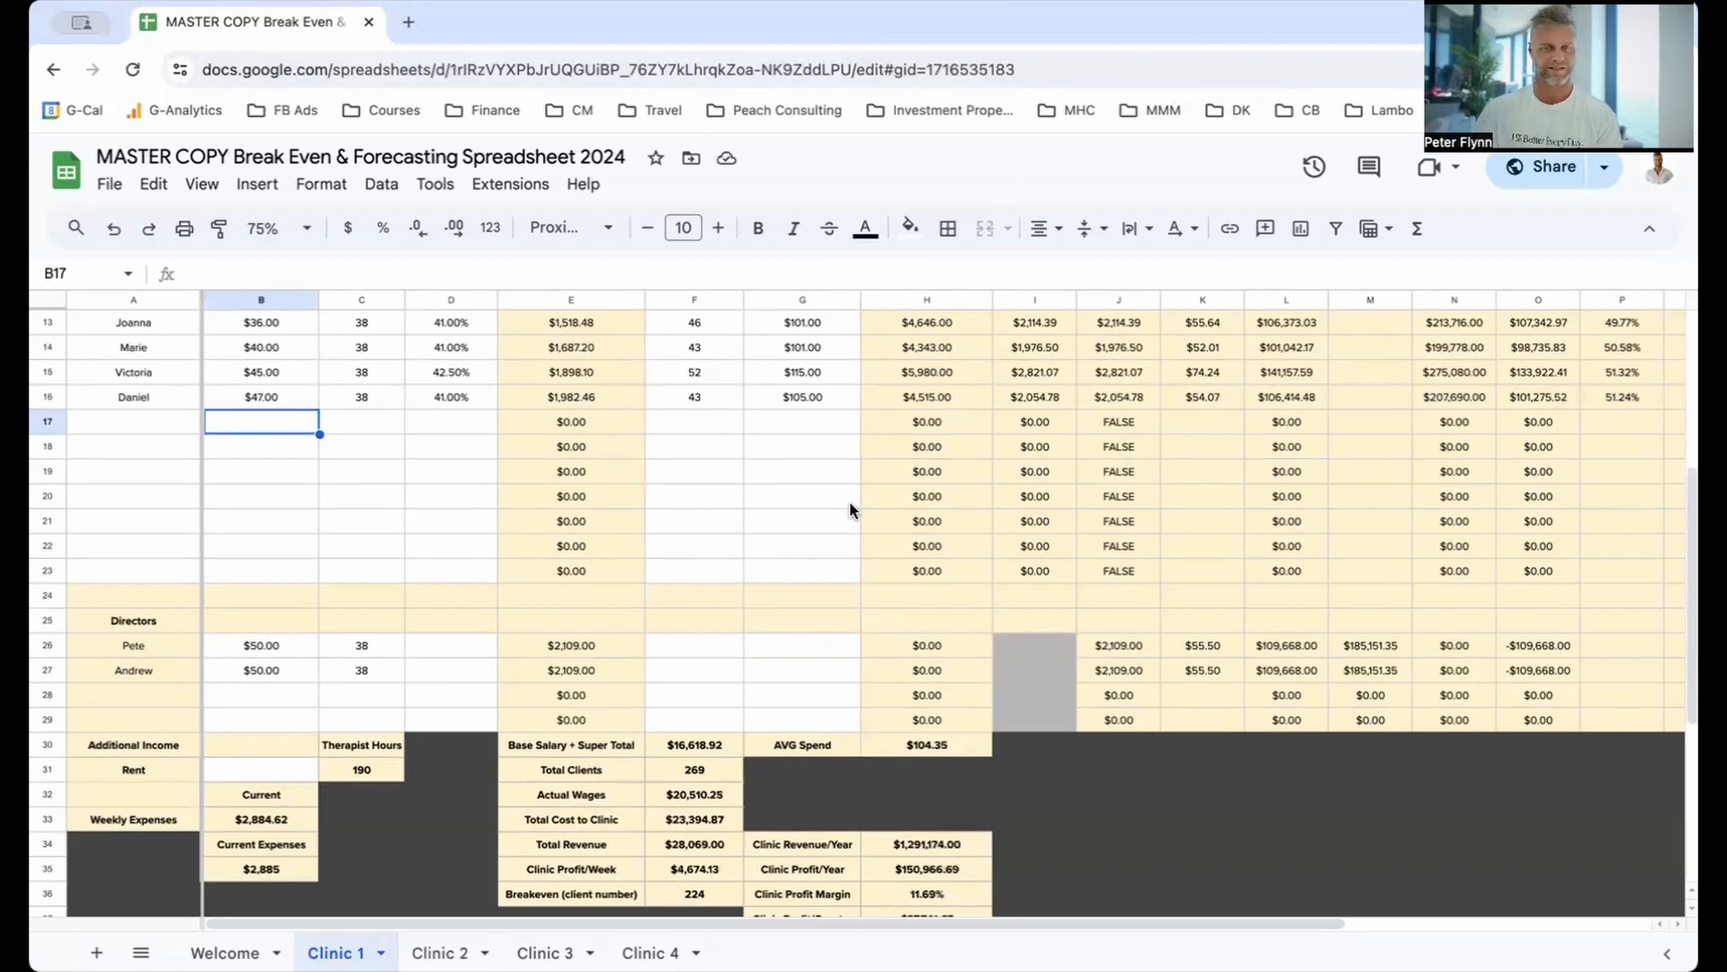
Step: Lower the new therapist's clients per week to 22 and check Clinic 1's yearly profit
{"action": "left_click_drag", "start_coordinate": [138, 396], "coordinate": [824, 418]}
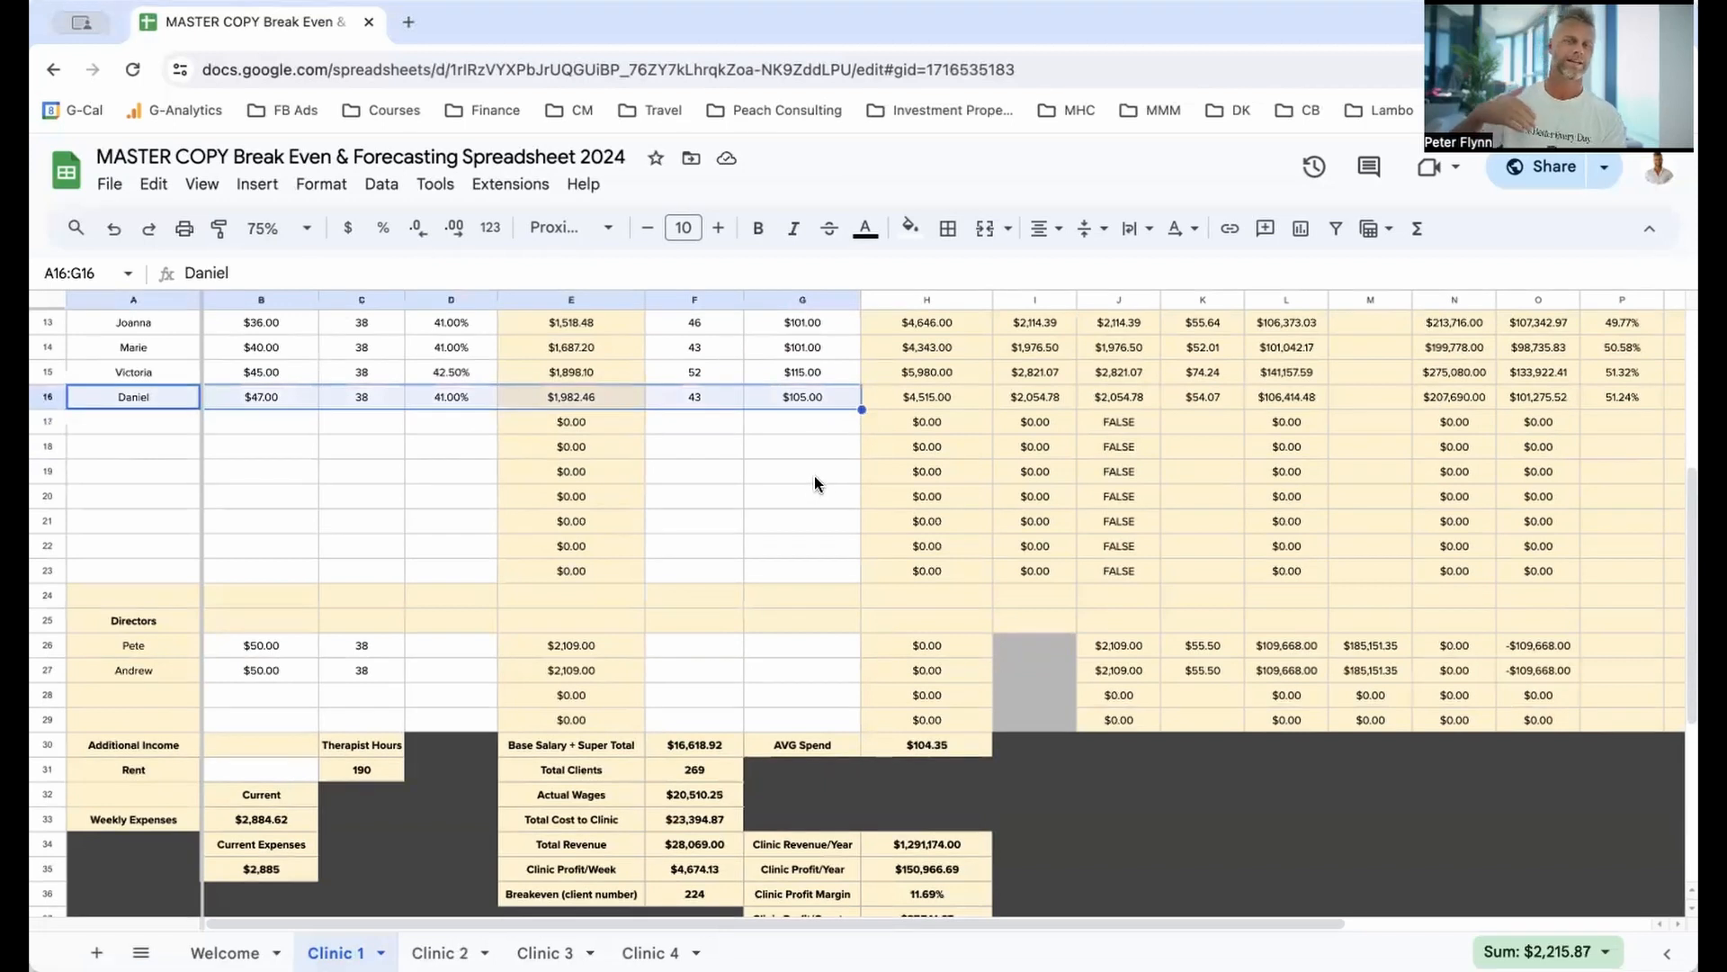
{"action": "left_click", "coordinate": [682, 396]}
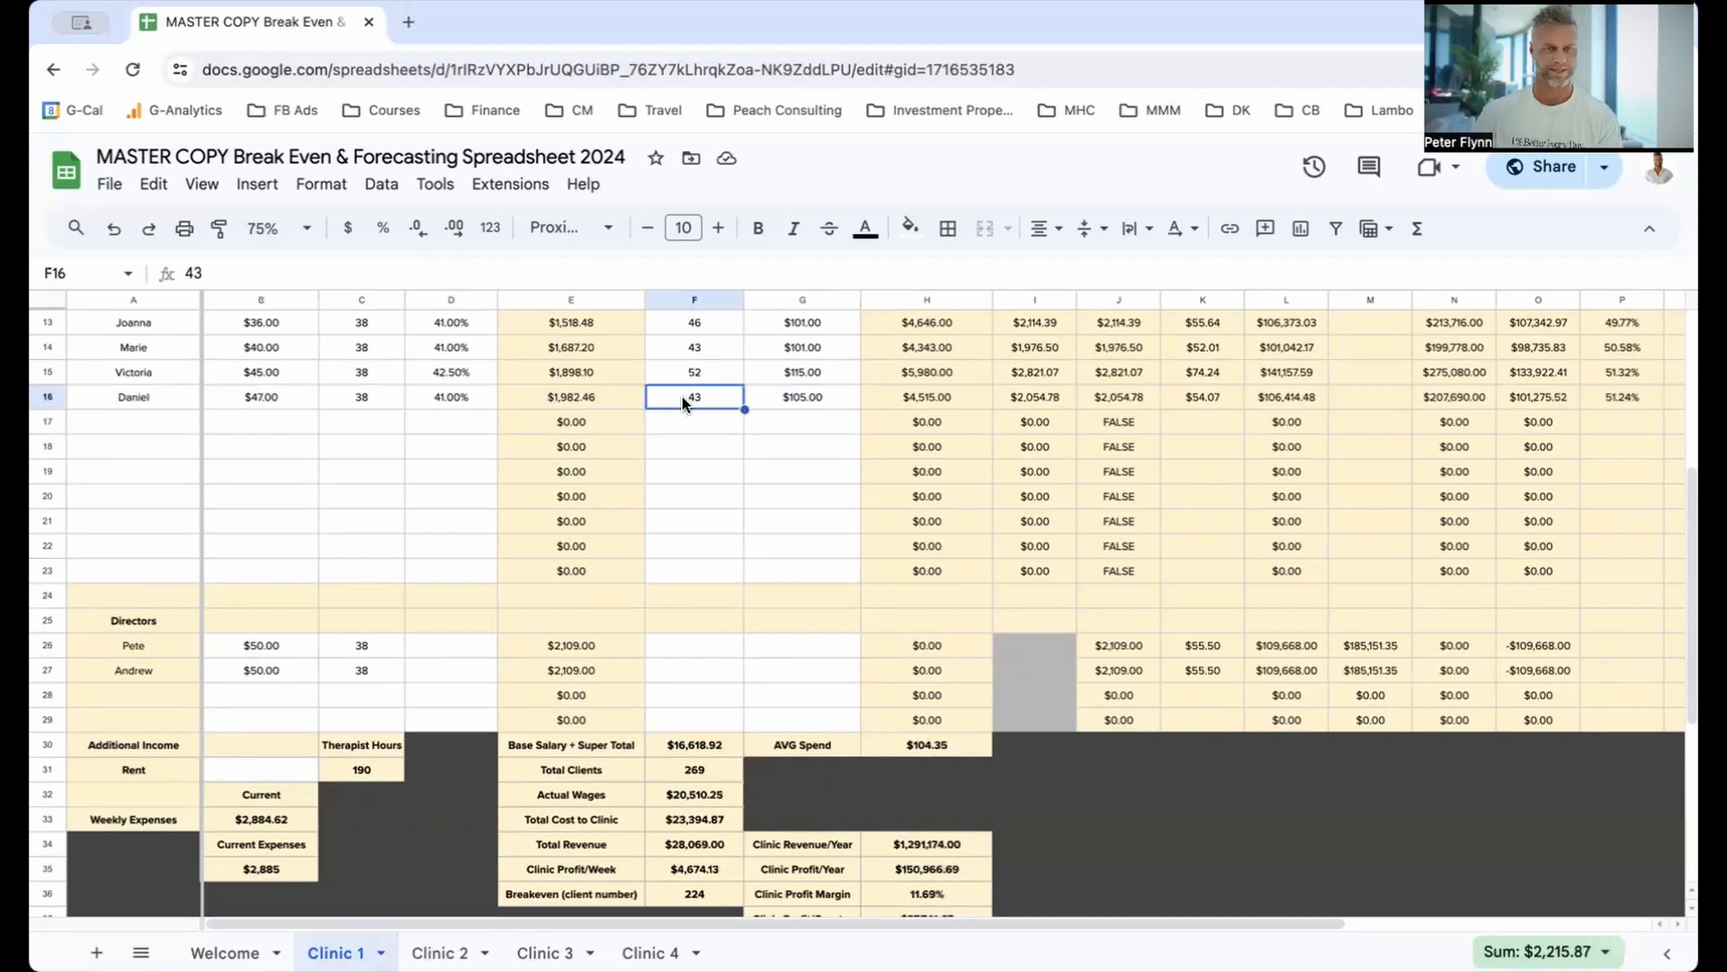
{"action": "type", "text": "22"}
{"action": "key", "text": "Return"}
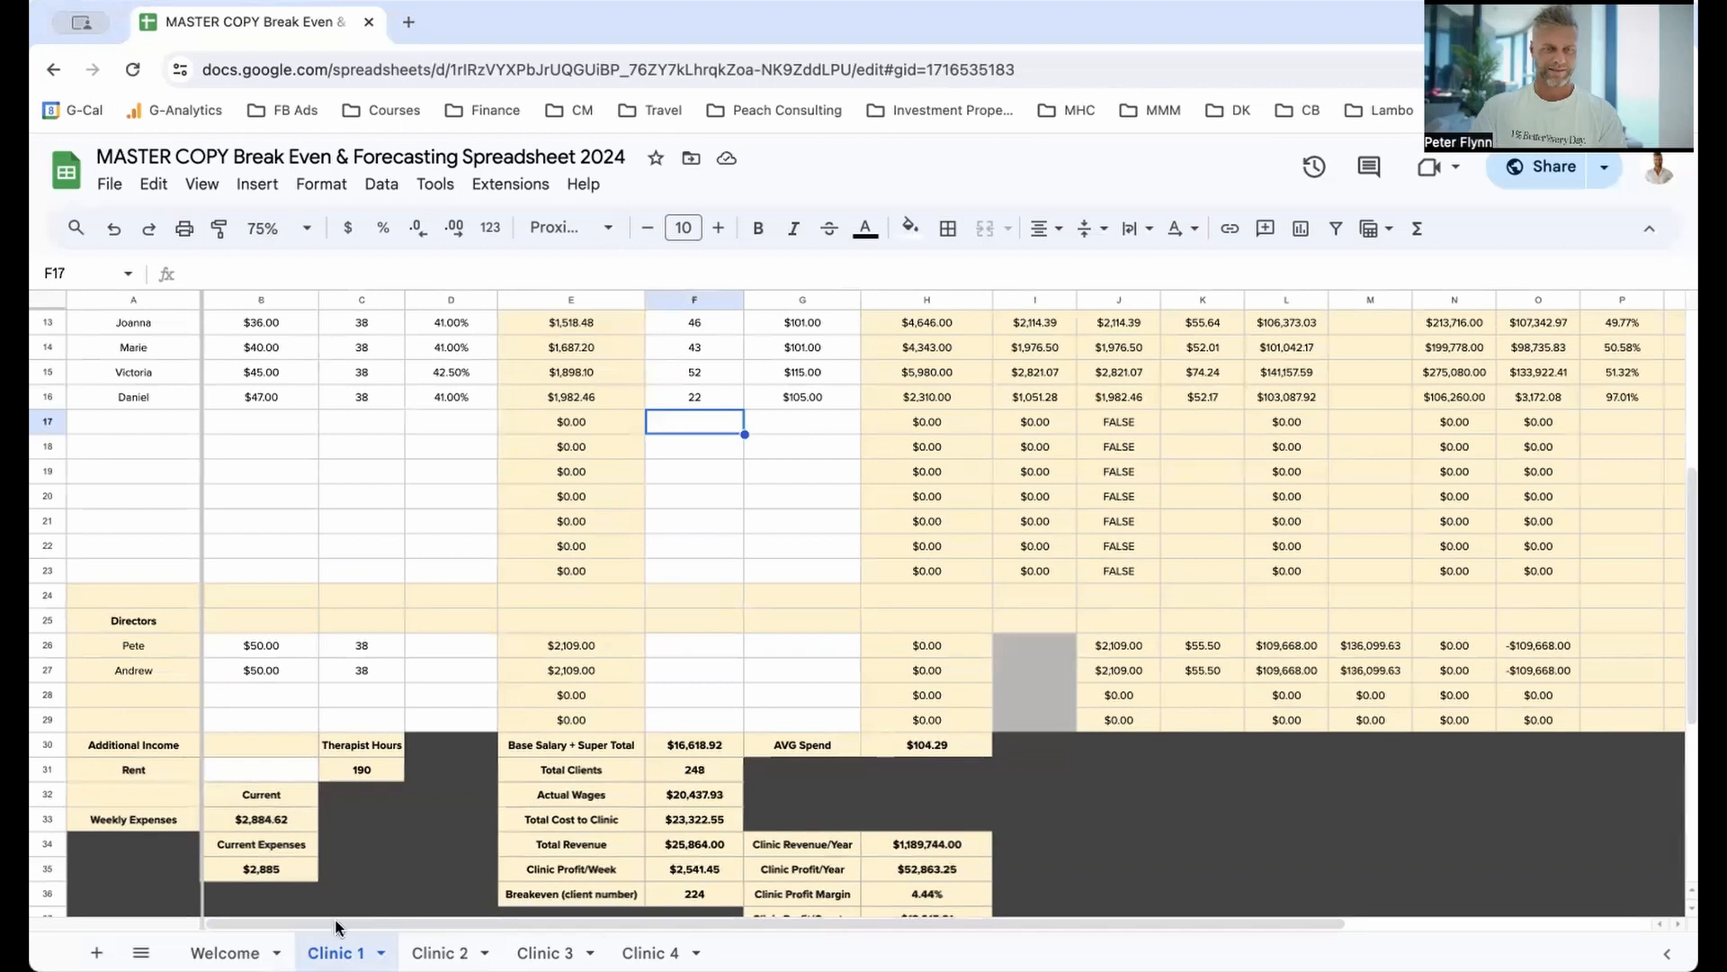
Step: Set the Site 1 weekly expenses to $4,200 on the Welcome sheet and return to the Clinic 1 sheet
{"action": "left_click", "coordinate": [236, 952]}
{"action": "left_click", "coordinate": [447, 622]}
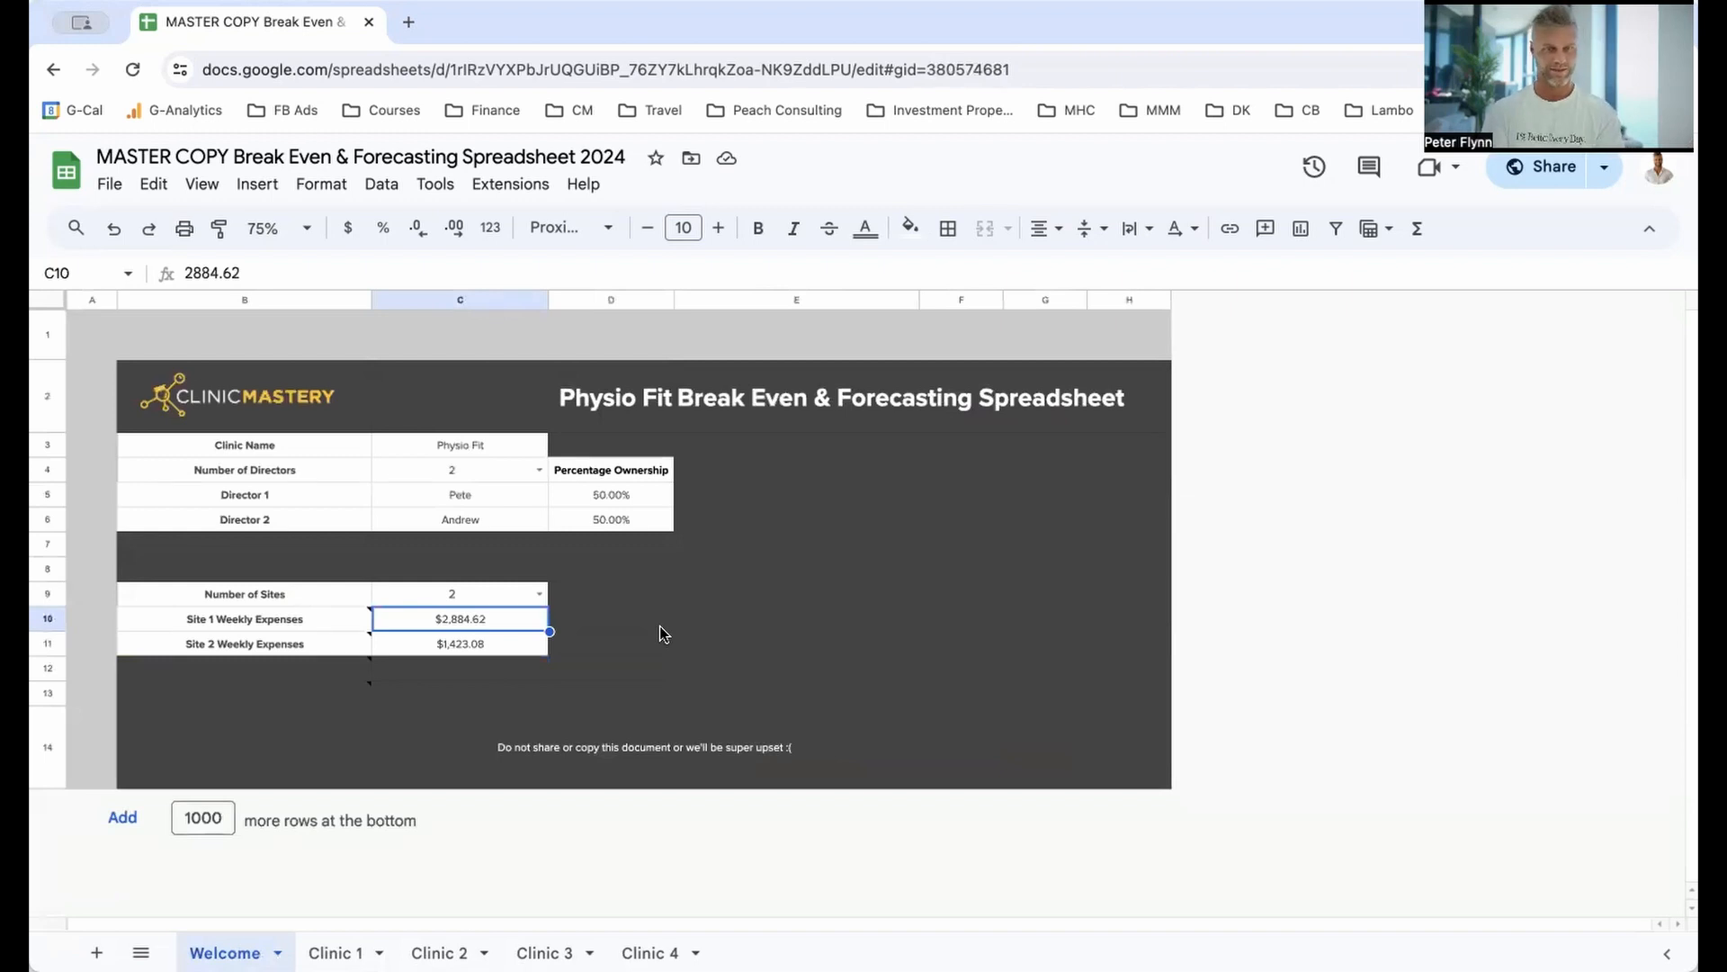
{"action": "type", "text": "4200"}
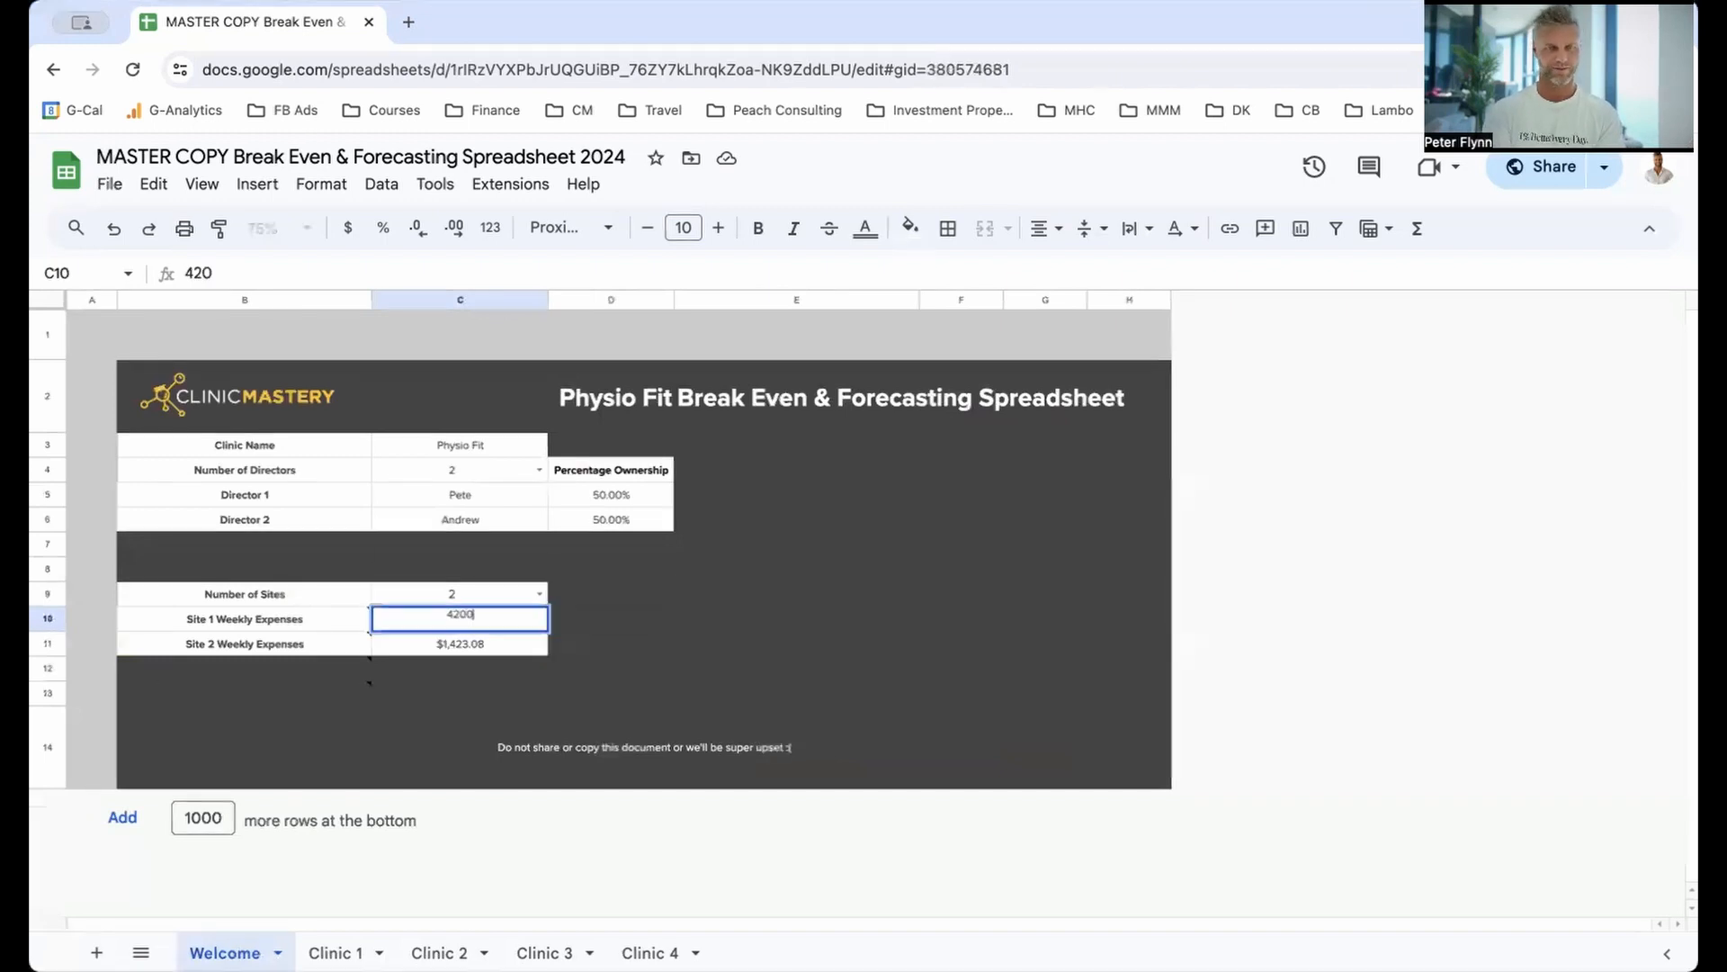
{"action": "key", "text": "Return"}
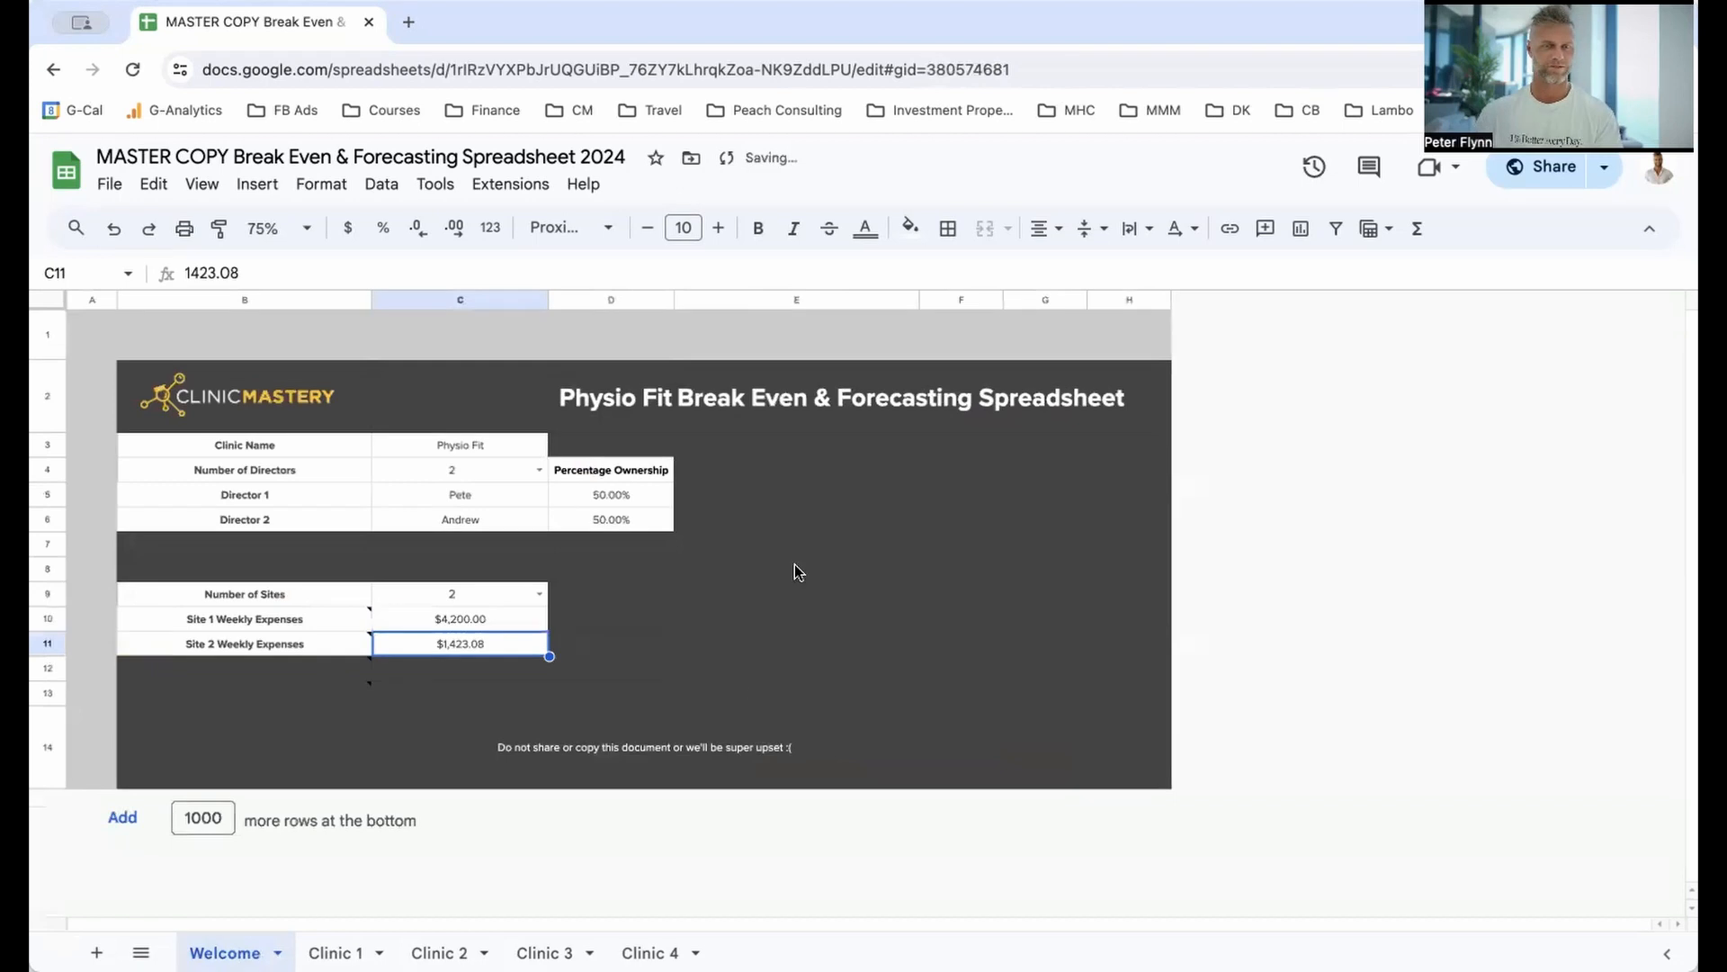
{"action": "left_click", "coordinate": [358, 952]}
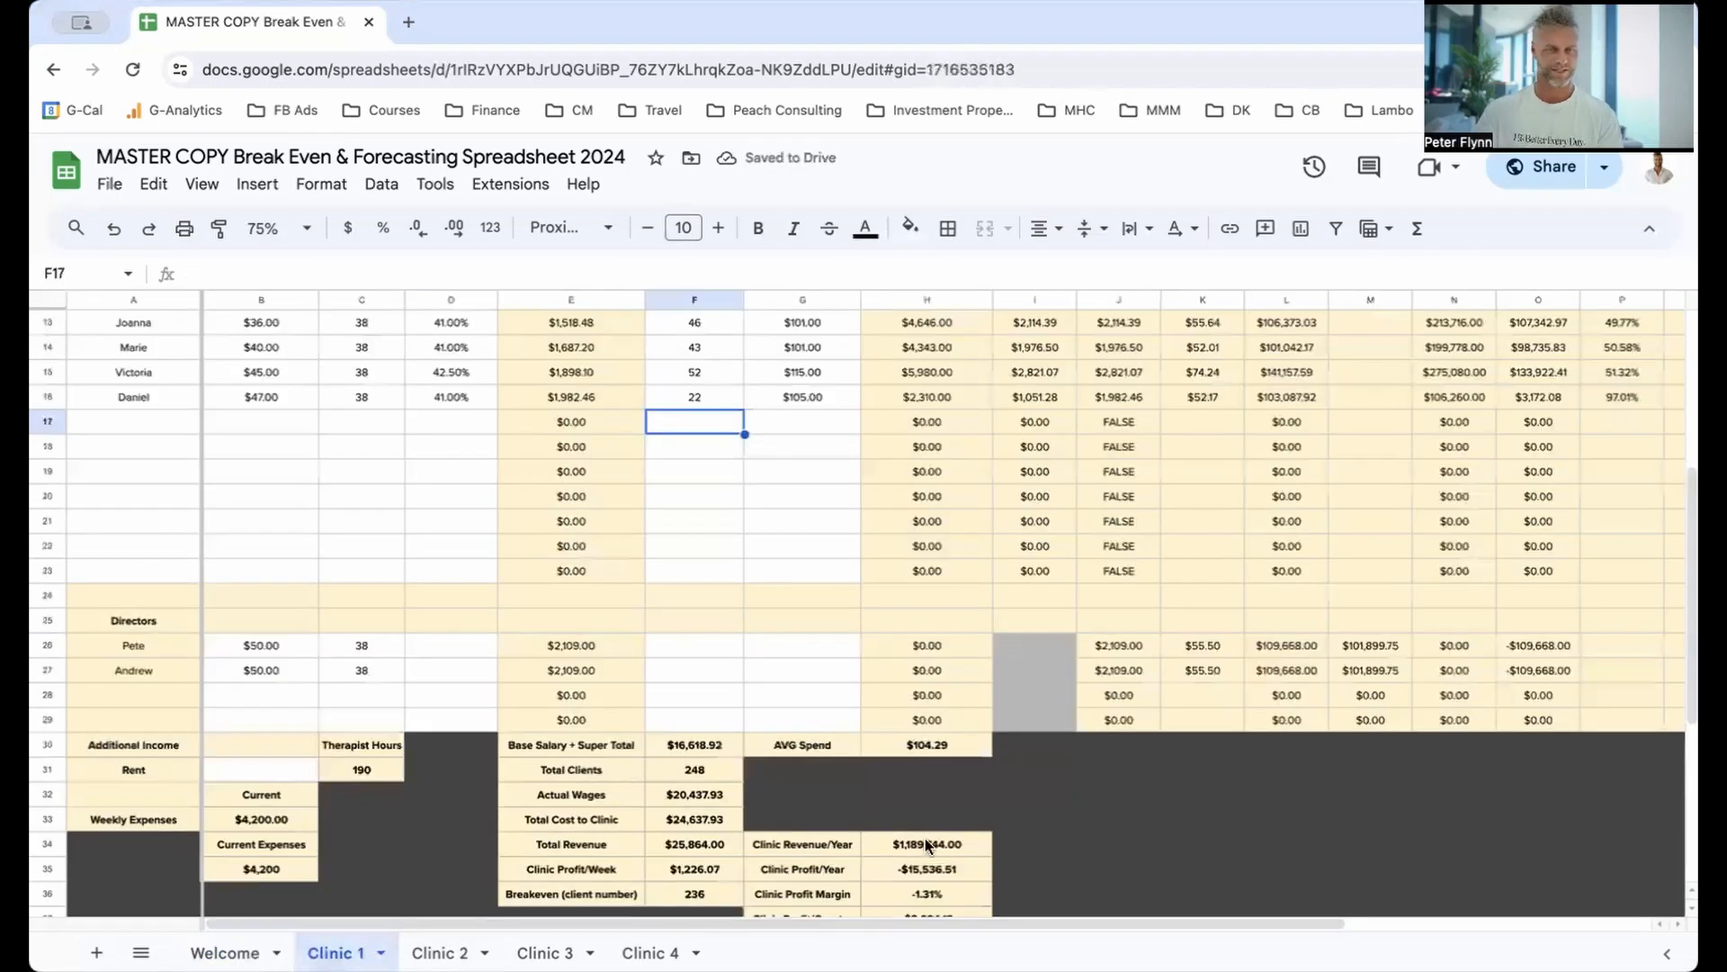
Step: Set the new therapist's clients per week to 43 under the $4,200 weekly expenses
{"action": "left_click", "coordinate": [688, 402]}
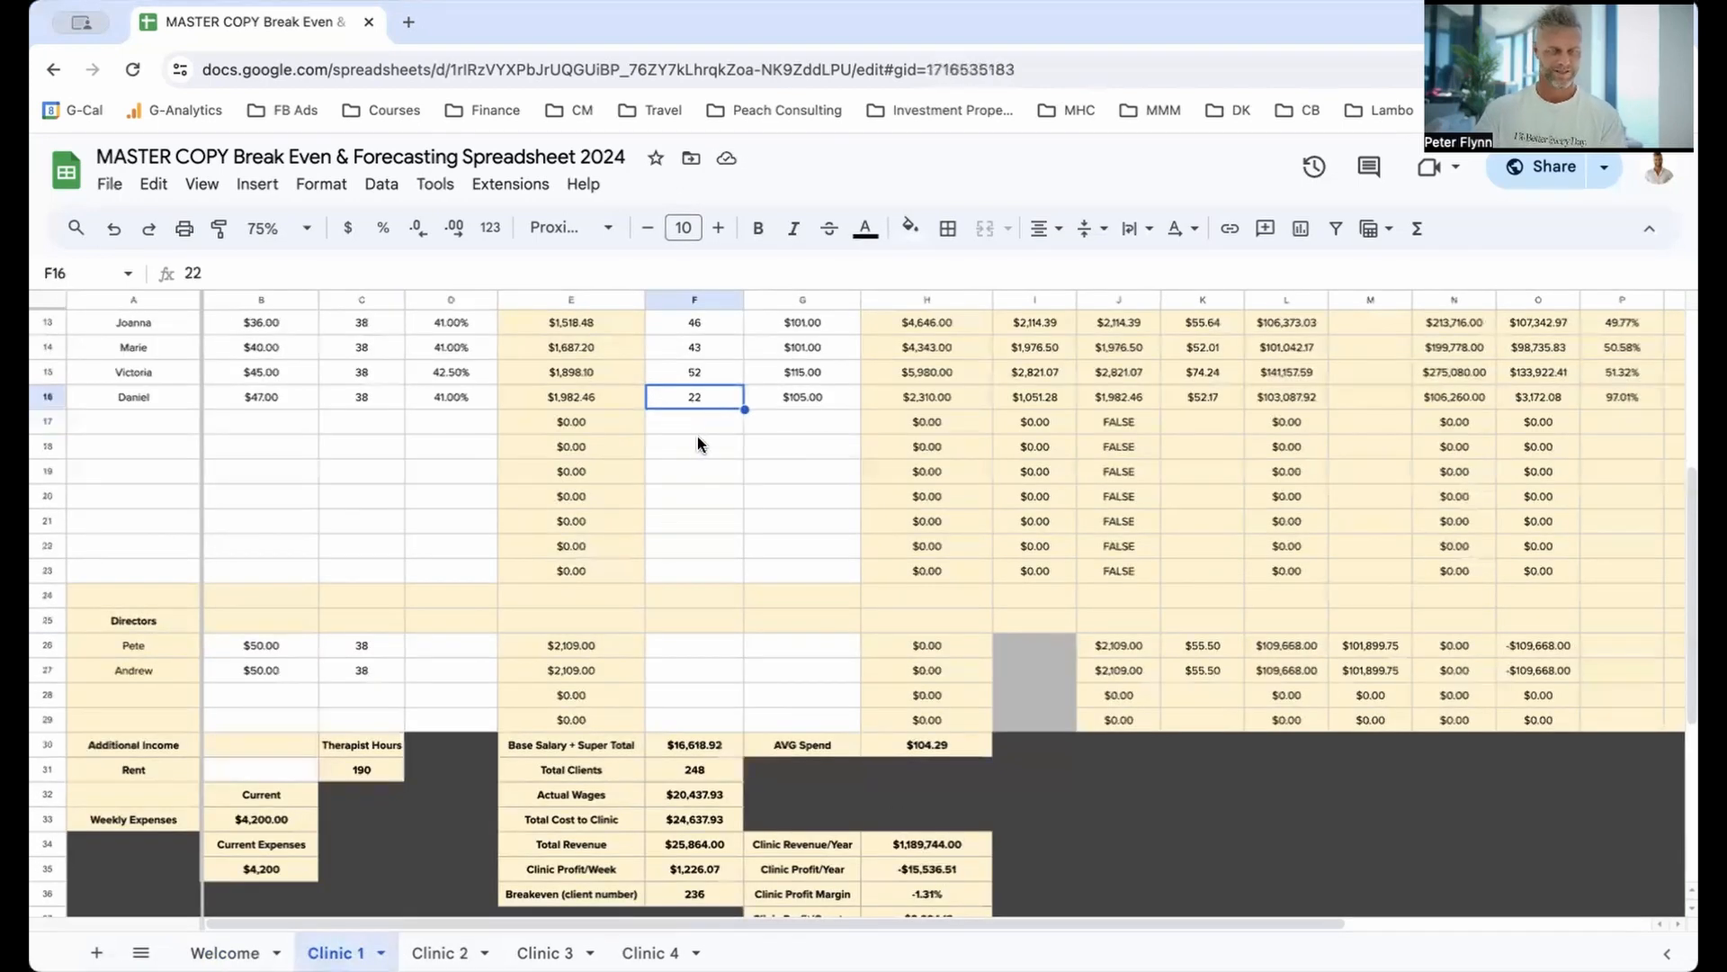
{"action": "type", "text": "43"}
{"action": "key", "text": "Return"}
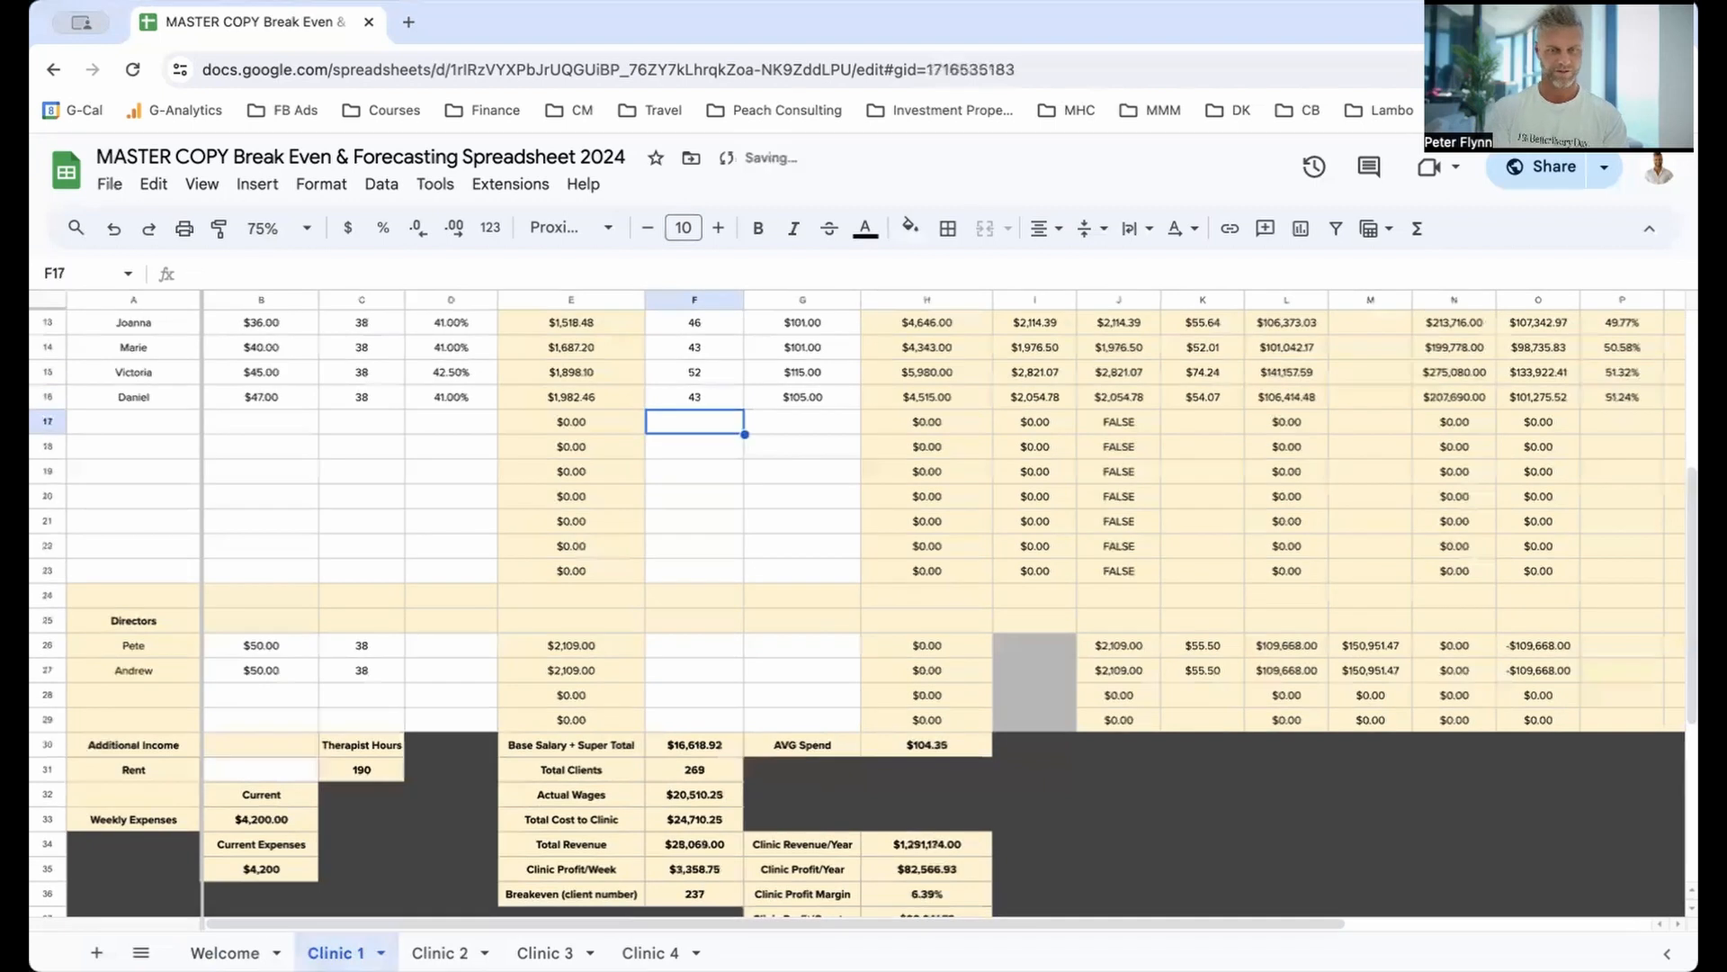
Step: Set the new therapist's clients per week to 36 and review the yearly profit for Clinic 1 and for all clinics combined
{"action": "left_click", "coordinate": [677, 398]}
{"action": "type", "text": "36"}
{"action": "key", "text": "Return"}
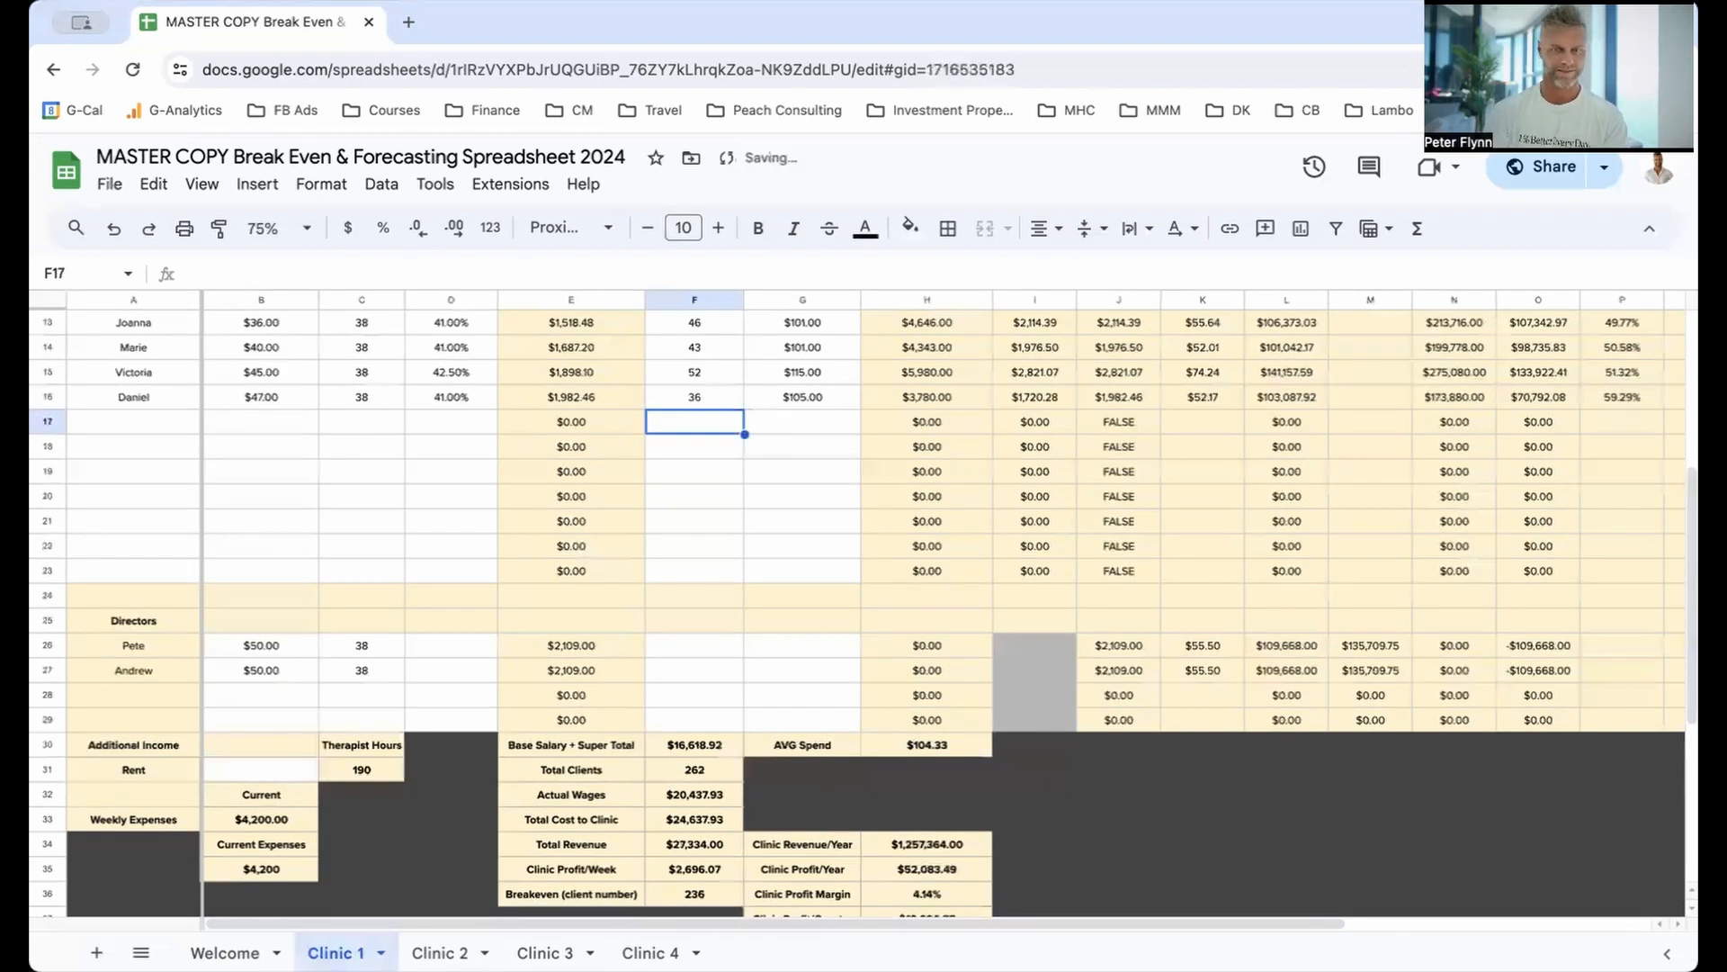
{"action": "left_click", "coordinate": [719, 391]}
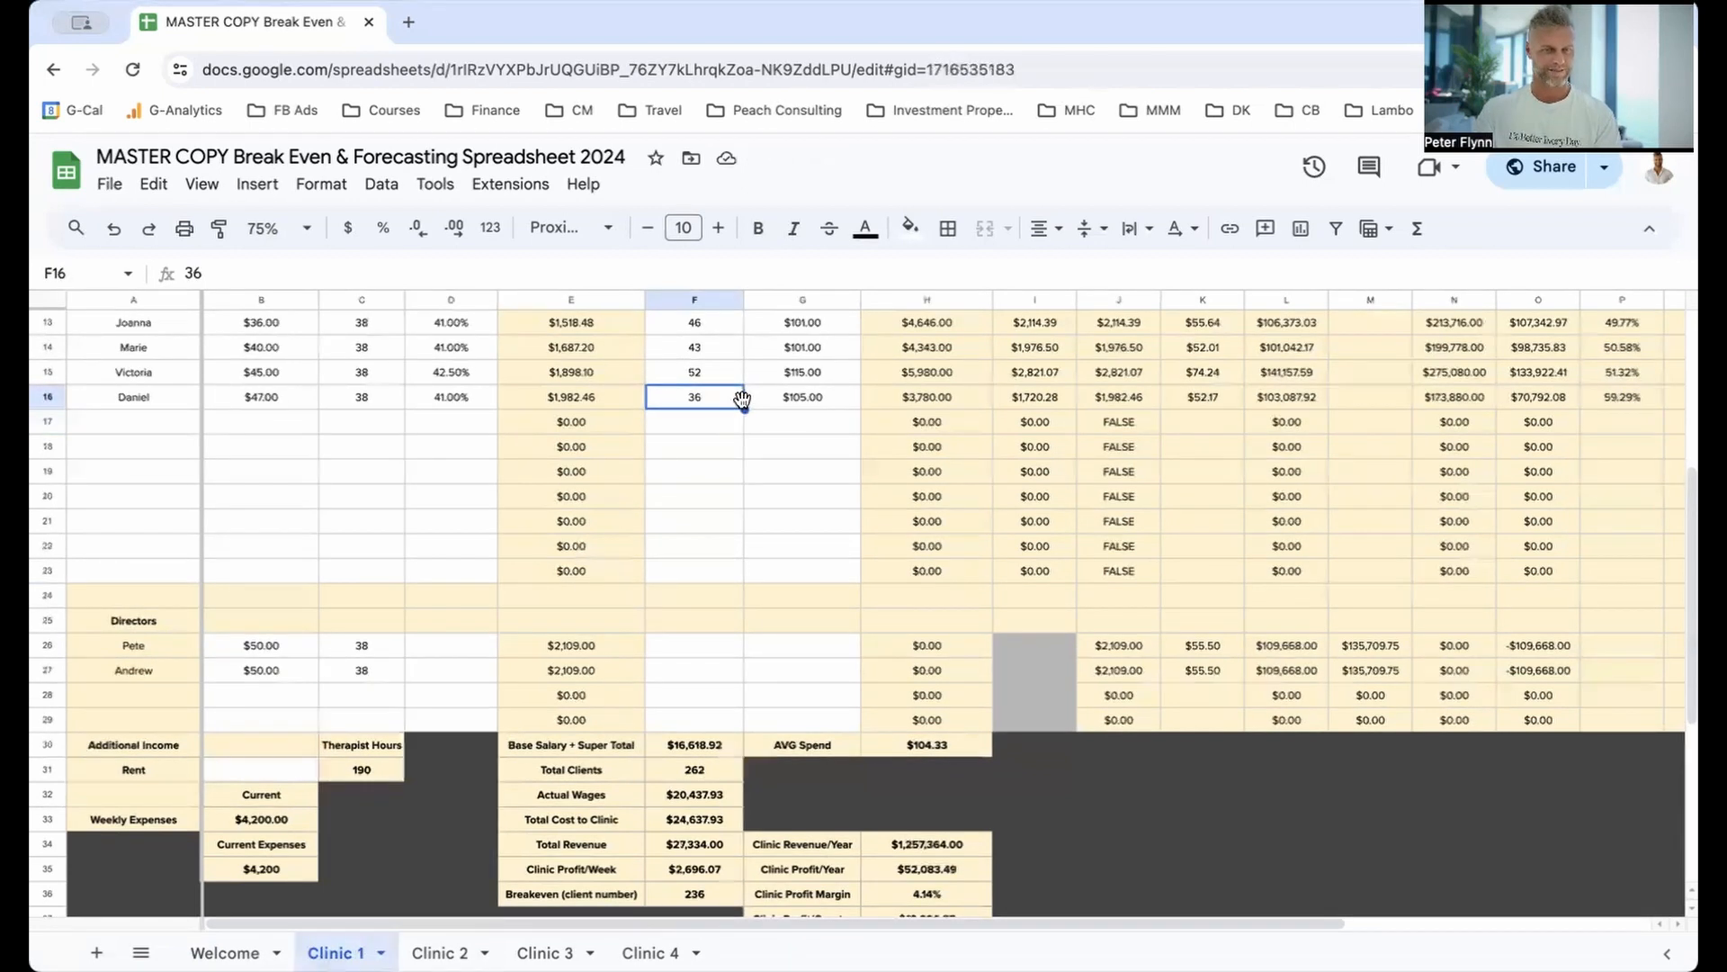
{"action": "left_click", "coordinate": [946, 868]}
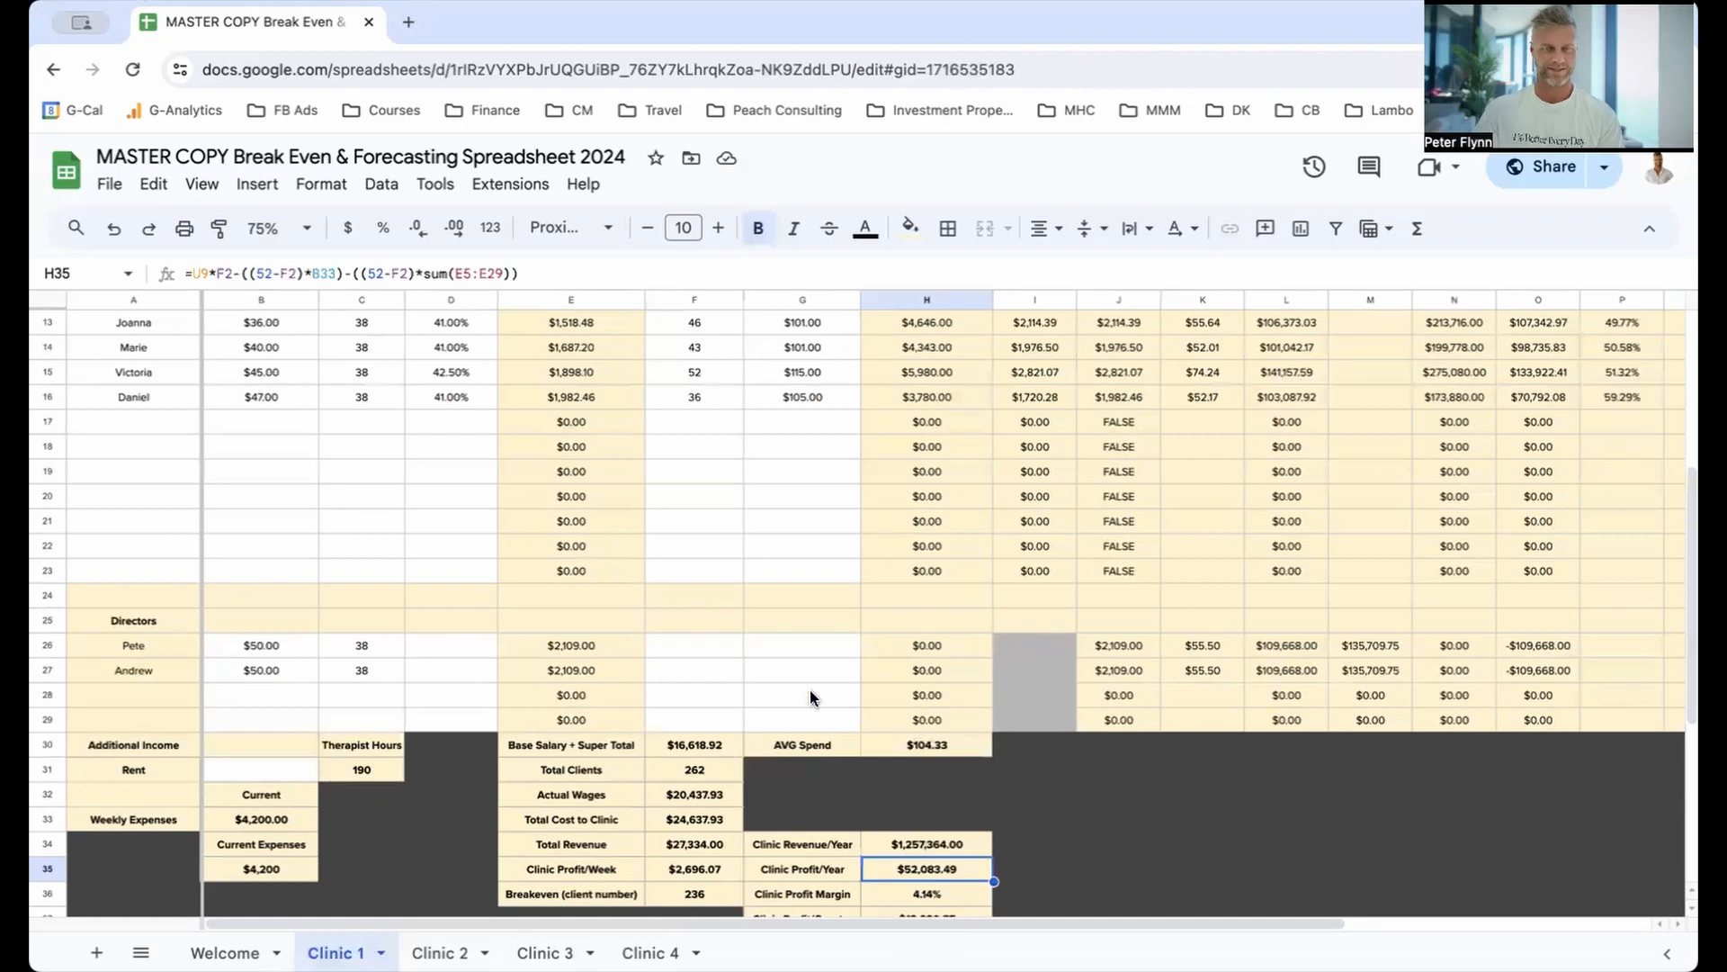
{"action": "scroll", "coordinate": [876, 675], "scroll_direction": "down", "scroll_amount": 4}
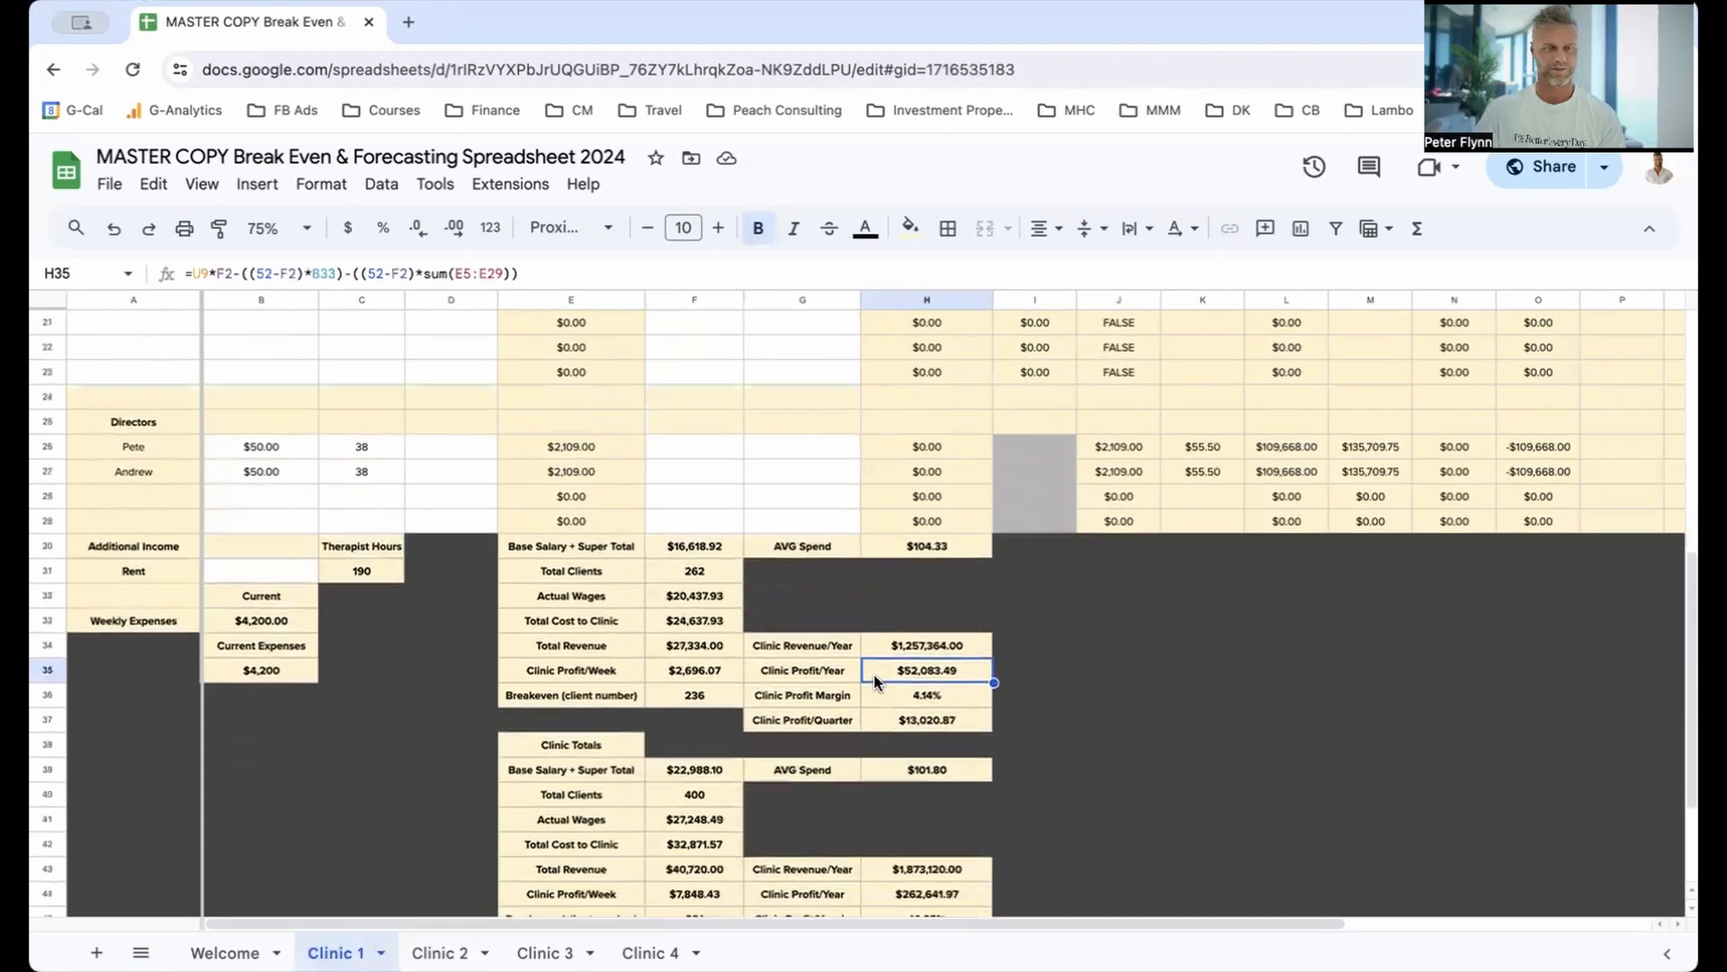
{"action": "left_click", "coordinate": [917, 843]}
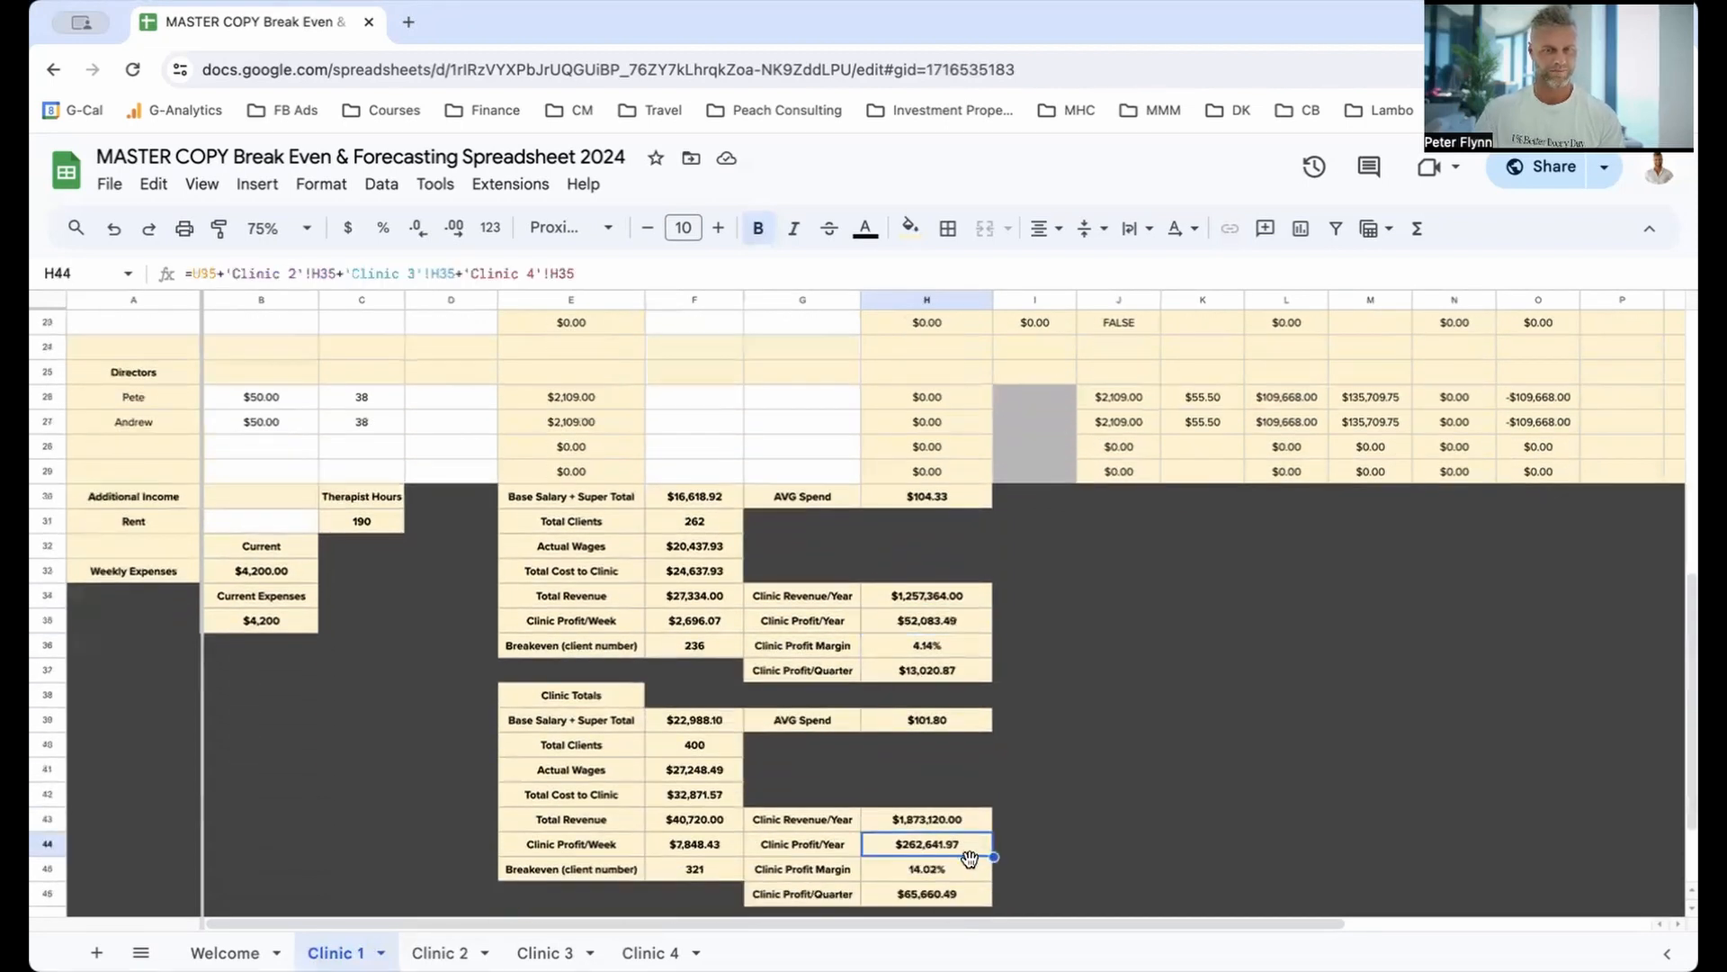
Step: Raise the new therapist's clients per week in row 16 to 50
{"action": "scroll", "coordinate": [634, 738], "scroll_direction": "up", "scroll_amount": 5}
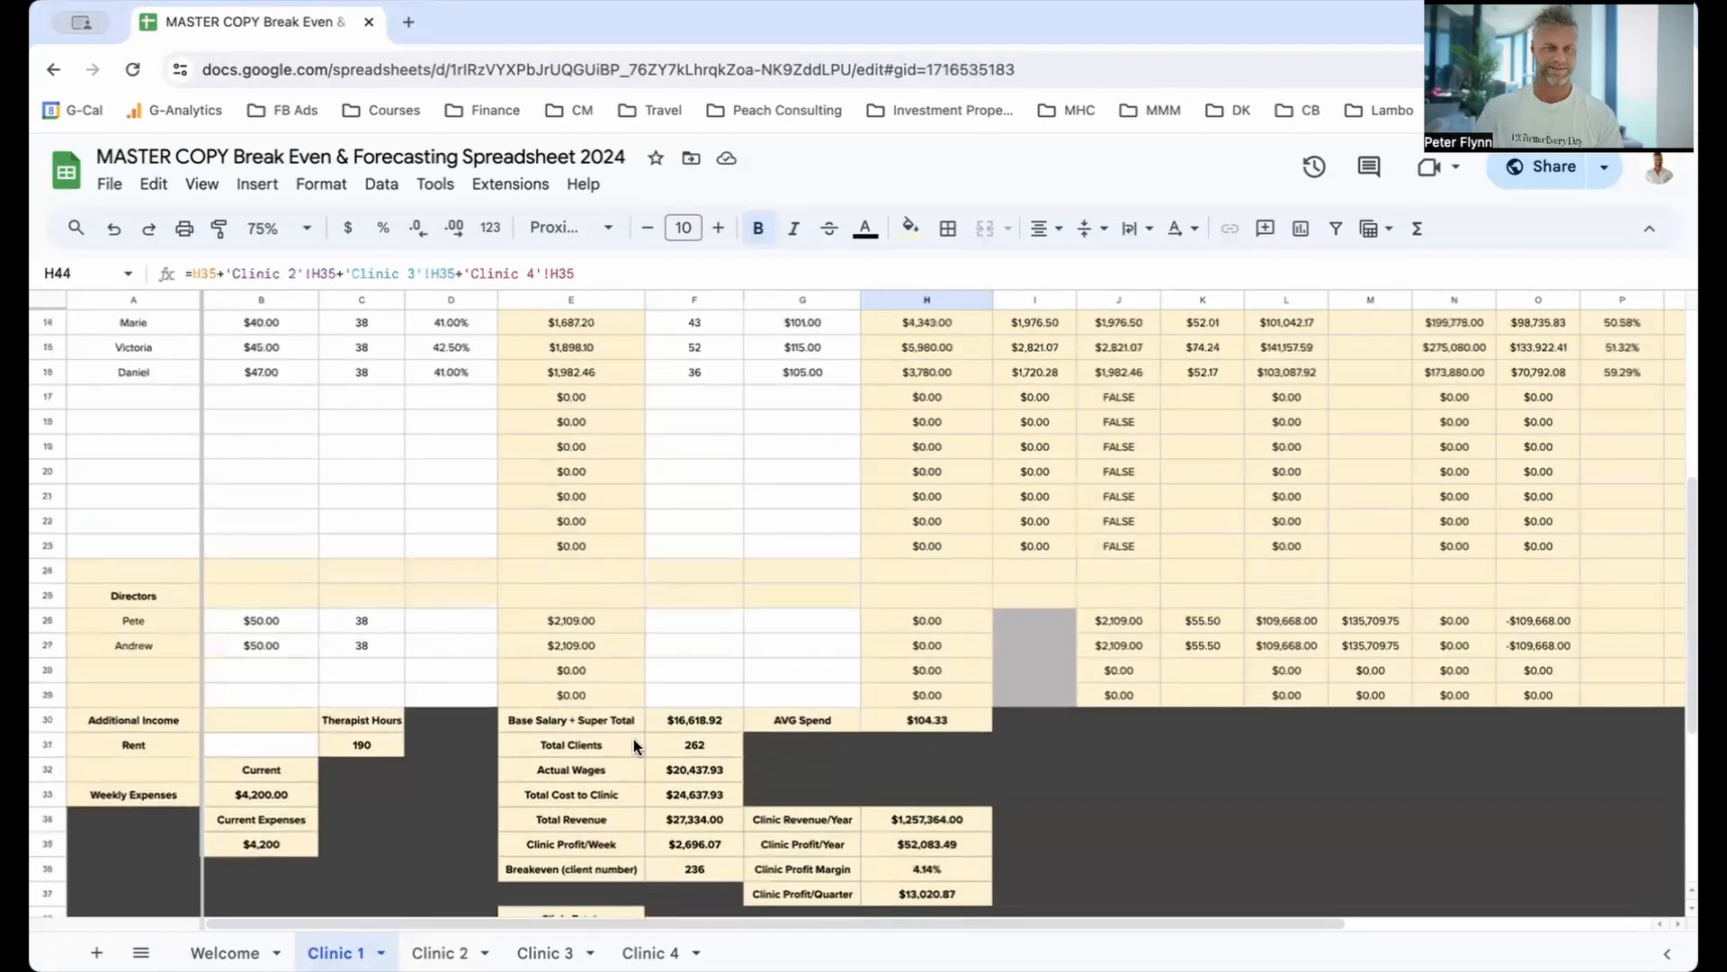
{"action": "left_click", "coordinate": [150, 470]}
{"action": "left_click", "coordinate": [705, 470]}
{"action": "type", "text": "50"}
{"action": "key", "text": "Return"}
Step: Copy the new therapist's details into row 17 with 50 clients per week and a $105 average spend, and check the combined yearly profit
{"action": "left_click_drag", "start_coordinate": [150, 470], "coordinate": [496, 504]}
{"action": "left_click", "coordinate": [679, 493]}
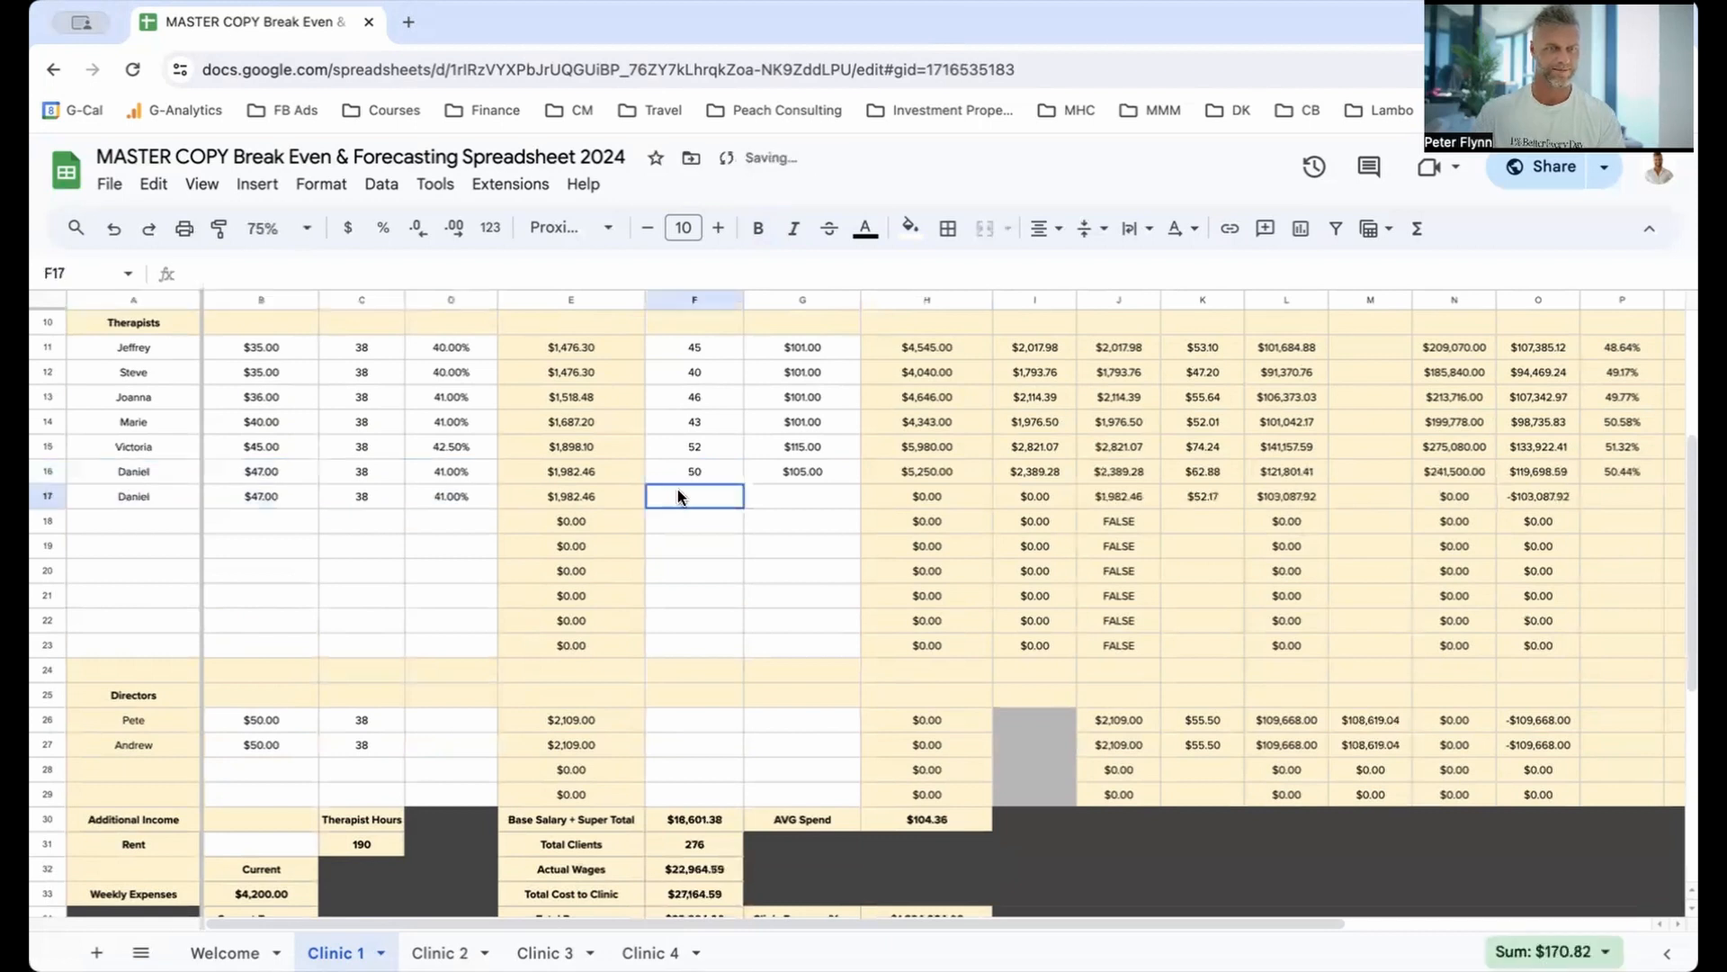
{"action": "type", "text": "50"}
{"action": "left_click", "coordinate": [790, 502]}
{"action": "type", "text": "105"}
{"action": "key", "text": "Return"}
{"action": "scroll", "coordinate": [789, 544], "scroll_direction": "down", "scroll_amount": 6}
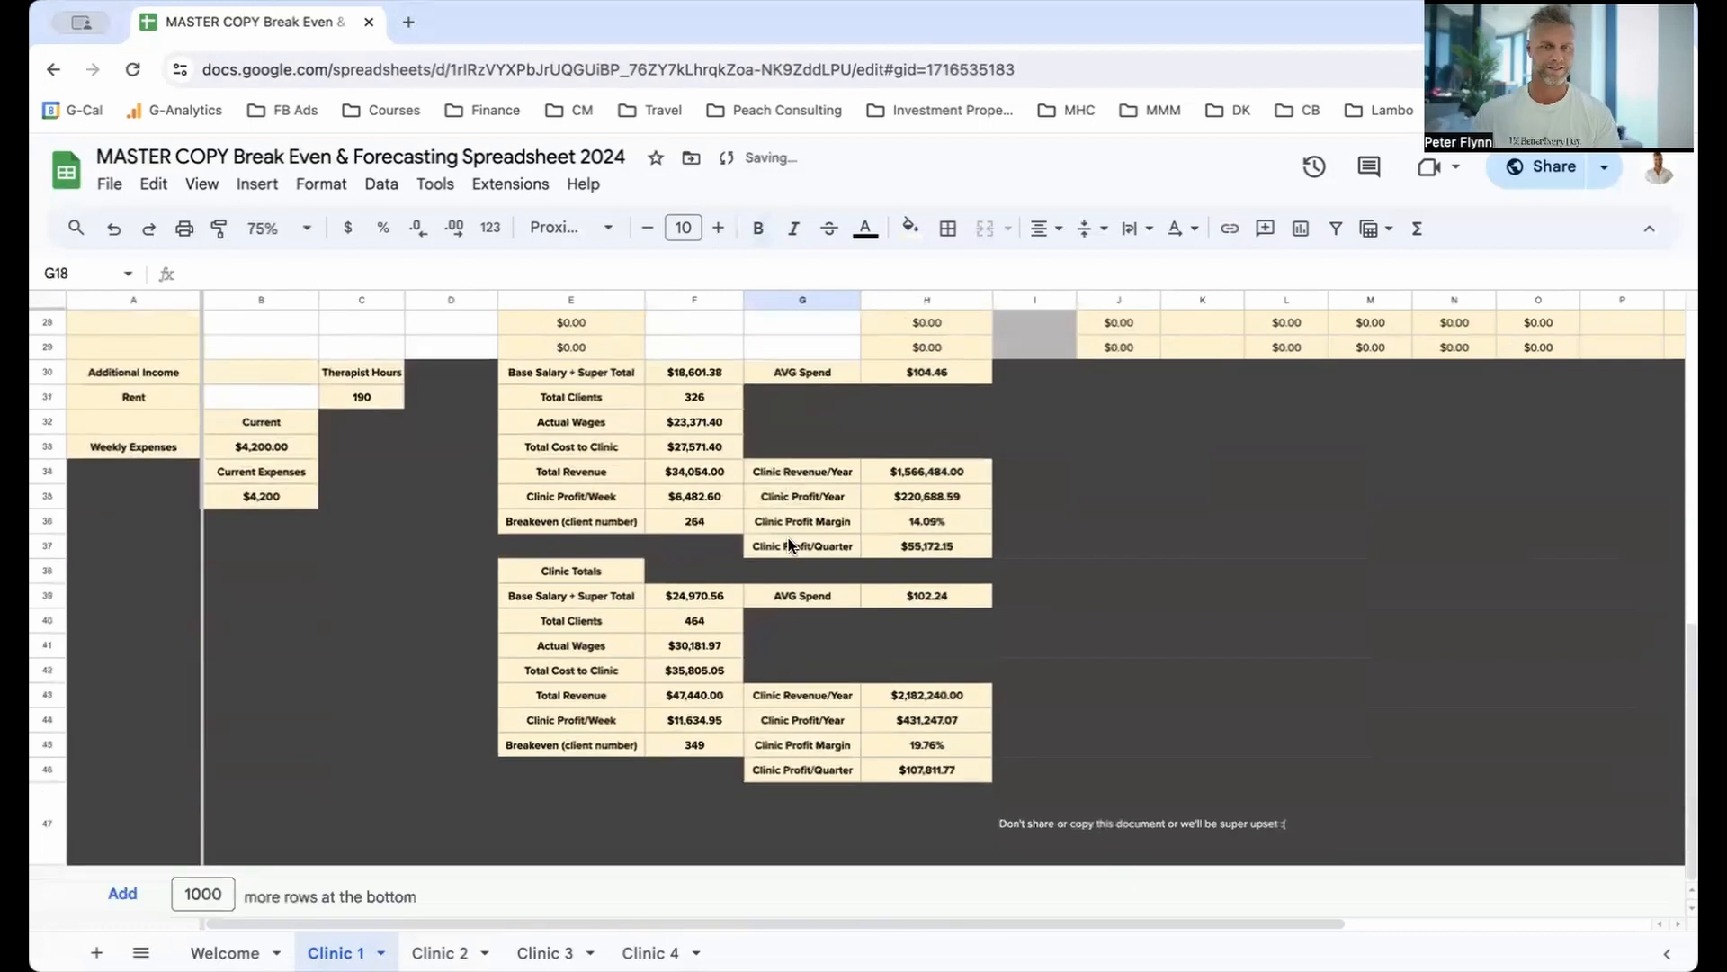
{"action": "left_click", "coordinate": [956, 720]}
{"action": "scroll", "coordinate": [609, 606], "scroll_direction": "up", "scroll_amount": 5}
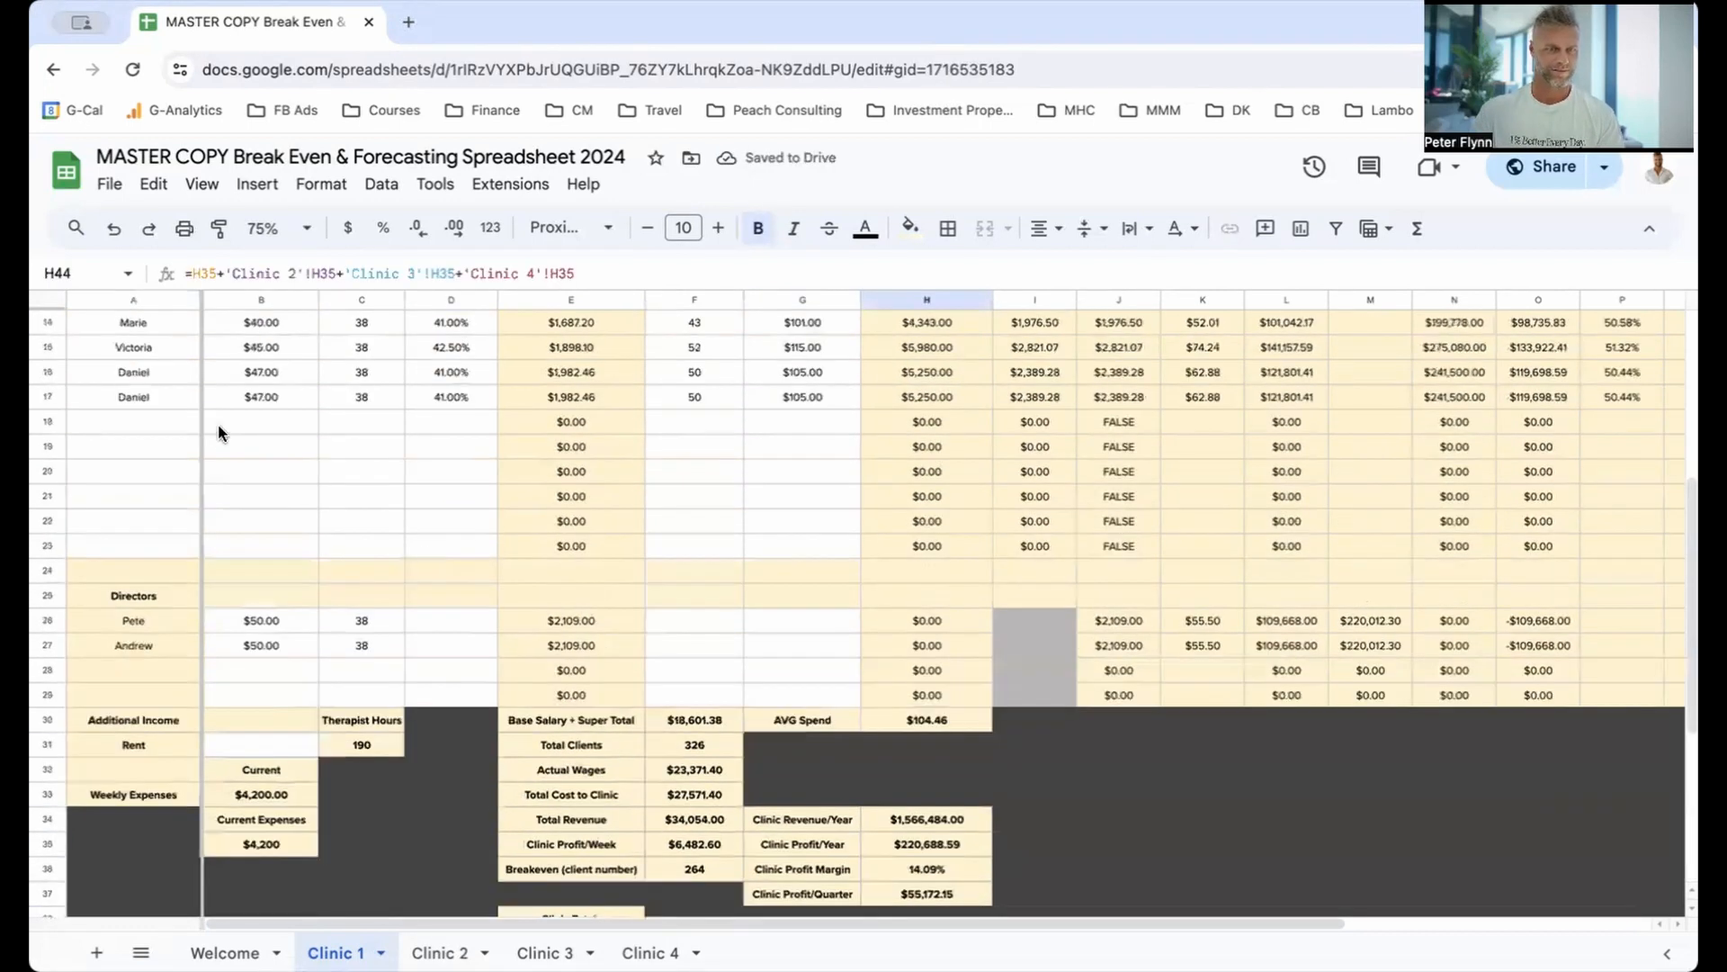
Step: Clear both new therapists' entries in rows 16 and 17 to compare the clinic totals without them, and undo the deletion
{"action": "left_click_drag", "start_coordinate": [141, 374], "coordinate": [764, 403]}
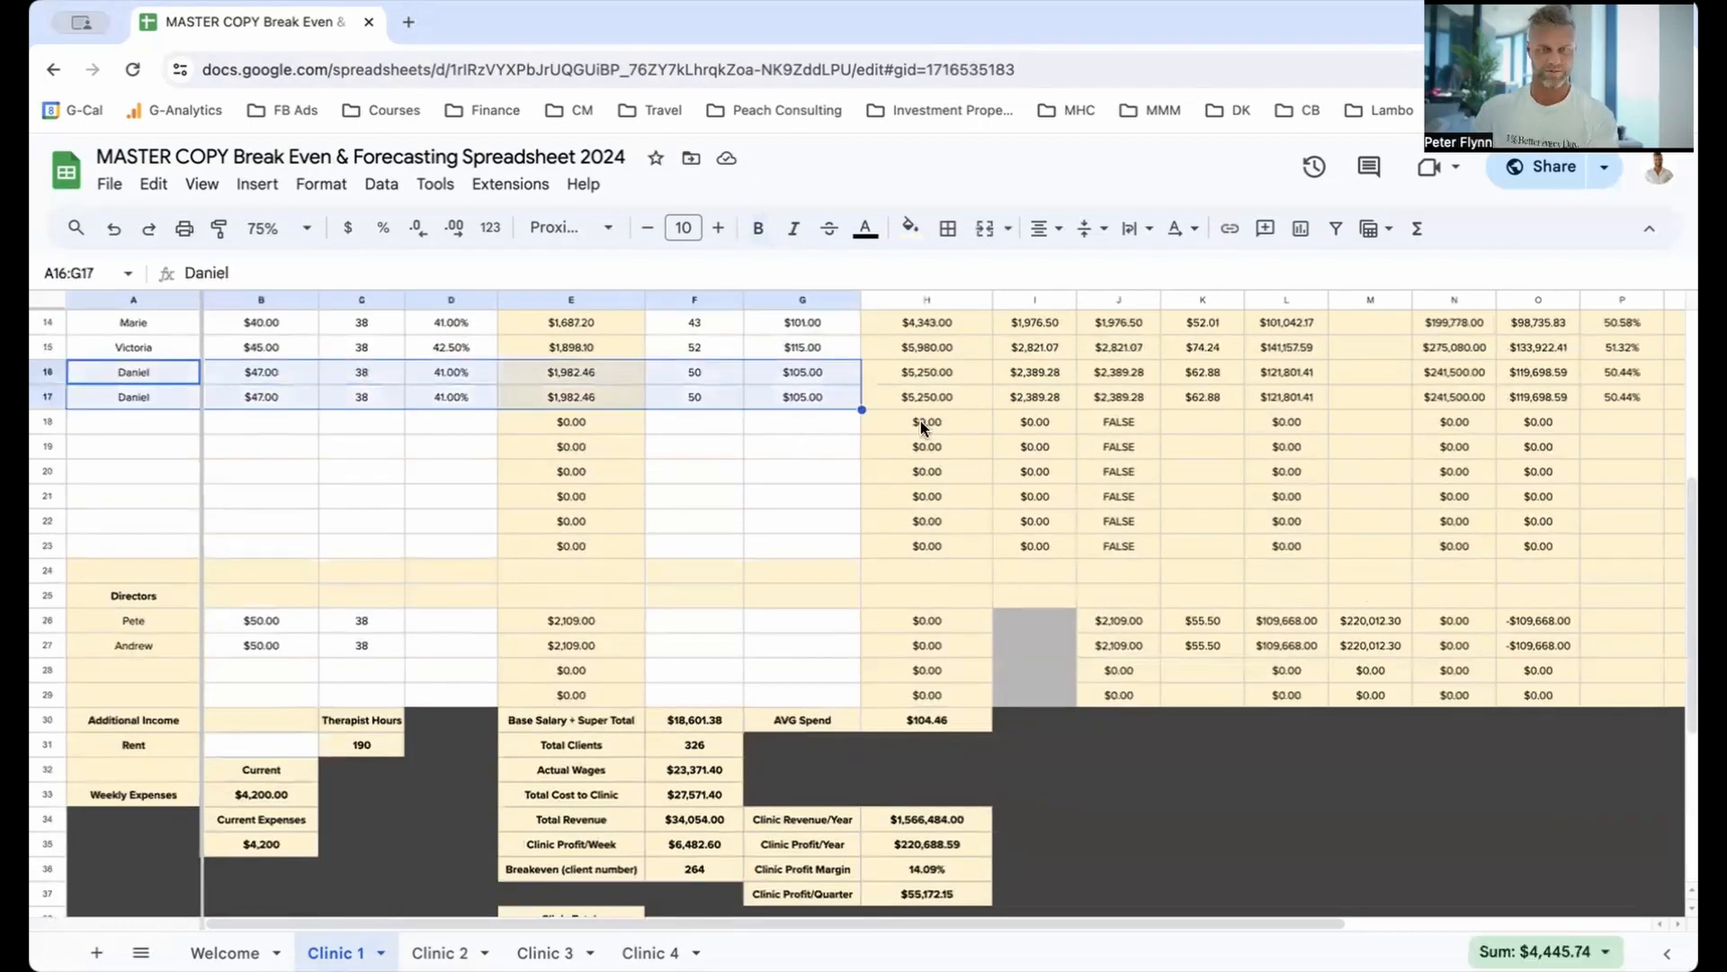
{"action": "key", "text": "Delete"}
{"action": "scroll", "coordinate": [794, 501], "scroll_direction": "down", "scroll_amount": 2}
{"action": "key", "text": "ctrl+z"}
{"action": "scroll", "coordinate": [793, 501], "scroll_direction": "down", "scroll_amount": 2}
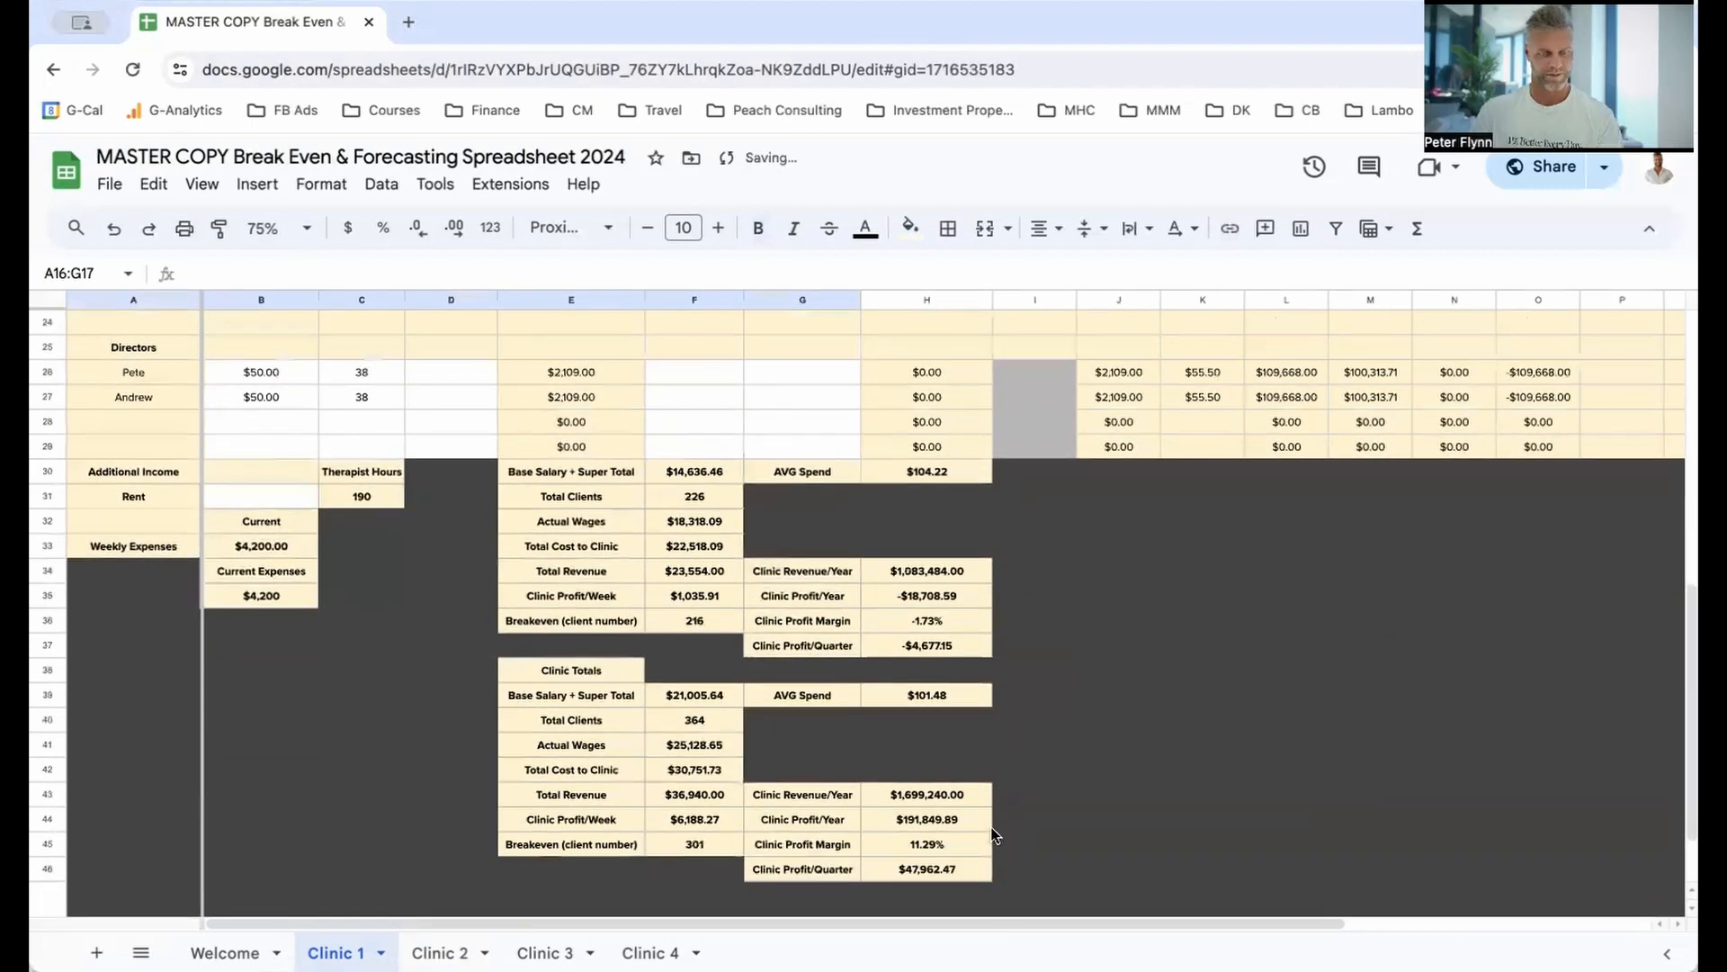
{"action": "scroll", "coordinate": [489, 552], "scroll_direction": "up", "scroll_amount": 3}
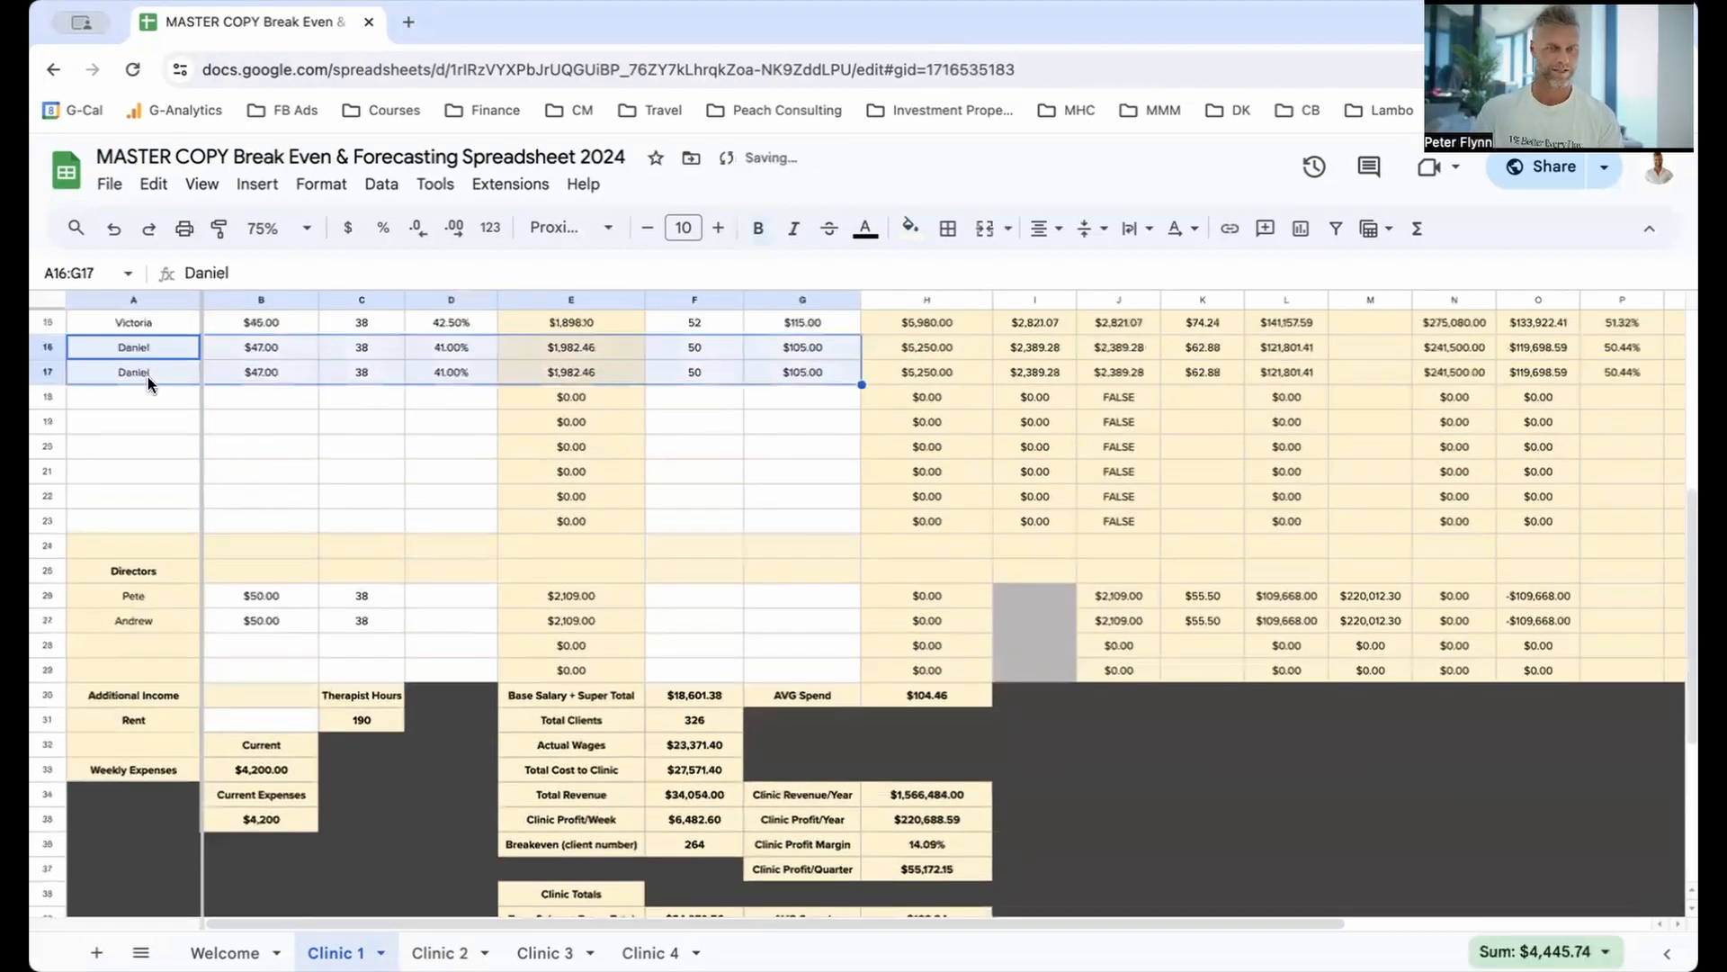
Step: Copy the complete therapist entry from row 17 into row 18 as a third new hire and bring up the clinic totals
{"action": "left_click", "coordinate": [136, 374]}
{"action": "left_click_drag", "start_coordinate": [137, 375], "coordinate": [810, 403]}
{"action": "left_click", "coordinate": [803, 450]}
{"action": "scroll", "coordinate": [802, 457], "scroll_direction": "down", "scroll_amount": 4}
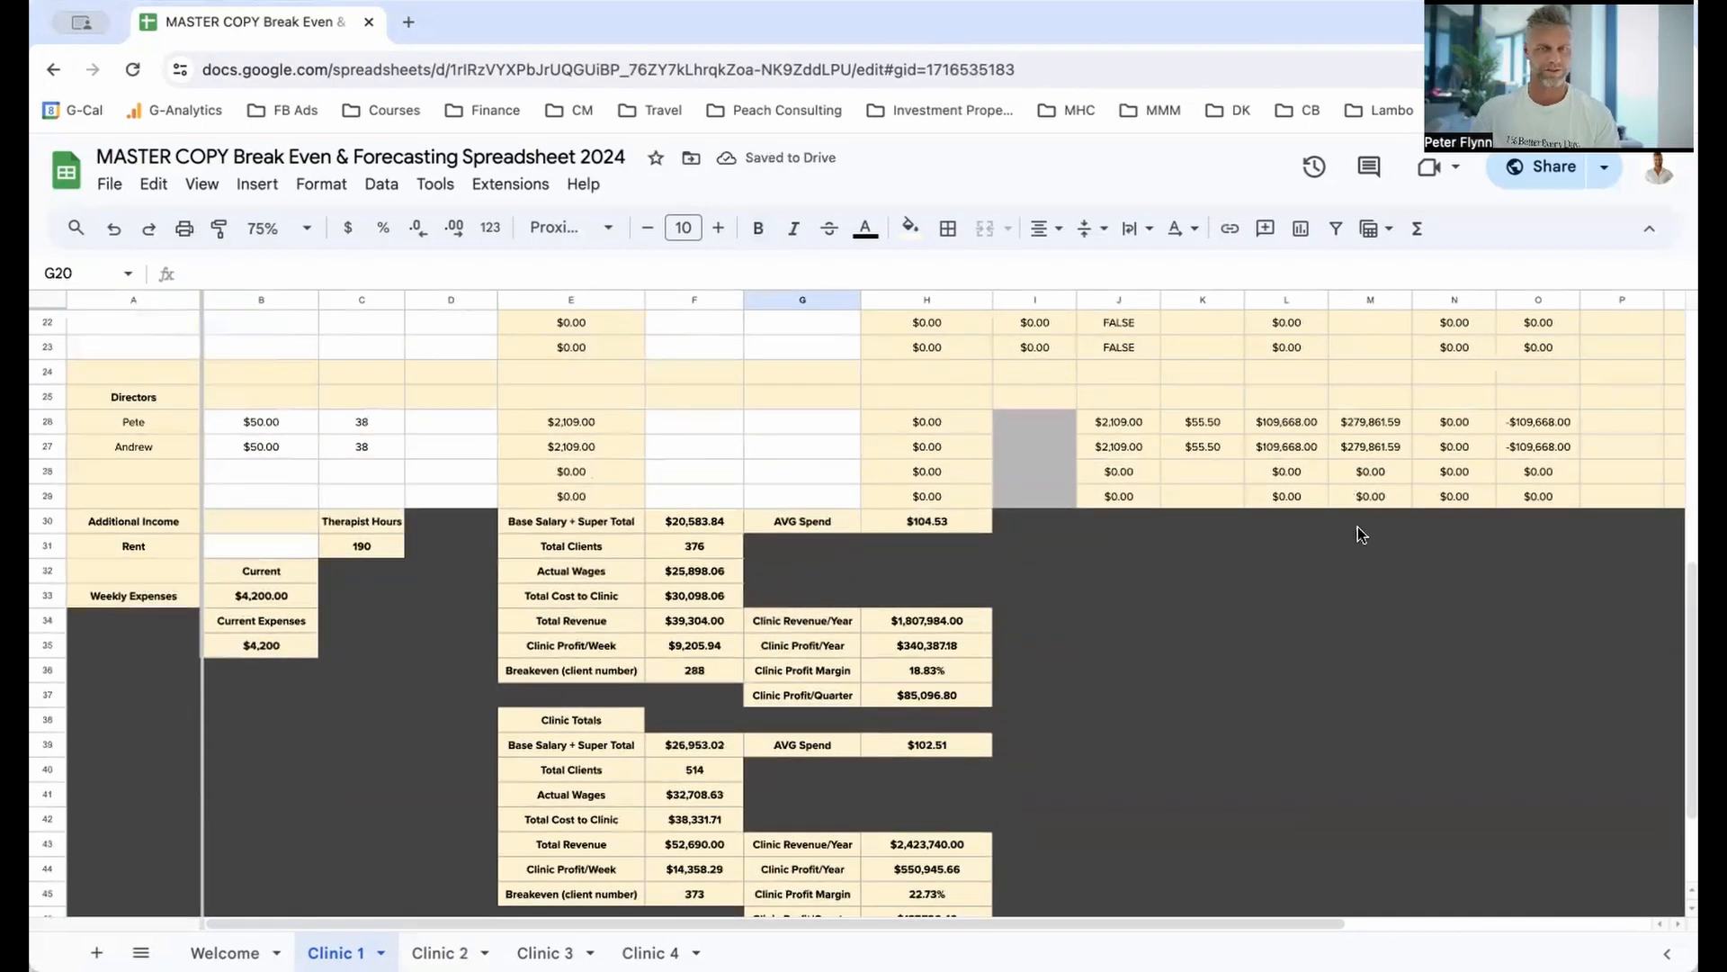
Step: Review the directors' yearly wages, the expanded therapist list and the combined yearly profit on the Clinic 1 sheet
{"action": "left_click_drag", "start_coordinate": [1295, 421], "coordinate": [1288, 447]}
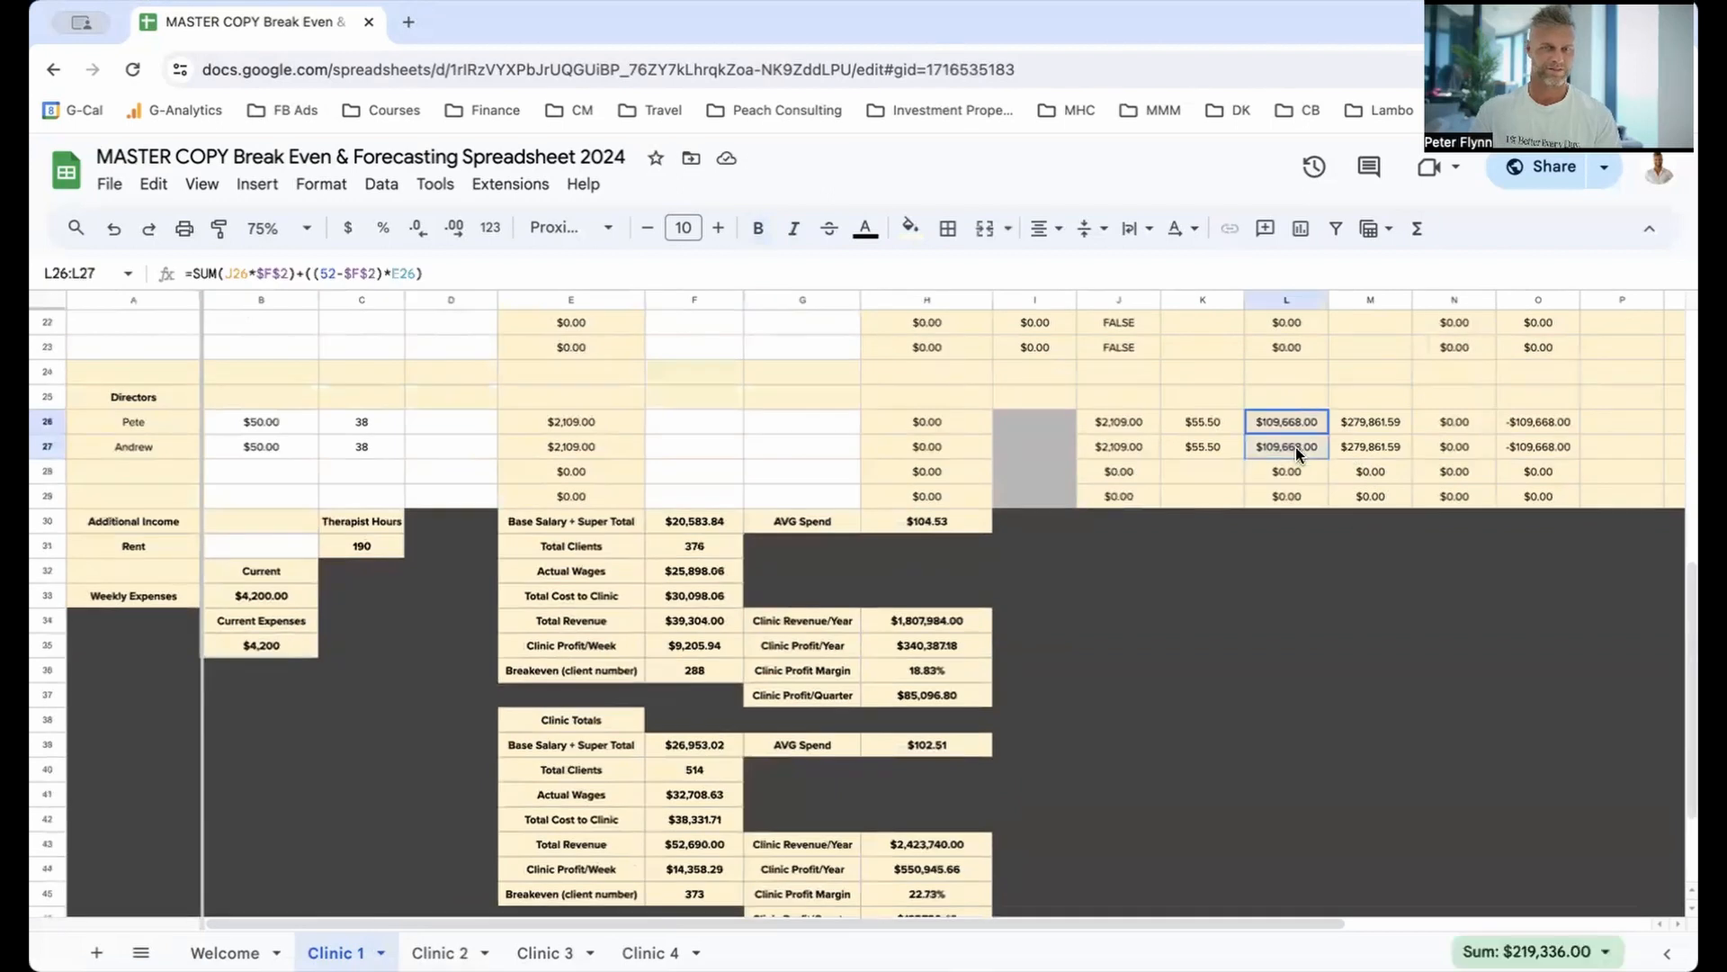
{"action": "left_click", "coordinate": [823, 450]}
{"action": "scroll", "coordinate": [808, 672], "scroll_direction": "up", "scroll_amount": 5}
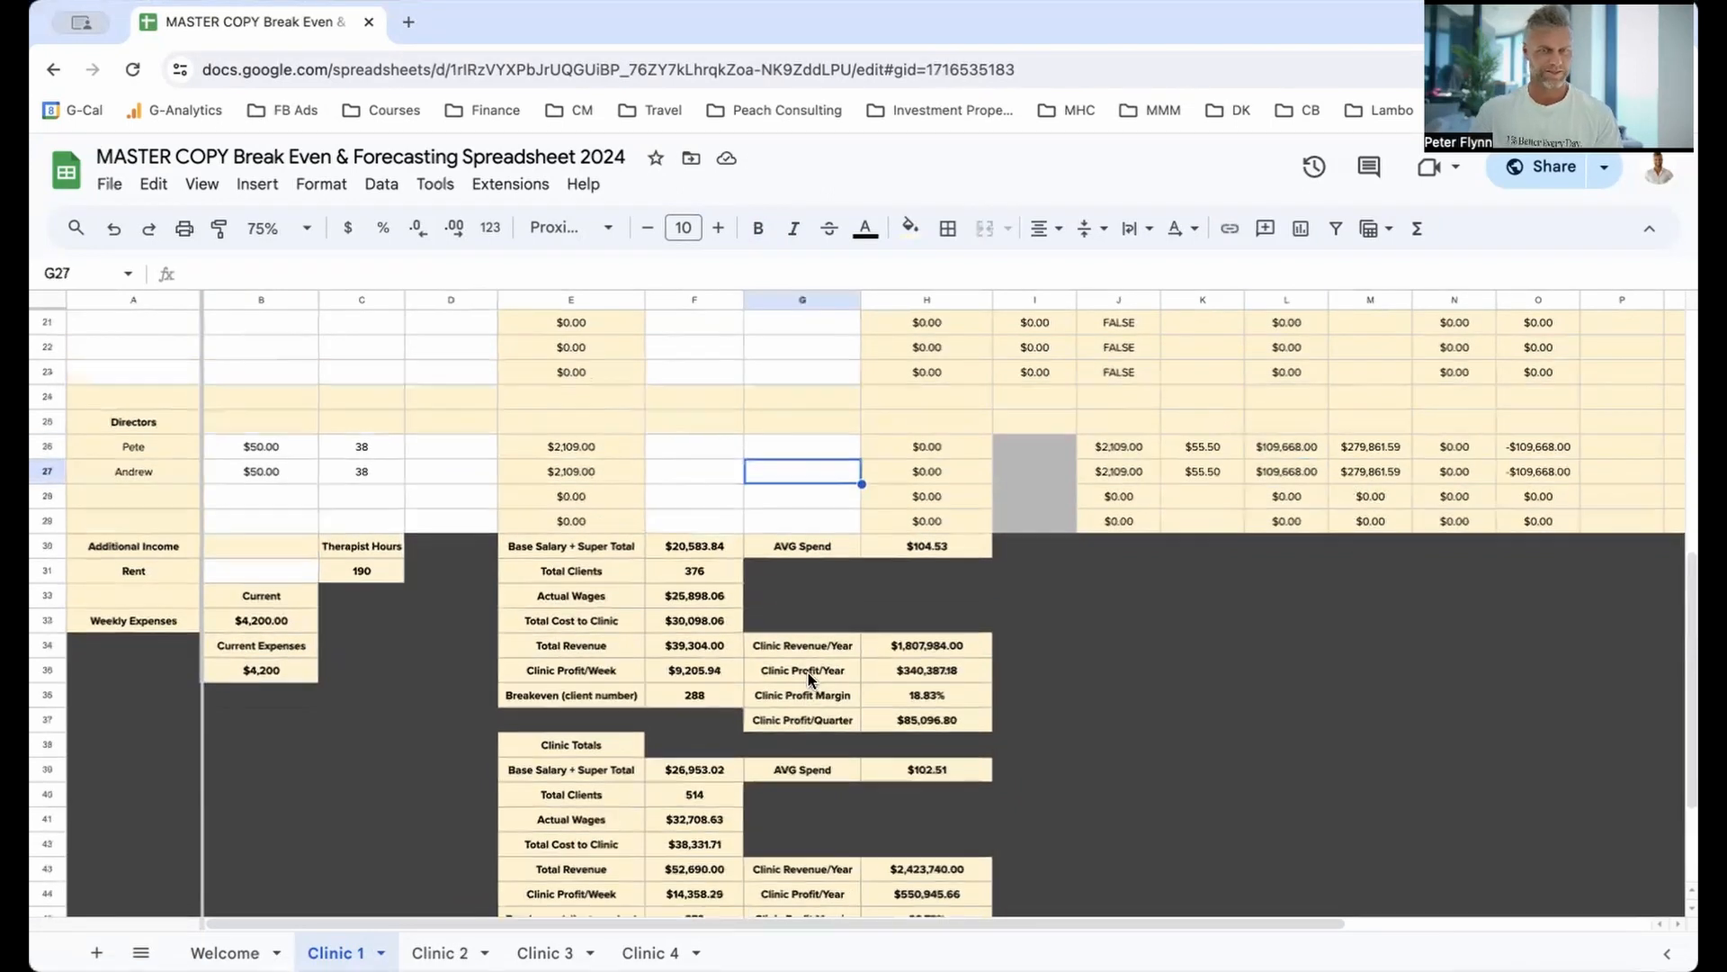
{"action": "scroll", "coordinate": [806, 678], "scroll_direction": "up", "scroll_amount": 3}
{"action": "scroll", "coordinate": [806, 678], "scroll_direction": "down", "scroll_amount": 5}
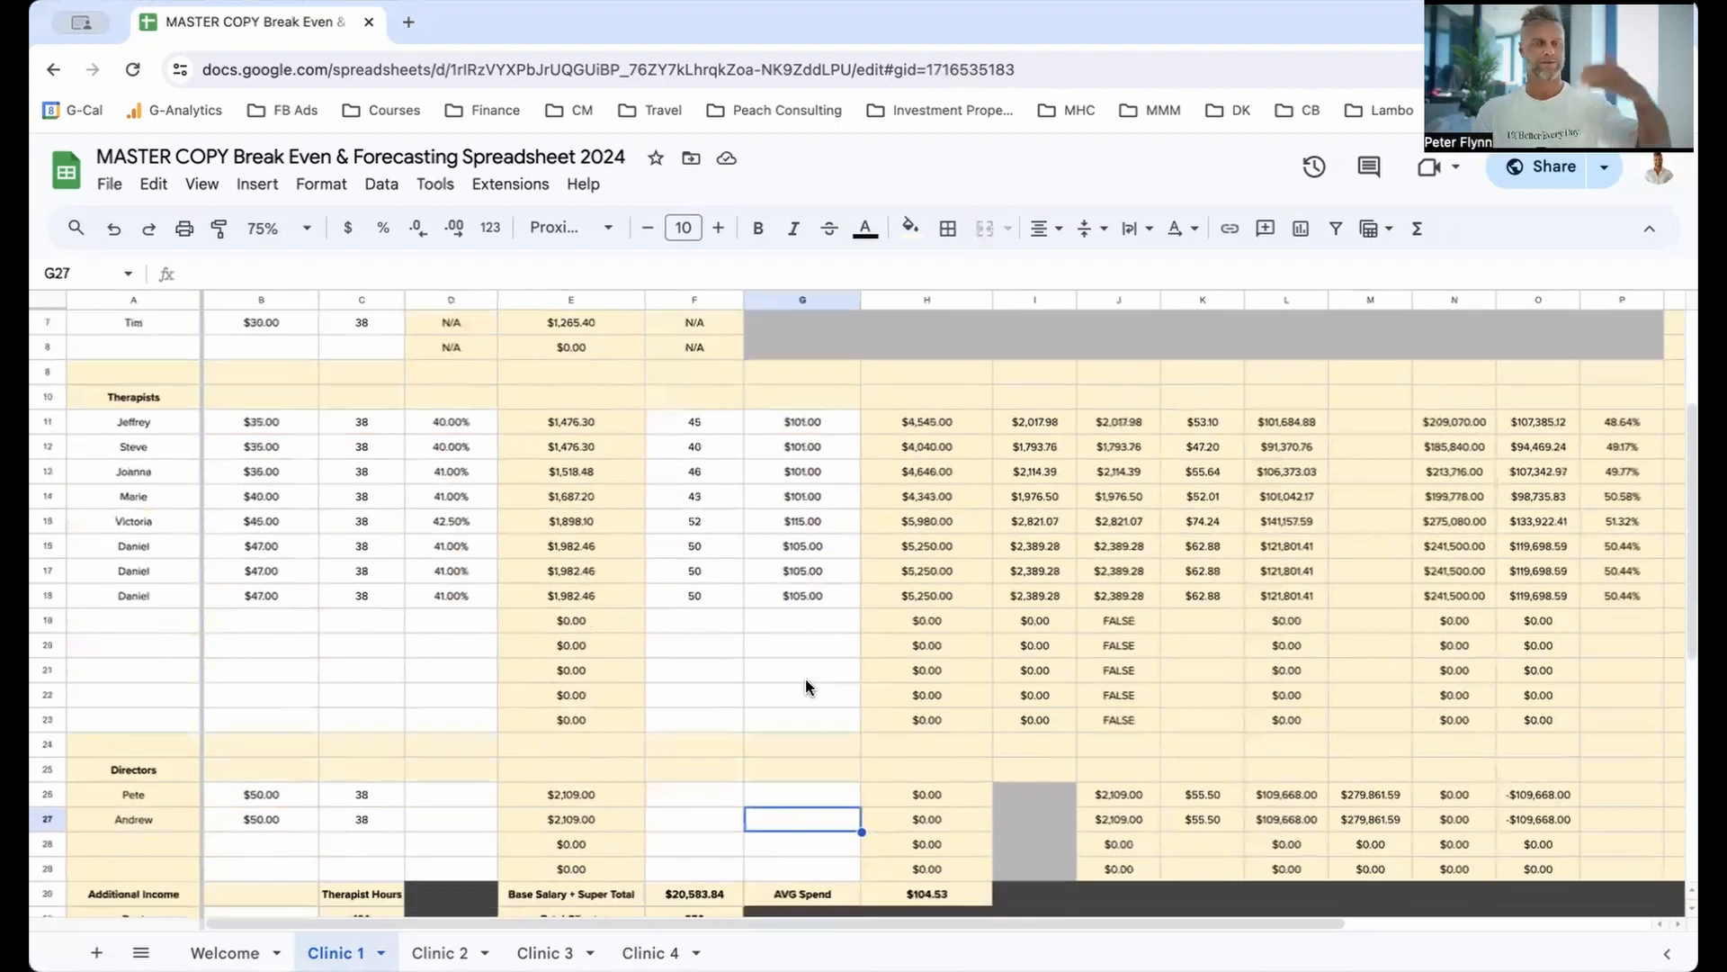
{"action": "scroll", "coordinate": [795, 683], "scroll_direction": "down", "scroll_amount": 6}
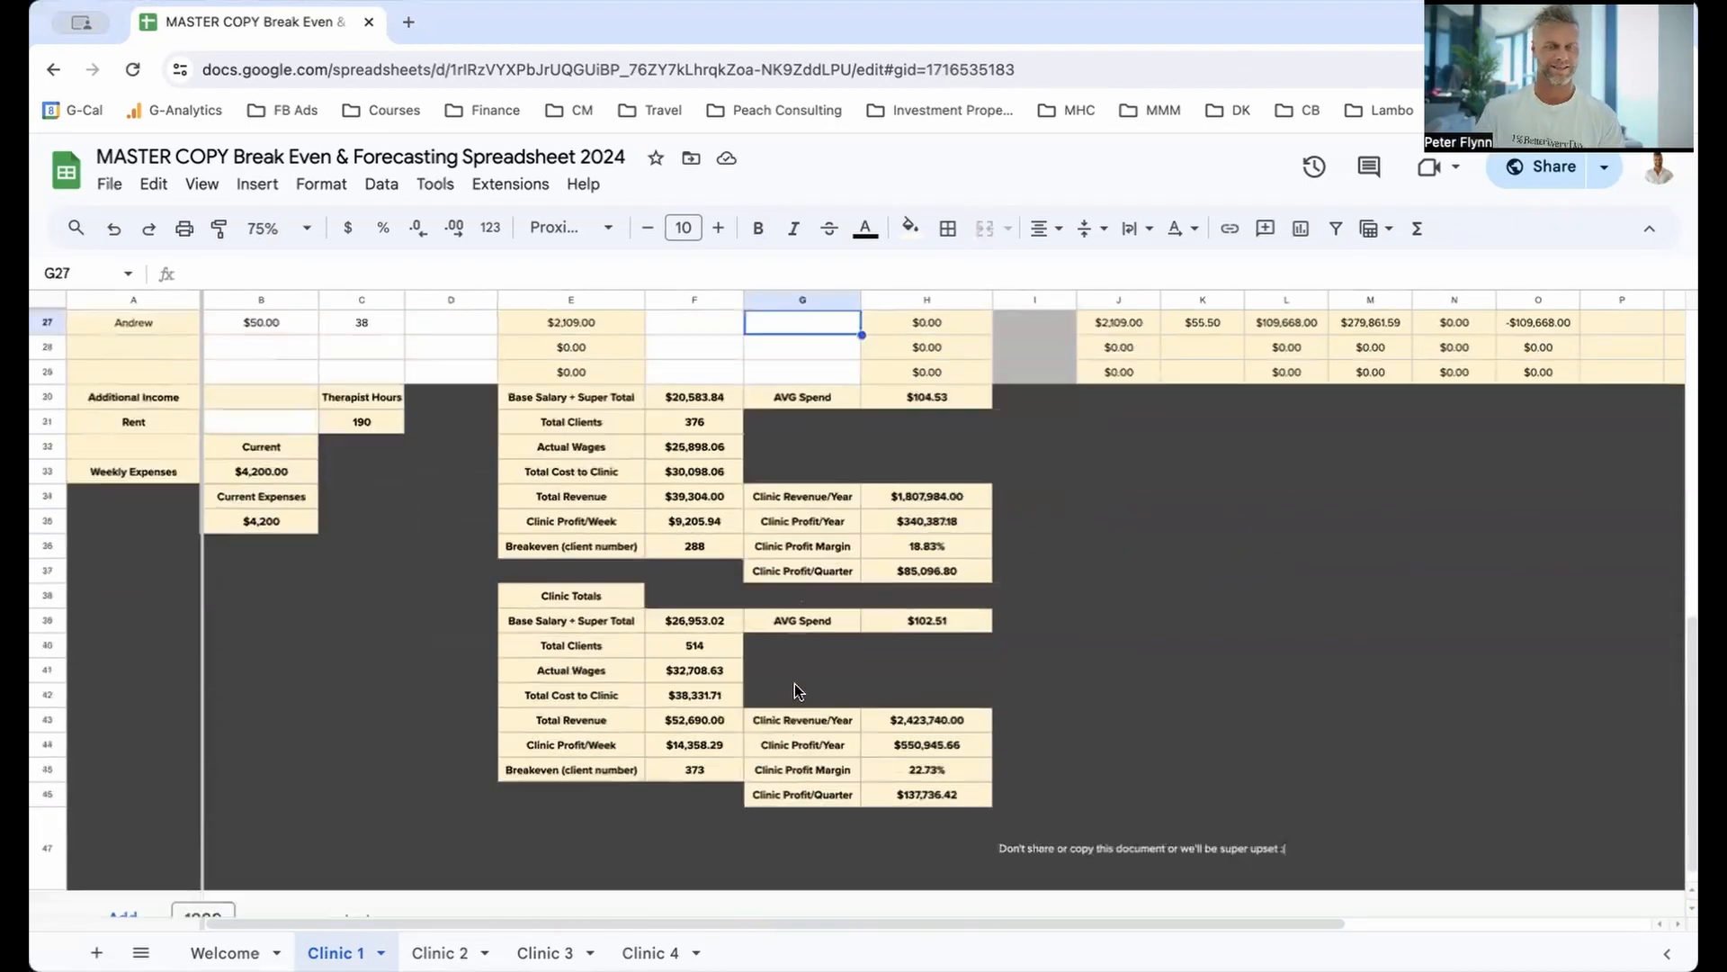